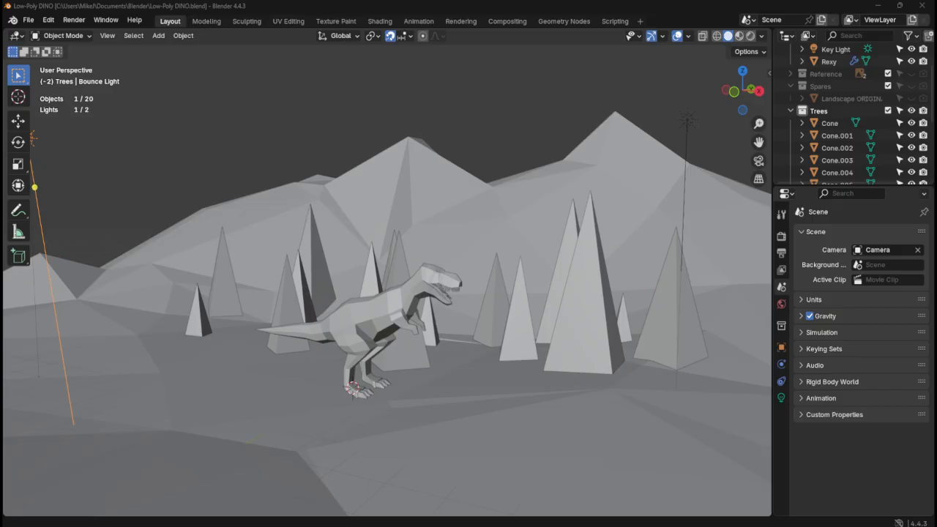
{"action": "key", "text": "XF86AudioLowerVolume"}
{"action": "key", "text": "XF86AudioLowerVolume"}
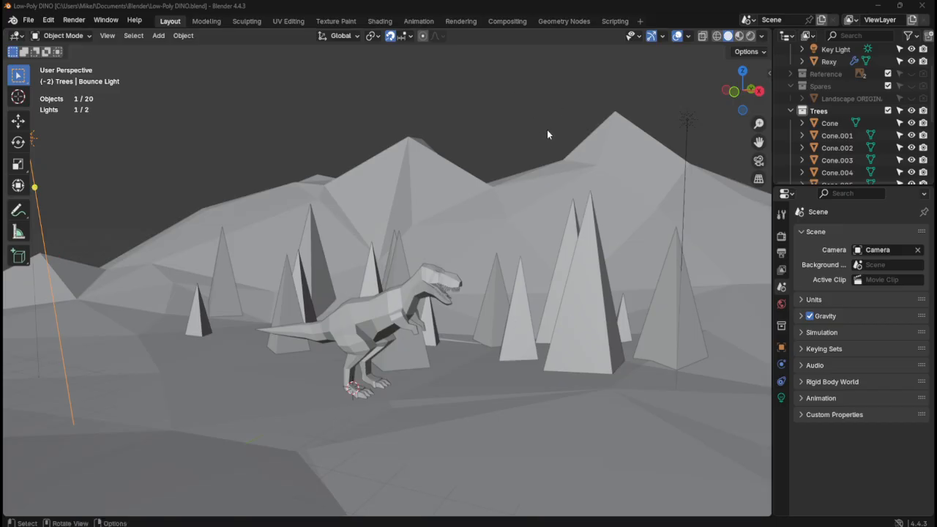
- Switch to the Shading workspace, select the Rexy dinosaur and set the shader editor to World shading
{"action": "left_click", "coordinate": [377, 21]}
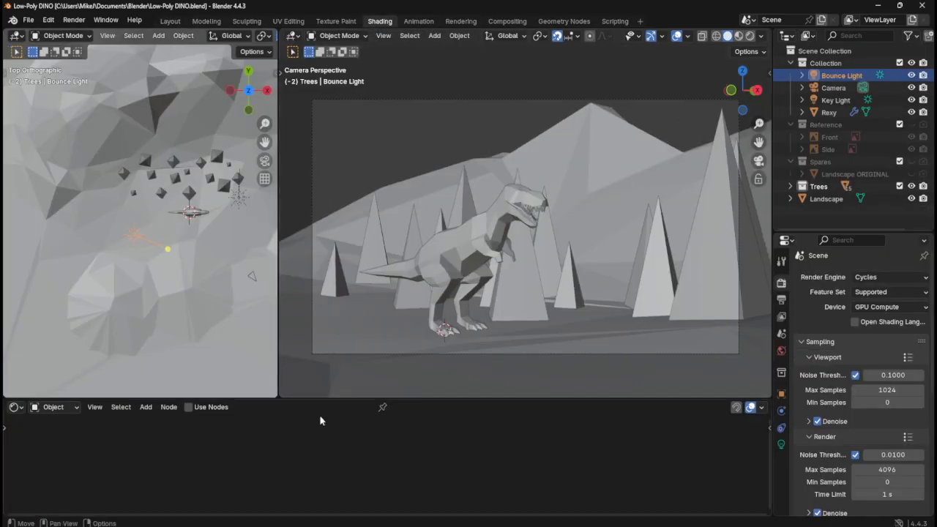
{"action": "left_click", "coordinate": [483, 252]}
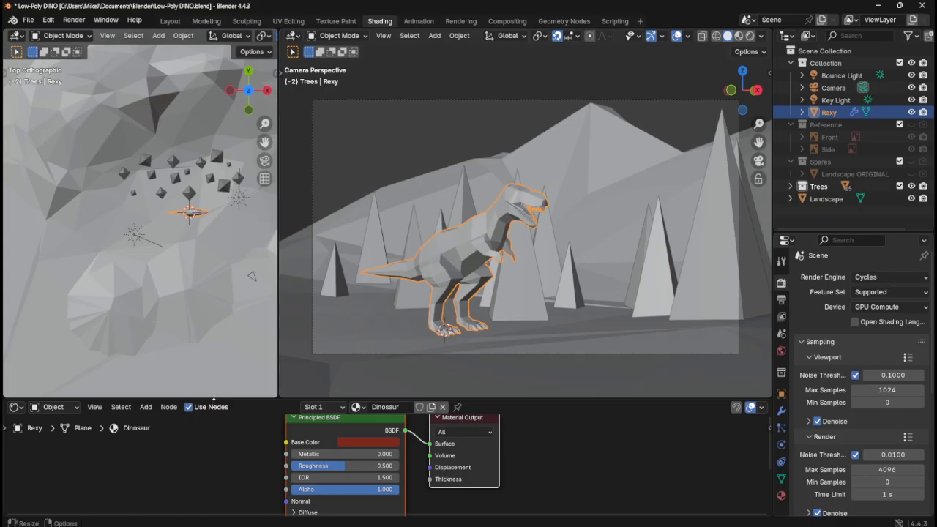
{"action": "left_click", "coordinate": [55, 406]}
{"action": "left_click", "coordinate": [55, 452]}
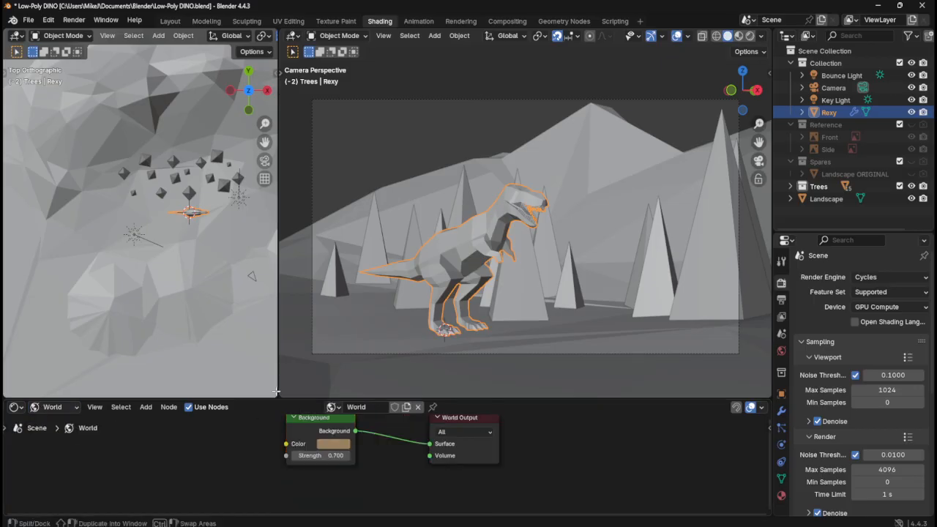
- Enlarge the shader editor, join the two 3D viewports, and expand the shader editor over them to fill the main area
{"action": "left_click_drag", "start_coordinate": [289, 400], "coordinate": [289, 348]}
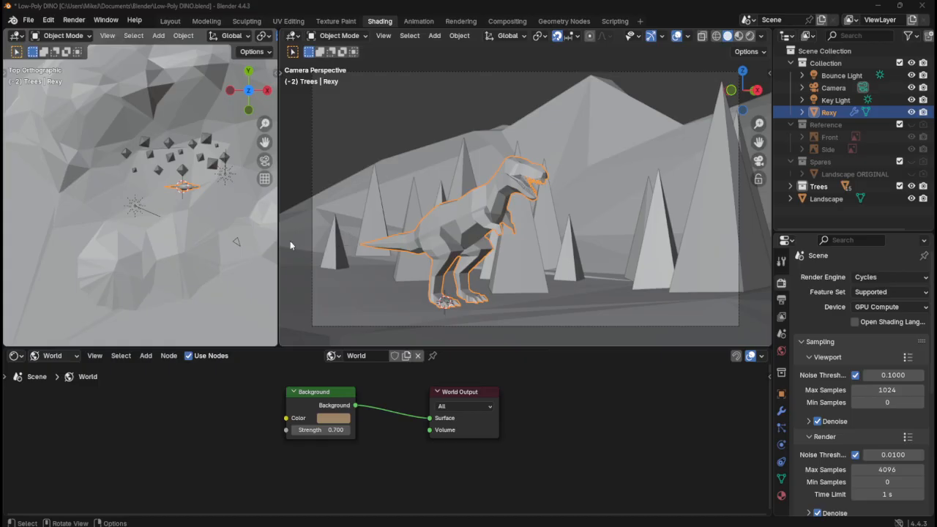
{"action": "left_click_drag", "start_coordinate": [277, 32], "coordinate": [267, 44]}
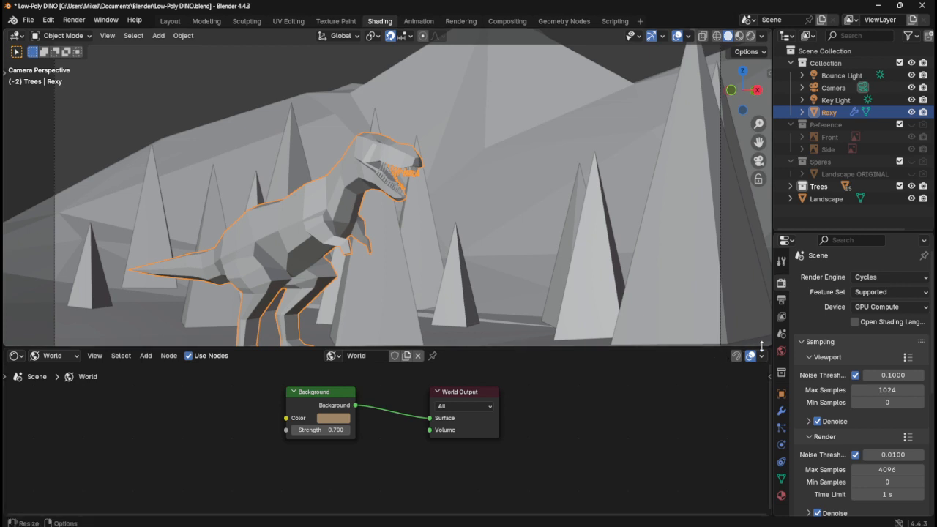
{"action": "left_click_drag", "start_coordinate": [762, 347], "coordinate": [759, 336]}
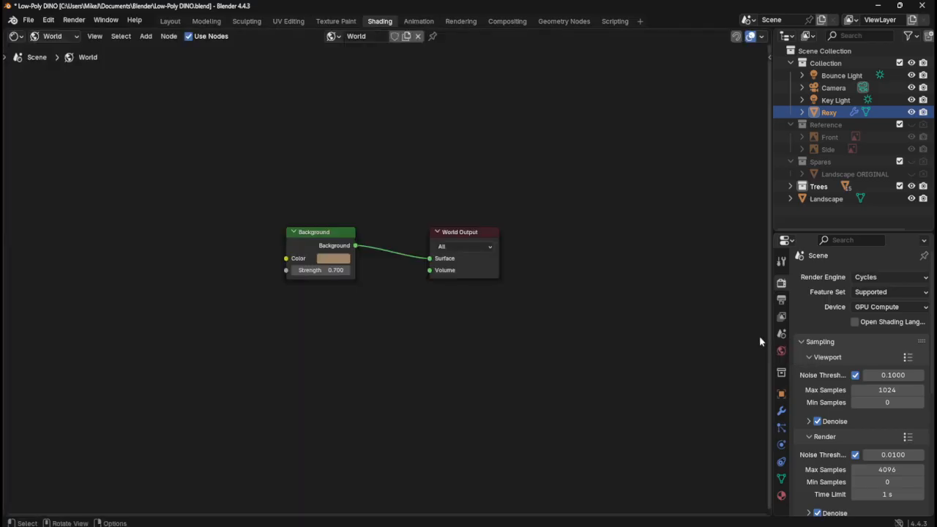
- Change the single main editor area into a 3D Viewport showing the dinosaur scene
{"action": "left_click", "coordinate": [52, 36]}
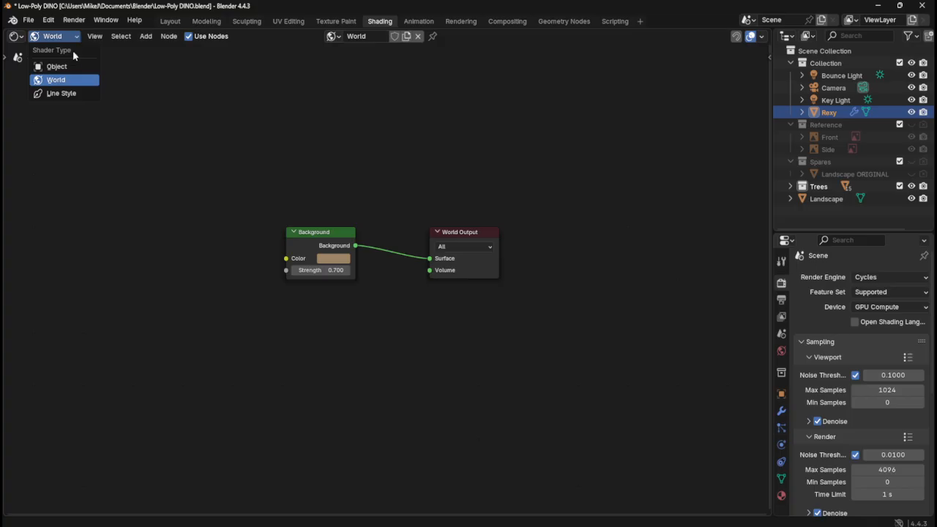
{"action": "left_click", "coordinate": [15, 37]}
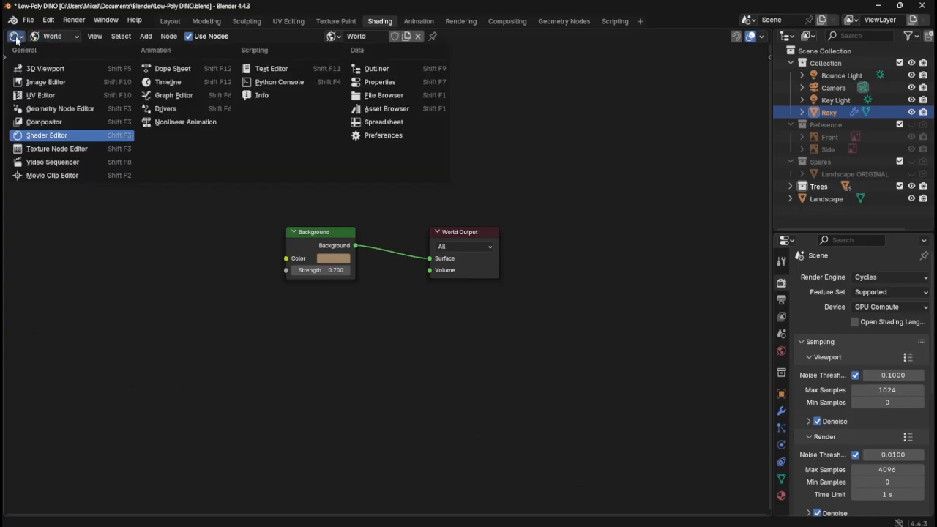
{"action": "left_click", "coordinate": [44, 69]}
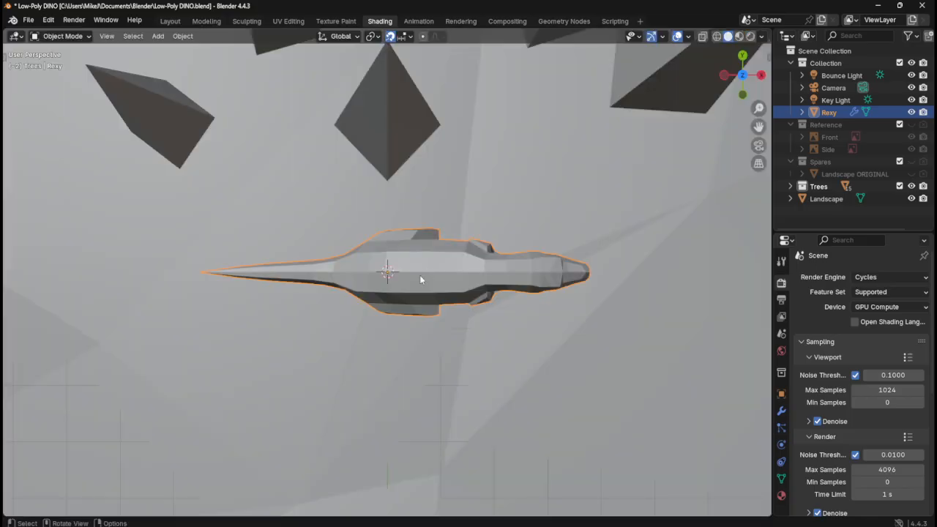
{"action": "middle_click_drag", "start_coordinate": [519, 344], "coordinate": [498, 234]}
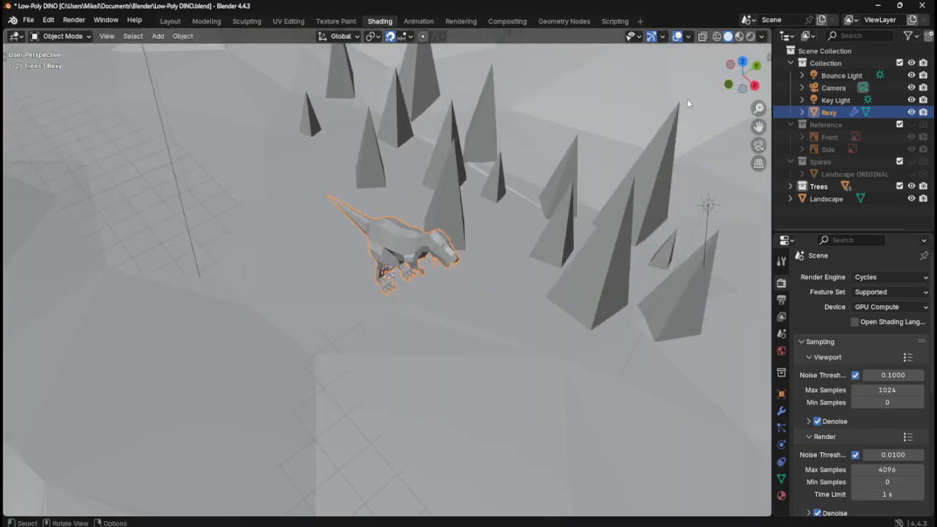
- Split the 3D viewport into two side-by-side areas, turn the second into a Shader Editor and widen it to about half
{"action": "left_click_drag", "start_coordinate": [736, 33], "coordinate": [518, 33]}
{"action": "left_click", "coordinate": [574, 37]}
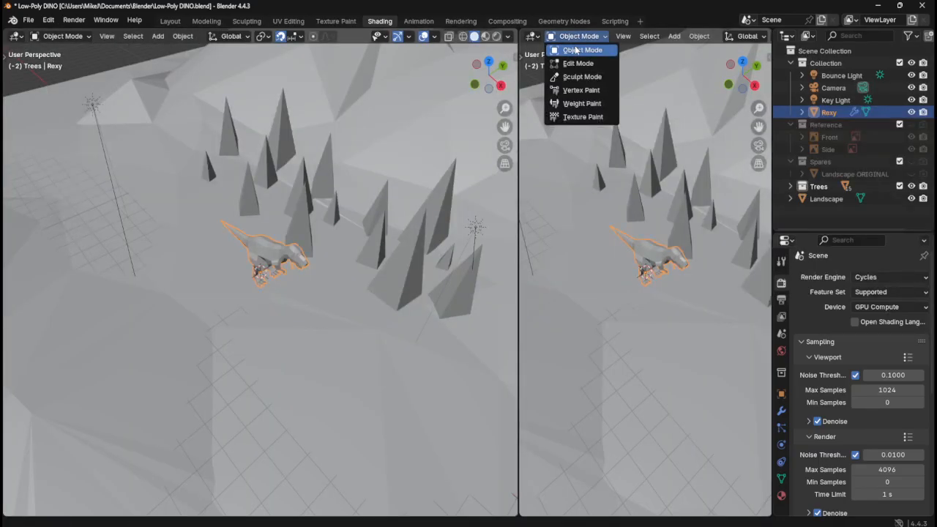
{"action": "left_click", "coordinate": [532, 36]}
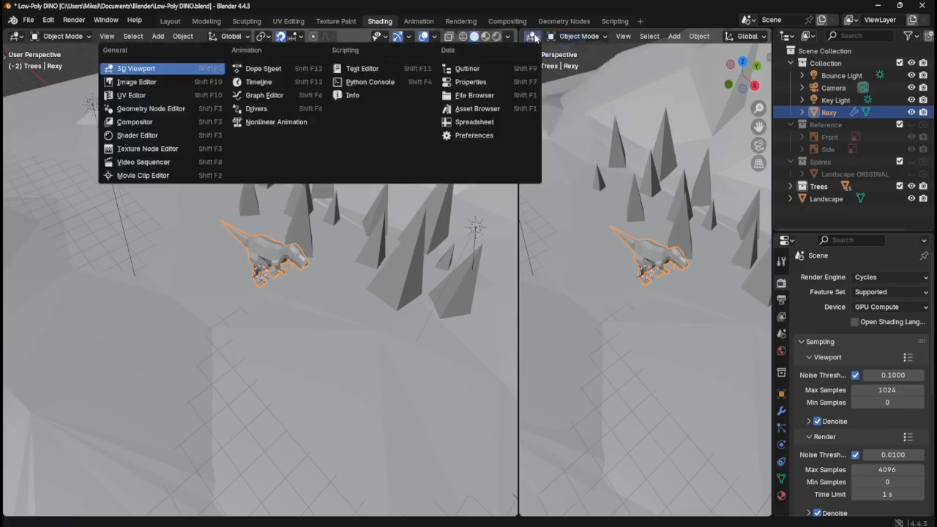
{"action": "left_click", "coordinate": [134, 135]}
{"action": "left_click_drag", "start_coordinate": [517, 112], "coordinate": [407, 112]}
- Set the shader editor to Object shading and display the landscape's material, ending with the Rexy dinosaur selected
{"action": "middle_click_drag", "start_coordinate": [246, 374], "coordinate": [302, 316]}
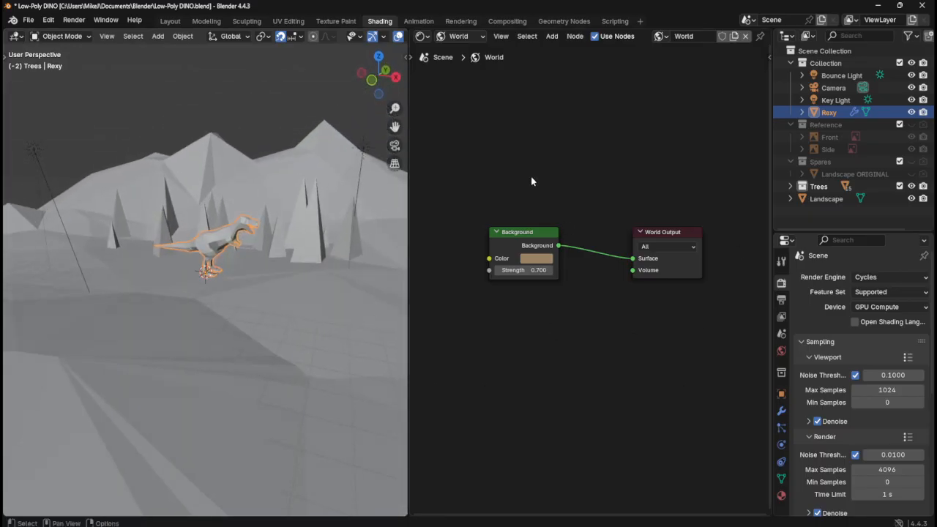
{"action": "scroll", "coordinate": [530, 176], "scroll_direction": "up", "scroll_amount": 1}
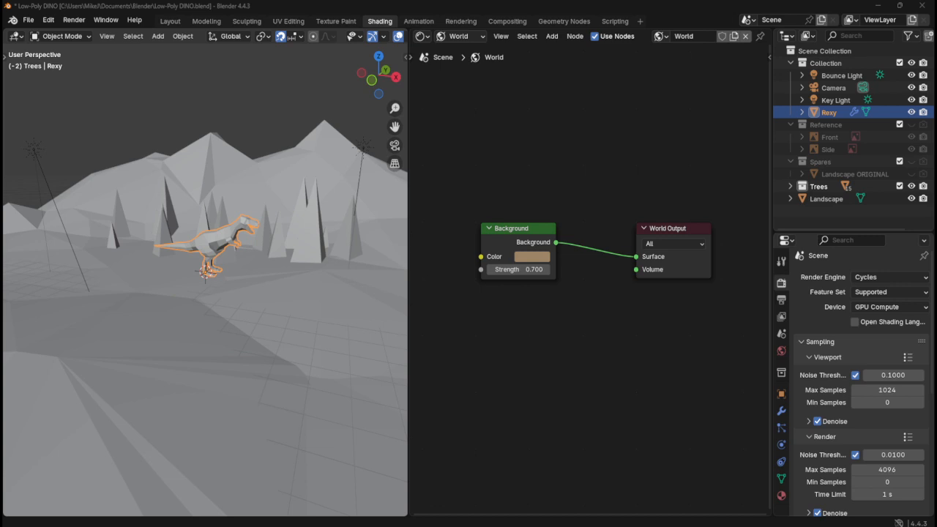
{"action": "left_click", "coordinate": [455, 35]}
{"action": "left_click", "coordinate": [463, 66]}
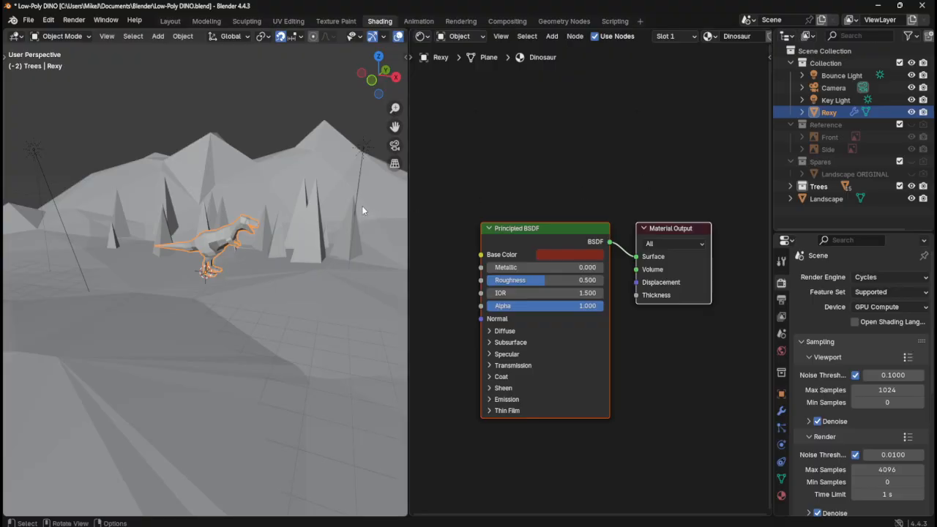
{"action": "left_click", "coordinate": [226, 291]}
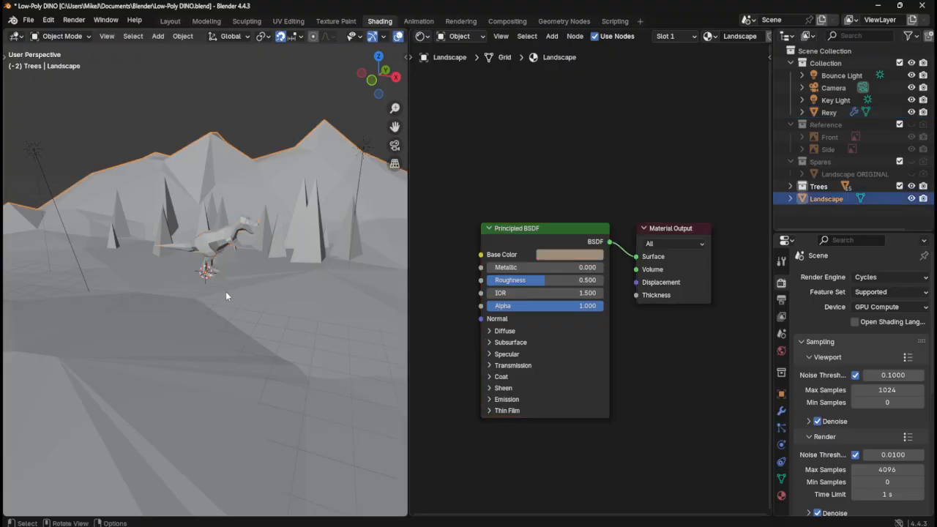
{"action": "left_click", "coordinate": [209, 249]}
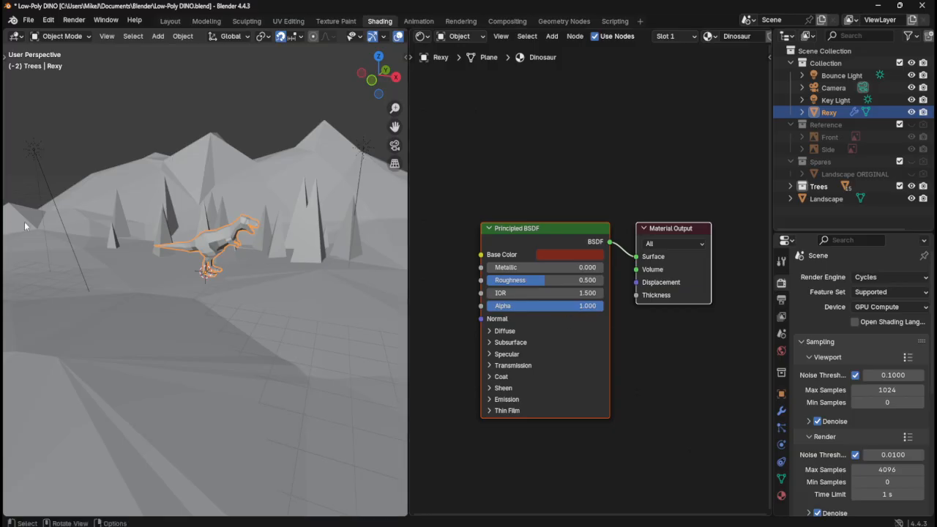
- Frame the dinosaur up close and set the viewport shading to Rendered
{"action": "scroll", "coordinate": [171, 240], "scroll_direction": "up", "scroll_amount": 5}
{"action": "mouse_move", "coordinate": [319, 233]}
{"action": "middle_mouse_down"}
{"action": "mouse_move", "coordinate": [322, 246]}
{"action": "mouse_move", "coordinate": [328, 240]}
{"action": "middle_mouse_up"}
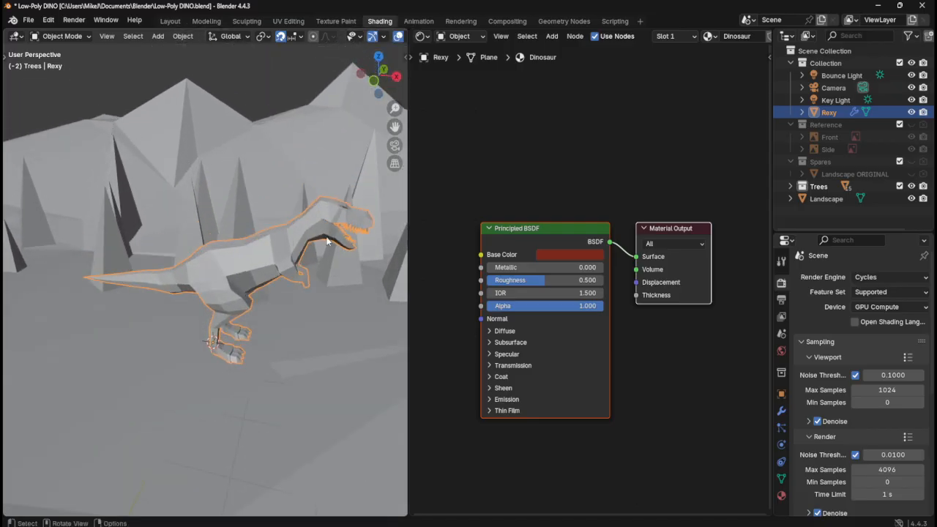
{"action": "key", "text": "KP_3"}
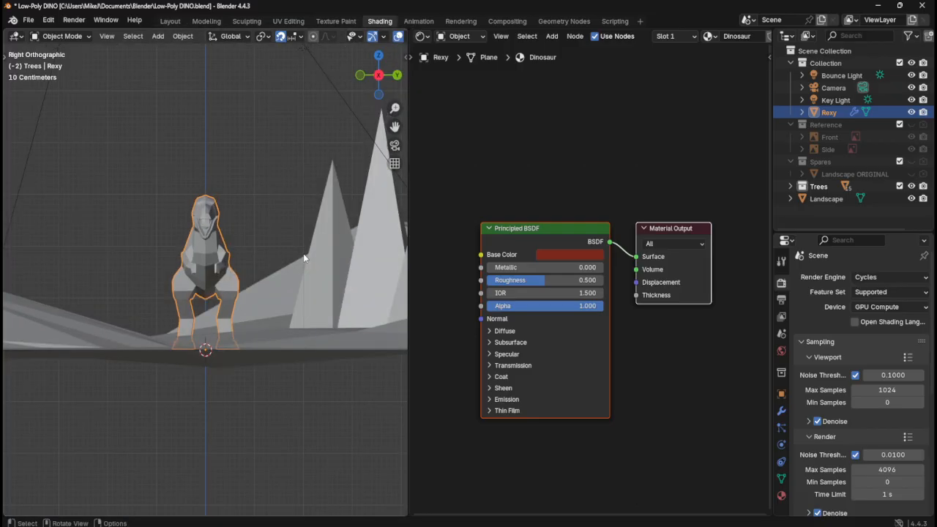
{"action": "key", "text": "KP_1"}
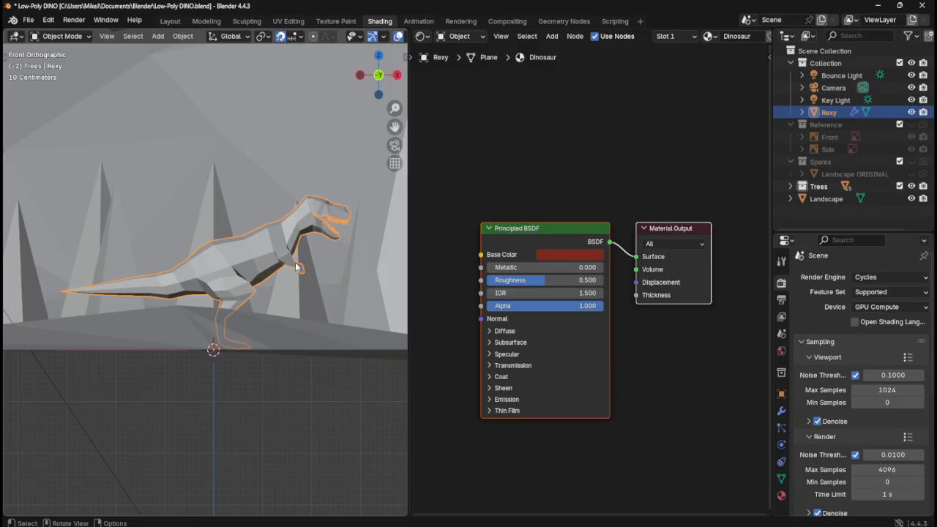
{"action": "mouse_move", "coordinate": [295, 262]}
{"action": "middle_mouse_down"}
{"action": "mouse_move", "coordinate": [284, 285]}
{"action": "mouse_move", "coordinate": [290, 278]}
{"action": "middle_mouse_up"}
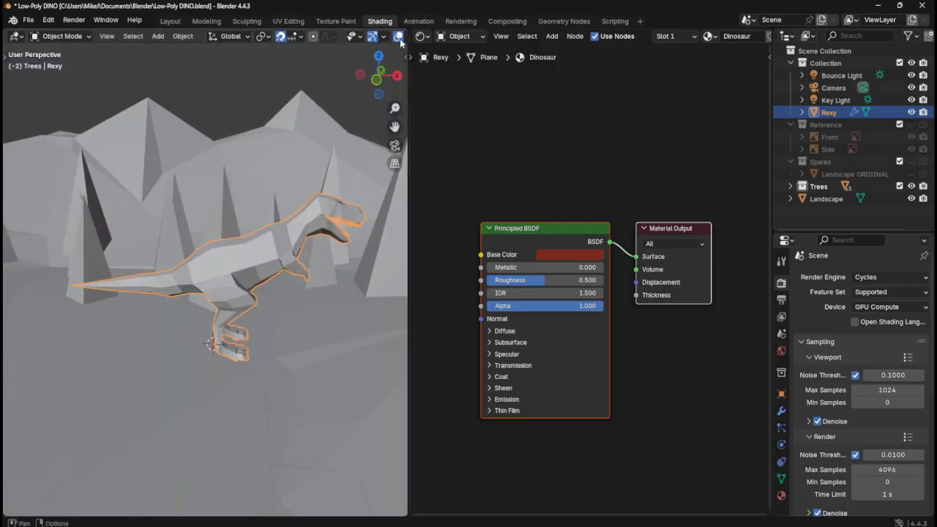
{"action": "scroll", "coordinate": [403, 43], "scroll_direction": "down", "scroll_amount": 3}
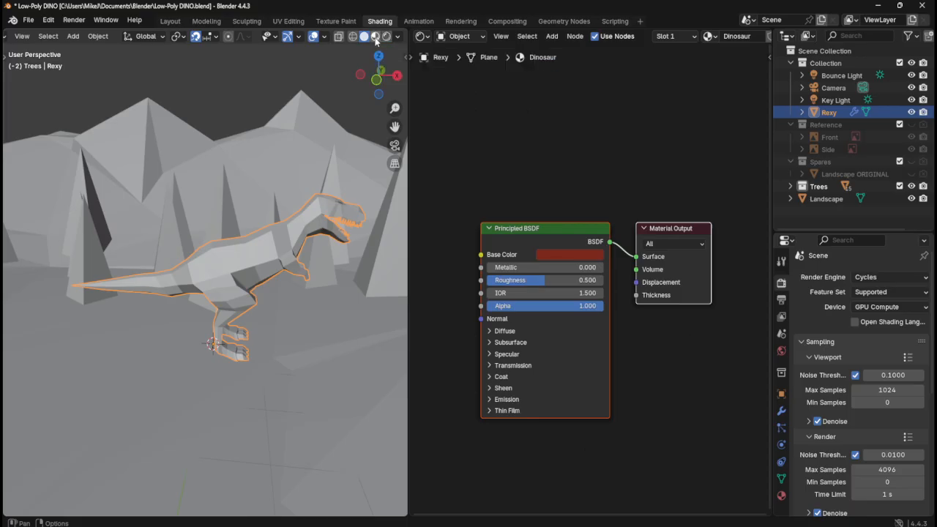
{"action": "left_click", "coordinate": [386, 36]}
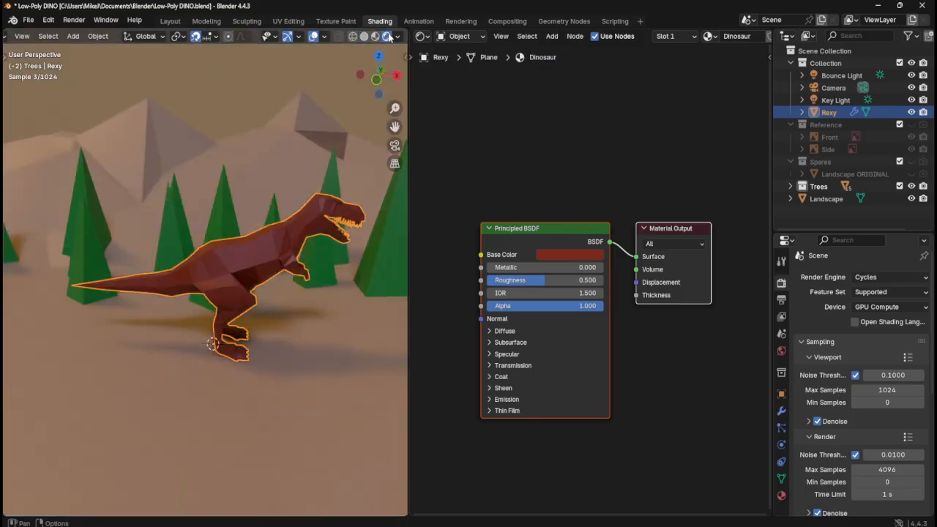
{"action": "mouse_move", "coordinate": [354, 236]}
{"action": "middle_mouse_down"}
{"action": "mouse_move", "coordinate": [292, 221]}
{"action": "mouse_move", "coordinate": [329, 225]}
{"action": "middle_mouse_up"}
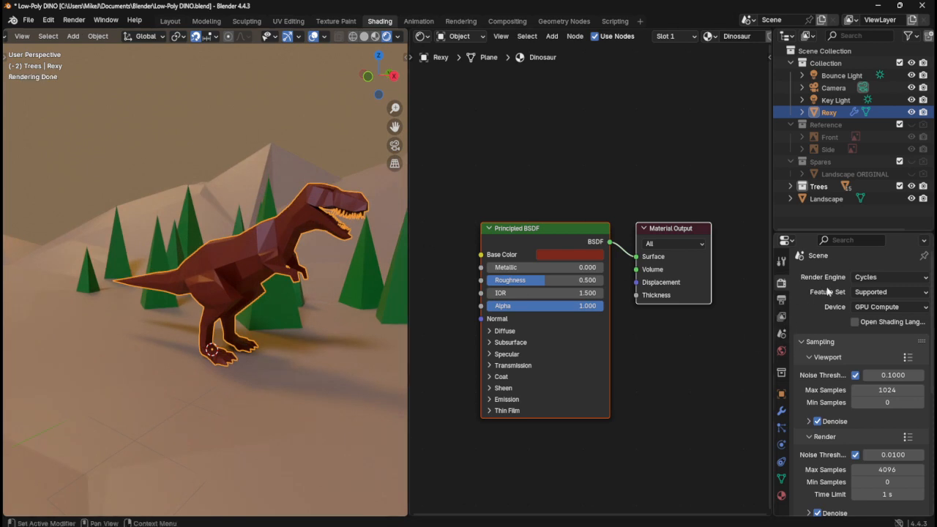
- Change the render engine to EEVEE and save the file
{"action": "left_click", "coordinate": [885, 277]}
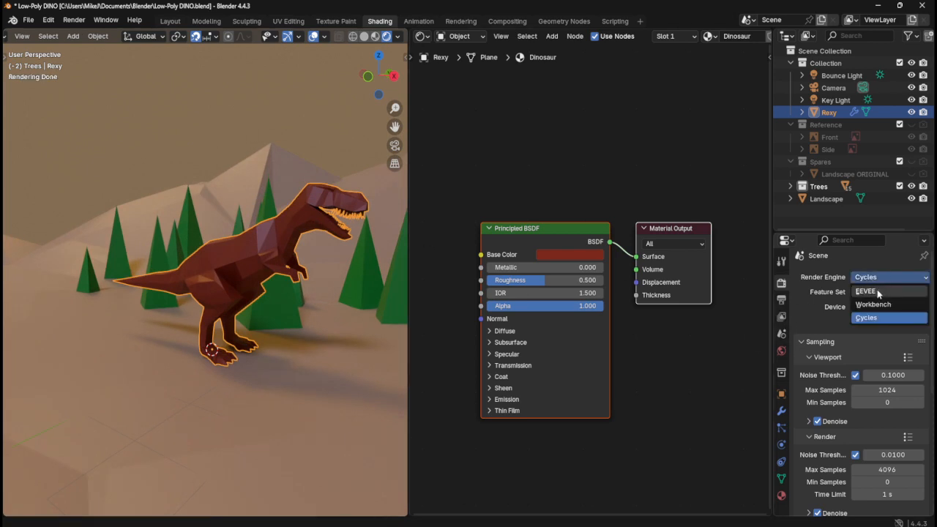
{"action": "left_click", "coordinate": [878, 292]}
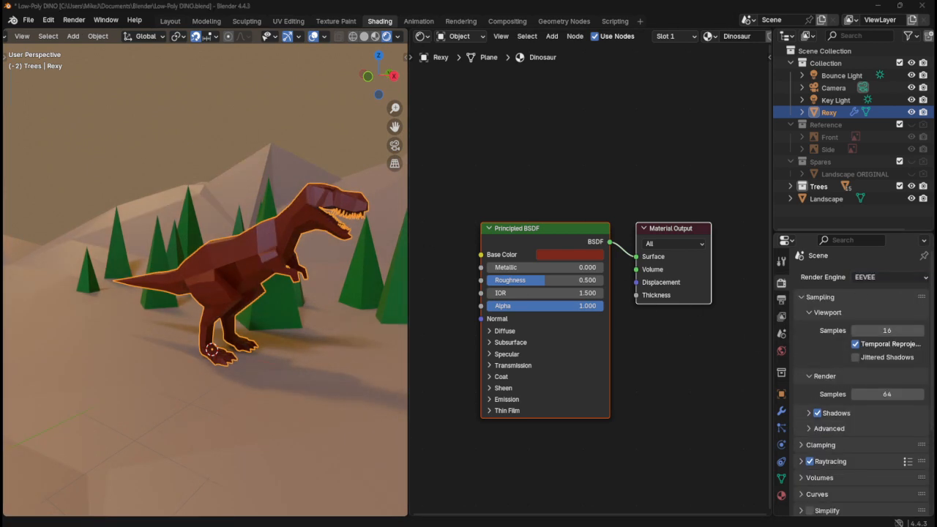
{"action": "middle_click_drag", "start_coordinate": [504, 161], "coordinate": [510, 159]}
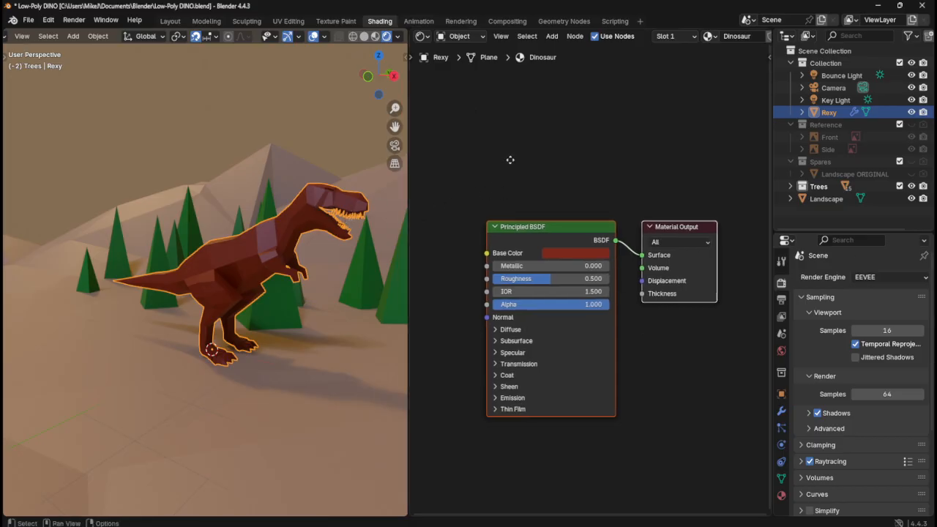
{"action": "key", "text": "ctrl+s"}
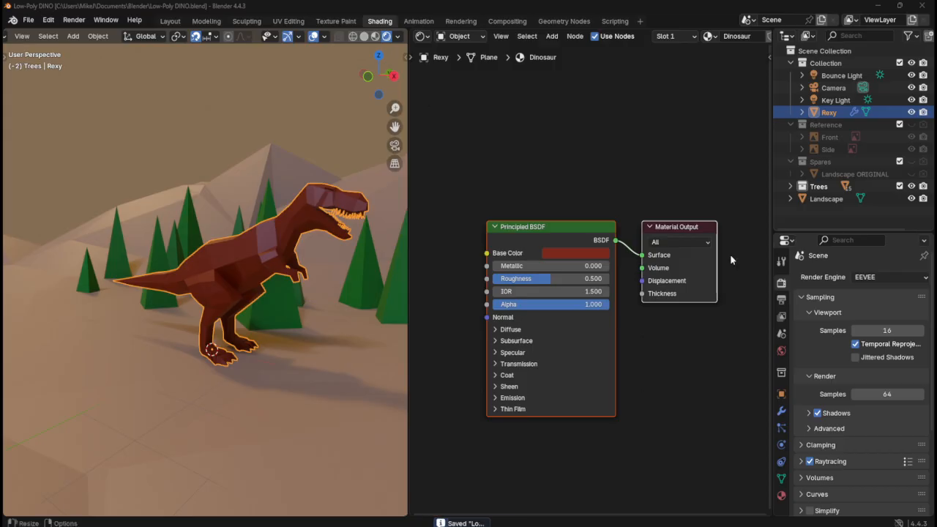
- Add a Noise Texture node to the Dinosaur material and connect its Fac output to the Principled BSDF's Base Color
{"action": "middle_click_drag", "start_coordinate": [664, 365], "coordinate": [702, 314]}
{"action": "scroll", "coordinate": [690, 330], "scroll_direction": "down", "scroll_amount": 2}
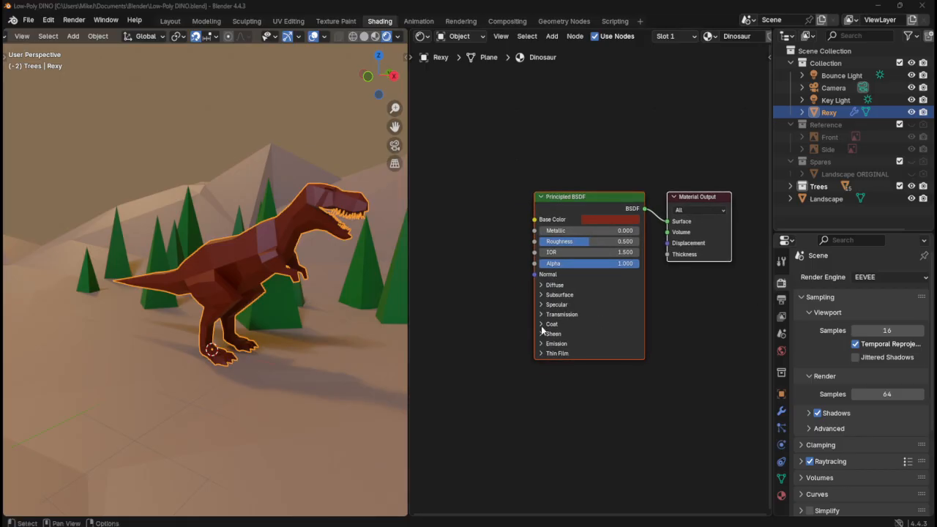
{"action": "middle_click_drag", "start_coordinate": [468, 339], "coordinate": [479, 334]}
{"action": "left_click", "coordinate": [467, 311]}
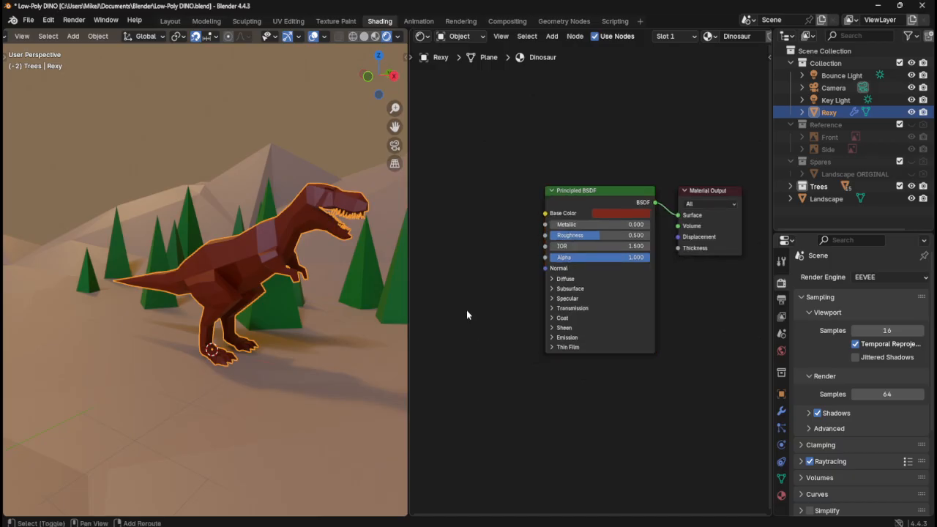
{"action": "key", "text": "shift+a"}
{"action": "mouse_move", "coordinate": [449, 390]}
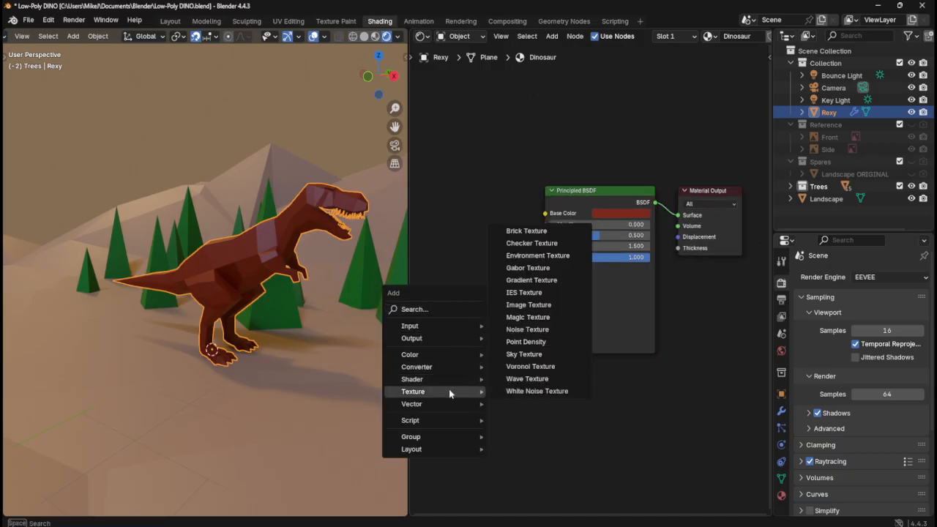
{"action": "left_click", "coordinate": [534, 337]}
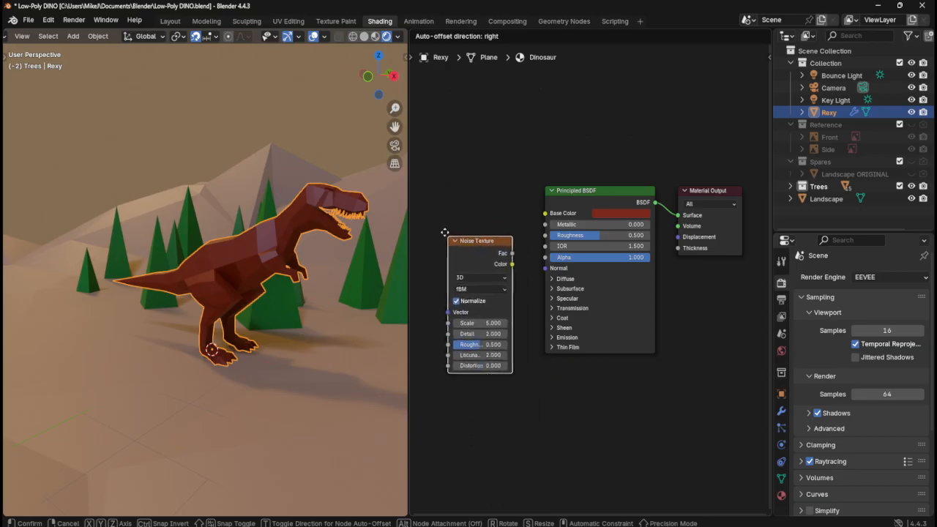
{"action": "left_click", "coordinate": [432, 218]}
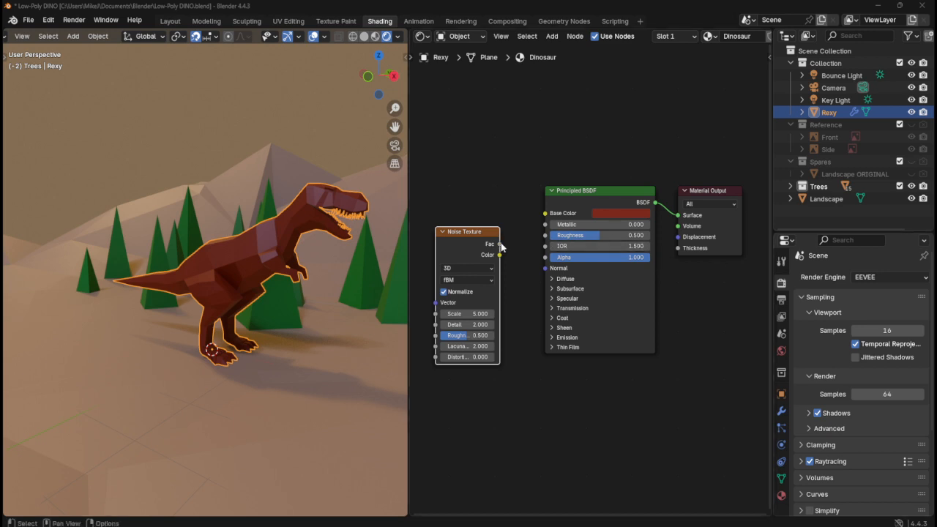
{"action": "left_click_drag", "start_coordinate": [500, 244], "coordinate": [544, 216]}
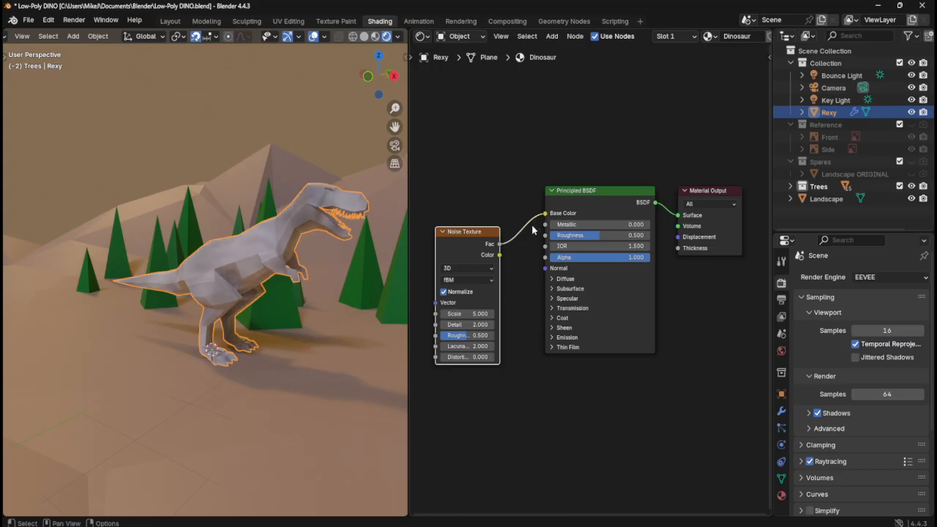
- Cut the link between the Noise Texture and the Principled BSDF, and reconnect the Fac output to Base Color
{"action": "key", "text": "ctrl"}
{"action": "right_click_drag", "start_coordinate": [531, 231], "coordinate": [528, 218], "text": "ctrl"}
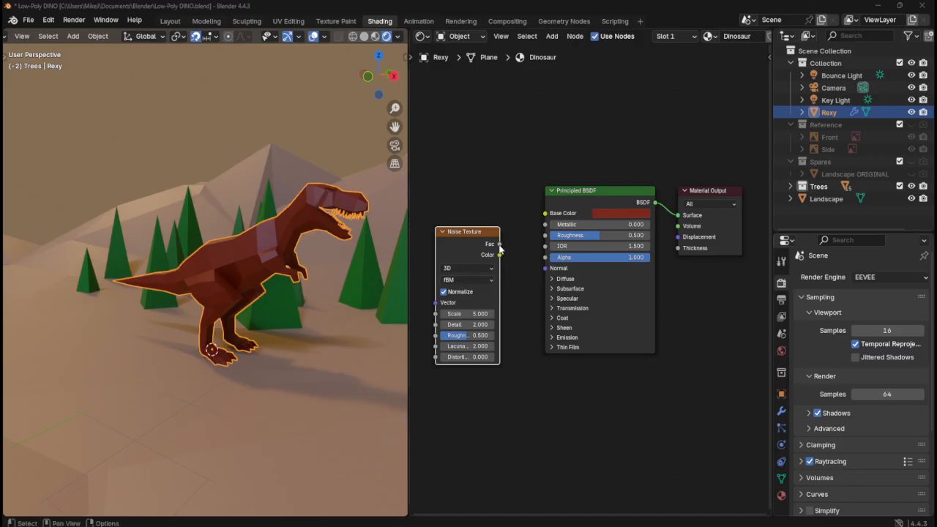
{"action": "left_click_drag", "start_coordinate": [499, 243], "coordinate": [546, 213]}
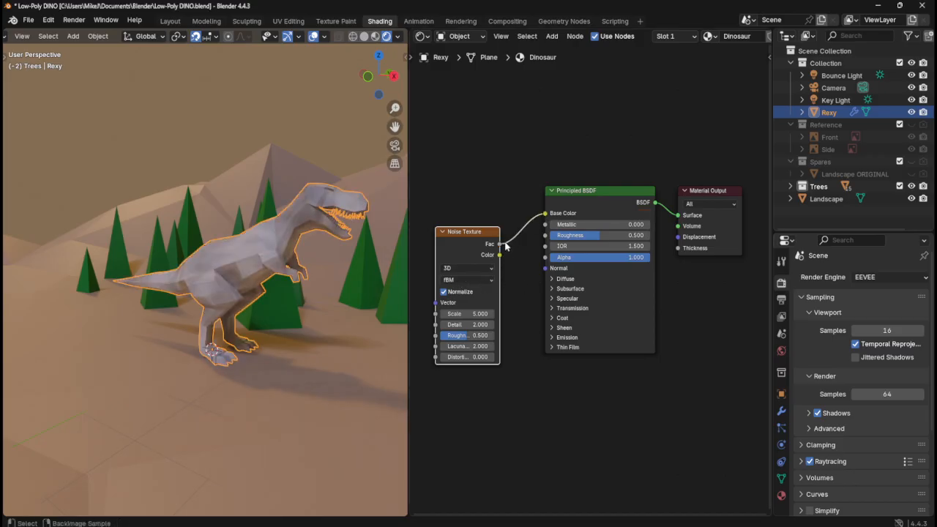
- Pull the noise link off the Base Color socket and plug the Noise Texture's Fac output back into it
{"action": "right_click", "coordinate": [501, 245]}
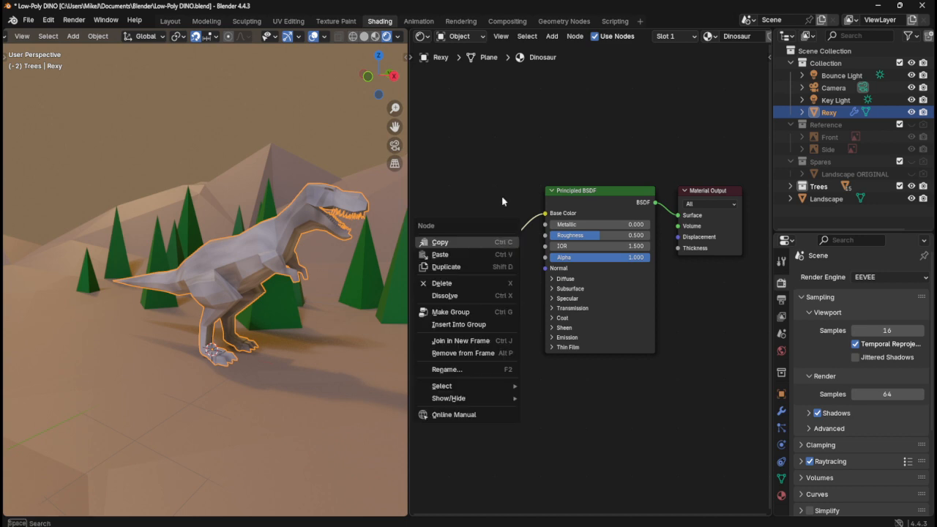
{"action": "left_click", "coordinate": [544, 218], "text": "shift"}
{"action": "left_click", "coordinate": [544, 218]}
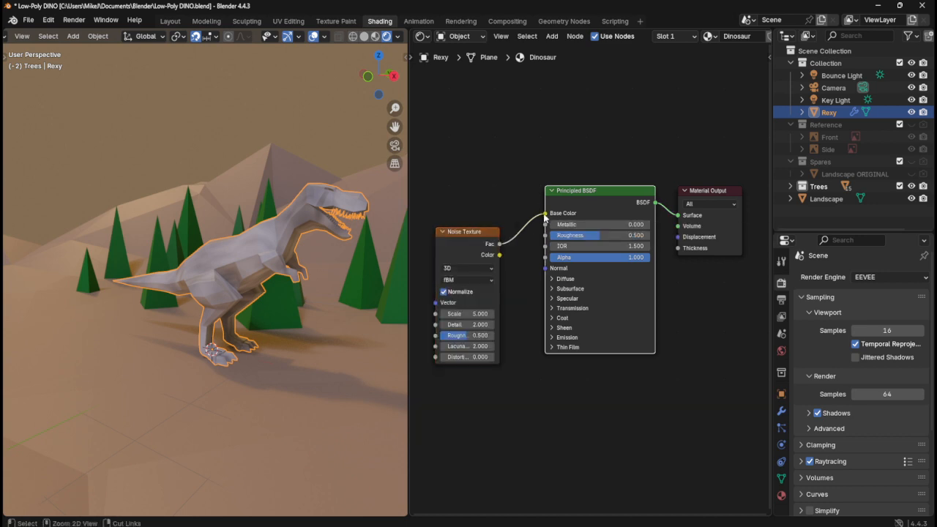
{"action": "left_click_drag", "start_coordinate": [545, 214], "coordinate": [524, 213]}
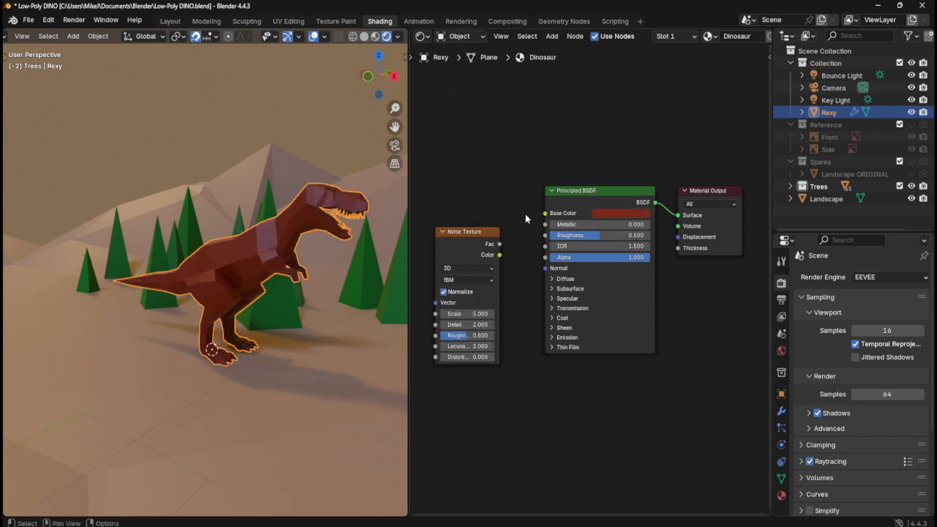
{"action": "left_click_drag", "start_coordinate": [499, 244], "coordinate": [522, 218]}
{"action": "left_click_drag", "start_coordinate": [499, 244], "coordinate": [545, 213]}
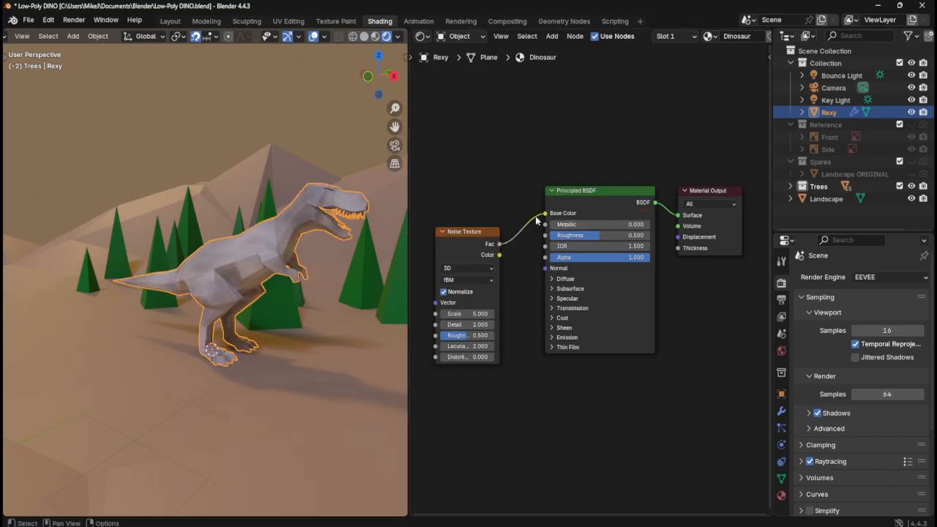
- Set the Noise Texture's Scale to 9.4, Detail to 4.4, Roughness to 0.808, Lacunarity to 6 and Distortion to 4.7
{"action": "mouse_move", "coordinate": [319, 233]}
{"action": "middle_mouse_down"}
{"action": "mouse_move", "coordinate": [322, 223]}
{"action": "mouse_move", "coordinate": [293, 221]}
{"action": "mouse_move", "coordinate": [202, 229]}
{"action": "mouse_move", "coordinate": [326, 226]}
{"action": "mouse_move", "coordinate": [316, 242]}
{"action": "middle_mouse_up"}
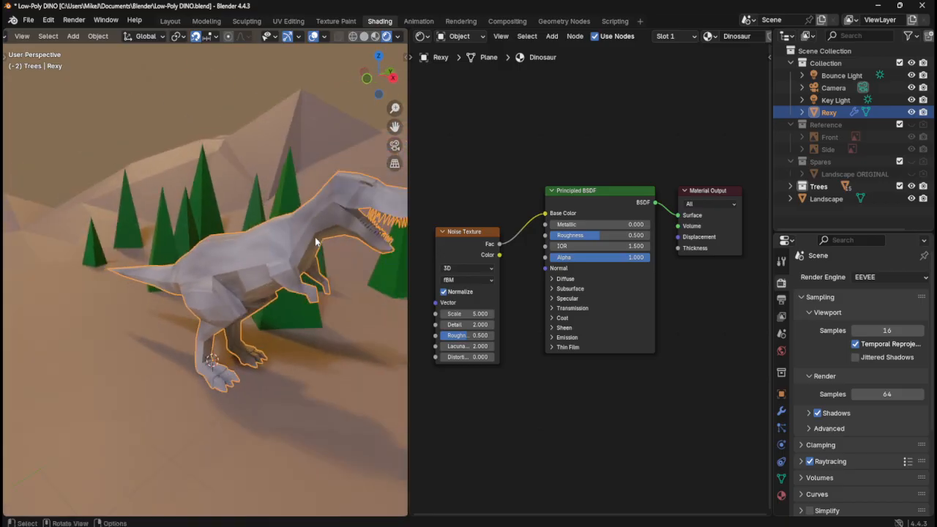
{"action": "scroll", "coordinate": [316, 241], "scroll_direction": "down", "scroll_amount": 2}
{"action": "scroll", "coordinate": [328, 240], "scroll_direction": "up", "scroll_amount": 2}
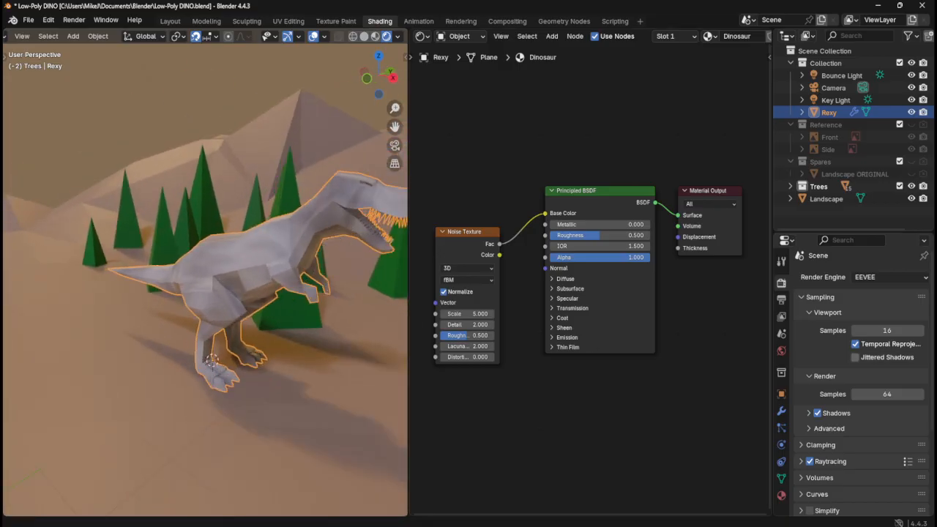
{"action": "left_click_drag", "start_coordinate": [468, 313], "coordinate": [450, 324]}
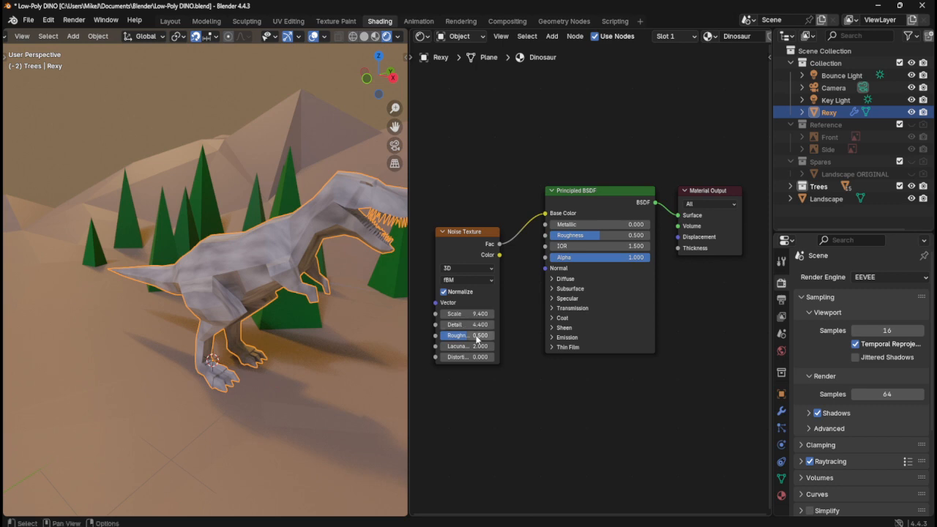
{"action": "mouse_move", "coordinate": [467, 335]}
{"action": "left_mouse_down"}
{"action": "mouse_move", "coordinate": [505, 335]}
{"action": "mouse_move", "coordinate": [464, 335]}
{"action": "left_mouse_up"}
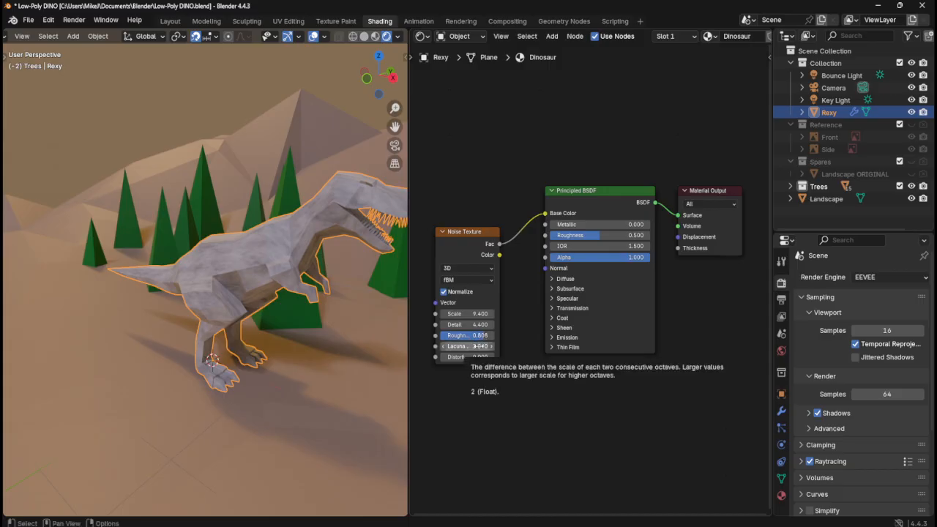
{"action": "left_click_drag", "start_coordinate": [480, 345], "coordinate": [495, 346]}
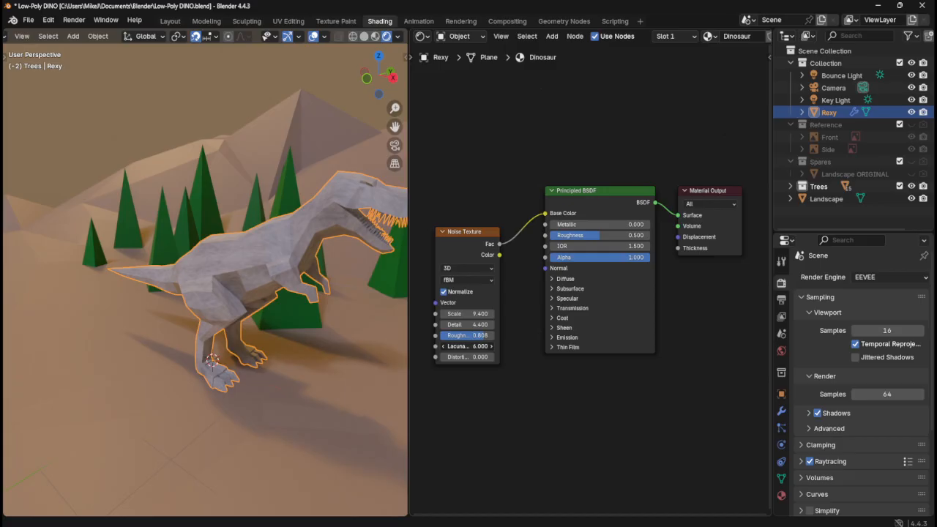
{"action": "left_click_drag", "start_coordinate": [468, 356], "coordinate": [489, 356]}
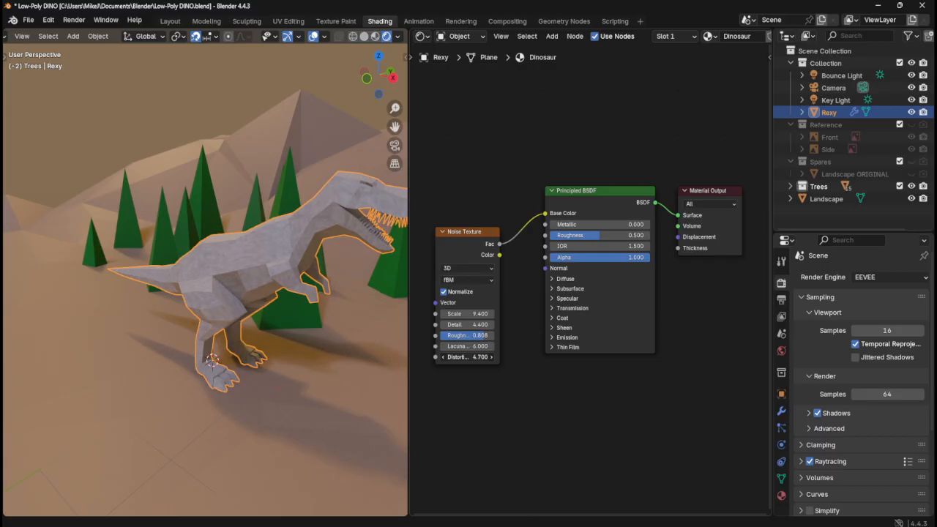
- Unplug the adjusted Noise Texture from Base Color to compare the plain color, and reconnect its Fac output
{"action": "middle_click_drag", "start_coordinate": [351, 317], "coordinate": [295, 315]}
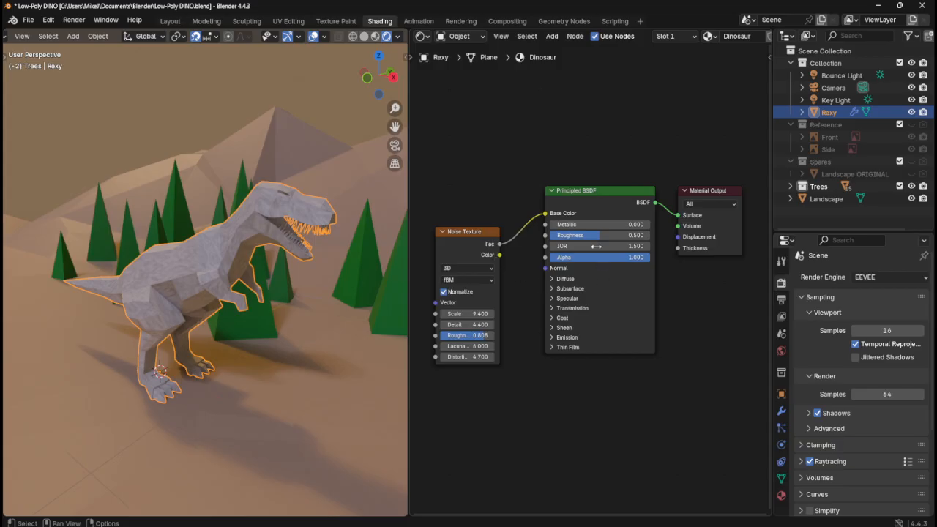
{"action": "left_click_drag", "start_coordinate": [545, 213], "coordinate": [525, 209]}
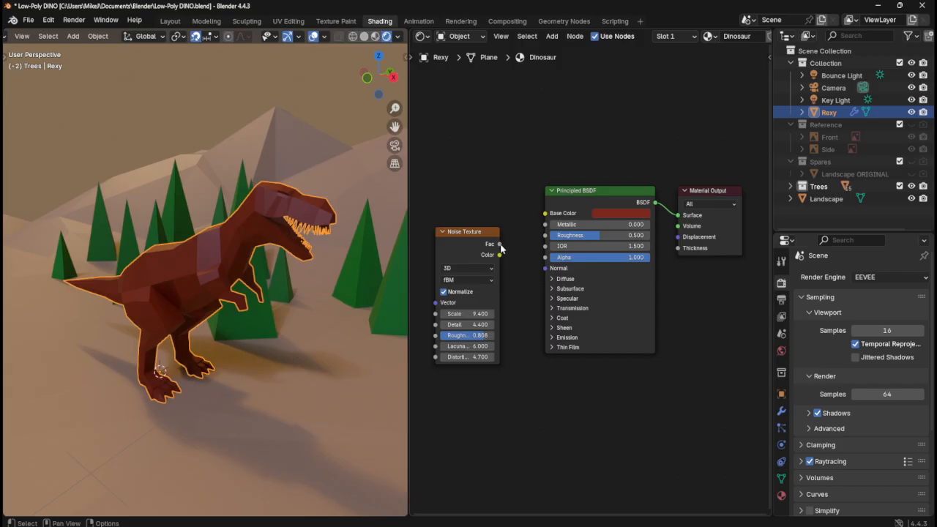
{"action": "left_click_drag", "start_coordinate": [500, 244], "coordinate": [547, 214]}
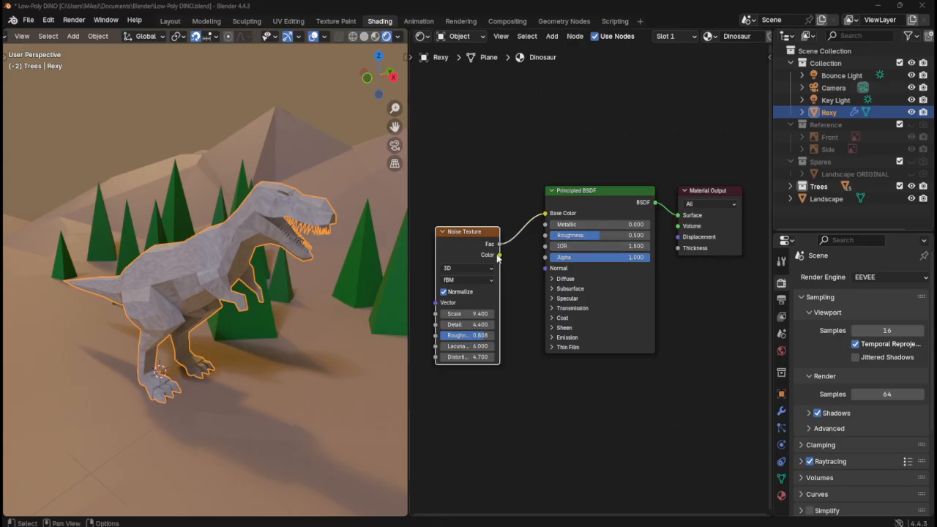
- Widen the 3D viewport and connect the Noise Texture's Color output to the Principled BSDF's Base Color
{"action": "scroll", "coordinate": [194, 255], "scroll_direction": "up", "scroll_amount": 3}
{"action": "scroll", "coordinate": [205, 262], "scroll_direction": "up", "scroll_amount": 2}
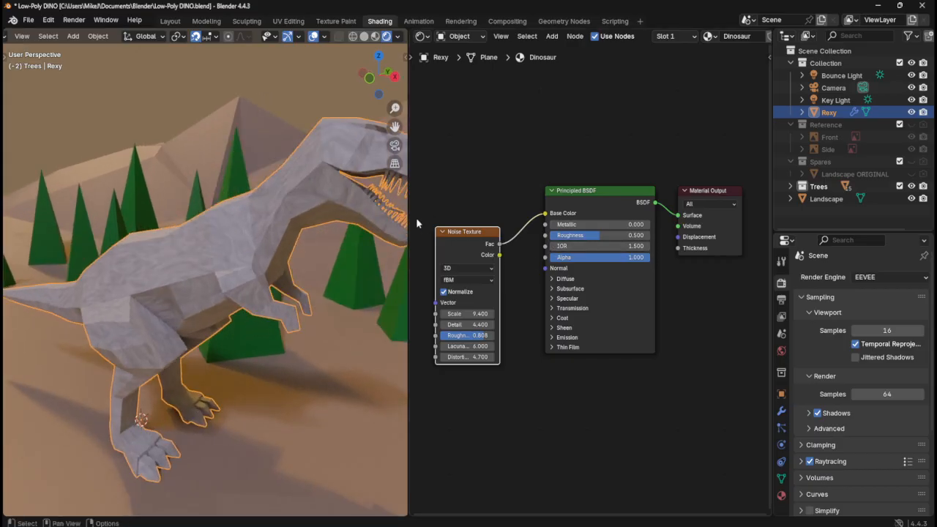
{"action": "left_click_drag", "start_coordinate": [411, 221], "coordinate": [418, 220]}
{"action": "left_click_drag", "start_coordinate": [446, 214], "coordinate": [448, 214]}
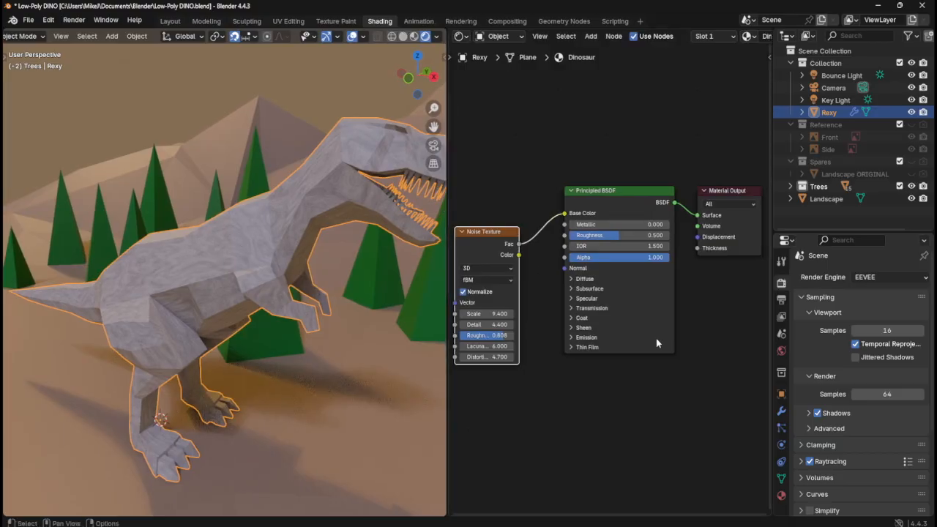
{"action": "scroll", "coordinate": [655, 338], "scroll_direction": "down", "scroll_amount": 1}
{"action": "middle_click_drag", "start_coordinate": [546, 375], "coordinate": [629, 357]}
{"action": "left_click_drag", "start_coordinate": [607, 246], "coordinate": [651, 207]}
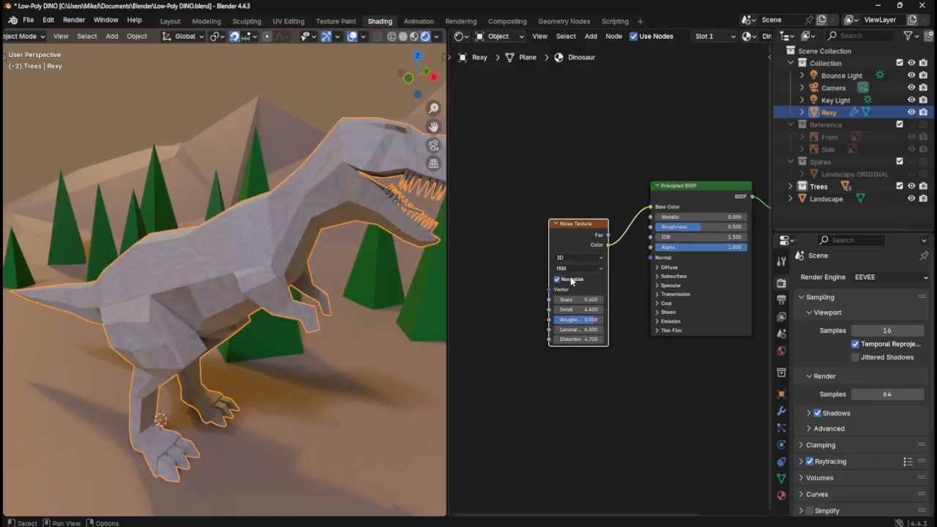
{"action": "middle_click_drag", "start_coordinate": [248, 262], "coordinate": [276, 268]}
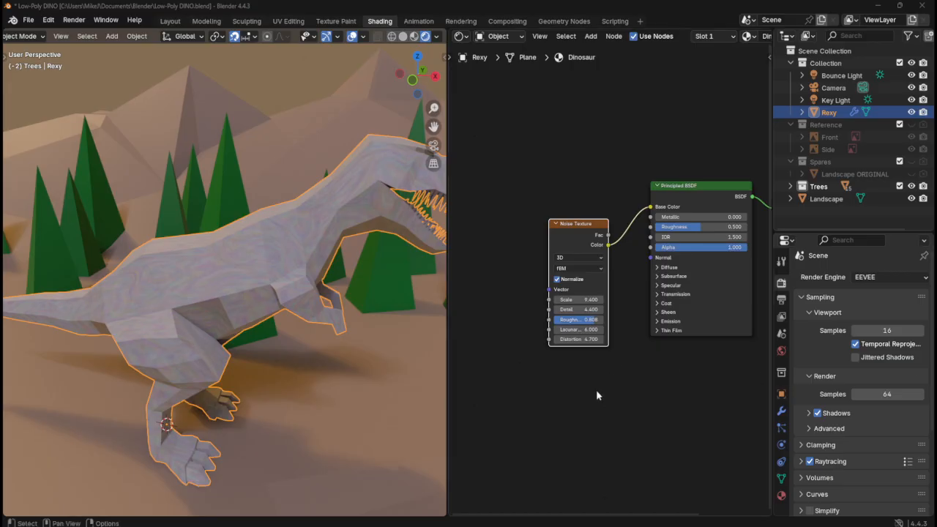
- Add a Wave Texture node below the Noise Texture and connect its Color output to the Principled BSDF's Base Color
{"action": "middle_click_drag", "start_coordinate": [596, 389], "coordinate": [578, 325]}
{"action": "key", "text": "shift+a"}
{"action": "mouse_move", "coordinate": [532, 331]}
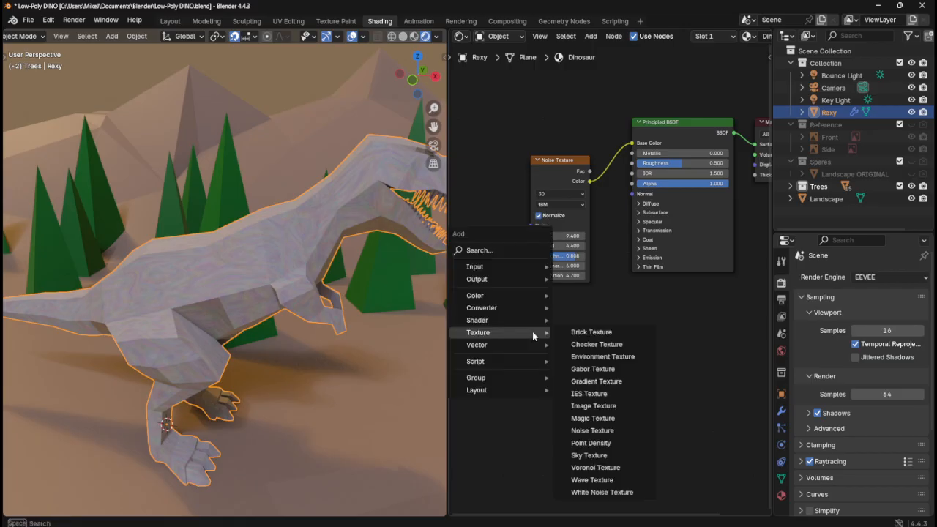
{"action": "left_click", "coordinate": [584, 480]}
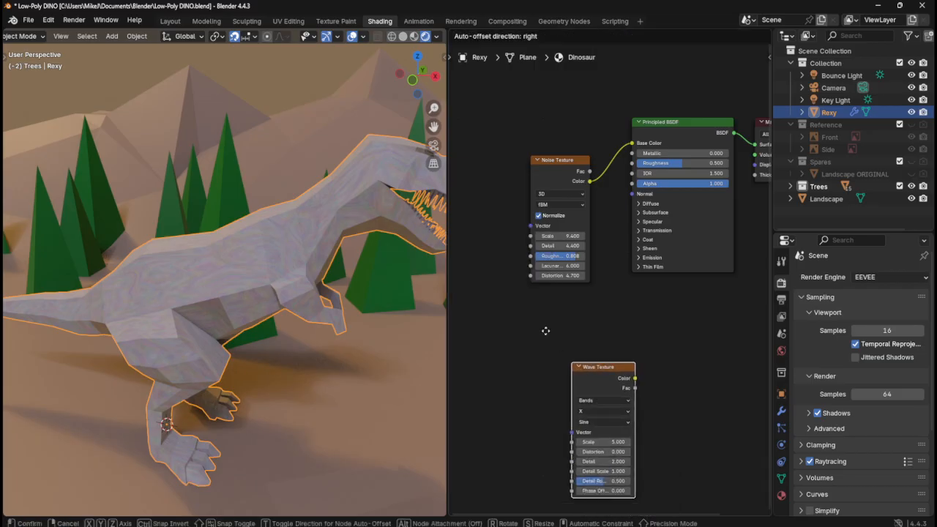
{"action": "left_click", "coordinate": [525, 299]}
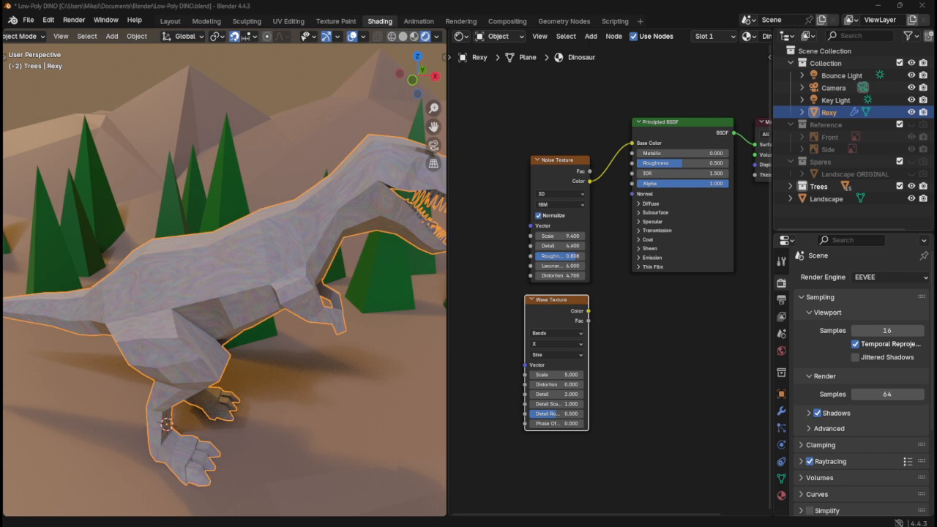
{"action": "left_click_drag", "start_coordinate": [588, 311], "coordinate": [635, 143]}
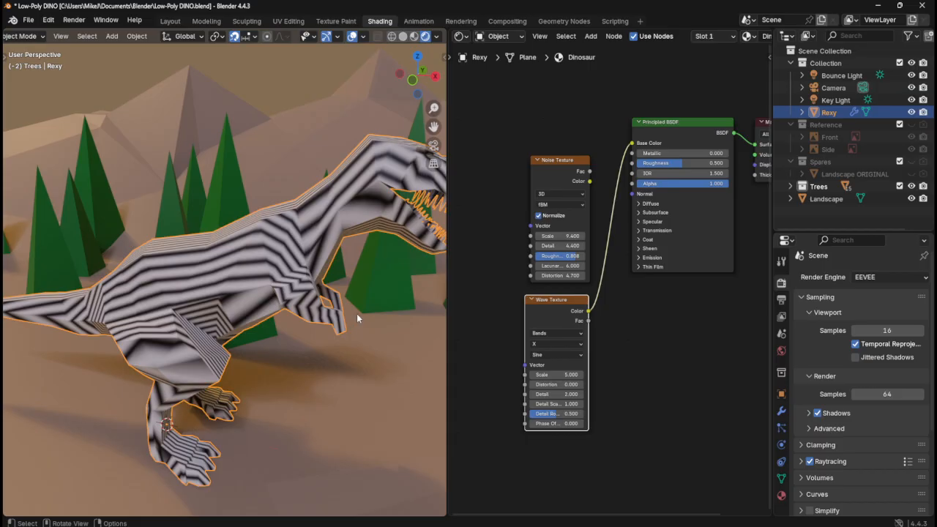
{"action": "middle_click_drag", "start_coordinate": [357, 311], "coordinate": [320, 281]}
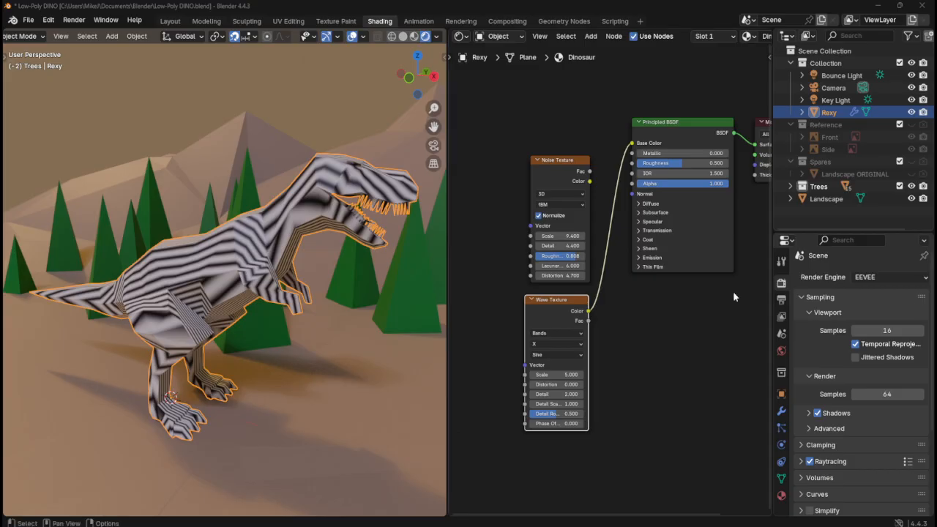
{"action": "scroll", "coordinate": [674, 360], "scroll_direction": "up", "scroll_amount": 3}
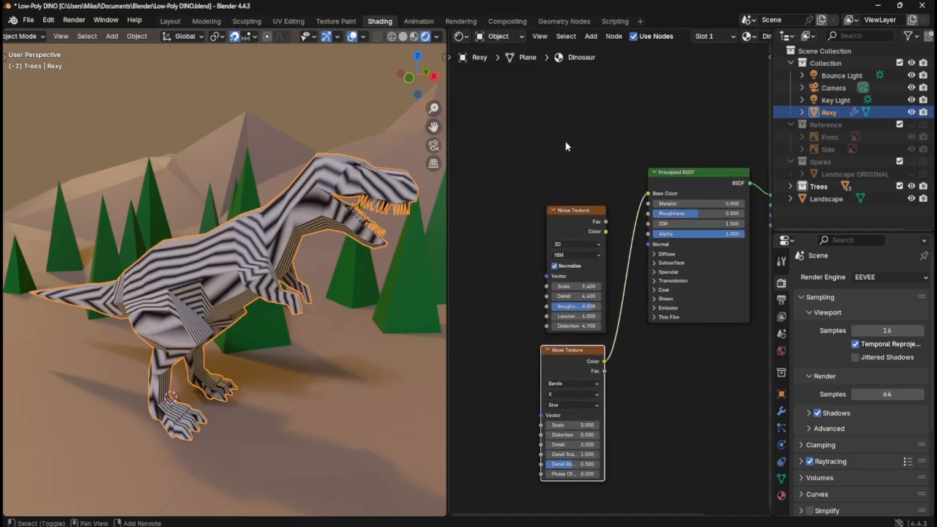
{"action": "key", "text": "shift+a"}
{"action": "mouse_move", "coordinate": [567, 142]}
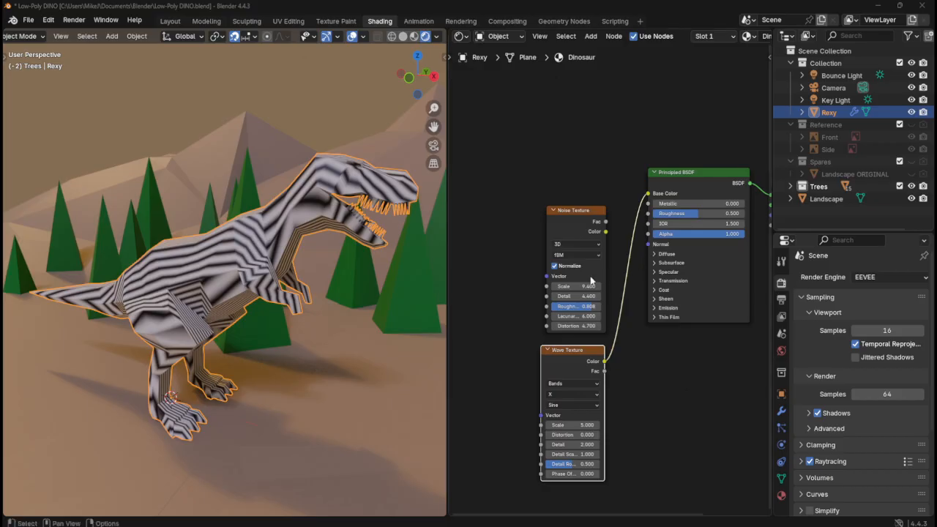
{"action": "key", "text": "shift+a"}
{"action": "mouse_move", "coordinate": [543, 166]}
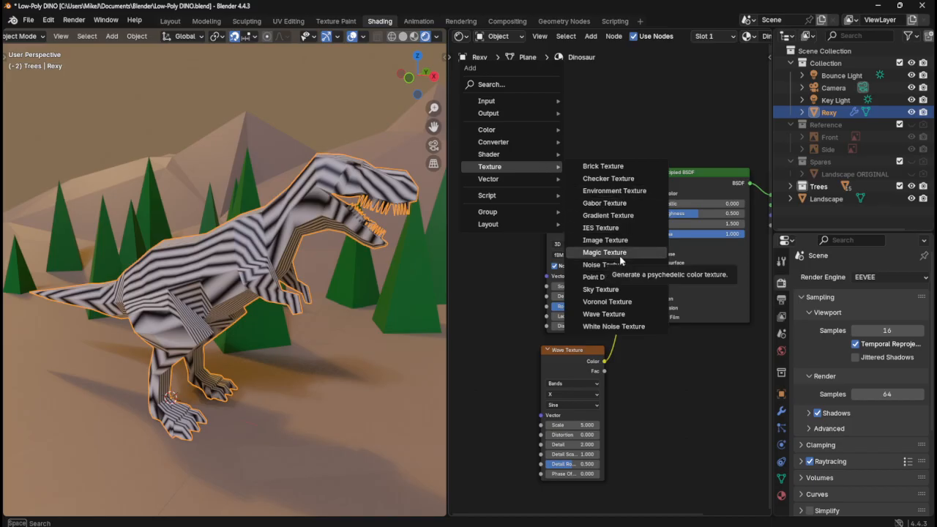
{"action": "mouse_move", "coordinate": [505, 180]}
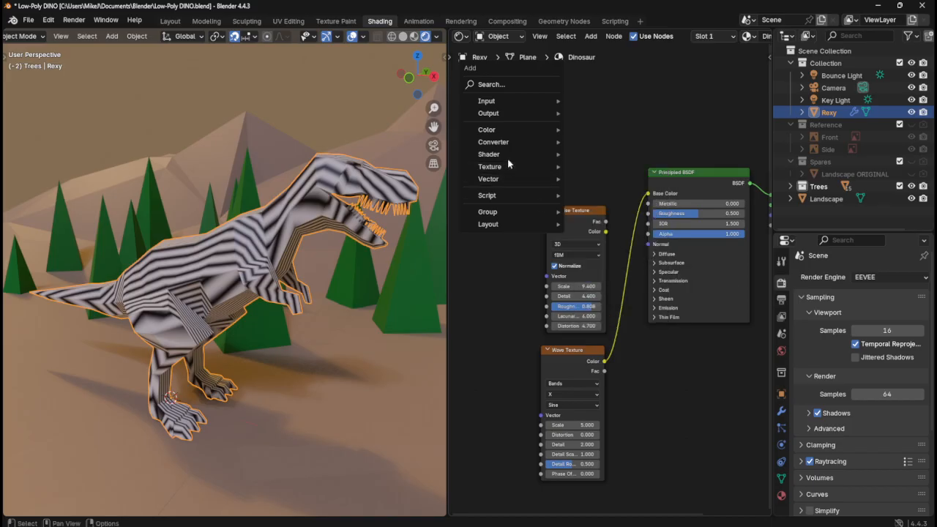
{"action": "mouse_move", "coordinate": [510, 161]}
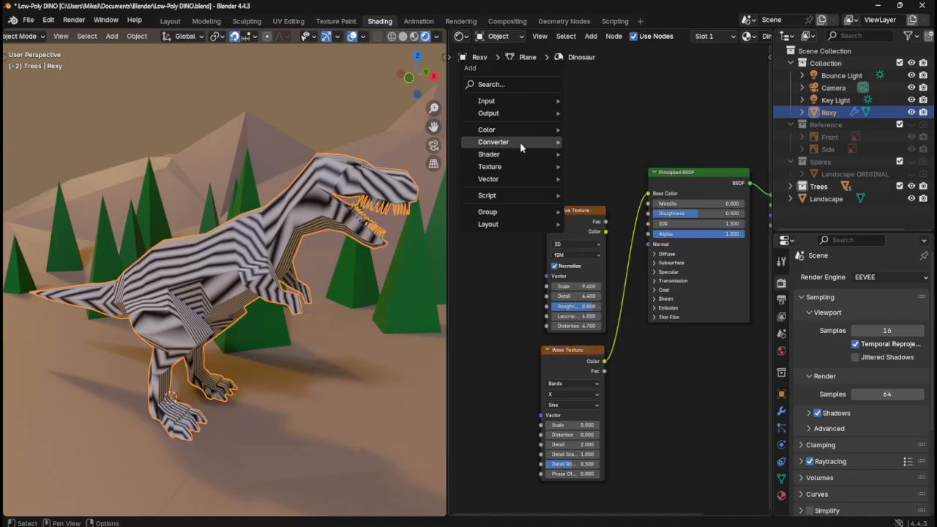
{"action": "mouse_move", "coordinate": [519, 142]}
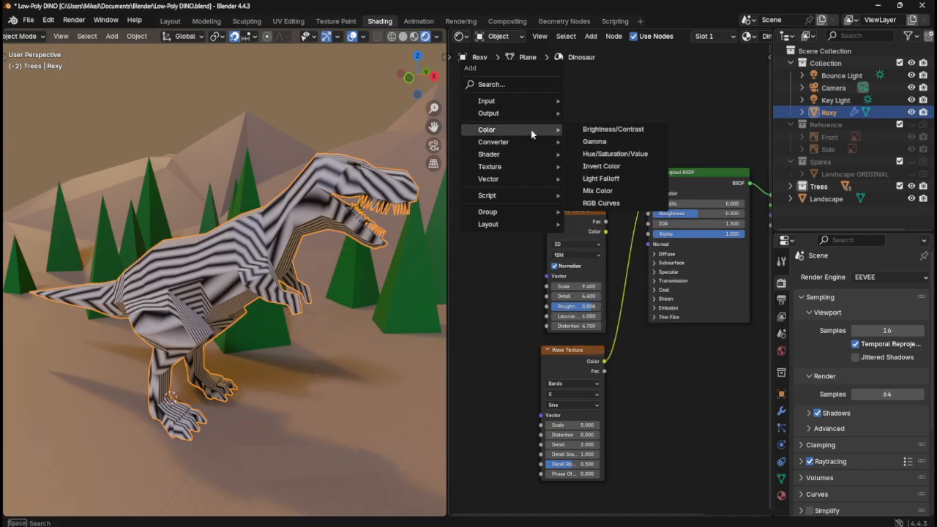
{"action": "mouse_move", "coordinate": [542, 101]}
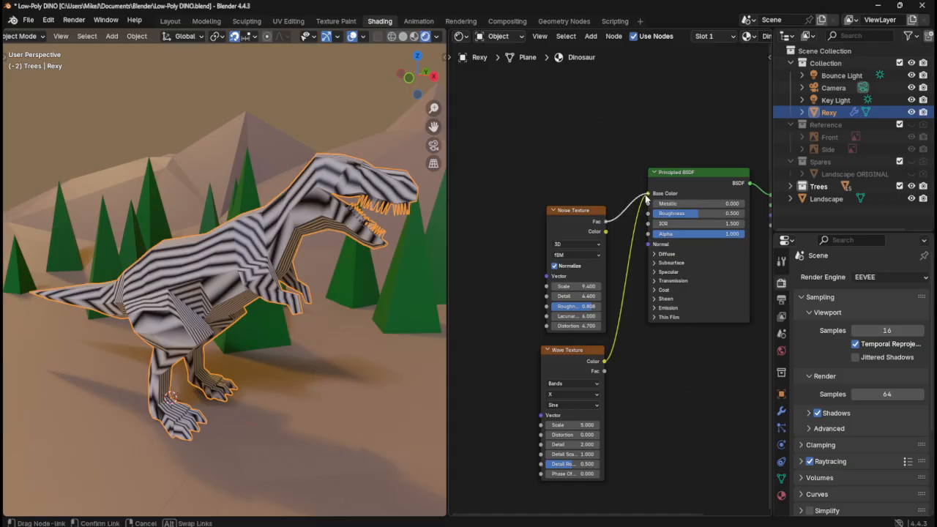
- Replace the Wave Texture's Base Color link with the Noise Texture's Fac output and inspect the dinosaur's surface up close
{"action": "left_click_drag", "start_coordinate": [605, 221], "coordinate": [647, 193]}
{"action": "scroll", "coordinate": [244, 212], "scroll_direction": "up", "scroll_amount": 8}
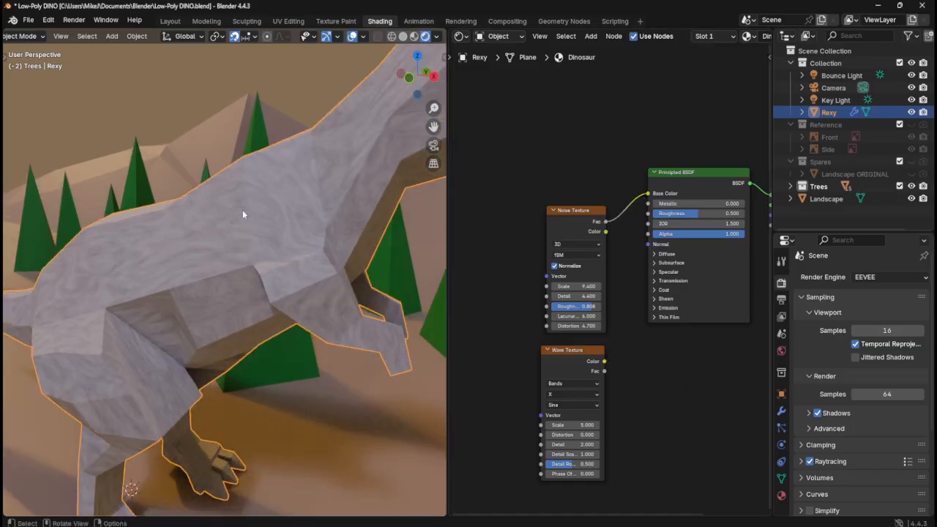
{"action": "scroll", "coordinate": [291, 206], "scroll_direction": "down", "scroll_amount": 8}
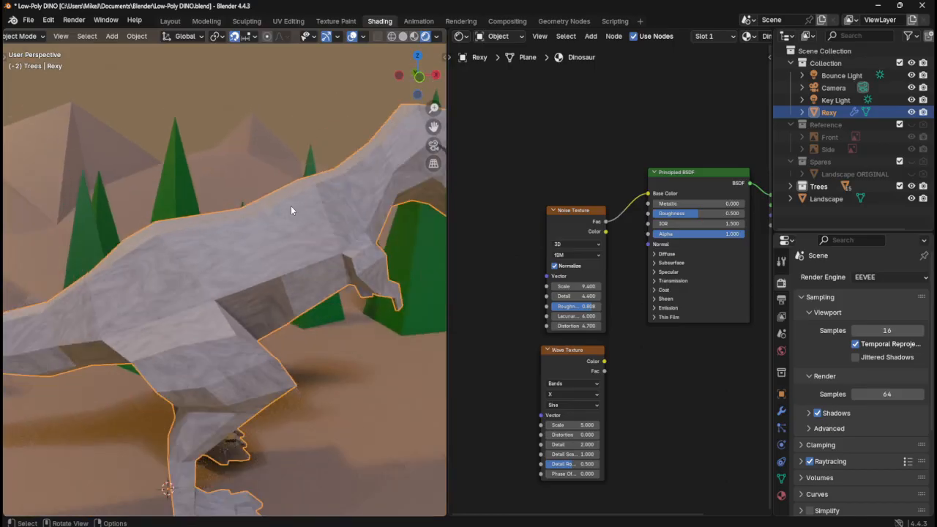
{"action": "scroll", "coordinate": [292, 205], "scroll_direction": "down", "scroll_amount": 2}
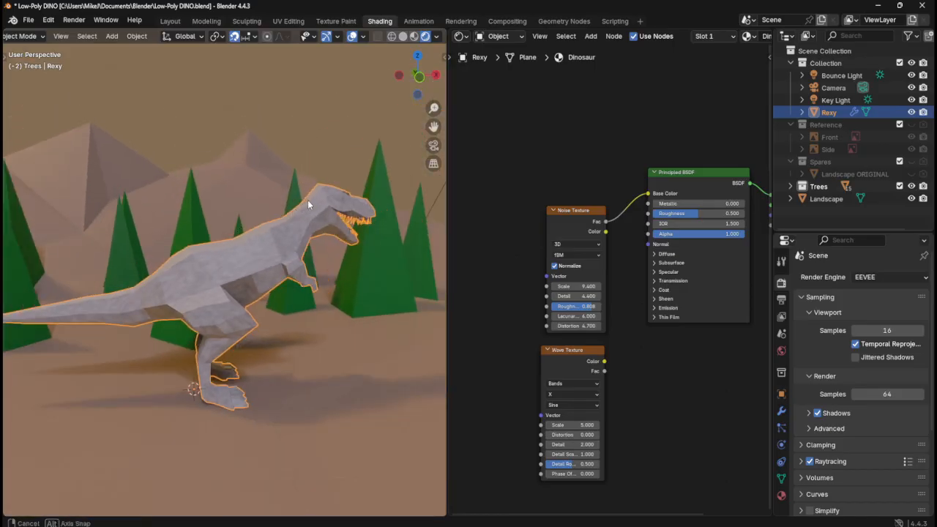
{"action": "middle_click_drag", "start_coordinate": [308, 200], "coordinate": [293, 209]}
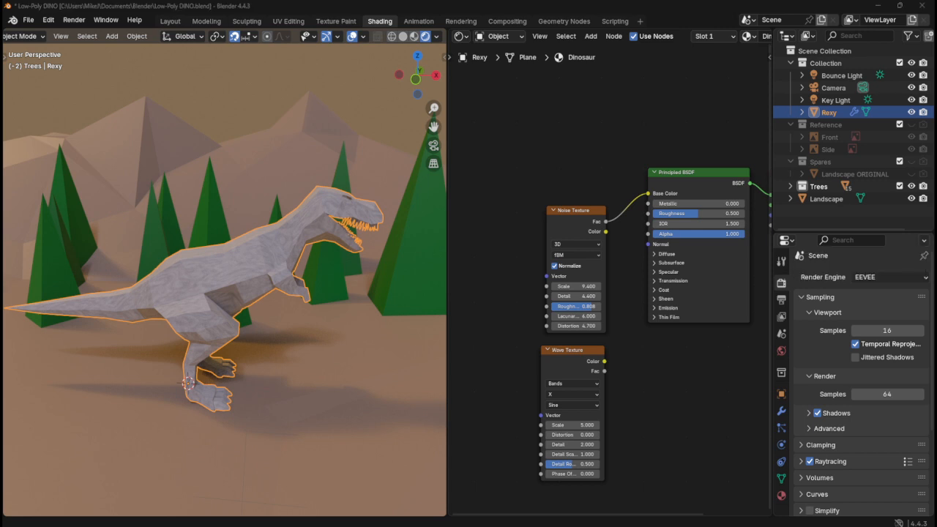
- Add an Image Texture node above the Noise Texture node
{"action": "middle_click_drag", "start_coordinate": [589, 144], "coordinate": [601, 178]}
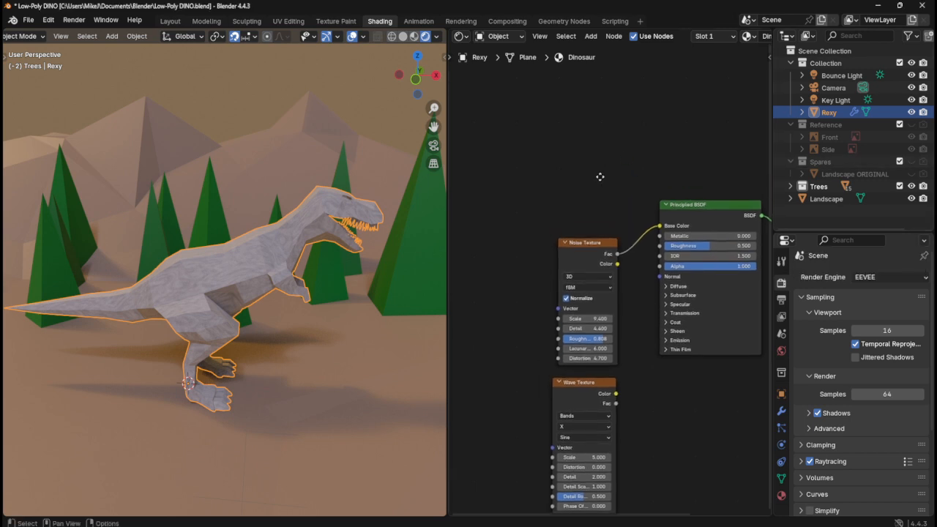
{"action": "key", "text": "shift+a"}
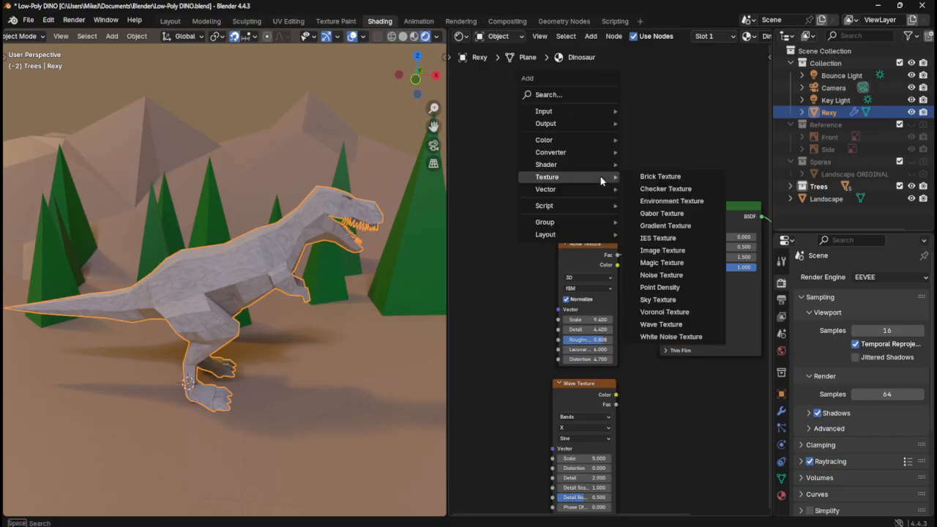
{"action": "left_click", "coordinate": [677, 250]}
{"action": "left_click", "coordinate": [507, 112]}
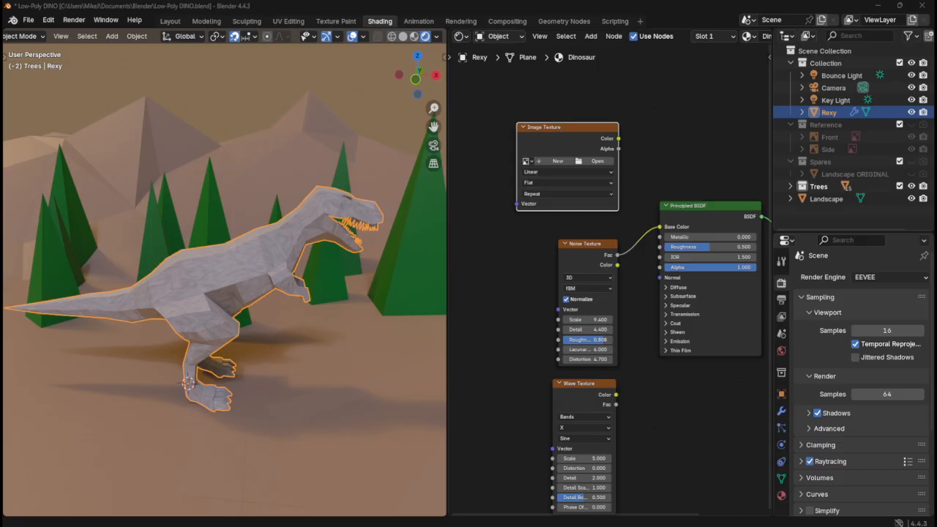
- Load the sunset-moon synthwave wallpaper JPG from the Pictures folder into the Image Texture node
{"action": "left_click", "coordinate": [602, 161]}
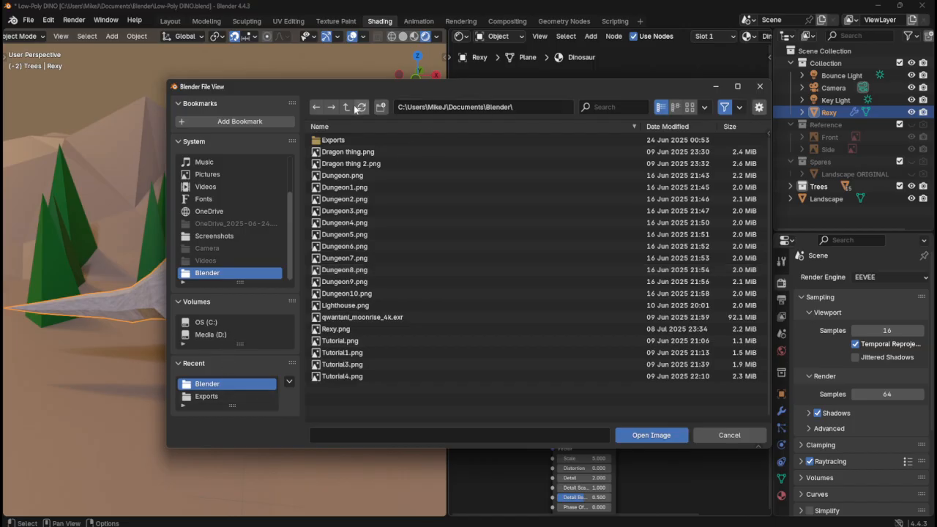
{"action": "left_click", "coordinate": [230, 177]}
{"action": "left_click", "coordinate": [393, 153]}
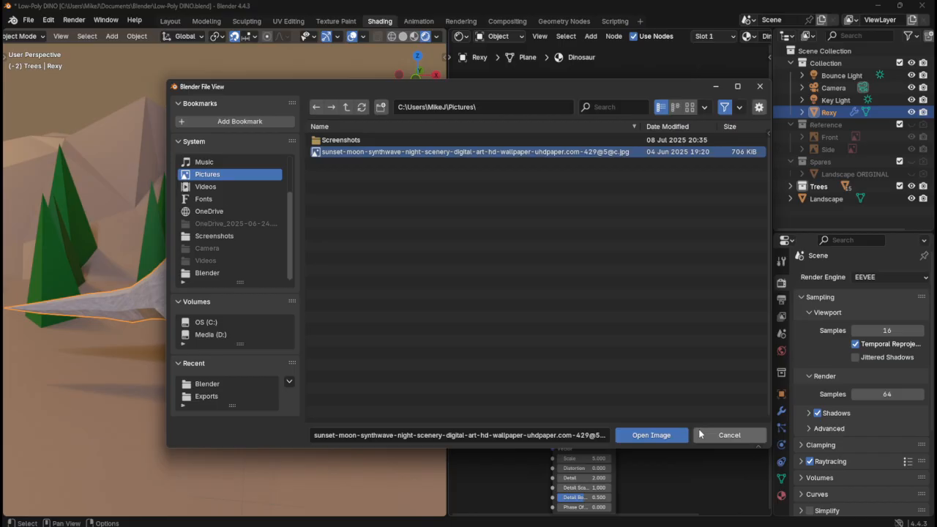
{"action": "left_click", "coordinate": [648, 435]}
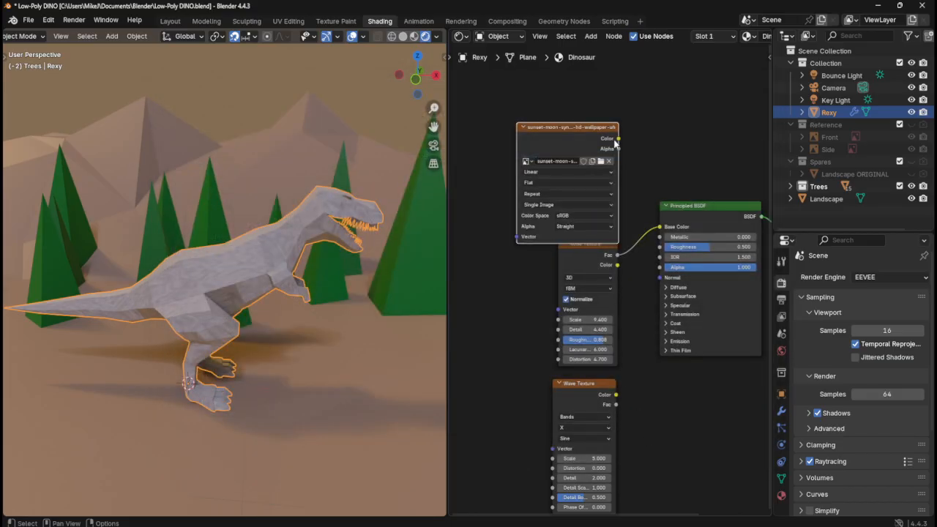
- Connect the Image Texture's Color output to the Principled BSDF's Base Color, inspect the dinosaur's surface, and save the file
{"action": "left_click_drag", "start_coordinate": [614, 139], "coordinate": [659, 228]}
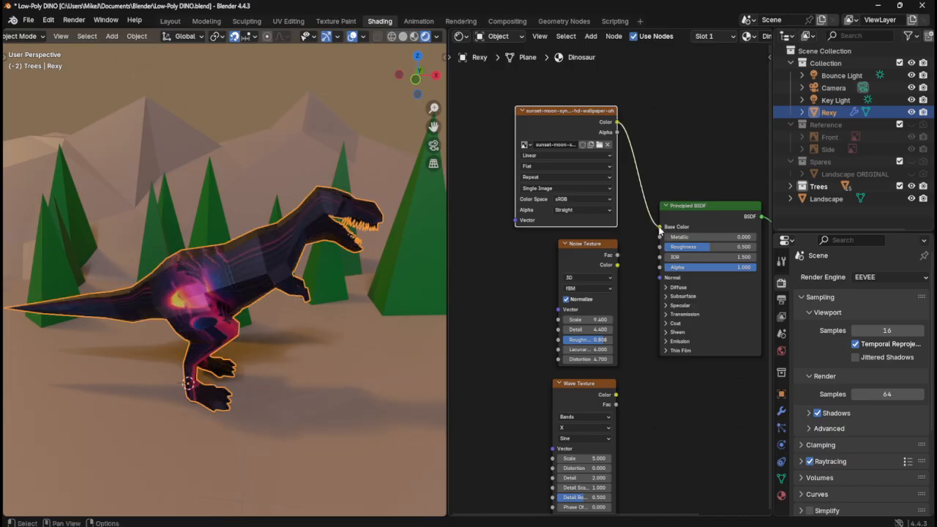
{"action": "middle_click_drag", "start_coordinate": [261, 261], "coordinate": [212, 318]}
{"action": "scroll", "coordinate": [205, 295], "scroll_direction": "up", "scroll_amount": 8}
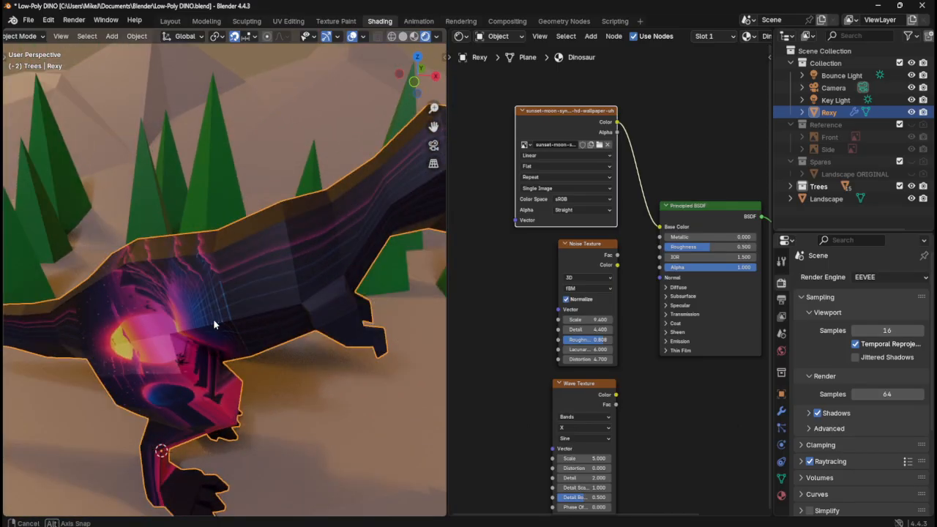
{"action": "scroll", "coordinate": [247, 310], "scroll_direction": "down", "scroll_amount": 8}
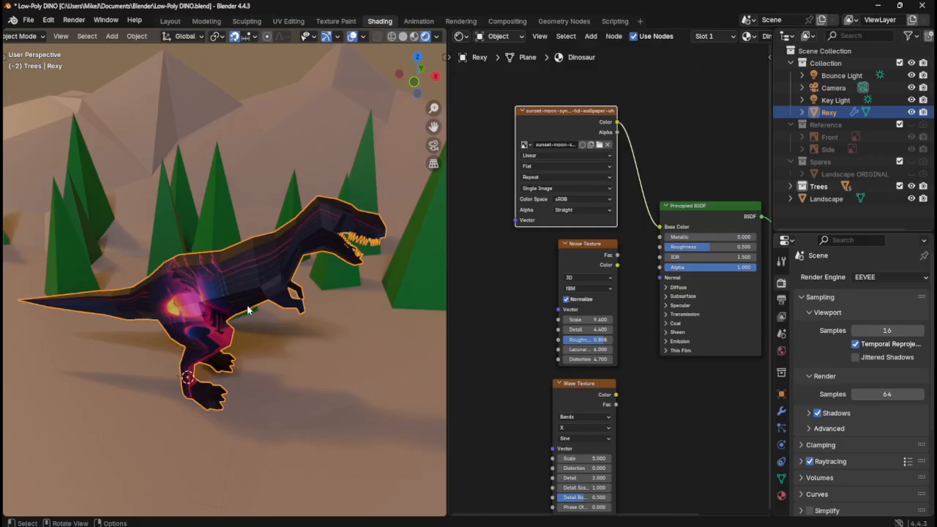
{"action": "scroll", "coordinate": [246, 310], "scroll_direction": "up", "scroll_amount": 2}
{"action": "scroll", "coordinate": [236, 304], "scroll_direction": "up", "scroll_amount": 2}
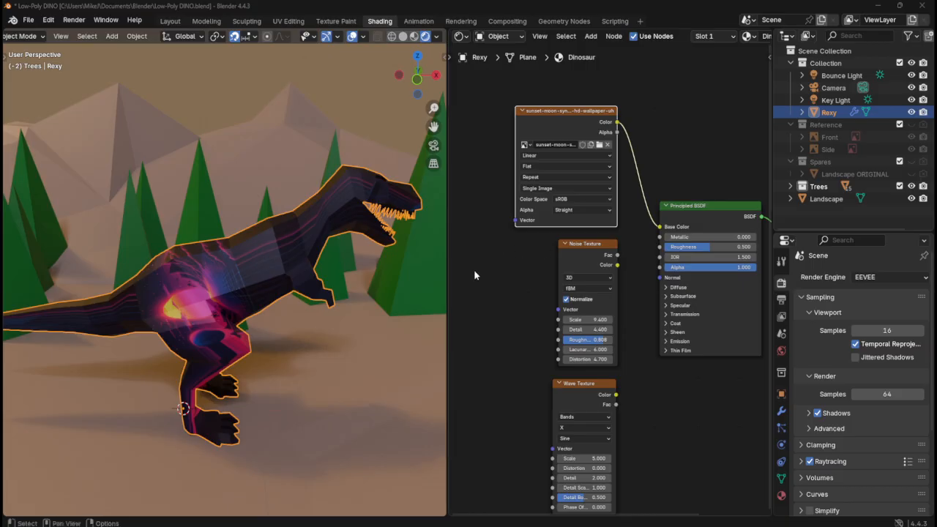
{"action": "middle_click_drag", "start_coordinate": [477, 269], "coordinate": [490, 265]}
{"action": "key", "text": "ctrl+s"}
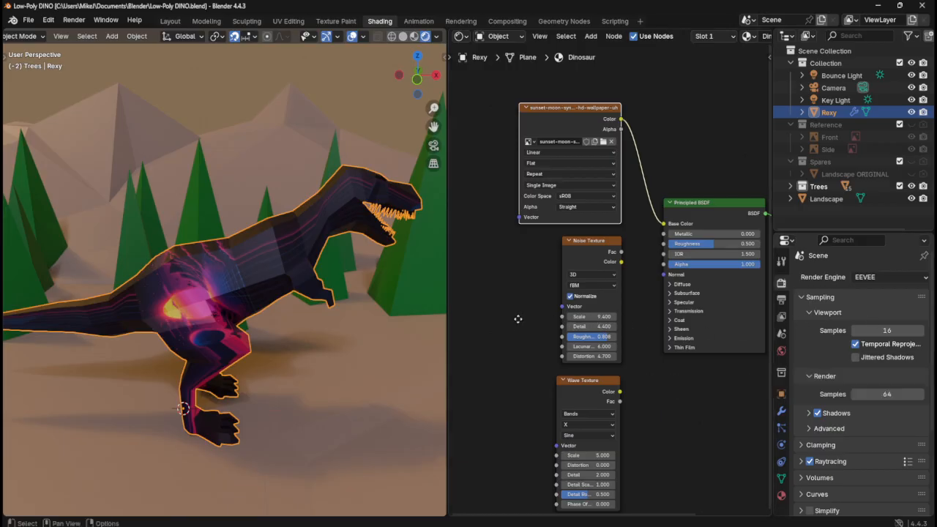
- Add a Texture Coordinate node beside the Image Texture node, placed ahead of its Vector input
{"action": "middle_click_drag", "start_coordinate": [468, 219], "coordinate": [509, 204]}
{"action": "key", "text": "shift+a"}
{"action": "mouse_move", "coordinate": [481, 209]}
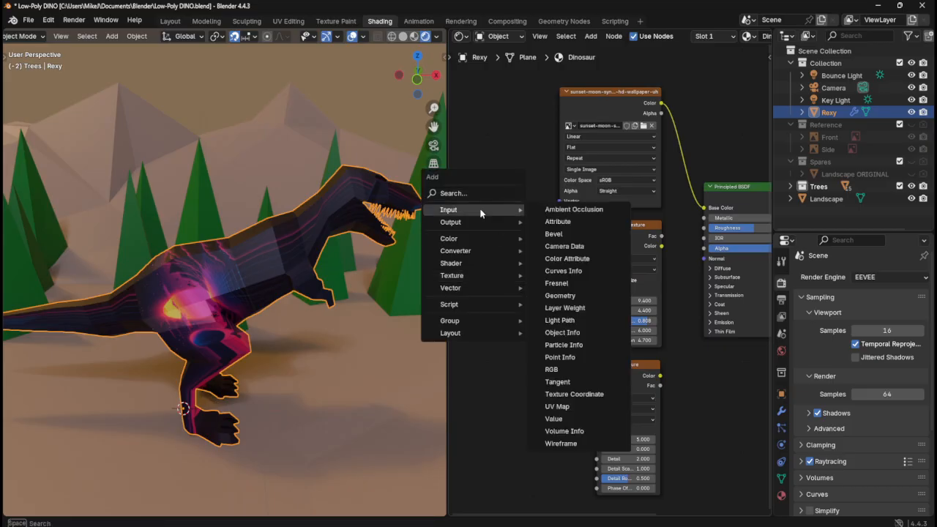
{"action": "left_click", "coordinate": [571, 393]}
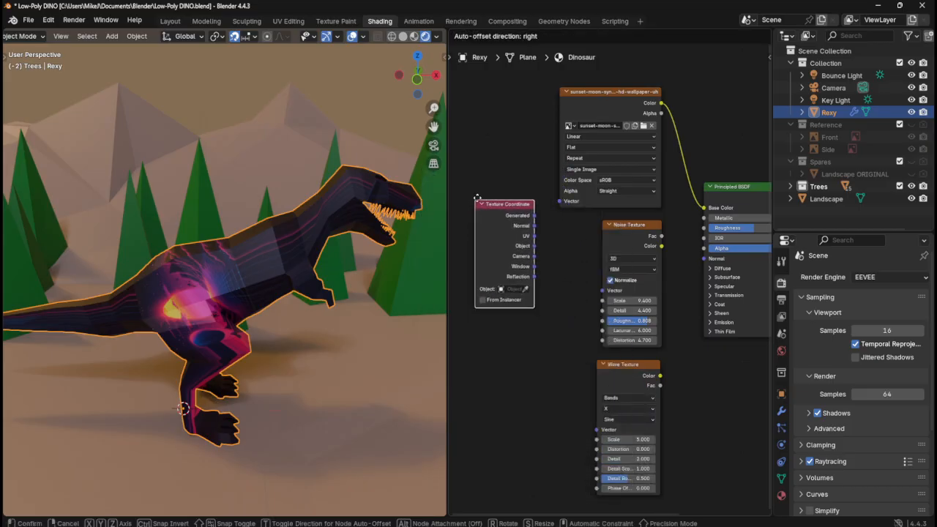
{"action": "left_click", "coordinate": [477, 199]}
{"action": "left_click_drag", "start_coordinate": [520, 207], "coordinate": [513, 190]}
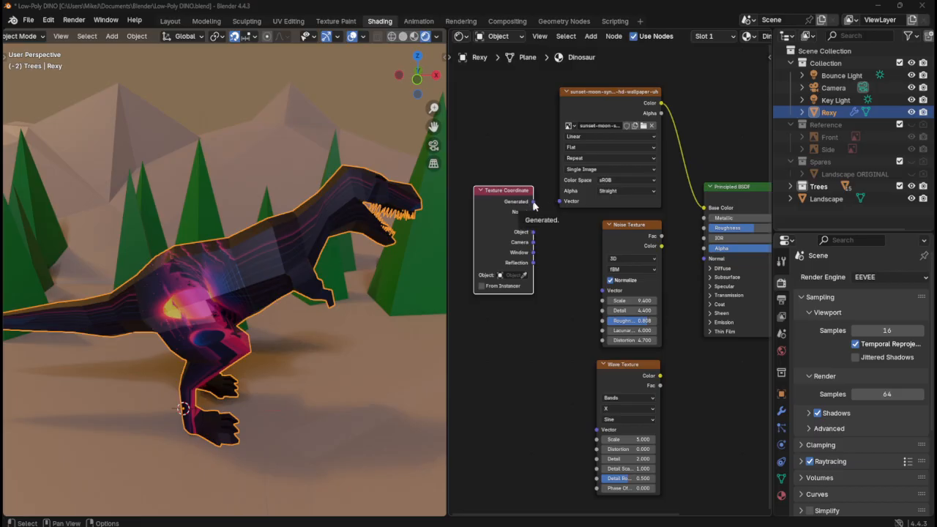
- Try the Generated coordinates on the Image Texture's Vector input, and unplug them to compare with the default mapping
{"action": "left_click_drag", "start_coordinate": [533, 202], "coordinate": [561, 202]}
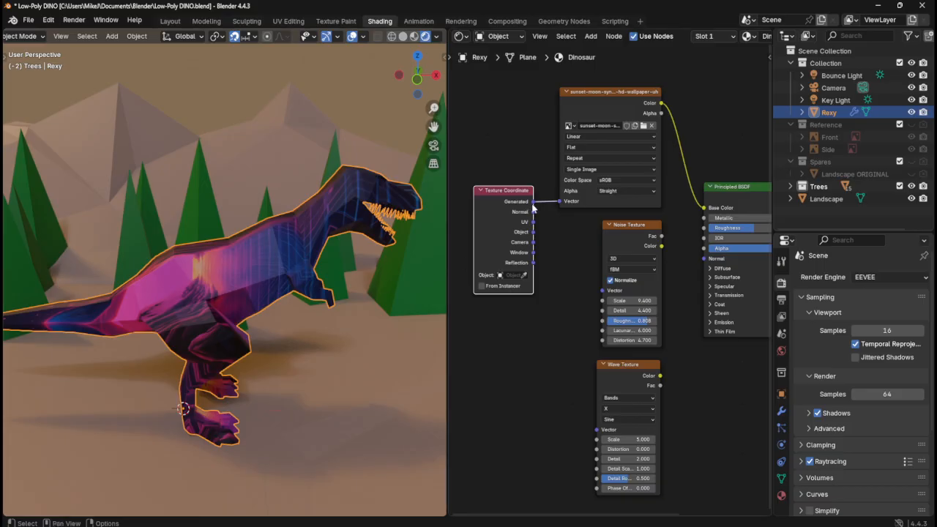
{"action": "left_click_drag", "start_coordinate": [559, 201], "coordinate": [545, 169]}
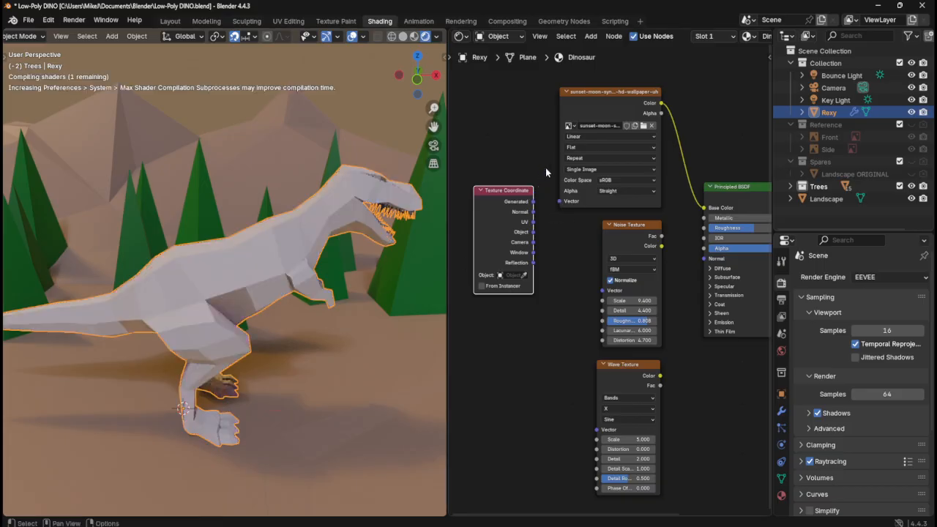
{"action": "middle_click_drag", "start_coordinate": [212, 271], "coordinate": [351, 231]}
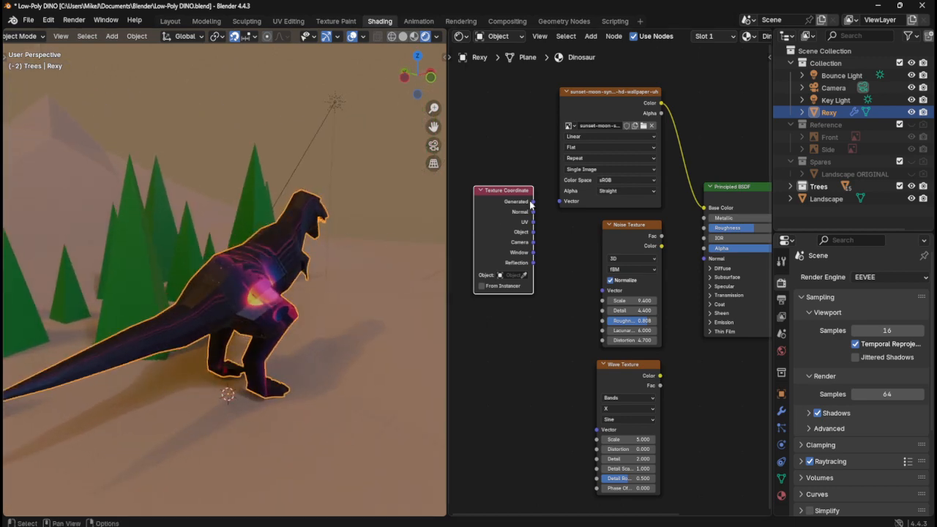
- Try the Texture Coordinate's Normal, UV and Object outputs in turn on the Image Texture's Vector input, orbiting around the dinosaur
{"action": "left_click_drag", "start_coordinate": [532, 211], "coordinate": [565, 204]}
{"action": "middle_click_drag", "start_coordinate": [278, 242], "coordinate": [358, 239]}
{"action": "left_click_drag", "start_coordinate": [533, 222], "coordinate": [560, 204]}
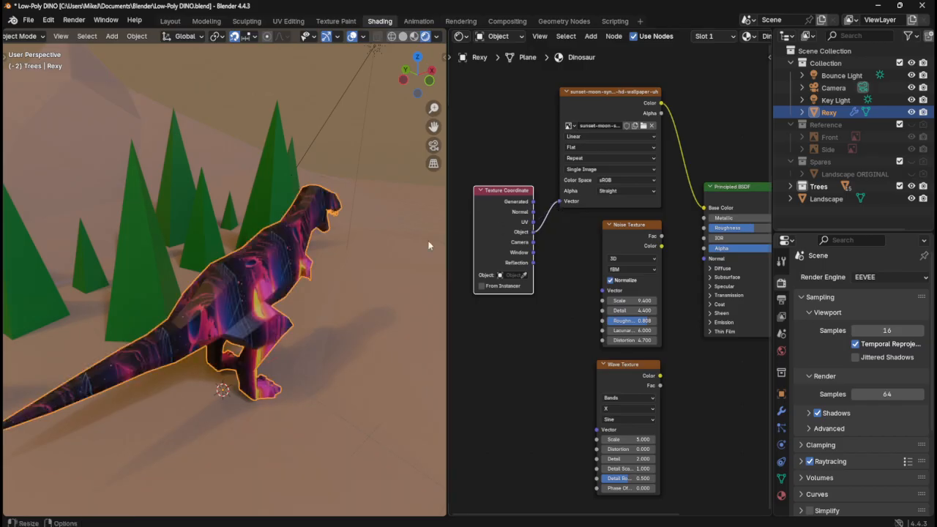
{"action": "middle_click_drag", "start_coordinate": [410, 246], "coordinate": [432, 247]}
- Try the Camera, Window and Reflection coordinates in turn on the Image Texture's Vector input and inspect the mapping on the dinosaur
{"action": "left_click_drag", "start_coordinate": [534, 243], "coordinate": [559, 202]}
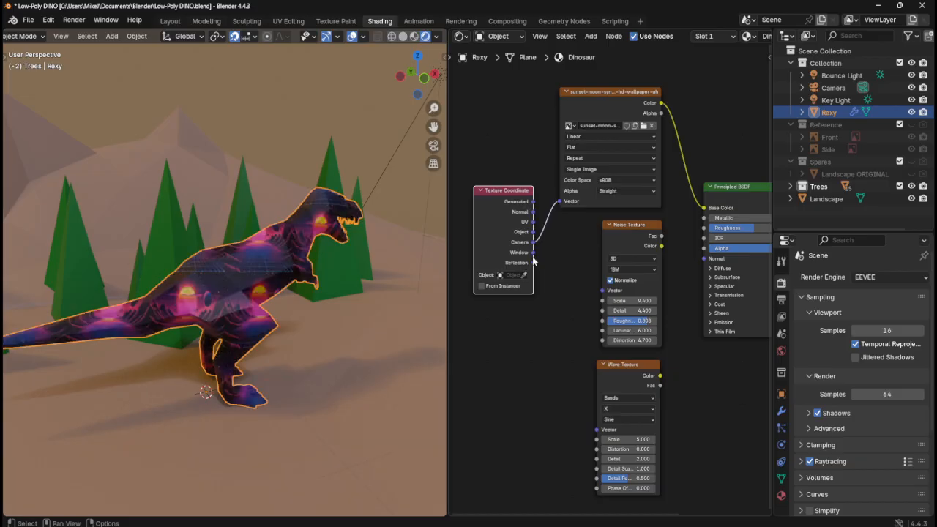
{"action": "left_click_drag", "start_coordinate": [533, 252], "coordinate": [561, 202]}
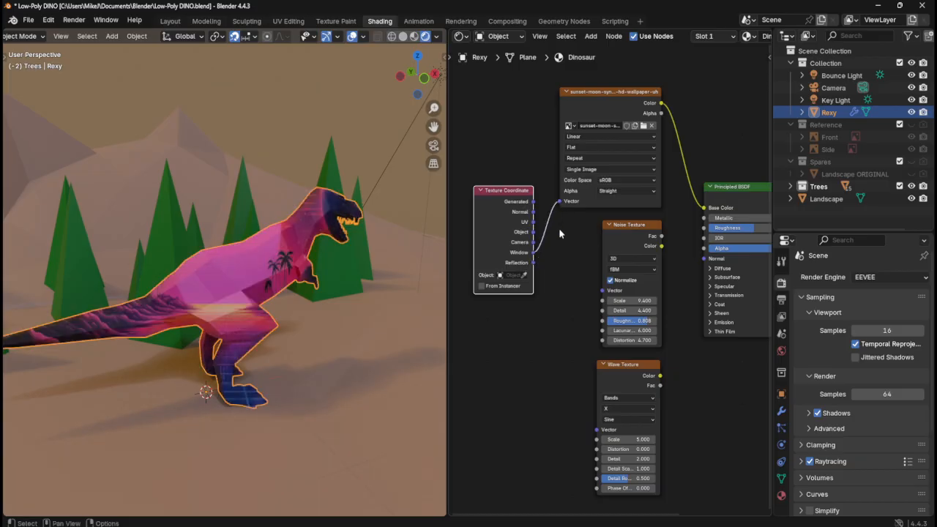
{"action": "middle_click_drag", "start_coordinate": [379, 275], "coordinate": [160, 278]}
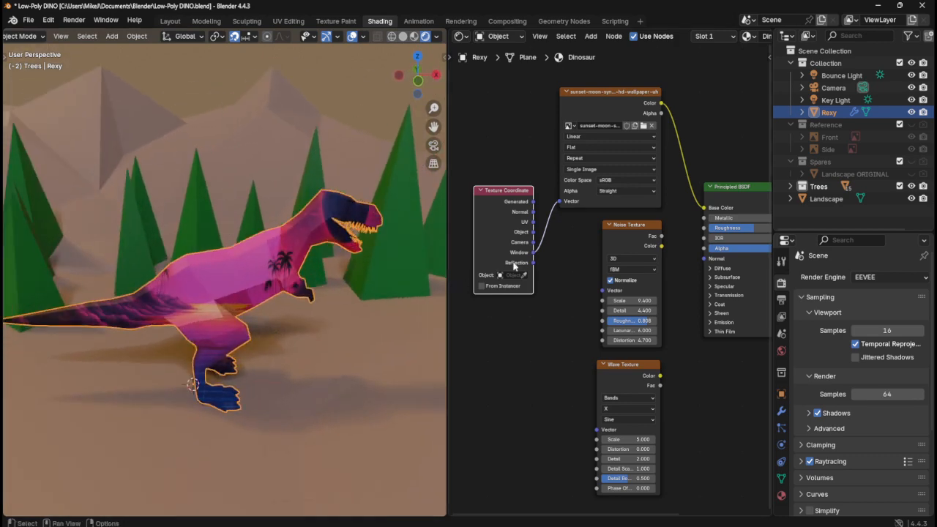
{"action": "left_click_drag", "start_coordinate": [533, 262], "coordinate": [560, 201]}
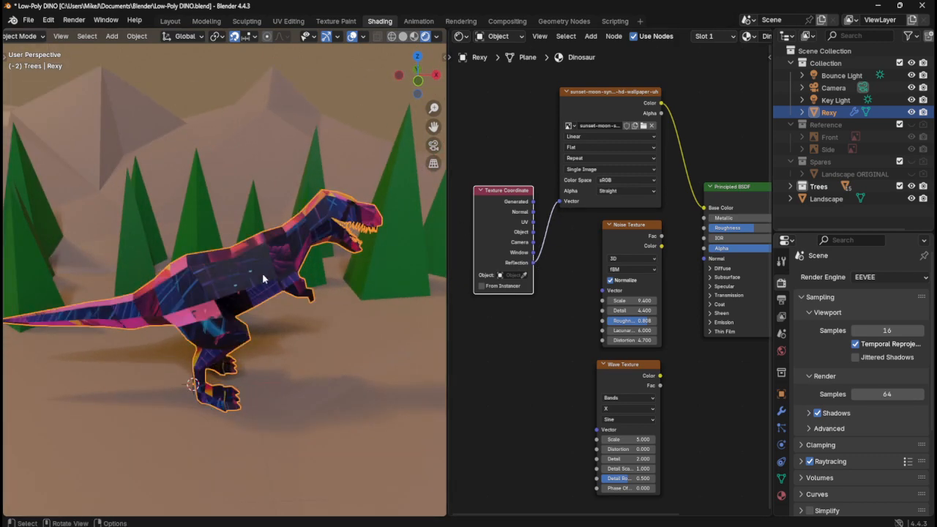
{"action": "mouse_move", "coordinate": [262, 273]}
{"action": "middle_mouse_down"}
{"action": "mouse_move", "coordinate": [349, 289]}
{"action": "mouse_move", "coordinate": [351, 257]}
{"action": "mouse_move", "coordinate": [198, 249]}
{"action": "mouse_move", "coordinate": [172, 264]}
{"action": "mouse_move", "coordinate": [266, 268]}
{"action": "mouse_move", "coordinate": [336, 237]}
{"action": "mouse_move", "coordinate": [327, 232]}
{"action": "mouse_move", "coordinate": [263, 269]}
{"action": "middle_mouse_up"}
- Compare the Generated and Normal coordinates on the Image Texture, reconnect Generated to its Vector input, and save the file
{"action": "left_click_drag", "start_coordinate": [532, 212], "coordinate": [559, 202]}
{"action": "middle_click_drag", "start_coordinate": [243, 300], "coordinate": [176, 287]}
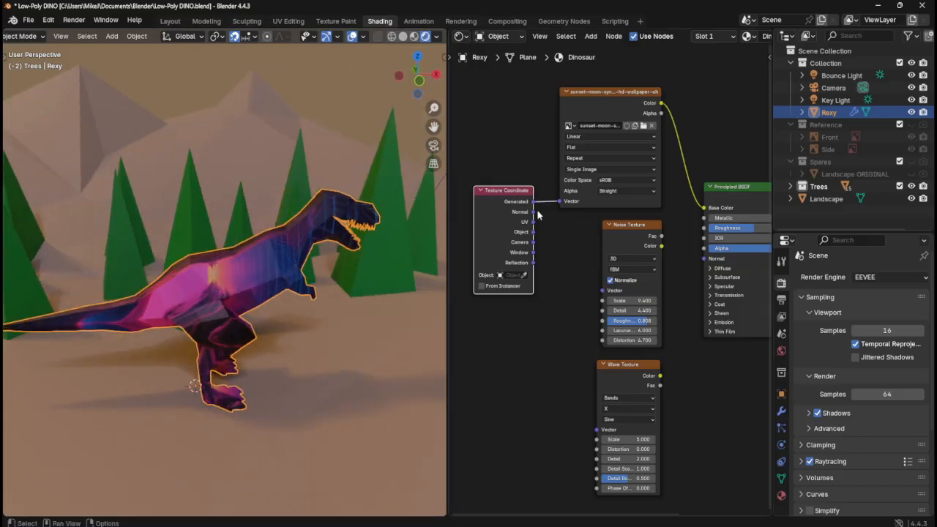
{"action": "left_click_drag", "start_coordinate": [534, 213], "coordinate": [560, 201]}
{"action": "middle_click_drag", "start_coordinate": [317, 254], "coordinate": [191, 256]}
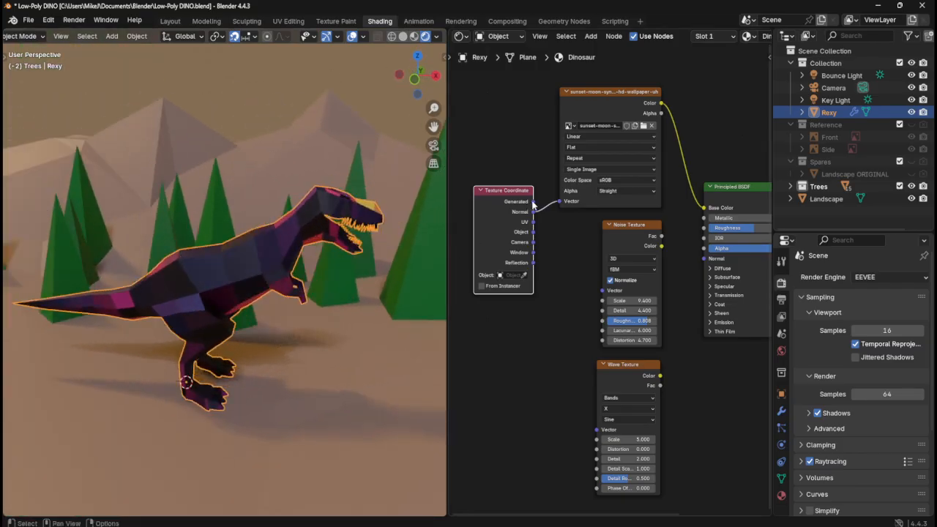
{"action": "left_click_drag", "start_coordinate": [532, 202], "coordinate": [560, 202]}
{"action": "middle_click_drag", "start_coordinate": [334, 276], "coordinate": [293, 285]}
{"action": "key", "text": "ctrl+s"}
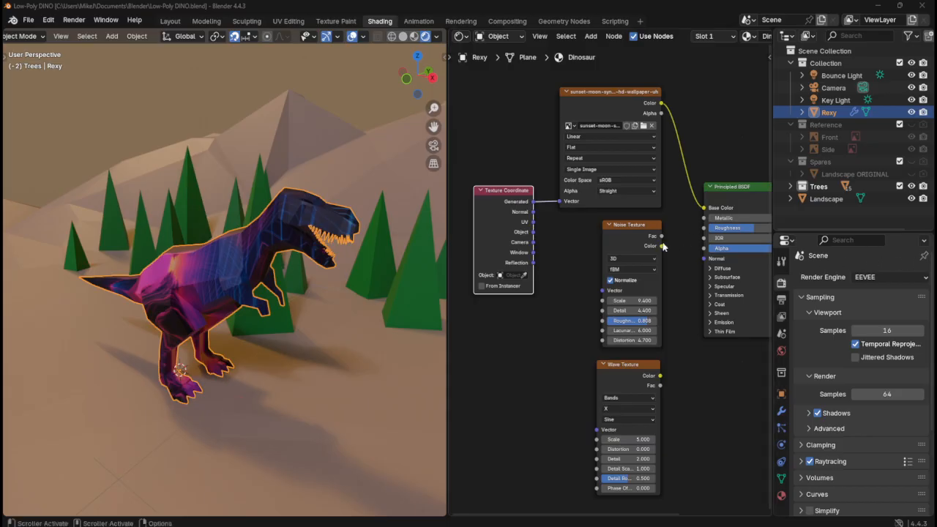
- Feed the Image Texture's Vector from the Object output, switch it back to Generated, and compare the mappings from several angles
{"action": "left_click_drag", "start_coordinate": [533, 231], "coordinate": [559, 201]}
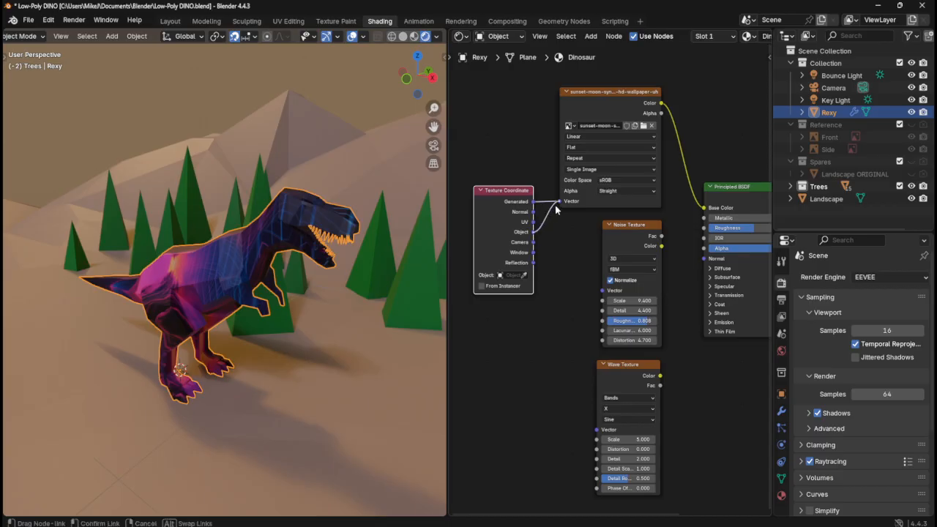
{"action": "middle_click_drag", "start_coordinate": [293, 278], "coordinate": [351, 280]}
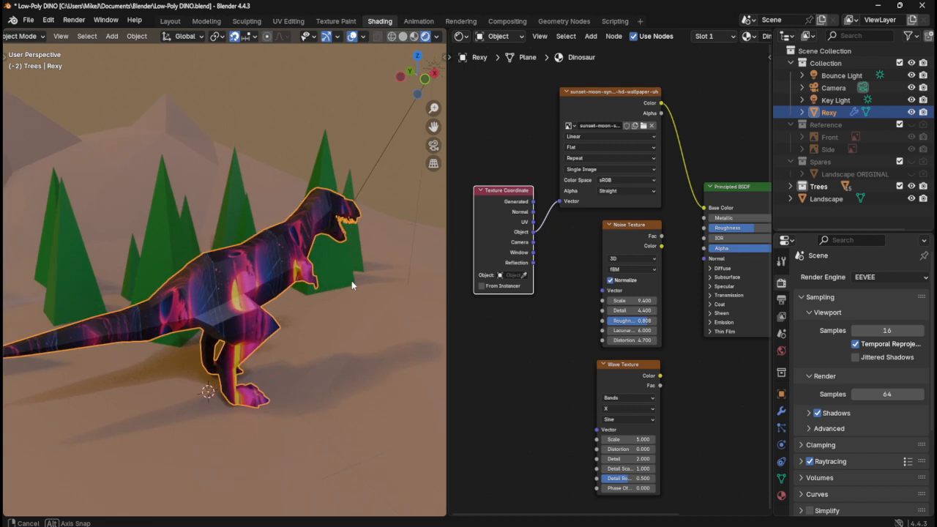
{"action": "middle_click_drag", "start_coordinate": [351, 280], "coordinate": [344, 281]}
{"action": "left_click_drag", "start_coordinate": [533, 202], "coordinate": [559, 202]}
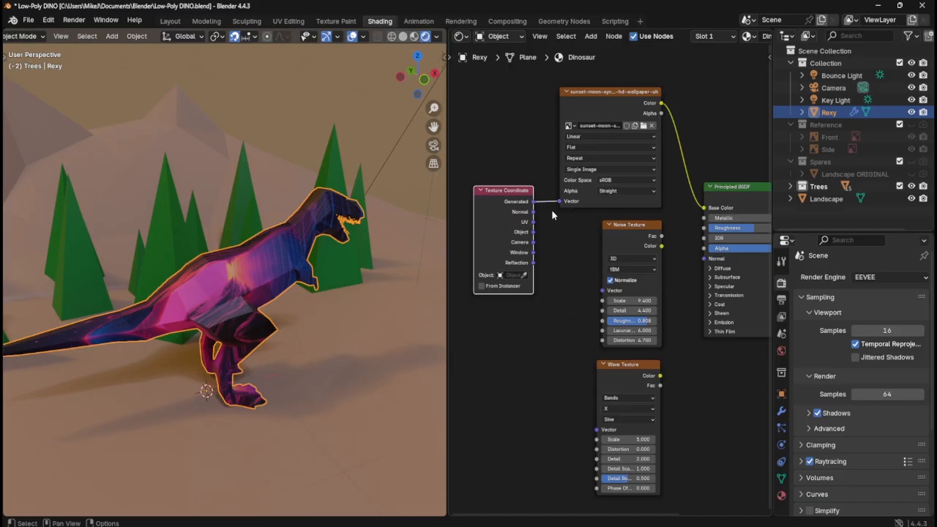
{"action": "left_click_drag", "start_coordinate": [578, 256], "coordinate": [671, 443]}
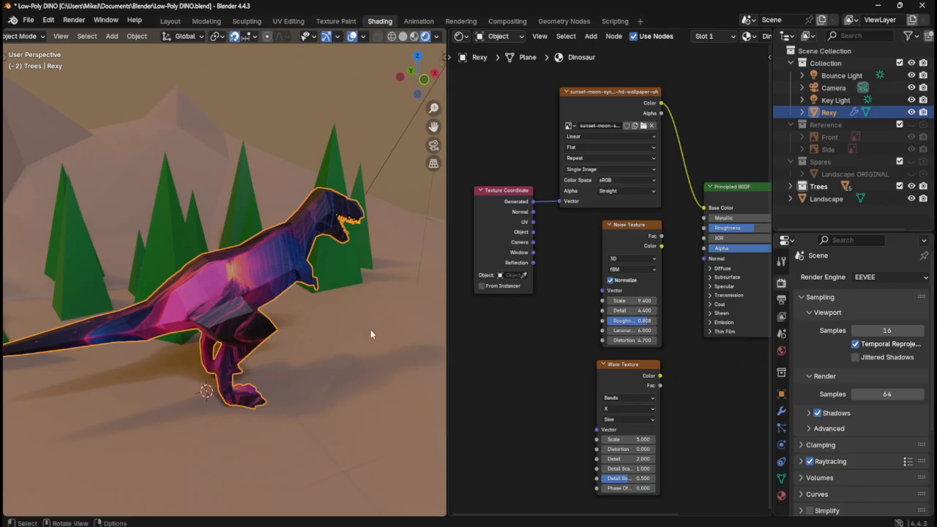
{"action": "middle_click_drag", "start_coordinate": [370, 329], "coordinate": [156, 270]}
{"action": "middle_click_drag", "start_coordinate": [335, 241], "coordinate": [185, 262]}
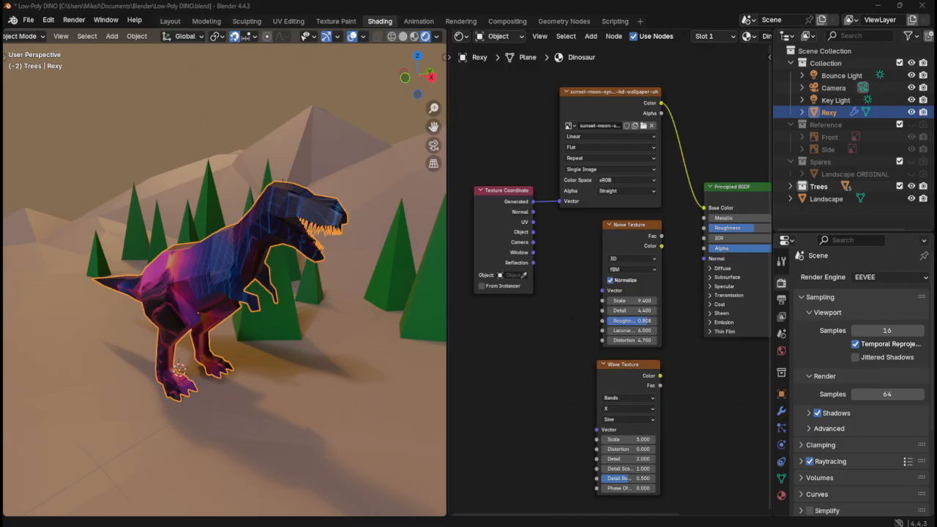
- Connect the UV output to the Image Texture's Vector input, and the Object output to the Vector inputs of the Noise and Wave Textures
{"action": "left_click_drag", "start_coordinate": [533, 222], "coordinate": [559, 201]}
{"action": "middle_click_drag", "start_coordinate": [424, 264], "coordinate": [334, 272]}
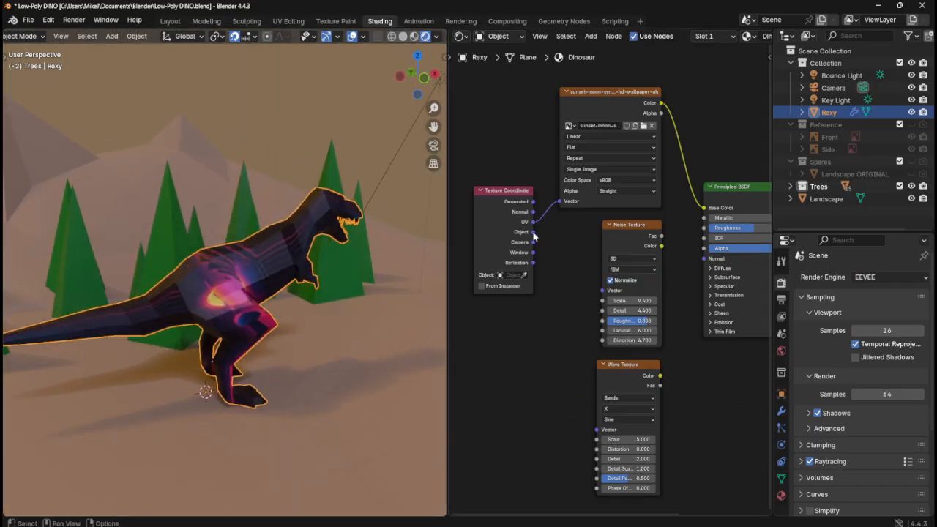
{"action": "left_click_drag", "start_coordinate": [532, 231], "coordinate": [602, 289]}
{"action": "left_click_drag", "start_coordinate": [533, 232], "coordinate": [591, 430]}
{"action": "middle_click_drag", "start_coordinate": [655, 241], "coordinate": [599, 239]}
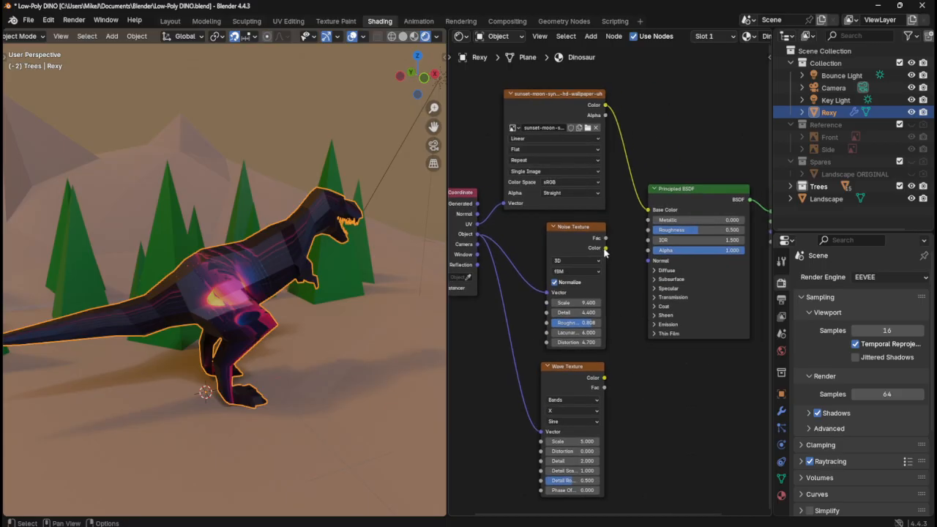
- Preview the Noise Texture's Color output on Base Color up close, and replace it with the Wave Texture's Color output
{"action": "mouse_move", "coordinate": [606, 248]}
{"action": "left_mouse_down"}
{"action": "mouse_move", "coordinate": [638, 232]}
{"action": "mouse_move", "coordinate": [648, 209]}
{"action": "left_mouse_up"}
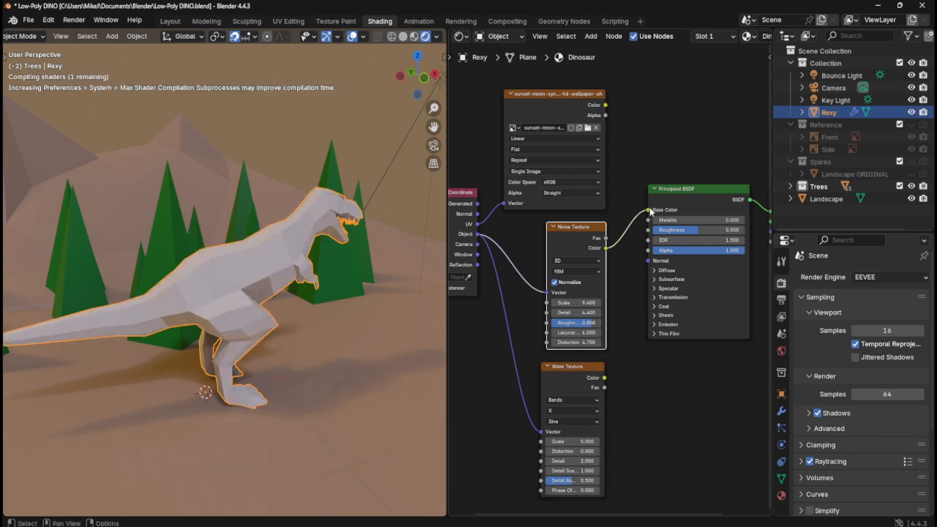
{"action": "scroll", "coordinate": [267, 246], "scroll_direction": "up", "scroll_amount": 5}
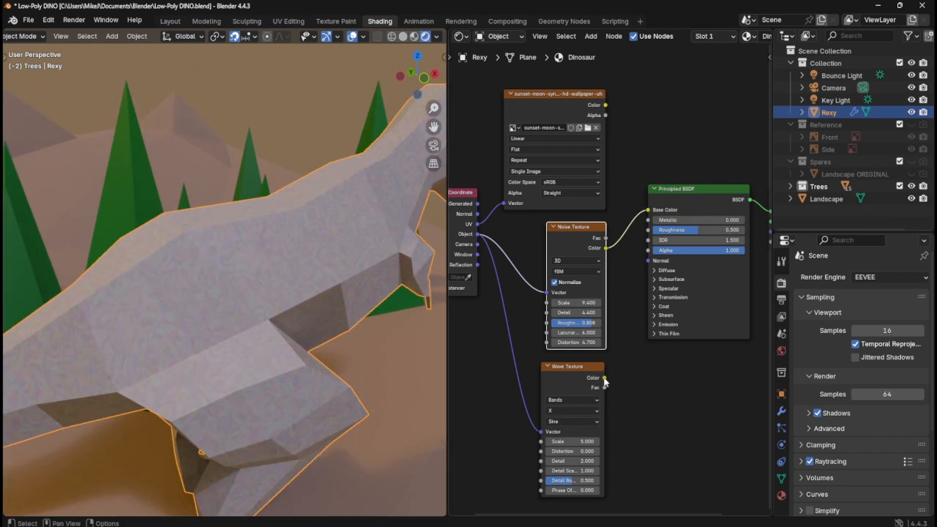
{"action": "mouse_move", "coordinate": [605, 378]}
{"action": "left_mouse_down"}
{"action": "mouse_move", "coordinate": [651, 231]}
{"action": "mouse_move", "coordinate": [648, 212]}
{"action": "left_mouse_up"}
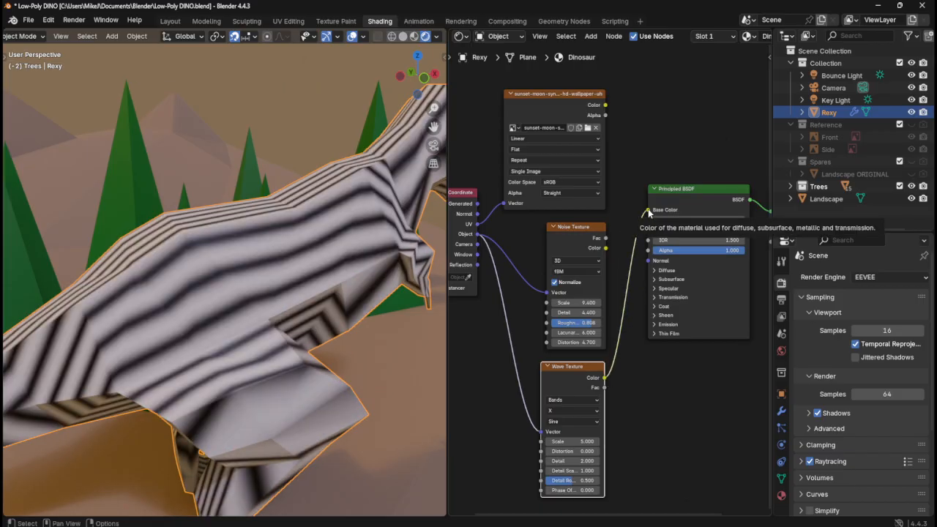
- Set the Wave Texture's Scale to 9.5 and its wave profile to Saw, comparing it with the Triangle profile
{"action": "left_click_drag", "start_coordinate": [571, 442], "coordinate": [622, 441]}
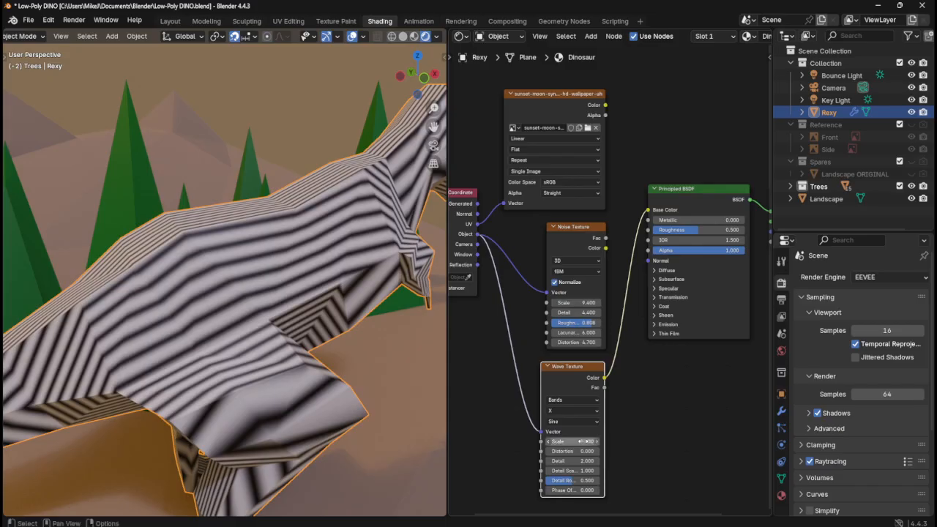
{"action": "left_click", "coordinate": [595, 421]}
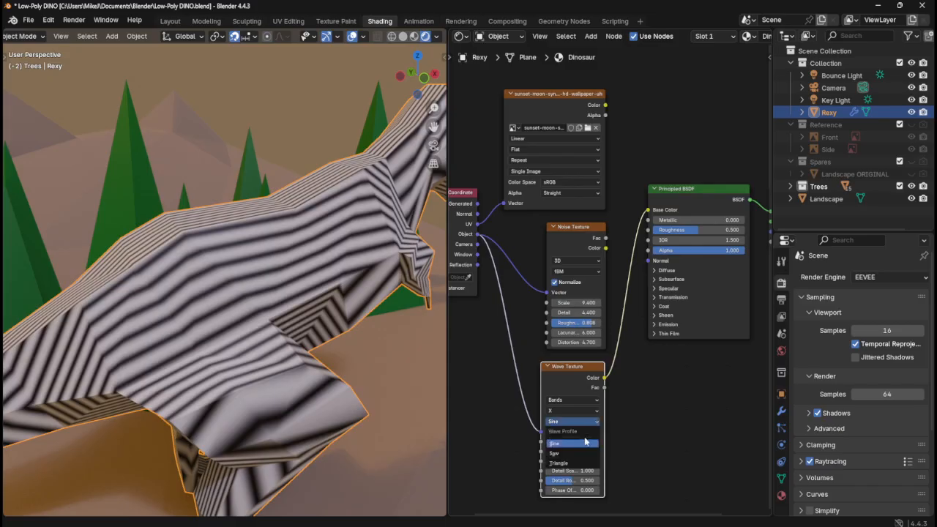
{"action": "left_click", "coordinate": [572, 453]}
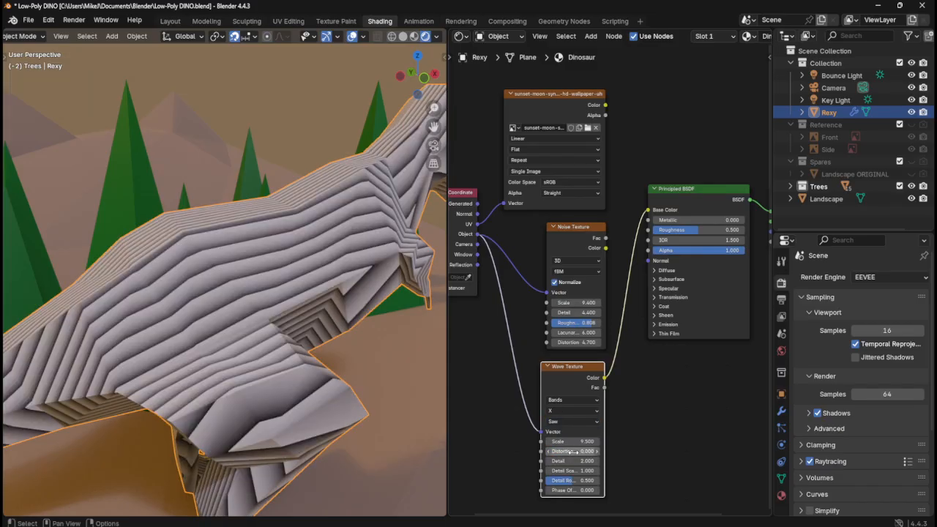
{"action": "left_click", "coordinate": [589, 425]}
{"action": "left_click", "coordinate": [569, 463]}
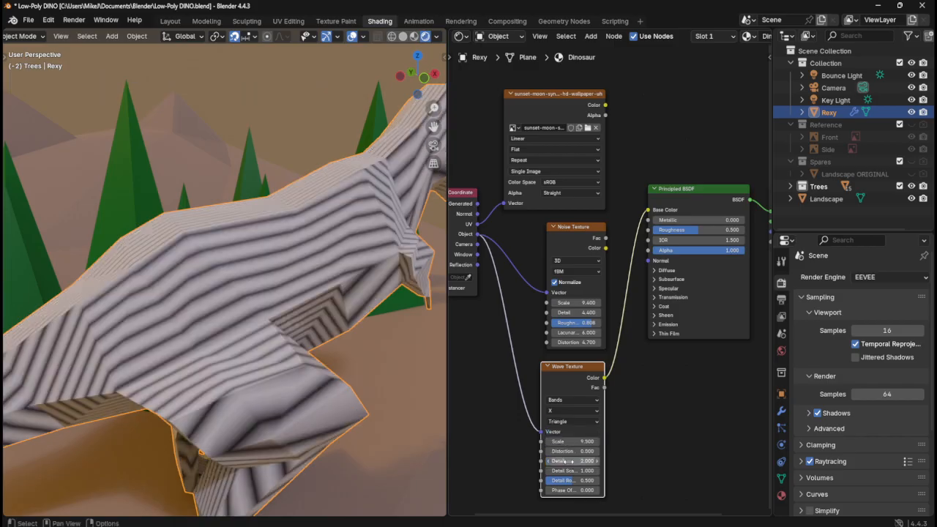
{"action": "left_click", "coordinate": [590, 423]}
{"action": "left_click", "coordinate": [569, 452]}
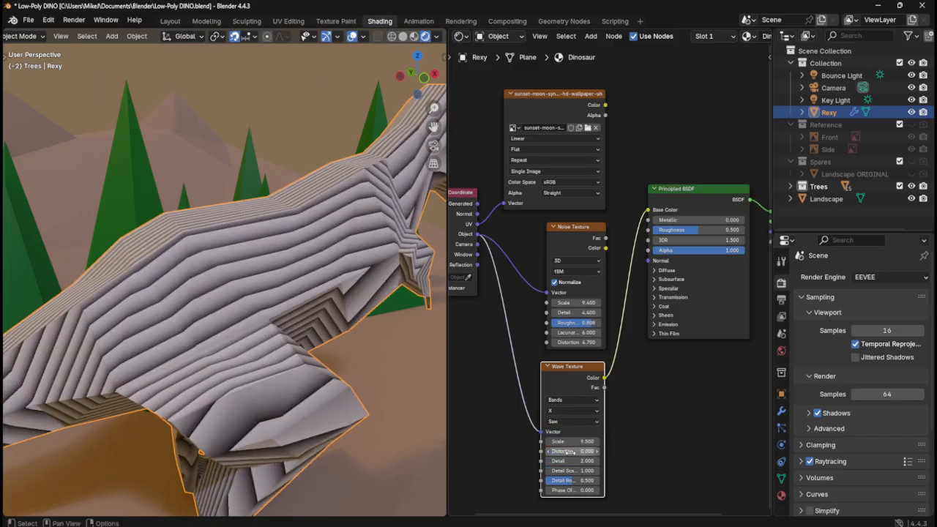
- Try the Y and Z bands directions on the Wave Texture, and set the direction to Diagonal
{"action": "left_click", "coordinate": [577, 410]}
{"action": "left_click", "coordinate": [571, 441]}
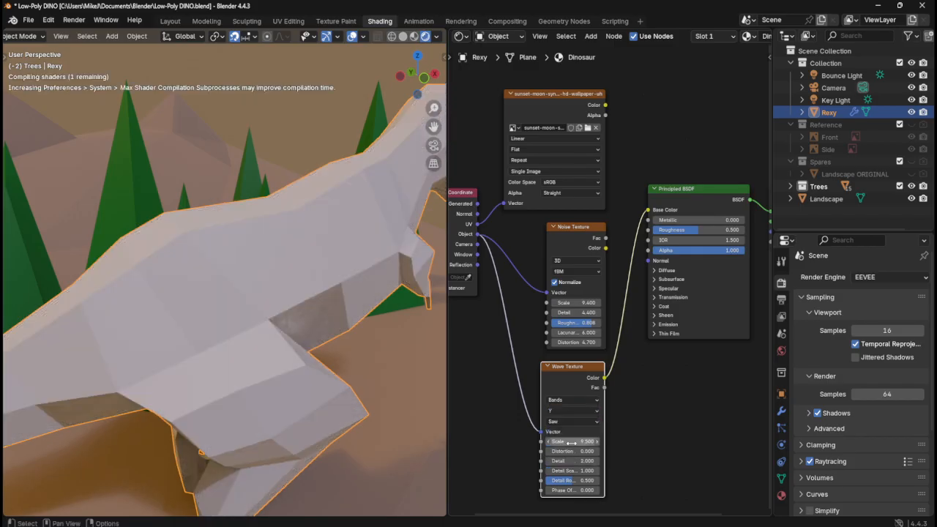
{"action": "left_click", "coordinate": [593, 412]}
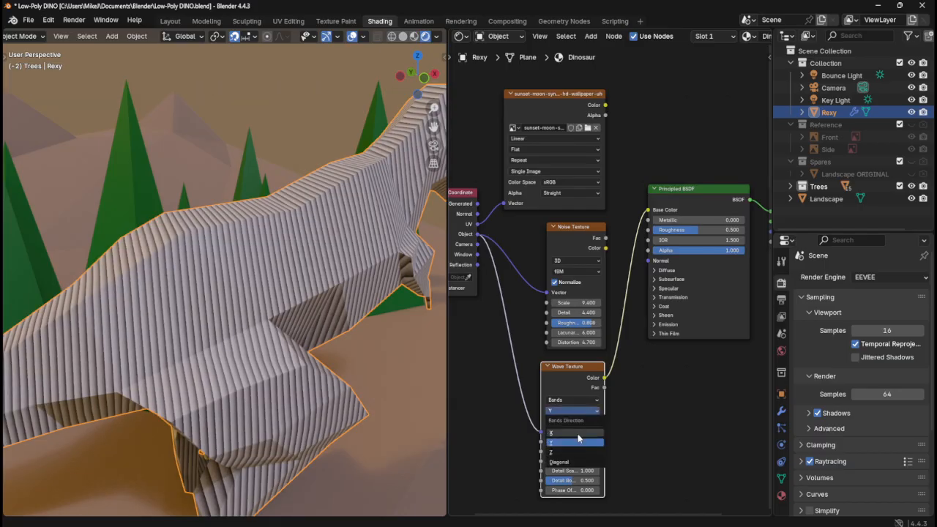
{"action": "left_click", "coordinate": [570, 451]}
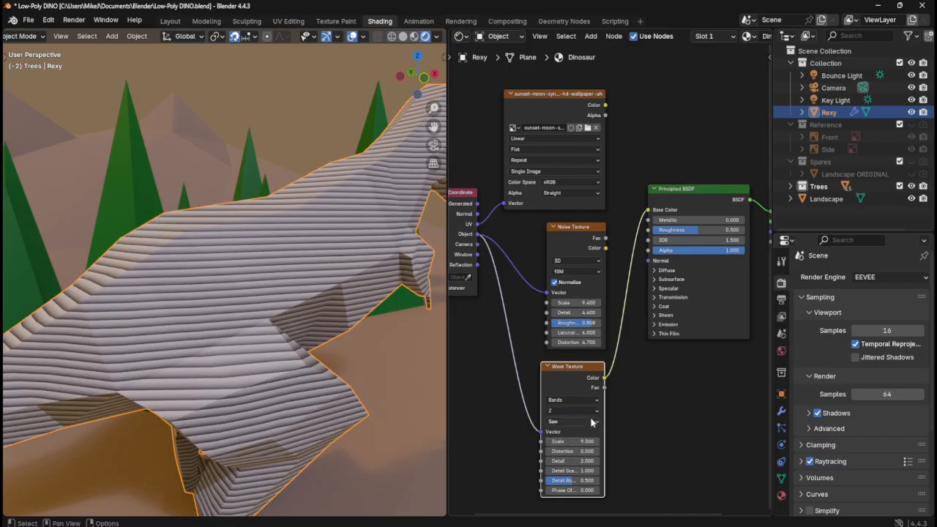
{"action": "left_click", "coordinate": [593, 411]}
{"action": "left_click", "coordinate": [568, 461]}
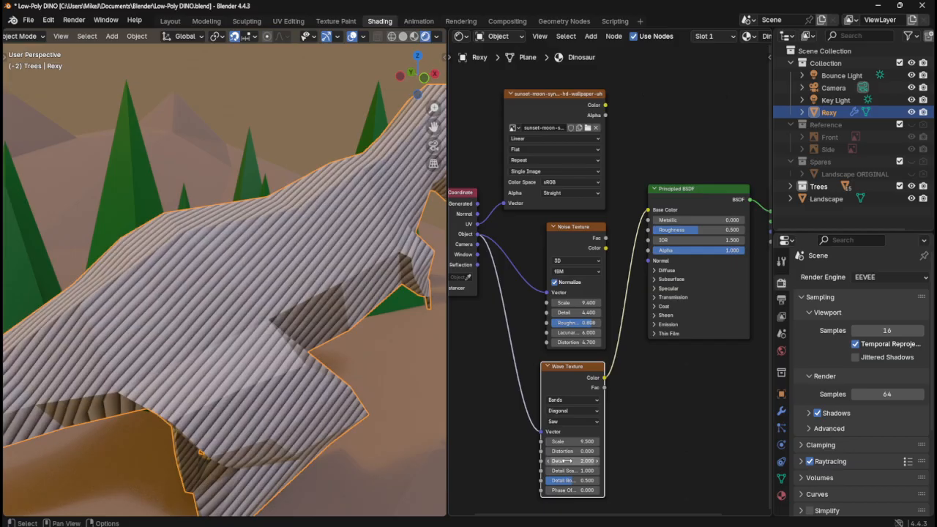
- Try the Triangle profile on the diagonal bands and switch the Wave Texture back to Saw
{"action": "left_click", "coordinate": [582, 421]}
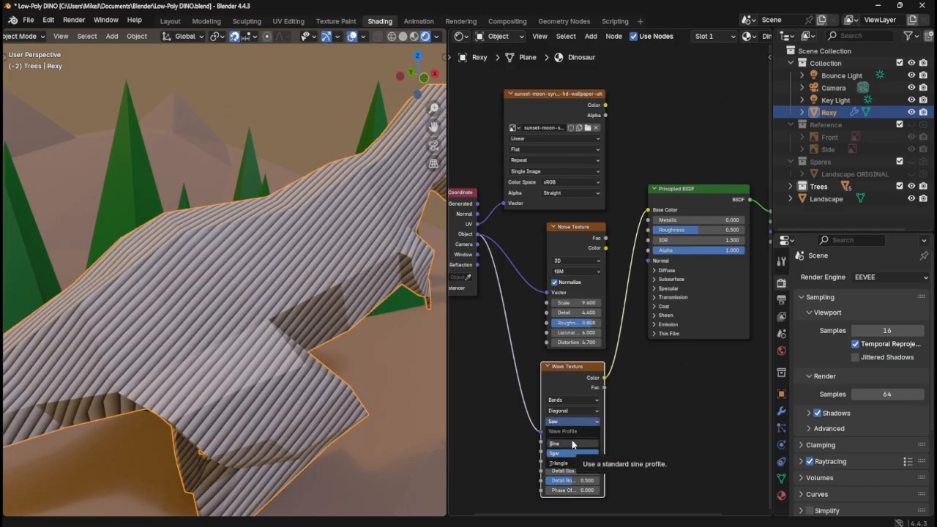
{"action": "left_click", "coordinate": [561, 464]}
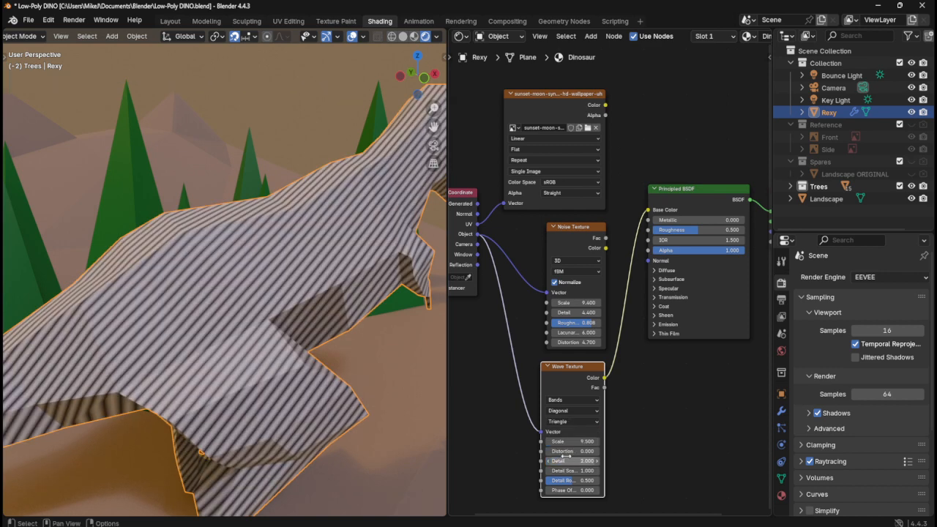
{"action": "left_click", "coordinate": [584, 422]}
{"action": "left_click", "coordinate": [571, 453]}
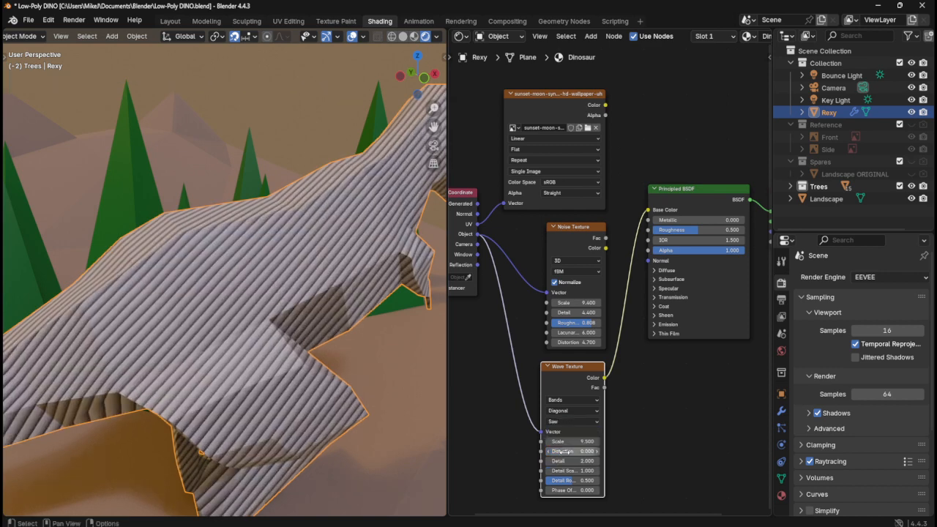
- Change the Wave Texture's type to Rings with the Y direction and check the pattern on the dinosaur's body
{"action": "left_click", "coordinate": [582, 410]}
{"action": "left_click", "coordinate": [582, 414]}
{"action": "left_click", "coordinate": [589, 403]}
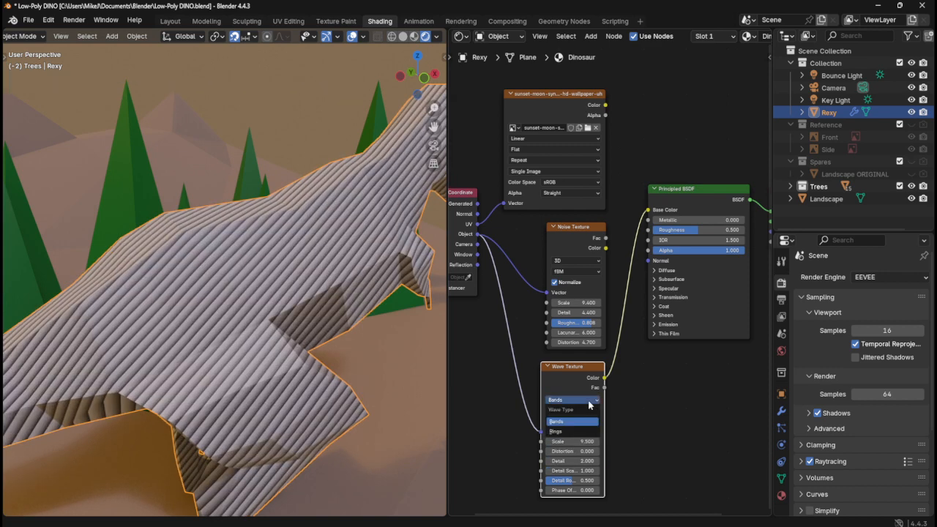
{"action": "left_click", "coordinate": [571, 431]}
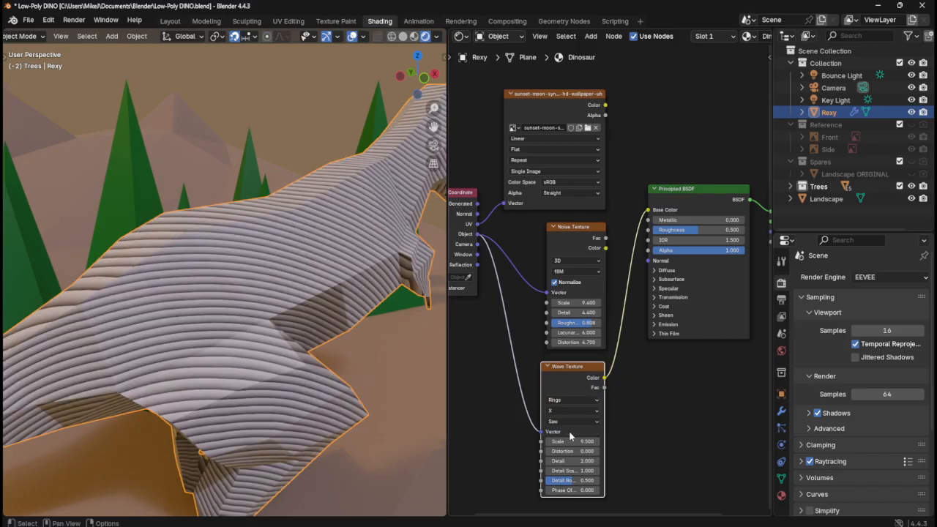
{"action": "left_click", "coordinate": [579, 412]}
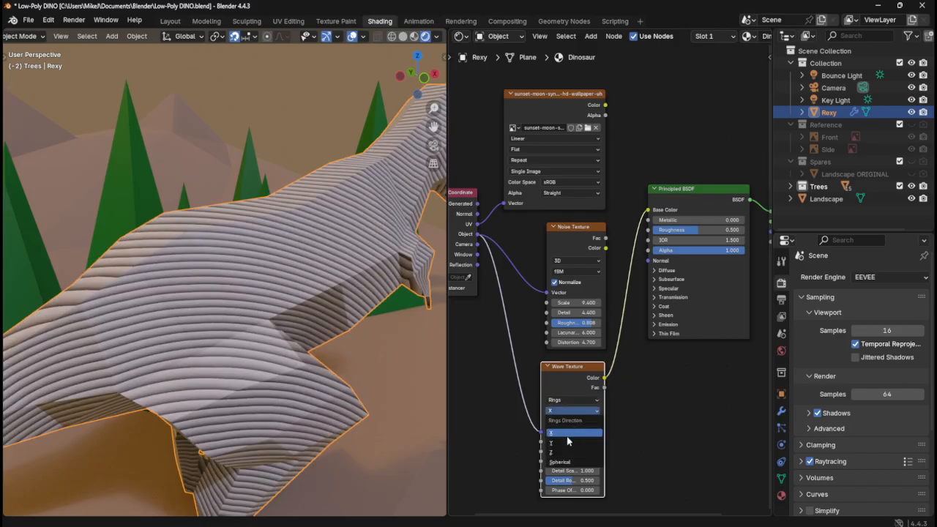
{"action": "left_click", "coordinate": [565, 439]}
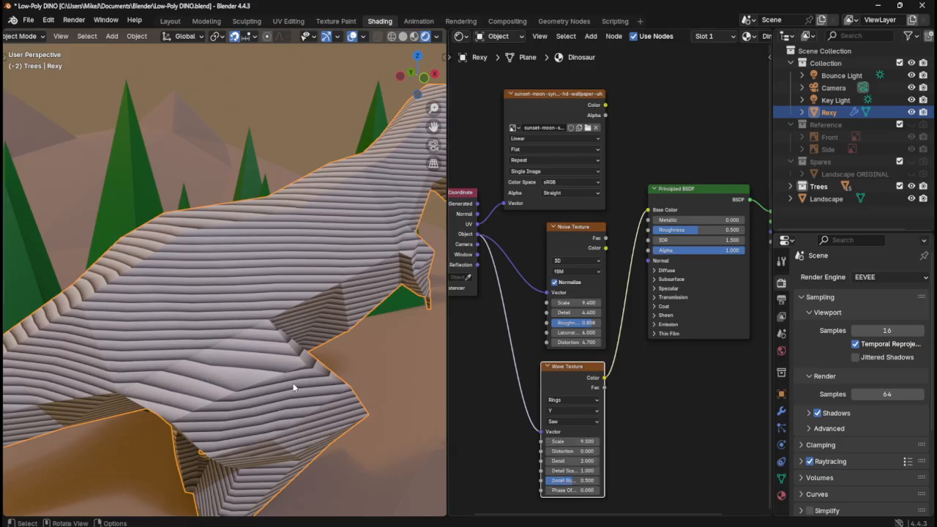
{"action": "middle_click_drag", "start_coordinate": [382, 383], "coordinate": [322, 369]}
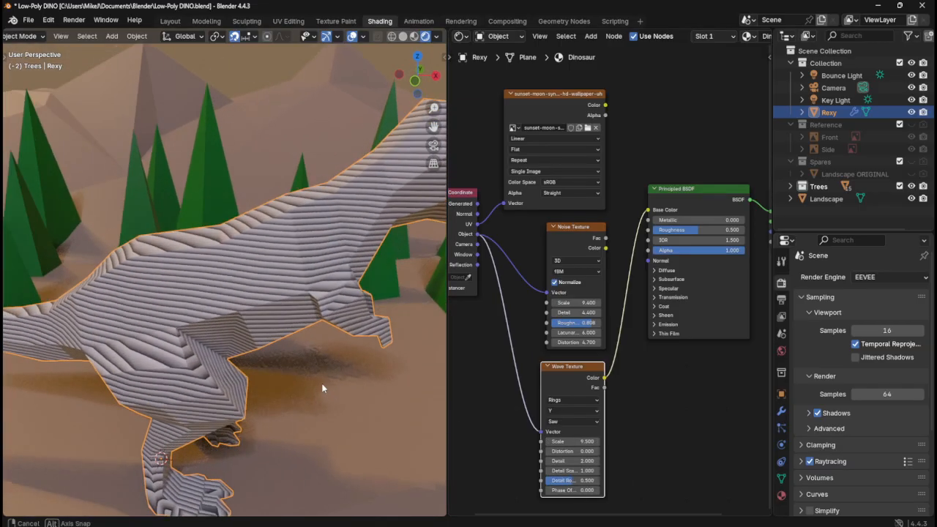
- Set the Wave Texture's Scale to 4.9, Distortion -3.9, Detail 2.3, Detail Scale -3.8, Detail Roughness 0.416 and Phase Offset 4.4
{"action": "mouse_move", "coordinate": [571, 442]}
{"action": "left_mouse_down"}
{"action": "mouse_move", "coordinate": [540, 442]}
{"action": "mouse_move", "coordinate": [565, 450]}
{"action": "mouse_move", "coordinate": [514, 451]}
{"action": "mouse_move", "coordinate": [585, 460]}
{"action": "mouse_move", "coordinate": [512, 470]}
{"action": "mouse_move", "coordinate": [550, 470]}
{"action": "mouse_move", "coordinate": [586, 486]}
{"action": "mouse_move", "coordinate": [556, 486]}
{"action": "mouse_move", "coordinate": [609, 490]}
{"action": "mouse_move", "coordinate": [586, 490]}
{"action": "left_mouse_up"}
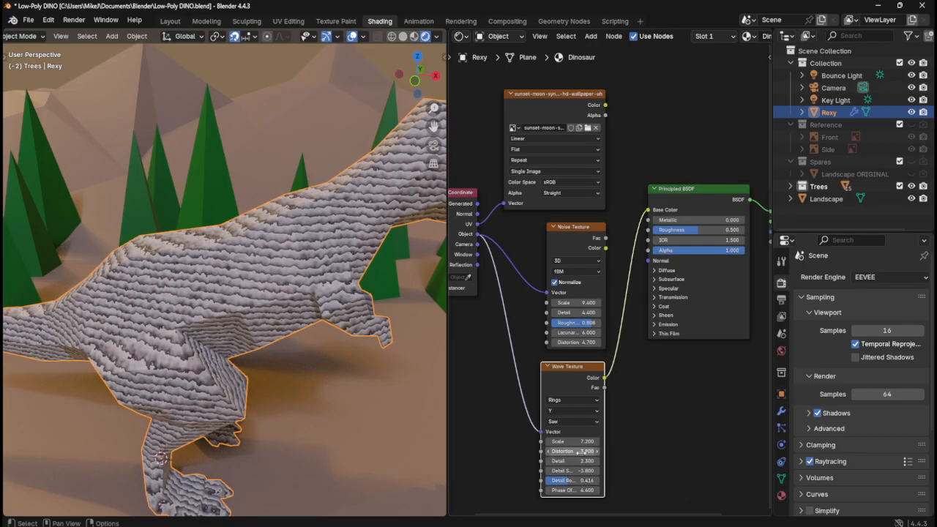
{"action": "left_click_drag", "start_coordinate": [583, 443], "coordinate": [562, 443]}
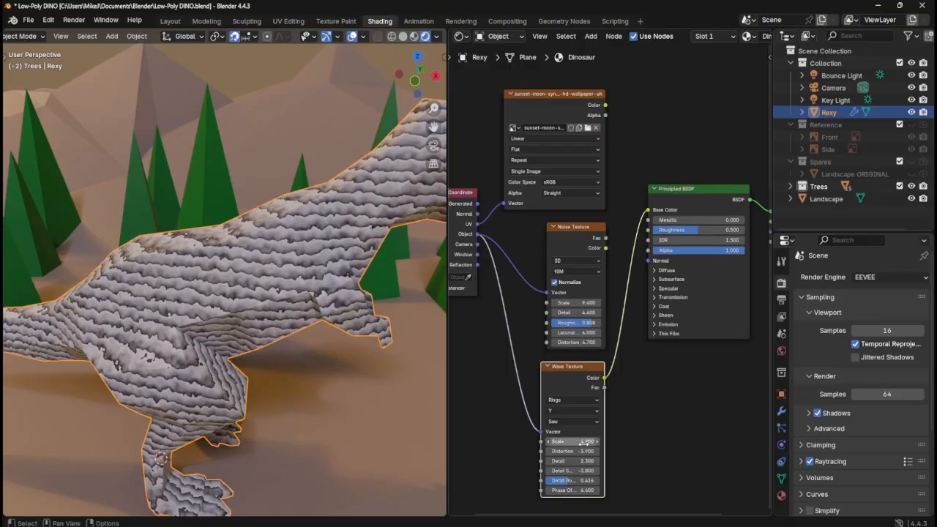
{"action": "scroll", "coordinate": [274, 401], "scroll_direction": "down", "scroll_amount": 3}
{"action": "middle_click_drag", "start_coordinate": [275, 400], "coordinate": [272, 328]}
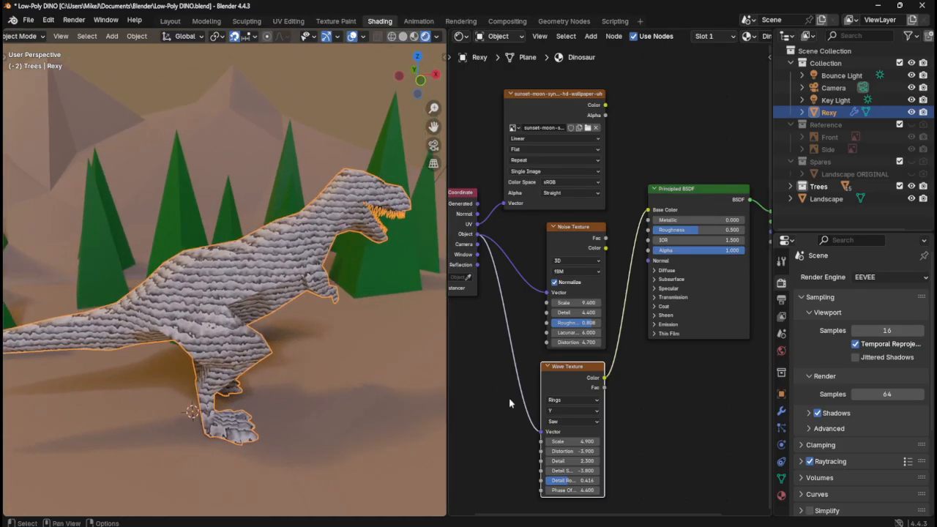
- Compare the Sine and Triangle profiles on the Y-direction rings, and return the Wave Texture to Saw
{"action": "left_click", "coordinate": [560, 422]}
{"action": "left_click", "coordinate": [565, 444]}
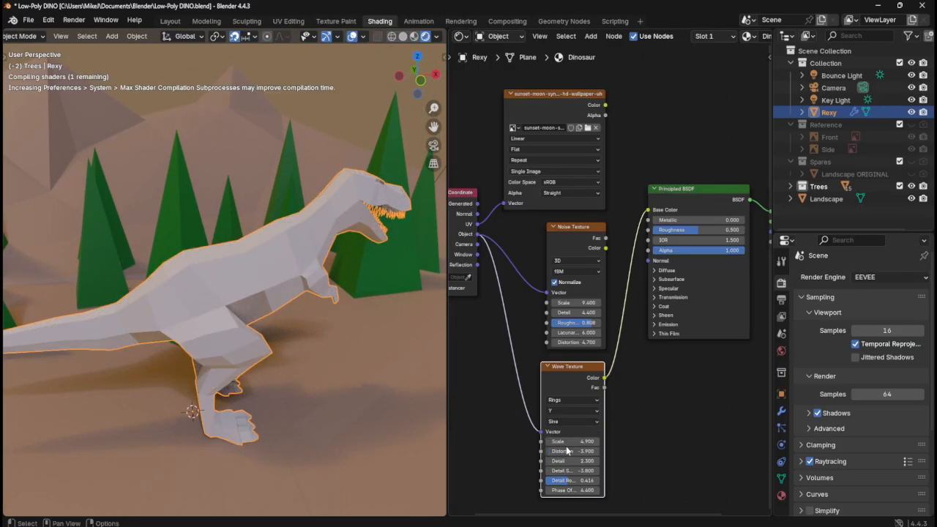
{"action": "left_click", "coordinate": [571, 422]}
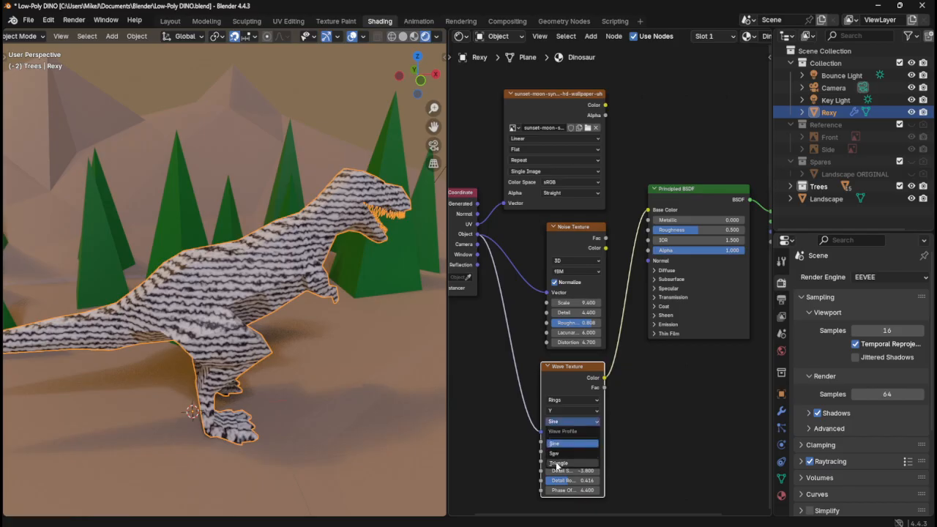
{"action": "left_click", "coordinate": [558, 460]}
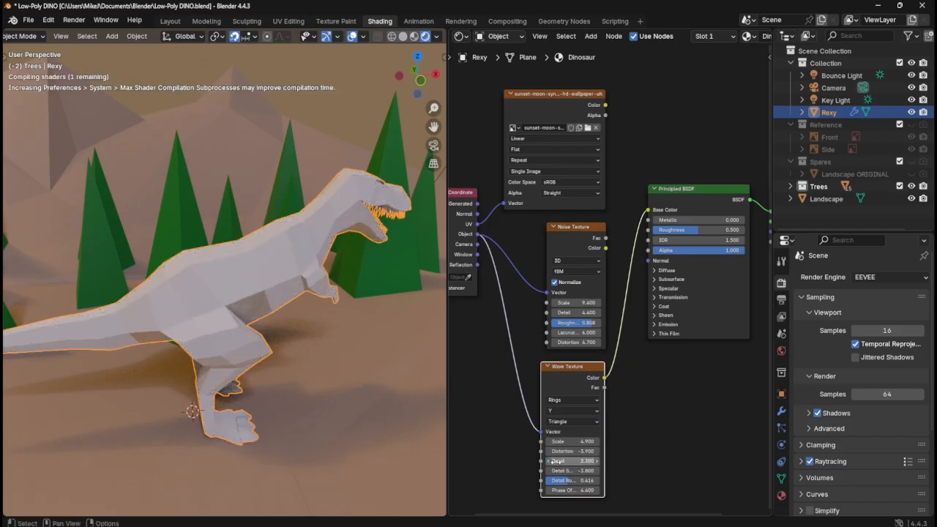
{"action": "left_click", "coordinate": [571, 421]}
{"action": "left_click", "coordinate": [565, 450]}
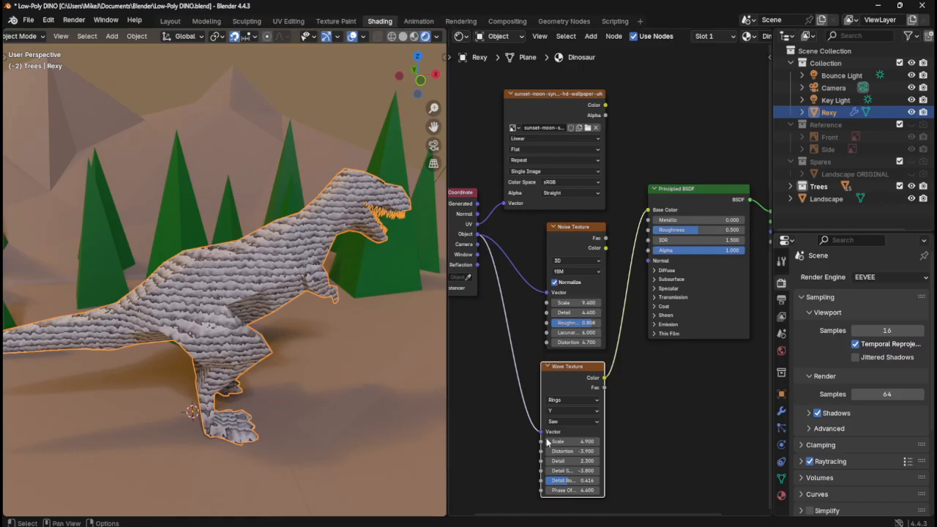
- Set the Wave Texture's Scale to 3.9, Distortion to -4.9, Detail to 0.7, Detail Scale to 3.8 and Detail Roughness to 1
{"action": "mouse_move", "coordinate": [564, 441]}
{"action": "left_mouse_down"}
{"action": "mouse_move", "coordinate": [666, 441]}
{"action": "mouse_move", "coordinate": [578, 442]}
{"action": "mouse_move", "coordinate": [610, 441]}
{"action": "mouse_move", "coordinate": [575, 451]}
{"action": "mouse_move", "coordinate": [705, 450]}
{"action": "mouse_move", "coordinate": [633, 451]}
{"action": "left_mouse_up"}
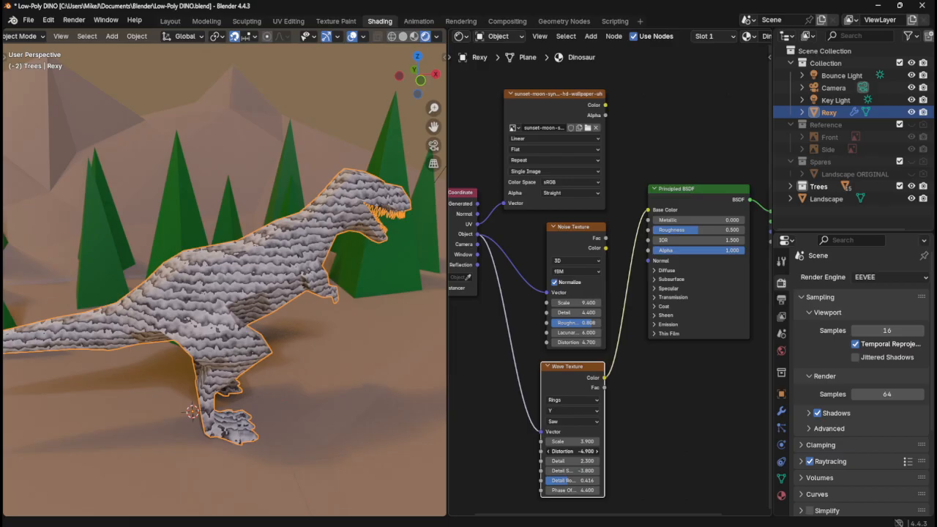
{"action": "left_click_drag", "start_coordinate": [632, 451], "coordinate": [625, 451]}
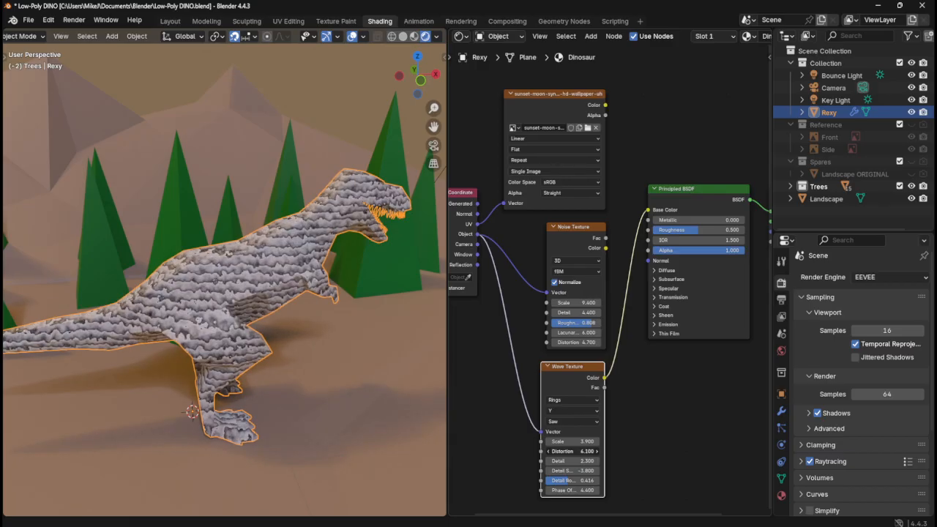
{"action": "left_click_drag", "start_coordinate": [625, 451], "coordinate": [596, 460]}
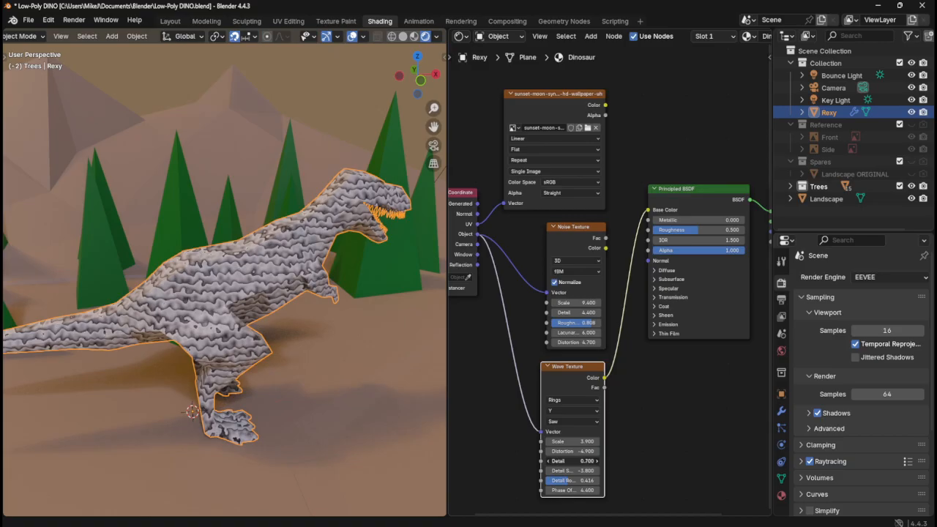
{"action": "left_click_drag", "start_coordinate": [586, 471], "coordinate": [644, 471]}
{"action": "left_click_drag", "start_coordinate": [573, 471], "coordinate": [599, 480]}
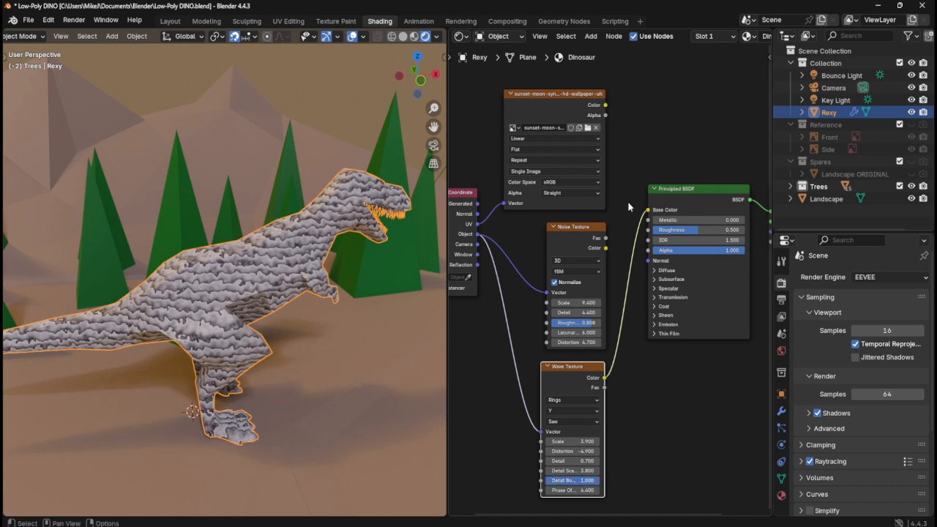
- Set the Wave Texture's Phase Offset to 5.3 and Scale to 5, and inspect the dinosaur from another angle
{"action": "left_click_drag", "start_coordinate": [574, 490], "coordinate": [608, 490]}
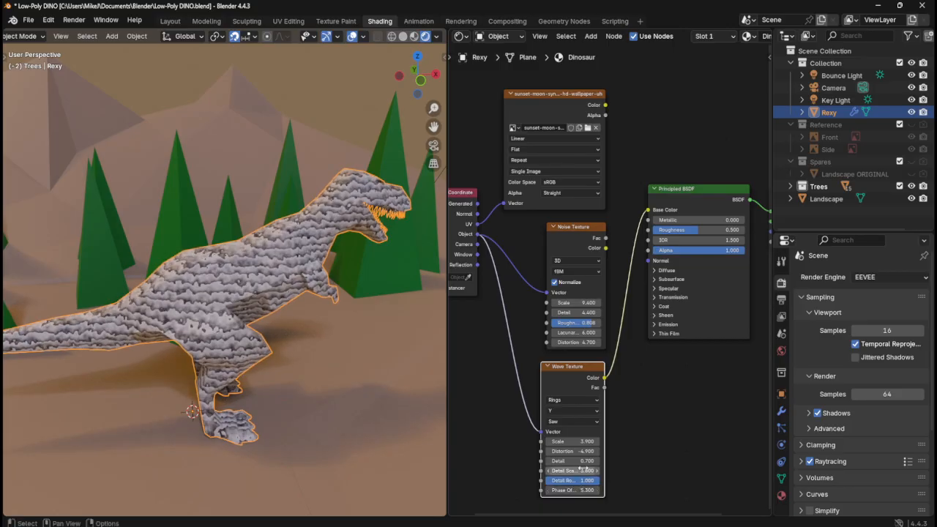
{"action": "mouse_move", "coordinate": [575, 441]}
{"action": "left_mouse_down"}
{"action": "mouse_move", "coordinate": [557, 441]}
{"action": "mouse_move", "coordinate": [589, 441]}
{"action": "left_mouse_up"}
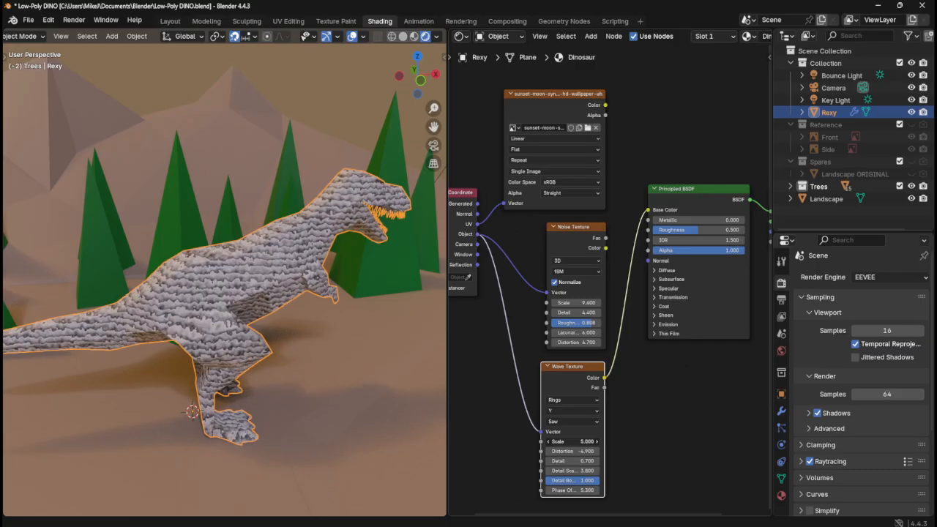
{"action": "mouse_move", "coordinate": [293, 366]}
{"action": "middle_mouse_down"}
{"action": "mouse_move", "coordinate": [219, 328]}
{"action": "mouse_move", "coordinate": [247, 390]}
{"action": "mouse_move", "coordinate": [305, 368]}
{"action": "middle_mouse_up"}
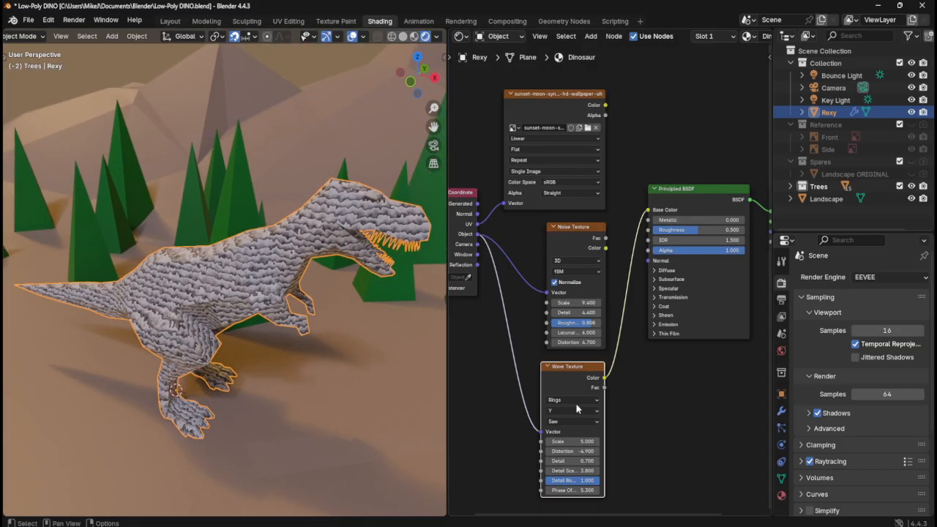
- Try the Normal and Generated coordinates on the Wave Texture's Vector input, and reconnect the Object output
{"action": "mouse_move", "coordinate": [604, 387]}
{"action": "left_mouse_down"}
{"action": "mouse_move", "coordinate": [599, 405]}
{"action": "mouse_move", "coordinate": [654, 208]}
{"action": "mouse_move", "coordinate": [467, 223]}
{"action": "mouse_move", "coordinate": [471, 238]}
{"action": "mouse_move", "coordinate": [477, 220]}
{"action": "mouse_move", "coordinate": [480, 367]}
{"action": "mouse_move", "coordinate": [539, 432]}
{"action": "left_mouse_up"}
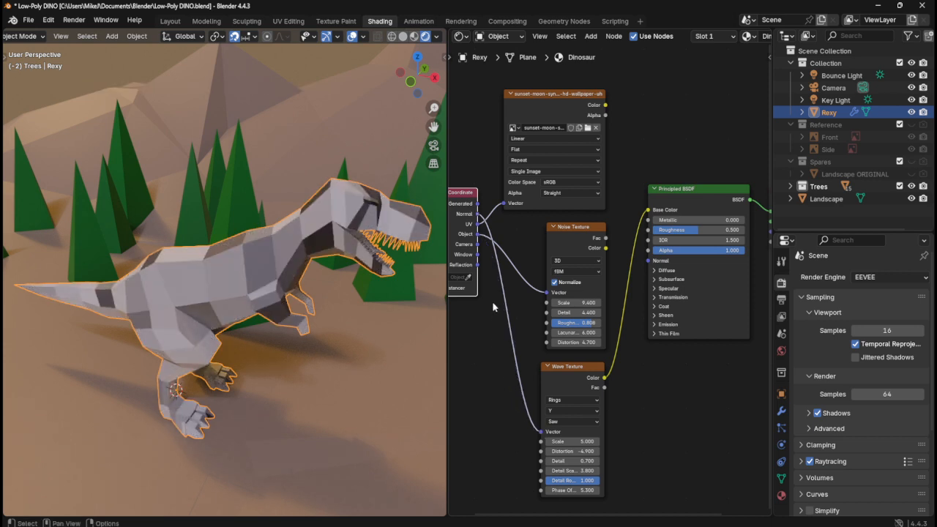
{"action": "mouse_move", "coordinate": [477, 204]}
{"action": "left_mouse_down"}
{"action": "mouse_move", "coordinate": [529, 424]}
{"action": "mouse_move", "coordinate": [541, 433]}
{"action": "left_mouse_up"}
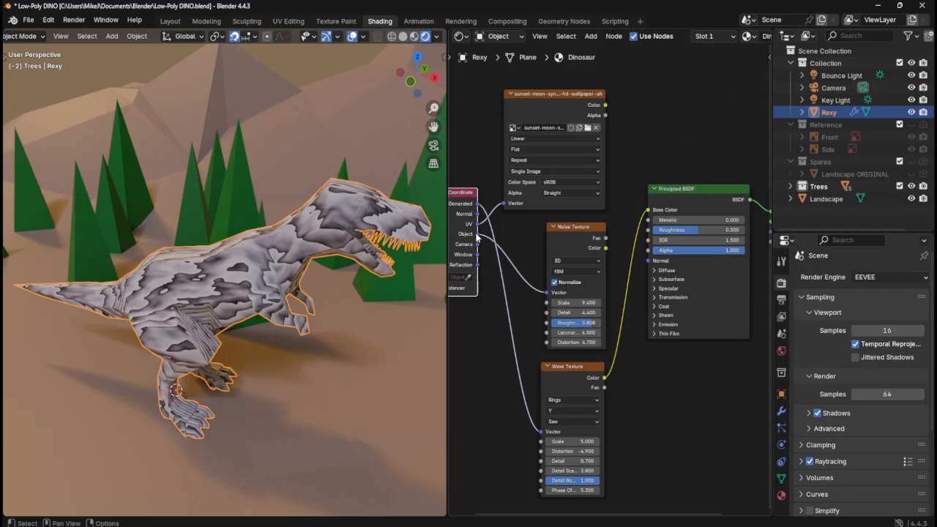
{"action": "left_click_drag", "start_coordinate": [477, 233], "coordinate": [541, 432]}
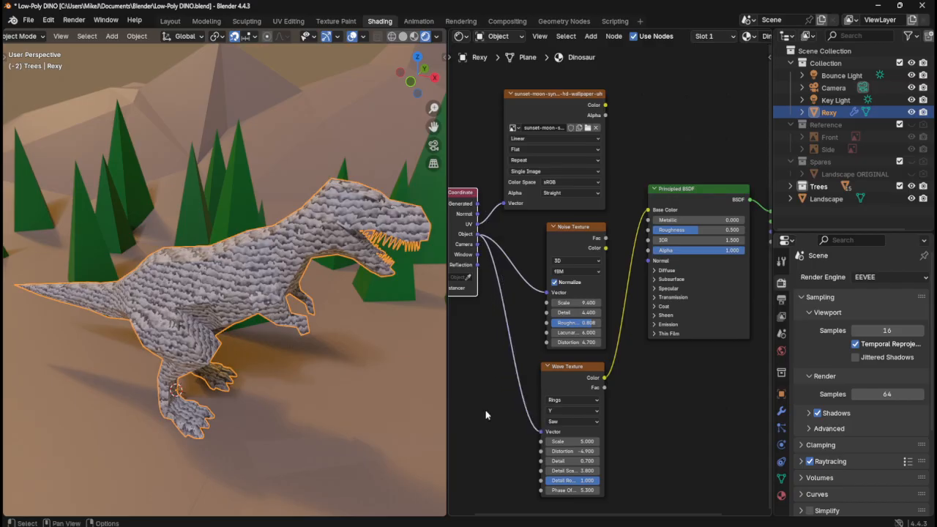
{"action": "middle_click_drag", "start_coordinate": [305, 325], "coordinate": [330, 307]}
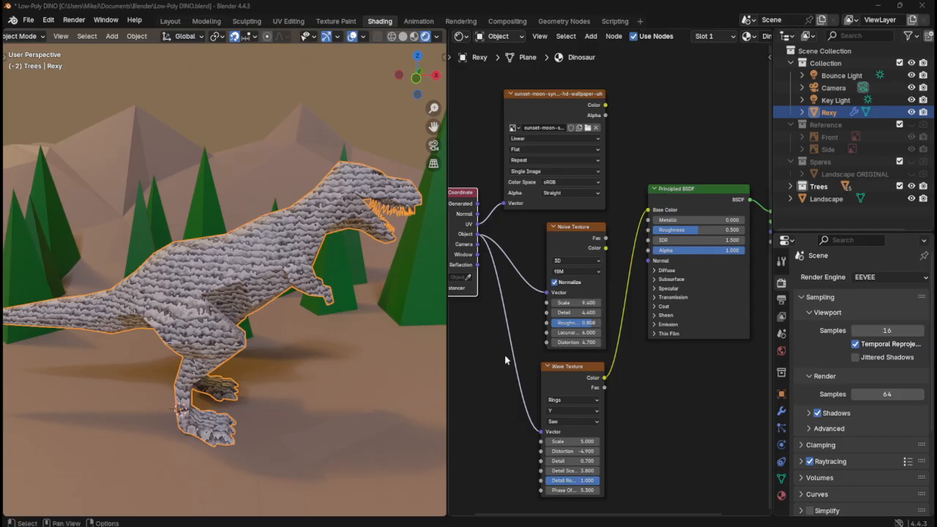
- Inspect the wave pattern up close, try the image texture's Color on Base Color, and reconnect the Wave Texture's Color
{"action": "middle_click_drag", "start_coordinate": [493, 366], "coordinate": [538, 357]}
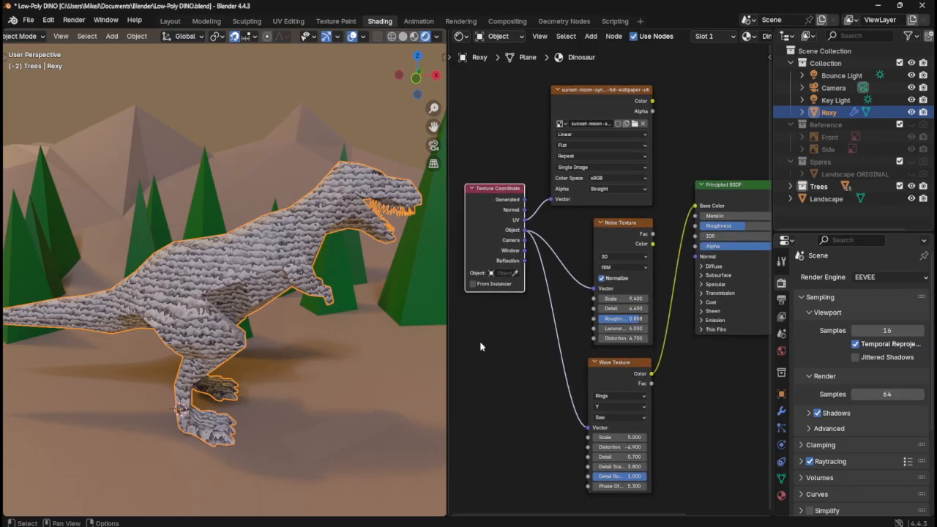
{"action": "middle_click_drag", "start_coordinate": [235, 262], "coordinate": [195, 272]}
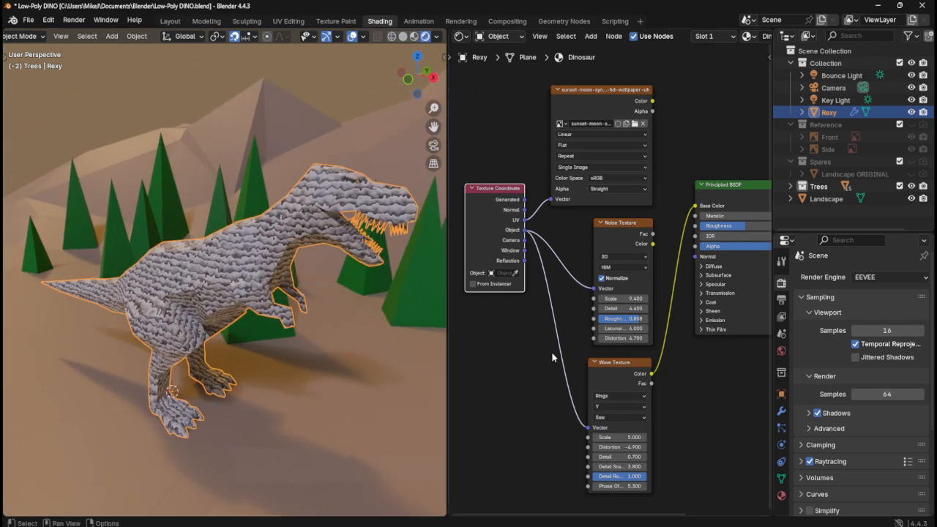
{"action": "scroll", "coordinate": [259, 239], "scroll_direction": "up", "scroll_amount": 6}
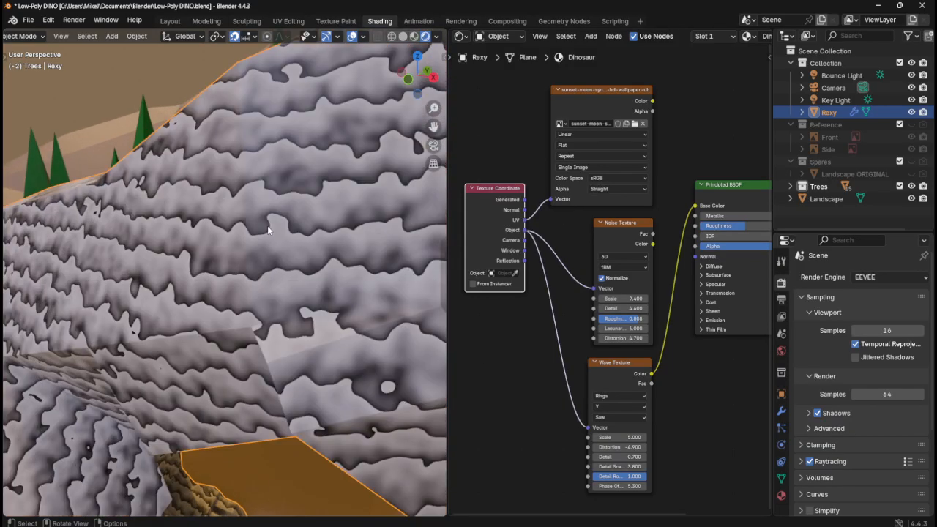
{"action": "scroll", "coordinate": [269, 226], "scroll_direction": "down", "scroll_amount": 5}
{"action": "scroll", "coordinate": [271, 231], "scroll_direction": "down", "scroll_amount": 2}
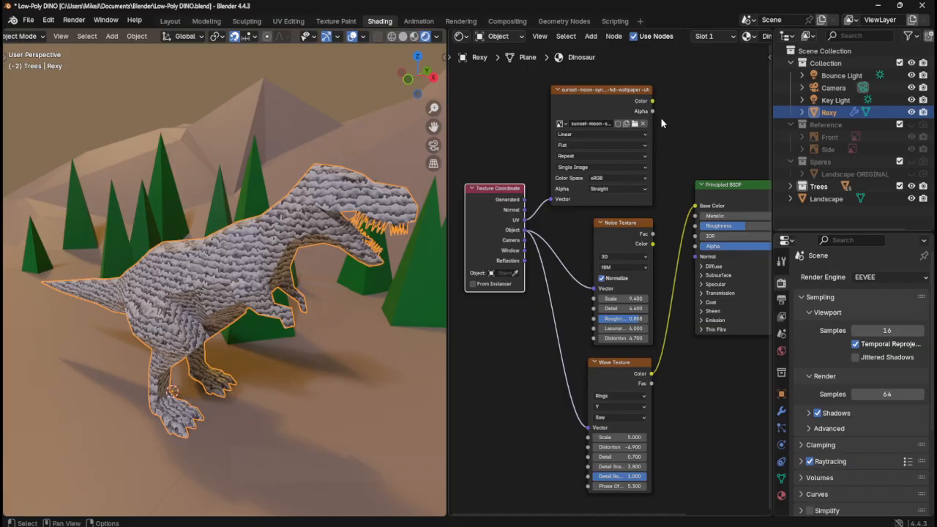
{"action": "left_click_drag", "start_coordinate": [653, 101], "coordinate": [696, 205]}
{"action": "mouse_move", "coordinate": [237, 306]}
{"action": "middle_mouse_down"}
{"action": "mouse_move", "coordinate": [226, 307]}
{"action": "mouse_move", "coordinate": [286, 298]}
{"action": "mouse_move", "coordinate": [223, 302]}
{"action": "mouse_move", "coordinate": [343, 289]}
{"action": "mouse_move", "coordinate": [229, 307]}
{"action": "mouse_move", "coordinate": [222, 298]}
{"action": "mouse_move", "coordinate": [249, 300]}
{"action": "middle_mouse_up"}
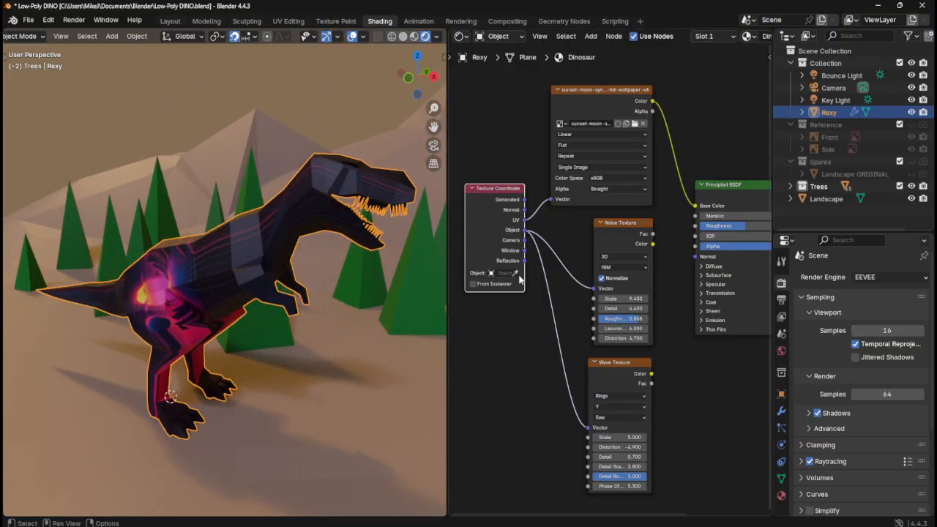
{"action": "left_click_drag", "start_coordinate": [652, 374], "coordinate": [696, 206]}
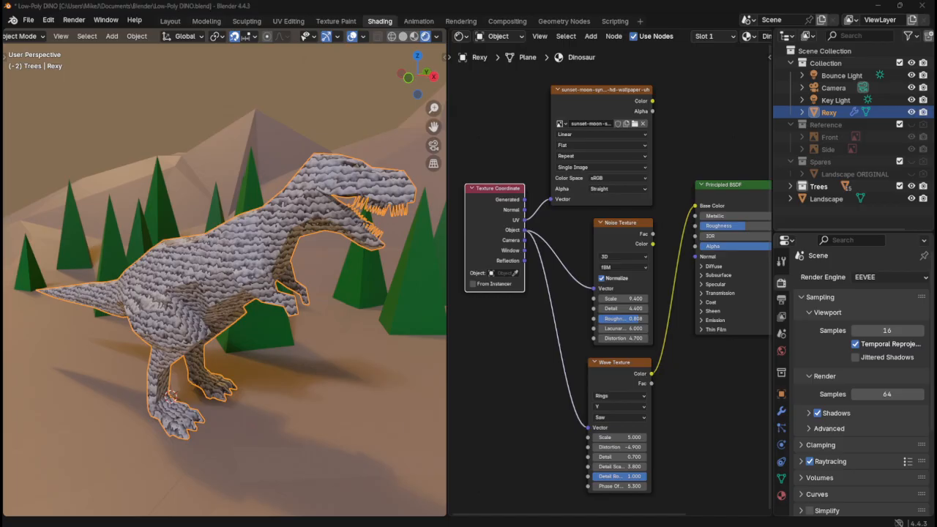
{"action": "scroll", "coordinate": [319, 342], "scroll_direction": "down", "scroll_amount": 2}
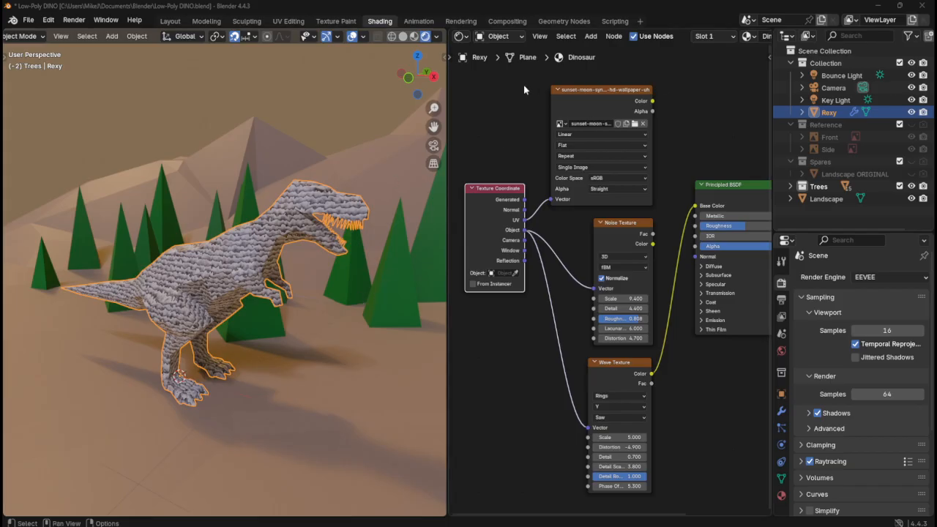
- Delete the sunset image texture node and add a Color Ramp node above the Noise Texture
{"action": "left_click", "coordinate": [582, 105]}
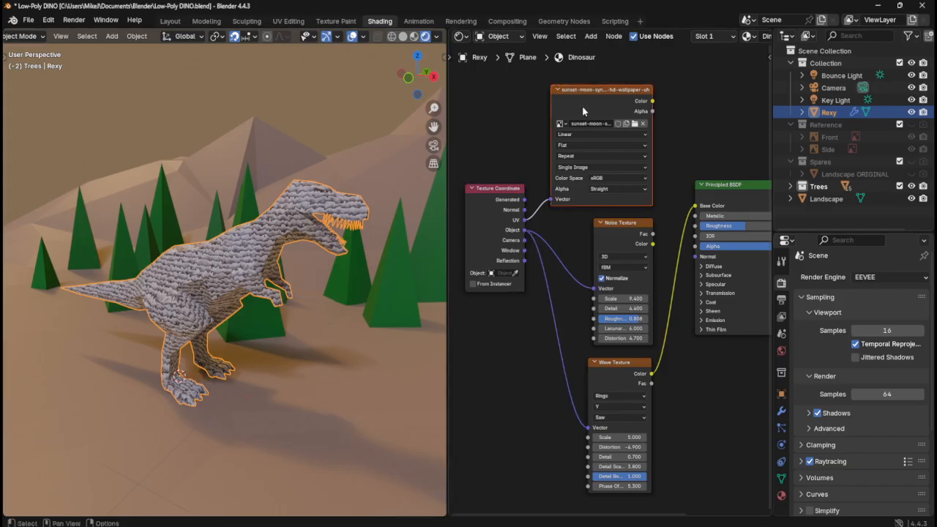
{"action": "key", "text": "x"}
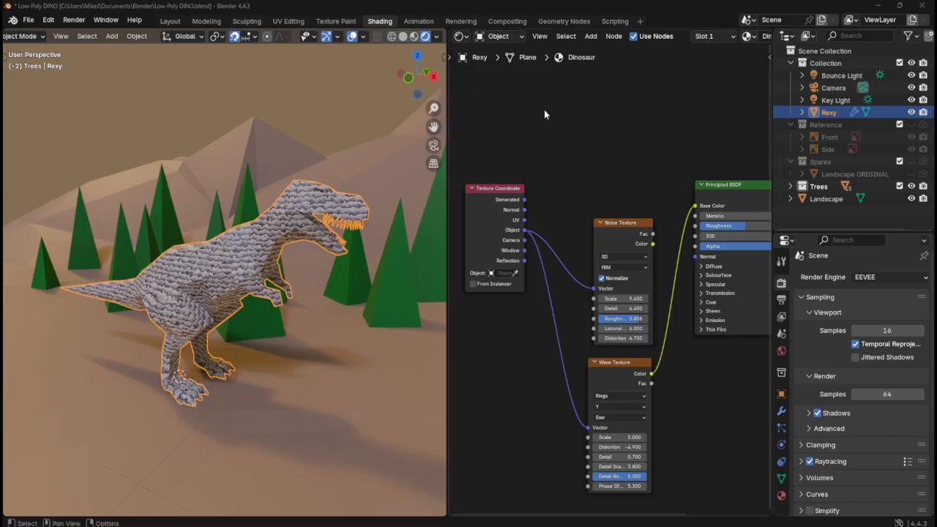
{"action": "key", "text": "shift+a"}
{"action": "mouse_move", "coordinate": [569, 198]}
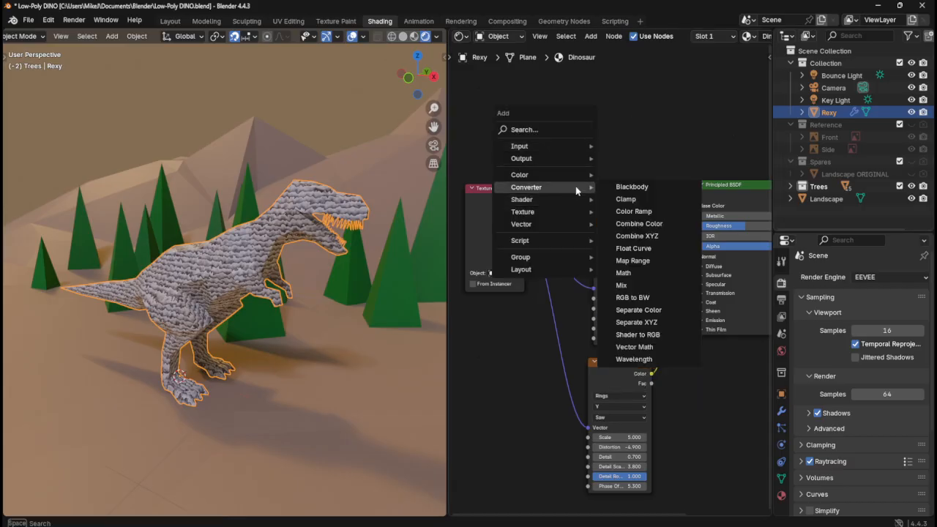
{"action": "left_click", "coordinate": [649, 206]}
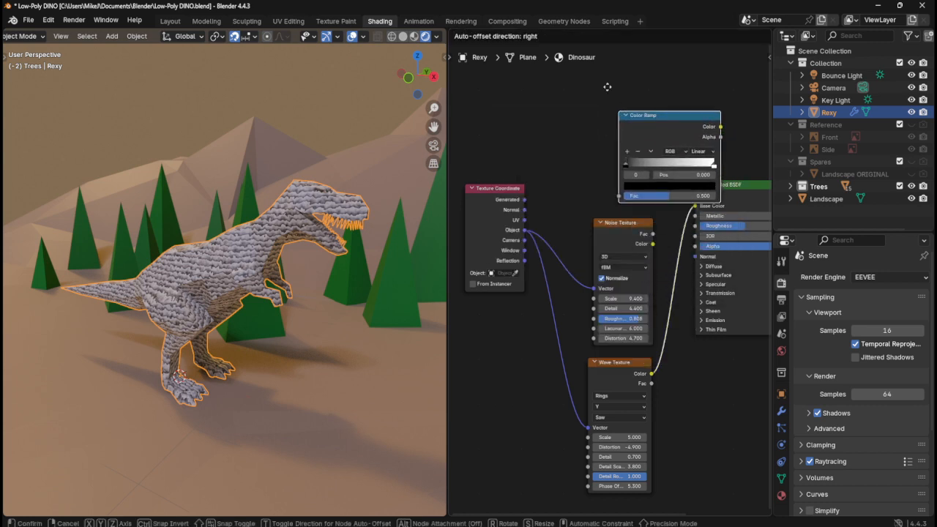
{"action": "left_click", "coordinate": [583, 90]}
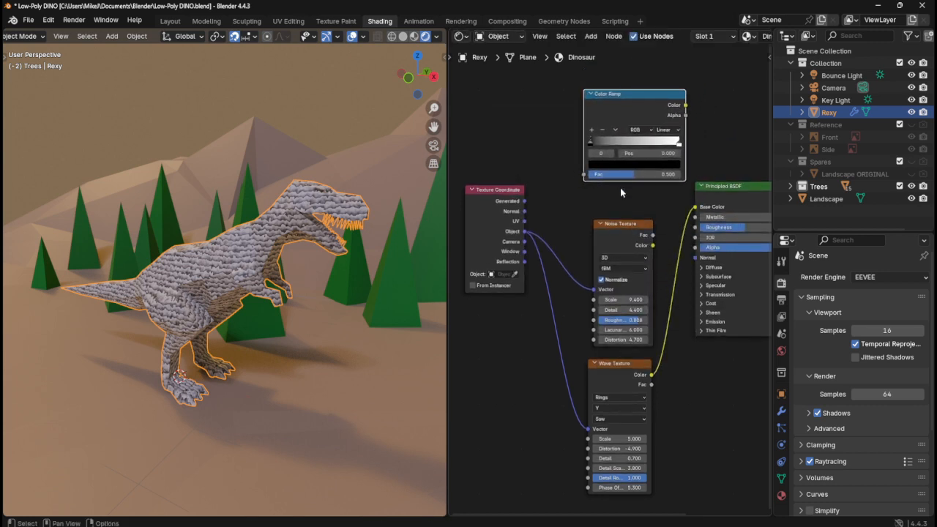
- Delete the Noise Texture node from the dinosaur material
{"action": "scroll", "coordinate": [604, 211], "scroll_direction": "down", "scroll_amount": 1}
{"action": "scroll", "coordinate": [589, 218], "scroll_direction": "down", "scroll_amount": 1}
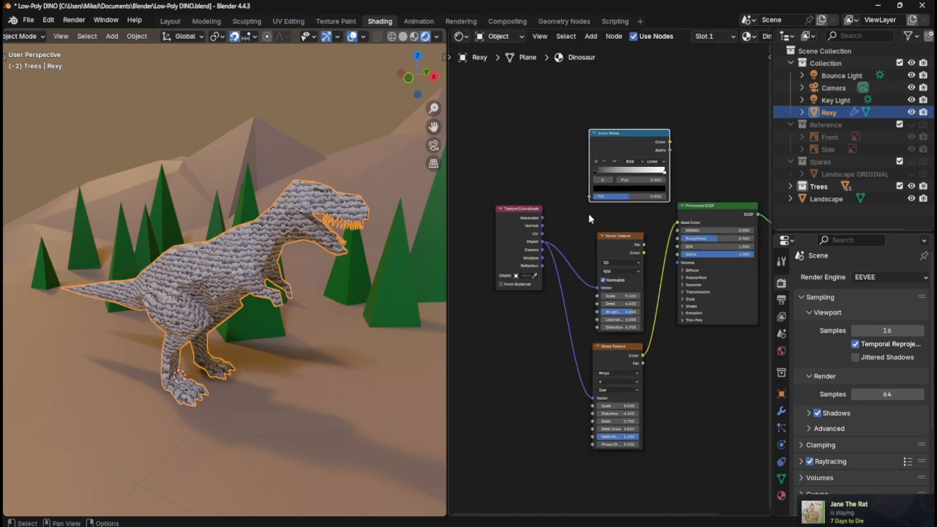
{"action": "left_click", "coordinate": [602, 237]}
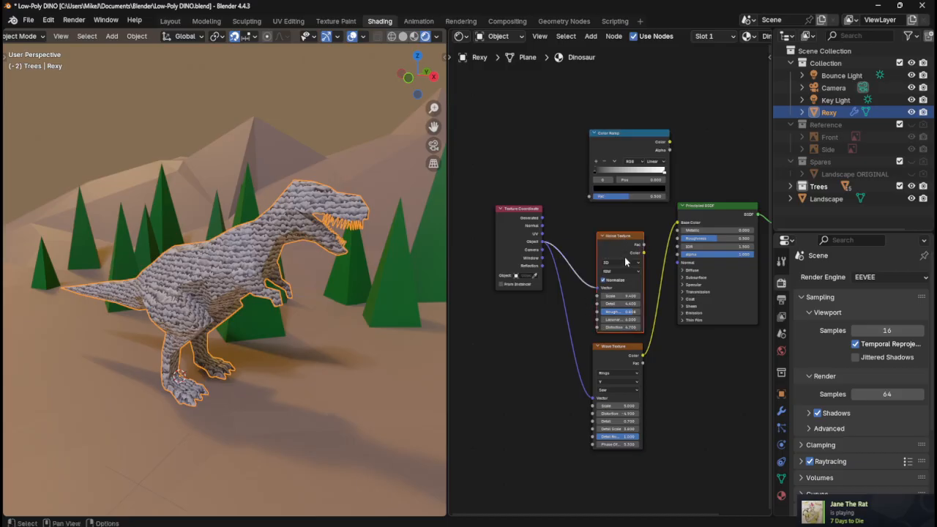
{"action": "key", "text": "x"}
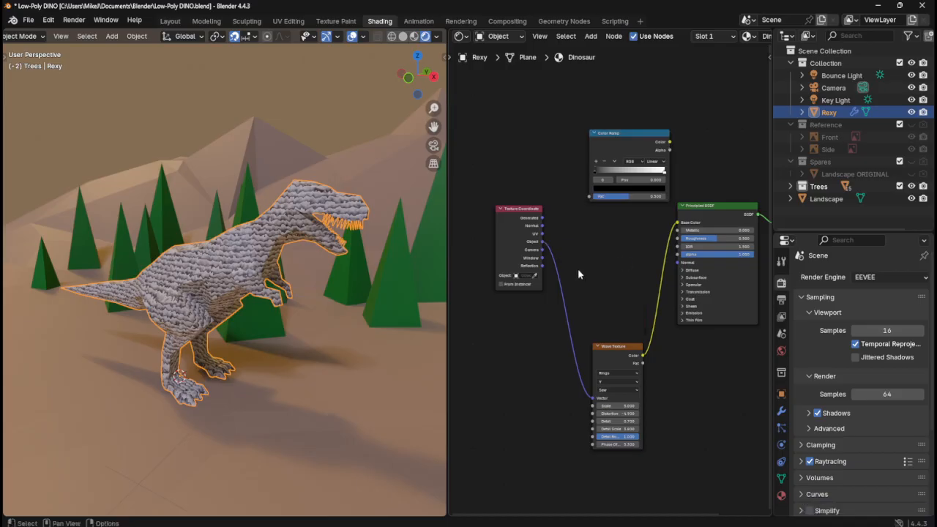
- Place the Texture Coordinate node beside the Wave Texture, move both level with the Principled BSDF, and nudge the Color Ramp
{"action": "left_click", "coordinate": [510, 252]}
{"action": "key", "text": "g"}
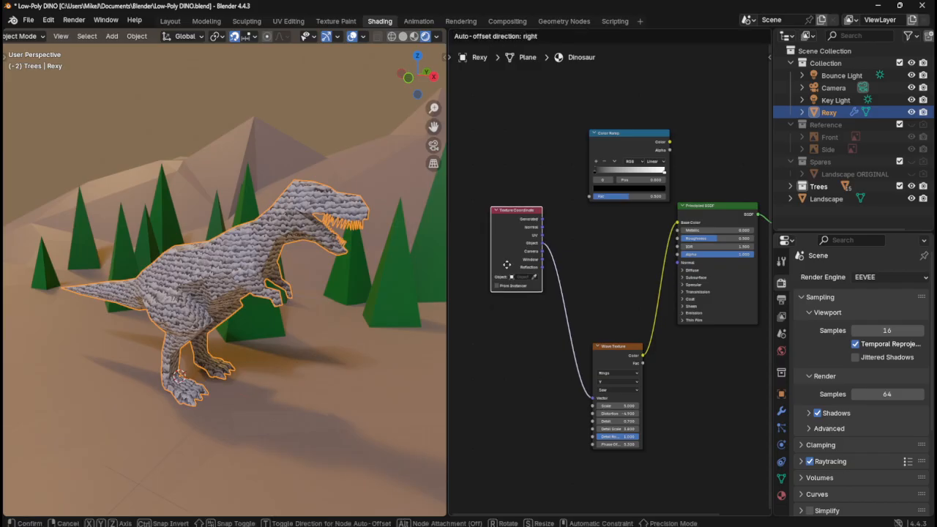
{"action": "left_click", "coordinate": [511, 378]}
{"action": "left_click_drag", "start_coordinate": [489, 276], "coordinate": [612, 390]}
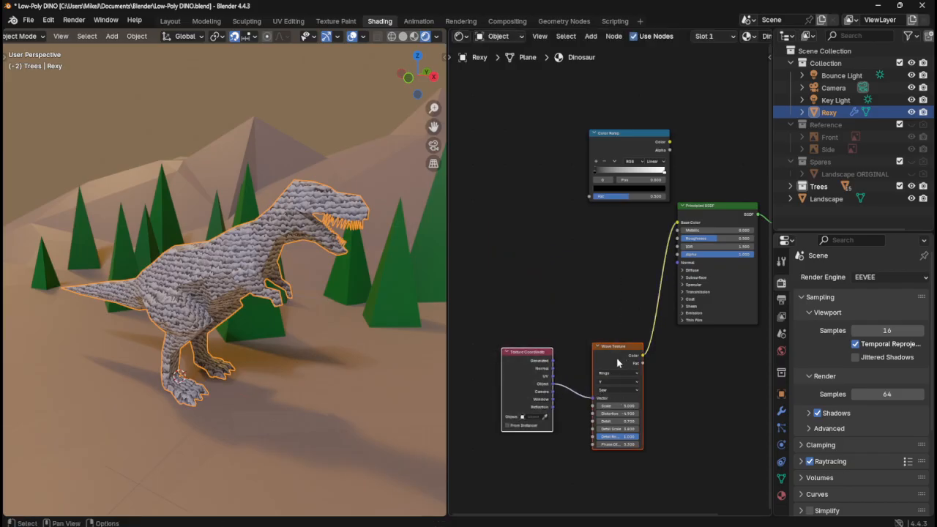
{"action": "key", "text": "g"}
{"action": "left_click", "coordinate": [564, 239]}
{"action": "left_click_drag", "start_coordinate": [628, 150], "coordinate": [639, 145]}
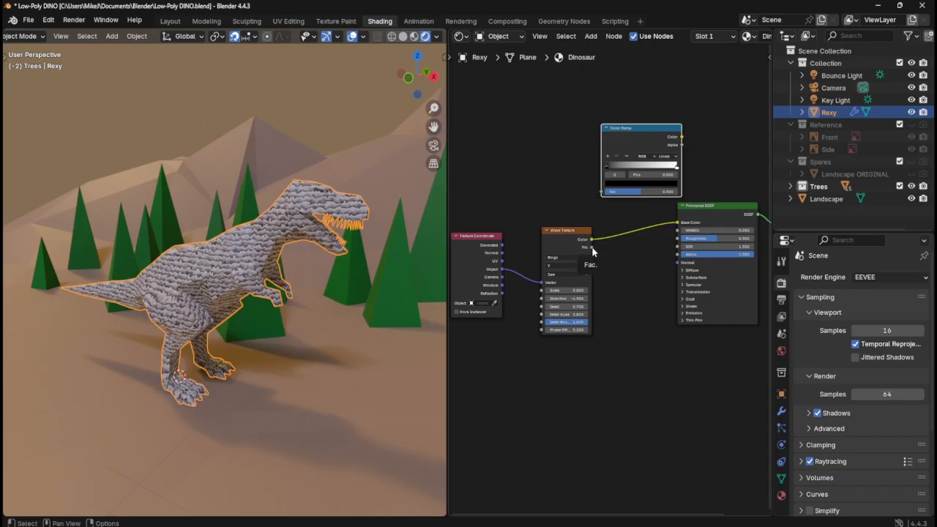
- Connect the Wave Texture's Color to the Color Ramp's Fac, and the ramp's Color to the Principled BSDF's Base Color
{"action": "left_click_drag", "start_coordinate": [591, 247], "coordinate": [601, 192]}
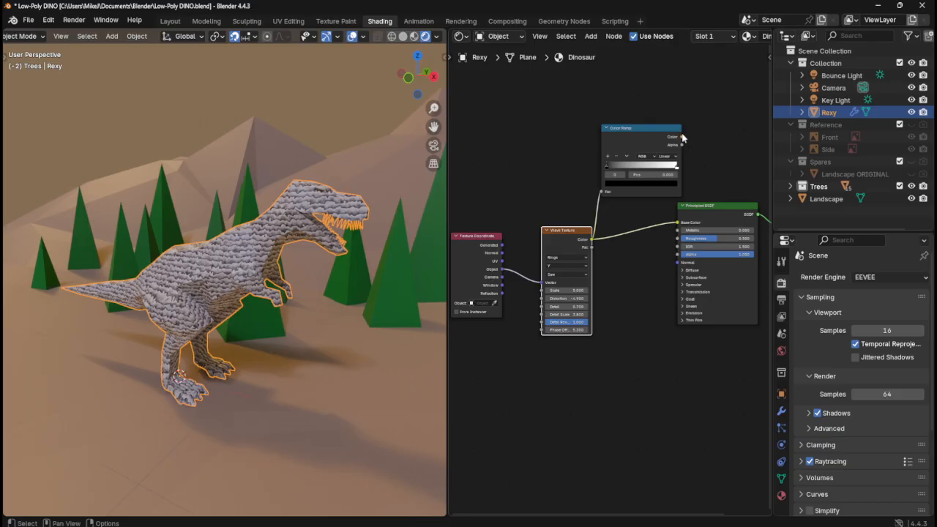
{"action": "left_click_drag", "start_coordinate": [682, 137], "coordinate": [677, 221]}
{"action": "middle_click_drag", "start_coordinate": [562, 160], "coordinate": [541, 168]}
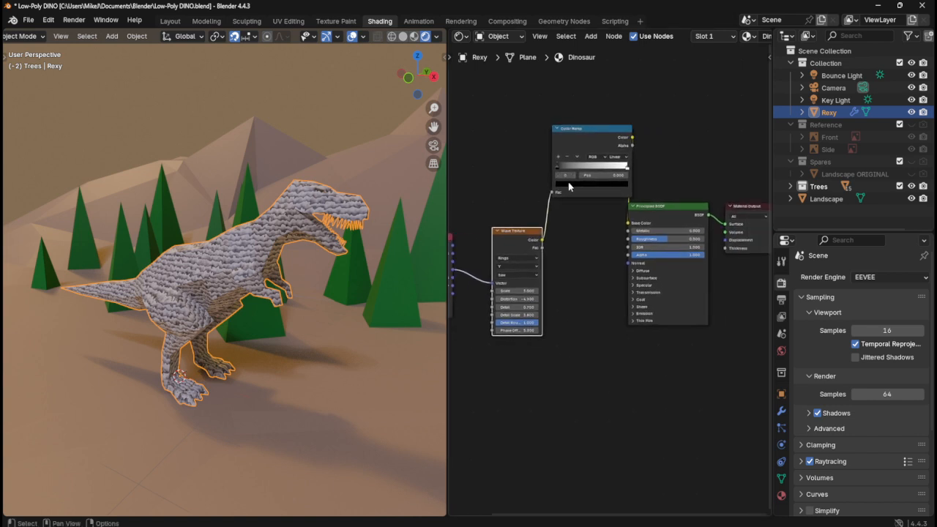
- Arrange the Texture Coordinate, Wave Texture, Color Ramp and shader nodes into a tidy left-to-right chain
{"action": "scroll", "coordinate": [586, 191], "scroll_direction": "down", "scroll_amount": 3}
{"action": "left_click", "coordinate": [663, 231]}
{"action": "left_click_drag", "start_coordinate": [662, 231], "coordinate": [699, 169]}
{"action": "middle_click_drag", "start_coordinate": [496, 191], "coordinate": [553, 193]}
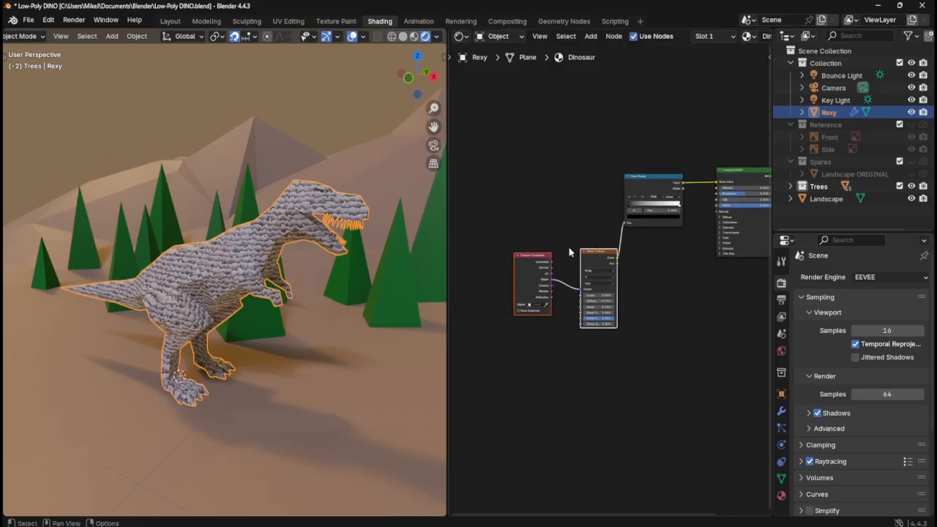
{"action": "left_click_drag", "start_coordinate": [593, 245], "coordinate": [580, 216]}
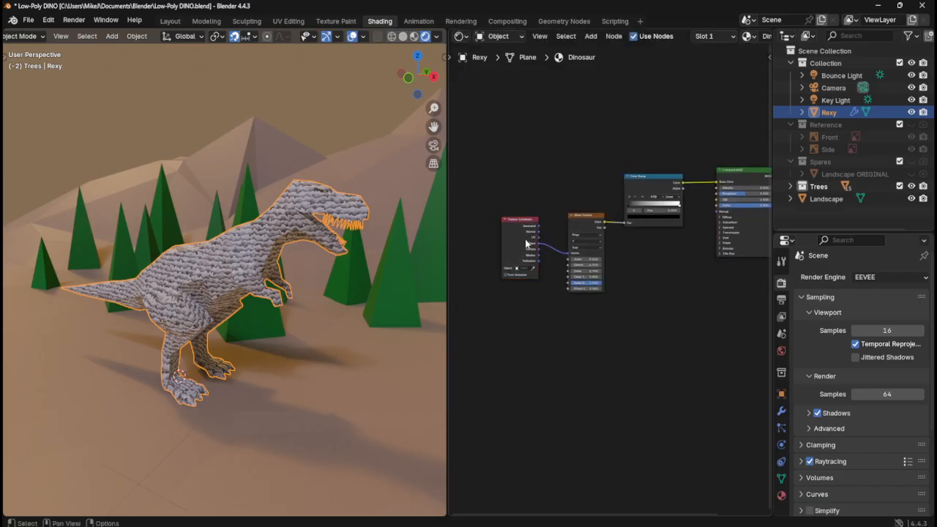
{"action": "left_click_drag", "start_coordinate": [515, 233], "coordinate": [525, 244]}
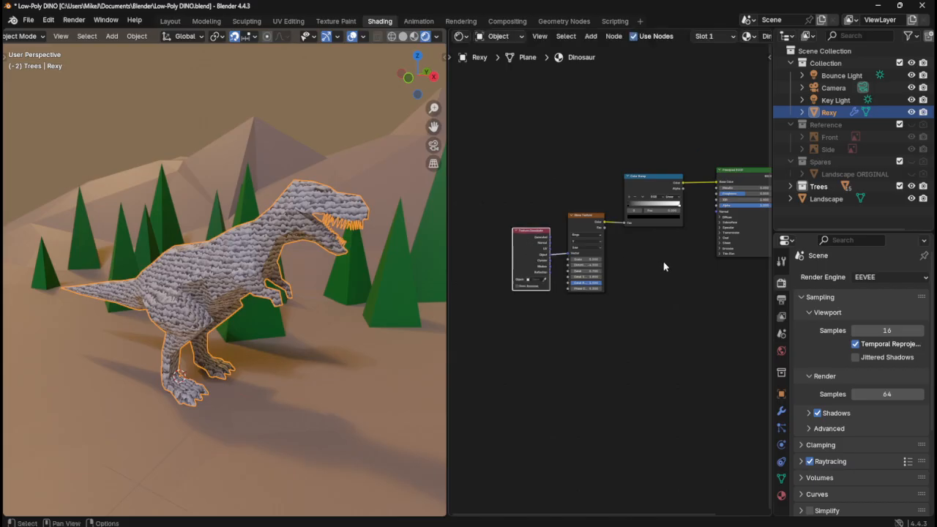
- Set the Color Ramp's black stop to dark red with an RGB Red value of 0.388, and inspect the dinosaur
{"action": "middle_click_drag", "start_coordinate": [692, 293], "coordinate": [602, 379]}
{"action": "scroll", "coordinate": [639, 161], "scroll_direction": "up", "scroll_amount": 3}
{"action": "scroll", "coordinate": [638, 161], "scroll_direction": "up", "scroll_amount": 2}
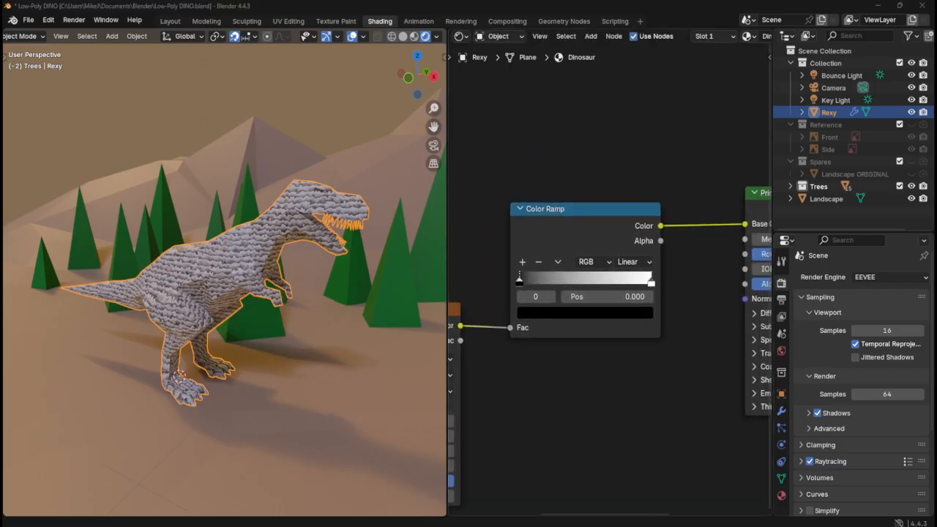
{"action": "left_click", "coordinate": [607, 313]}
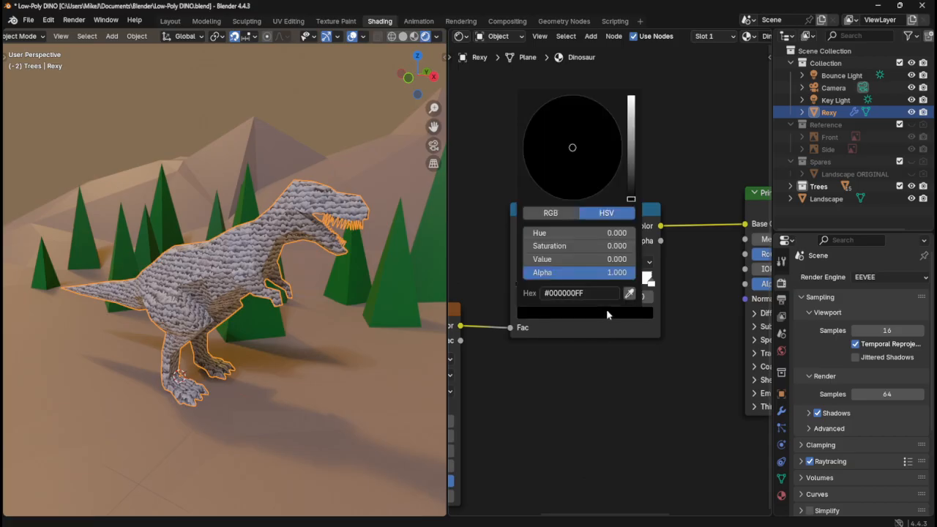
{"action": "left_click", "coordinate": [557, 215]}
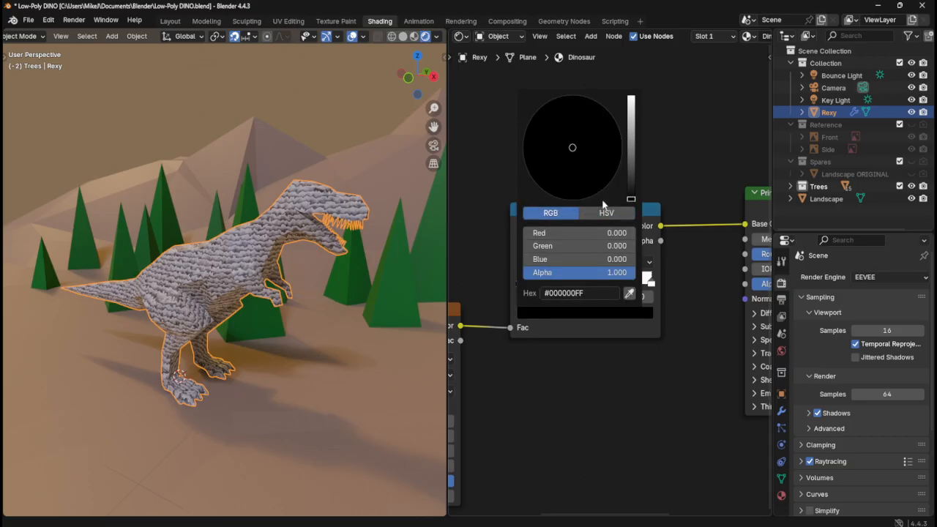
{"action": "left_click_drag", "start_coordinate": [575, 239], "coordinate": [621, 239]}
{"action": "scroll", "coordinate": [210, 213], "scroll_direction": "up", "scroll_amount": 2}
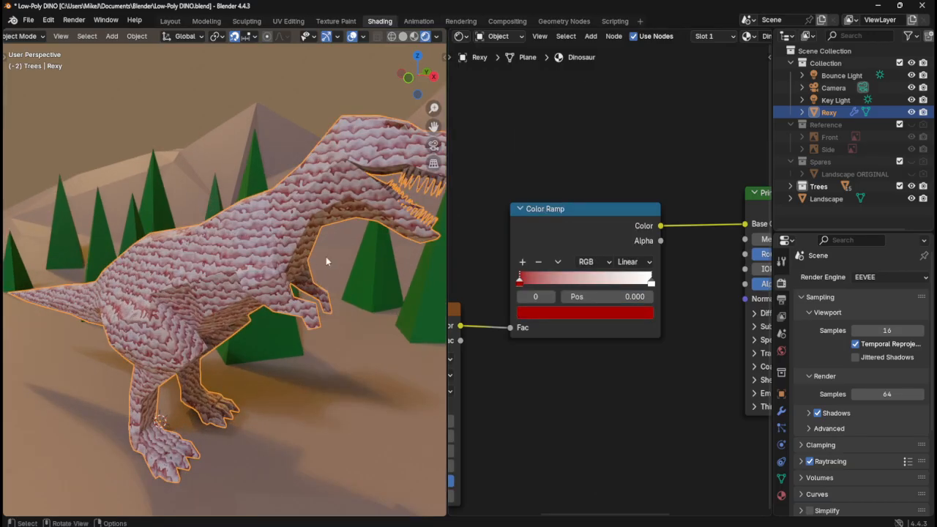
{"action": "middle_click_drag", "start_coordinate": [326, 256], "coordinate": [300, 271]}
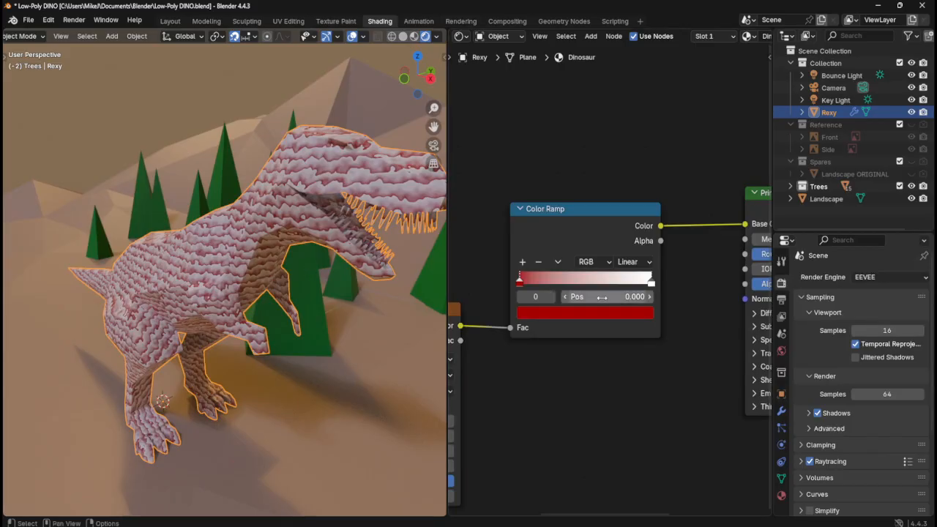
- Shift the Color Ramp's first stop to an orange-brown colour, keeping it at position 0
{"action": "left_click", "coordinate": [556, 313]}
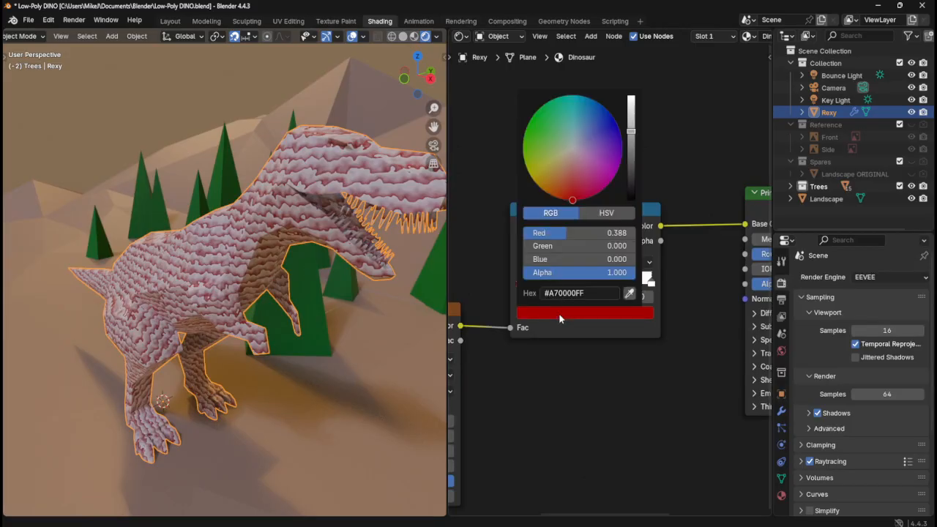
{"action": "left_click_drag", "start_coordinate": [570, 200], "coordinate": [557, 183]}
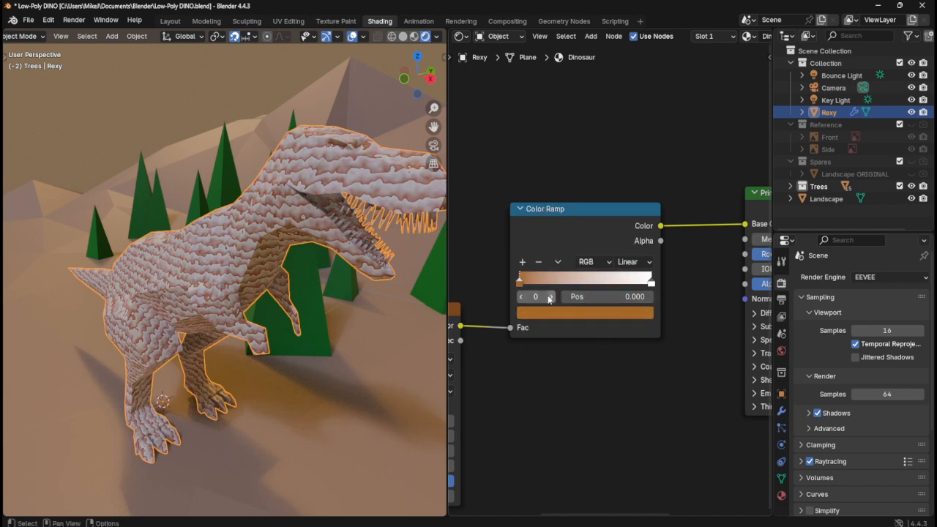
{"action": "mouse_move", "coordinate": [520, 282]}
{"action": "left_mouse_down"}
{"action": "mouse_move", "coordinate": [575, 281]}
{"action": "mouse_move", "coordinate": [499, 276]}
{"action": "mouse_move", "coordinate": [556, 279]}
{"action": "mouse_move", "coordinate": [490, 286]}
{"action": "left_mouse_up"}
- Recolour the Color Ramp's white stop at position 1 to a soft green with Red 0.195, Green 0.537 and Blue 0.142
{"action": "left_click", "coordinate": [651, 281]}
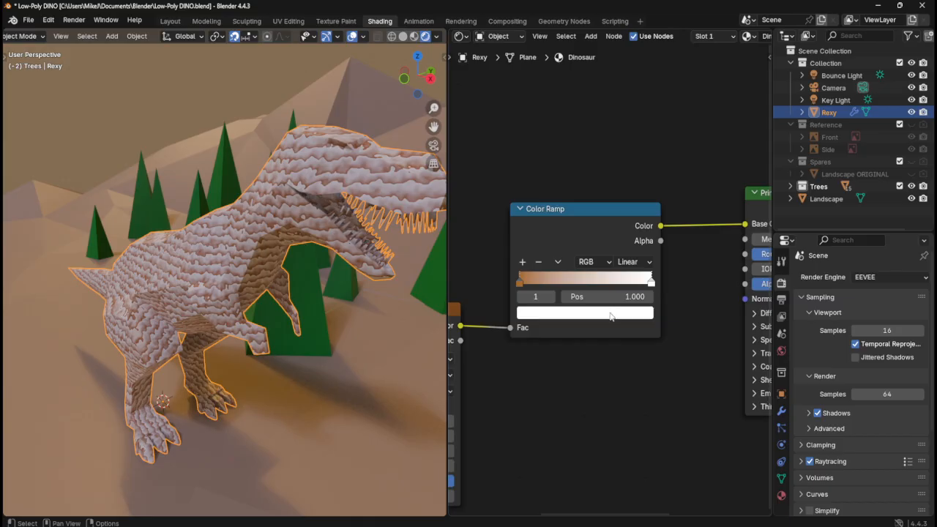
{"action": "left_click", "coordinate": [613, 312]}
{"action": "mouse_move", "coordinate": [572, 147]}
{"action": "left_mouse_down"}
{"action": "mouse_move", "coordinate": [565, 174]}
{"action": "mouse_move", "coordinate": [596, 148]}
{"action": "mouse_move", "coordinate": [578, 174]}
{"action": "mouse_move", "coordinate": [560, 180]}
{"action": "mouse_move", "coordinate": [526, 153]}
{"action": "left_mouse_up"}
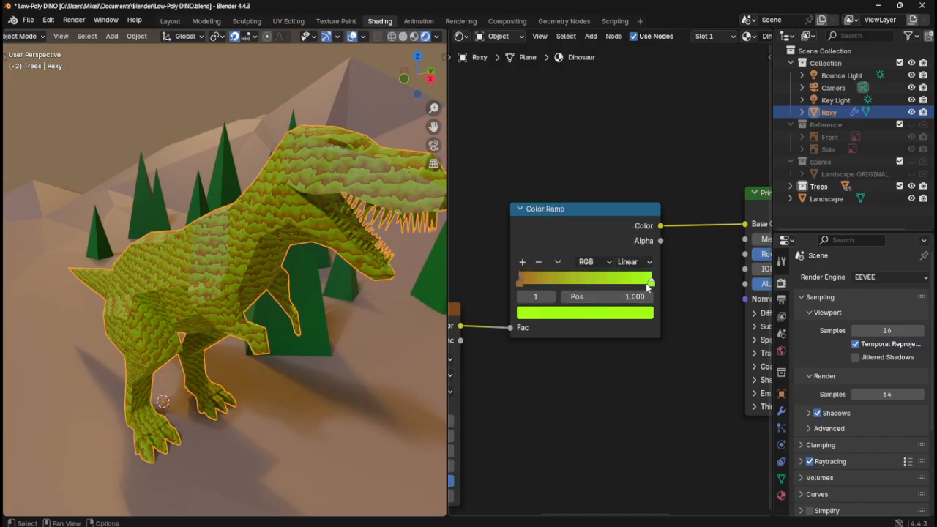
{"action": "left_click", "coordinate": [634, 313]}
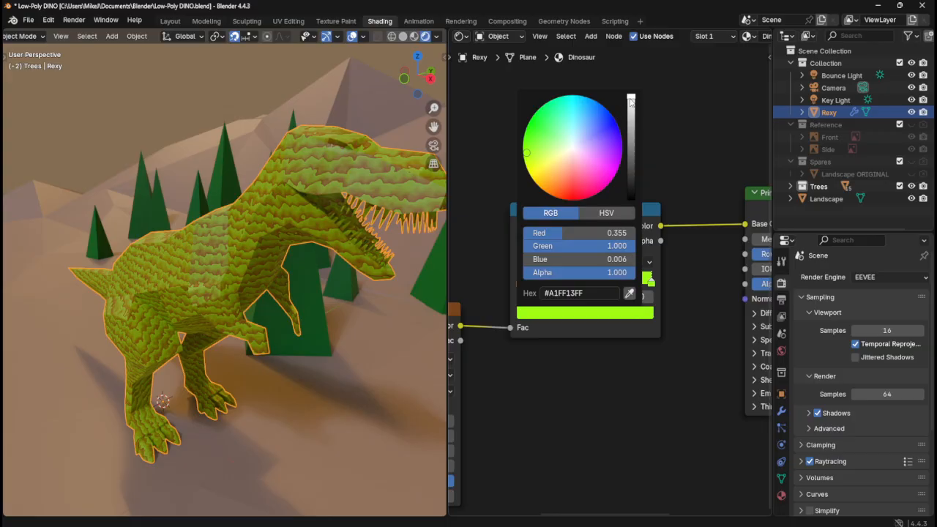
{"action": "left_click_drag", "start_coordinate": [631, 98], "coordinate": [630, 119]}
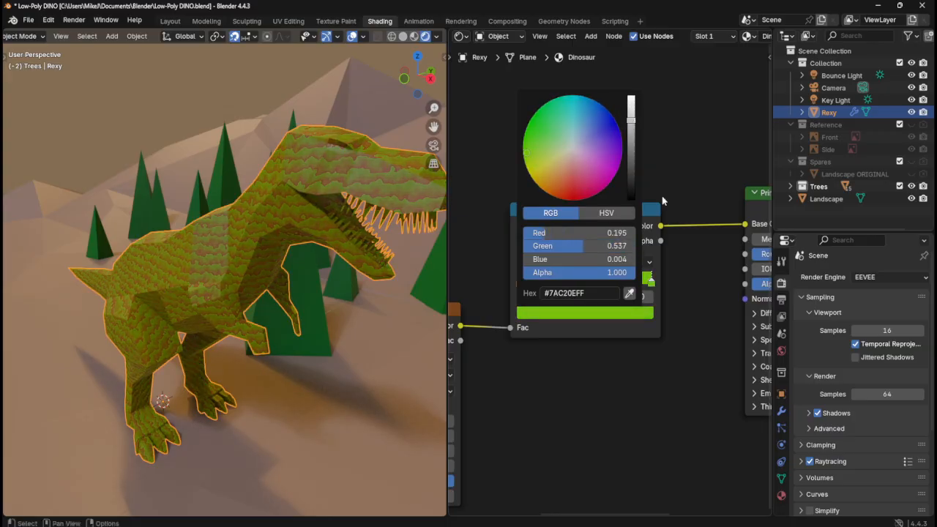
{"action": "left_click_drag", "start_coordinate": [567, 263], "coordinate": [582, 259]}
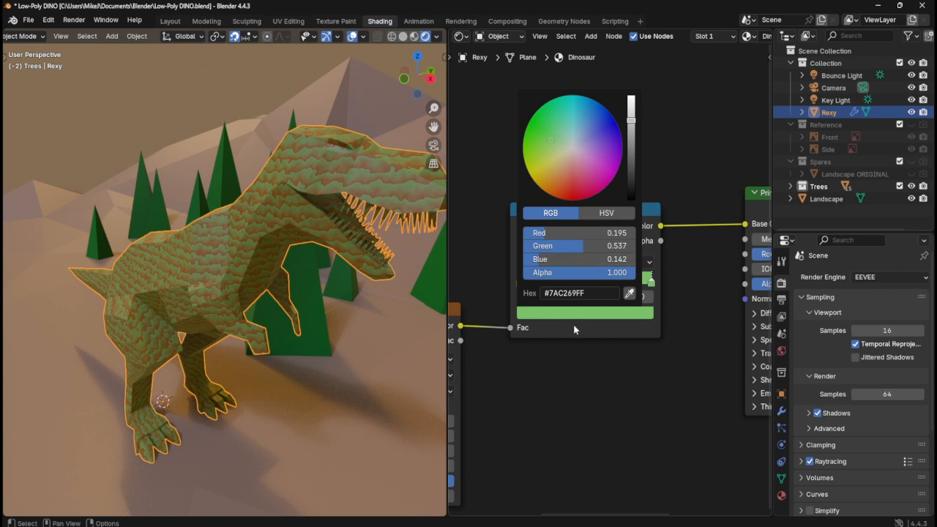
- Recolour the Color Ramp's stop at position 0 to a dark golden brown with Red 0.227, Green 0.101 and Blue 0.008
{"action": "left_click_drag", "start_coordinate": [519, 282], "coordinate": [494, 274]}
{"action": "left_click", "coordinate": [528, 315]}
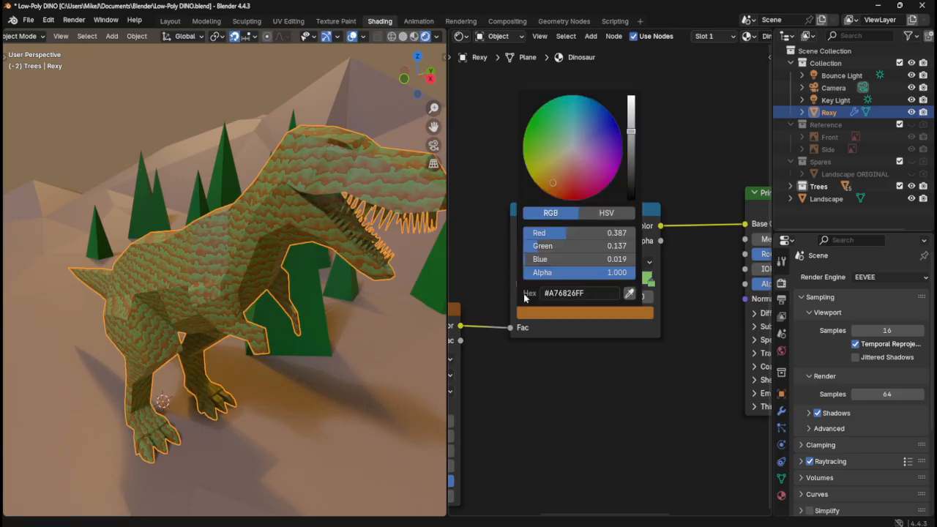
{"action": "mouse_move", "coordinate": [556, 170]}
{"action": "left_mouse_down"}
{"action": "mouse_move", "coordinate": [543, 186]}
{"action": "mouse_move", "coordinate": [571, 176]}
{"action": "mouse_move", "coordinate": [535, 146]}
{"action": "mouse_move", "coordinate": [538, 175]}
{"action": "mouse_move", "coordinate": [558, 182]}
{"action": "mouse_move", "coordinate": [542, 183]}
{"action": "left_mouse_up"}
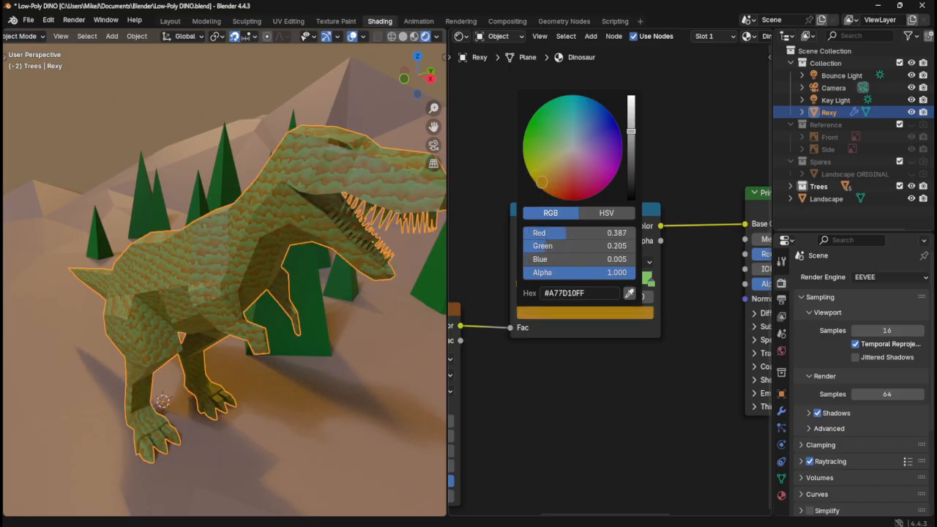
{"action": "left_click_drag", "start_coordinate": [631, 130], "coordinate": [631, 152]}
{"action": "mouse_move", "coordinate": [532, 159]}
{"action": "left_mouse_down"}
{"action": "mouse_move", "coordinate": [559, 147]}
{"action": "mouse_move", "coordinate": [534, 177]}
{"action": "mouse_move", "coordinate": [546, 183]}
{"action": "left_mouse_up"}
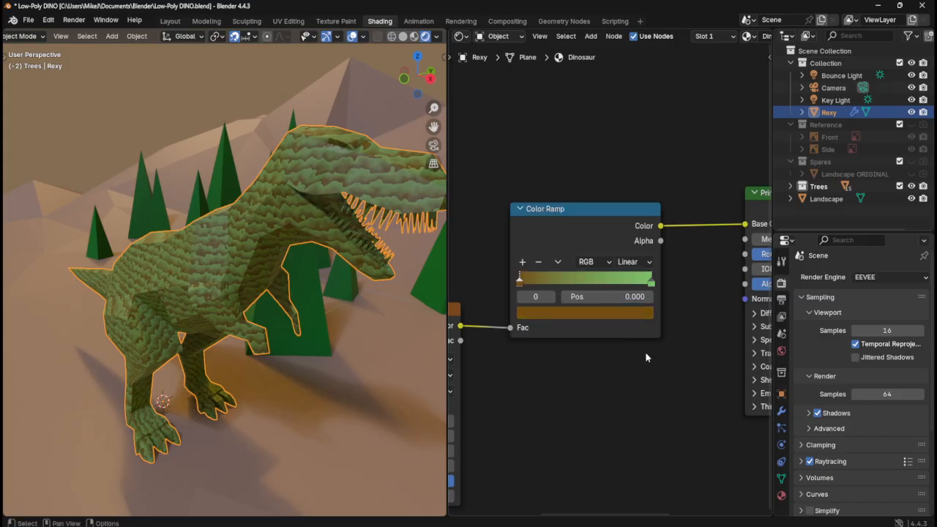
{"action": "left_click", "coordinate": [641, 315]}
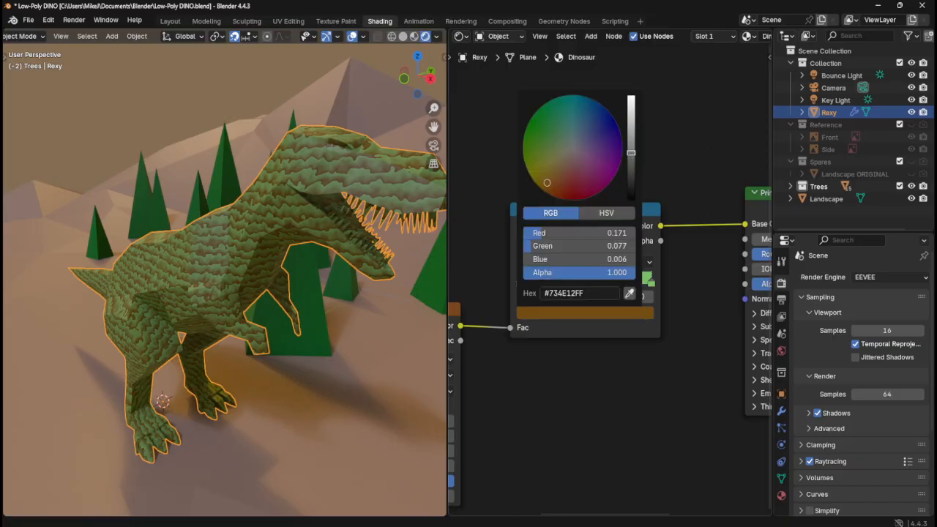
{"action": "left_click_drag", "start_coordinate": [631, 153], "coordinate": [631, 146]}
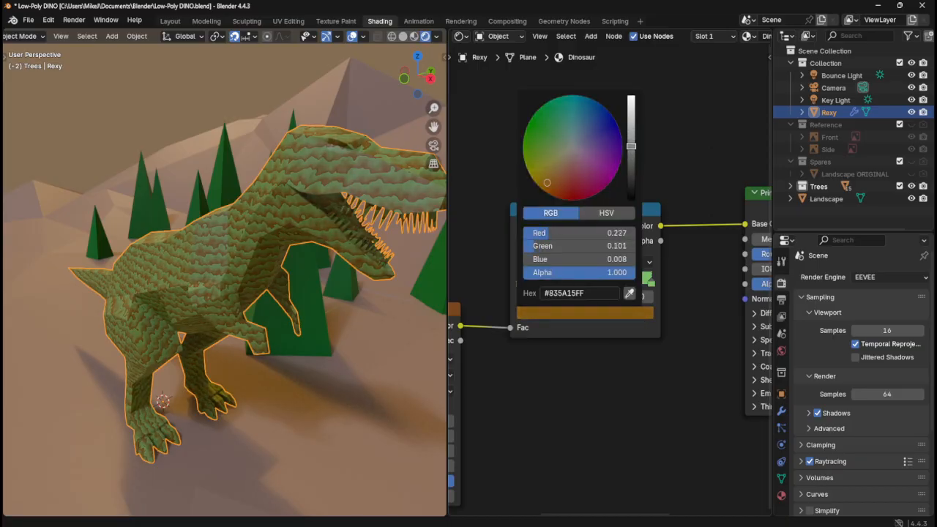
- Shift the Color Ramp's green stop at position 1 to a slightly paler, less saturated green and inspect the dinosaur
{"action": "left_click", "coordinate": [651, 282]}
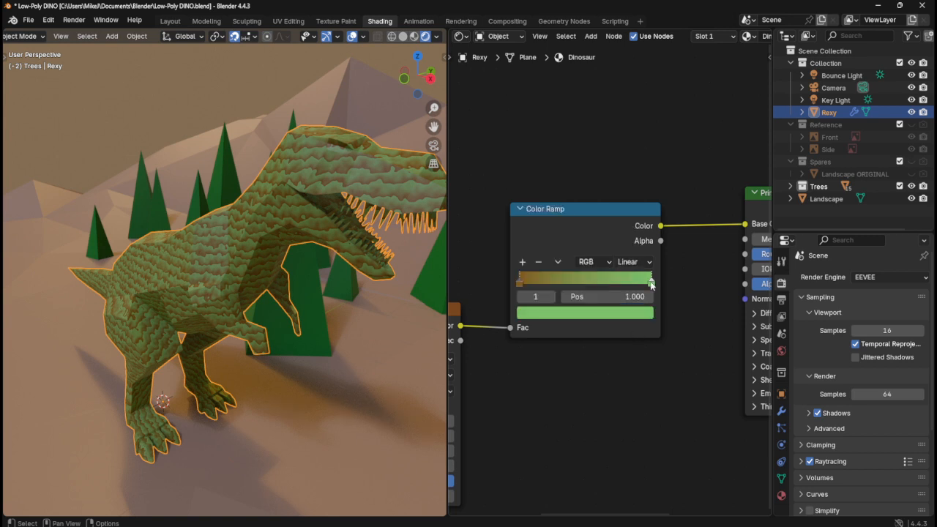
{"action": "left_click", "coordinate": [595, 315]}
{"action": "mouse_move", "coordinate": [550, 144]}
{"action": "left_mouse_down"}
{"action": "mouse_move", "coordinate": [530, 148]}
{"action": "mouse_move", "coordinate": [541, 154]}
{"action": "mouse_move", "coordinate": [555, 140]}
{"action": "left_mouse_up"}
{"action": "middle_click_drag", "start_coordinate": [211, 293], "coordinate": [281, 277]}
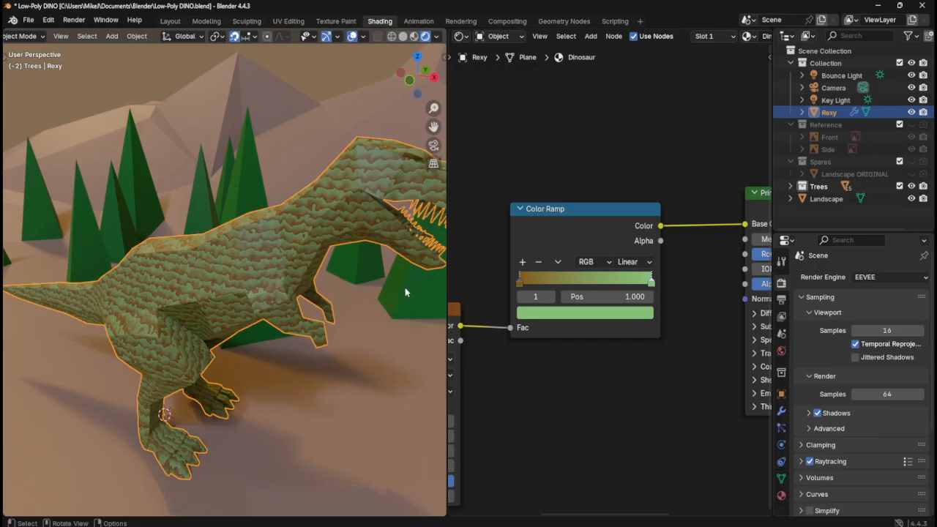
{"action": "middle_click_drag", "start_coordinate": [405, 291], "coordinate": [367, 273]}
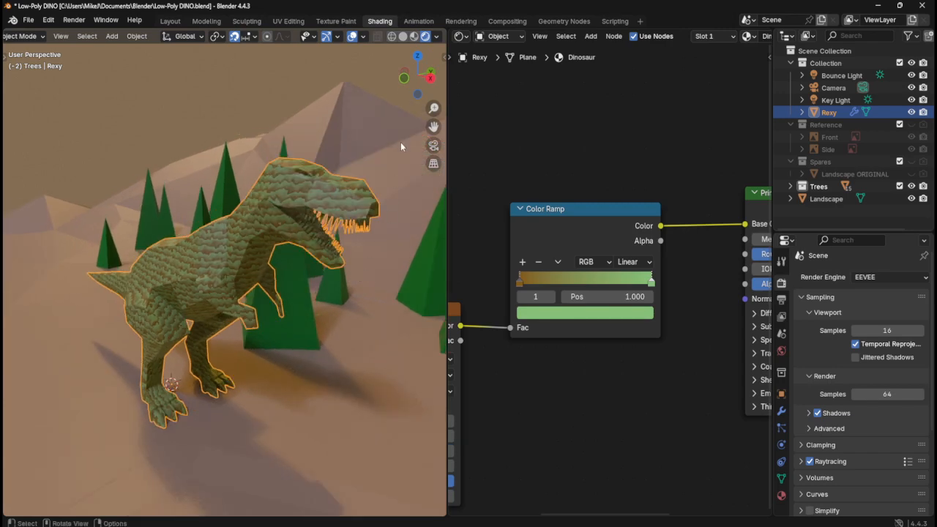
{"action": "middle_click_drag", "start_coordinate": [277, 195], "coordinate": [307, 205]}
- Switch the render engine to Cycles to preview the textured dinosaur
{"action": "left_click", "coordinate": [901, 278]}
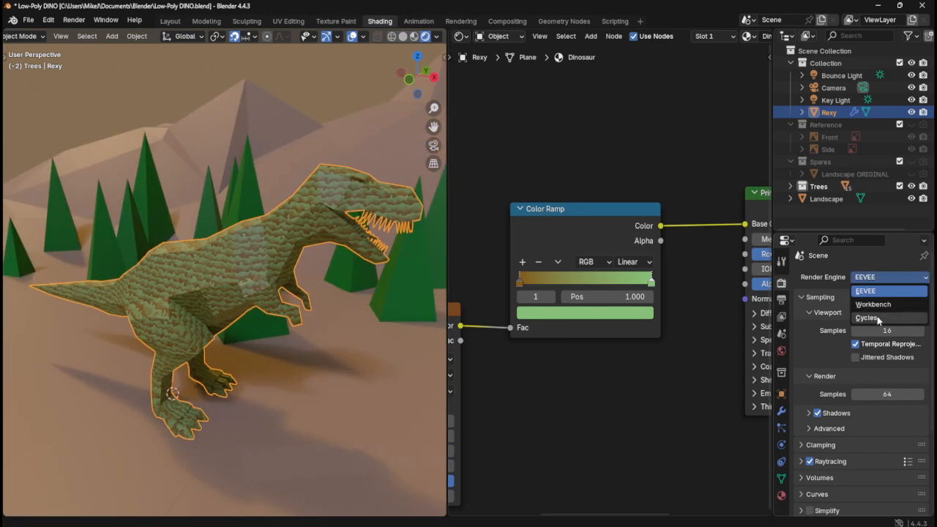
{"action": "left_click", "coordinate": [876, 316]}
{"action": "middle_click_drag", "start_coordinate": [322, 307], "coordinate": [356, 305]}
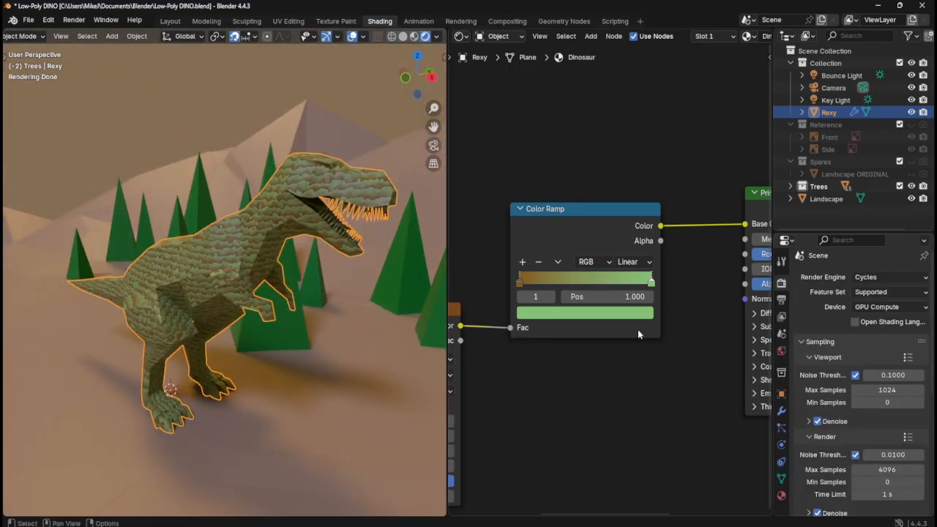
- Set the render engine back to EEVEE and save the file
{"action": "left_click", "coordinate": [886, 276]}
{"action": "left_click", "coordinate": [878, 287]}
{"action": "middle_click_drag", "start_coordinate": [547, 393], "coordinate": [574, 385]}
{"action": "key", "text": "ctrl+s"}
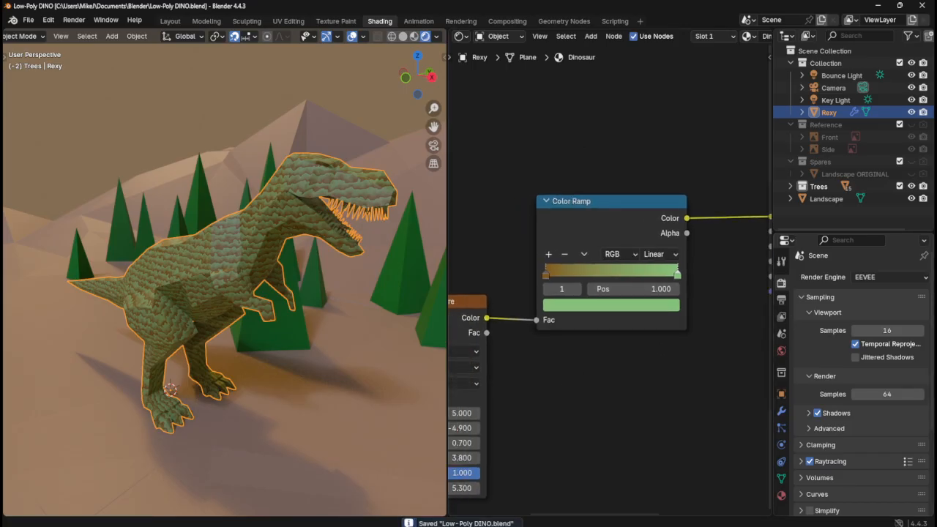
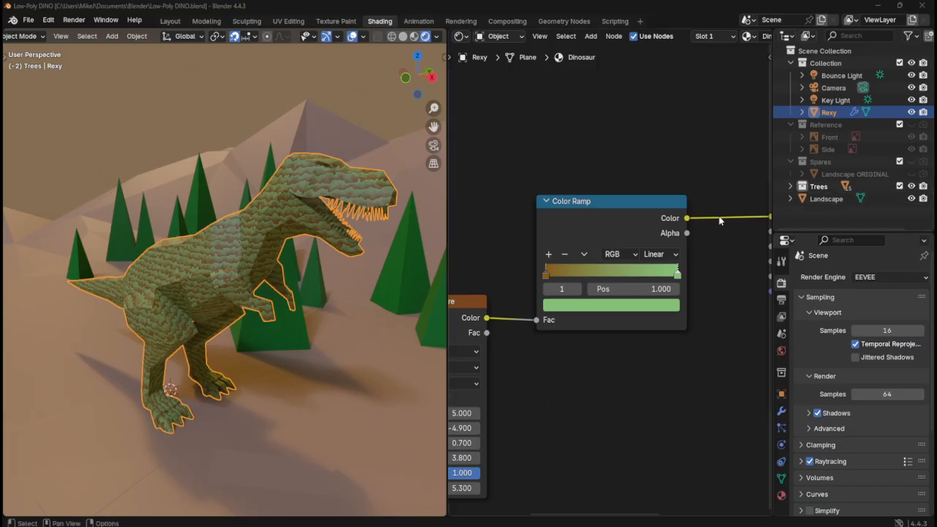
- Mute and unmute the Color Ramp node repeatedly to compare its effect, and look over the node's Show/Hide options
{"action": "left_click", "coordinate": [604, 216]}
{"action": "key", "text": "m"}
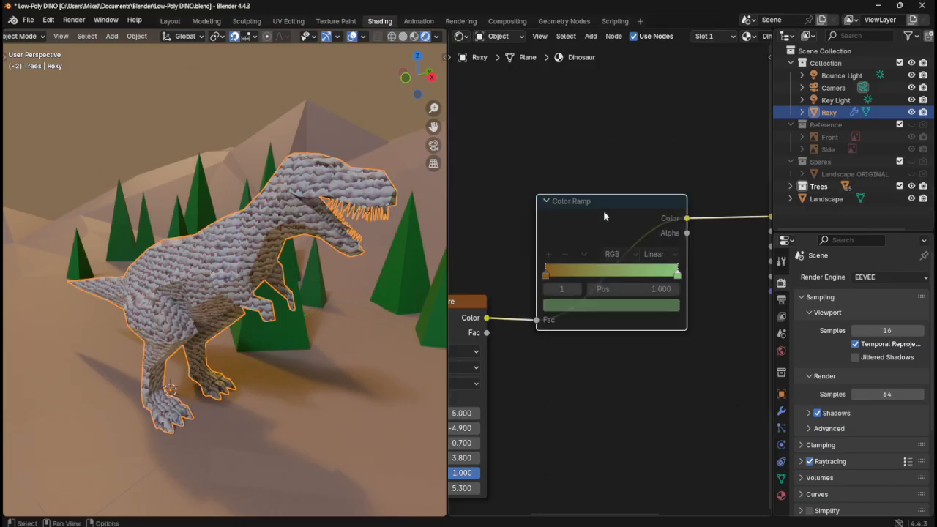
{"action": "key", "text": "m"}
{"action": "key", "text": "m"}
{"action": "key", "text": "m"}
{"action": "key", "text": "m"}
{"action": "key", "text": "m"}
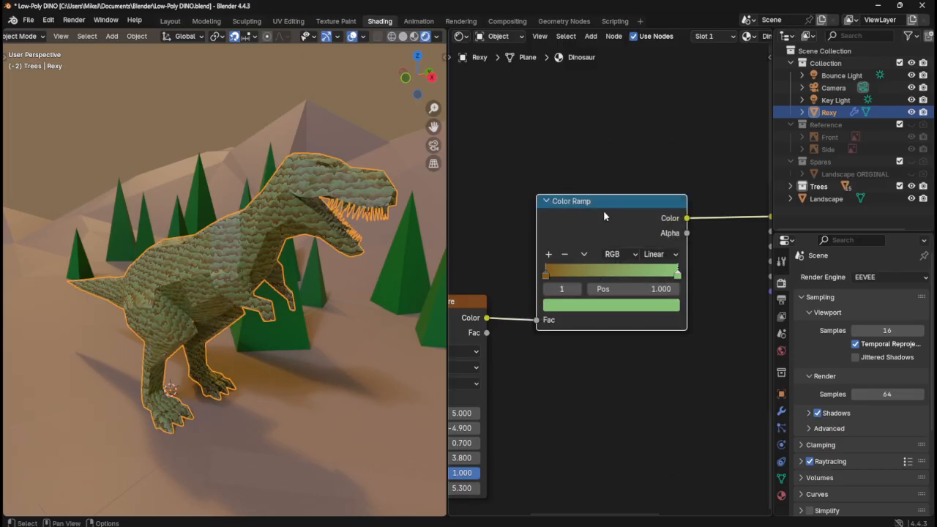
{"action": "key", "text": "m"}
{"action": "key", "text": "m"}
{"action": "key", "text": "m"}
{"action": "key", "text": "m"}
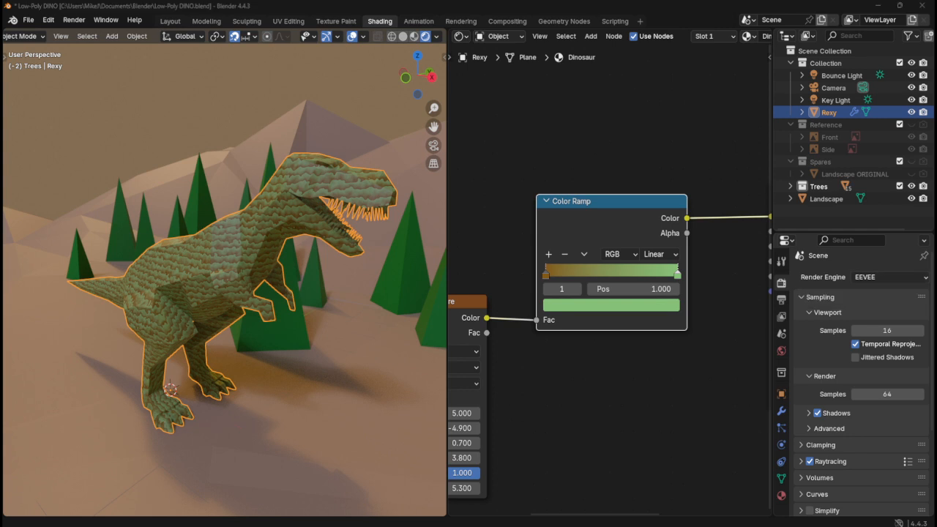
{"action": "right_click", "coordinate": [647, 210]}
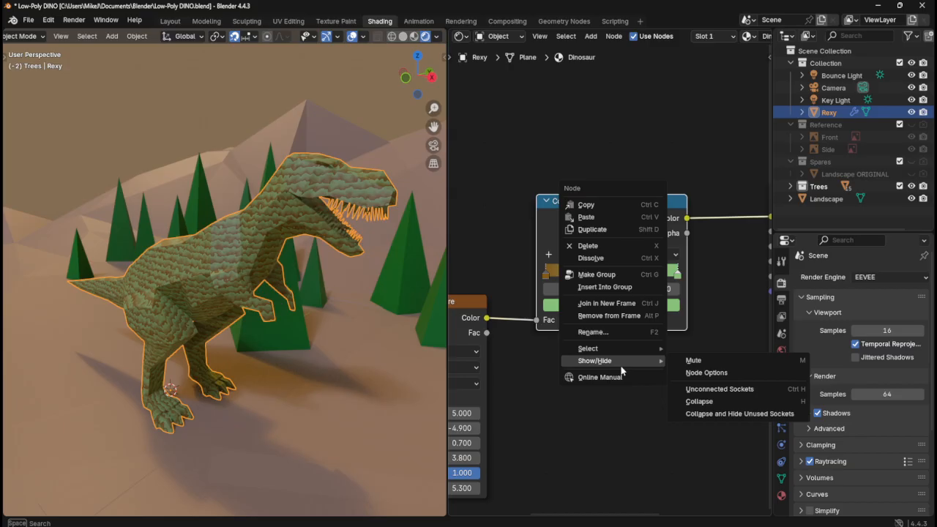
{"action": "left_click", "coordinate": [698, 142]}
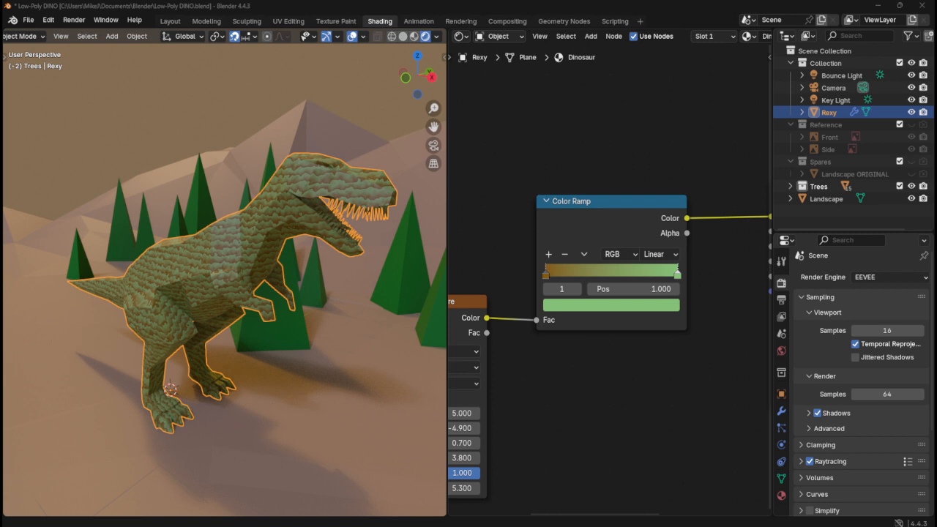
- Check the Wave Texture pattern on the dinosaur and save the Low-Poly DINO file again
{"action": "middle_click_drag", "start_coordinate": [619, 390], "coordinate": [680, 377]}
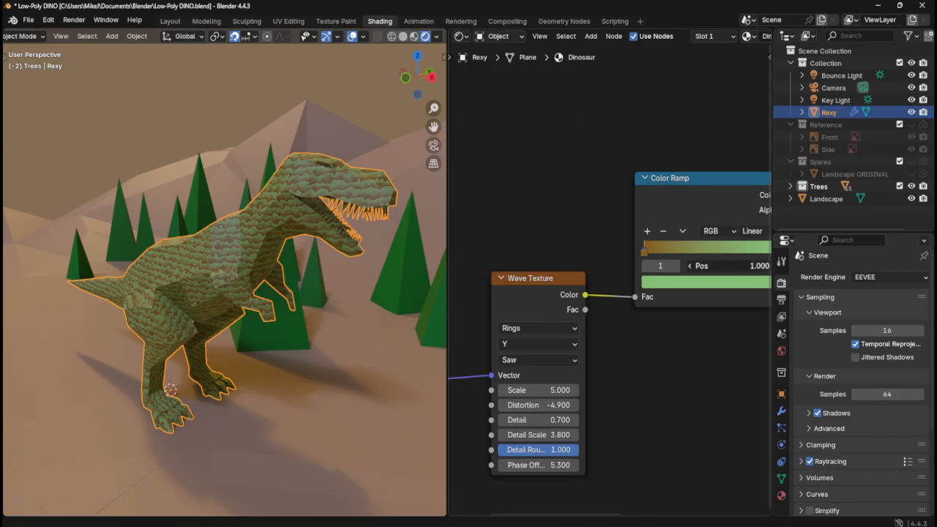
{"action": "left_click_drag", "start_coordinate": [725, 266], "coordinate": [754, 265]}
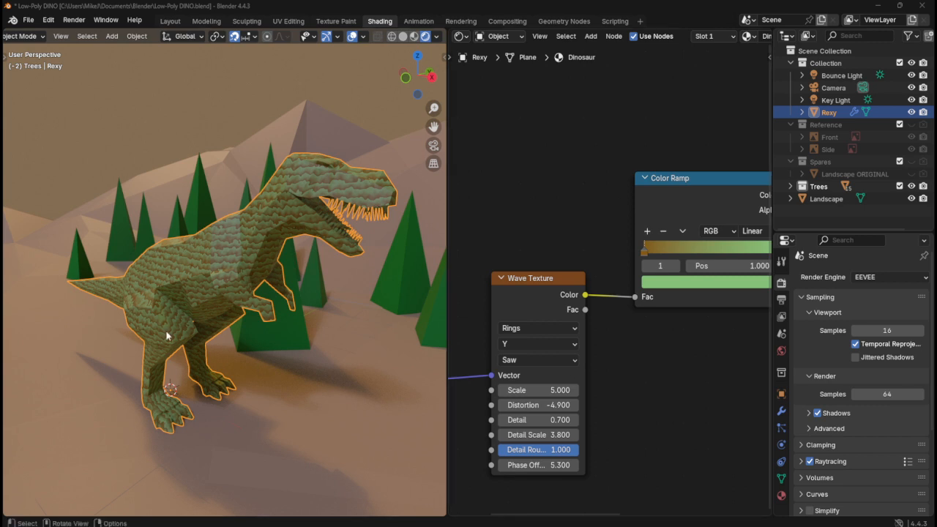
{"action": "mouse_move", "coordinate": [230, 254]}
{"action": "middle_mouse_down"}
{"action": "mouse_move", "coordinate": [222, 261]}
{"action": "mouse_move", "coordinate": [242, 253]}
{"action": "middle_mouse_up"}
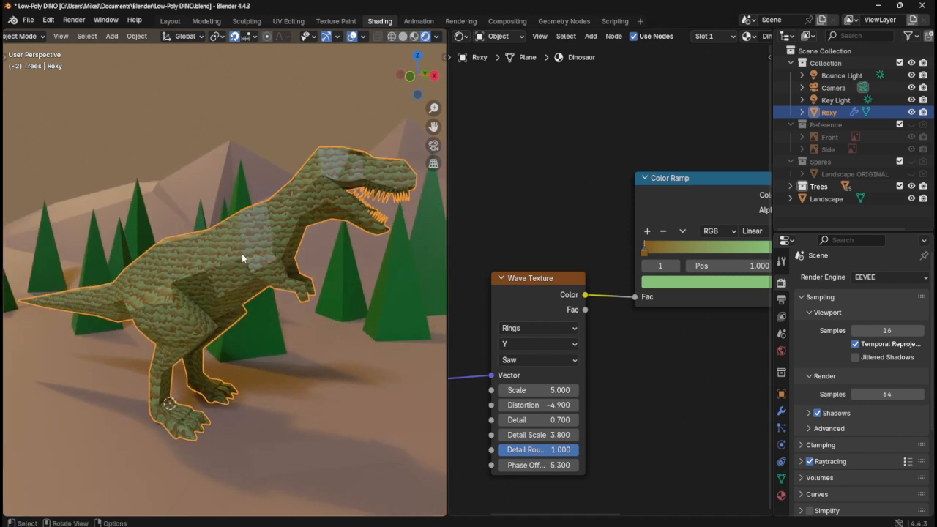
{"action": "key", "text": "ctrl+s"}
- Set the Wave Texture's wave type to Bands
{"action": "middle_click_drag", "start_coordinate": [535, 217], "coordinate": [630, 137]}
{"action": "middle_click_drag", "start_coordinate": [708, 246], "coordinate": [666, 268]}
{"action": "middle_click_drag", "start_coordinate": [338, 258], "coordinate": [276, 253]}
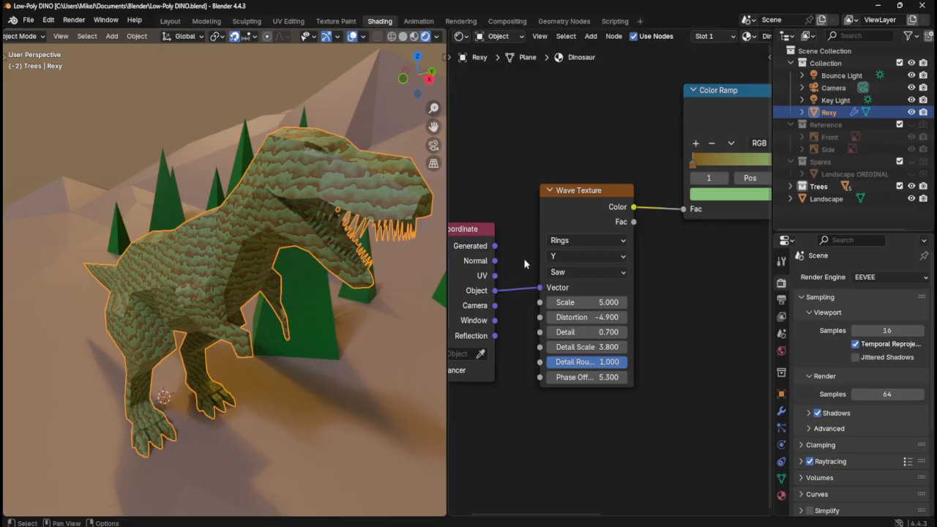
{"action": "left_click", "coordinate": [589, 241]}
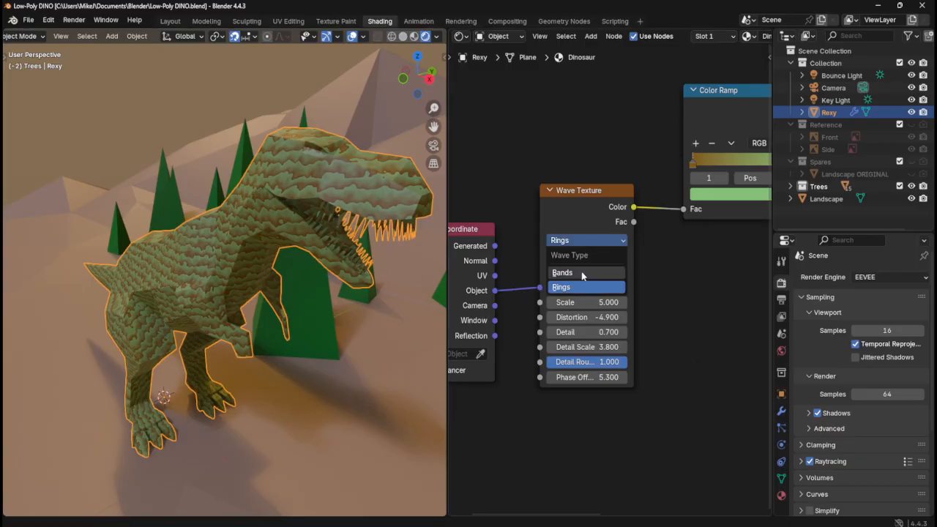
{"action": "left_click", "coordinate": [582, 272]}
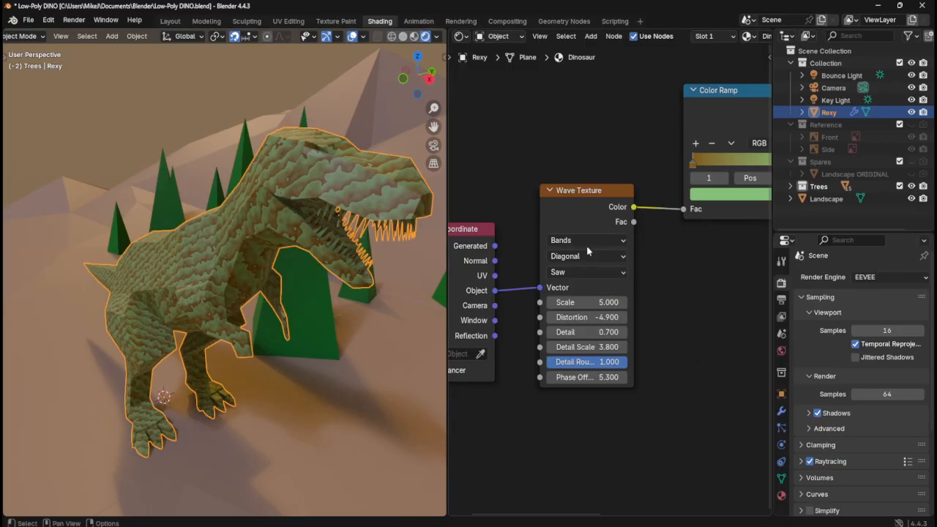
- Try the Rings wave type on the Wave Texture once more and return it to Bands for comparison
{"action": "left_click", "coordinate": [587, 246]}
{"action": "left_click", "coordinate": [571, 289]}
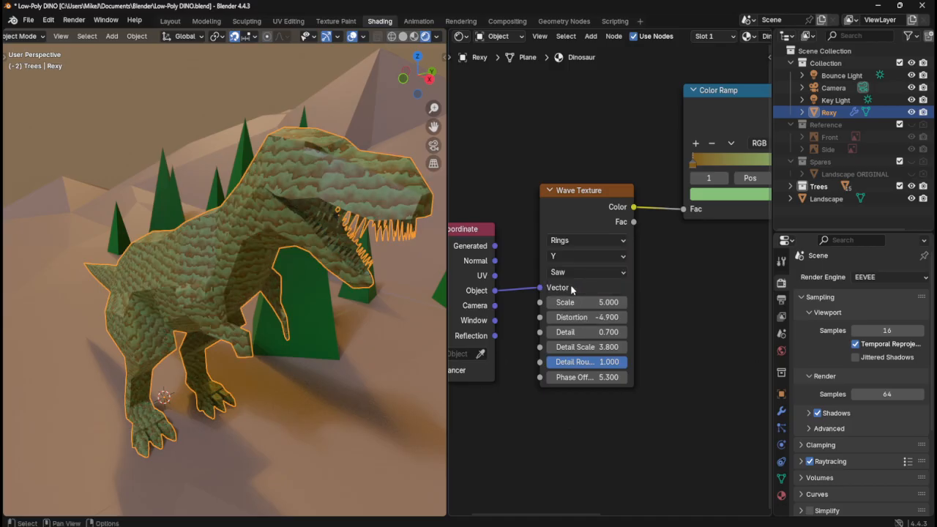
{"action": "left_click", "coordinate": [583, 245]}
{"action": "left_click", "coordinate": [570, 272]}
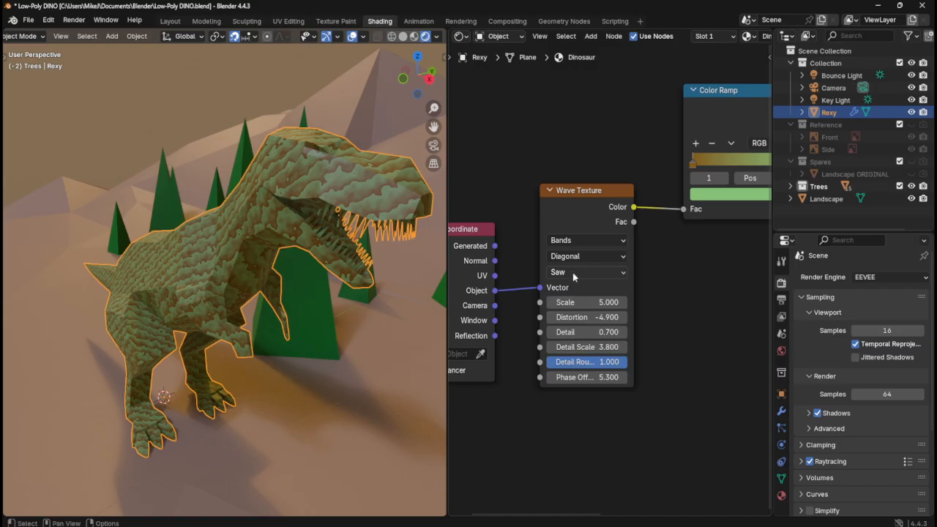
- Try the X, Y and Z band directions on the Wave Texture to compare the patterns on the dinosaur
{"action": "left_click", "coordinate": [591, 257]}
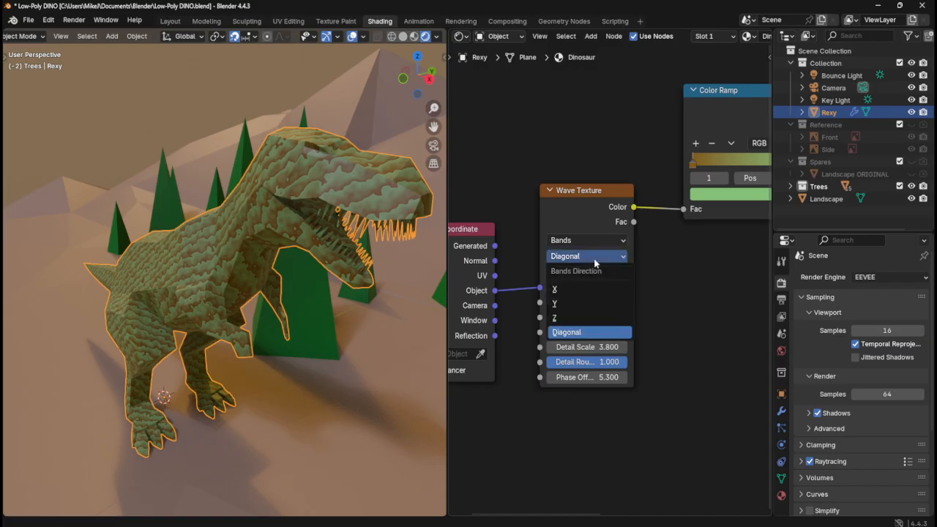
{"action": "left_click", "coordinate": [577, 288]}
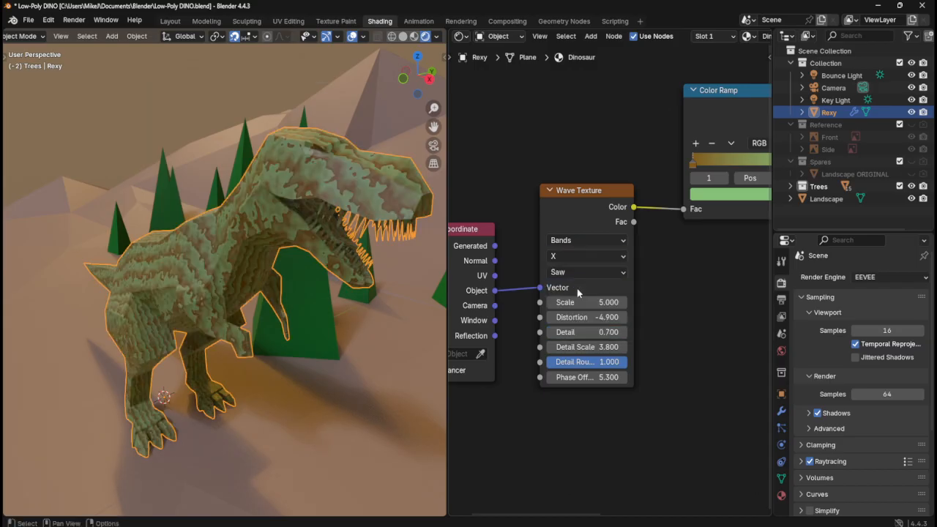
{"action": "middle_click_drag", "start_coordinate": [384, 264], "coordinate": [322, 268]}
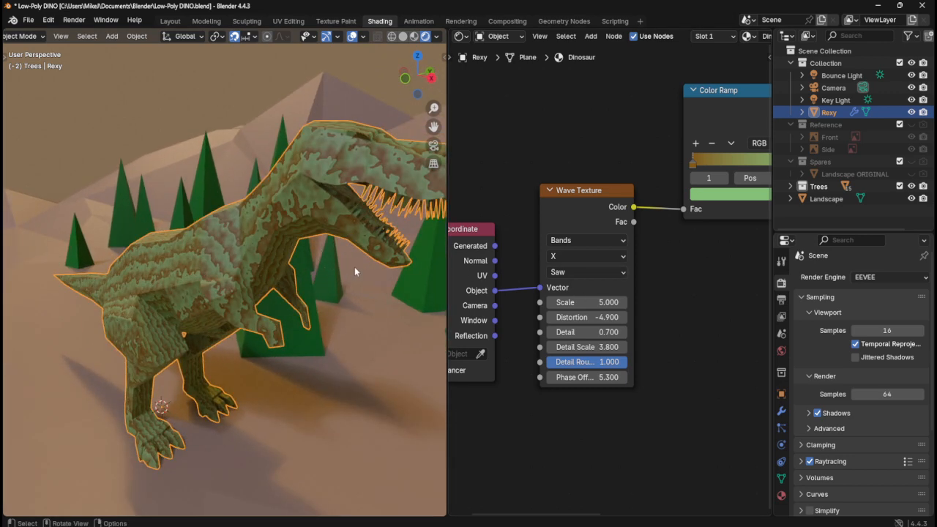
{"action": "left_click", "coordinate": [590, 256]}
{"action": "left_click", "coordinate": [571, 303]}
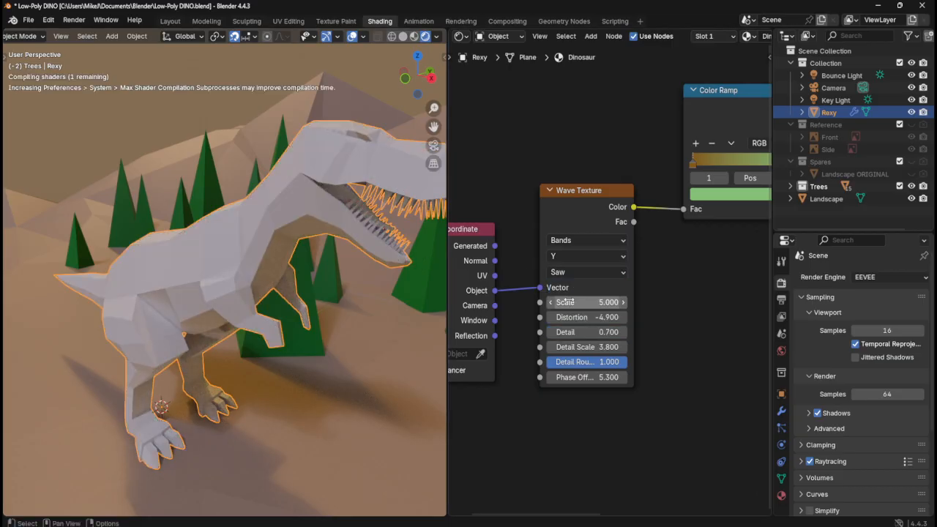
{"action": "left_click", "coordinate": [589, 252]}
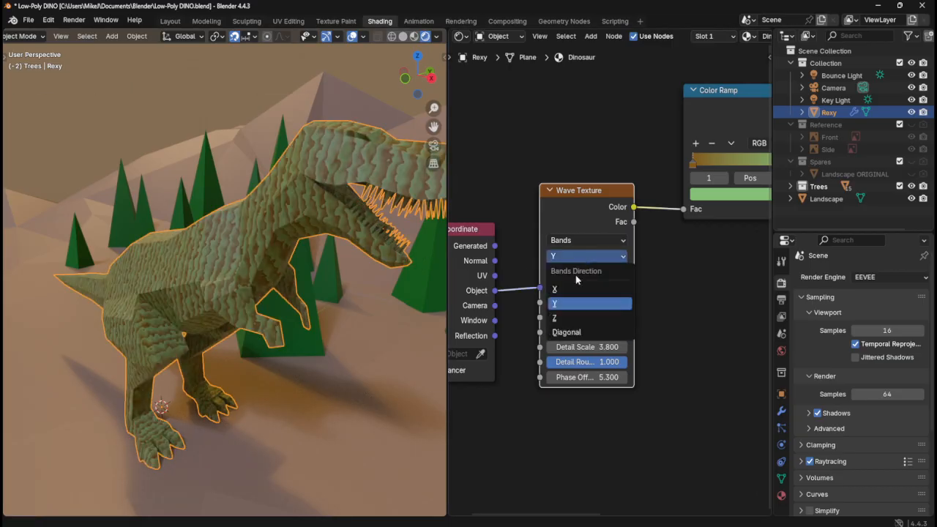
{"action": "left_click", "coordinate": [559, 316]}
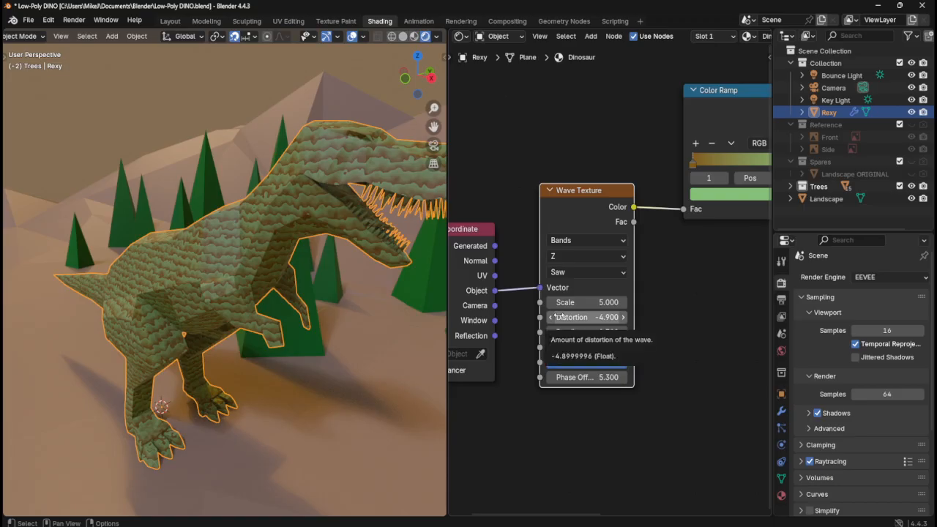
- Set the Wave Texture's bands direction to X and inspect the dinosaur
{"action": "left_click", "coordinate": [570, 265]}
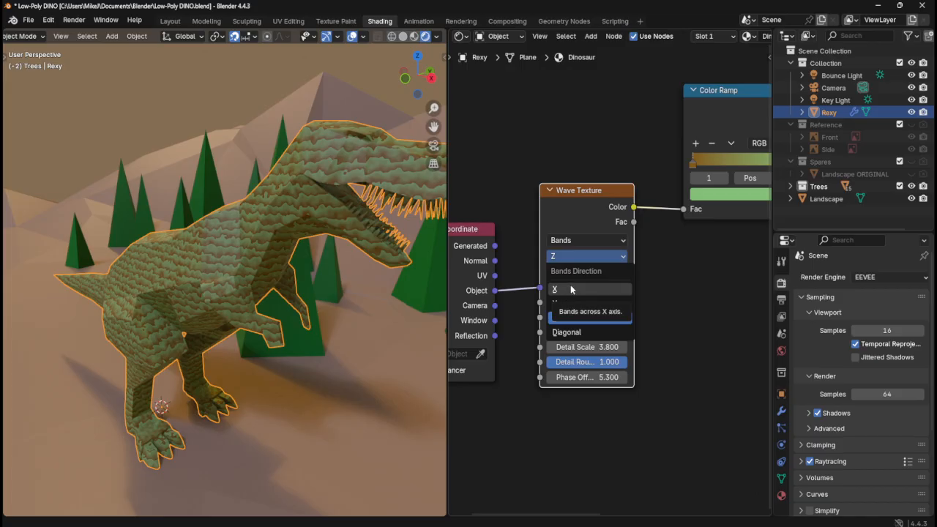
{"action": "left_click", "coordinate": [569, 289]}
{"action": "left_click", "coordinate": [590, 259]}
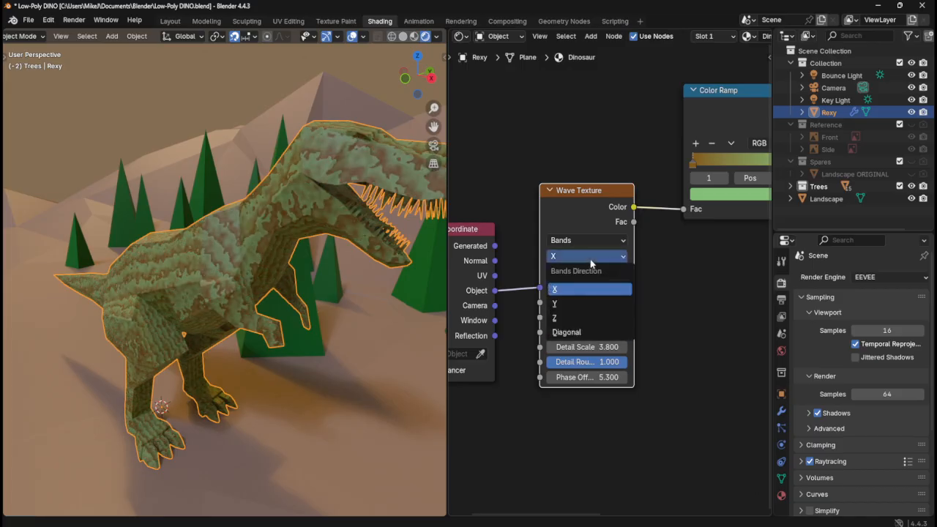
{"action": "left_click", "coordinate": [577, 288]}
{"action": "middle_click_drag", "start_coordinate": [297, 309], "coordinate": [198, 311]}
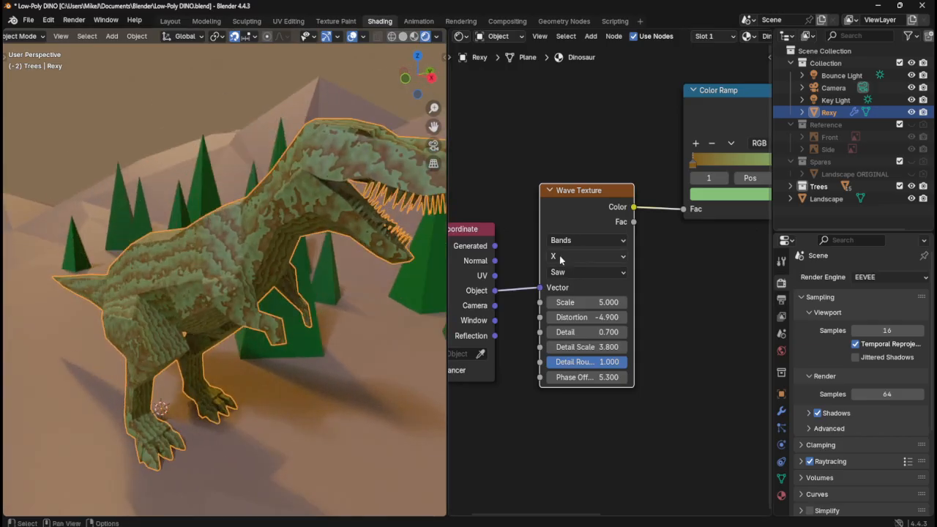
- Try the Sine and Triangle wave profiles on the Wave Texture and return it to Saw
{"action": "left_click", "coordinate": [560, 258]}
{"action": "left_click", "coordinate": [612, 265]}
{"action": "left_click", "coordinate": [613, 272]}
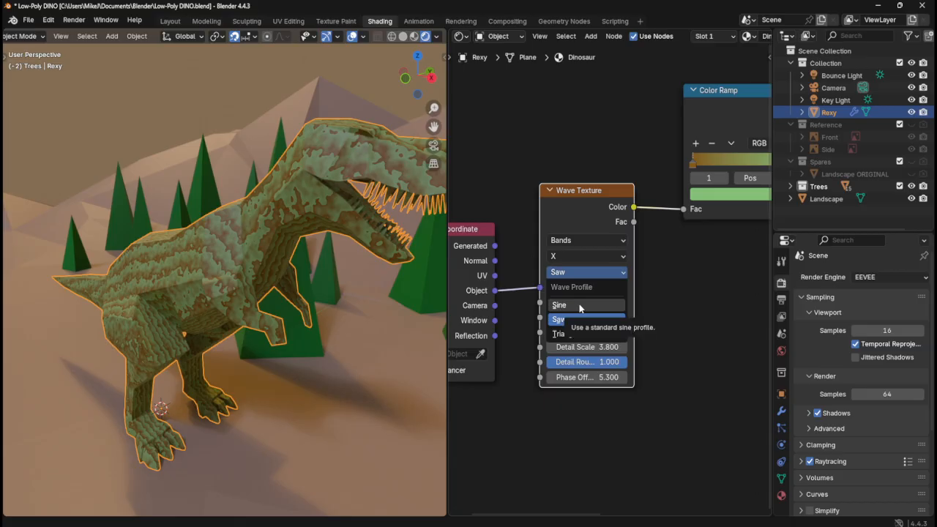
{"action": "left_click", "coordinate": [579, 305]}
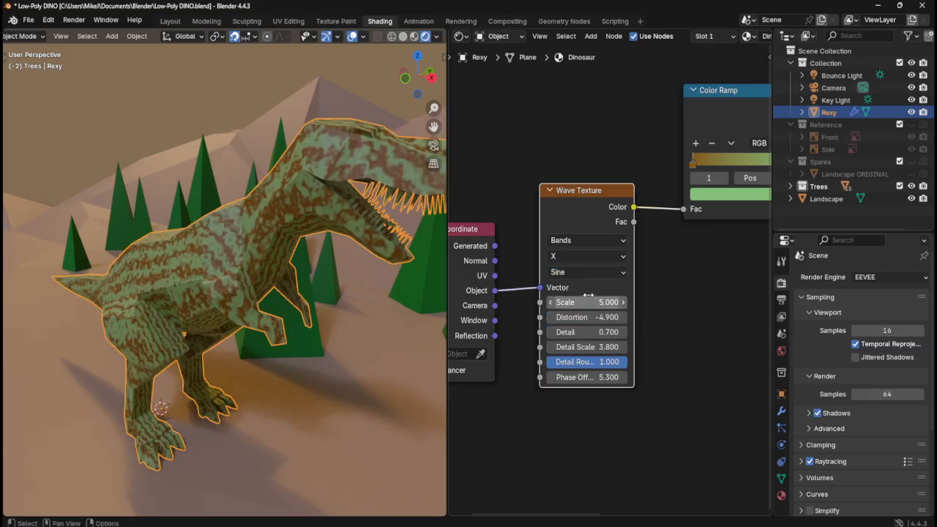
{"action": "left_click", "coordinate": [570, 272]}
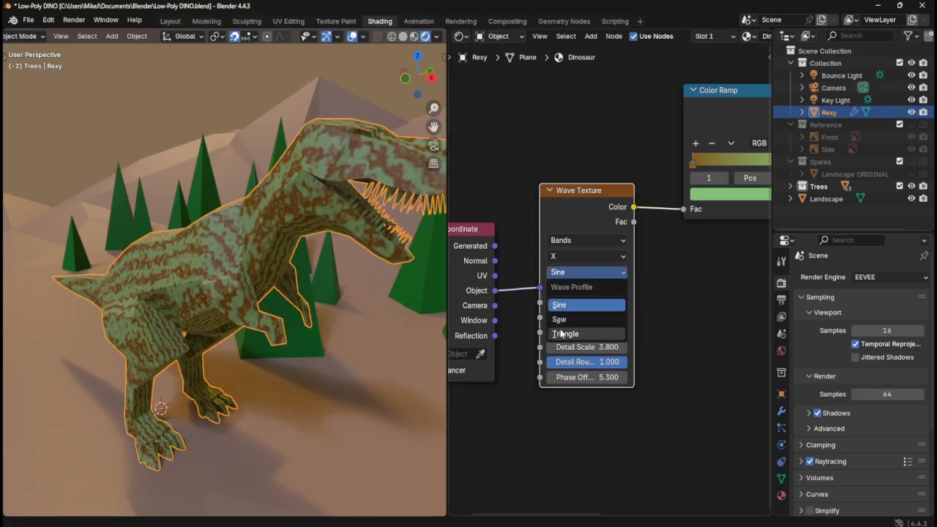
{"action": "left_click", "coordinate": [561, 333]}
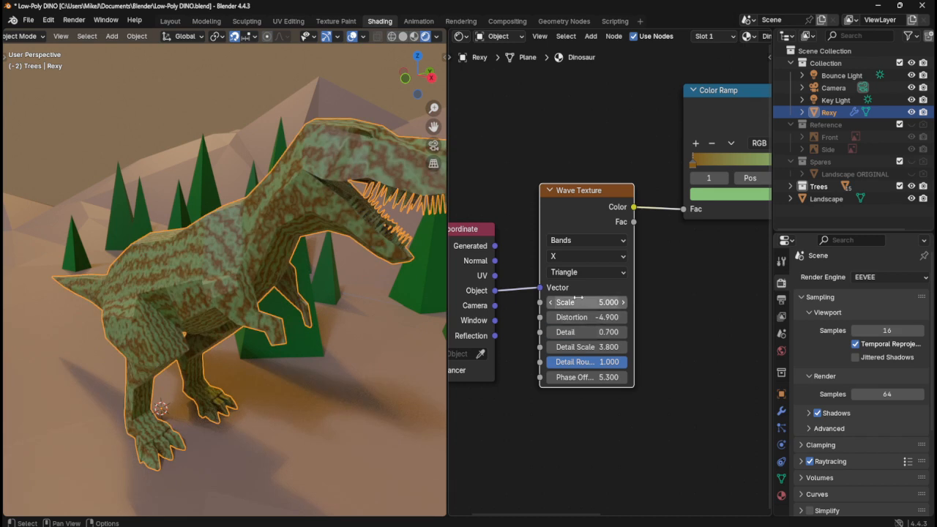
{"action": "left_click", "coordinate": [595, 271]}
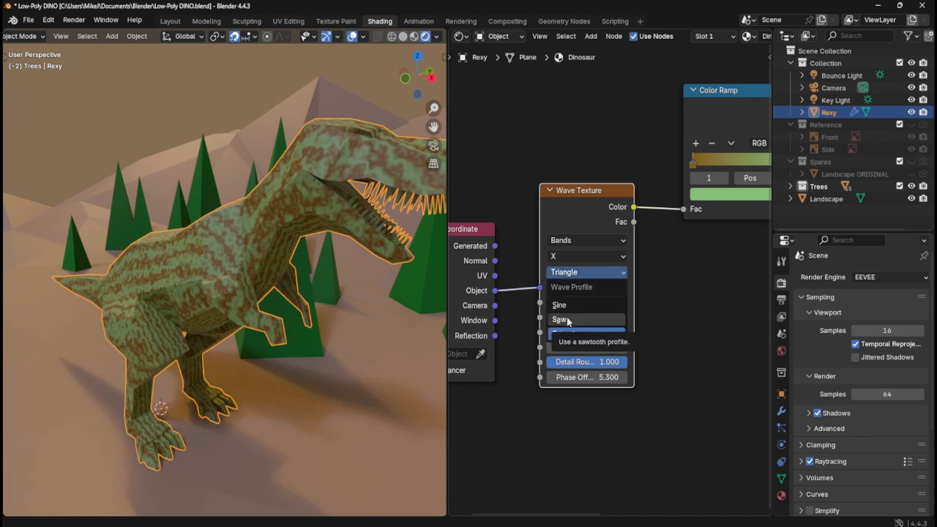
{"action": "left_click", "coordinate": [568, 319]}
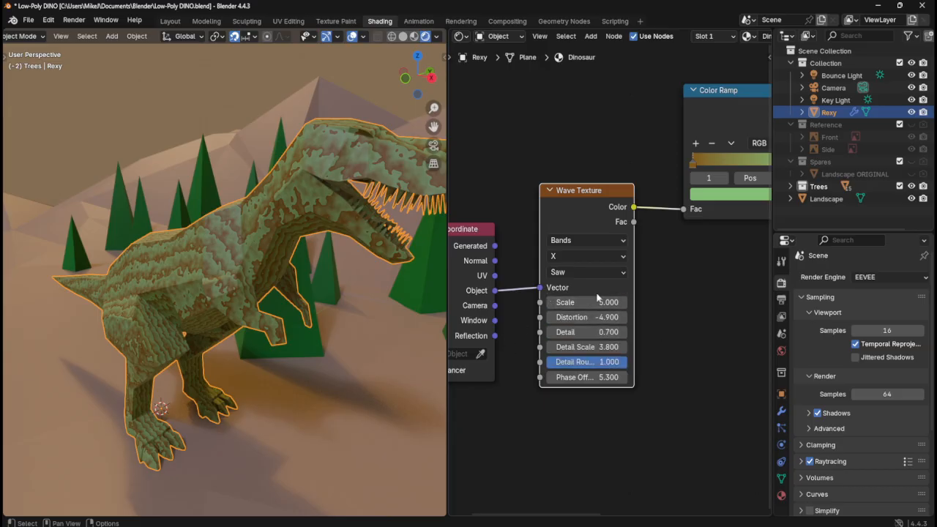
- Set the Wave Texture's Scale to 6.3, Distortion to 5.1, Detail to 0.8 and Detail Scale to 3.2
{"action": "left_click_drag", "start_coordinate": [586, 303], "coordinate": [606, 347]}
{"action": "key", "text": "Escape"}
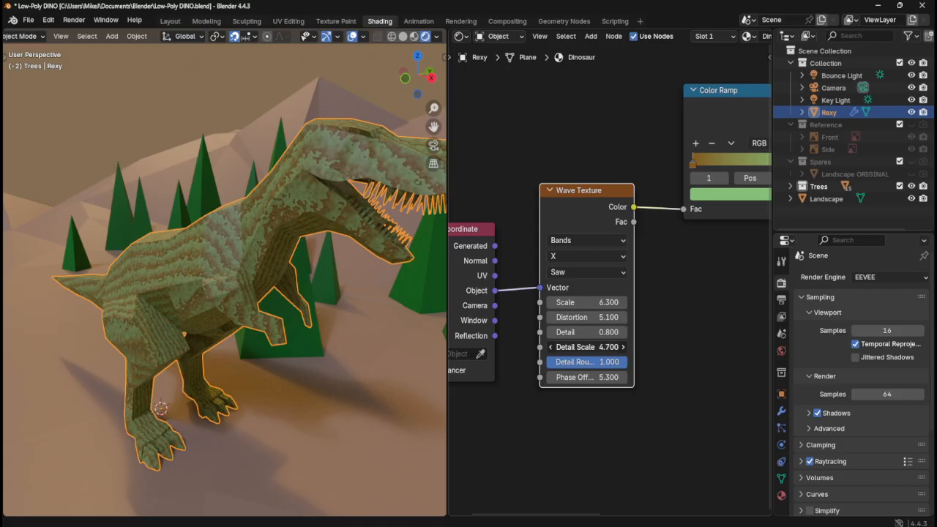
{"action": "left_click_drag", "start_coordinate": [607, 347], "coordinate": [604, 347]}
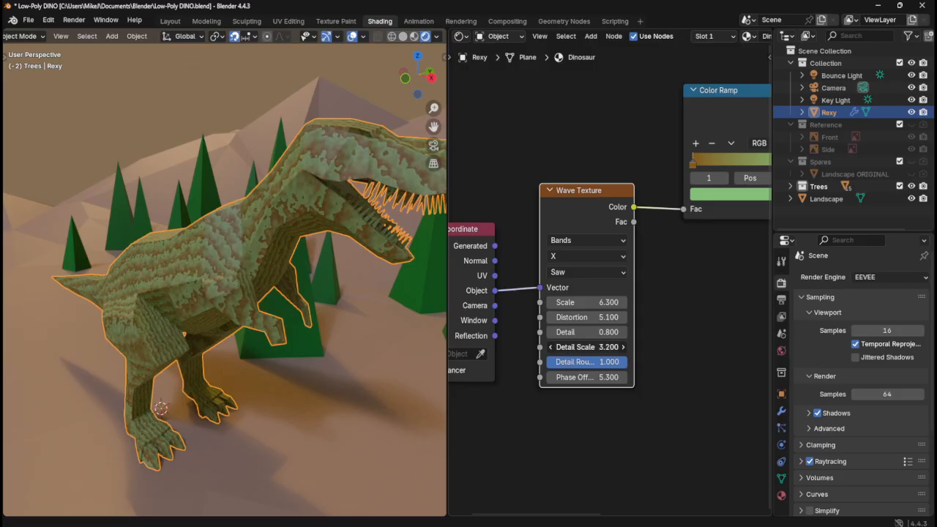
{"action": "mouse_move", "coordinate": [197, 300]}
{"action": "middle_mouse_down"}
{"action": "mouse_move", "coordinate": [245, 299]}
{"action": "mouse_move", "coordinate": [192, 307]}
{"action": "middle_mouse_up"}
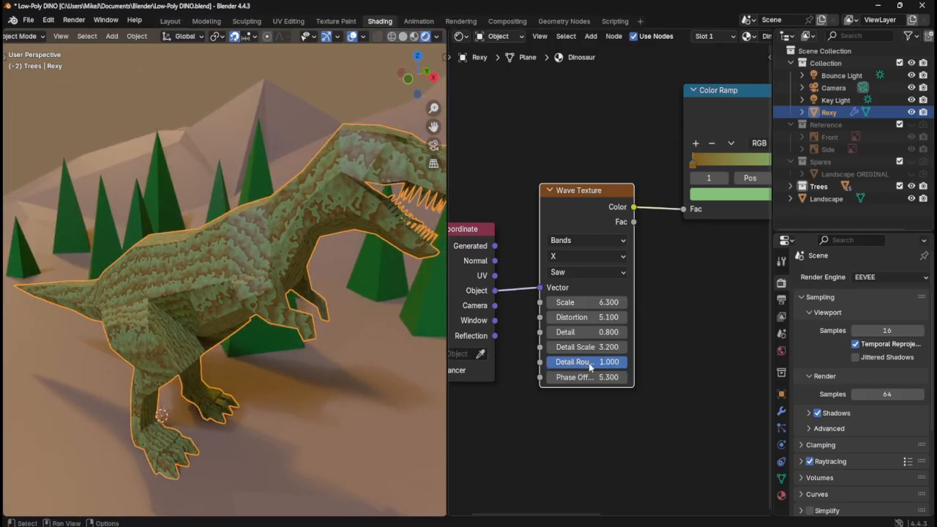
- Try other Detail Roughness values, restore it to 1, and set the Wave Texture's Phase Offset to 19
{"action": "mouse_move", "coordinate": [589, 367]}
{"action": "left_mouse_down"}
{"action": "mouse_move", "coordinate": [512, 367]}
{"action": "mouse_move", "coordinate": [590, 367]}
{"action": "left_mouse_up"}
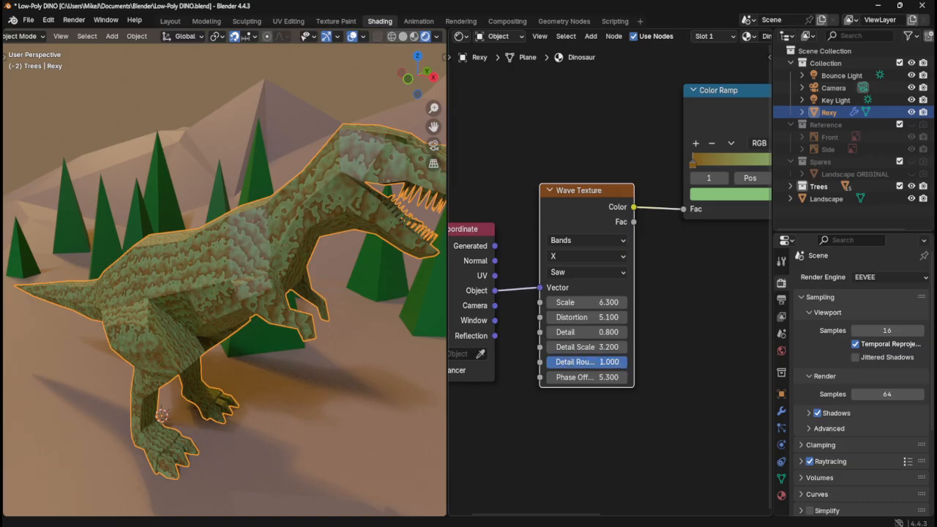
{"action": "left_click_drag", "start_coordinate": [604, 377], "coordinate": [799, 377]}
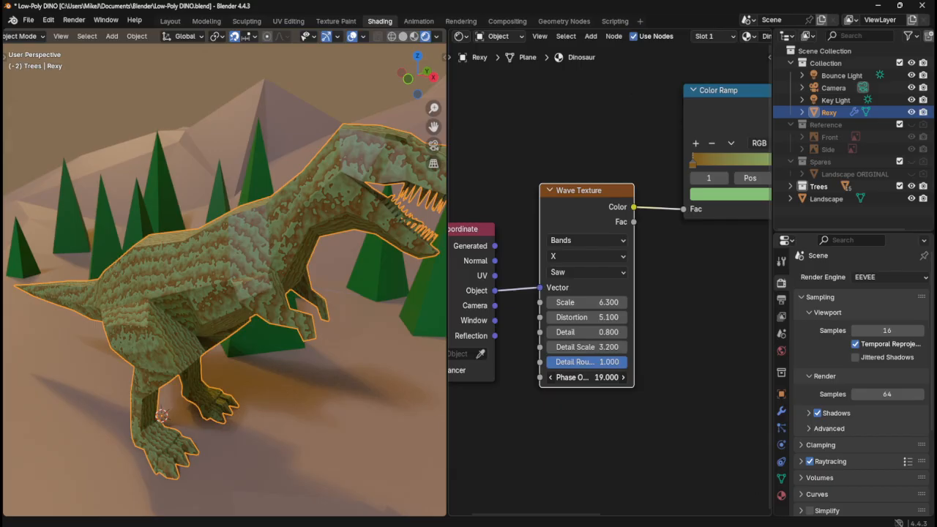
{"action": "middle_click_drag", "start_coordinate": [342, 334], "coordinate": [260, 329]}
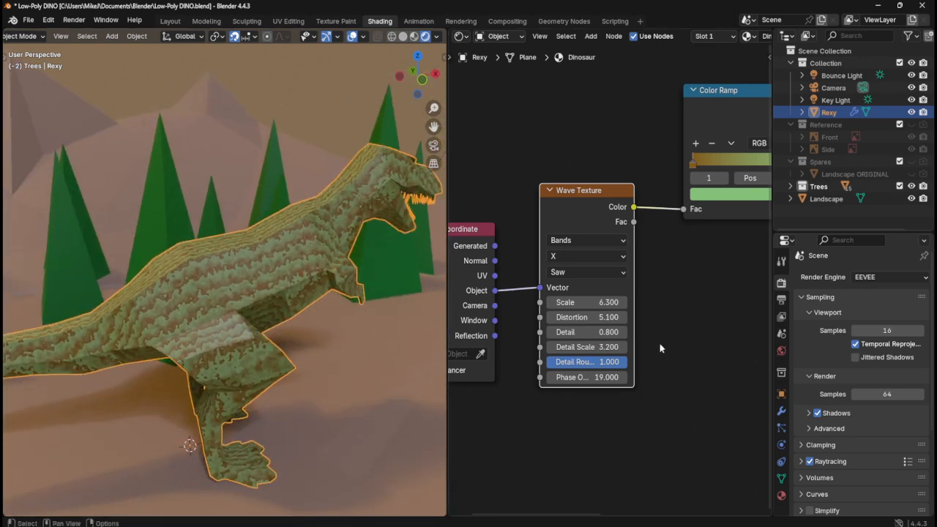
- Try the Z bands direction on the Wave Texture and set it to Y
{"action": "left_click", "coordinate": [598, 259]}
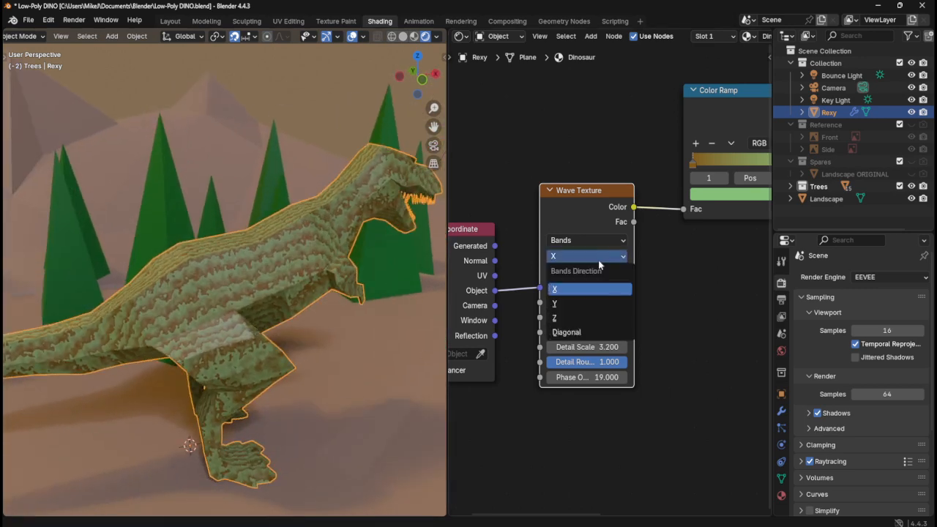
{"action": "left_click", "coordinate": [573, 317]}
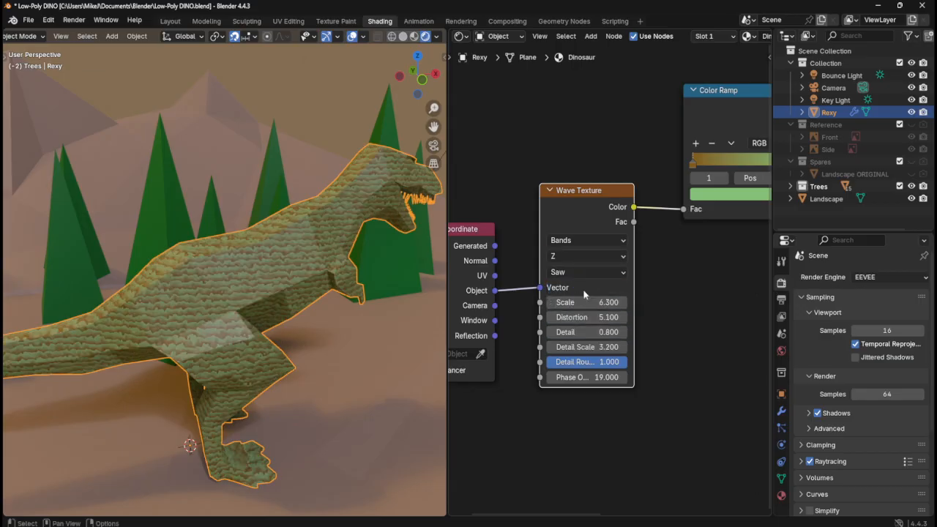
{"action": "left_click", "coordinate": [607, 257]}
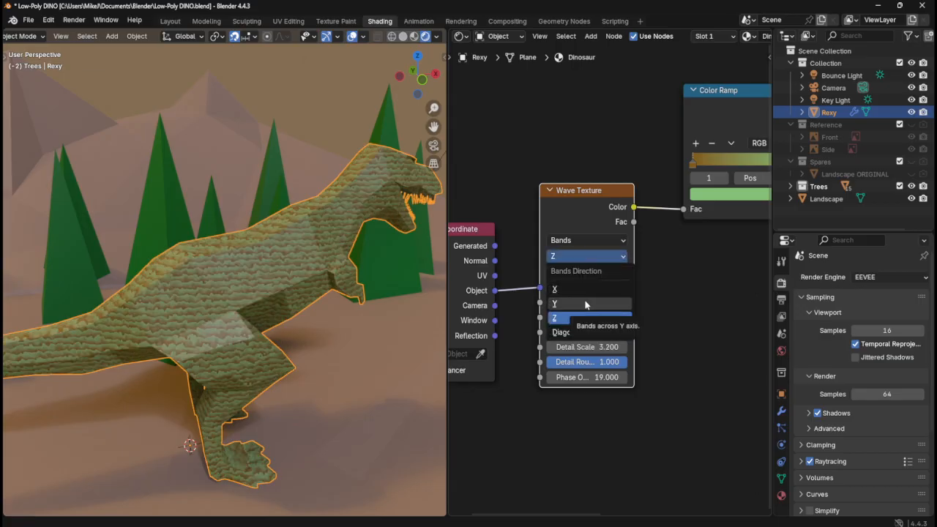
{"action": "left_click", "coordinate": [586, 305]}
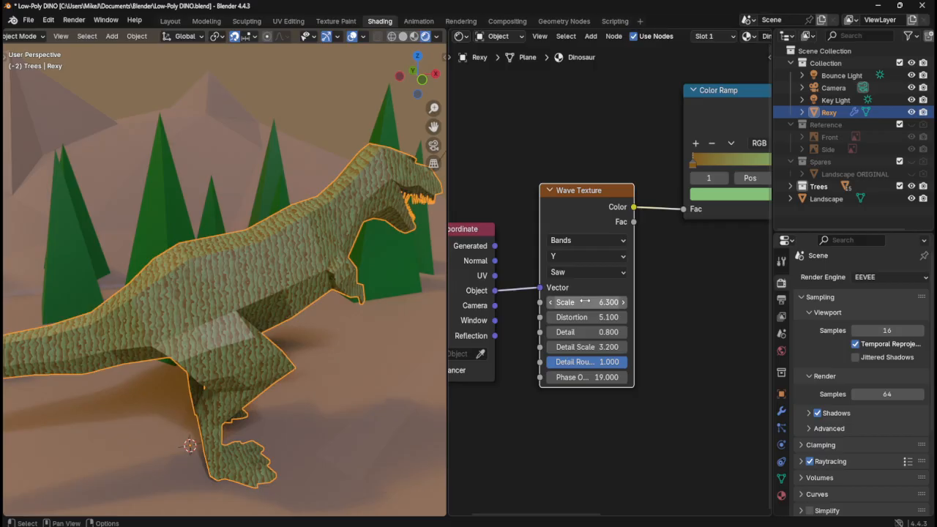
{"action": "mouse_move", "coordinate": [384, 281]}
{"action": "middle_mouse_down"}
{"action": "mouse_move", "coordinate": [300, 291]}
{"action": "mouse_move", "coordinate": [381, 288]}
{"action": "middle_mouse_up"}
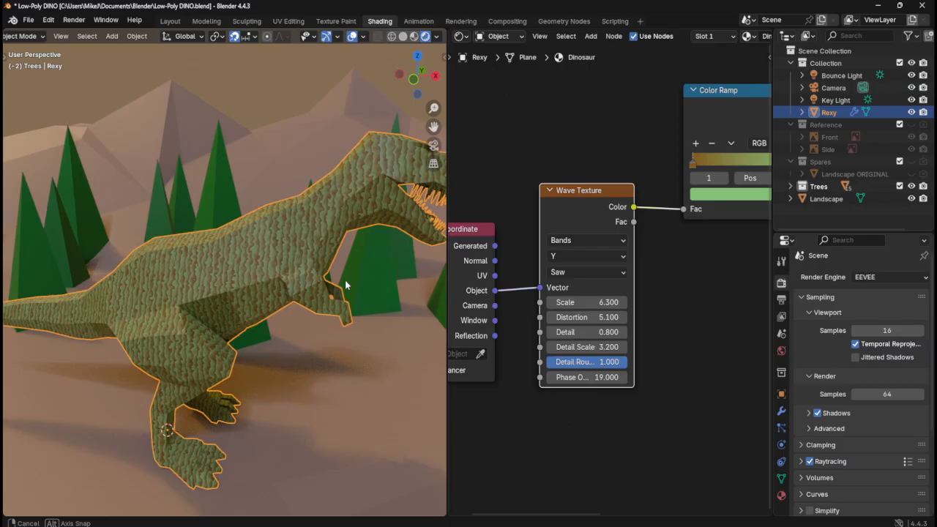
- Try the Sine wave profile with the Y bands and switch the Wave Texture back to Saw
{"action": "left_click", "coordinate": [575, 272]}
{"action": "left_click", "coordinate": [569, 300]}
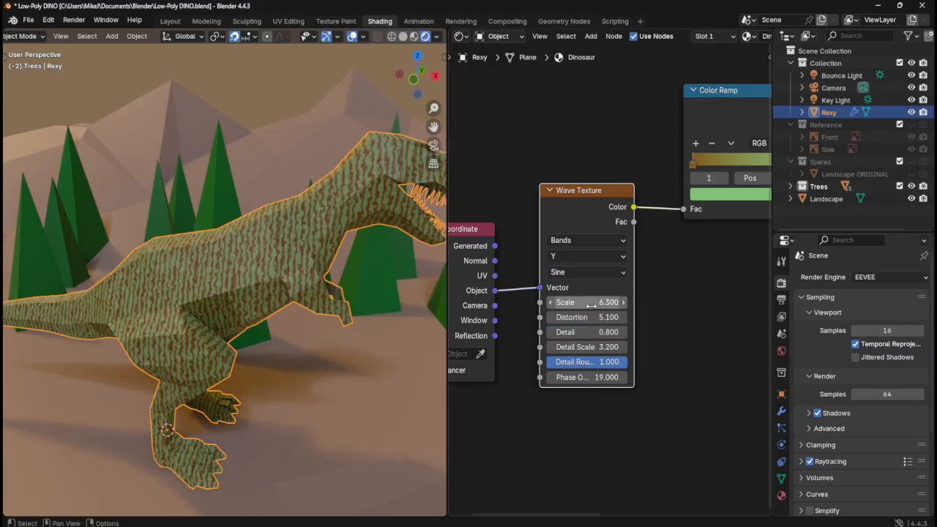
{"action": "left_click", "coordinate": [592, 275]}
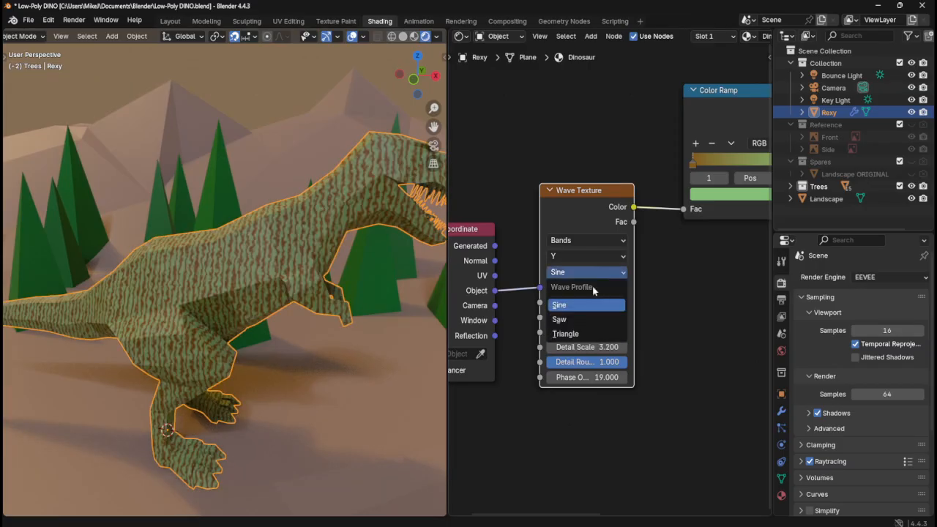
{"action": "left_click", "coordinate": [575, 320]}
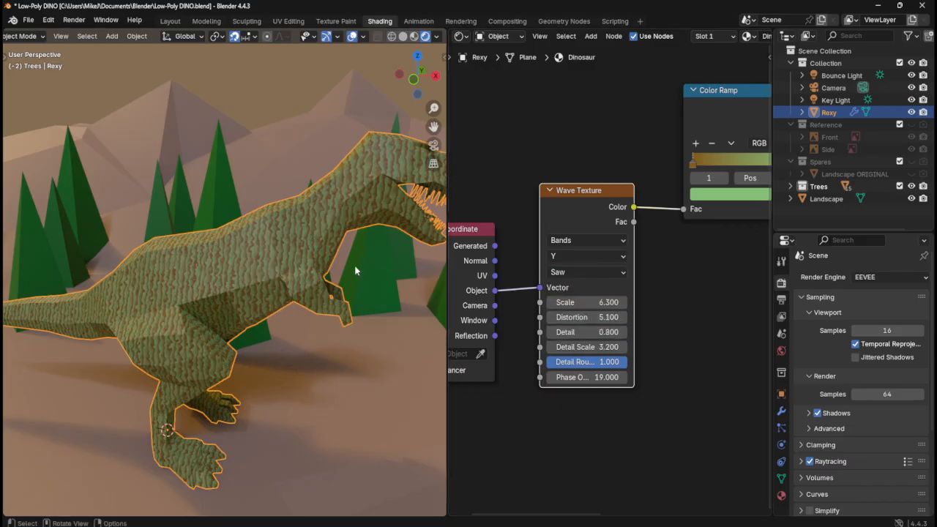
{"action": "mouse_move", "coordinate": [240, 272]}
{"action": "middle_mouse_down"}
{"action": "mouse_move", "coordinate": [366, 247]}
{"action": "mouse_move", "coordinate": [241, 268]}
{"action": "middle_mouse_up"}
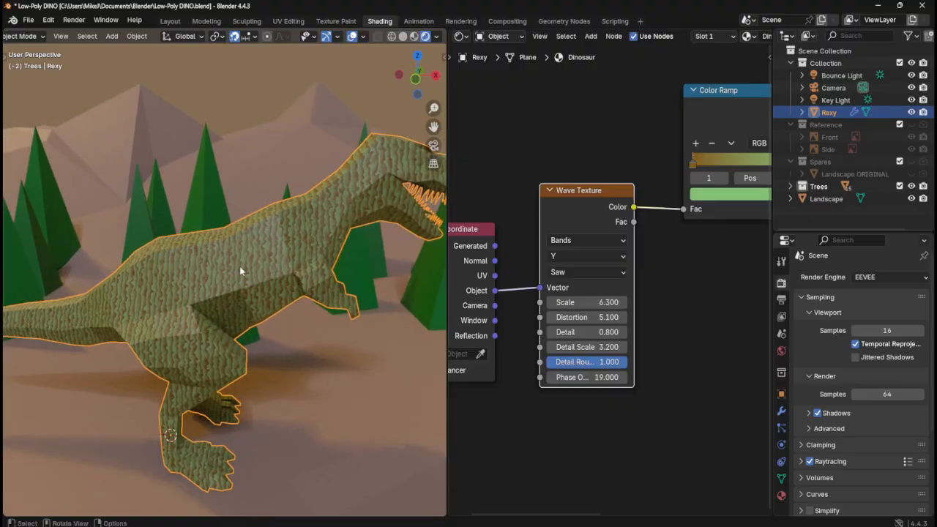
- Try Wave Texture Scale values of 4.5 and 8.5 on the dinosaur
{"action": "left_click", "coordinate": [578, 302]}
{"action": "type", "text": "4.5"}
{"action": "key", "text": "Return"}
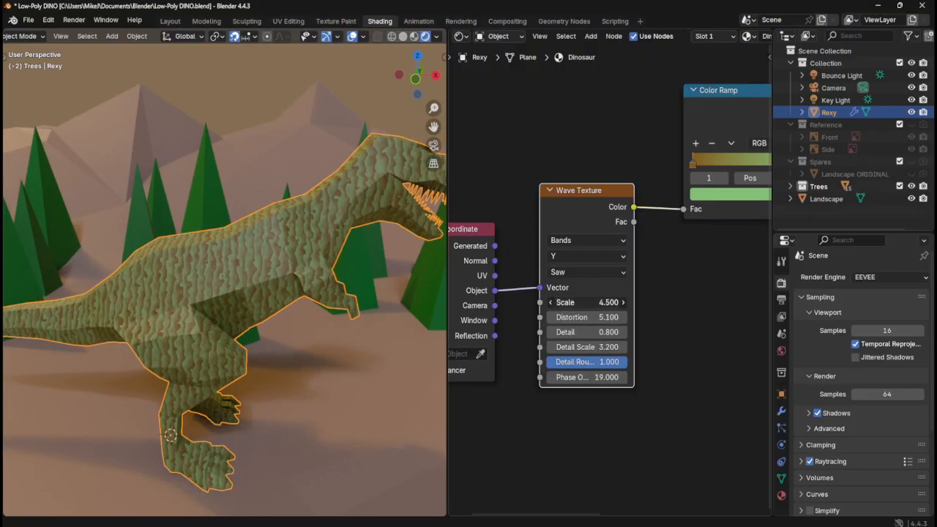
{"action": "left_click_drag", "start_coordinate": [586, 302], "coordinate": [643, 320]}
{"action": "key", "text": "ctrl+z"}
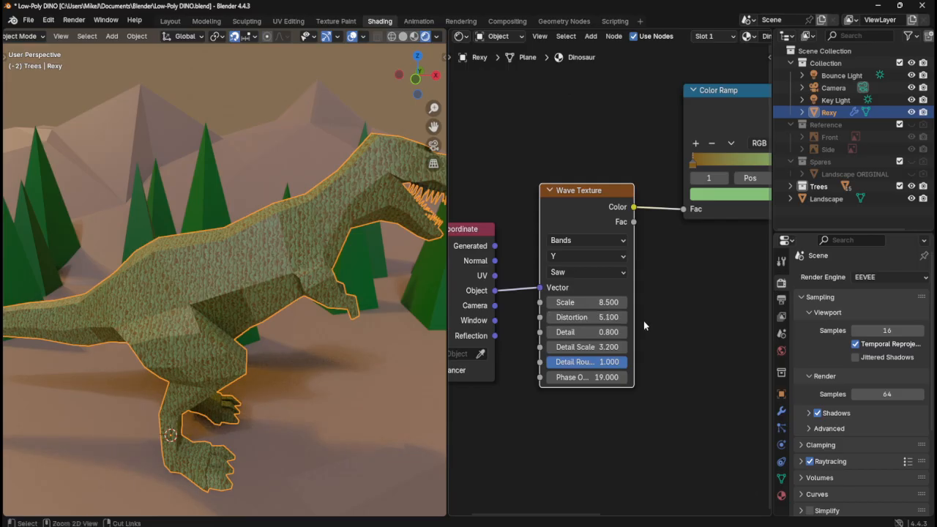
- Set the Wave Texture's Detail to 0.6, Detail Scale to -5 and Phase Offset to 18.3
{"action": "left_click_drag", "start_coordinate": [605, 332], "coordinate": [466, 346]}
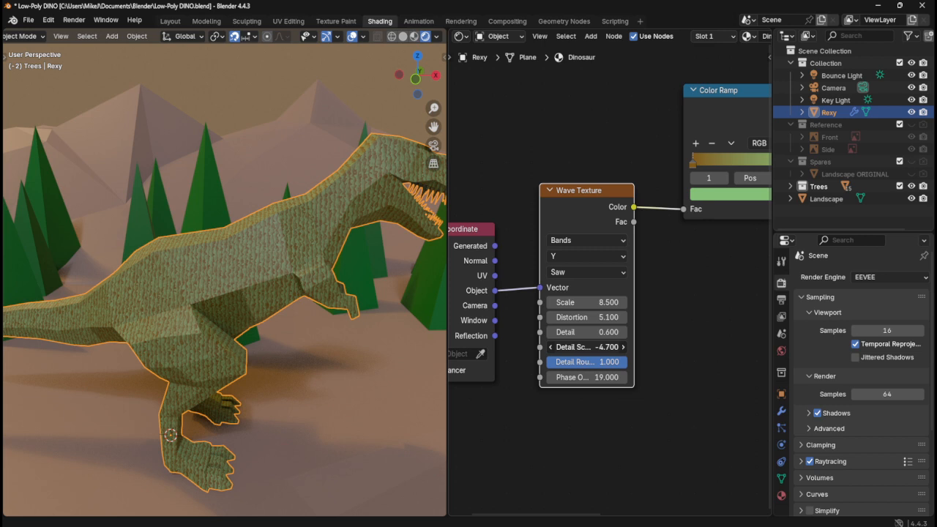
{"action": "left_click_drag", "start_coordinate": [466, 347], "coordinate": [461, 347]}
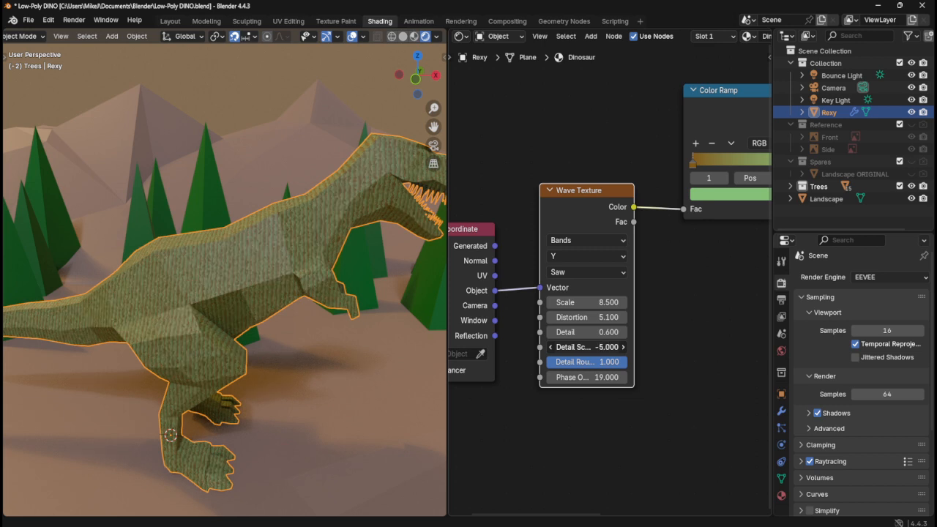
{"action": "left_click_drag", "start_coordinate": [622, 362], "coordinate": [603, 377]}
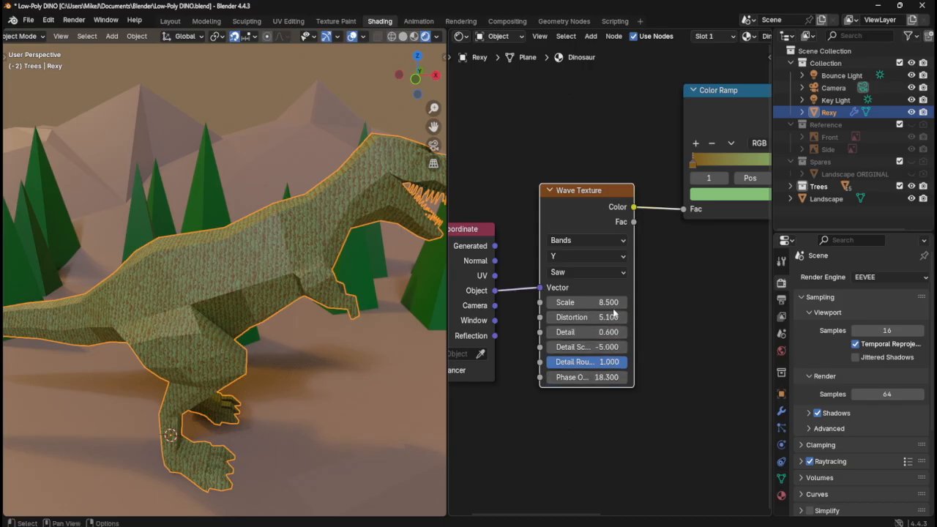
- Set the Wave Texture's Scale to 5.2, inspect the dinosaur and save the file
{"action": "mouse_move", "coordinate": [586, 302]}
{"action": "left_mouse_down"}
{"action": "mouse_move", "coordinate": [608, 302]}
{"action": "mouse_move", "coordinate": [549, 302]}
{"action": "mouse_move", "coordinate": [572, 302]}
{"action": "left_mouse_up"}
{"action": "middle_click_drag", "start_coordinate": [322, 278], "coordinate": [227, 276]}
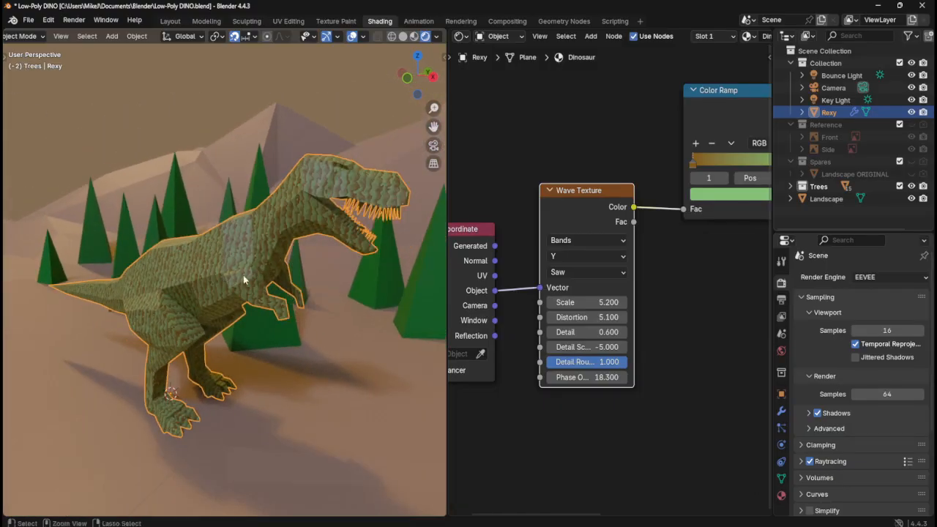
{"action": "key", "text": "ctrl+s"}
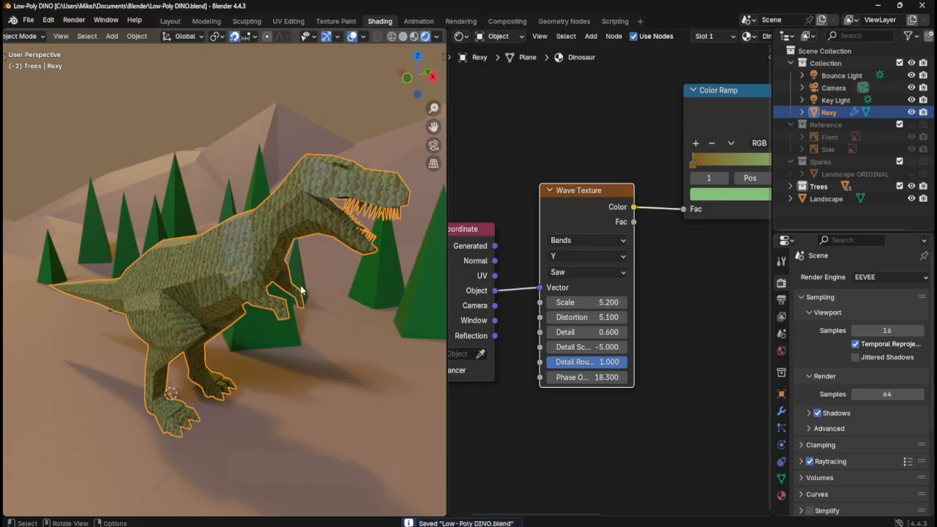
- Compare the X bands direction on the dinosaur and return the Wave Texture to Y
{"action": "left_click", "coordinate": [589, 257]}
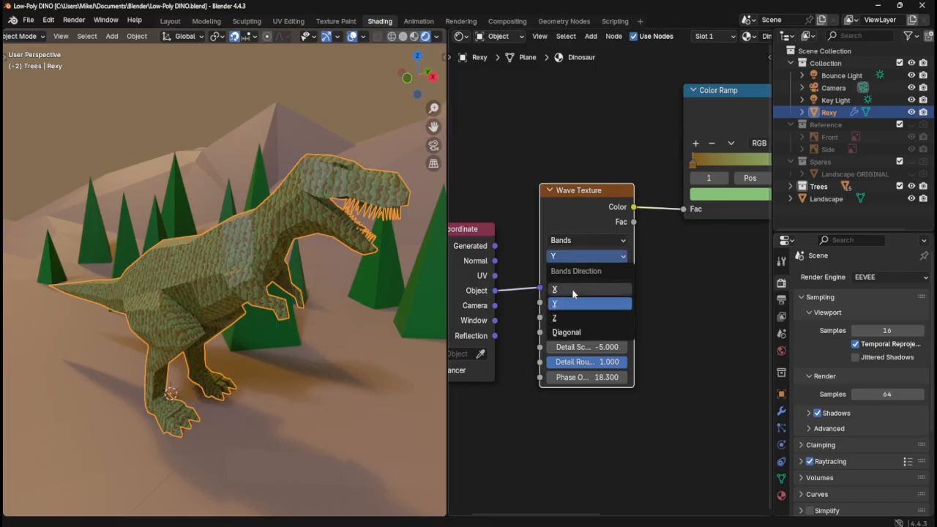
{"action": "left_click", "coordinate": [573, 290]}
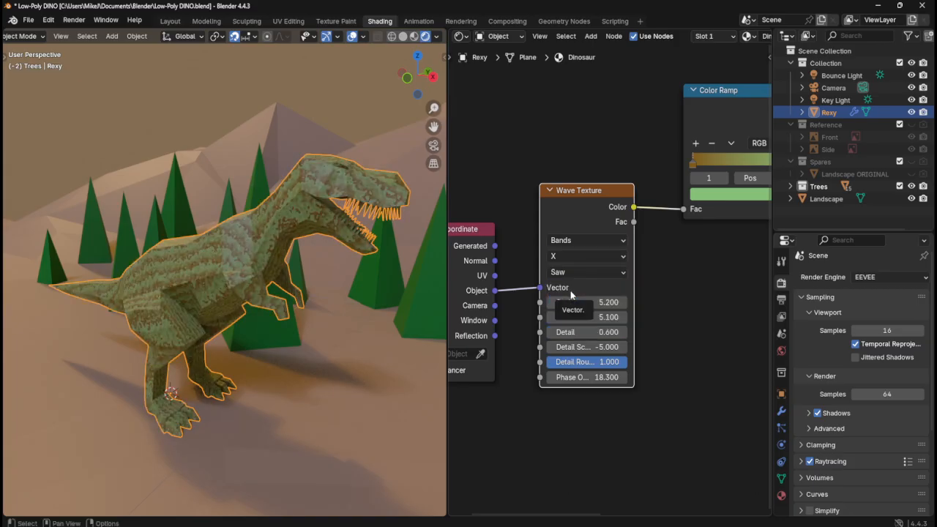
{"action": "left_click", "coordinate": [603, 257]}
{"action": "left_click", "coordinate": [585, 303]}
{"action": "middle_click_drag", "start_coordinate": [182, 335], "coordinate": [256, 347]}
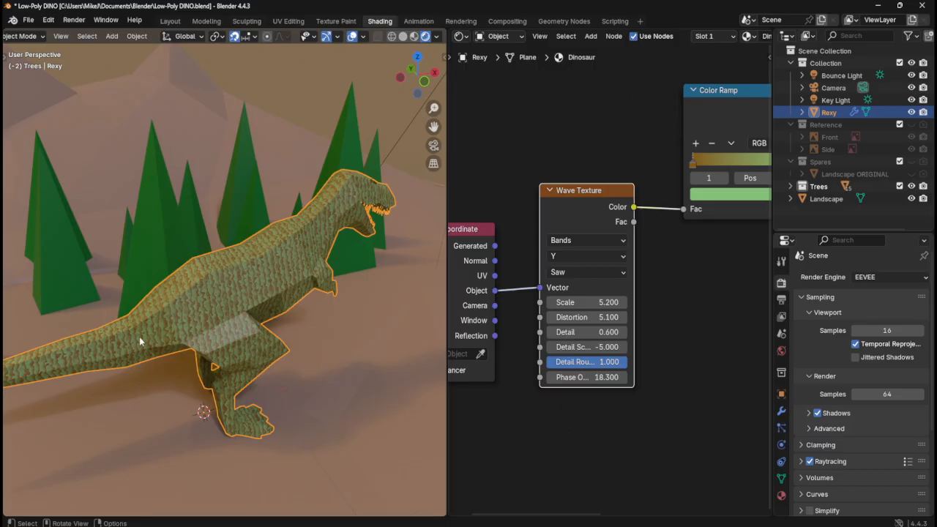
{"action": "middle_click_drag", "start_coordinate": [139, 337], "coordinate": [212, 285]}
- Save the Low-Poly DINO file with the Y-direction Saw bands pattern on the dinosaur
{"action": "key", "text": "ctrl+s"}
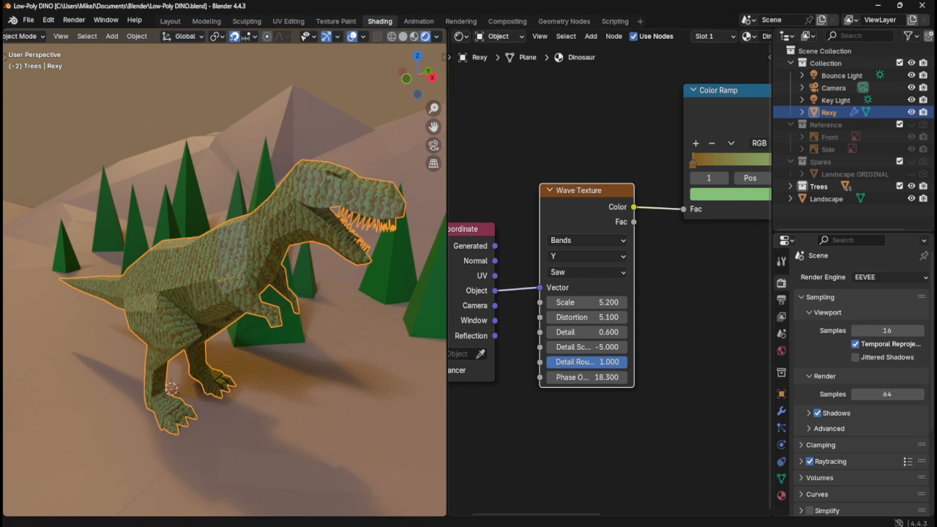
{"action": "middle_click_drag", "start_coordinate": [310, 325], "coordinate": [325, 306]}
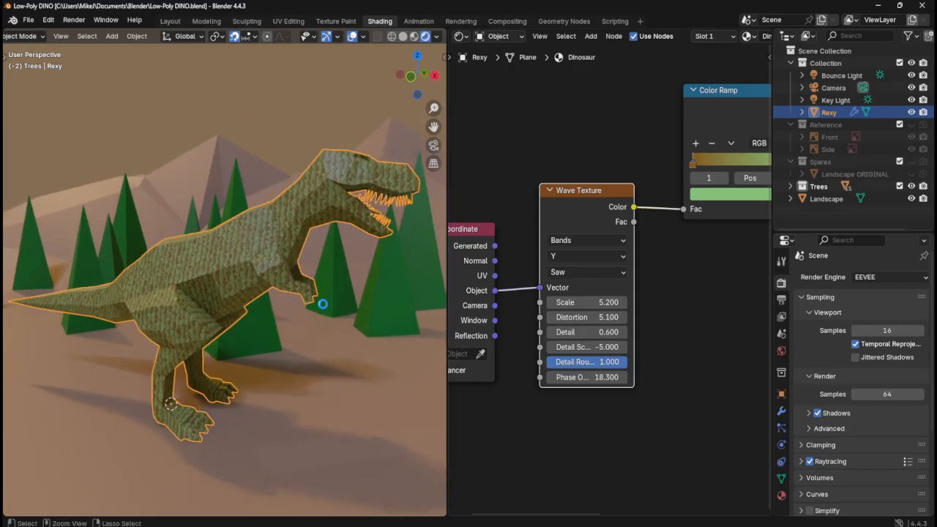
{"action": "key", "text": "ctrl+s"}
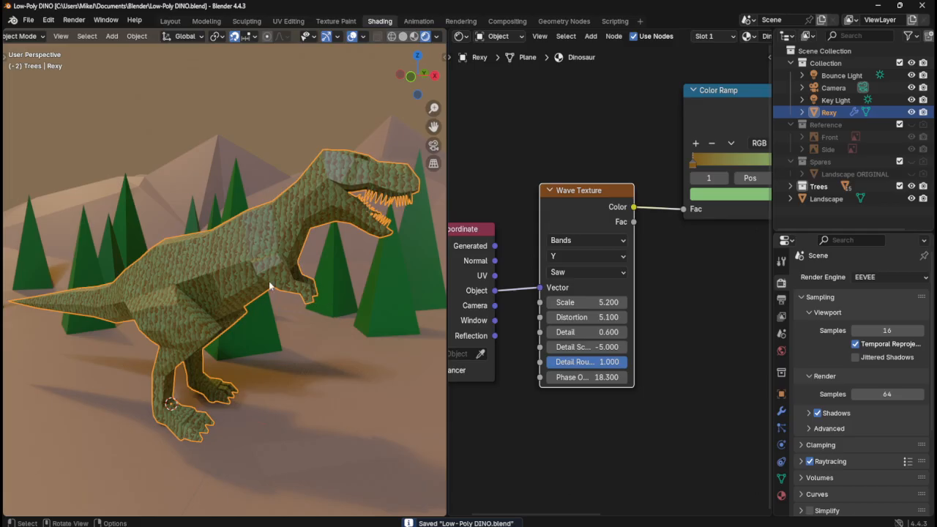
{"action": "scroll", "coordinate": [676, 243], "scroll_direction": "right", "scroll_amount": 3, "text": "ctrl"}
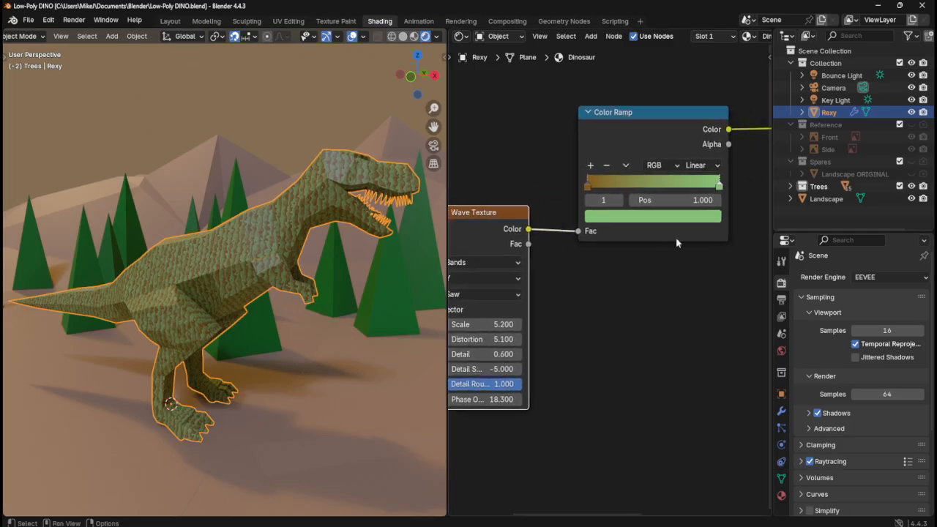
- Fine-tune the Color Ramp's green end stop to a soft light green, checking the result on the dinosaur
{"action": "left_click", "coordinate": [696, 221]}
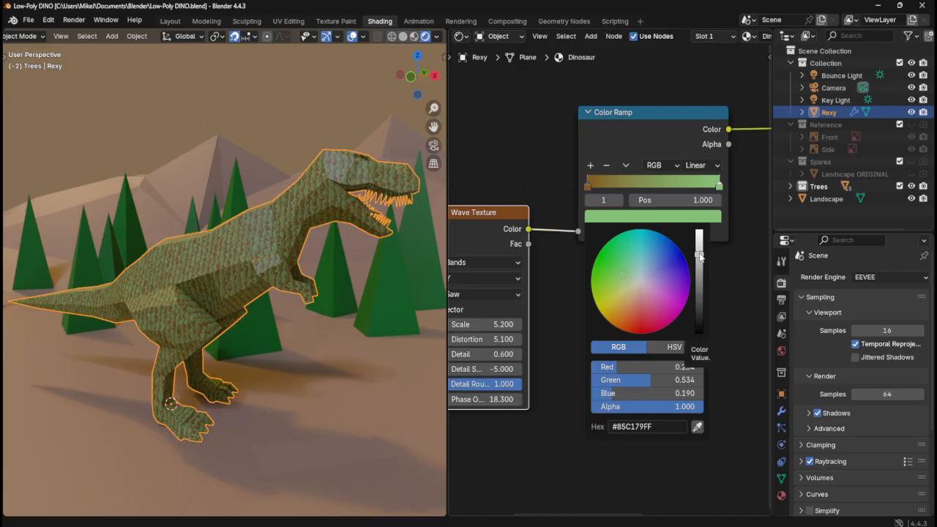
{"action": "left_click_drag", "start_coordinate": [699, 256], "coordinate": [700, 271]}
{"action": "left_click_drag", "start_coordinate": [699, 260], "coordinate": [699, 256]}
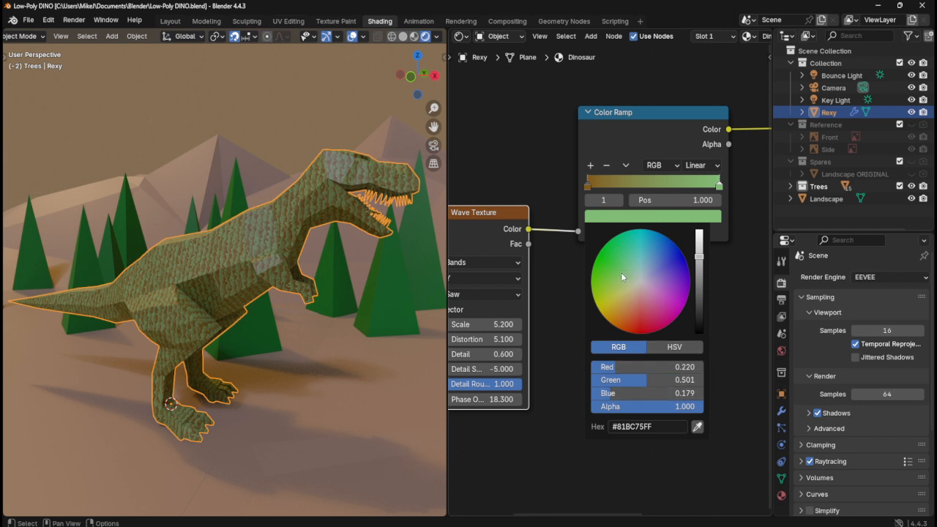
{"action": "mouse_move", "coordinate": [688, 406]}
{"action": "left_mouse_down"}
{"action": "mouse_move", "coordinate": [592, 406]}
{"action": "mouse_move", "coordinate": [701, 406]}
{"action": "left_mouse_up"}
{"action": "mouse_move", "coordinate": [622, 277]}
{"action": "left_mouse_down"}
{"action": "mouse_move", "coordinate": [604, 281]}
{"action": "mouse_move", "coordinate": [618, 279]}
{"action": "left_mouse_up"}
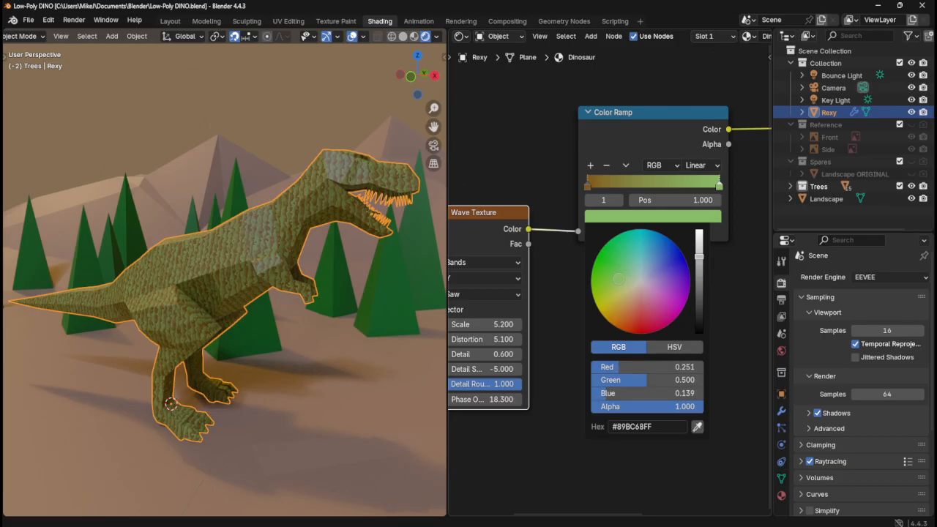
{"action": "left_click_drag", "start_coordinate": [618, 278], "coordinate": [617, 281]}
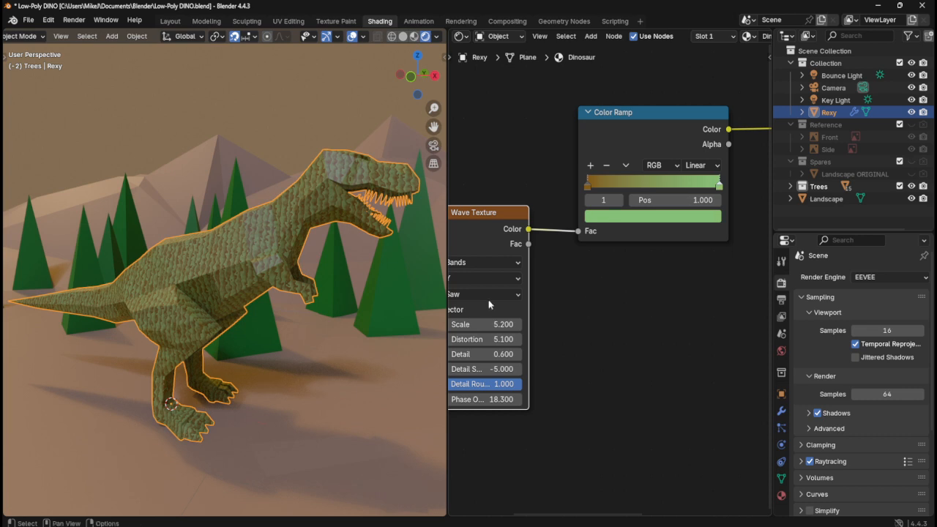
{"action": "middle_click_drag", "start_coordinate": [380, 285], "coordinate": [404, 274]}
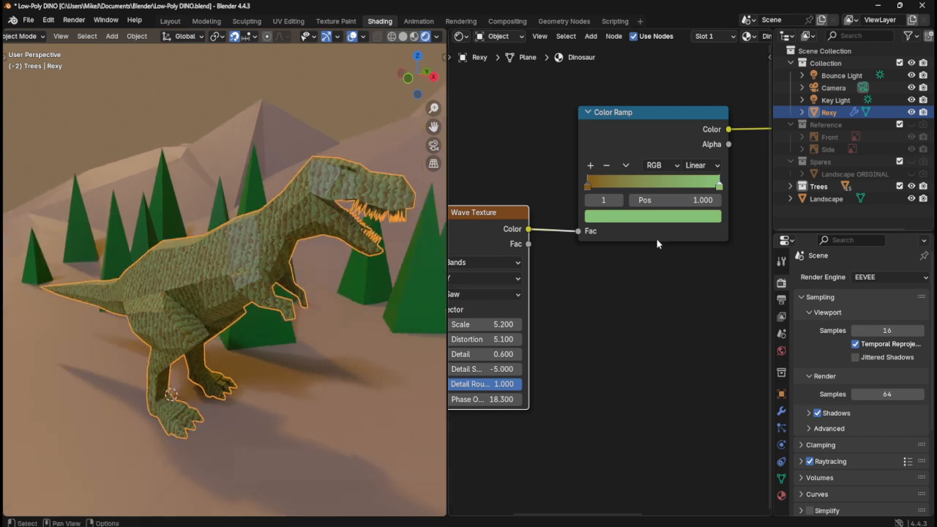
{"action": "left_click", "coordinate": [652, 216]}
{"action": "left_click_drag", "start_coordinate": [624, 277], "coordinate": [624, 271]}
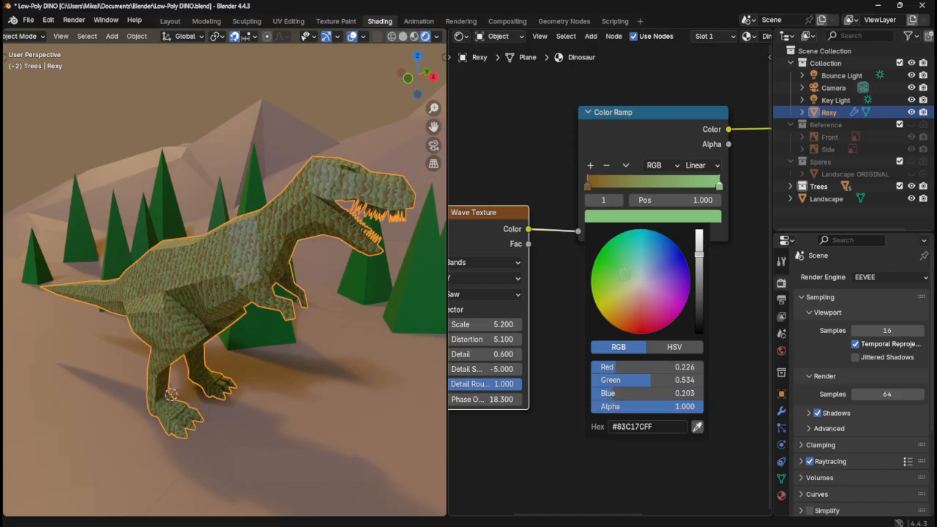
{"action": "left_click_drag", "start_coordinate": [624, 273], "coordinate": [622, 276]}
{"action": "left_click_drag", "start_coordinate": [622, 274], "coordinate": [621, 275]}
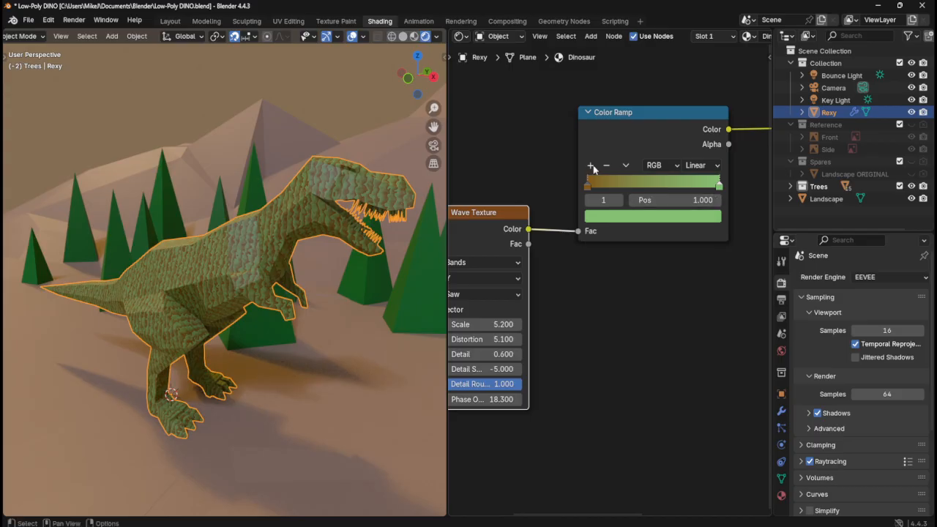
- Add a third stop halfway along the Color Ramp and save the file
{"action": "left_click", "coordinate": [591, 165]}
{"action": "key", "text": "ctrl+s"}
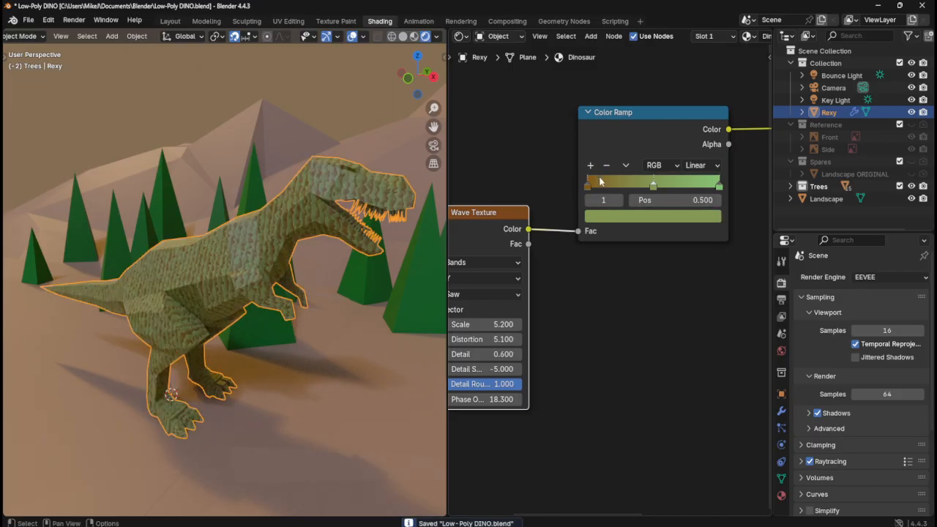
{"action": "scroll", "coordinate": [261, 227], "scroll_direction": "up", "scroll_amount": 4}
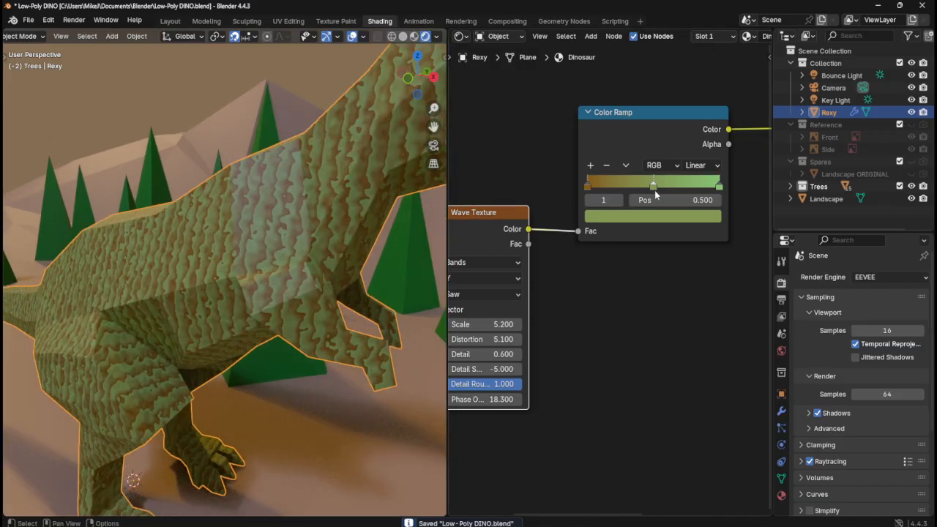
- Colour the Color Ramp's middle stop brick red (#9A4633) and set its position to 0.260
{"action": "left_click", "coordinate": [653, 188]}
{"action": "left_click", "coordinate": [653, 217]}
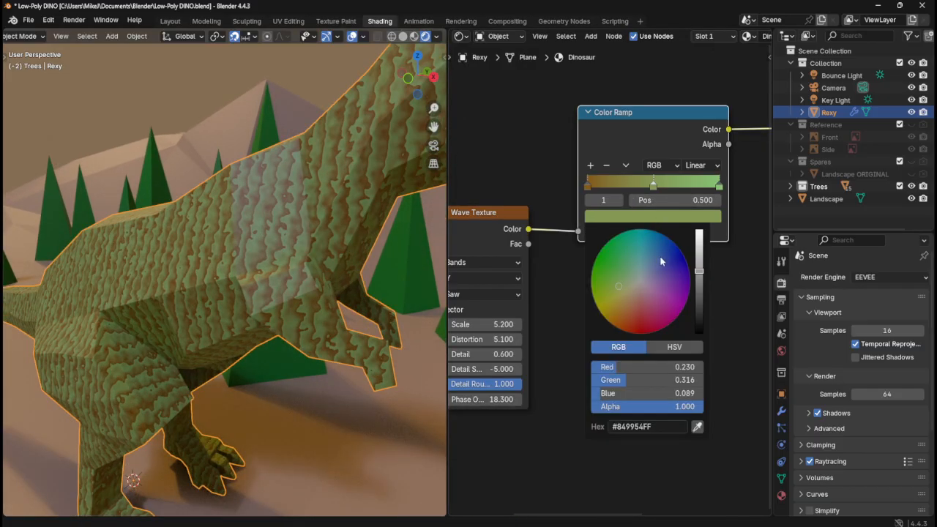
{"action": "mouse_move", "coordinate": [661, 262]}
{"action": "left_mouse_down"}
{"action": "mouse_move", "coordinate": [669, 251]}
{"action": "mouse_move", "coordinate": [660, 283]}
{"action": "mouse_move", "coordinate": [659, 272]}
{"action": "mouse_move", "coordinate": [607, 307]}
{"action": "mouse_move", "coordinate": [627, 297]}
{"action": "mouse_move", "coordinate": [599, 296]}
{"action": "mouse_move", "coordinate": [634, 316]}
{"action": "left_mouse_up"}
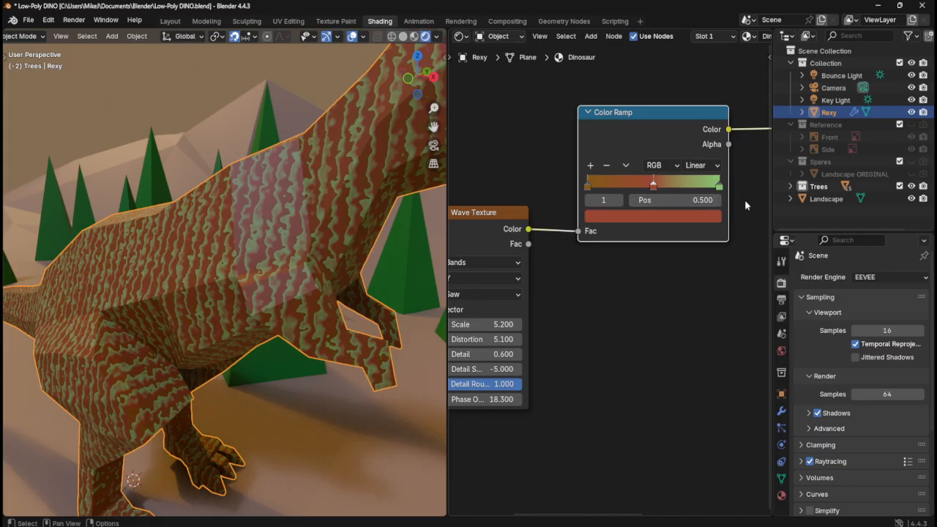
{"action": "mouse_move", "coordinate": [702, 200]}
{"action": "left_mouse_down"}
{"action": "mouse_move", "coordinate": [820, 200]}
{"action": "mouse_move", "coordinate": [572, 199]}
{"action": "mouse_move", "coordinate": [697, 199]}
{"action": "mouse_move", "coordinate": [603, 200]}
{"action": "mouse_move", "coordinate": [640, 199]}
{"action": "left_mouse_up"}
- Change the middle stop to an olive brown around #765F18 and check the pattern on the dinosaur
{"action": "left_click", "coordinate": [653, 216]}
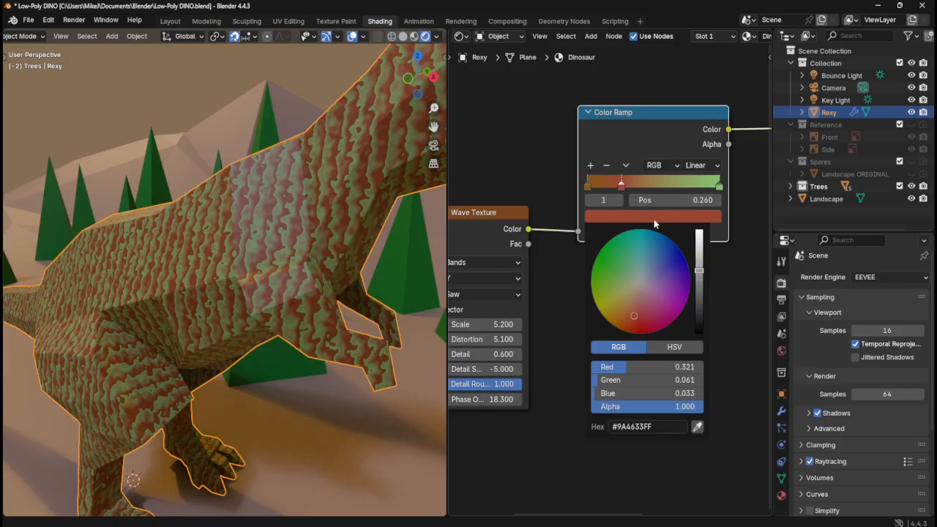
{"action": "mouse_move", "coordinate": [627, 293]}
{"action": "left_mouse_down"}
{"action": "mouse_move", "coordinate": [597, 307]}
{"action": "mouse_move", "coordinate": [613, 296]}
{"action": "mouse_move", "coordinate": [611, 311]}
{"action": "left_mouse_up"}
{"action": "mouse_move", "coordinate": [699, 272]}
{"action": "left_mouse_down"}
{"action": "mouse_move", "coordinate": [699, 296]}
{"action": "mouse_move", "coordinate": [700, 288]}
{"action": "left_mouse_up"}
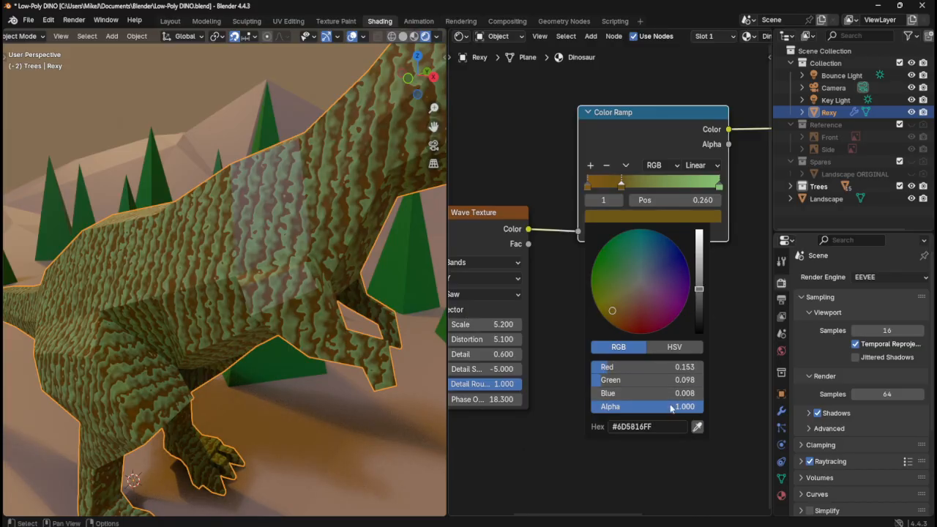
{"action": "mouse_move", "coordinate": [684, 406]}
{"action": "left_mouse_down"}
{"action": "mouse_move", "coordinate": [662, 406]}
{"action": "mouse_move", "coordinate": [684, 406]}
{"action": "left_mouse_up"}
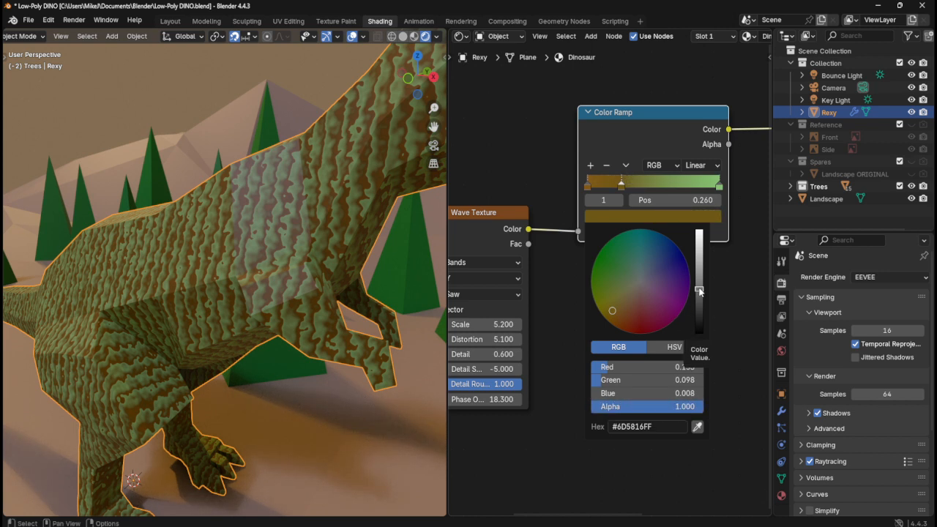
{"action": "left_click_drag", "start_coordinate": [699, 291], "coordinate": [699, 281]}
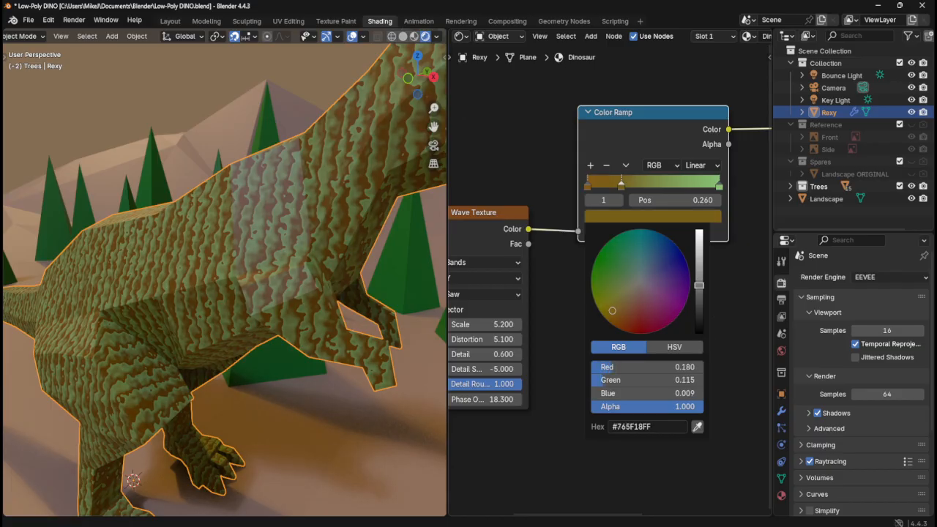
{"action": "middle_click_drag", "start_coordinate": [316, 274], "coordinate": [244, 275]}
{"action": "scroll", "coordinate": [242, 272], "scroll_direction": "down", "scroll_amount": 4}
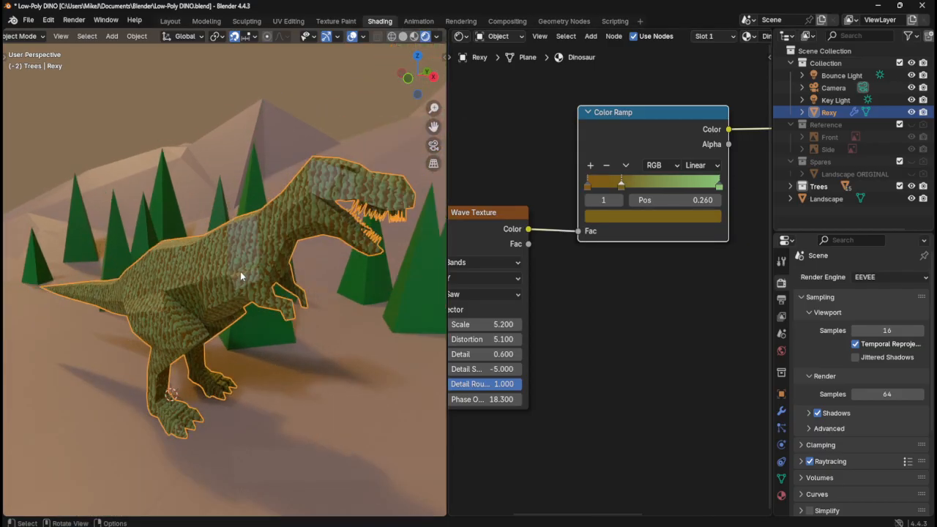
{"action": "scroll", "coordinate": [272, 267], "scroll_direction": "up", "scroll_amount": 3}
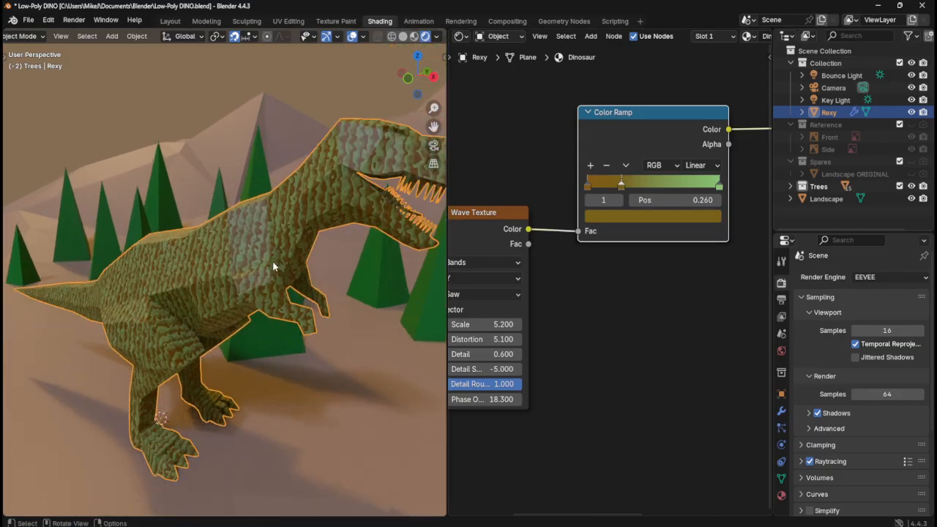
- Brighten the middle stop and shift its hue to a warmer orange-brown
{"action": "left_click", "coordinate": [622, 217]}
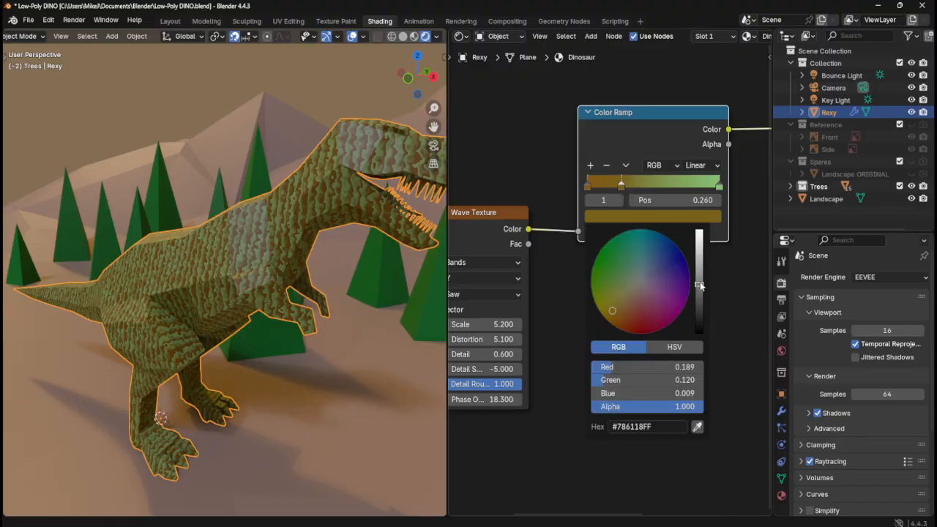
{"action": "left_click_drag", "start_coordinate": [701, 287], "coordinate": [699, 272]}
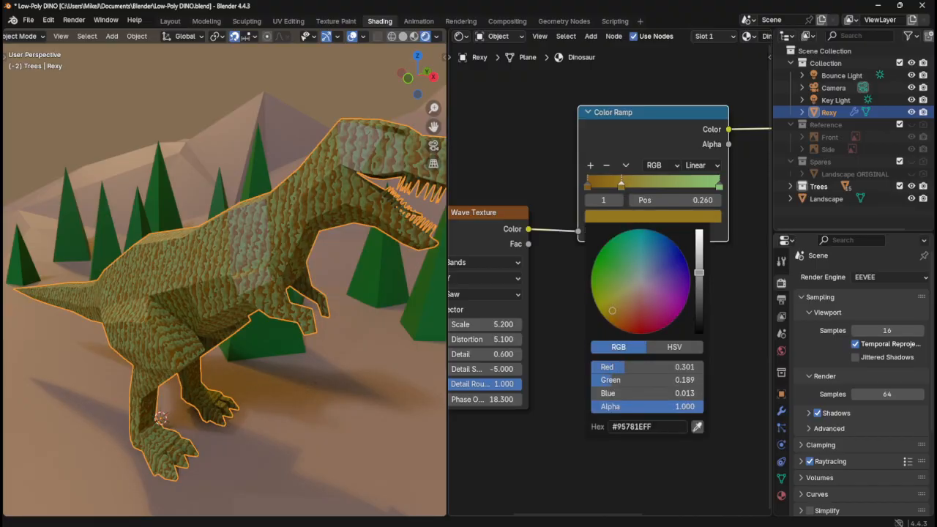
{"action": "mouse_move", "coordinate": [611, 311]}
{"action": "left_mouse_down"}
{"action": "mouse_move", "coordinate": [628, 311]}
{"action": "mouse_move", "coordinate": [601, 300]}
{"action": "mouse_move", "coordinate": [632, 298]}
{"action": "mouse_move", "coordinate": [633, 314]}
{"action": "mouse_move", "coordinate": [623, 310]}
{"action": "left_mouse_up"}
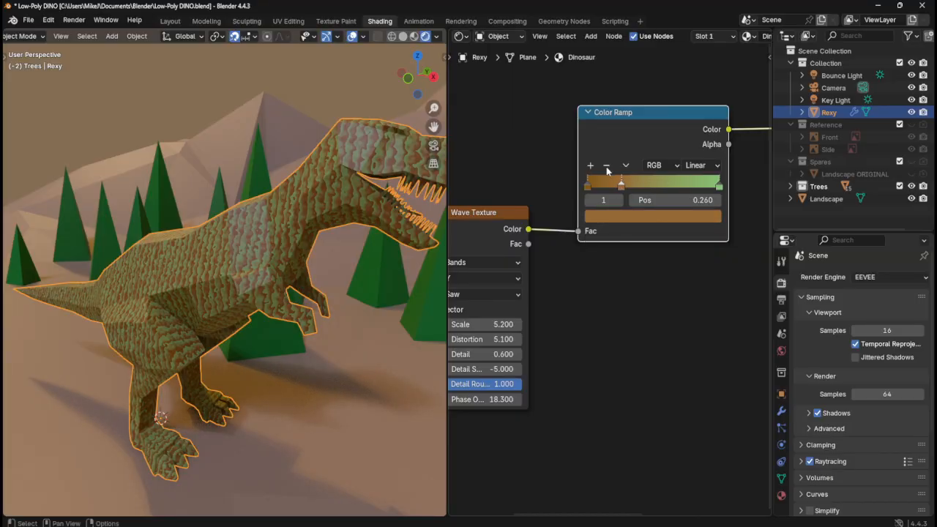
- Try blue on the Color Ramp's middle stop, darken it and settle on dark brown (#49321A)
{"action": "left_click", "coordinate": [624, 218]}
{"action": "left_click_drag", "start_coordinate": [658, 284], "coordinate": [681, 253]}
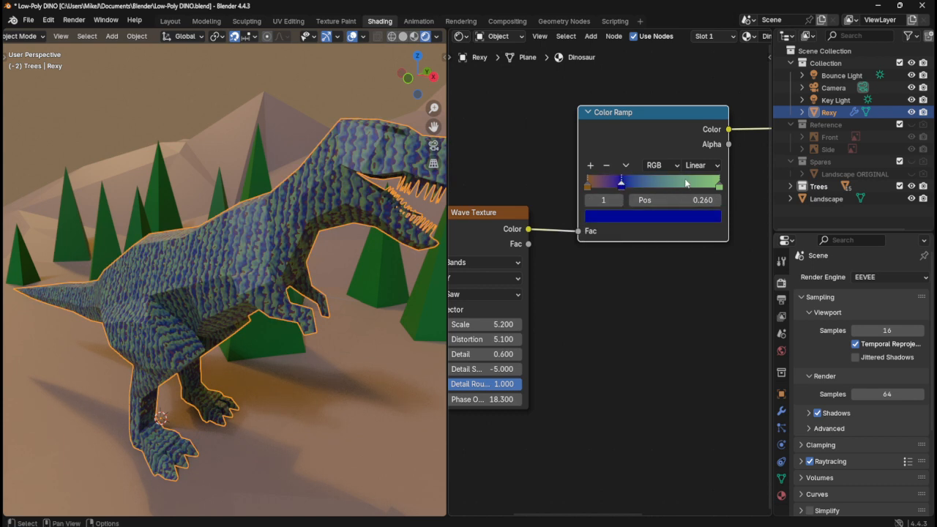
{"action": "left_click", "coordinate": [666, 216]}
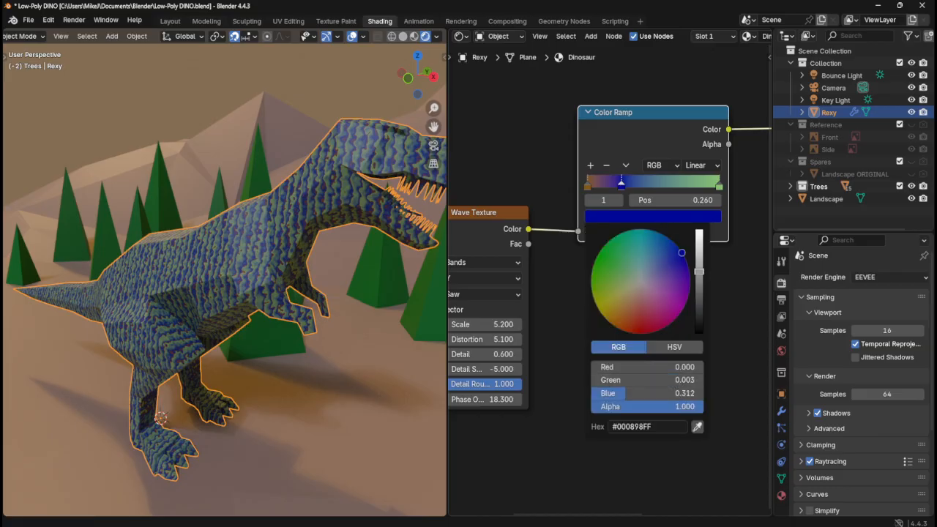
{"action": "left_click_drag", "start_coordinate": [699, 271], "coordinate": [699, 304]}
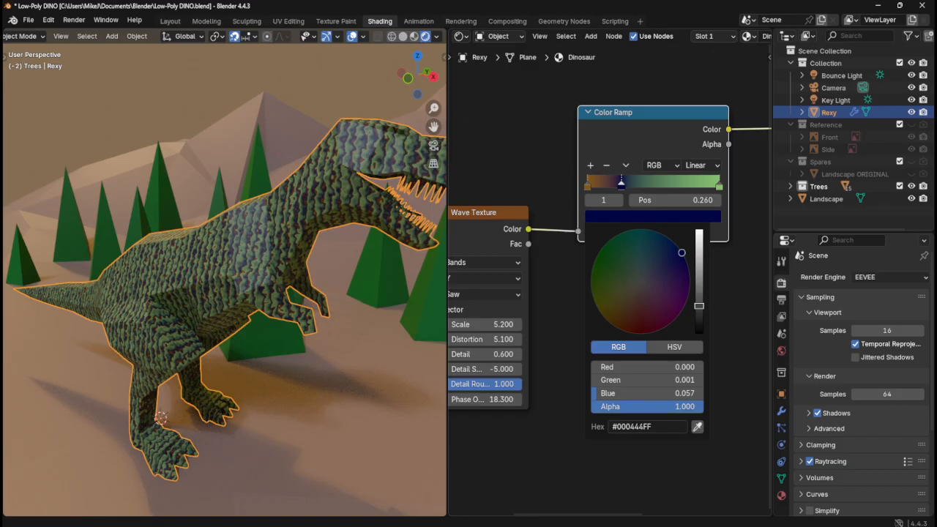
{"action": "left_click", "coordinate": [679, 252]}
{"action": "left_click_drag", "start_coordinate": [679, 253], "coordinate": [623, 309]}
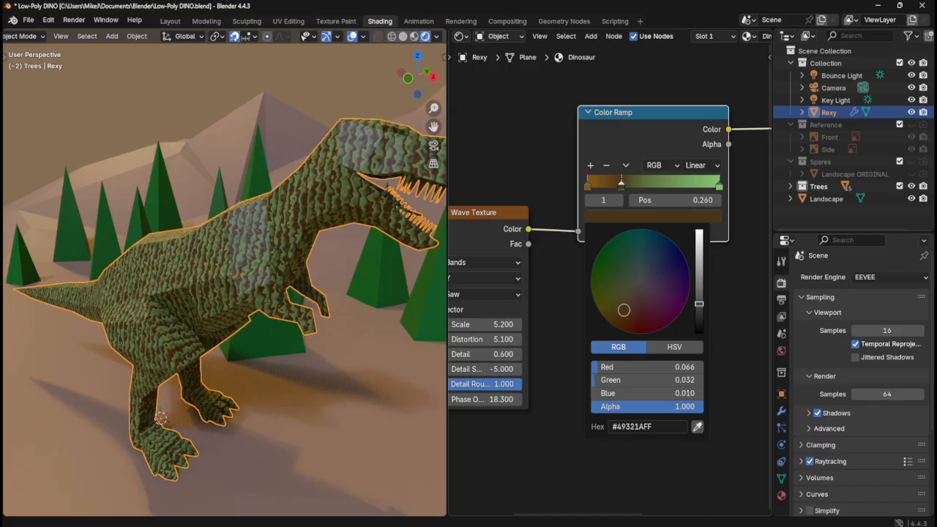
- Set the Wave Texture's Scale to 5 and its Distortion to 4.6
{"action": "middle_click_drag", "start_coordinate": [528, 312], "coordinate": [568, 302]}
{"action": "mouse_move", "coordinate": [556, 315]}
{"action": "left_mouse_down"}
{"action": "mouse_move", "coordinate": [530, 315]}
{"action": "mouse_move", "coordinate": [593, 316]}
{"action": "mouse_move", "coordinate": [535, 316]}
{"action": "mouse_move", "coordinate": [543, 319]}
{"action": "left_mouse_up"}
{"action": "left_click", "coordinate": [543, 319]}
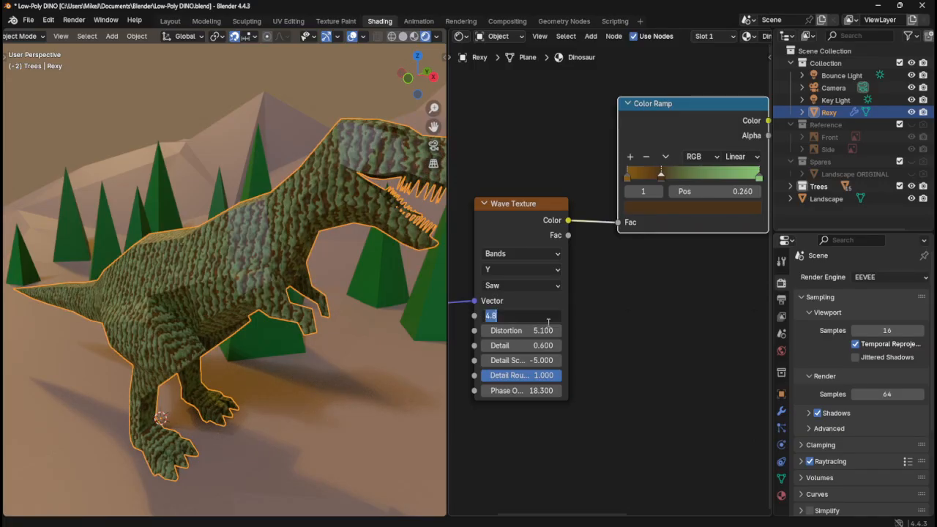
{"action": "type", "text": "5"}
{"action": "key", "text": "Return"}
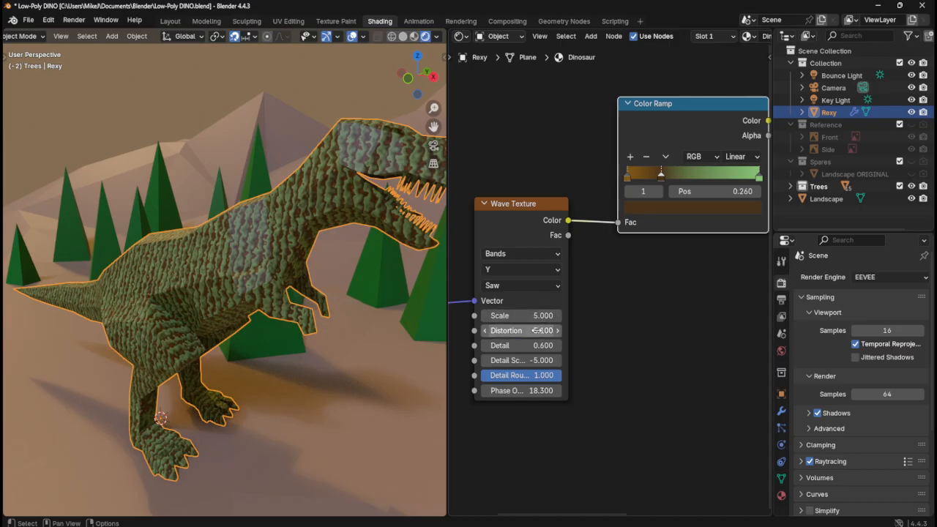
{"action": "mouse_move", "coordinate": [541, 330]}
{"action": "left_mouse_down"}
{"action": "mouse_move", "coordinate": [512, 330]}
{"action": "mouse_move", "coordinate": [571, 330]}
{"action": "mouse_move", "coordinate": [535, 330]}
{"action": "left_mouse_up"}
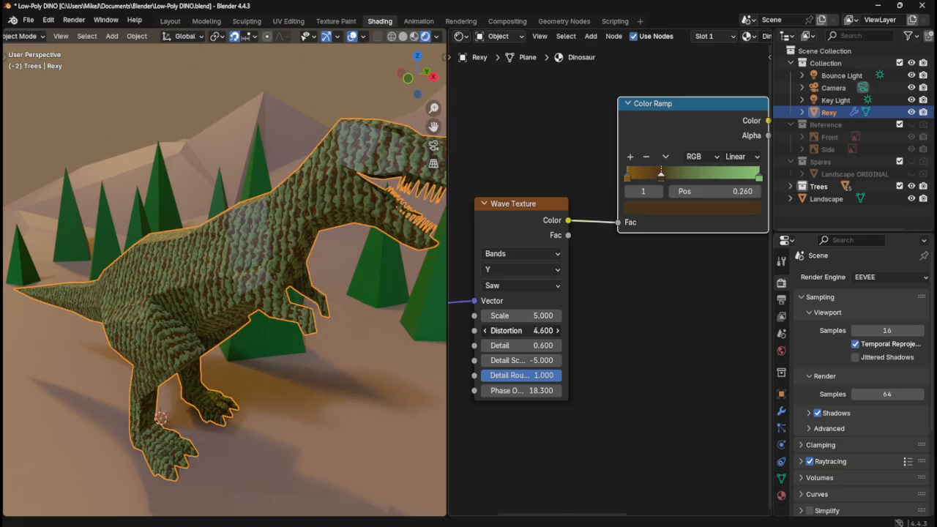
- Try a Detail of 3.8 on the Wave Texture and bring it down to 0.8
{"action": "left_click_drag", "start_coordinate": [538, 330], "coordinate": [528, 347]}
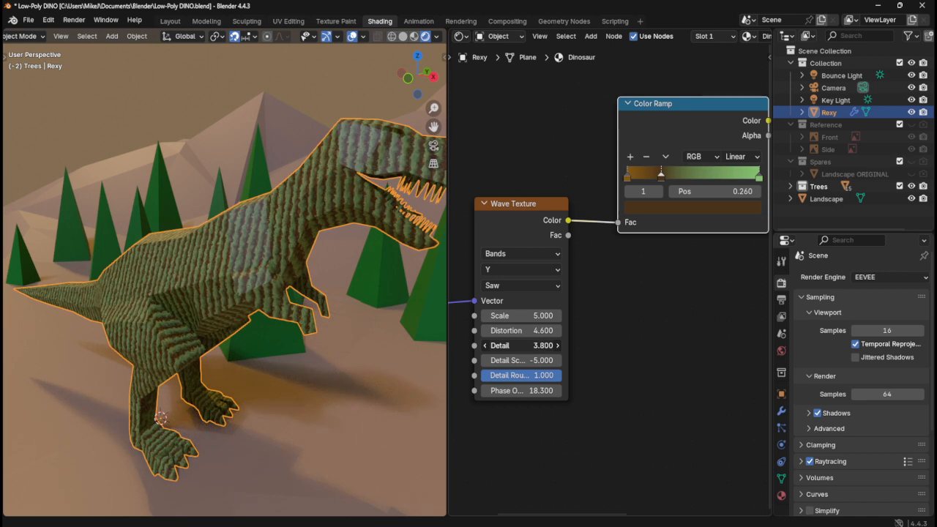
{"action": "left_click_drag", "start_coordinate": [516, 345], "coordinate": [487, 346]}
{"action": "left_click", "coordinate": [541, 347]}
{"action": "key", "text": "BackSpace"}
{"action": "type", "text": "0.2"}
{"action": "key", "text": "Return"}
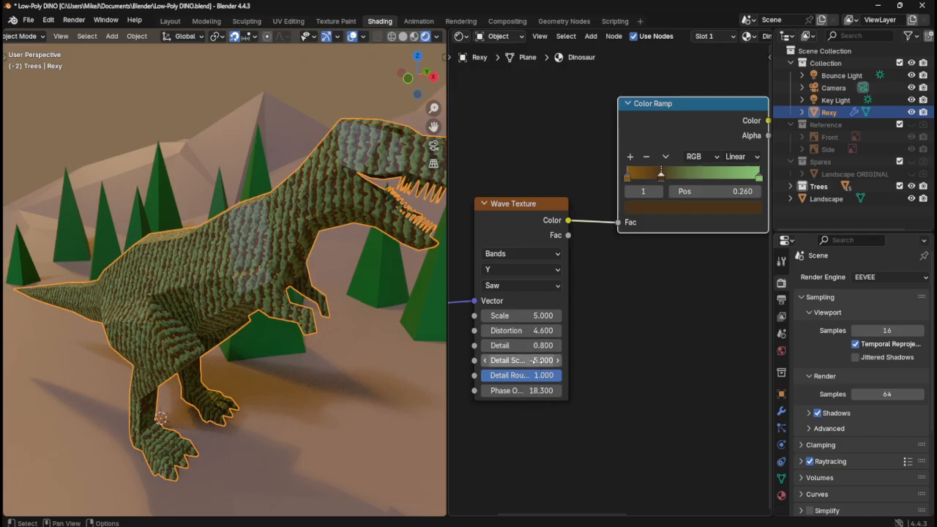
- Set the Wave Texture's Detail Scale to -5.7 and its Phase Offset to 6.5
{"action": "left_click_drag", "start_coordinate": [540, 361], "coordinate": [520, 360]}
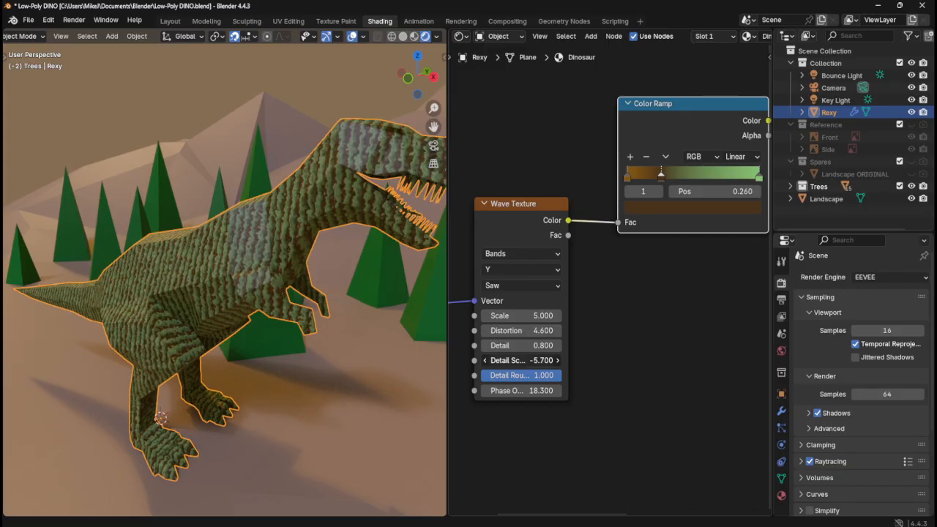
{"action": "left_click_drag", "start_coordinate": [519, 360], "coordinate": [542, 376]}
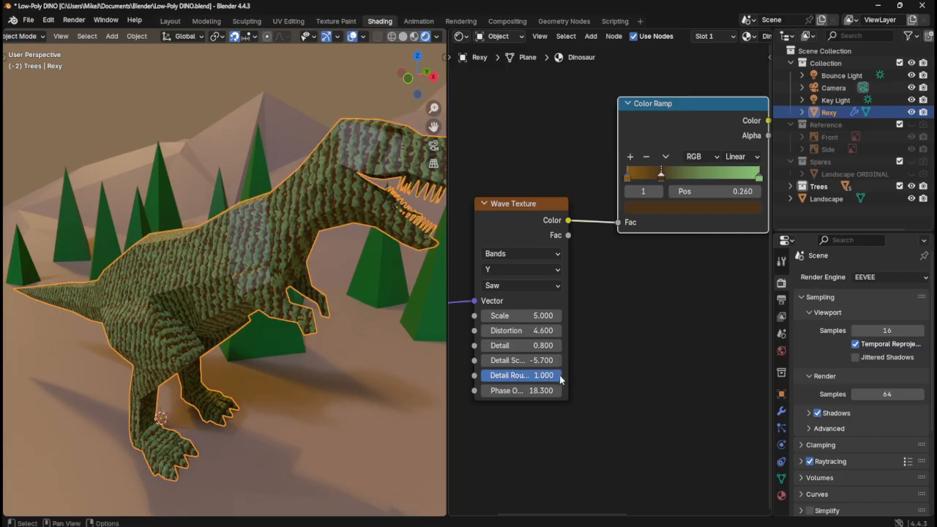
{"action": "left_click_drag", "start_coordinate": [521, 390], "coordinate": [457, 390]}
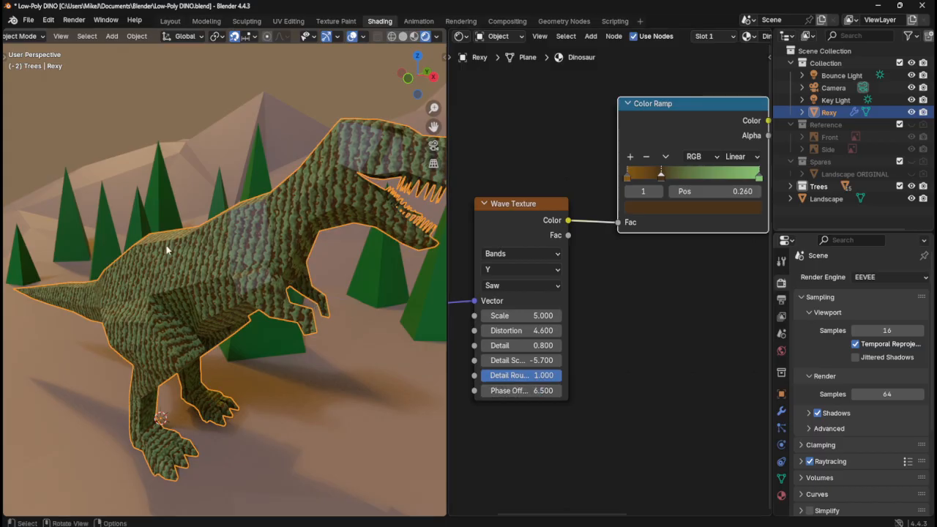
- Inspect the scaly pattern from the dinosaur's side and front, and save the Low-Poly DINO file
{"action": "middle_click_drag", "start_coordinate": [168, 251], "coordinate": [204, 248]}
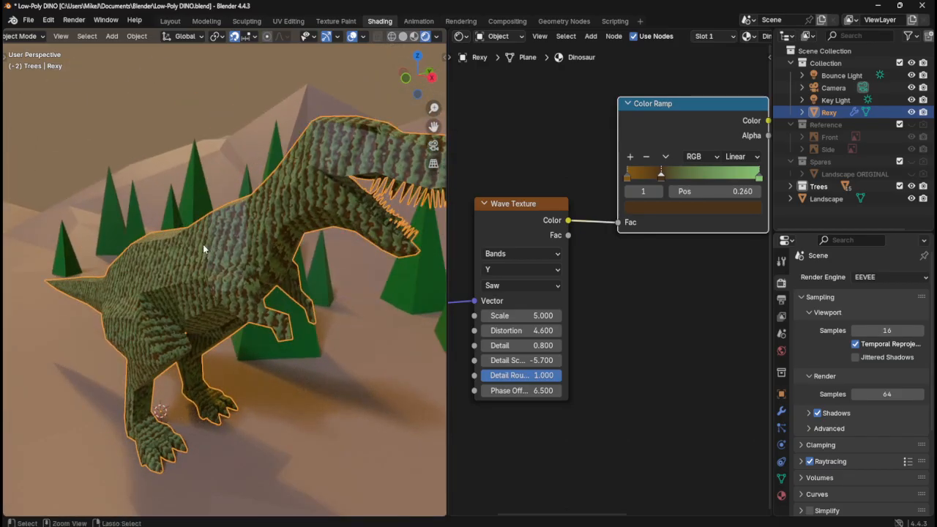
{"action": "key", "text": "ctrl+s"}
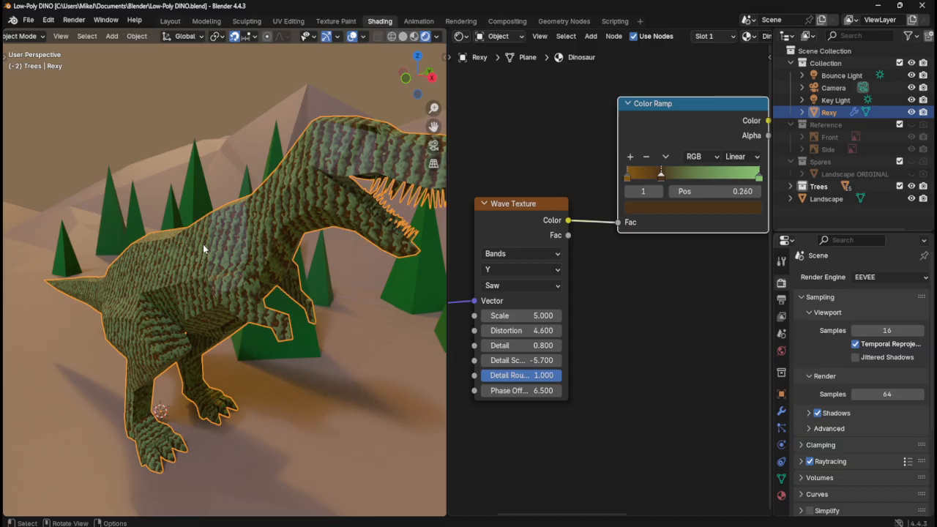
{"action": "middle_click_drag", "start_coordinate": [318, 327], "coordinate": [286, 326]}
{"action": "key", "text": "ctrl+s"}
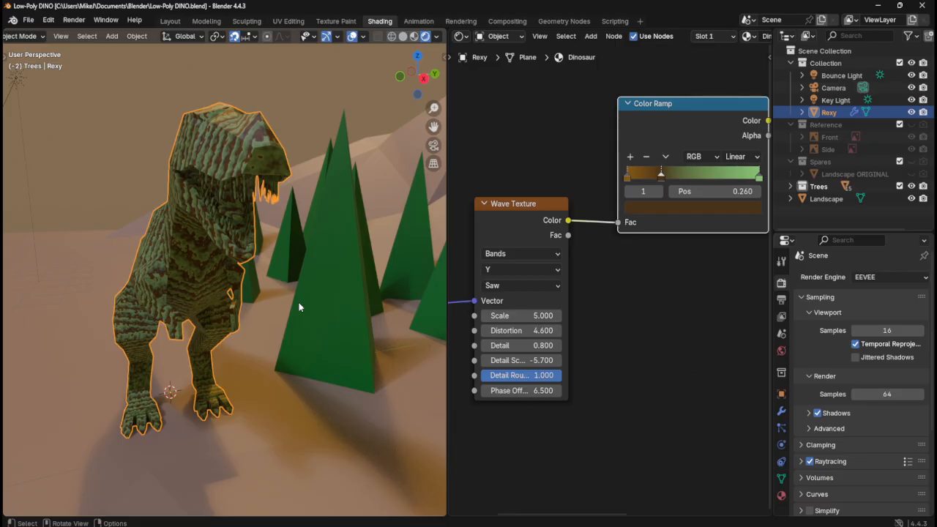
- Inspect the scaly pattern on the dinosaur's side from close up and from a distance, and save the file
{"action": "middle_click_drag", "start_coordinate": [251, 303], "coordinate": [335, 307]}
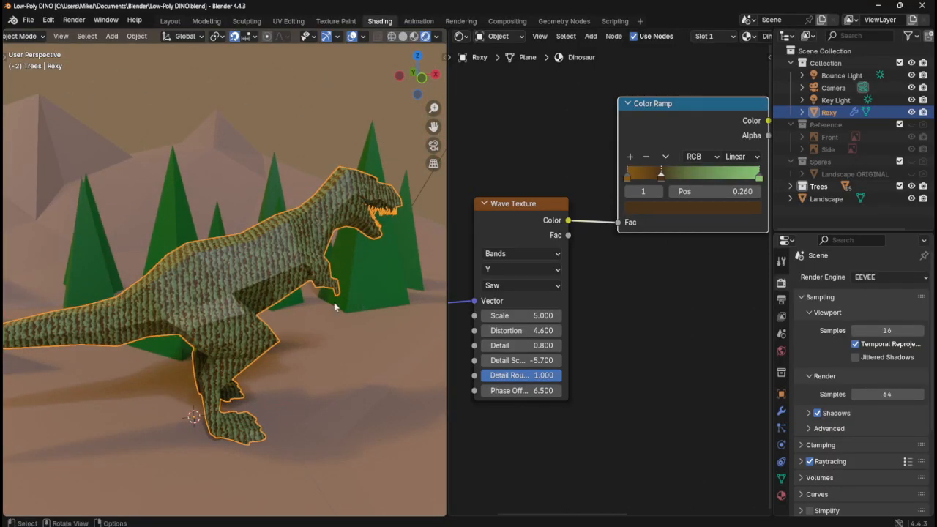
{"action": "scroll", "coordinate": [197, 287], "scroll_direction": "up", "scroll_amount": 6}
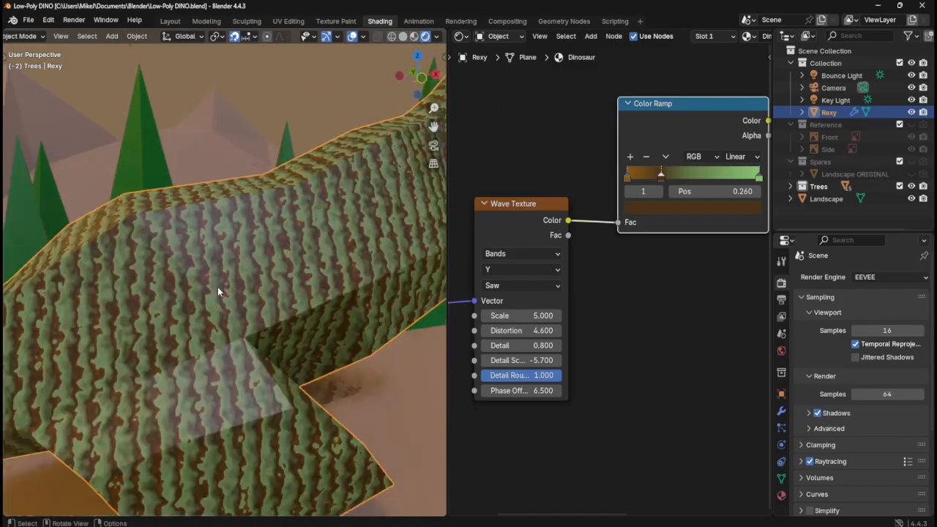
{"action": "middle_click_drag", "start_coordinate": [356, 268], "coordinate": [260, 275]}
{"action": "key", "text": "ctrl+s"}
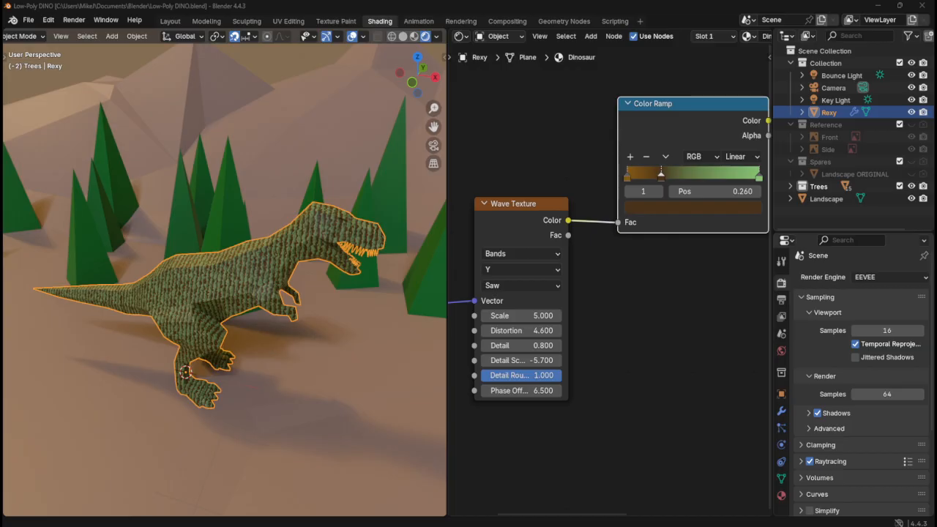
{"action": "scroll", "coordinate": [611, 353], "scroll_direction": "down", "scroll_amount": 1}
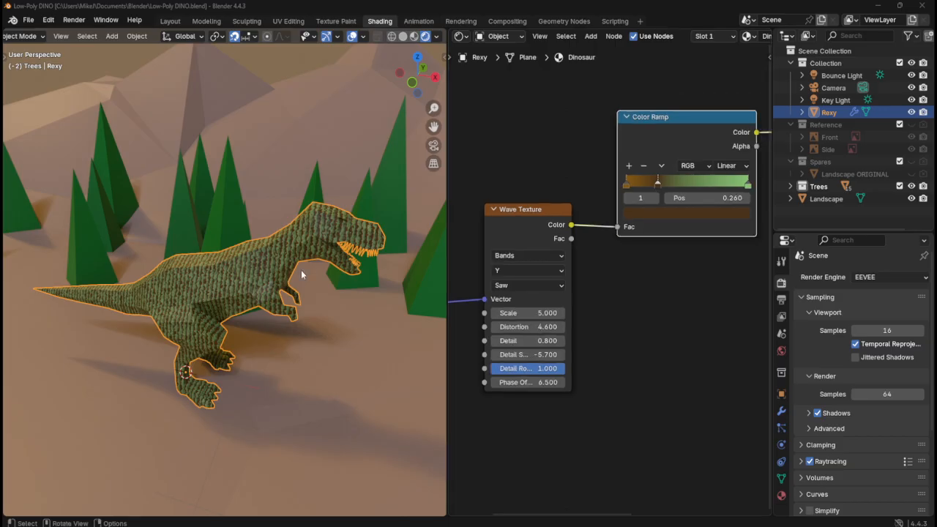
{"action": "scroll", "coordinate": [301, 268], "scroll_direction": "down", "scroll_amount": 2}
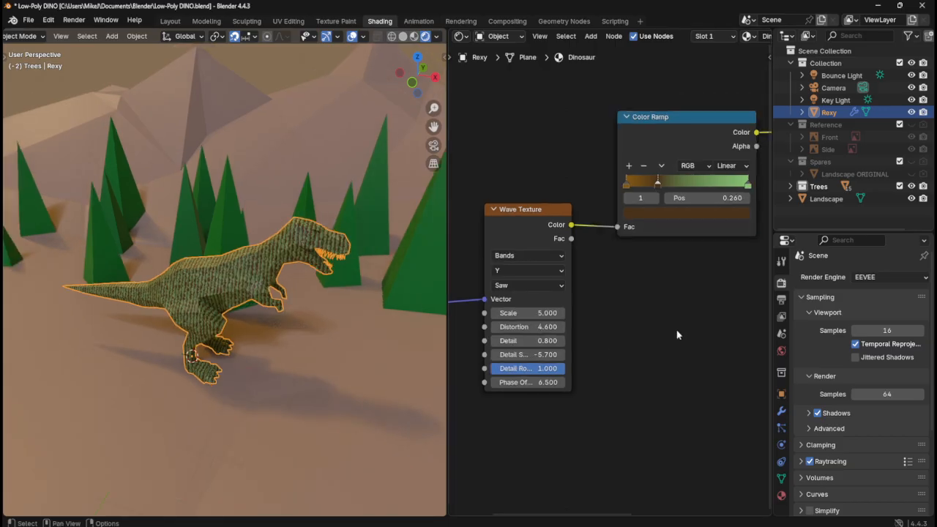
{"action": "key", "text": "ctrl+s"}
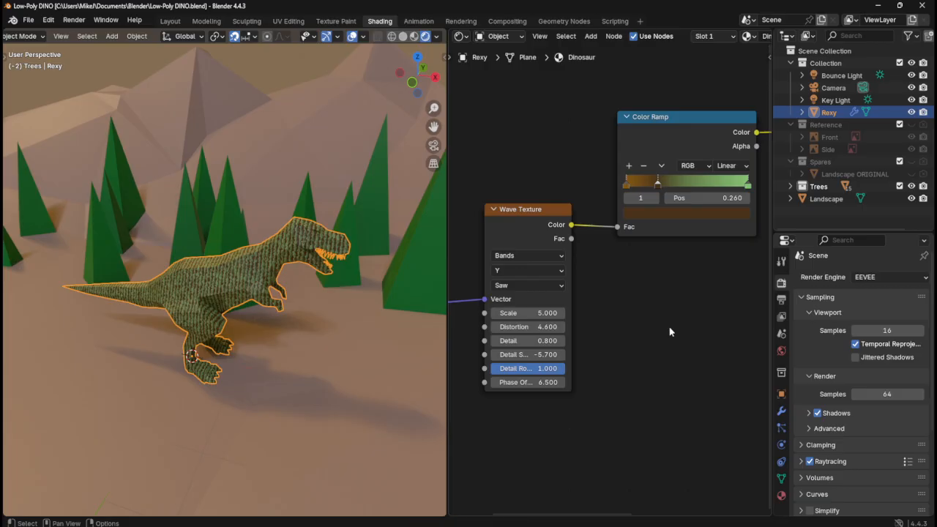
- Select the Landscape, bring its Principled BSDF material node into view, and save the file
{"action": "scroll", "coordinate": [355, 267], "scroll_direction": "down", "scroll_amount": 4}
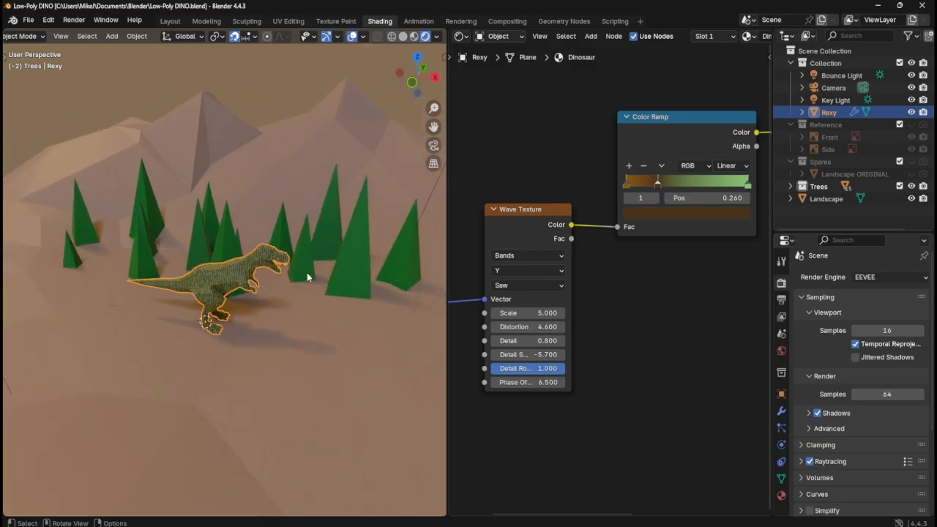
{"action": "middle_click_drag", "start_coordinate": [305, 267], "coordinate": [292, 246]}
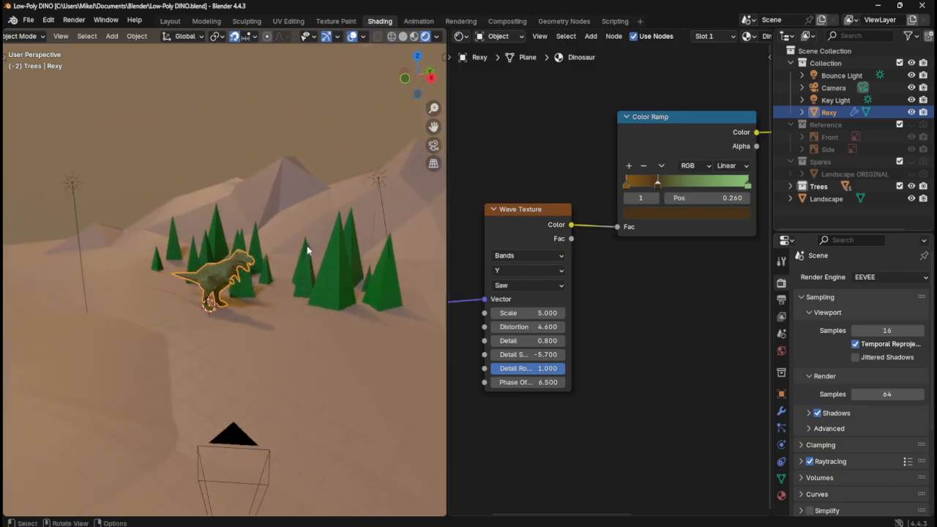
{"action": "scroll", "coordinate": [307, 246], "scroll_direction": "up", "scroll_amount": 6}
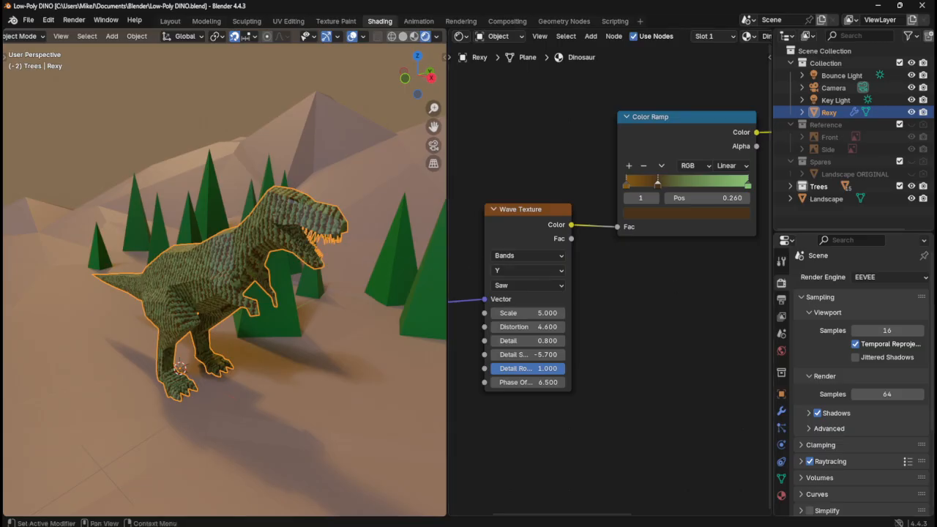
{"action": "scroll", "coordinate": [269, 272], "scroll_direction": "down", "scroll_amount": 8}
{"action": "scroll", "coordinate": [270, 272], "scroll_direction": "up", "scroll_amount": 2}
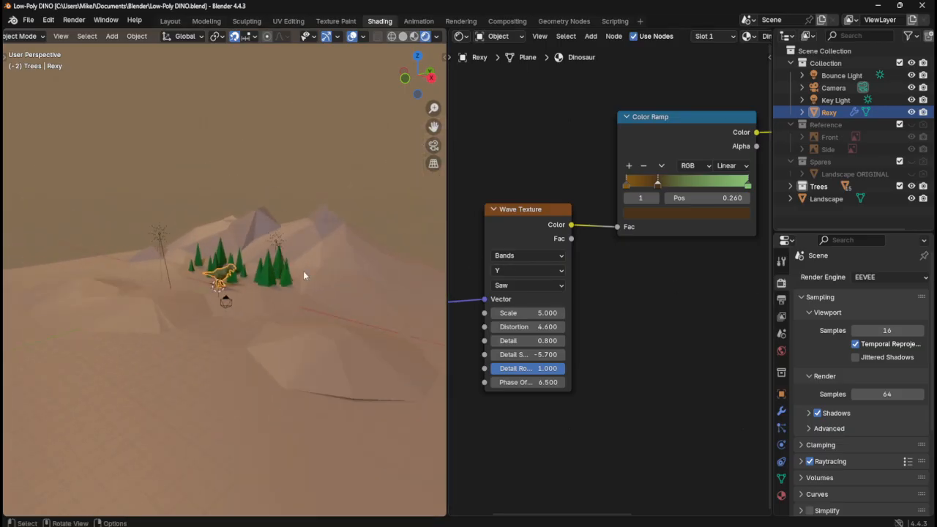
{"action": "left_click", "coordinate": [400, 279]}
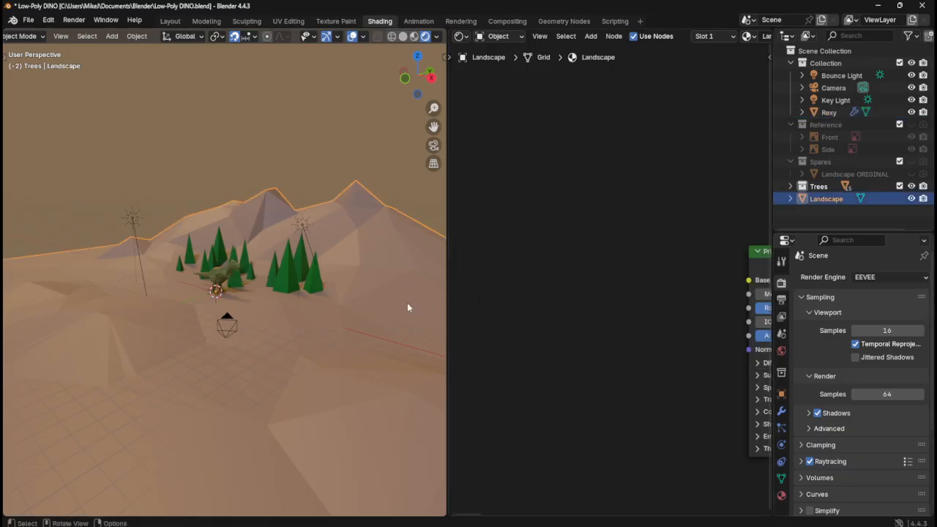
{"action": "middle_click_drag", "start_coordinate": [644, 297], "coordinate": [526, 247]}
{"action": "middle_click_drag", "start_coordinate": [582, 273], "coordinate": [529, 251]}
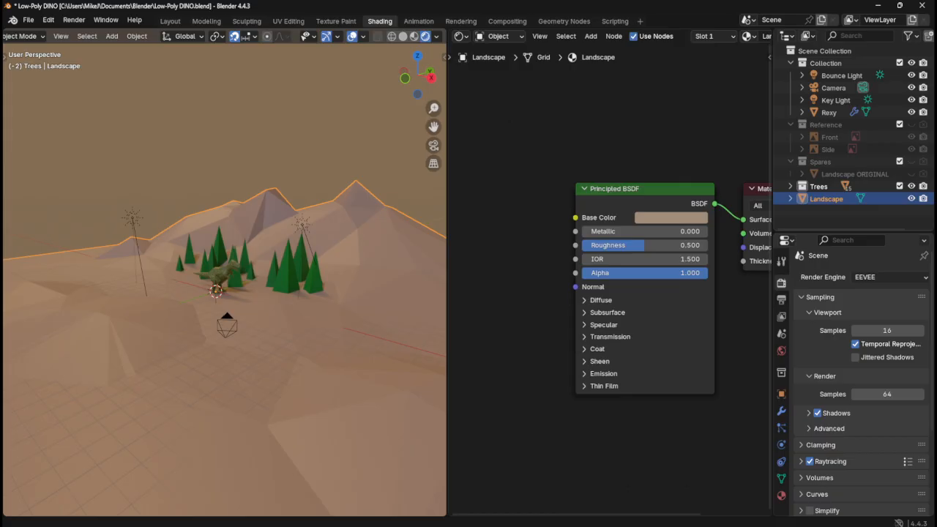
{"action": "middle_click_drag", "start_coordinate": [346, 281], "coordinate": [374, 269]}
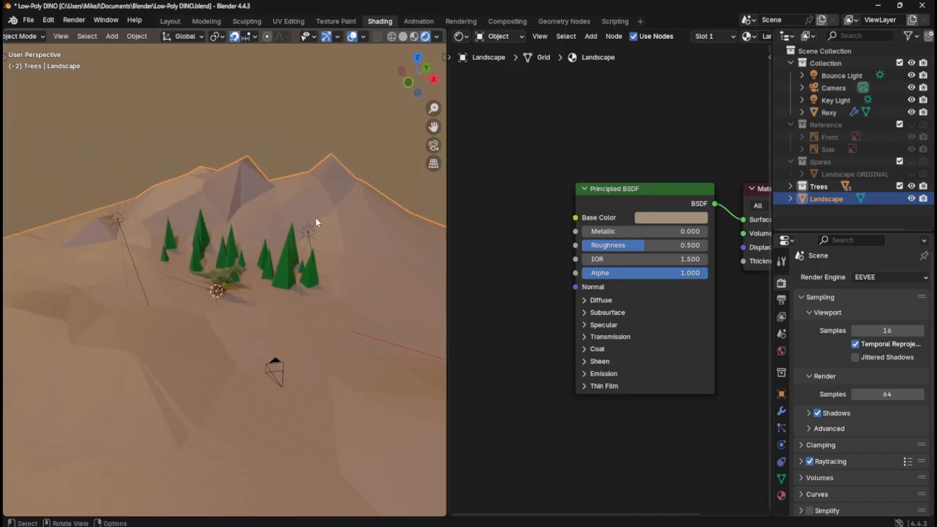
{"action": "key", "text": "ctrl+s"}
{"action": "middle_click_drag", "start_coordinate": [333, 231], "coordinate": [338, 231]}
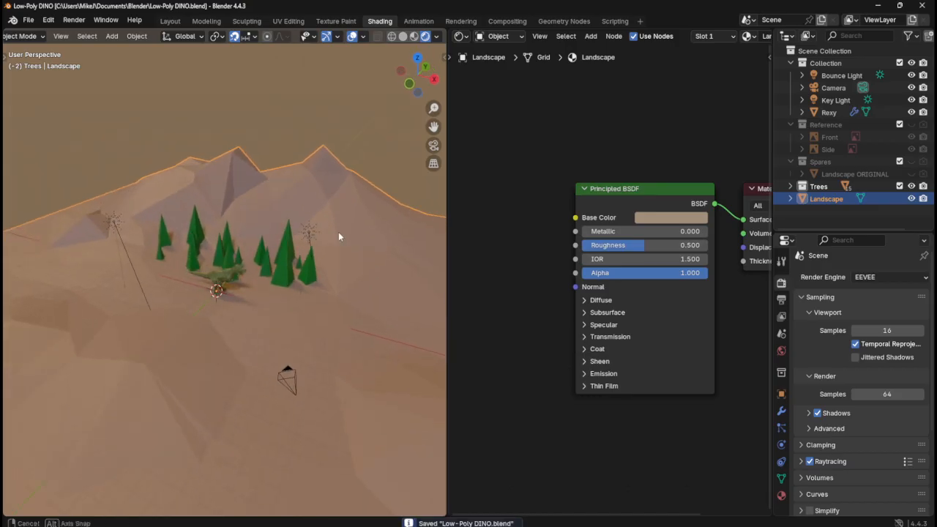
- View the Landscape from directly above and put it in Edit Mode with face selection
{"action": "key", "text": "KP_7"}
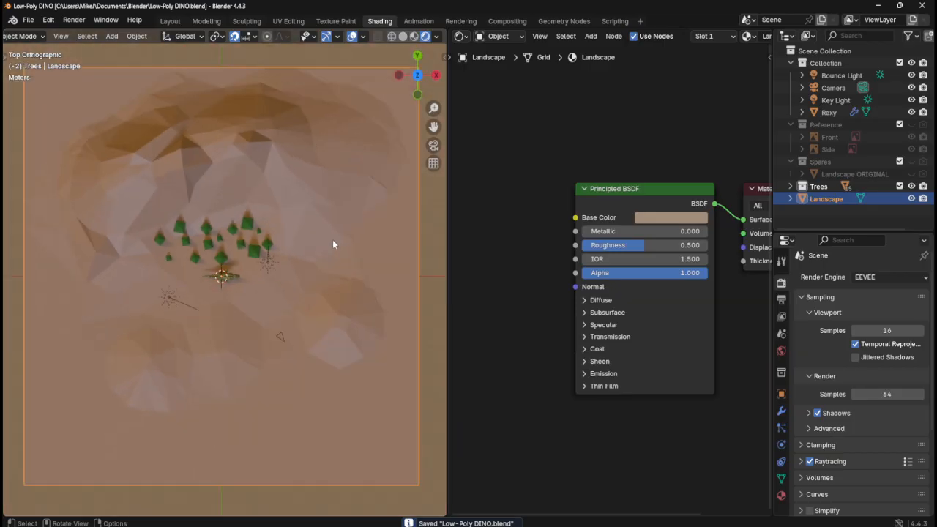
{"action": "scroll", "coordinate": [332, 241], "scroll_direction": "down", "scroll_amount": 2}
{"action": "key", "text": "Tab"}
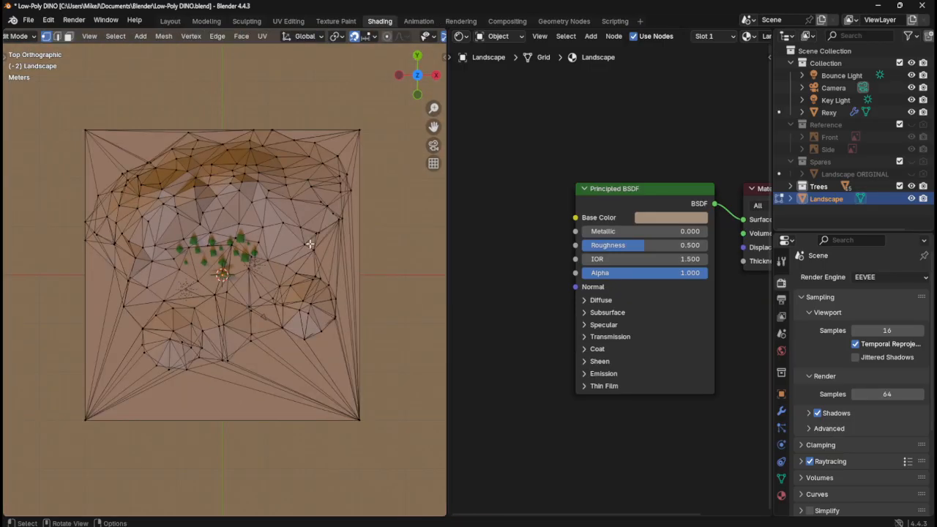
{"action": "key", "text": "Tab"}
{"action": "middle_click_drag", "start_coordinate": [300, 294], "coordinate": [310, 242]}
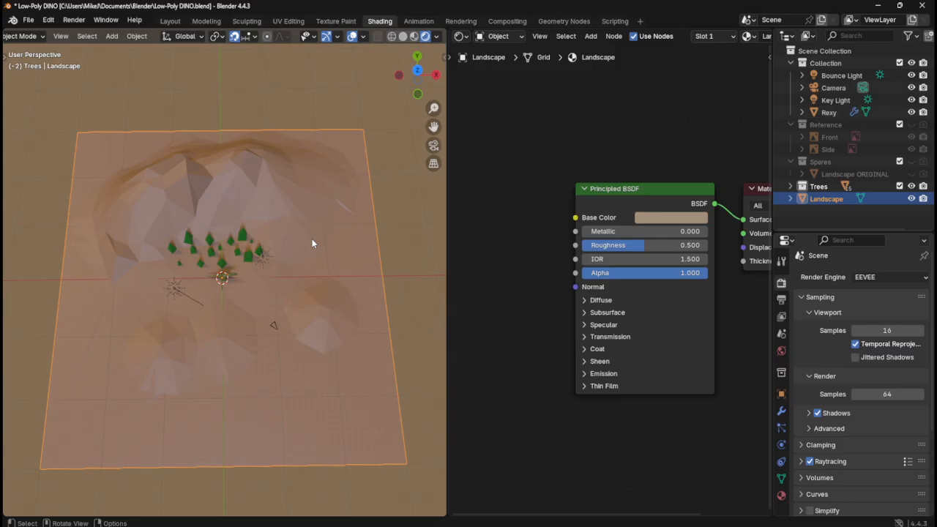
{"action": "key", "text": "KP_7"}
{"action": "key", "text": "Tab"}
{"action": "key", "text": "Tab"}
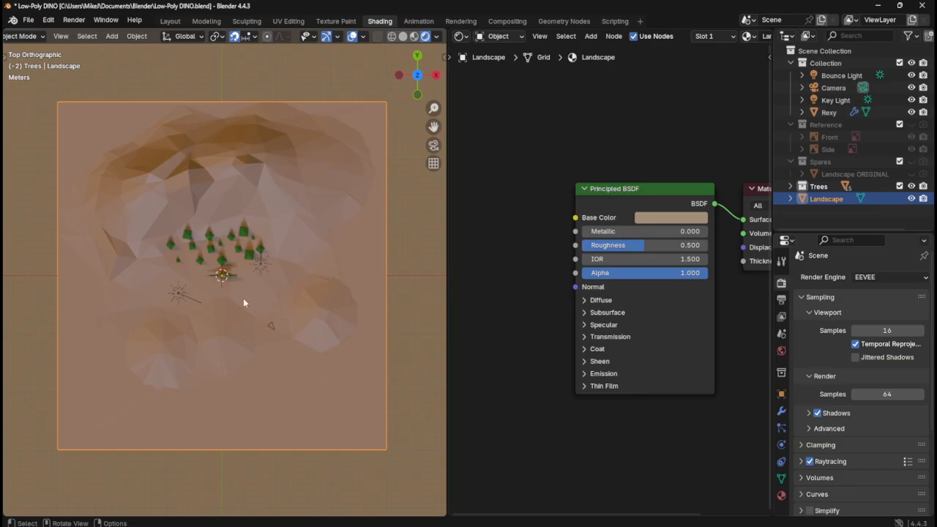
{"action": "key", "text": "Tab"}
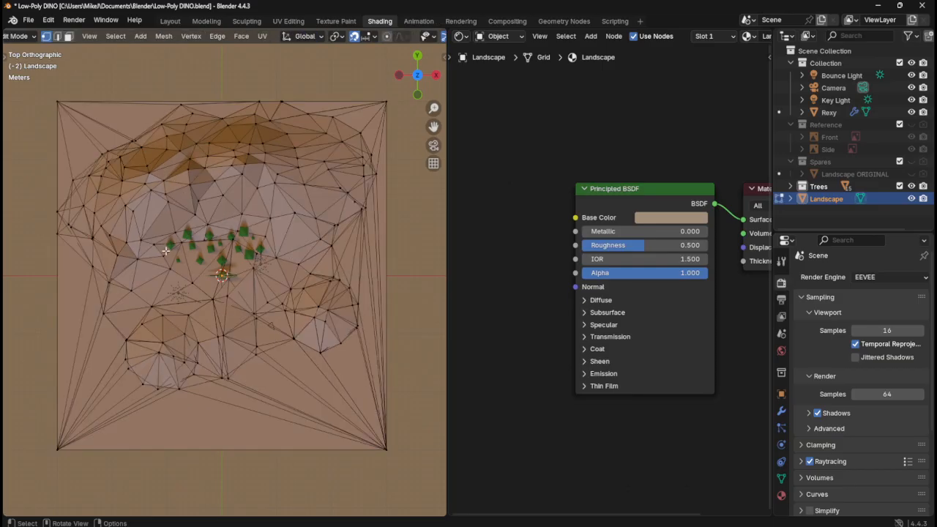
{"action": "key", "text": "3"}
- Select the landscape faces across the far half of the terrain, including the mountains and the ground around the trees
{"action": "left_click_drag", "start_coordinate": [150, 153], "coordinate": [309, 217]}
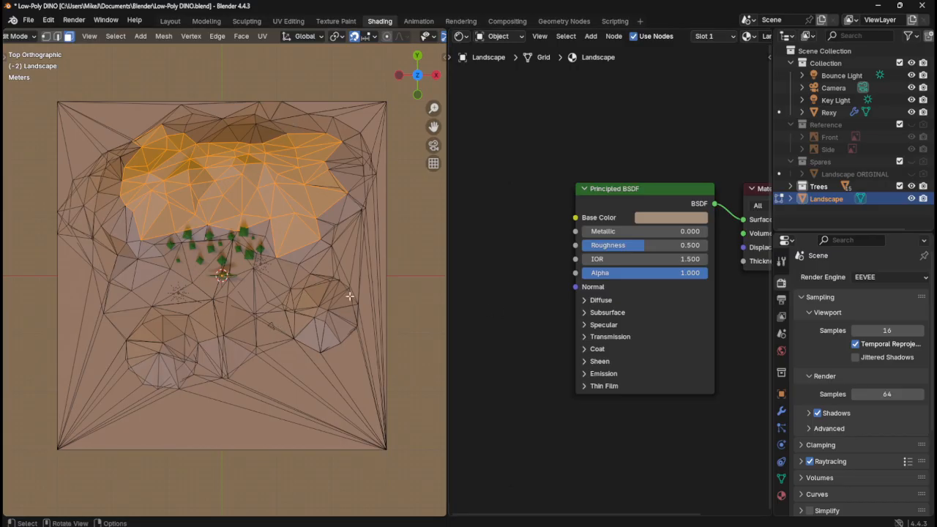
{"action": "key", "text": "ctrl+s"}
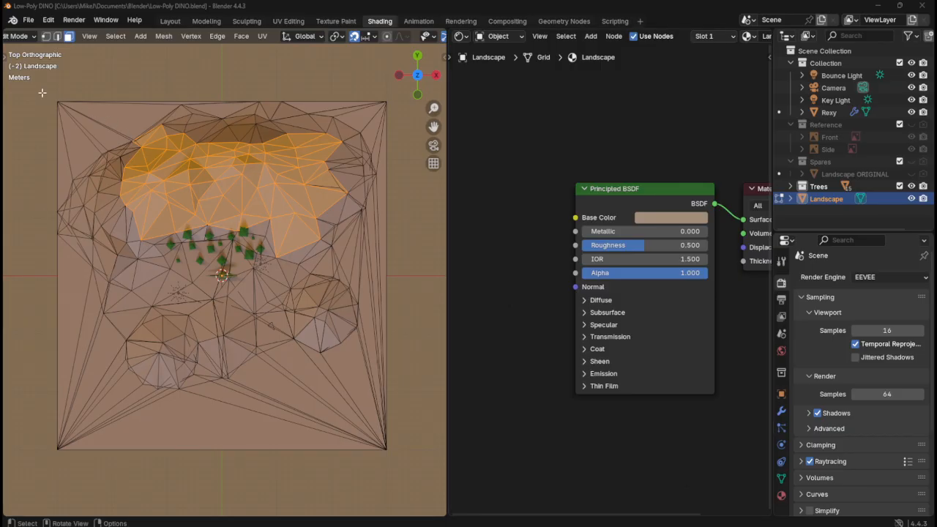
{"action": "left_click_drag", "start_coordinate": [42, 92], "coordinate": [391, 280]}
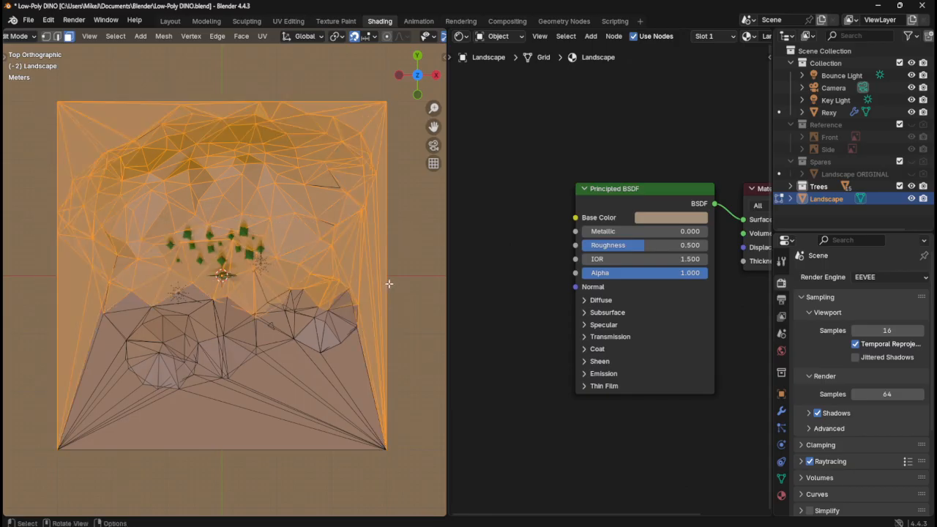
{"action": "mouse_move", "coordinate": [322, 300]}
{"action": "middle_mouse_down"}
{"action": "mouse_move", "coordinate": [304, 210]}
{"action": "mouse_move", "coordinate": [314, 302]}
{"action": "middle_mouse_up"}
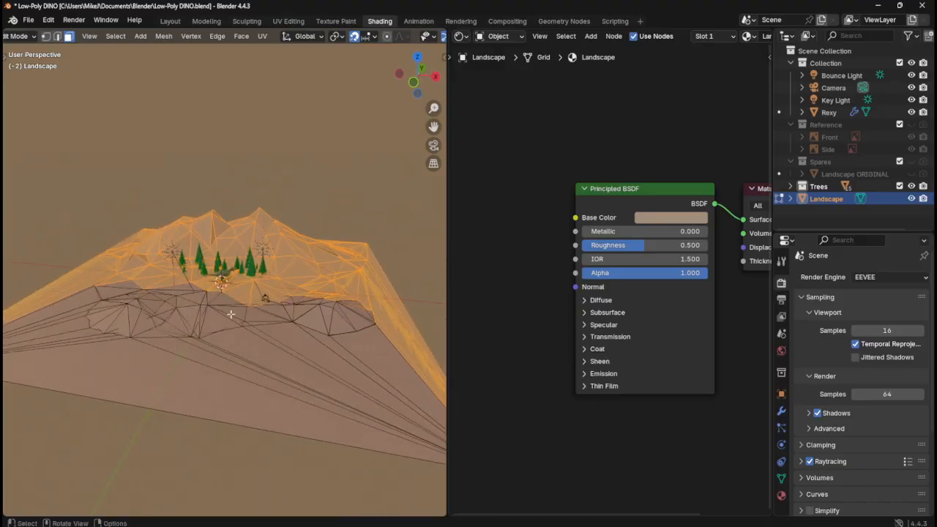
{"action": "middle_click_drag", "start_coordinate": [320, 259], "coordinate": [329, 324]}
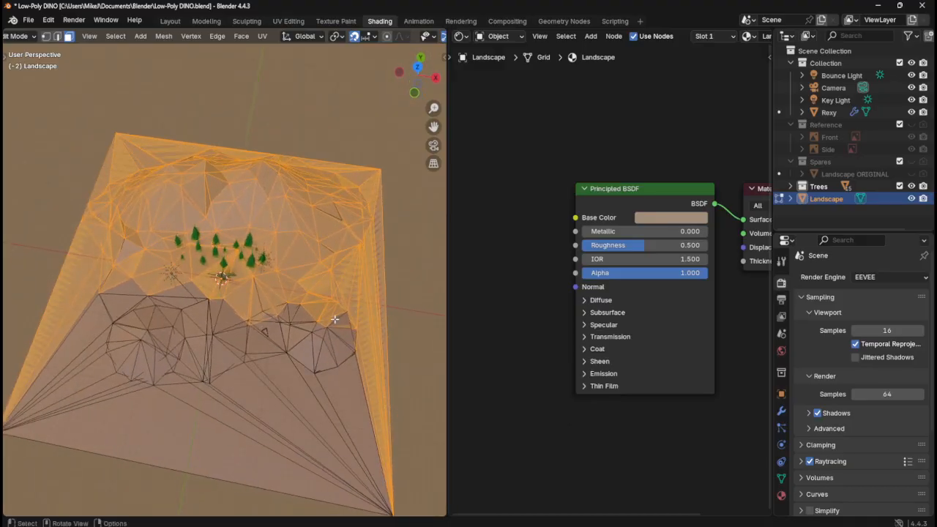
{"action": "key", "text": "KP_7"}
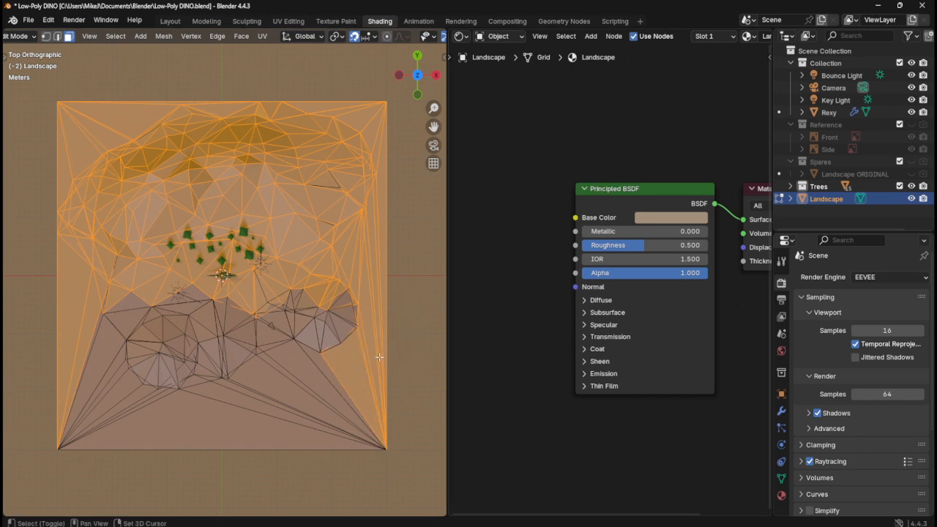
- Deselect the long faces along both side edges and the flat foreground faces, keeping the mountain faces selected
{"action": "left_click", "coordinate": [356, 386], "text": "shift"}
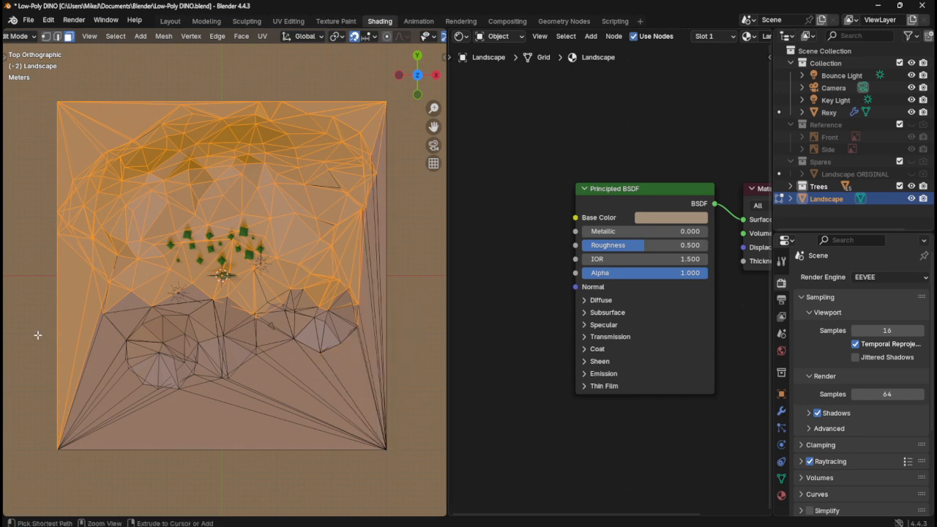
{"action": "left_click_drag", "start_coordinate": [25, 320], "coordinate": [88, 344], "text": "ctrl"}
{"action": "left_click_drag", "start_coordinate": [81, 286], "coordinate": [189, 333], "text": "ctrl"}
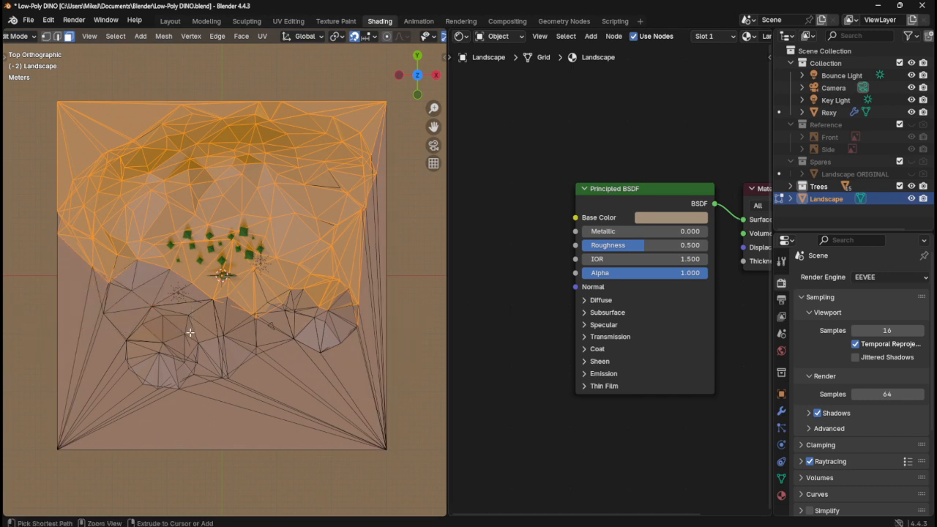
{"action": "left_click_drag", "start_coordinate": [370, 343], "coordinate": [189, 265], "text": "ctrl"}
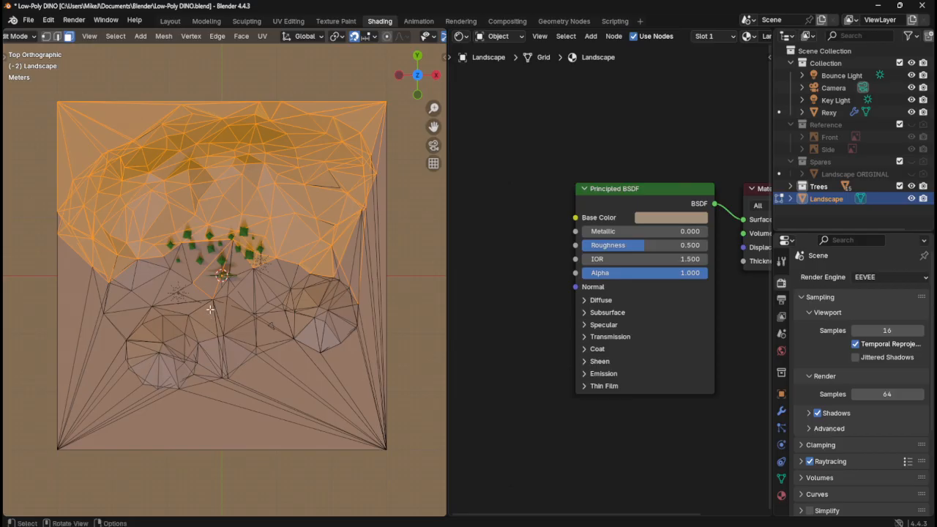
- Deselect the stray triangular face under the dinosaur and check the mountain selection from below and above
{"action": "middle_click_drag", "start_coordinate": [191, 311], "coordinate": [210, 287]}
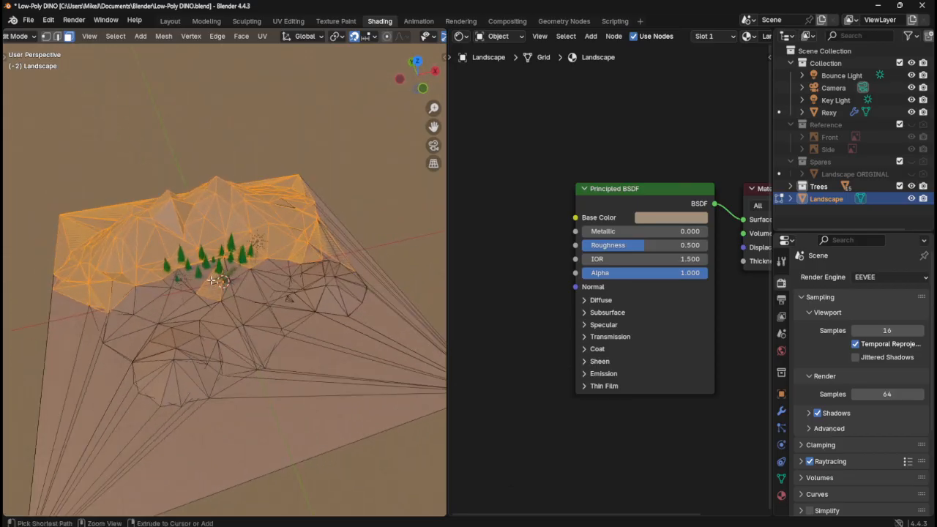
{"action": "scroll", "coordinate": [197, 321], "scroll_direction": "up", "scroll_amount": 5}
{"action": "middle_click_drag", "start_coordinate": [196, 322], "coordinate": [300, 200]}
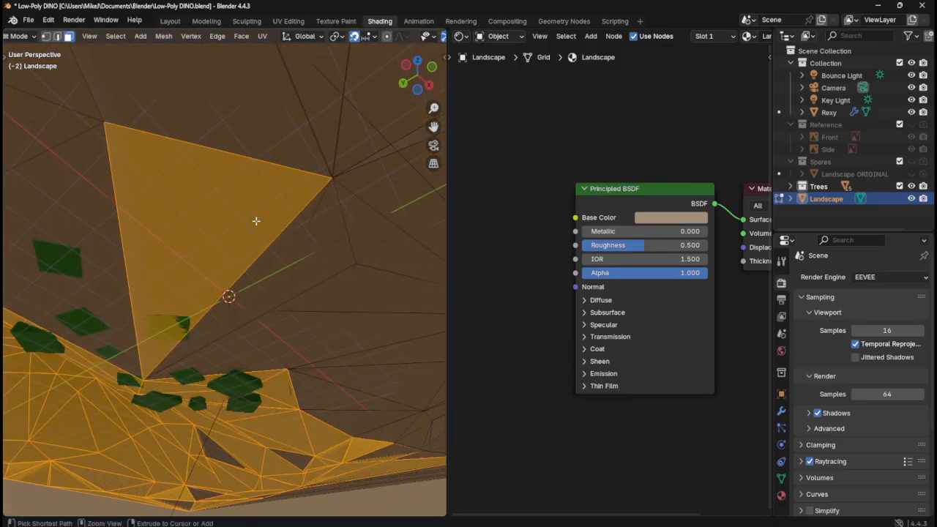
{"action": "middle_click_drag", "start_coordinate": [220, 234], "coordinate": [304, 289]}
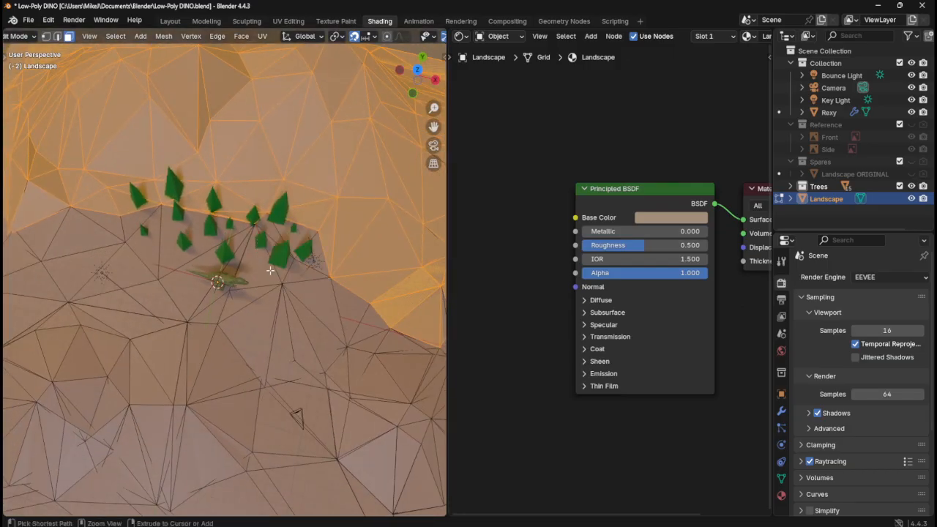
{"action": "middle_click_drag", "start_coordinate": [239, 253], "coordinate": [220, 233]}
{"action": "left_click_drag", "start_coordinate": [187, 221], "coordinate": [139, 264]}
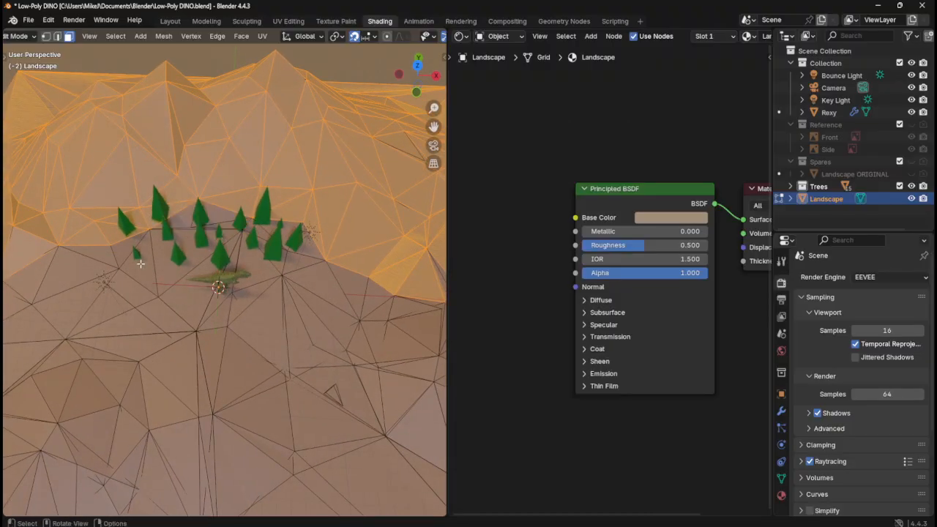
{"action": "middle_click_drag", "start_coordinate": [139, 263], "coordinate": [229, 153]}
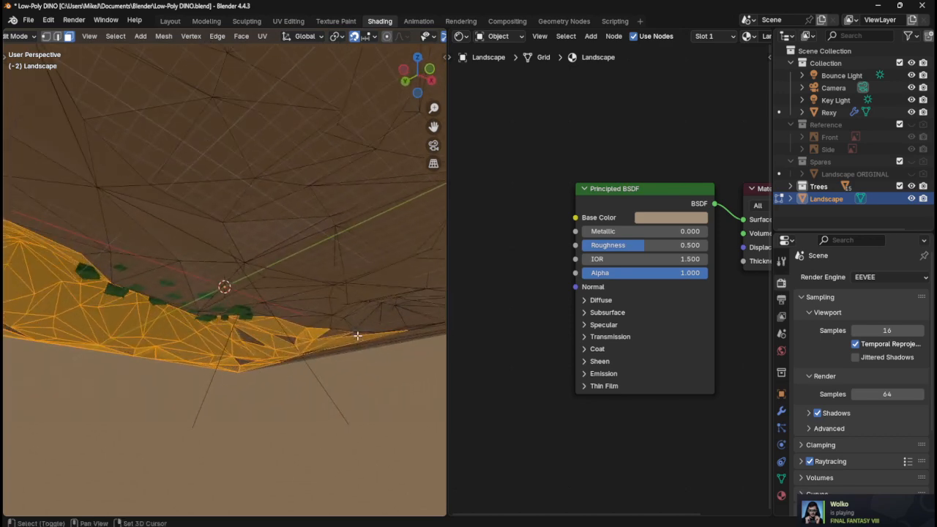
{"action": "middle_click_drag", "start_coordinate": [370, 336], "coordinate": [287, 371]}
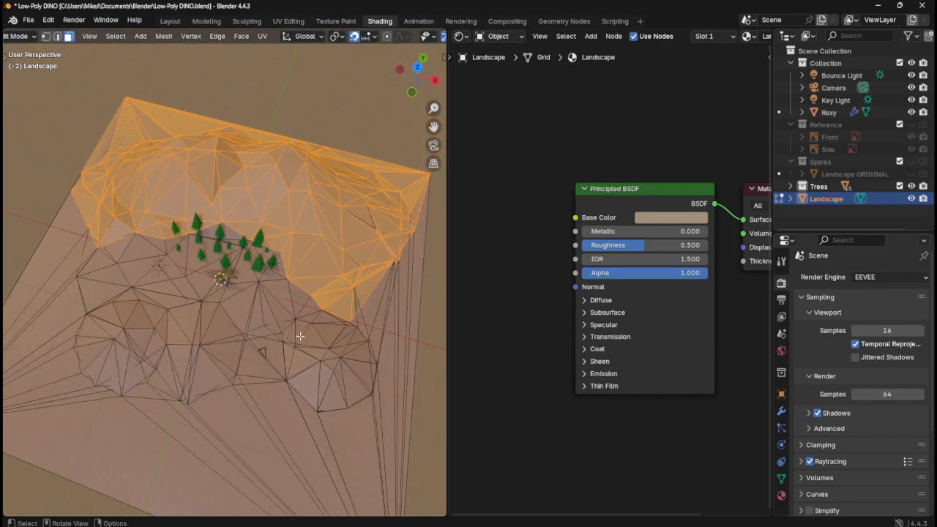
{"action": "middle_click_drag", "start_coordinate": [300, 336], "coordinate": [157, 161]}
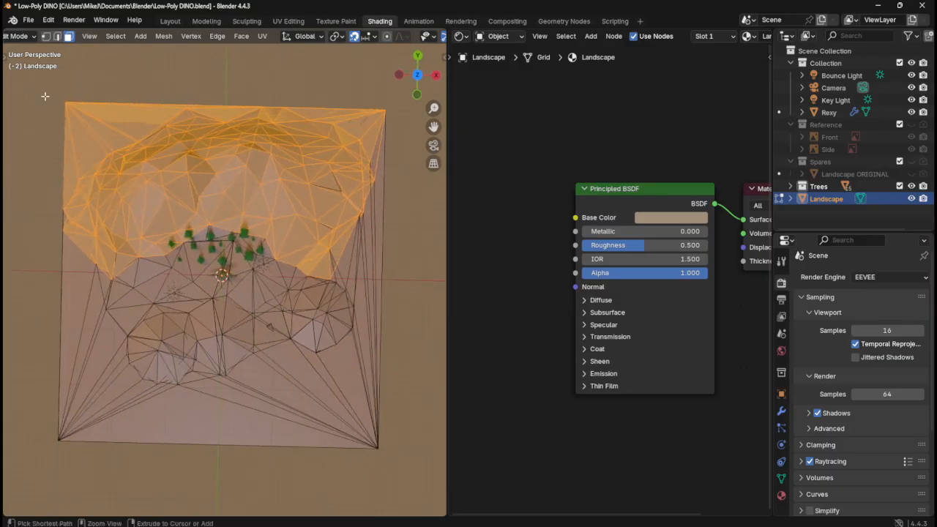
- Deselect the flat ground faces in both far corners and along the far edge of the Landscape
{"action": "left_click_drag", "start_coordinate": [45, 96], "coordinate": [101, 139], "text": "ctrl"}
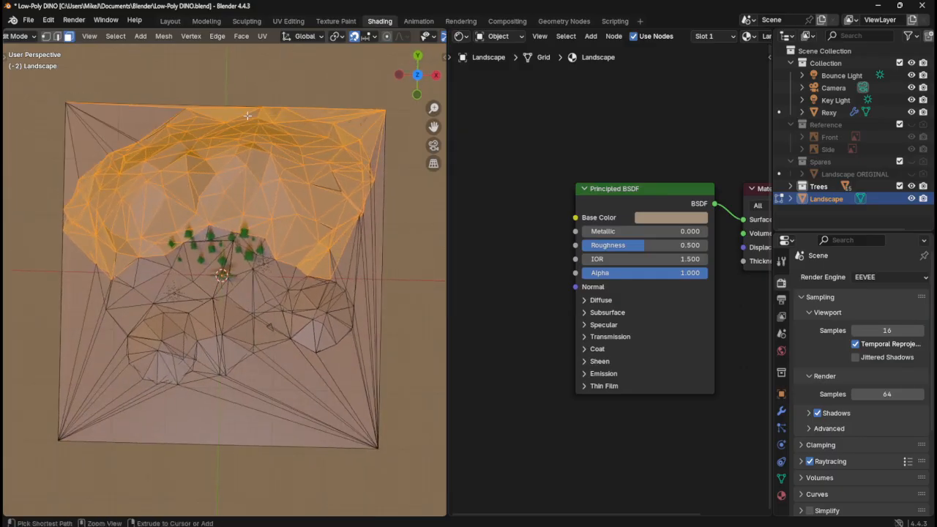
{"action": "left_click", "coordinate": [180, 107], "text": "ctrl"}
{"action": "left_click", "coordinate": [219, 111], "text": "ctrl"}
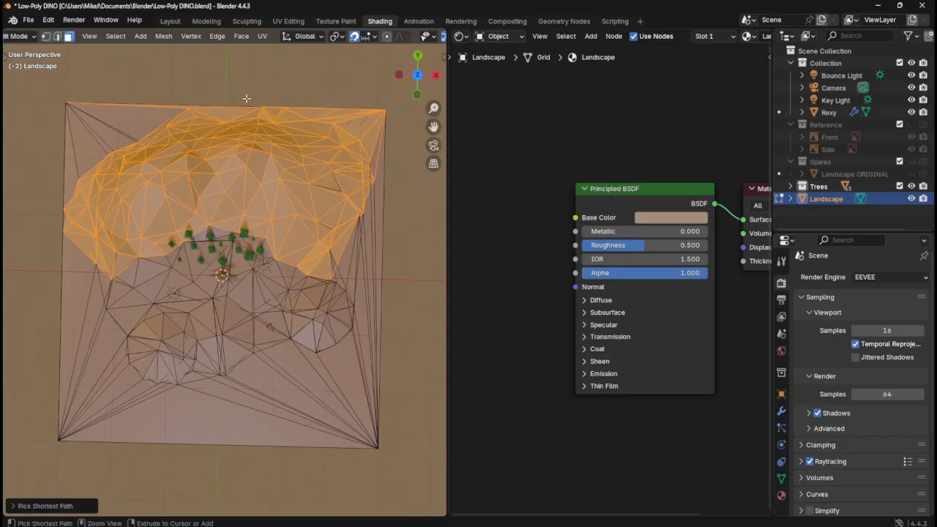
{"action": "left_click", "coordinate": [396, 133], "text": "ctrl"}
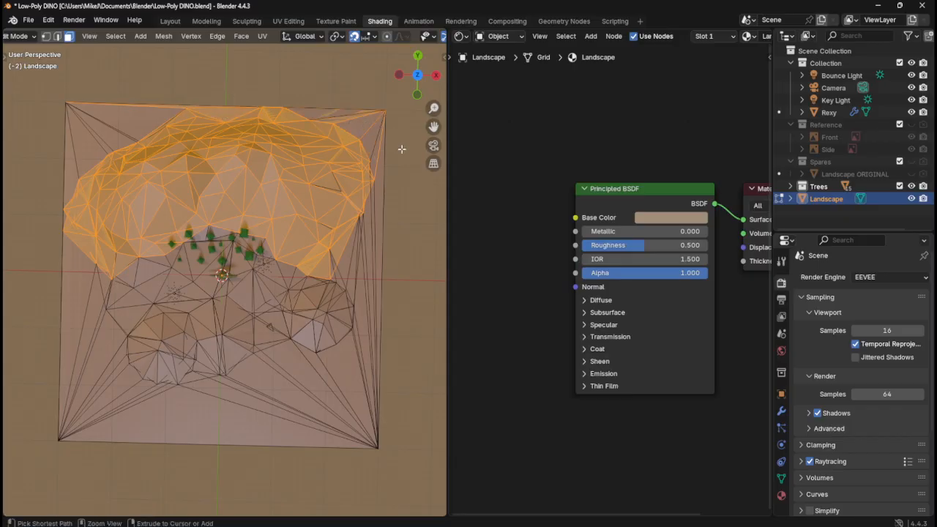
- Adjust the selection of the thin faces between the mountain and the terrain's far edge and corners from underneath
{"action": "middle_click_drag", "start_coordinate": [401, 148], "coordinate": [352, 191]}
{"action": "left_click", "coordinate": [376, 406], "text": "shift"}
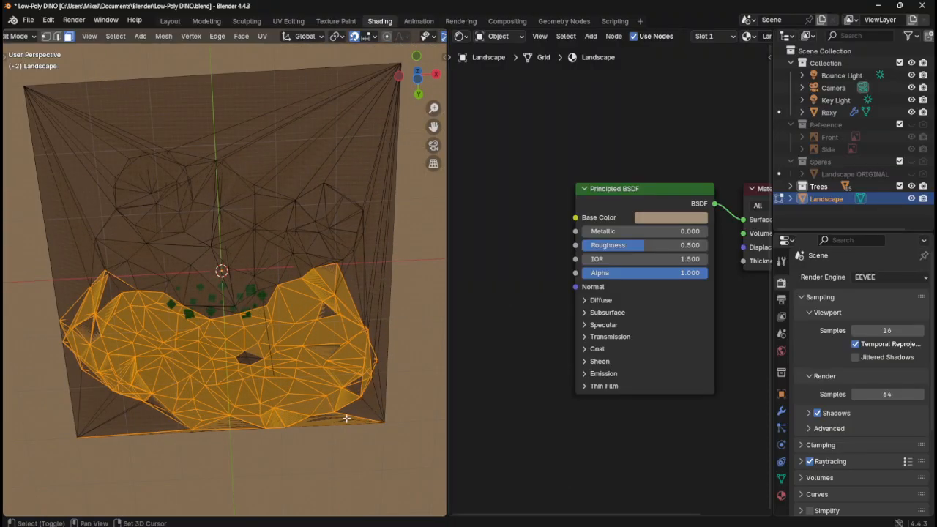
{"action": "left_click", "coordinate": [326, 420], "text": "shift"}
{"action": "middle_click_drag", "start_coordinate": [326, 420], "coordinate": [308, 462]}
{"action": "left_click", "coordinate": [296, 480], "text": "shift"}
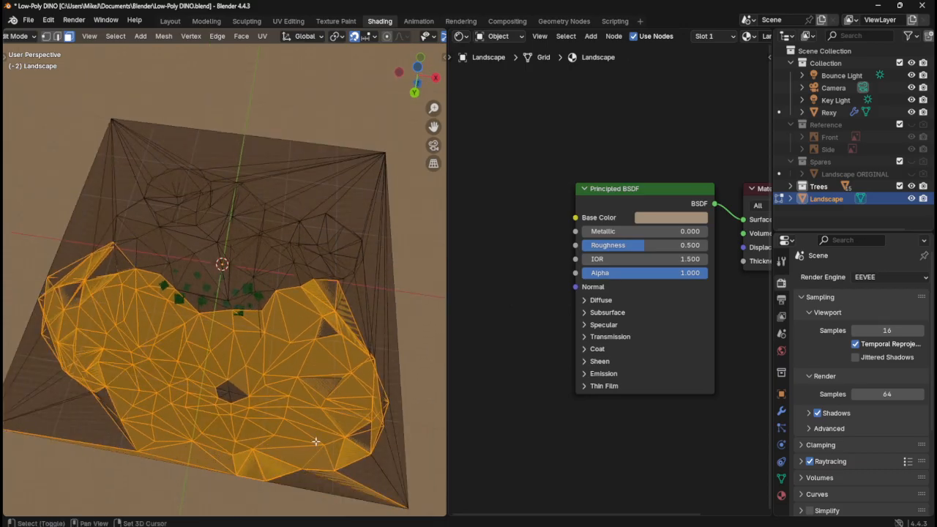
{"action": "left_click", "coordinate": [352, 481], "text": "shift"}
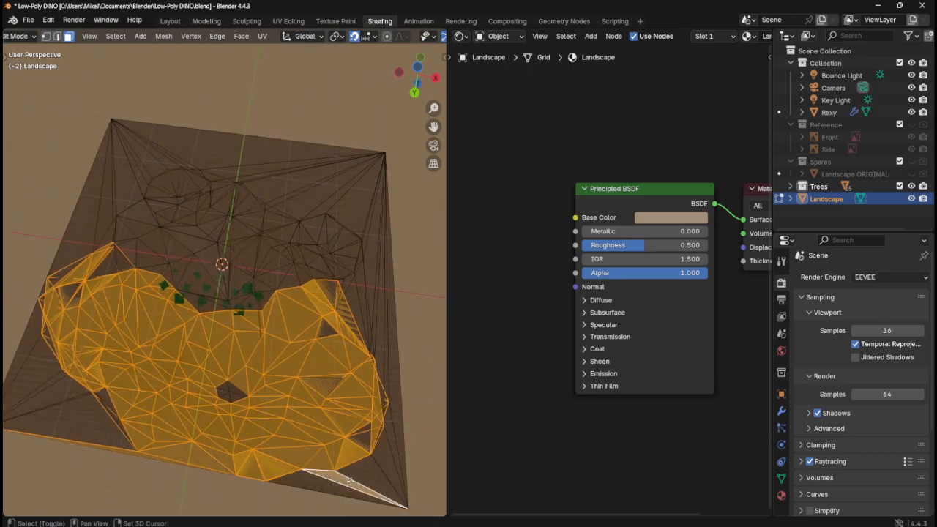
{"action": "left_click", "coordinate": [112, 448], "text": "shift"}
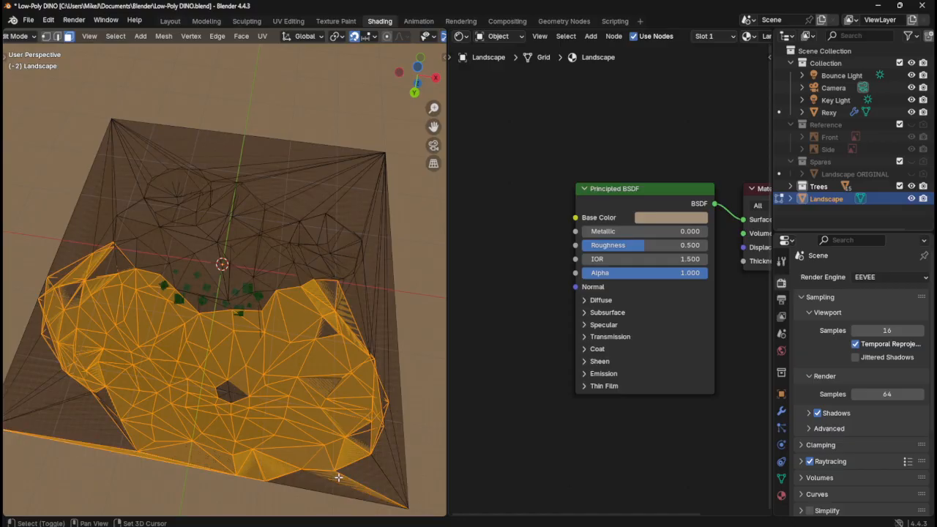
- Try to deselect the thin triangular face running from the mountain to the terrain corner, and undo the last pick
{"action": "middle_click_drag", "start_coordinate": [131, 454], "coordinate": [252, 309]}
{"action": "middle_click_drag", "start_coordinate": [291, 285], "coordinate": [281, 381]}
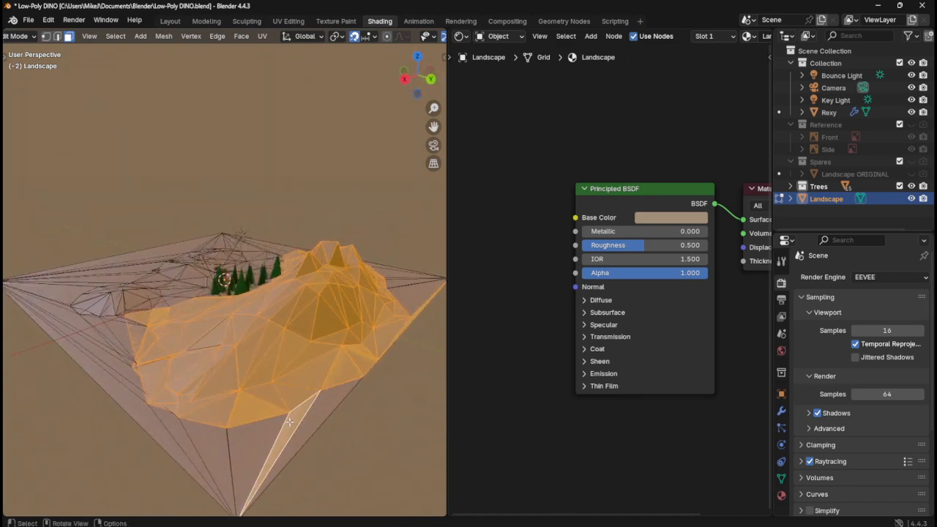
{"action": "middle_click_drag", "start_coordinate": [312, 442], "coordinate": [373, 257]}
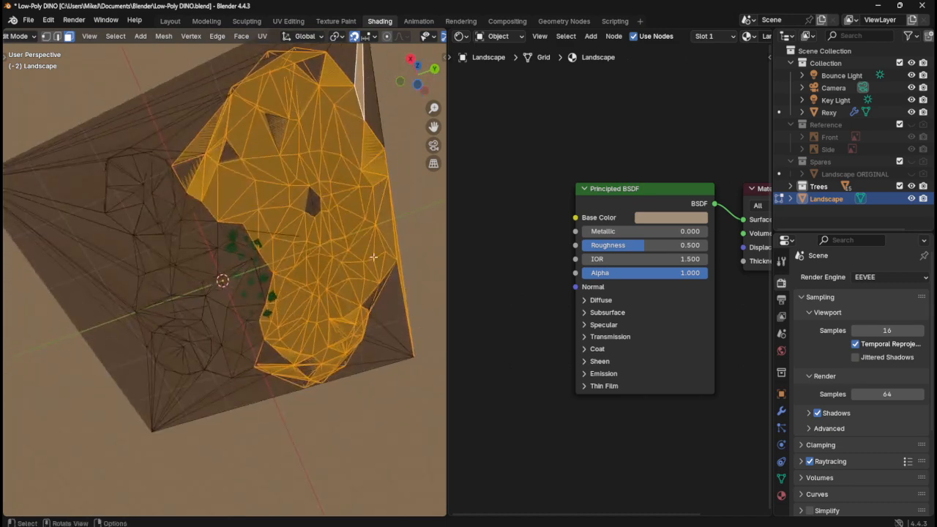
{"action": "left_click", "coordinate": [360, 75], "text": "ctrl"}
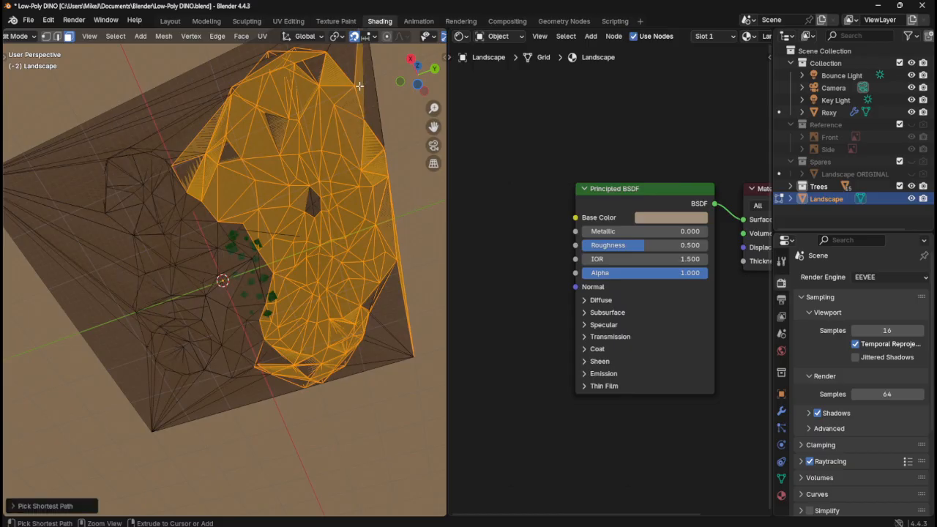
{"action": "left_click", "coordinate": [357, 91], "text": "ctrl"}
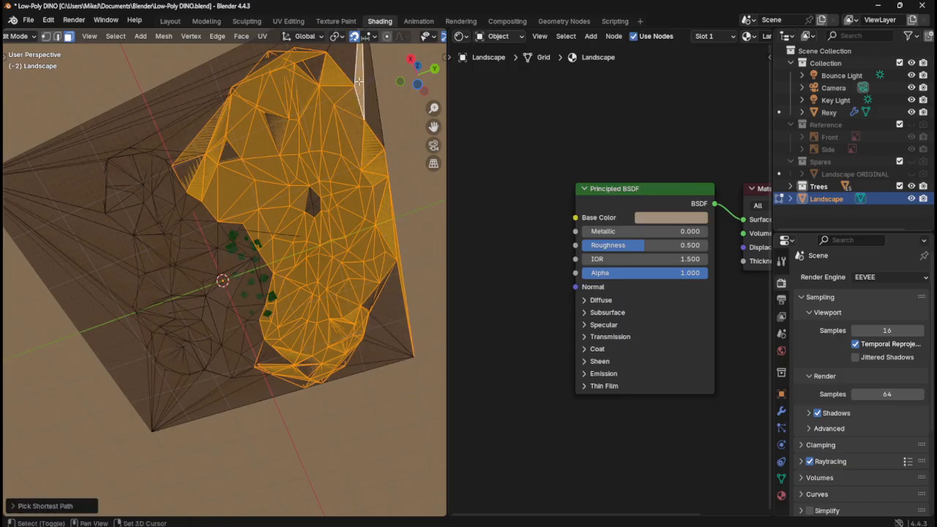
{"action": "key", "text": "ctrl+z"}
- Deselect the flat triangles at the foot of the mountain's back slope
{"action": "middle_click_drag", "start_coordinate": [318, 93], "coordinate": [290, 208]}
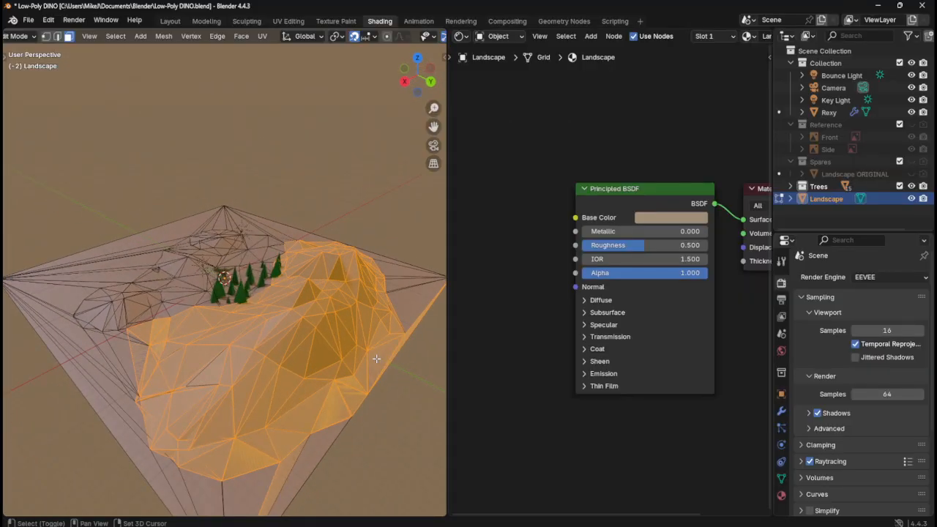
{"action": "left_click", "coordinate": [339, 404], "text": "shift"}
{"action": "left_click", "coordinate": [353, 404], "text": "shift"}
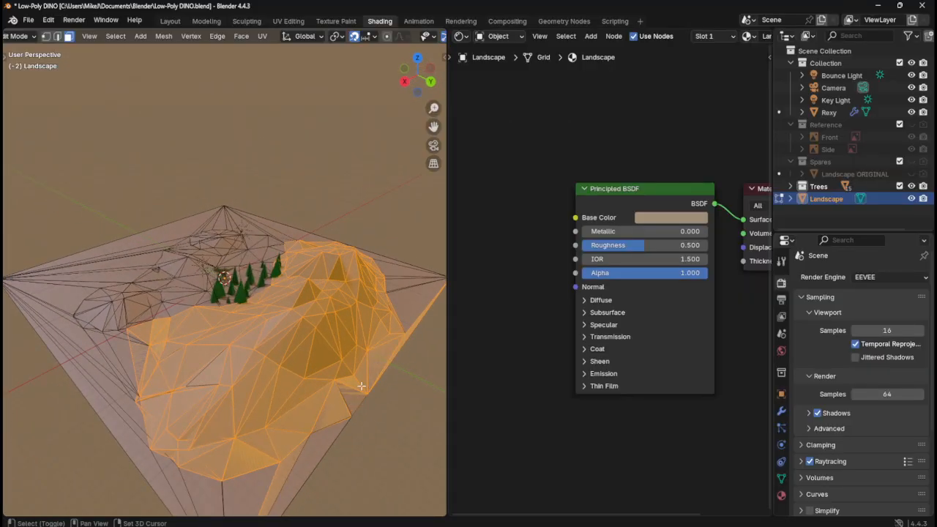
{"action": "left_click", "coordinate": [342, 414], "text": "shift"}
{"action": "left_click", "coordinate": [362, 380], "text": "shift"}
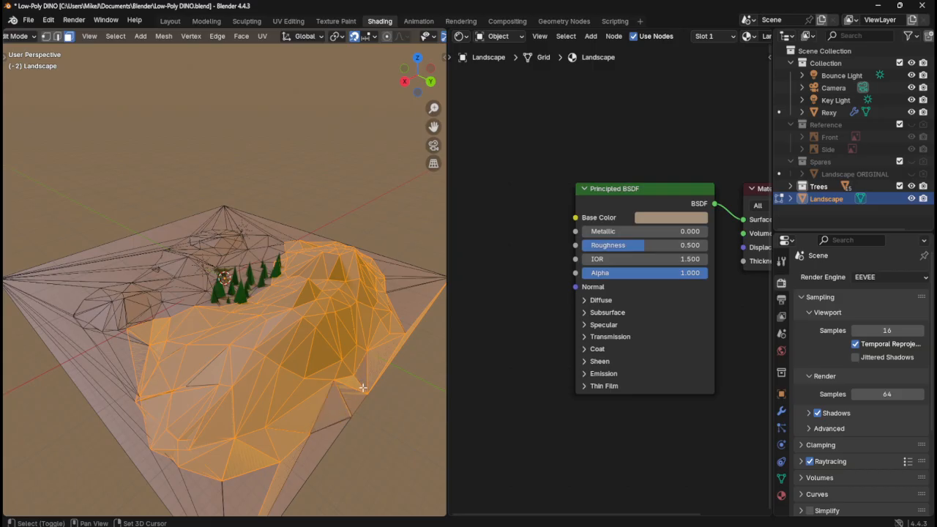
{"action": "left_click", "coordinate": [360, 388], "text": "shift"}
- Toggle the long thin face along the terrain's far edge from below and check the selection from above
{"action": "middle_click_drag", "start_coordinate": [386, 393], "coordinate": [340, 288]}
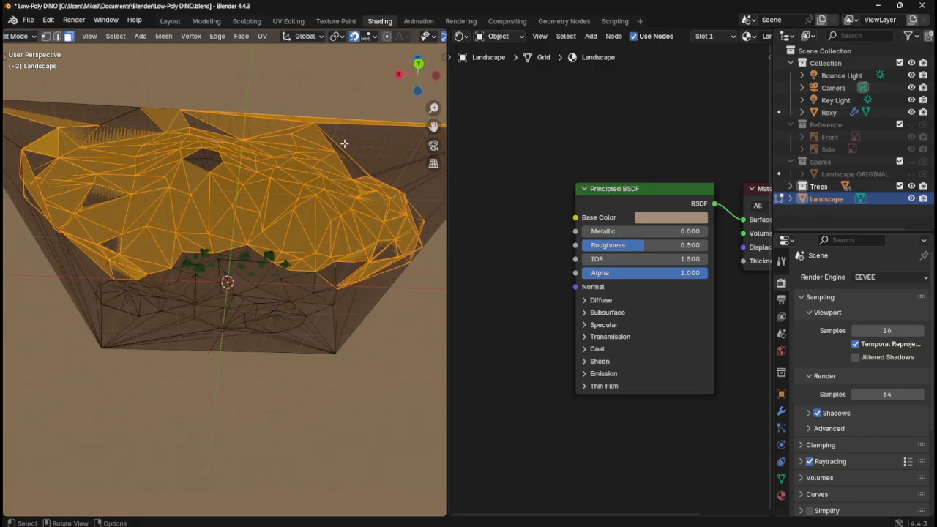
{"action": "left_click", "coordinate": [328, 119], "text": "shift"}
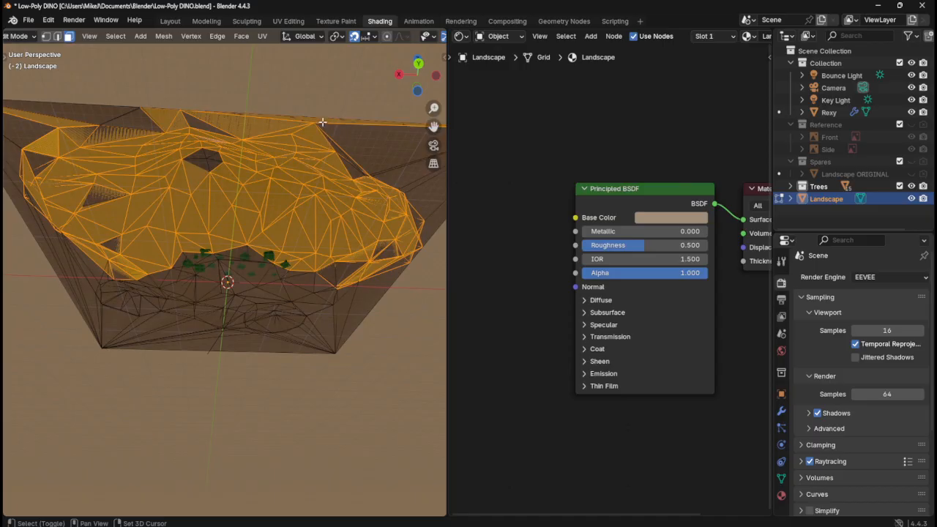
{"action": "left_click", "coordinate": [325, 122], "text": "shift"}
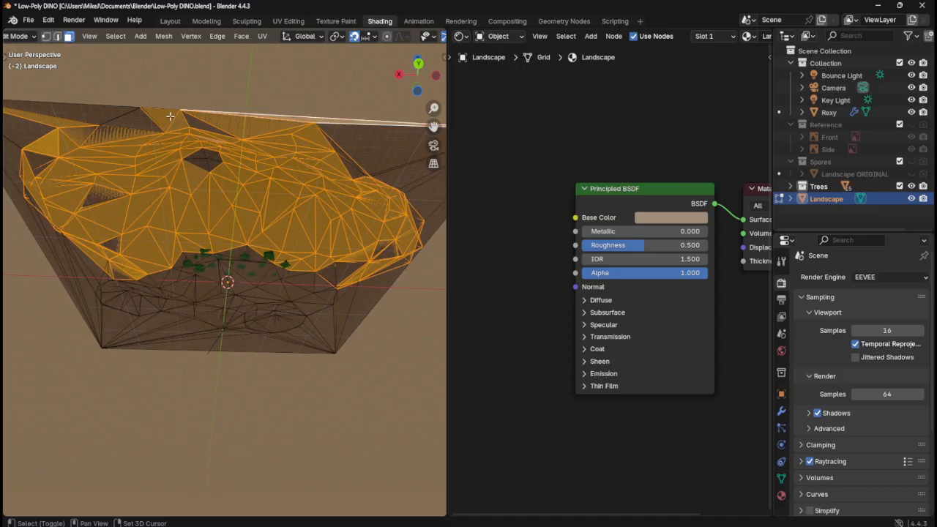
{"action": "middle_click_drag", "start_coordinate": [169, 115], "coordinate": [361, 215]}
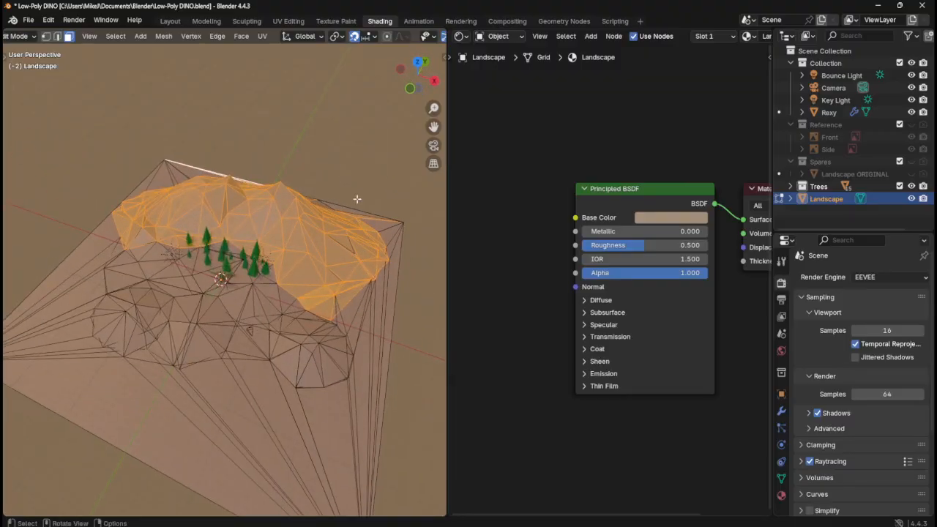
- Try separating the selected mountain faces into their own object, inspect it for missed faces, and undo the separation
{"action": "key", "text": "p"}
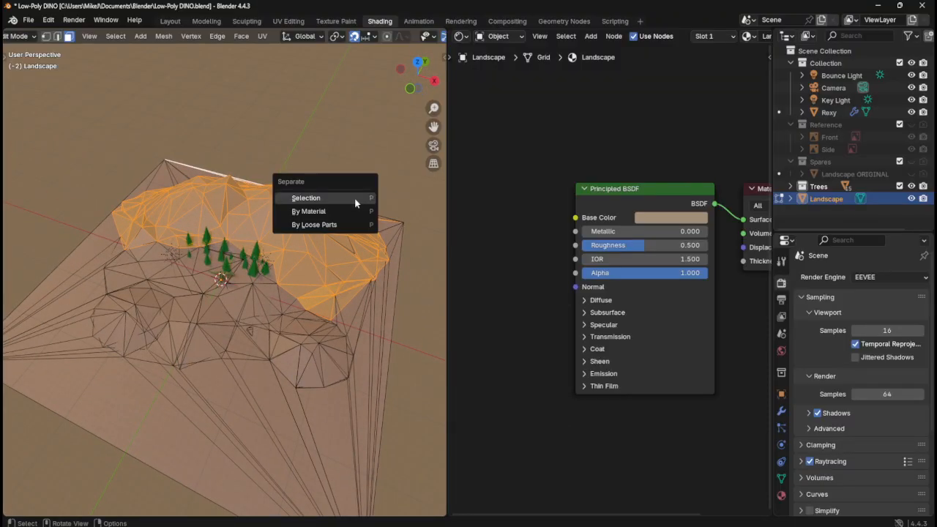
{"action": "left_click", "coordinate": [355, 203]}
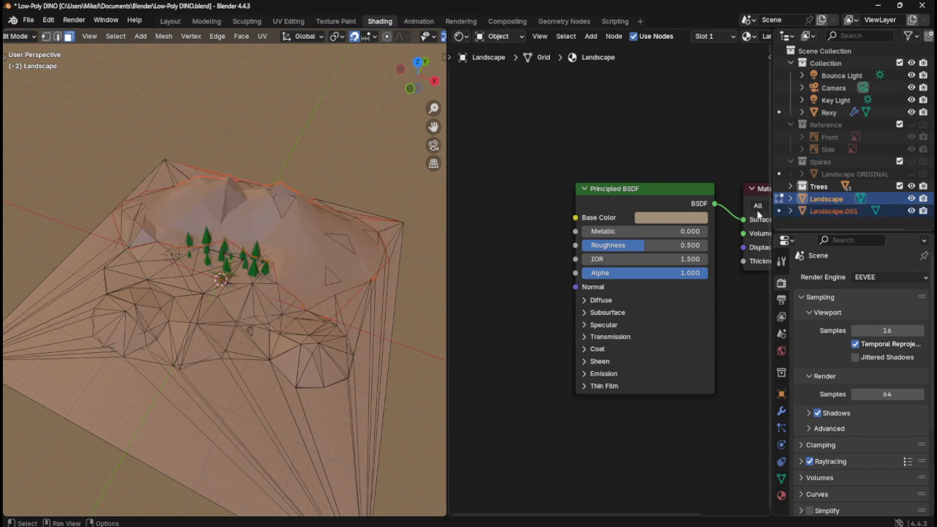
{"action": "left_click", "coordinate": [911, 211]}
{"action": "left_click", "coordinate": [912, 211]}
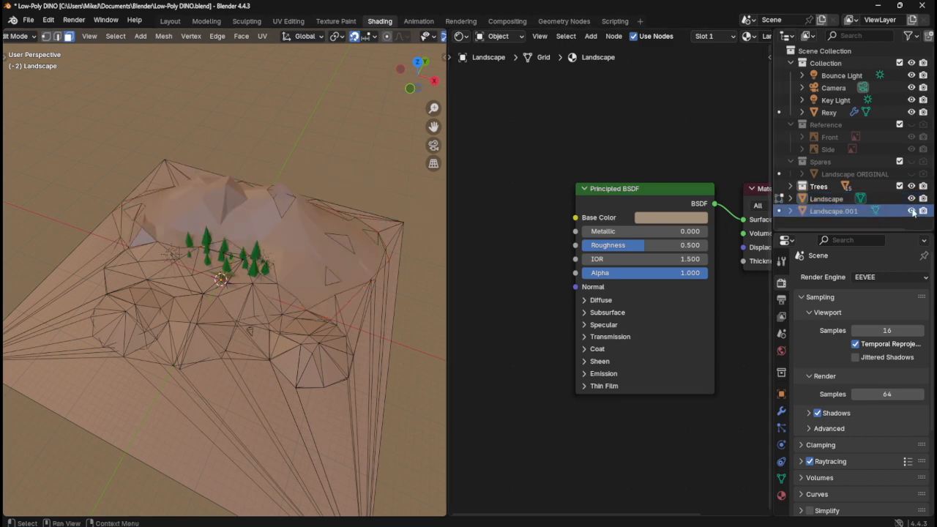
{"action": "left_click", "coordinate": [912, 211]}
{"action": "left_click", "coordinate": [912, 211]}
{"action": "middle_click_drag", "start_coordinate": [440, 189], "coordinate": [297, 190]}
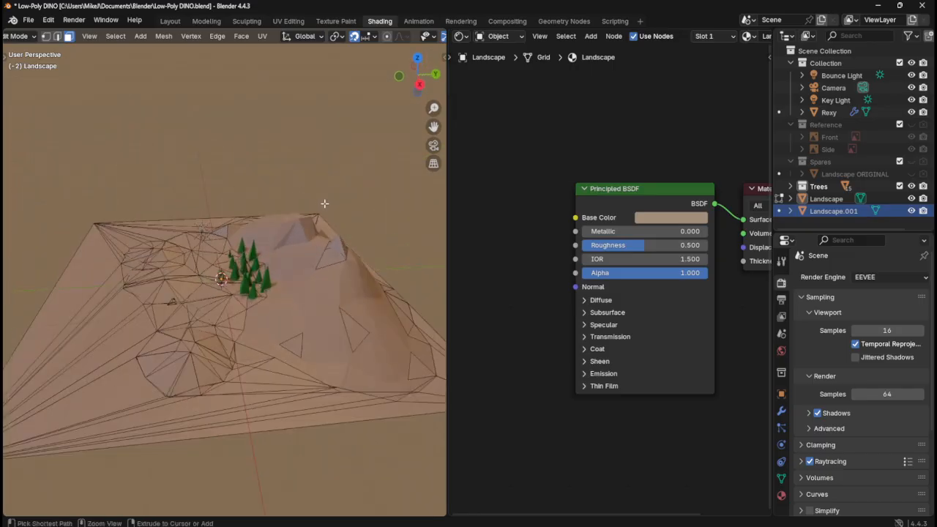
{"action": "key", "text": "ctrl+z"}
- Add the missed triangular face on the mountain slope to the selection, undoing the extra faces picked at its foot
{"action": "middle_click_drag", "start_coordinate": [367, 194], "coordinate": [339, 360]}
{"action": "left_click", "coordinate": [323, 403], "text": "shift"}
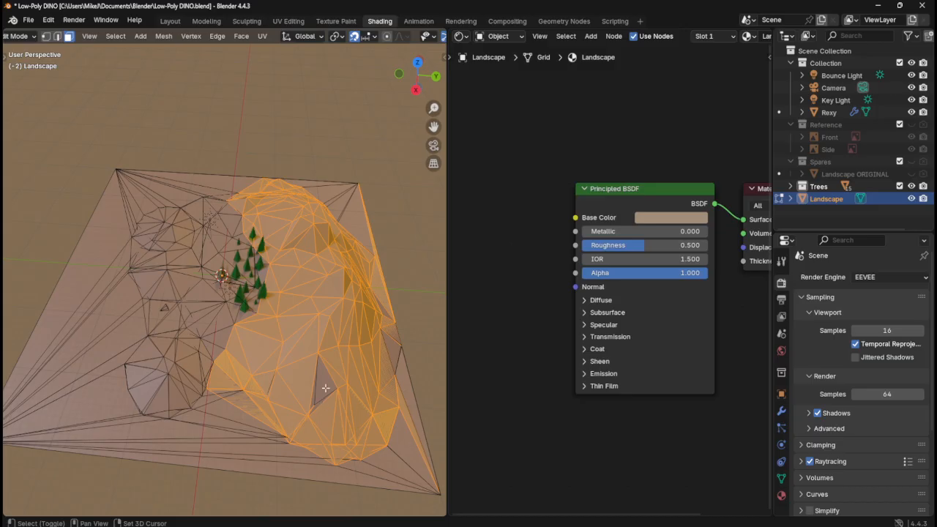
{"action": "left_click", "coordinate": [325, 388], "text": "shift"}
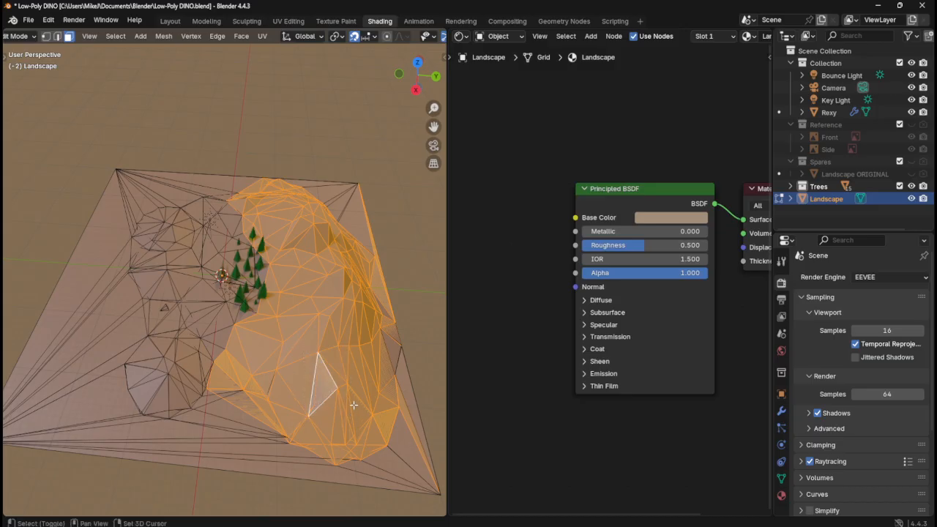
{"action": "left_click", "coordinate": [278, 392], "text": "shift"}
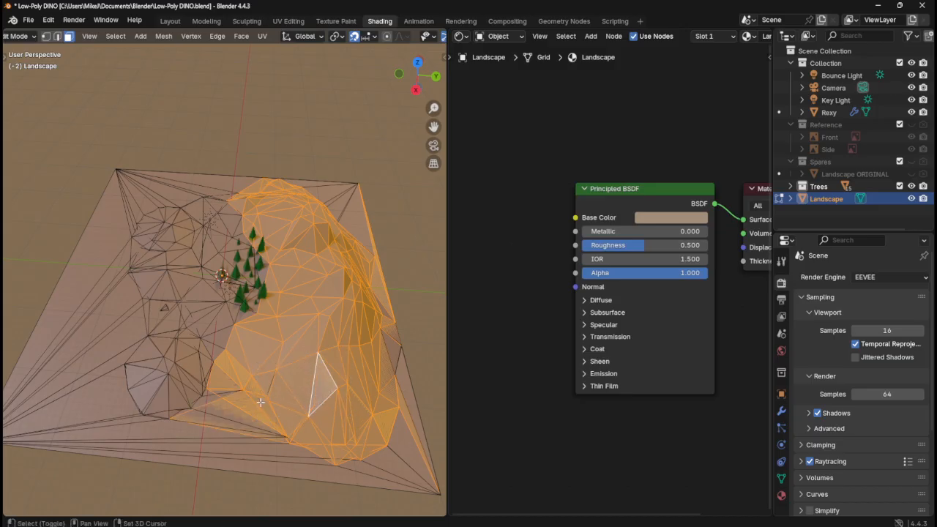
{"action": "key", "text": "ctrl+z"}
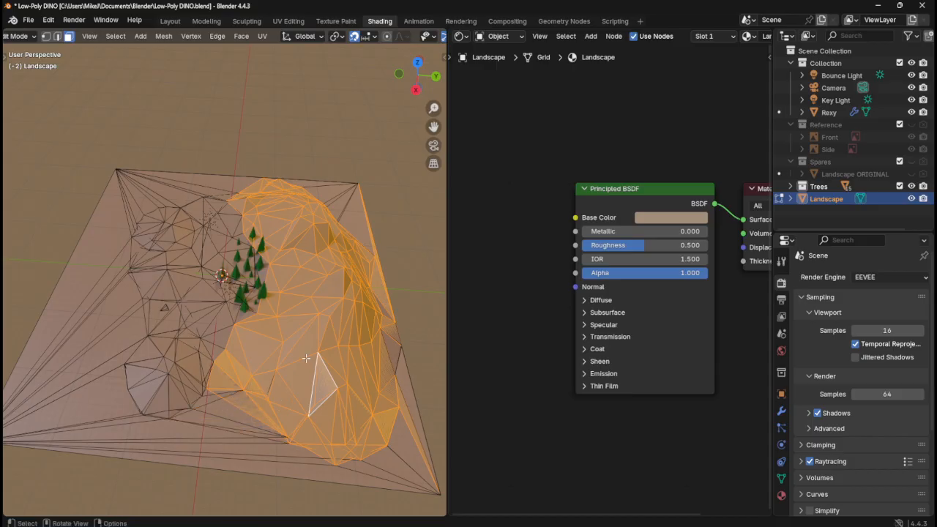
- Try separating the corrected mountain selection, look for remaining gaps, and undo the separation
{"action": "key", "text": "p"}
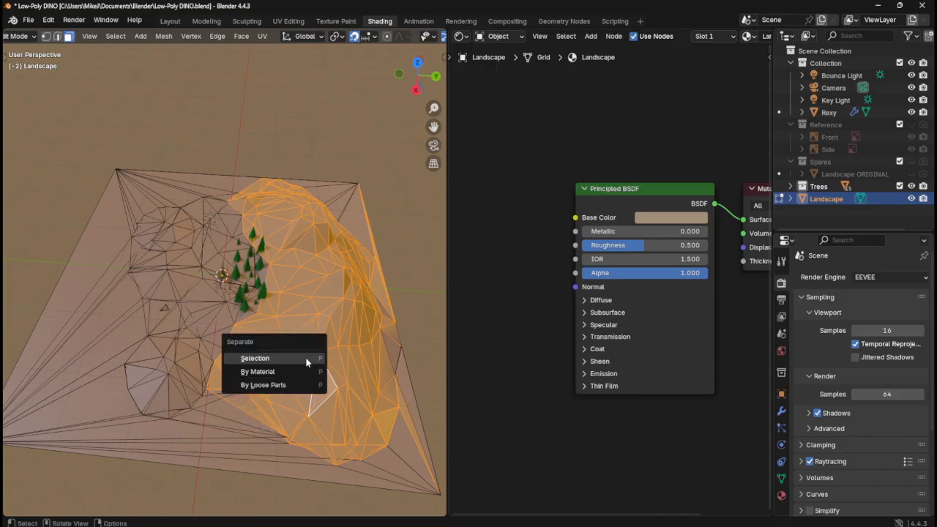
{"action": "left_click", "coordinate": [306, 360]}
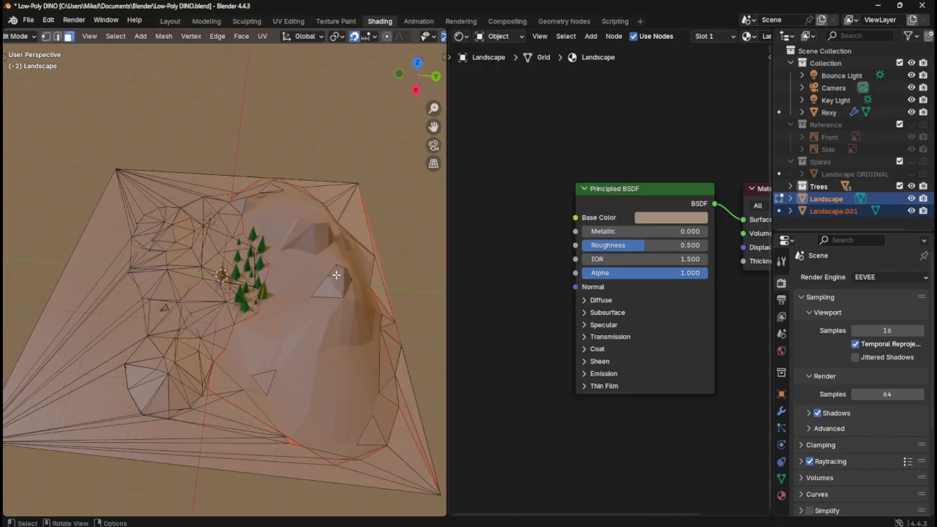
{"action": "middle_click_drag", "start_coordinate": [292, 251], "coordinate": [227, 261]}
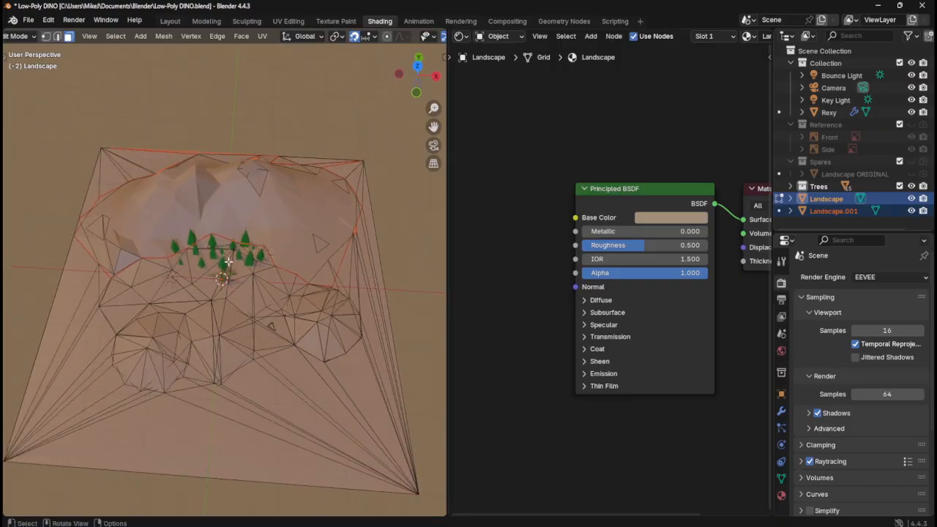
{"action": "key", "text": "ctrl+z"}
- In top view with X-ray enabled, add the faces across the mountain's far-side slopes to the selection using a box
{"action": "key", "text": "KP_7"}
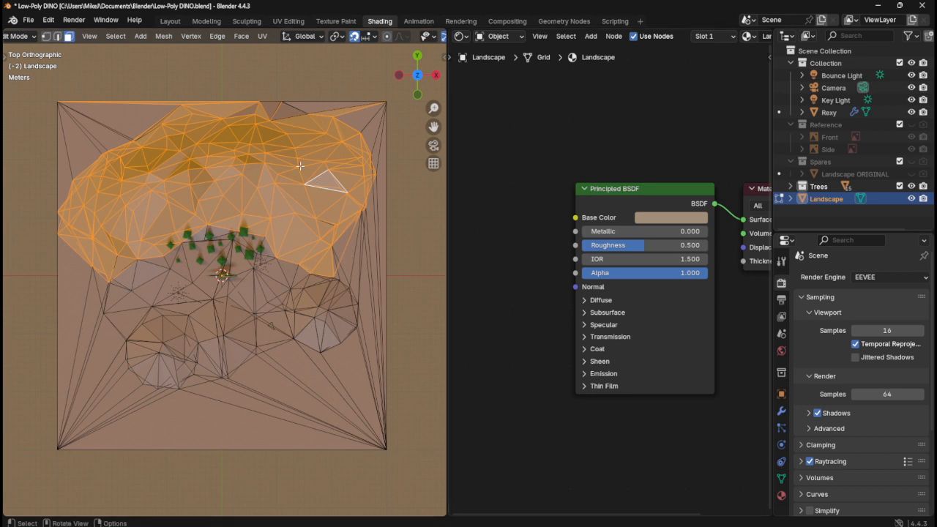
{"action": "key", "text": "shift"}
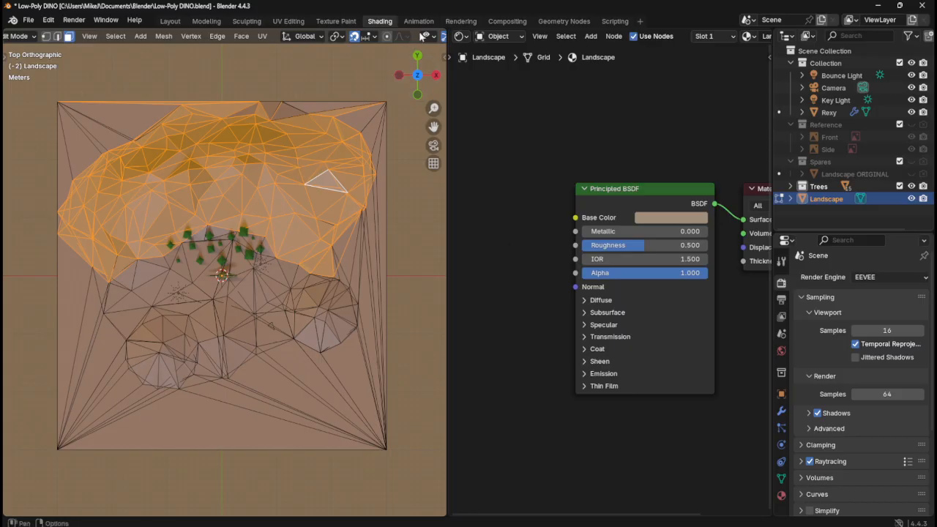
{"action": "scroll", "coordinate": [420, 35], "scroll_direction": "down", "scroll_amount": 3}
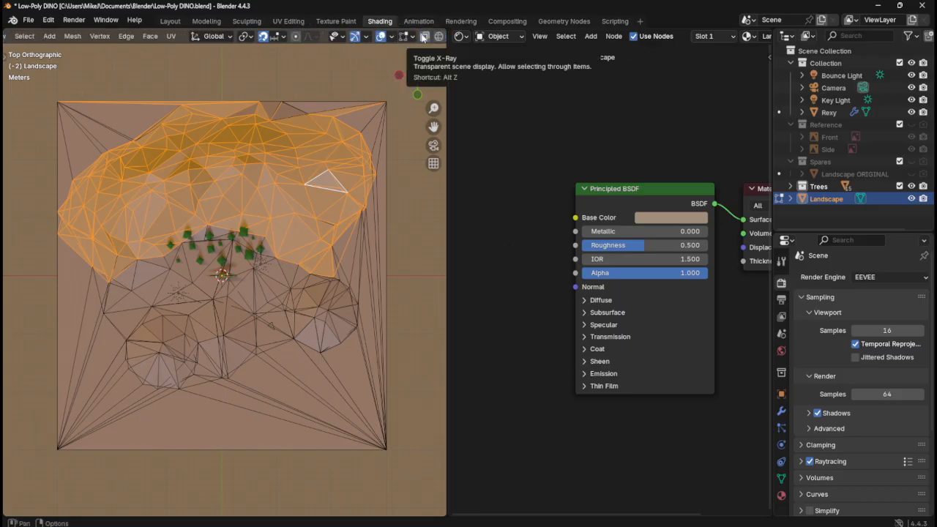
{"action": "key", "text": "ctrl"}
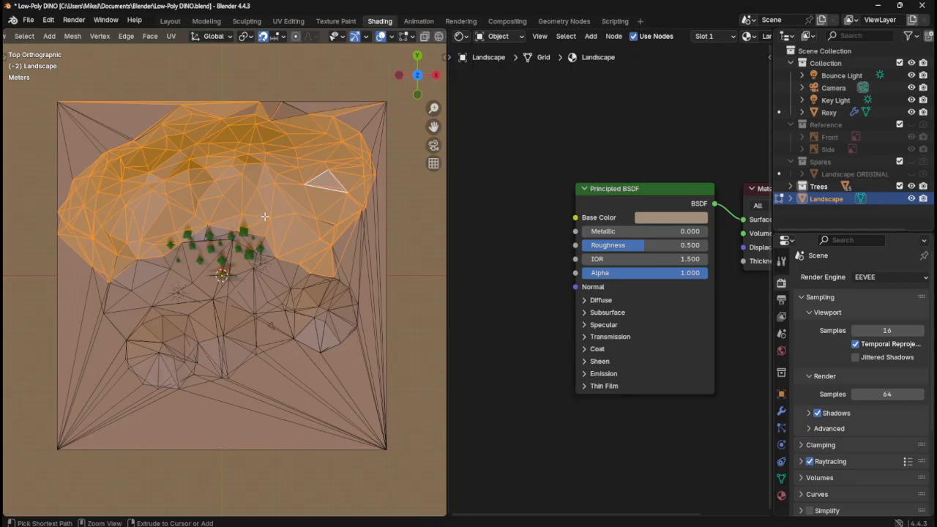
{"action": "key", "text": "alt+z"}
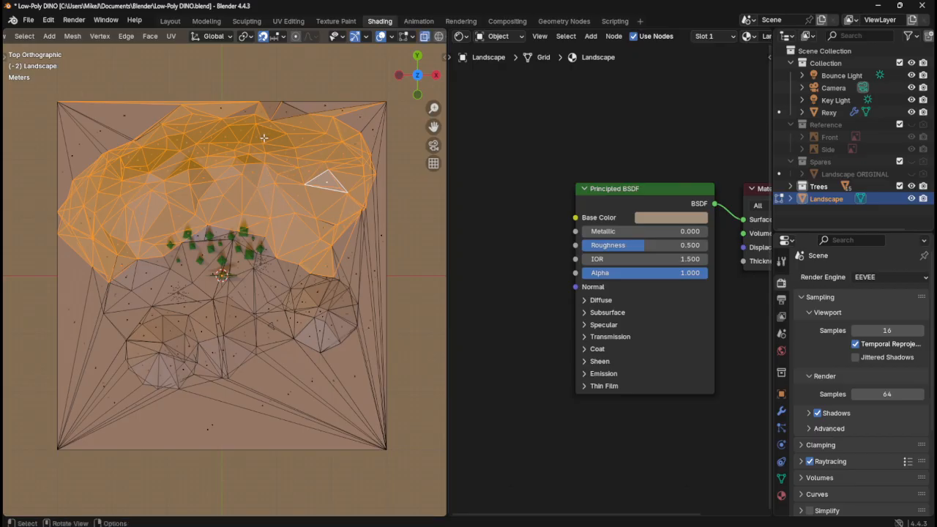
{"action": "key", "text": "shift"}
{"action": "left_click_drag", "start_coordinate": [235, 98], "coordinate": [354, 208], "text": "shift"}
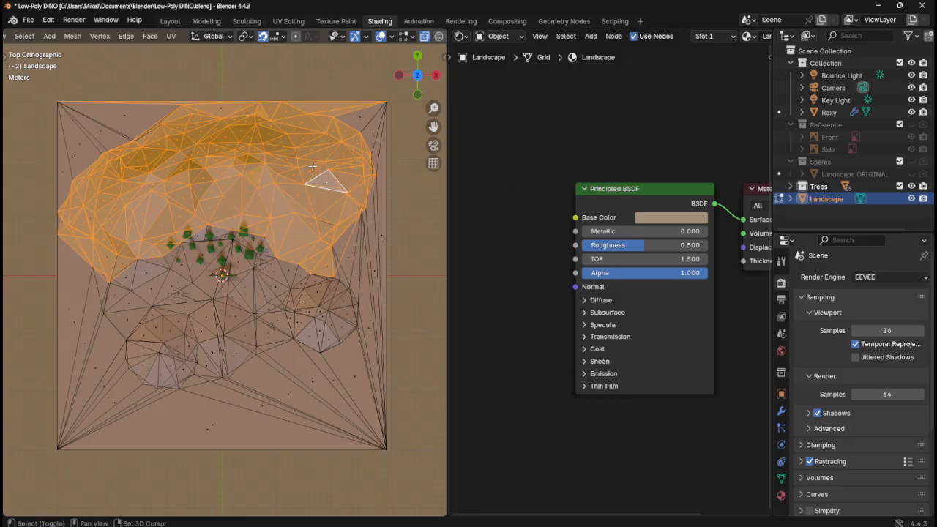
- Add the remaining faces on the mountain's far side to the selection, turn off X-ray, and separate the selection into its own object
{"action": "left_click_drag", "start_coordinate": [300, 173], "coordinate": [339, 209]}
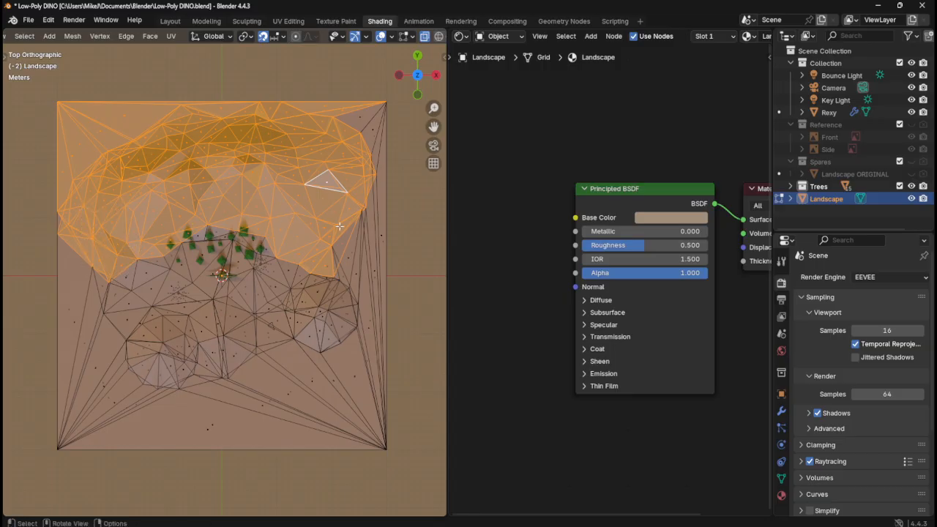
{"action": "middle_click_drag", "start_coordinate": [343, 251], "coordinate": [331, 217]}
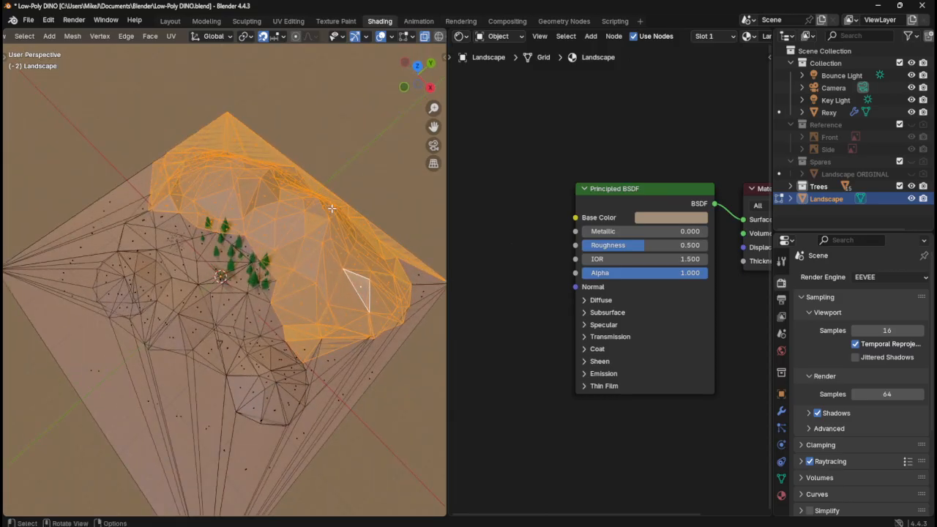
{"action": "key", "text": "alt+z"}
{"action": "key", "text": "p"}
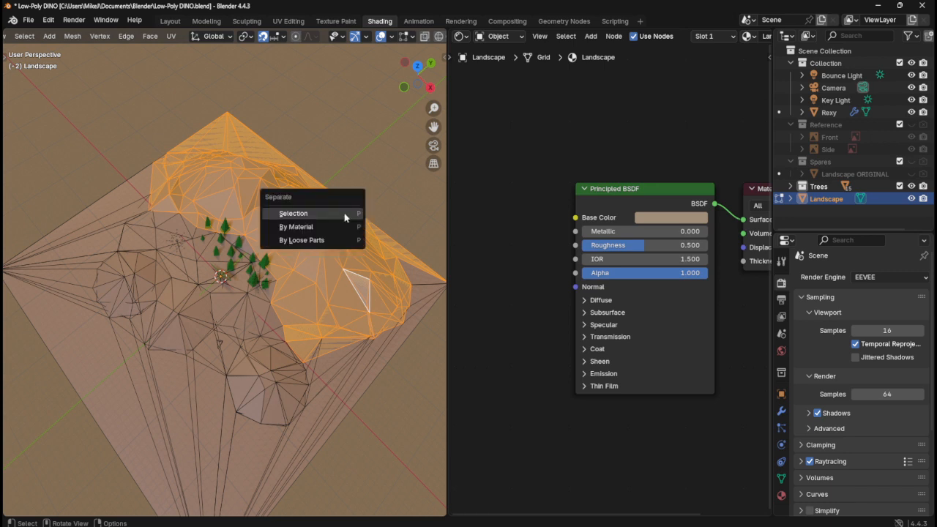
{"action": "left_click", "coordinate": [345, 215]}
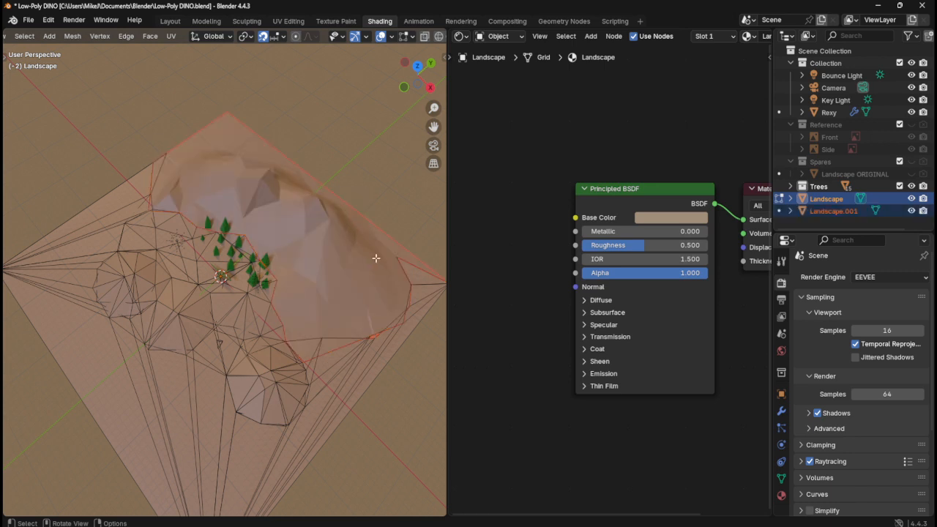
- Hide and show the Landscape and Landscape.001 objects in turn to check how the mountains split from the ground
{"action": "left_click", "coordinate": [911, 199]}
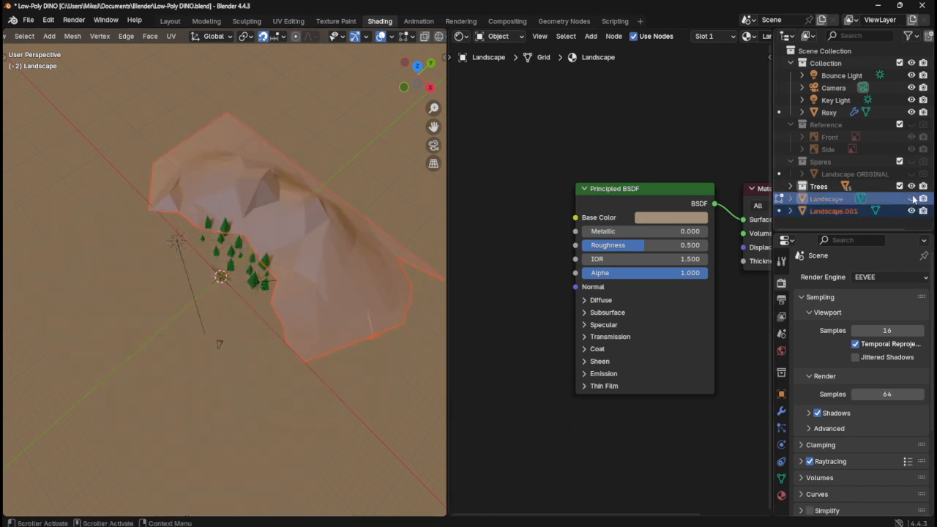
{"action": "left_click", "coordinate": [911, 199]}
{"action": "left_click", "coordinate": [911, 211]}
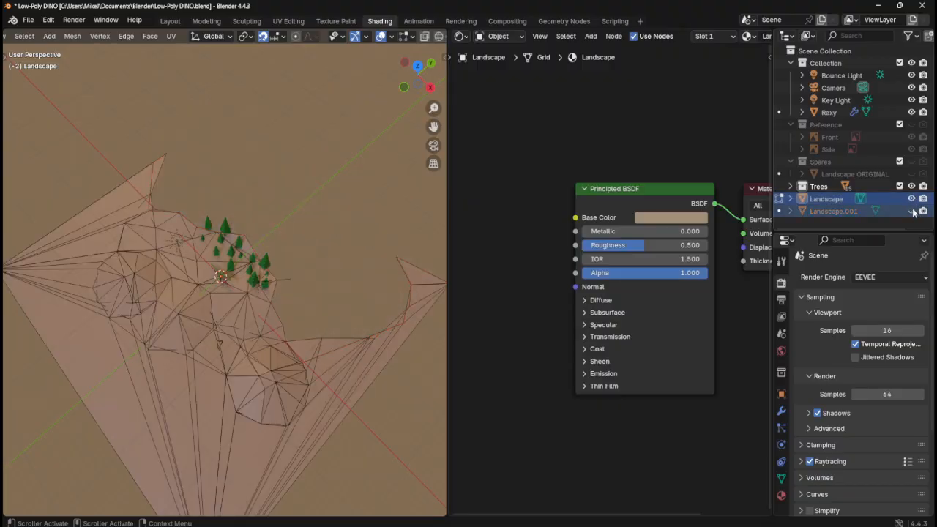
{"action": "left_click", "coordinate": [912, 211]}
{"action": "left_click", "coordinate": [911, 210]}
{"action": "left_click", "coordinate": [911, 210]}
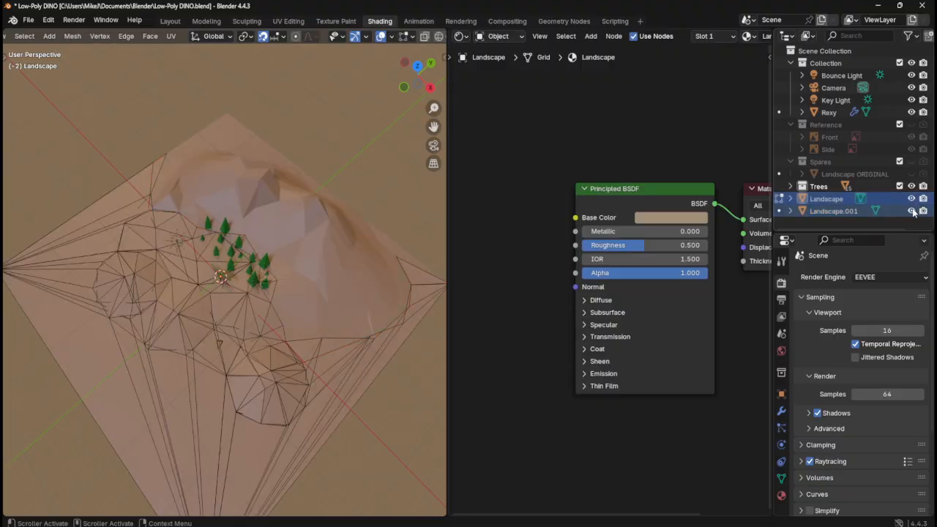
{"action": "left_click", "coordinate": [912, 210]}
{"action": "left_click", "coordinate": [911, 211]}
- Rename the separated Landscape.001 object to Mountains and save the file
{"action": "left_click", "coordinate": [832, 212]}
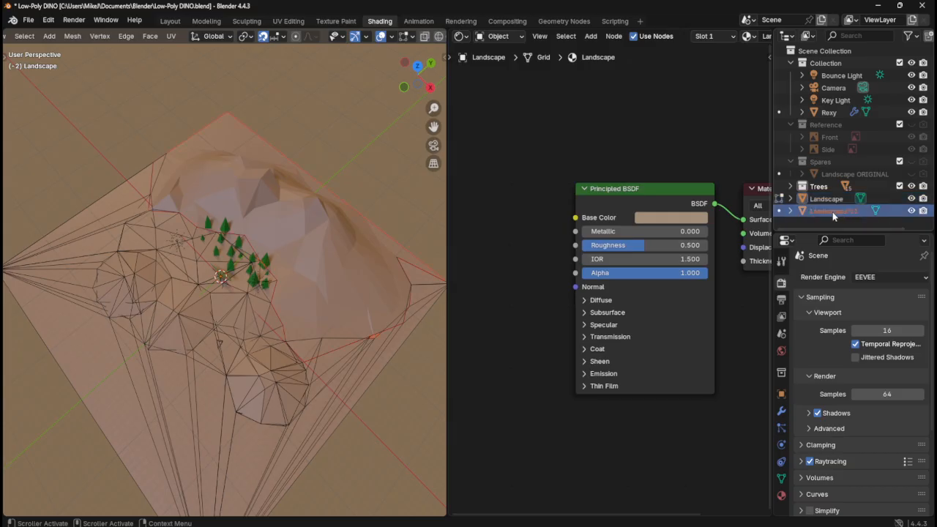
{"action": "double_click", "coordinate": [835, 212]}
{"action": "type", "text": "Moun"}
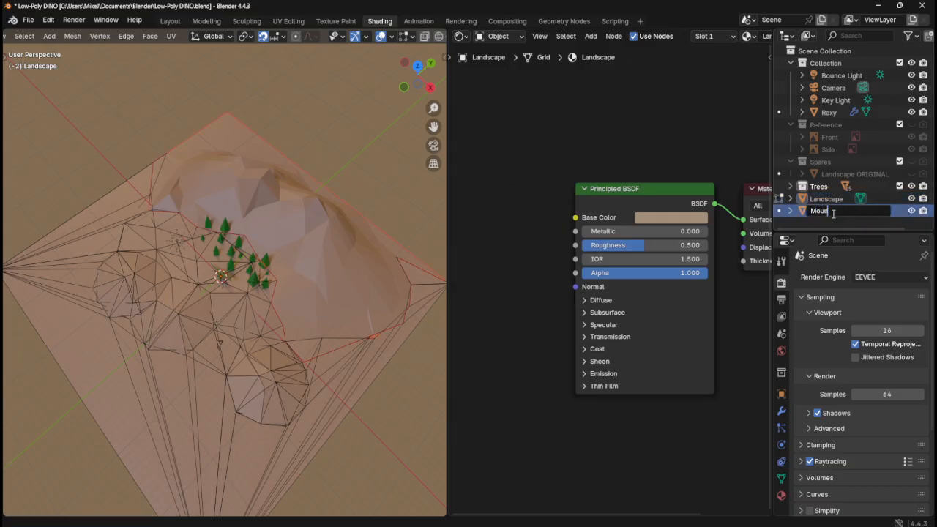
{"action": "key", "text": "Return"}
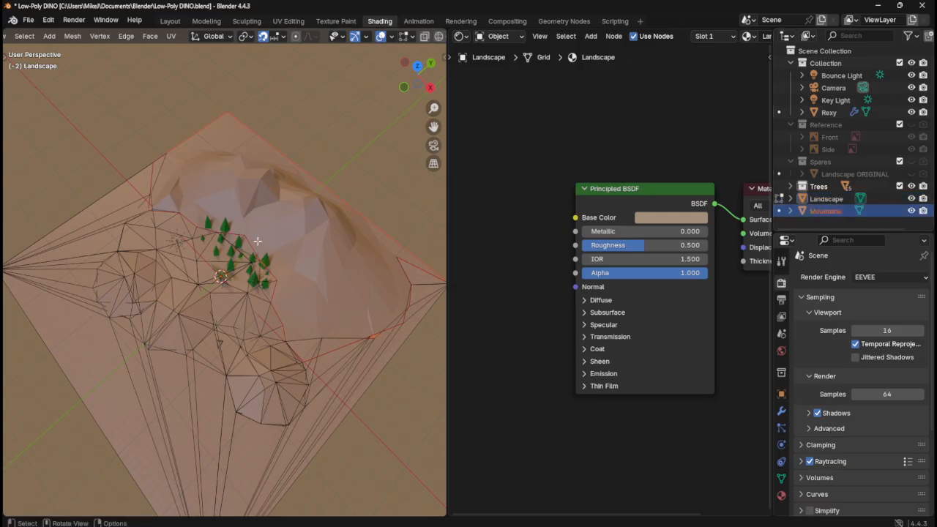
{"action": "middle_click_drag", "start_coordinate": [300, 254], "coordinate": [327, 197]}
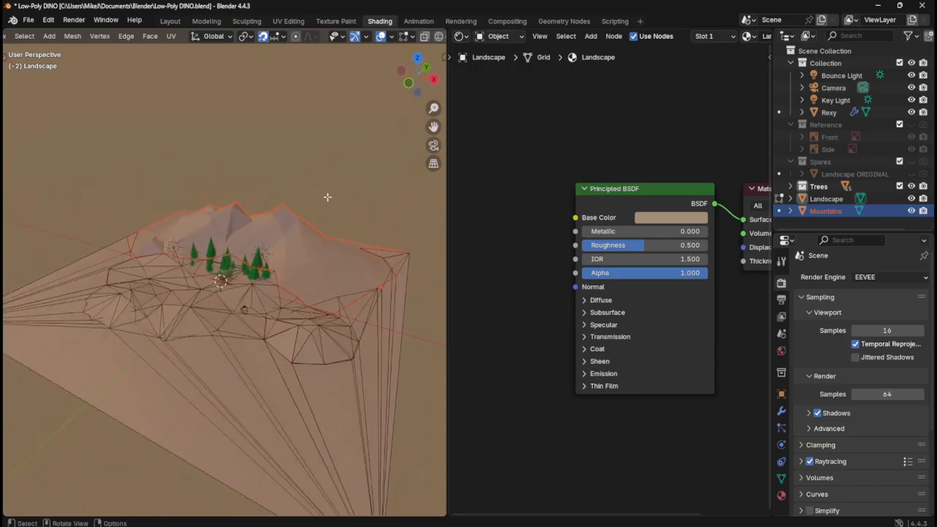
{"action": "key", "text": "ctrl+s"}
- Return to Object Mode and select the mountains and the ground in turn, finishing with the Landscape ground object selected
{"action": "scroll", "coordinate": [348, 224], "scroll_direction": "up", "scroll_amount": 4}
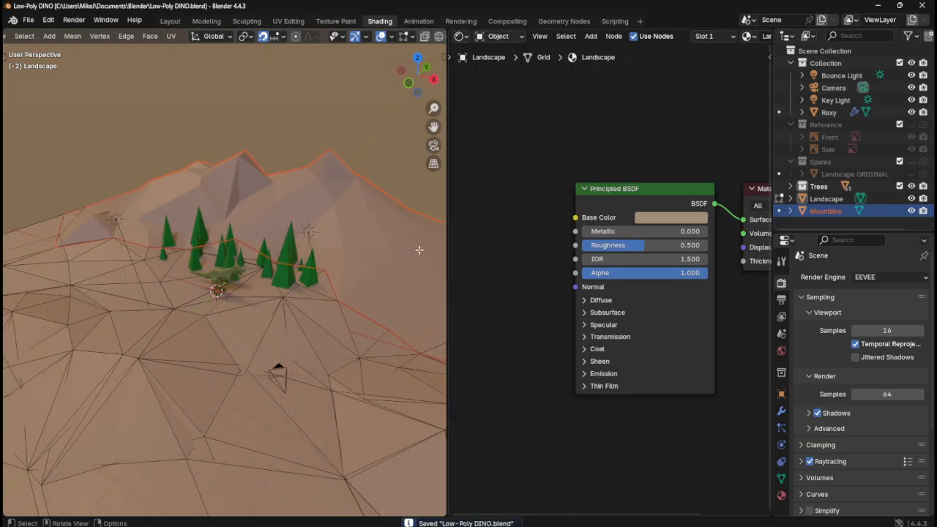
{"action": "key", "text": "Tab"}
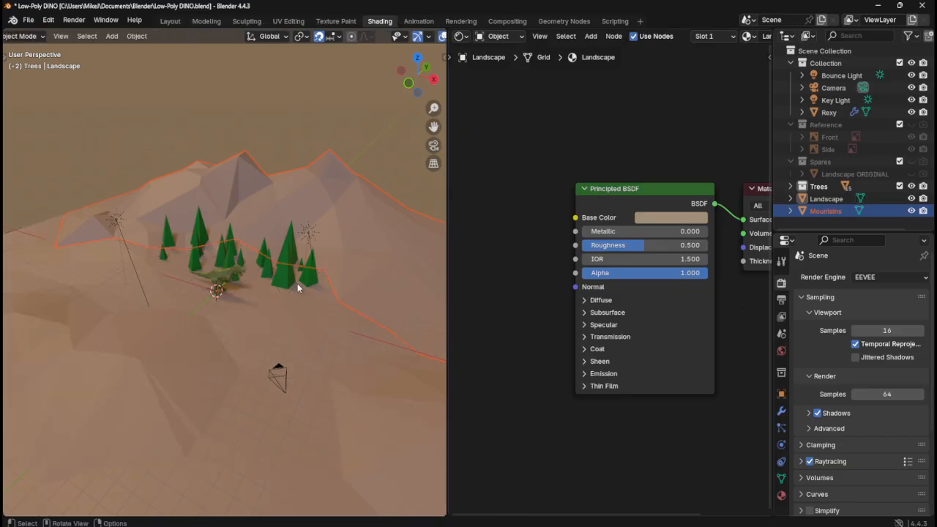
{"action": "left_click", "coordinate": [276, 339]}
{"action": "left_click", "coordinate": [346, 259]}
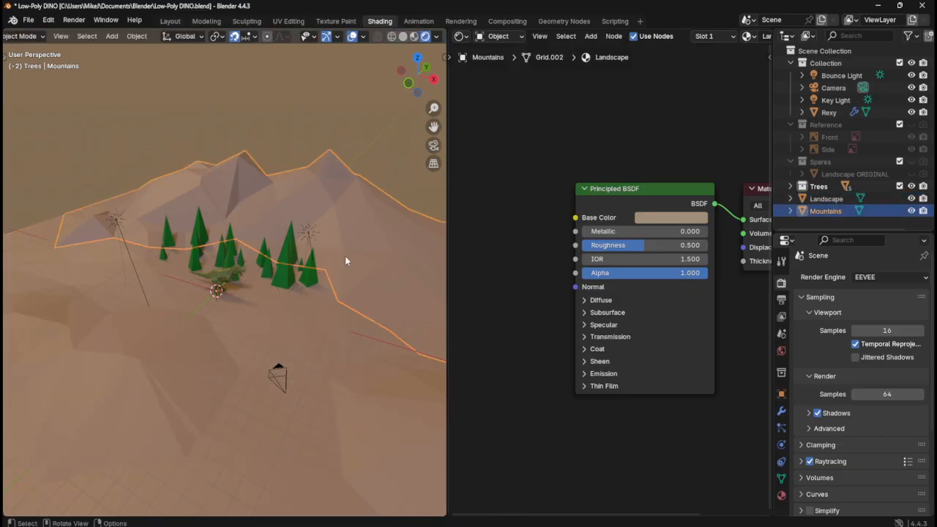
{"action": "left_click", "coordinate": [163, 338]}
{"action": "left_click", "coordinate": [244, 321]}
{"action": "left_click", "coordinate": [186, 339]}
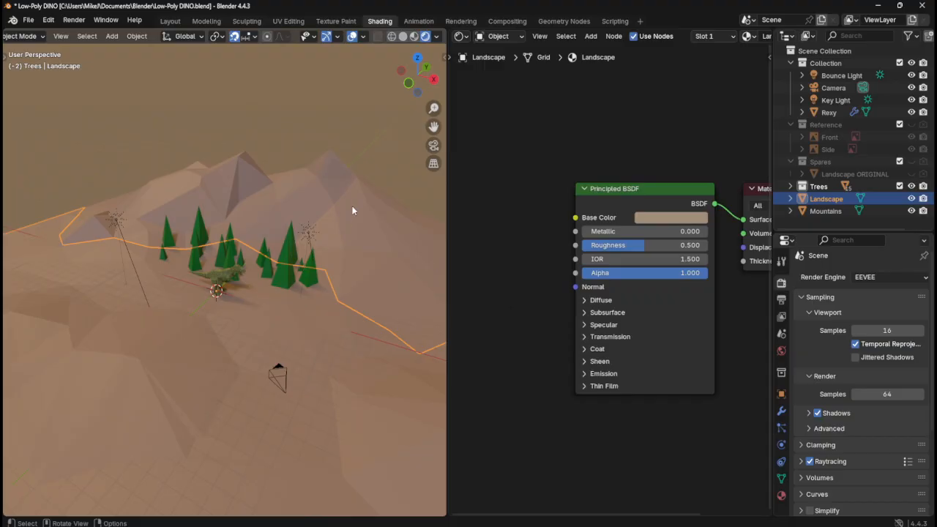
- Fine-tune the Landscape material's base color by shifting its hue slightly toward a warmer brown
{"action": "middle_click_drag", "start_coordinate": [352, 210], "coordinate": [269, 209]}
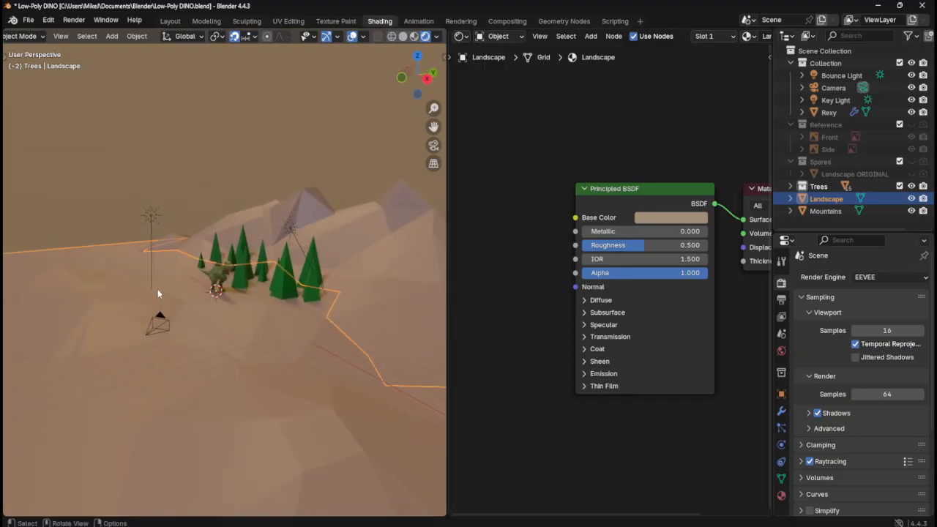
{"action": "scroll", "coordinate": [157, 289], "scroll_direction": "up", "scroll_amount": 5}
{"action": "middle_click_drag", "start_coordinate": [134, 311], "coordinate": [306, 360]}
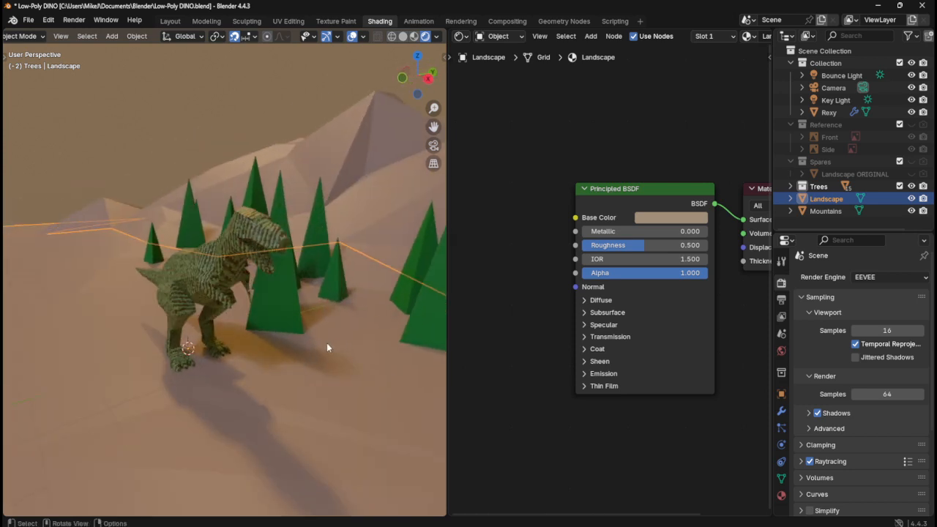
{"action": "left_click", "coordinate": [663, 224]}
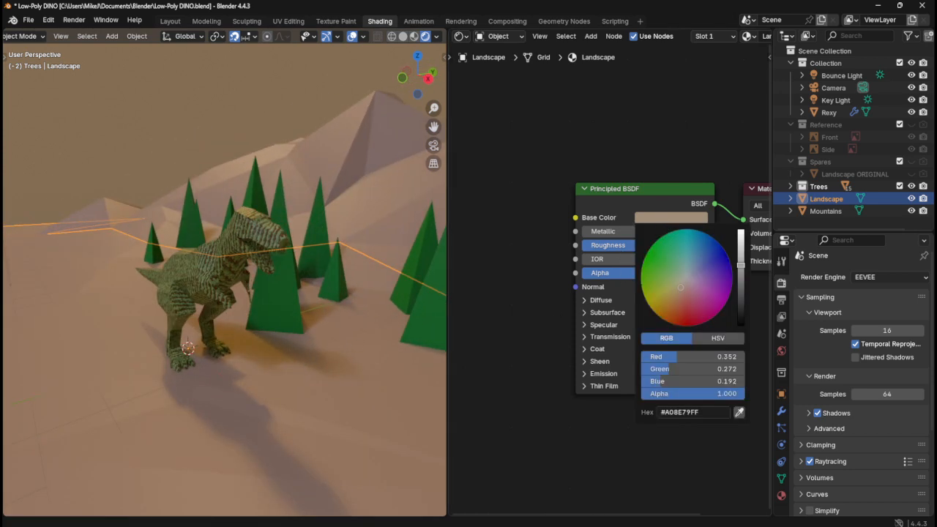
{"action": "left_click_drag", "start_coordinate": [680, 288], "coordinate": [681, 290]}
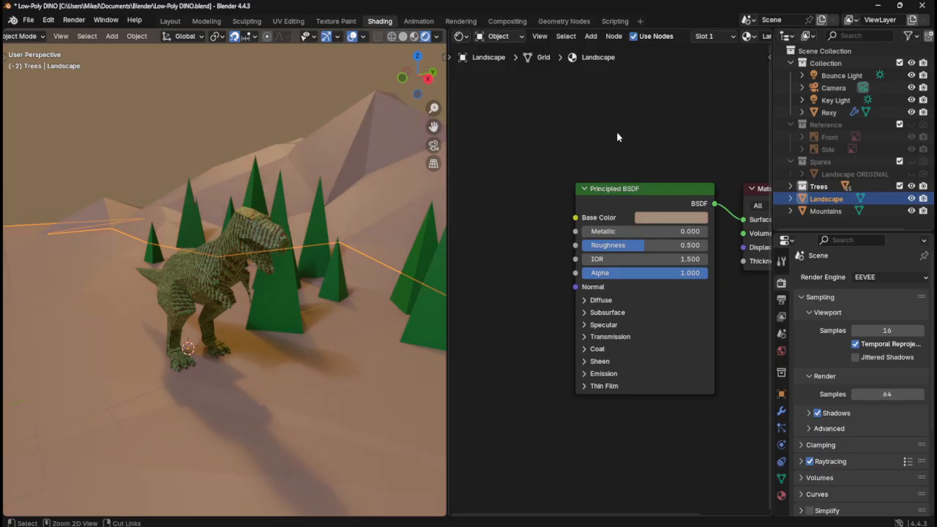
{"action": "middle_click_drag", "start_coordinate": [592, 138], "coordinate": [631, 145]}
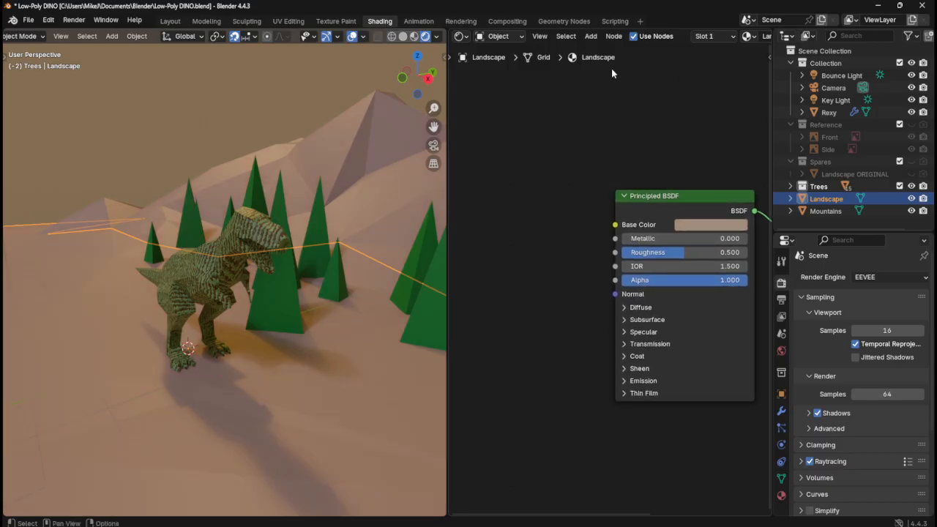
{"action": "scroll", "coordinate": [732, 40], "scroll_direction": "down", "scroll_amount": 3}
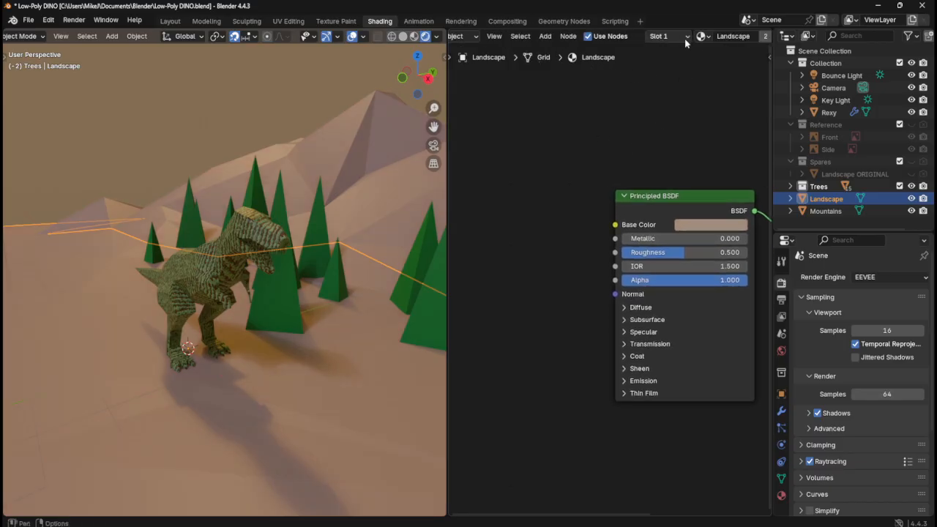
{"action": "left_click", "coordinate": [725, 36]}
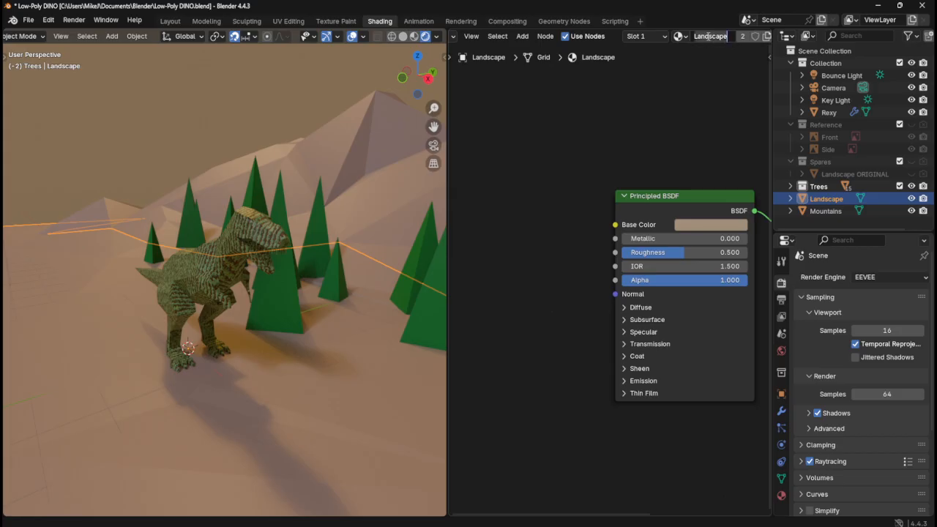
{"action": "left_click", "coordinate": [680, 36]}
{"action": "left_click", "coordinate": [680, 36]}
{"action": "left_click", "coordinate": [680, 36]}
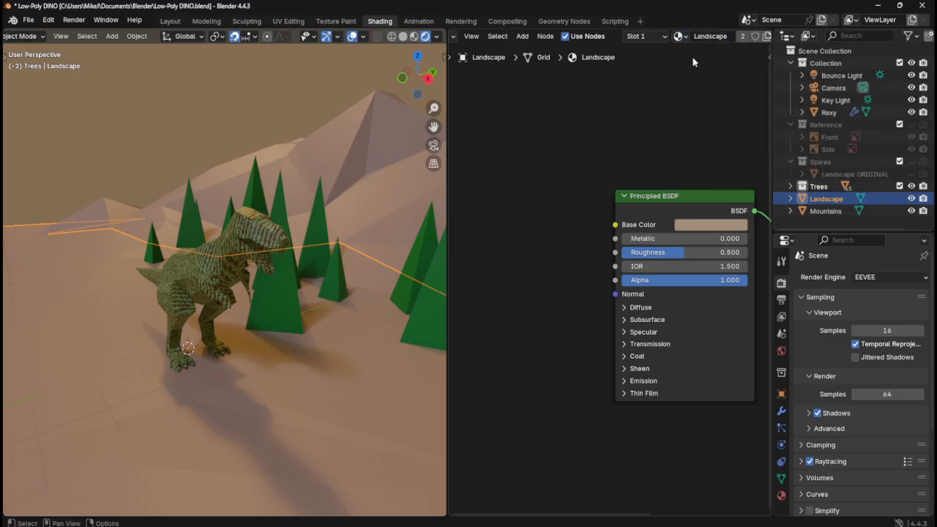
{"action": "scroll", "coordinate": [693, 62], "scroll_direction": "down", "scroll_amount": 4}
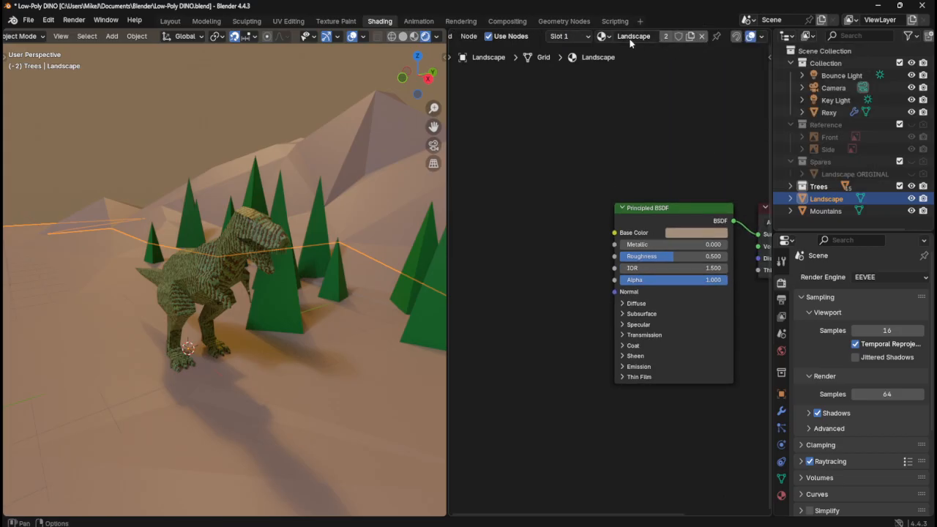
{"action": "left_click", "coordinate": [604, 37]}
{"action": "left_click", "coordinate": [608, 37]}
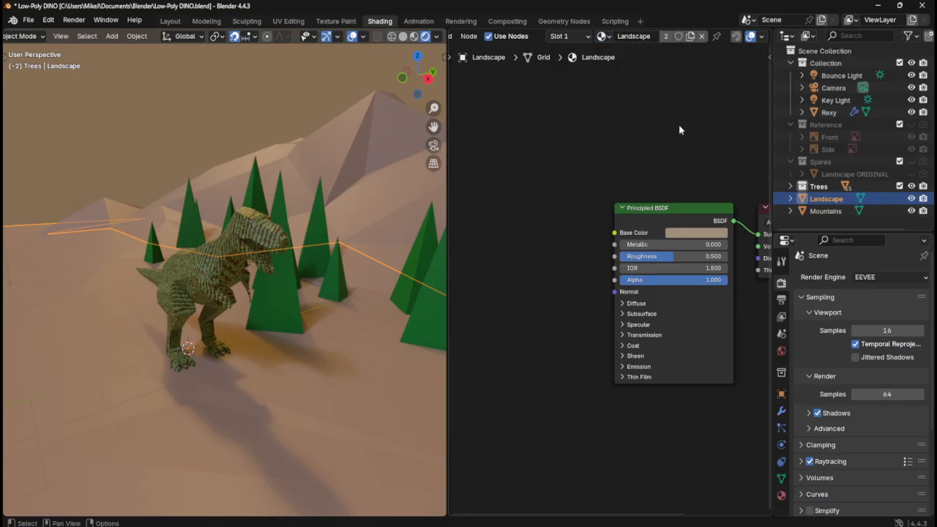
{"action": "middle_click_drag", "start_coordinate": [689, 146], "coordinate": [612, 167]}
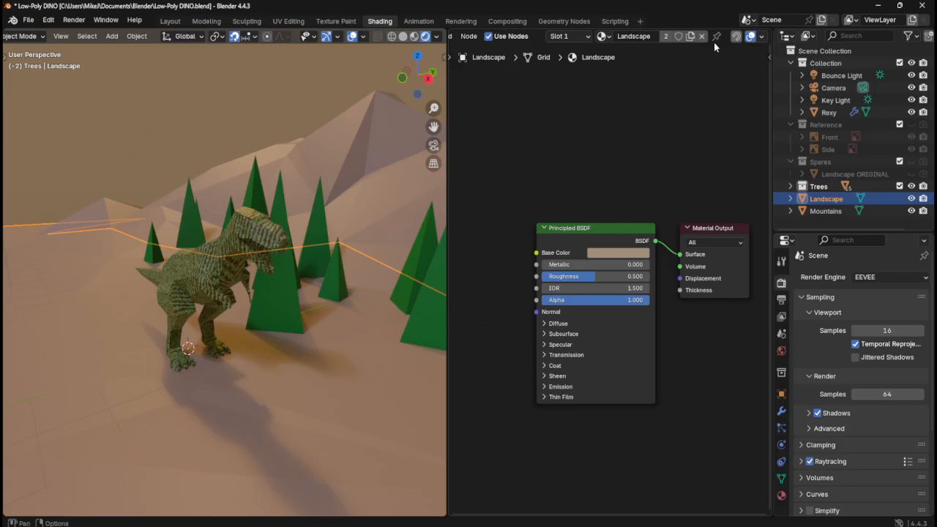
- Save the dinosaur scene file under its existing name
{"action": "scroll", "coordinate": [688, 45], "scroll_direction": "up", "scroll_amount": 2}
{"action": "scroll", "coordinate": [688, 45], "scroll_direction": "down", "scroll_amount": 3}
{"action": "middle_click_drag", "start_coordinate": [397, 215], "coordinate": [299, 199]}
{"action": "key", "text": "ctrl+s"}
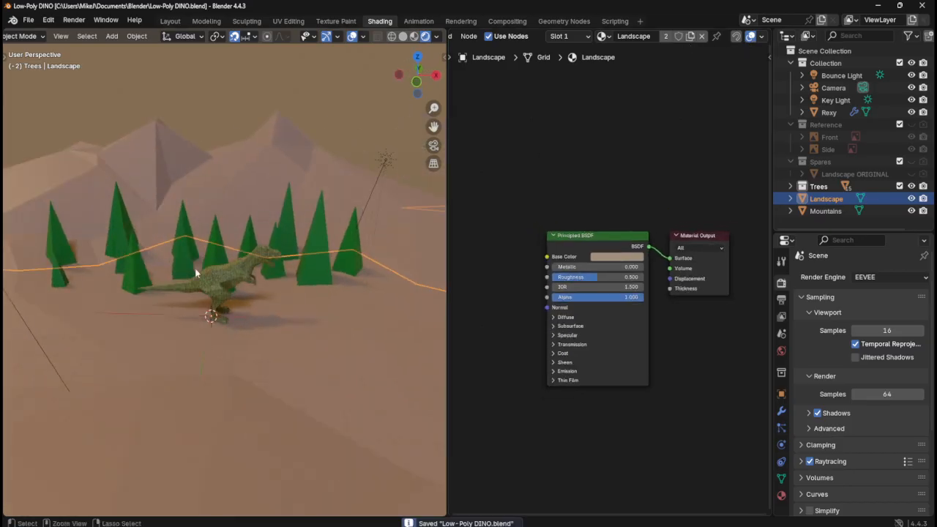
{"action": "scroll", "coordinate": [247, 294], "scroll_direction": "up", "scroll_amount": 4}
{"action": "scroll", "coordinate": [248, 293], "scroll_direction": "down", "scroll_amount": 2}
{"action": "scroll", "coordinate": [247, 293], "scroll_direction": "down", "scroll_amount": 1}
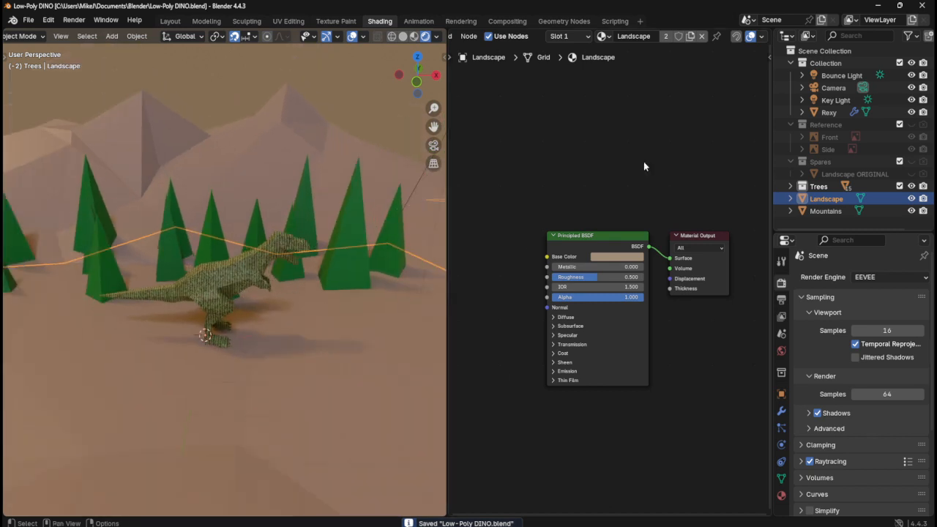
{"action": "left_click", "coordinate": [602, 36]}
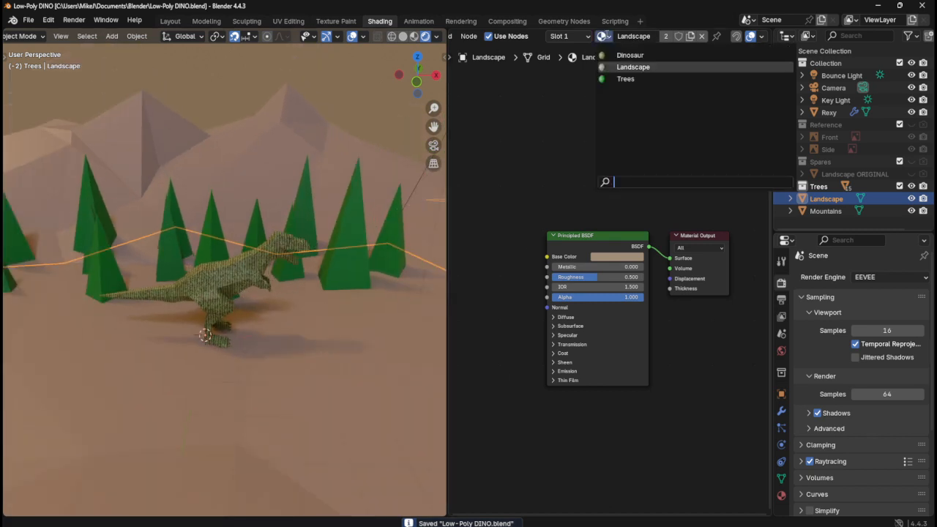
{"action": "key", "text": "Escape"}
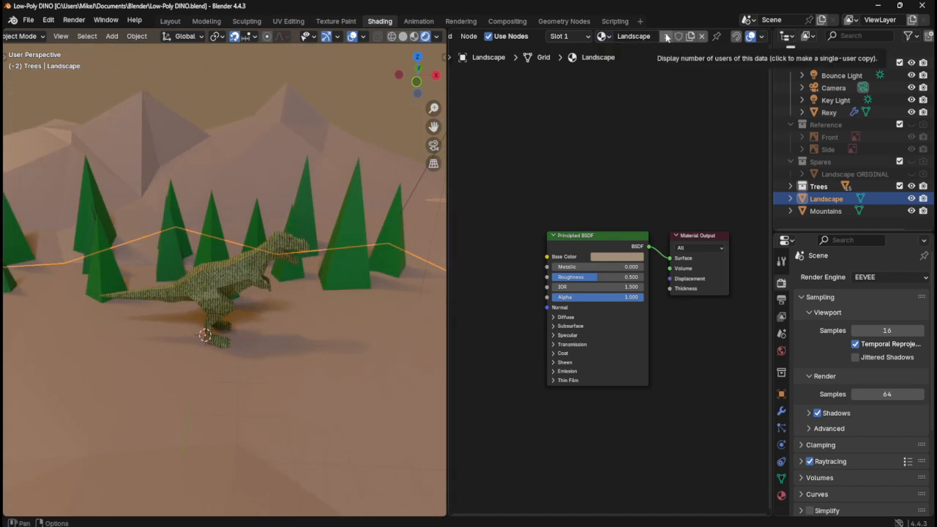
{"action": "left_click", "coordinate": [602, 37]}
{"action": "key", "text": "Escape"}
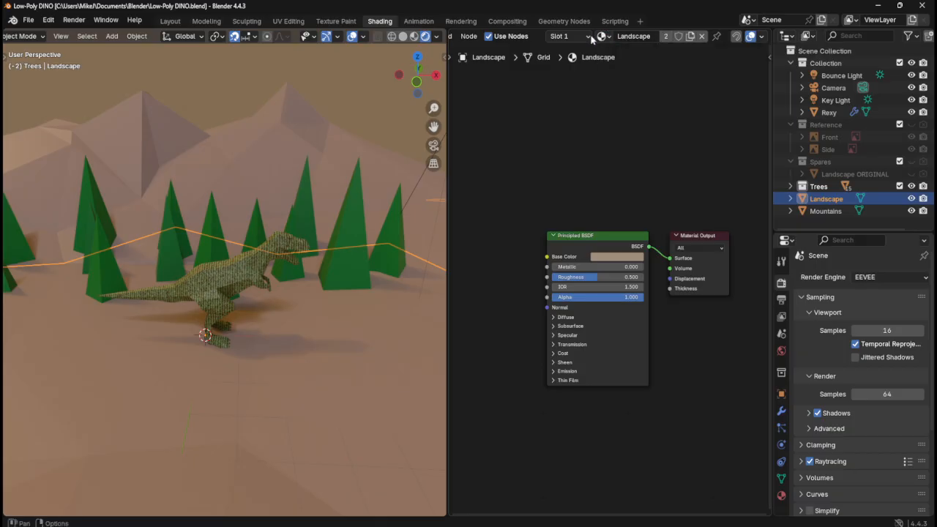
{"action": "left_click", "coordinate": [589, 36]}
{"action": "left_click", "coordinate": [602, 37]}
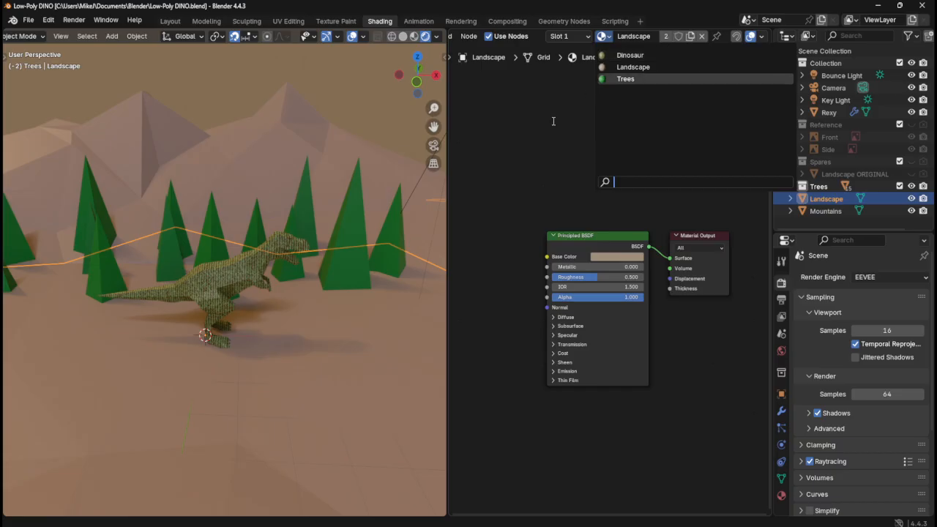
{"action": "scroll", "coordinate": [497, 35], "scroll_direction": "up", "scroll_amount": 3}
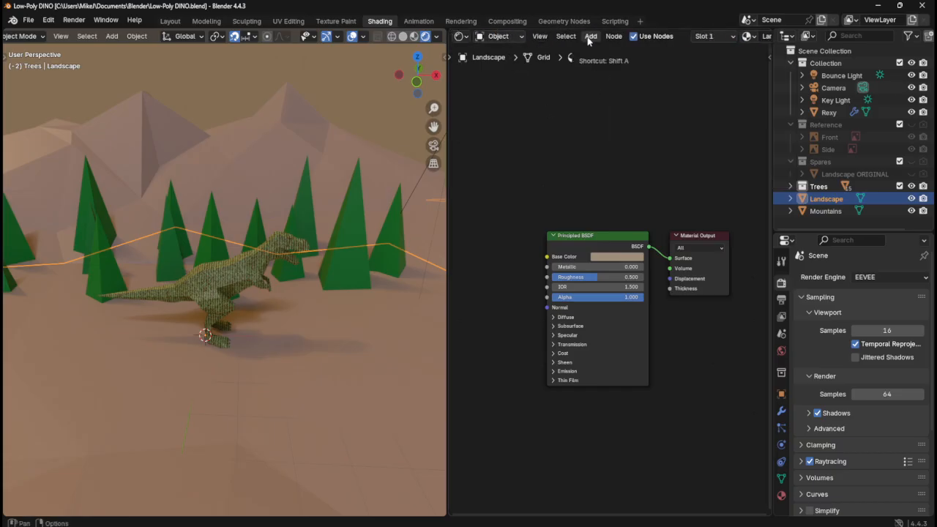
{"action": "left_click", "coordinate": [499, 36]}
{"action": "scroll", "coordinate": [674, 40], "scroll_direction": "down", "scroll_amount": 4}
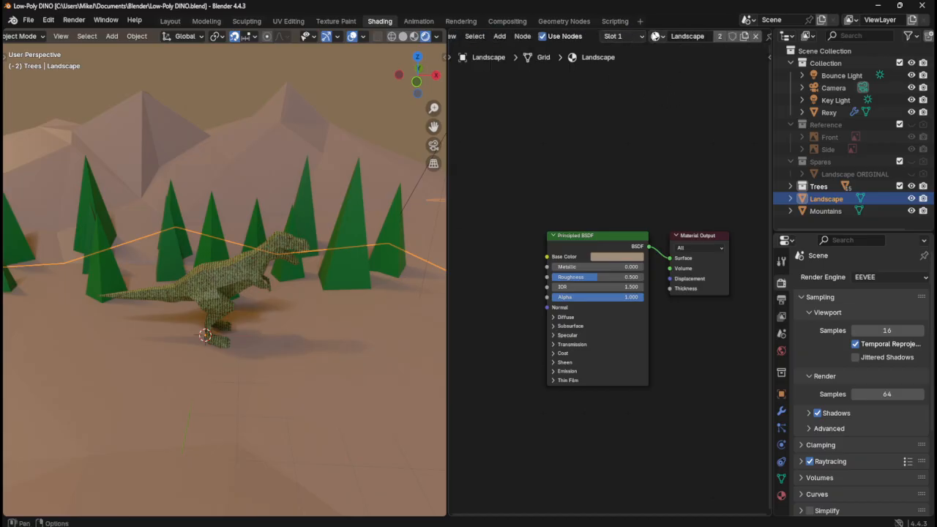
- Compare the materials assigned to the mountains and the landscape, and review the available materials
{"action": "left_click", "coordinate": [288, 160]}
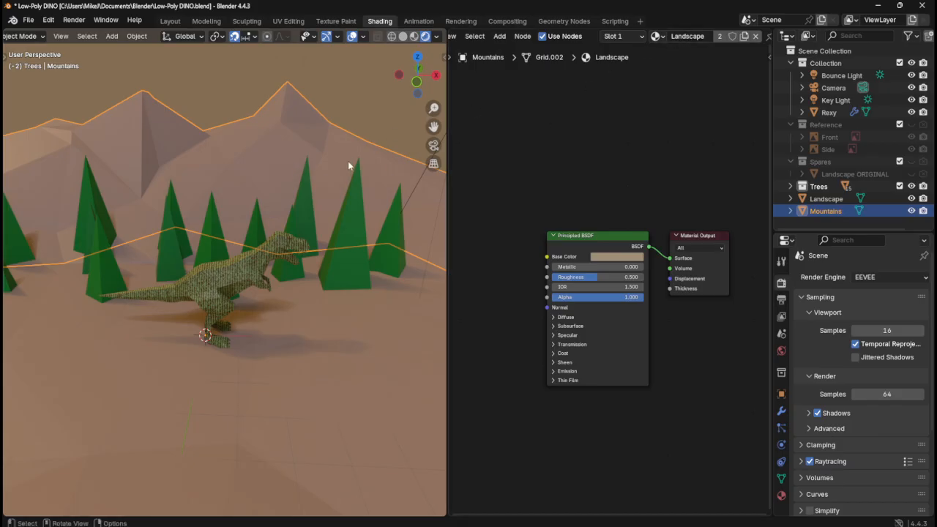
{"action": "left_click", "coordinate": [309, 356]}
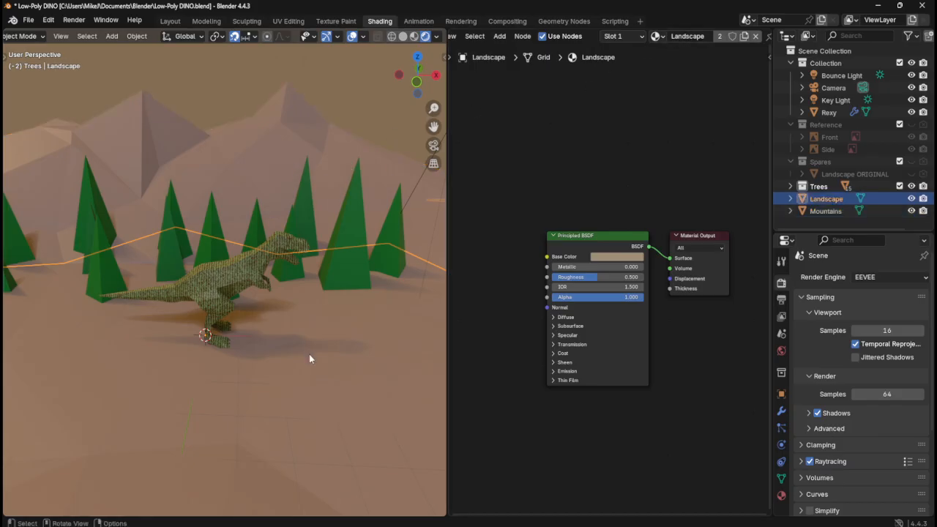
{"action": "left_click", "coordinate": [688, 36]}
{"action": "key", "text": "Escape"}
{"action": "left_click", "coordinate": [658, 36]}
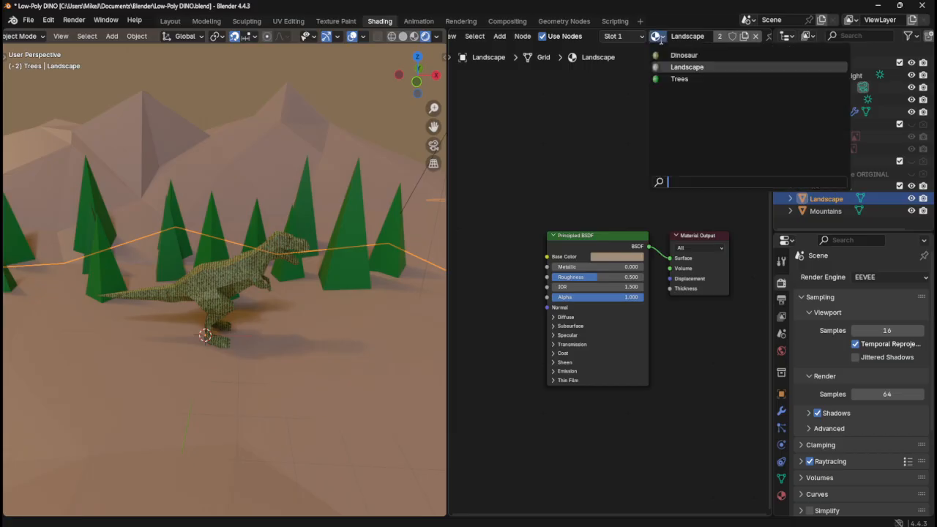
{"action": "left_click", "coordinate": [587, 145]}
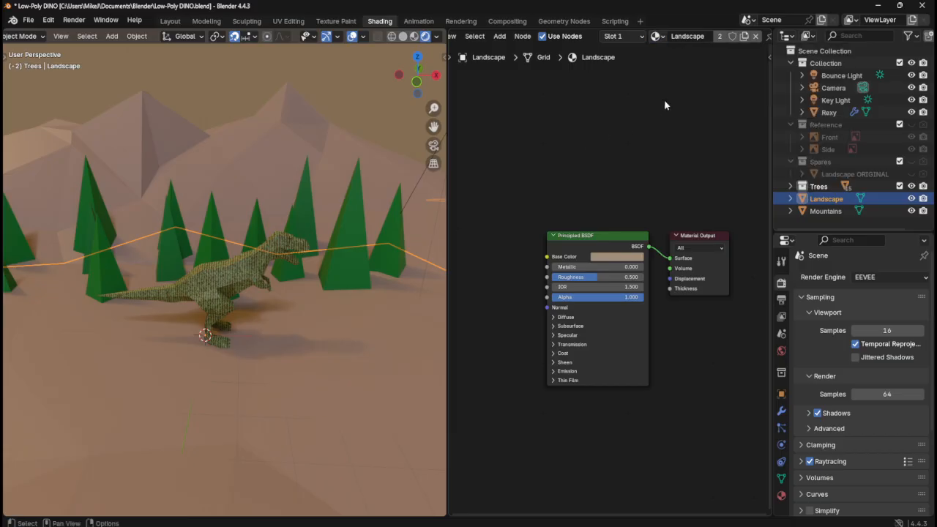
- Remove the Landscape material slot from the landscape object
{"action": "scroll", "coordinate": [699, 36], "scroll_direction": "down", "scroll_amount": 3}
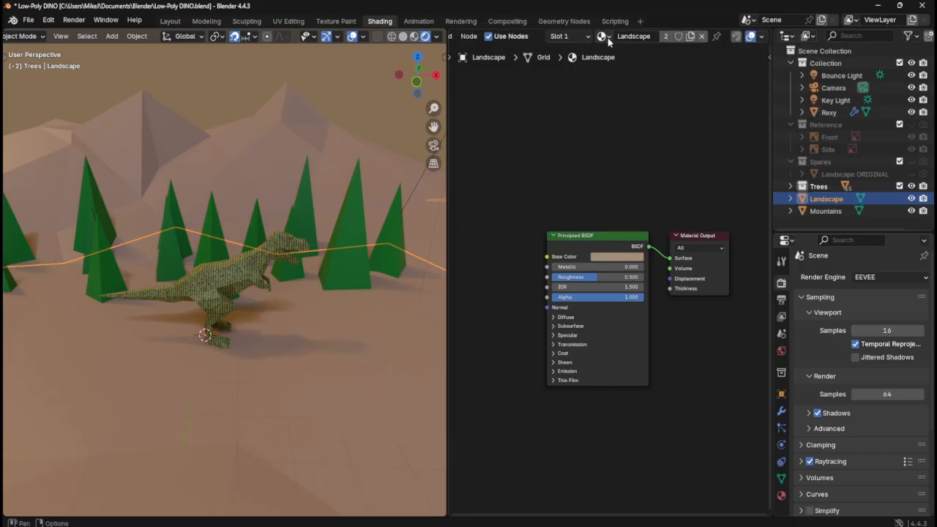
{"action": "left_click", "coordinate": [602, 36]}
{"action": "left_click", "coordinate": [583, 36]}
{"action": "left_click", "coordinate": [583, 38]}
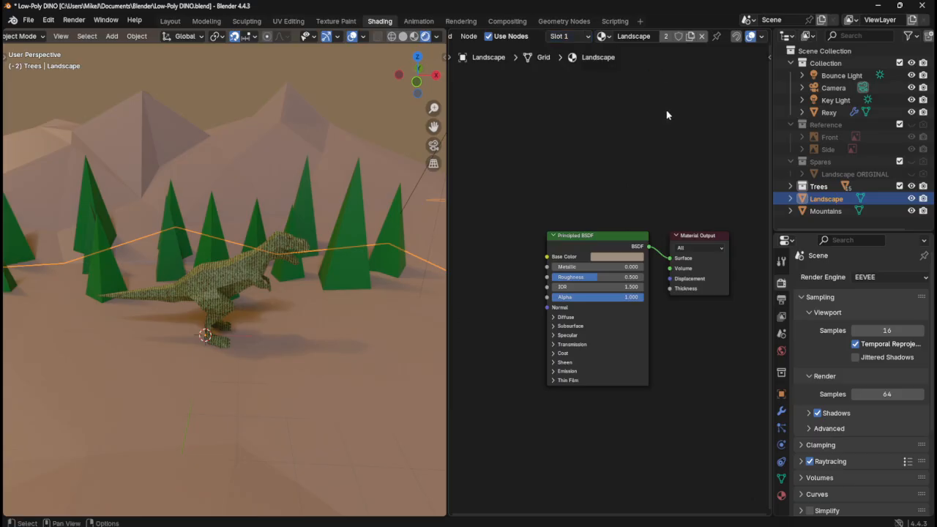
{"action": "left_click", "coordinate": [586, 37]}
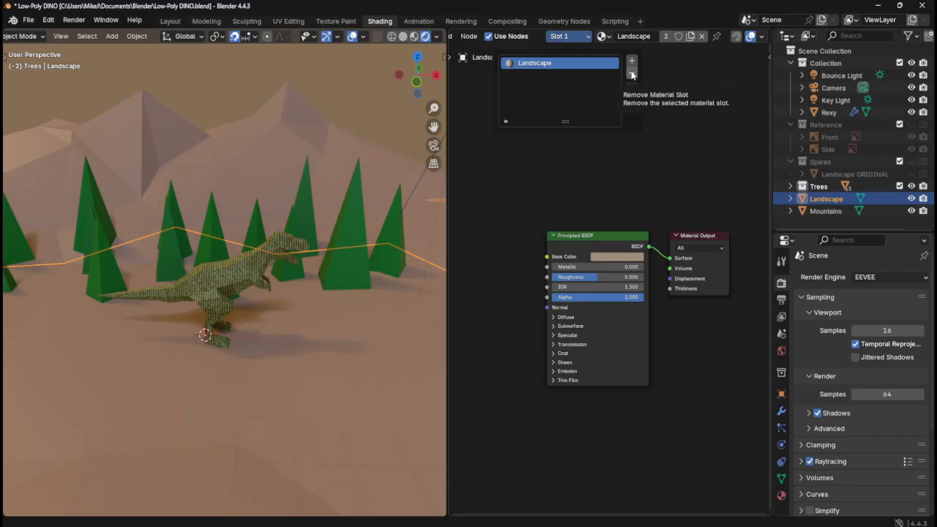
{"action": "left_click", "coordinate": [629, 75]}
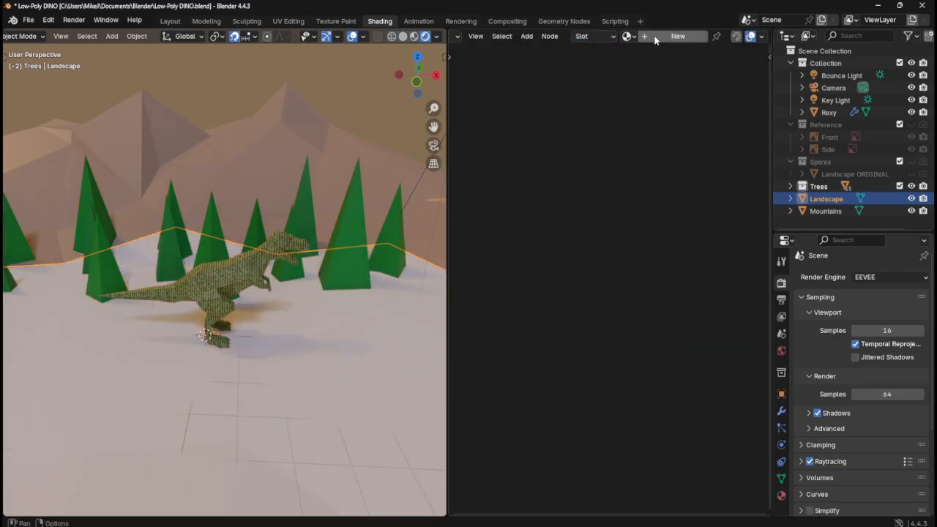
- Create a new material on the landscape object and name it Ground
{"action": "left_click", "coordinate": [669, 36]}
{"action": "left_click", "coordinate": [712, 40]}
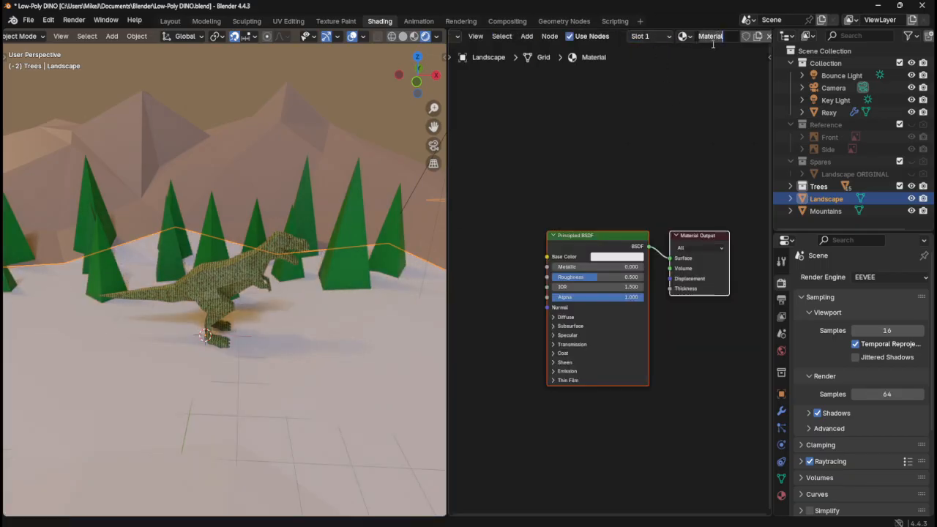
{"action": "type", "text": "Ground"}
{"action": "key", "text": "Return"}
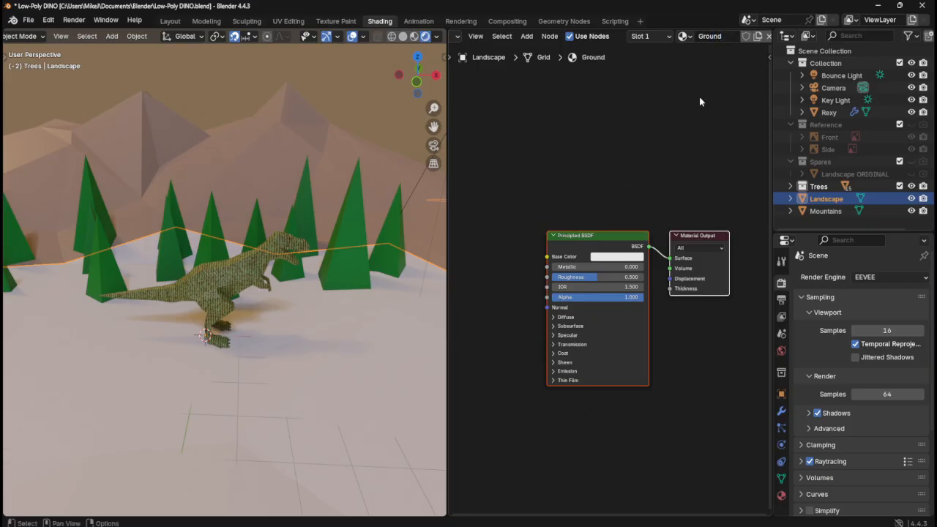
- Check the landscape's material slot and compare its material with the one on the mountains
{"action": "left_click", "coordinate": [648, 36]}
{"action": "left_click", "coordinate": [640, 61]}
{"action": "left_click", "coordinate": [276, 162]}
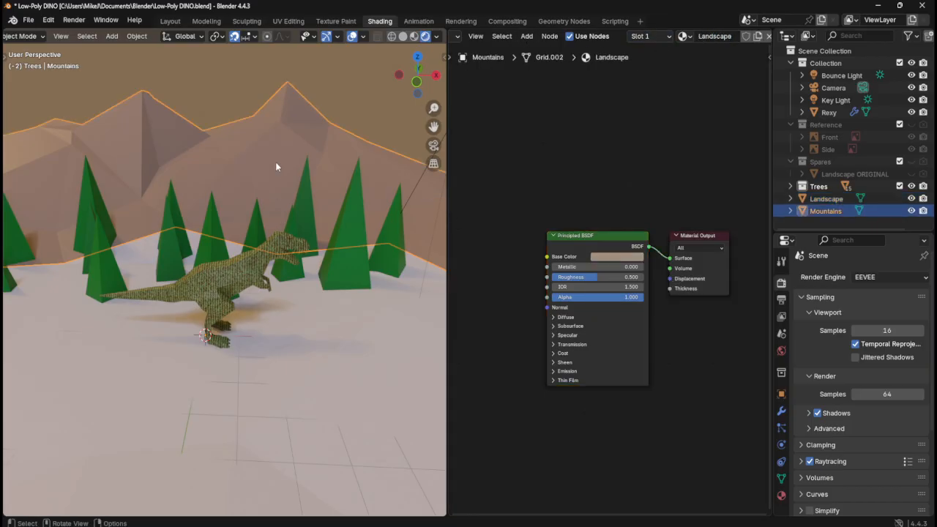
{"action": "left_click", "coordinate": [305, 350]}
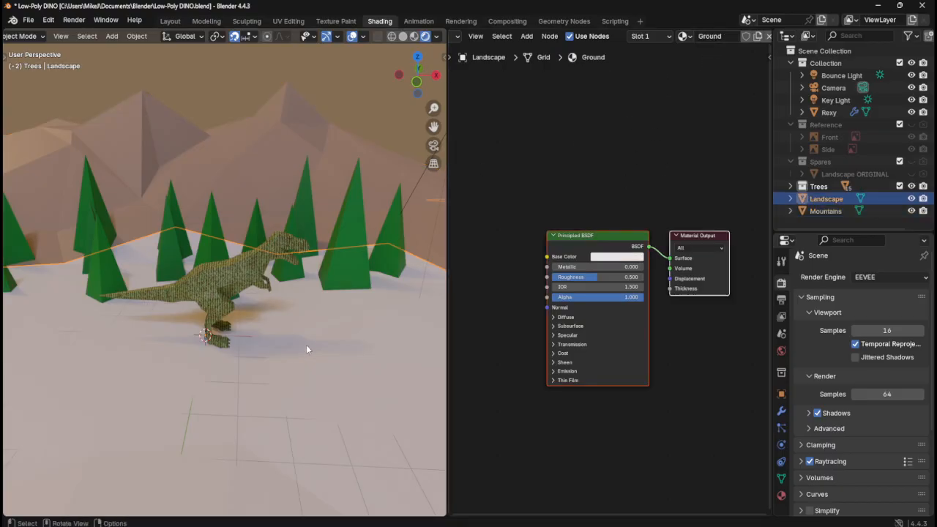
- Set the Ground material's base color to a darker reddish brown, hex #99755FFF
{"action": "middle_click_drag", "start_coordinate": [303, 313], "coordinate": [395, 306]}
{"action": "left_click", "coordinate": [616, 257]}
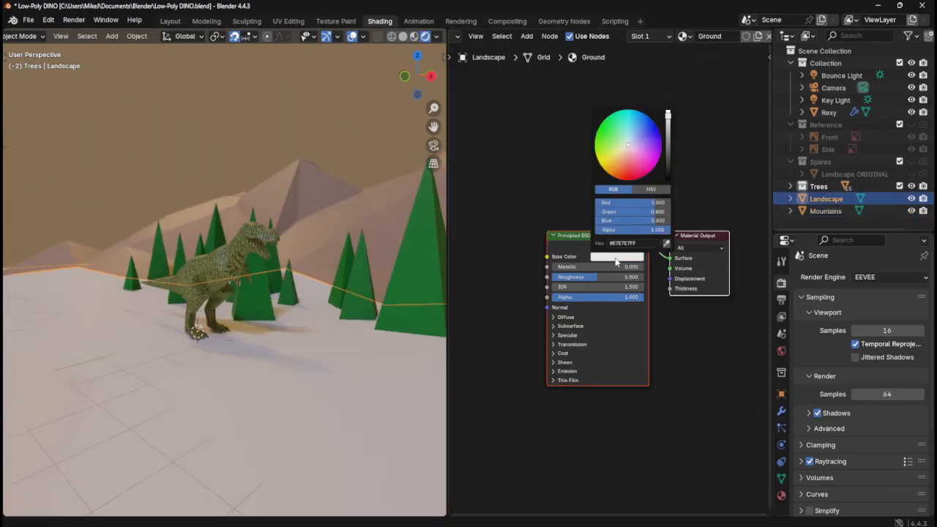
{"action": "left_click_drag", "start_coordinate": [624, 158], "coordinate": [614, 158]}
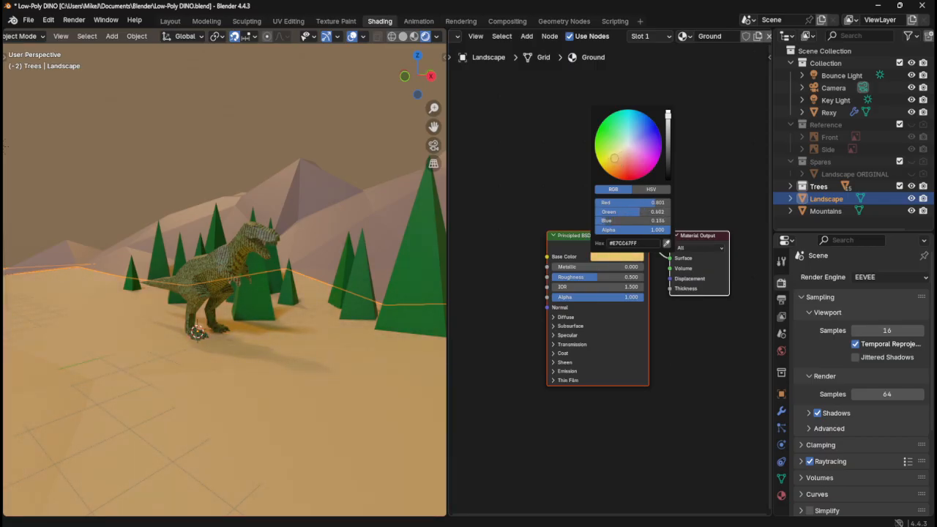
{"action": "left_click_drag", "start_coordinate": [668, 115], "coordinate": [623, 156]}
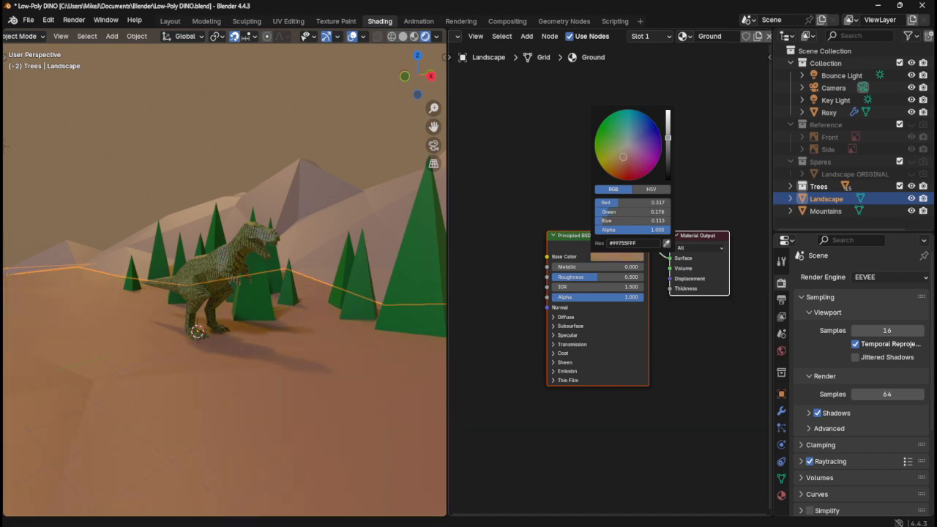
{"action": "scroll", "coordinate": [284, 297], "scroll_direction": "up", "scroll_amount": 5}
{"action": "scroll", "coordinate": [242, 325], "scroll_direction": "down", "scroll_amount": 4}
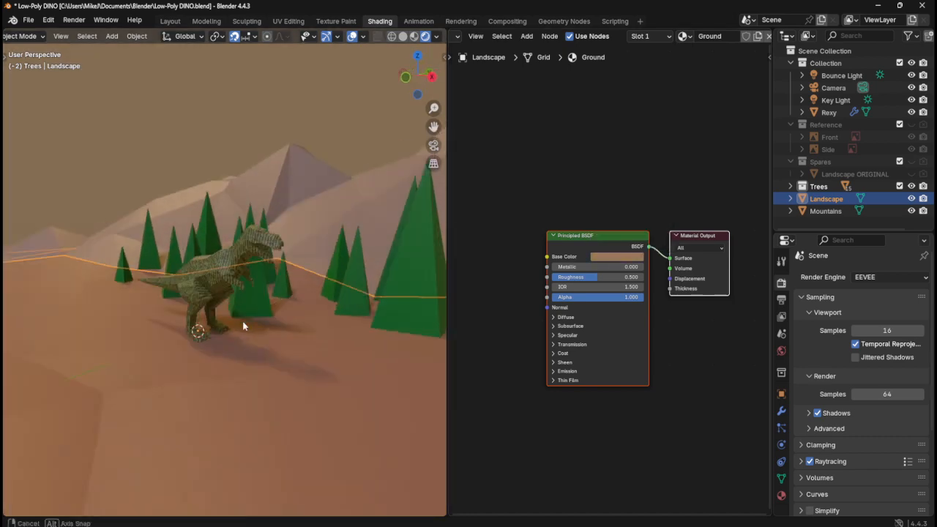
- Examine the dinosaur up close and the node setup of its Dinosaur material
{"action": "scroll", "coordinate": [197, 332], "scroll_direction": "up", "scroll_amount": 2}
{"action": "middle_click_drag", "start_coordinate": [197, 337], "coordinate": [310, 311]}
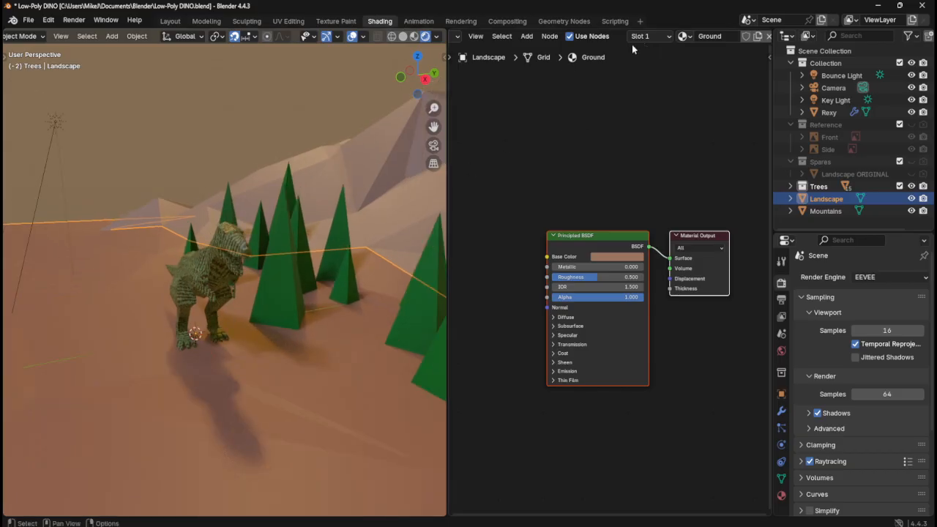
{"action": "left_click", "coordinate": [196, 276]}
{"action": "middle_click_drag", "start_coordinate": [505, 113], "coordinate": [685, 107]}
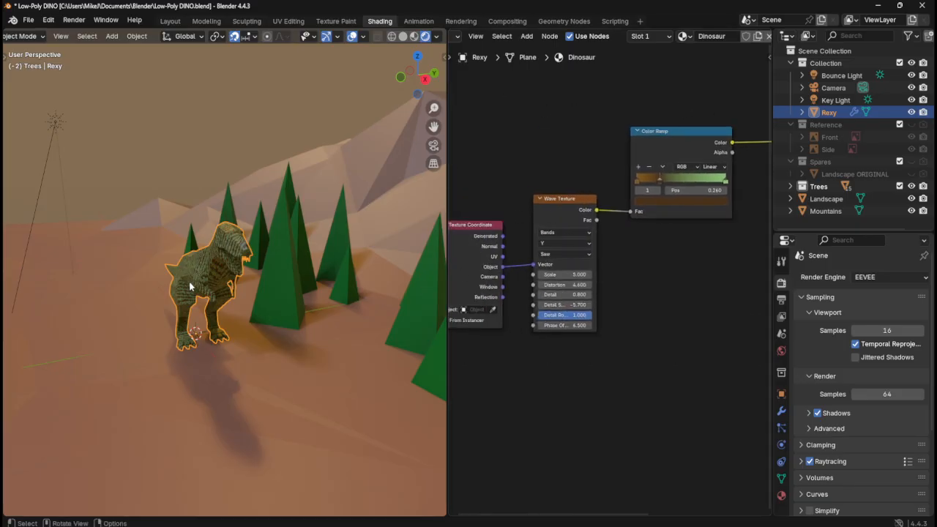
{"action": "middle_click_drag", "start_coordinate": [189, 286], "coordinate": [229, 271]}
{"action": "key", "text": "Tab"}
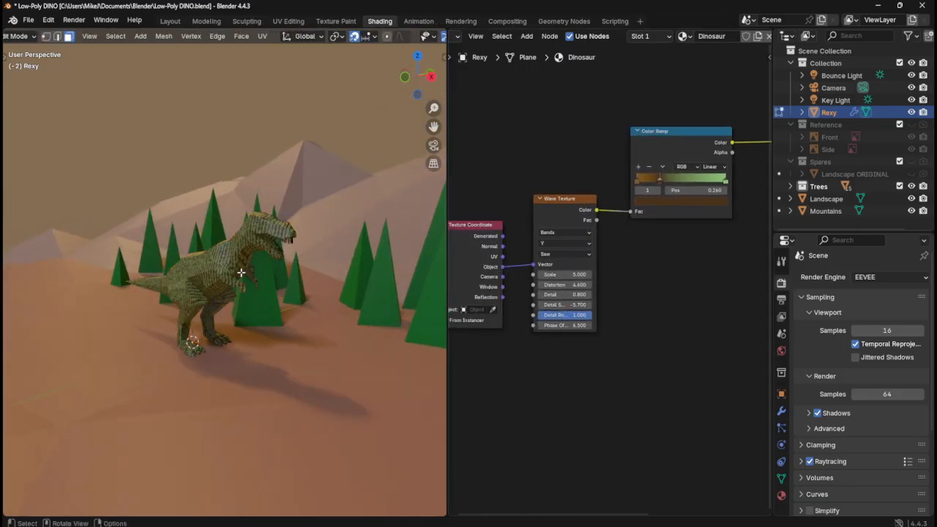
{"action": "key", "text": "Tab"}
- Add a Noise Texture node to the landscape's Ground material, placed before the Principled BSDF with a gap between them
{"action": "left_click", "coordinate": [317, 377]}
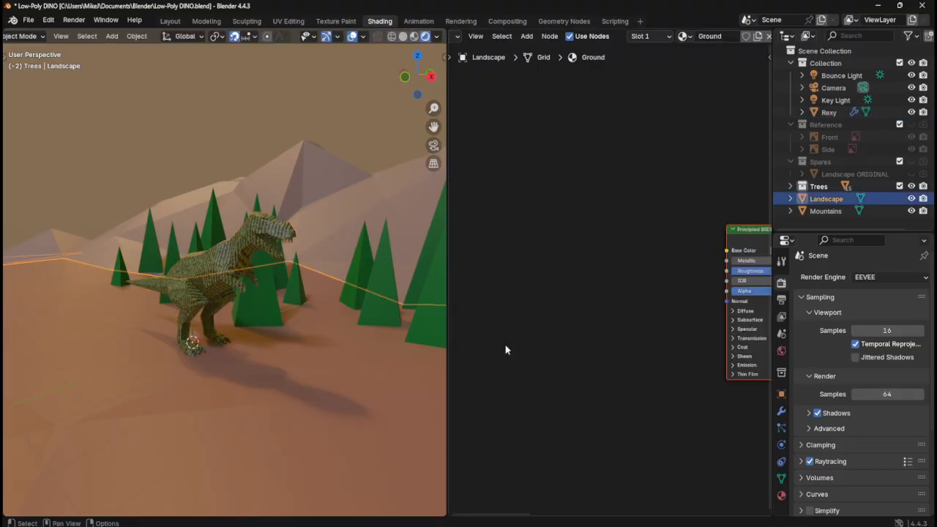
{"action": "key", "text": "Home"}
{"action": "middle_click_drag", "start_coordinate": [509, 336], "coordinate": [540, 313]}
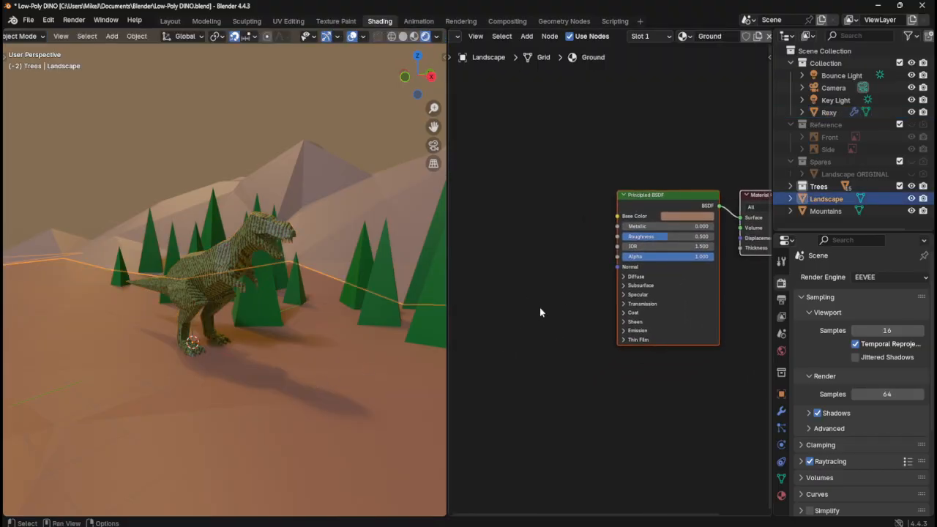
{"action": "right_click", "coordinate": [512, 327]}
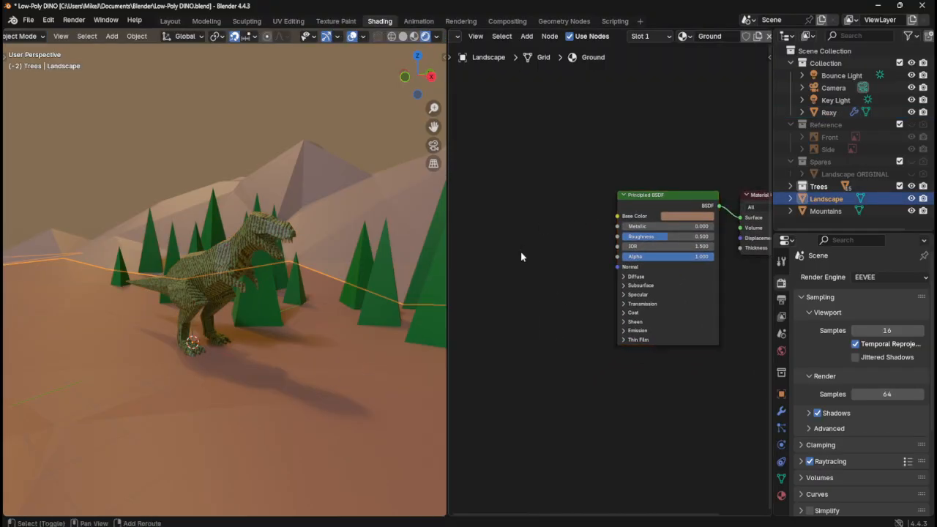
{"action": "key", "text": "shift+a"}
{"action": "mouse_move", "coordinate": [508, 277]}
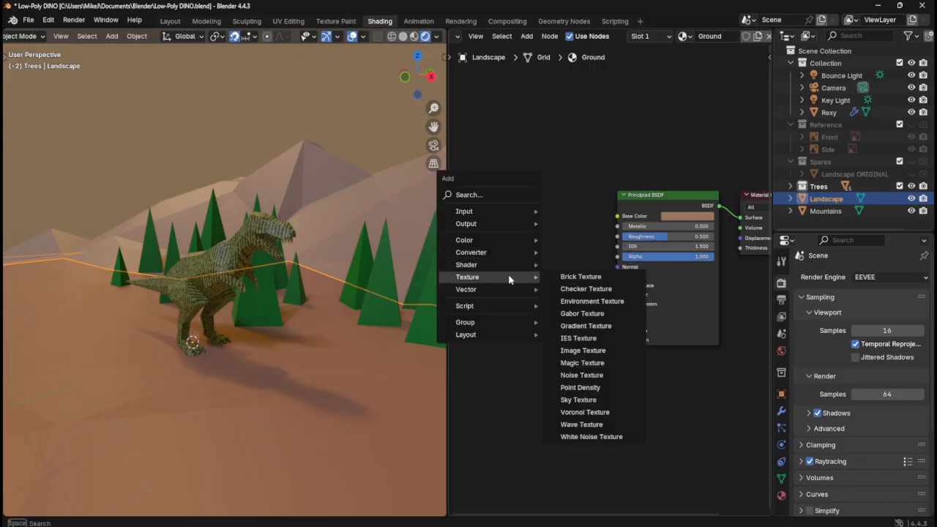
{"action": "left_click", "coordinate": [593, 375]}
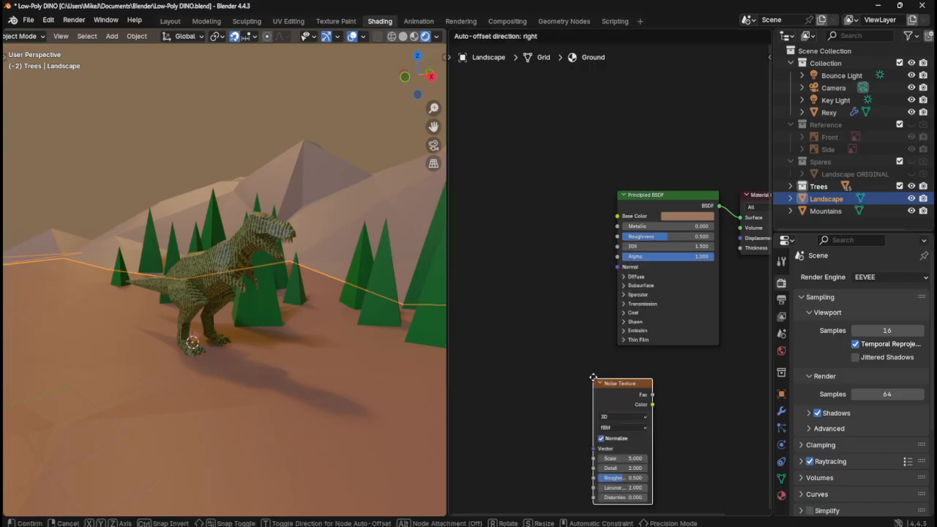
{"action": "left_click", "coordinate": [536, 190]}
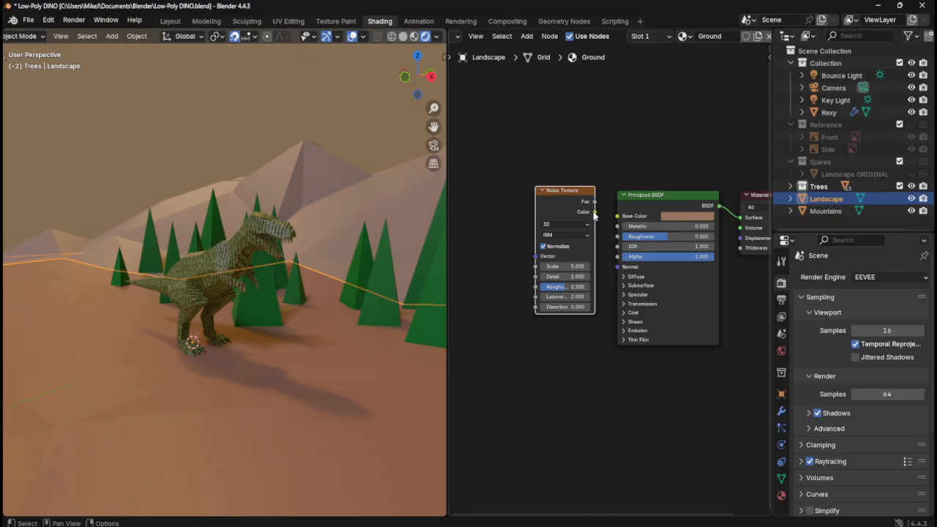
{"action": "left_click_drag", "start_coordinate": [593, 212], "coordinate": [602, 236]}
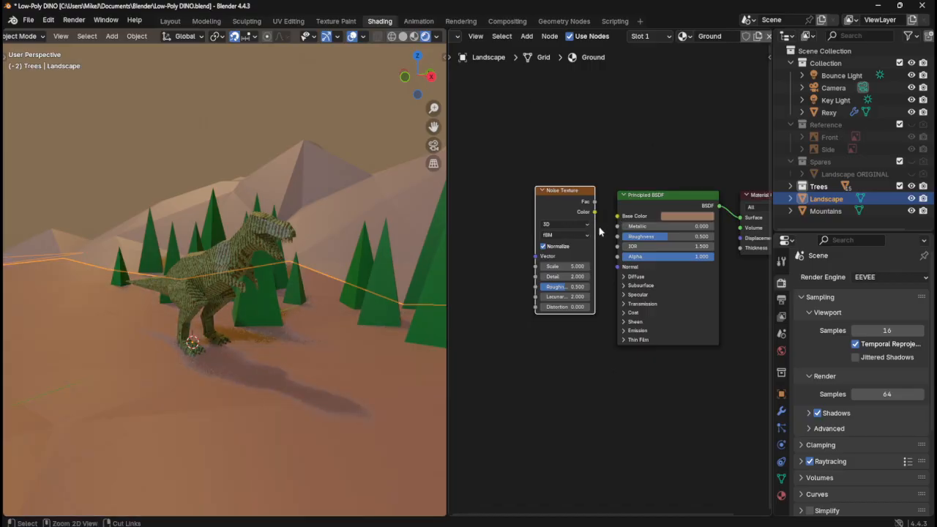
{"action": "key", "text": "g"}
{"action": "left_click", "coordinate": [556, 205]}
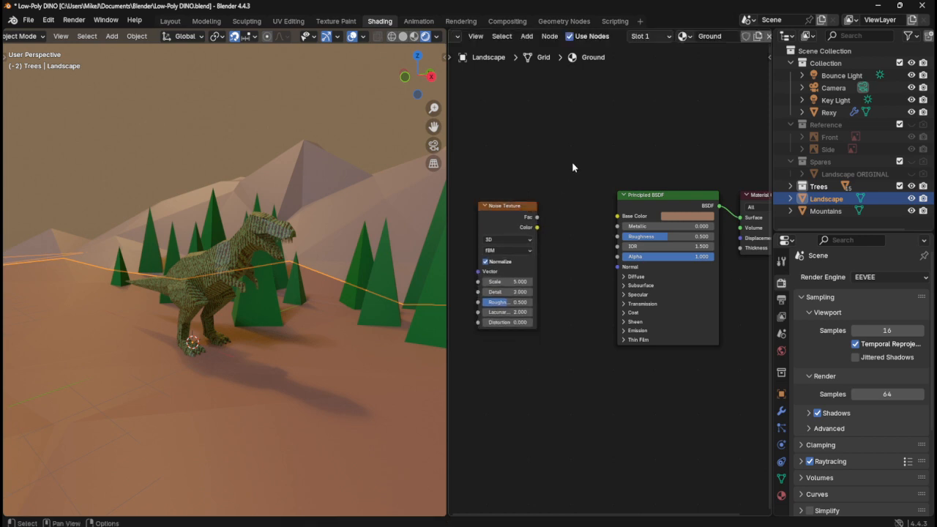
- Add a Color Ramp node above the Noise Texture and Principled BSDF nodes
{"action": "key", "text": "shift+a"}
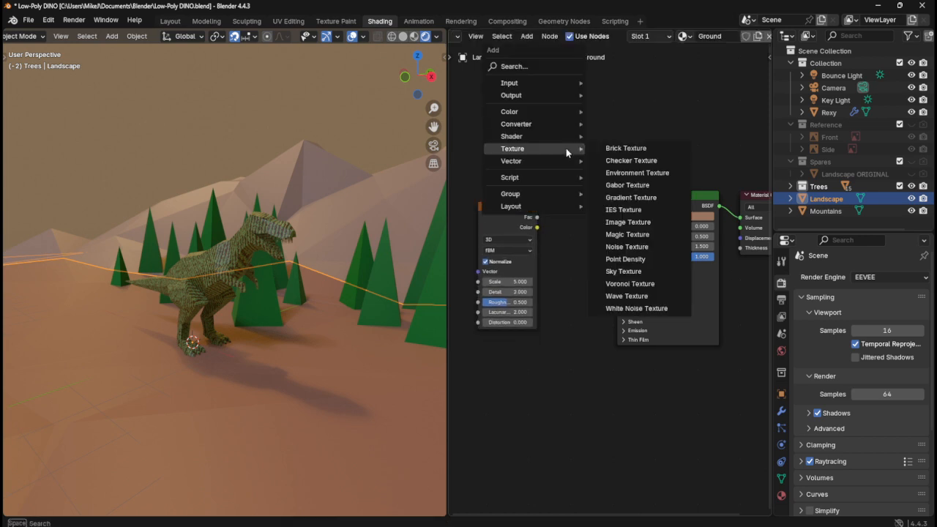
{"action": "type", "text": "ramp"}
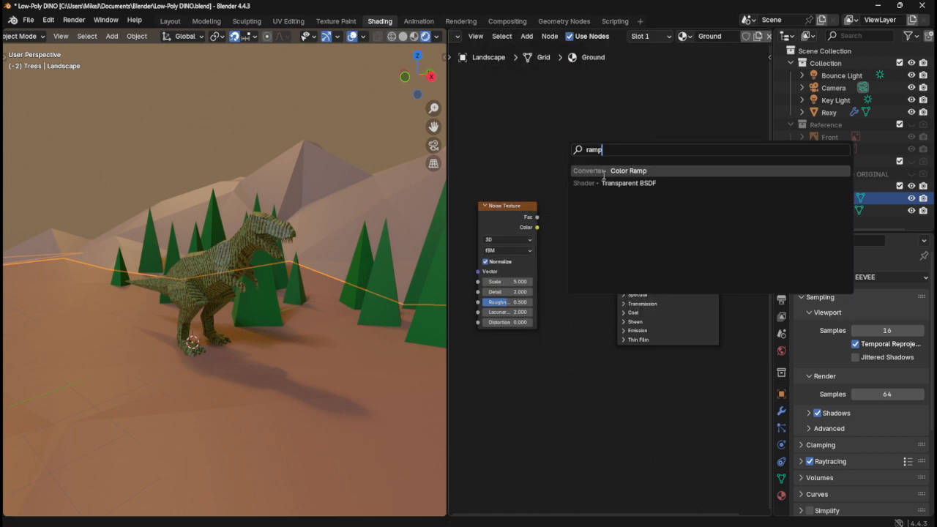
{"action": "left_click", "coordinate": [604, 172]}
{"action": "left_click", "coordinate": [524, 93]}
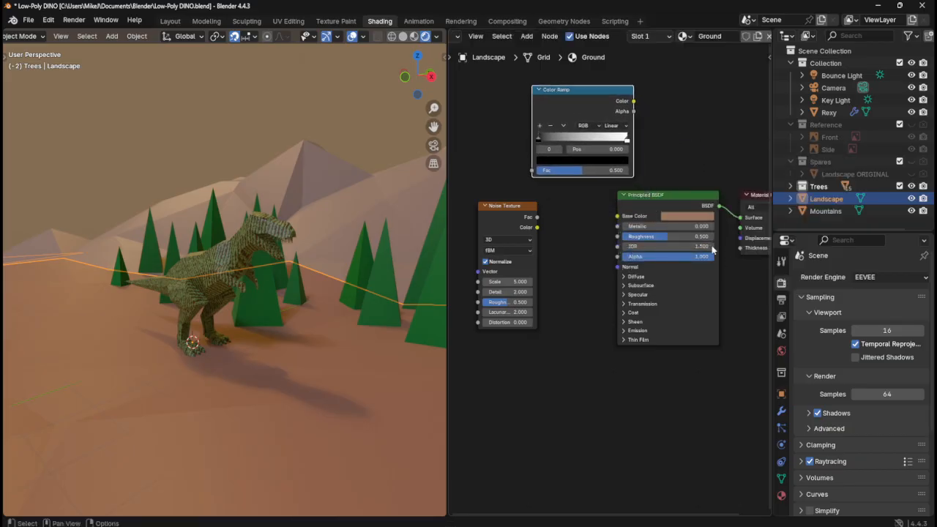
- Copy the Principled BSDF's base color hex #99755FFF to the Color Ramp's first stop
{"action": "left_click", "coordinate": [676, 217]}
{"action": "left_click", "coordinate": [706, 201]}
{"action": "key", "text": "ctrl+c"}
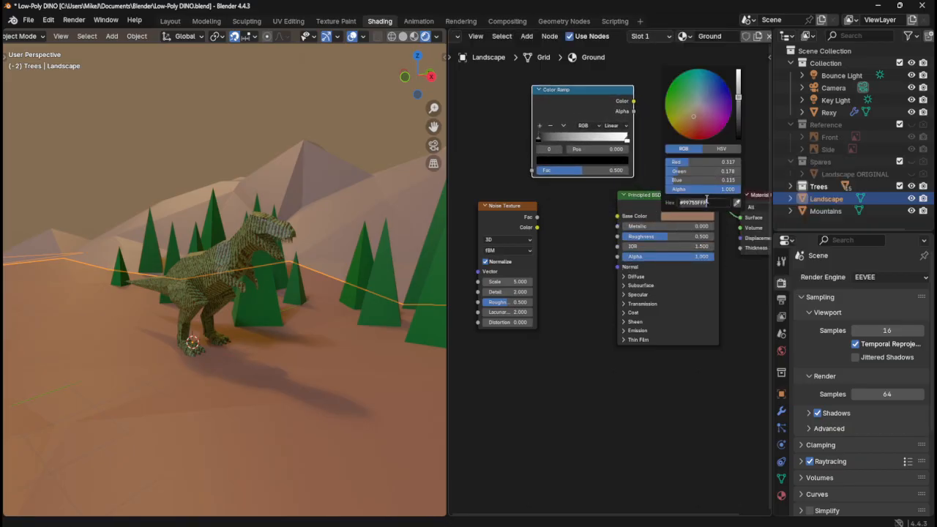
{"action": "key", "text": "Escape"}
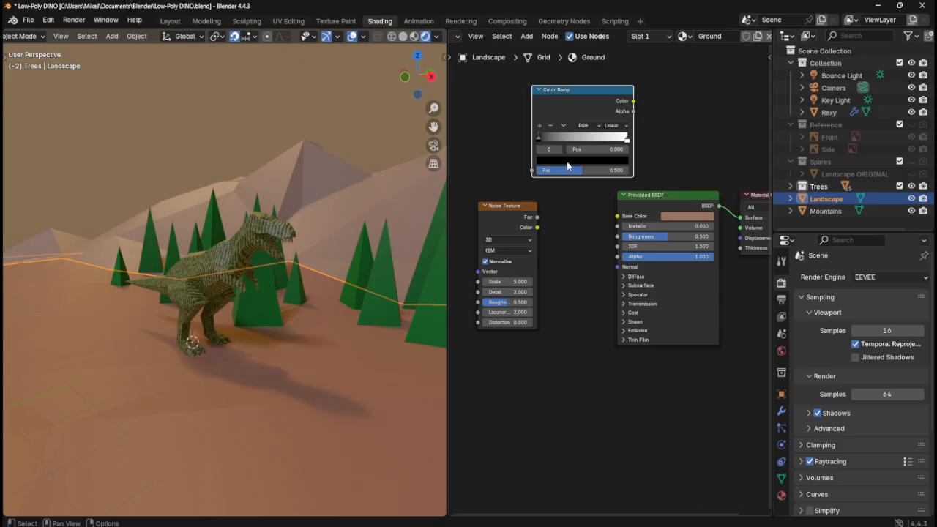
{"action": "left_click", "coordinate": [575, 159]}
{"action": "left_click", "coordinate": [592, 300]}
{"action": "key", "text": "ctrl+v"}
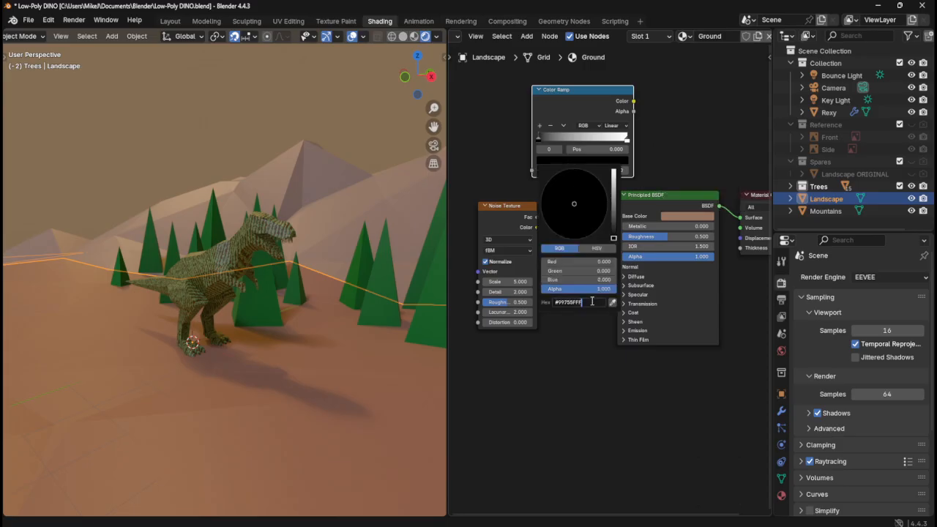
{"action": "key", "text": "Return"}
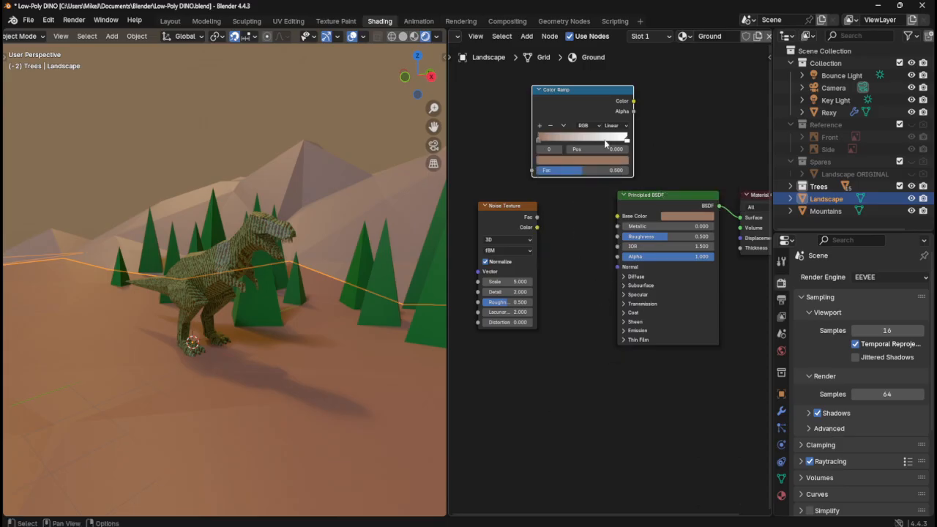
- Change the Color Ramp's end stop at position 1.000 to a slightly darkened orange
{"action": "left_click", "coordinate": [626, 140]}
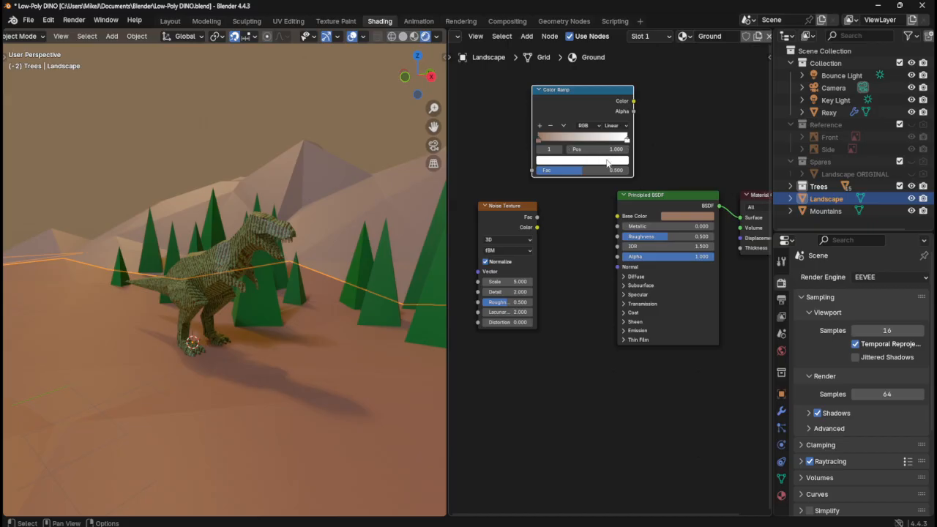
{"action": "left_click", "coordinate": [613, 161]}
{"action": "key", "text": "ctrl+v"}
{"action": "left_click_drag", "start_coordinate": [555, 217], "coordinate": [560, 224]}
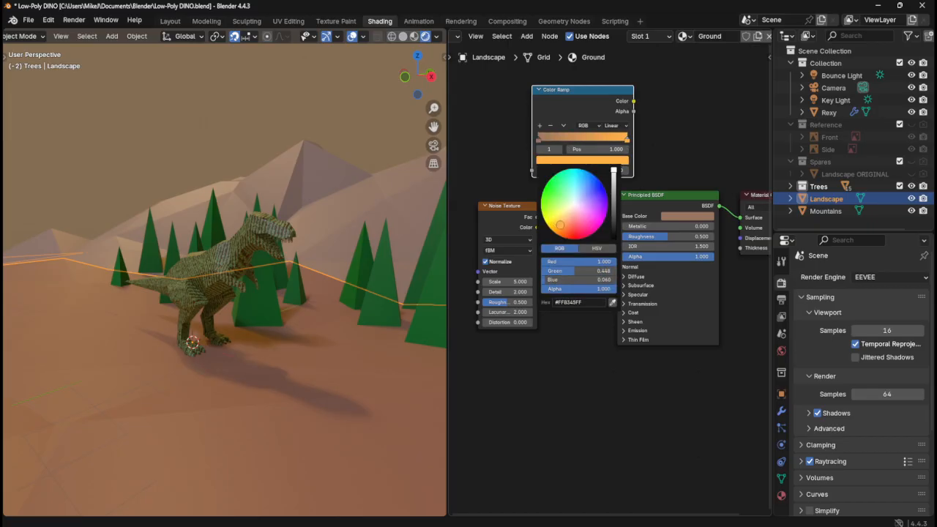
{"action": "left_click_drag", "start_coordinate": [615, 171], "coordinate": [614, 182]}
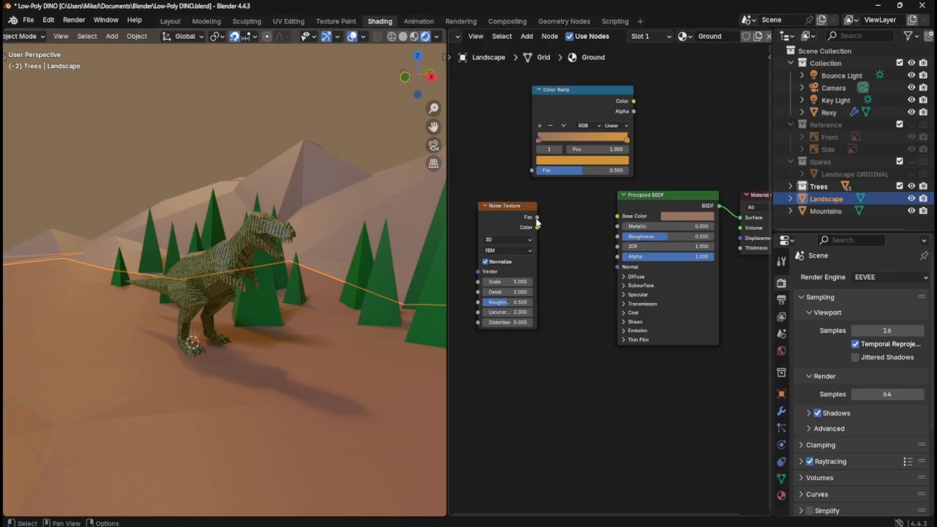
- Feed the Noise Texture's Fac through the Color Ramp into the Principled BSDF's Base Color, lining up the nodes before the shader
{"action": "left_click_drag", "start_coordinate": [537, 217], "coordinate": [533, 173]}
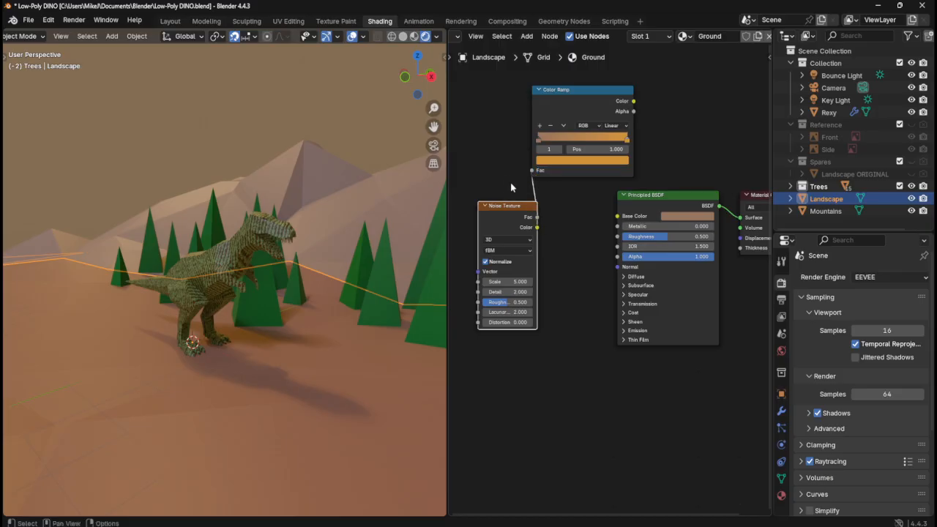
{"action": "middle_click_drag", "start_coordinate": [499, 184], "coordinate": [592, 186], "text": "shift"}
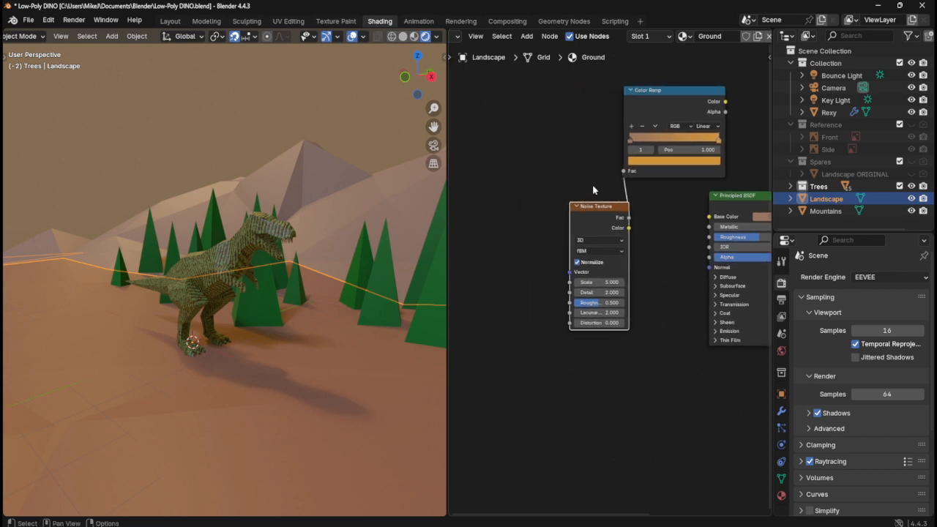
{"action": "left_click_drag", "start_coordinate": [611, 212], "coordinate": [591, 160]}
{"action": "left_click", "coordinate": [661, 114], "text": "shift"}
{"action": "left_click_drag", "start_coordinate": [662, 113], "coordinate": [626, 232]}
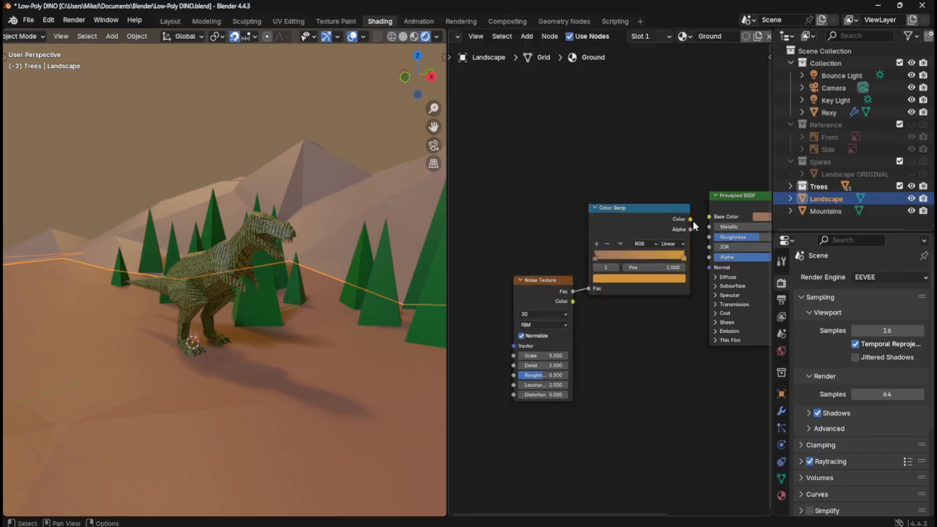
{"action": "left_click_drag", "start_coordinate": [690, 219], "coordinate": [709, 217]}
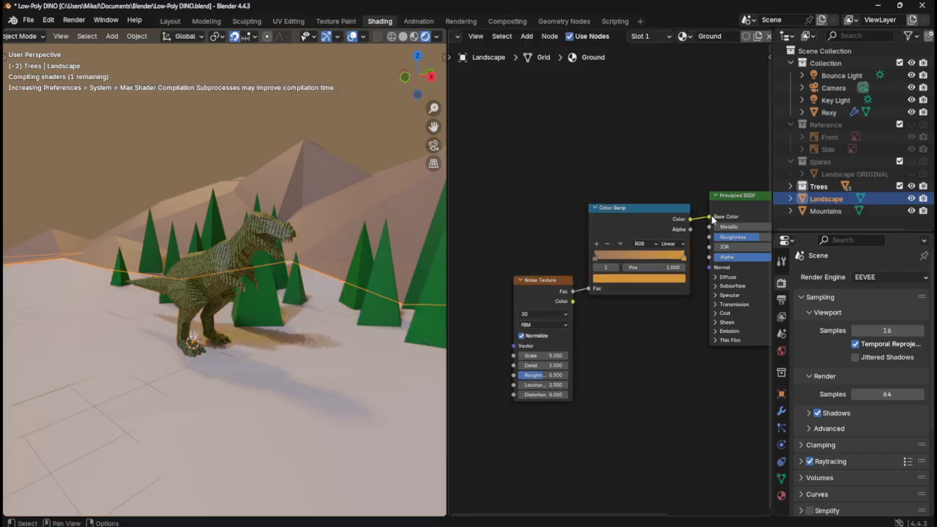
{"action": "middle_click_drag", "start_coordinate": [276, 379], "coordinate": [241, 377]}
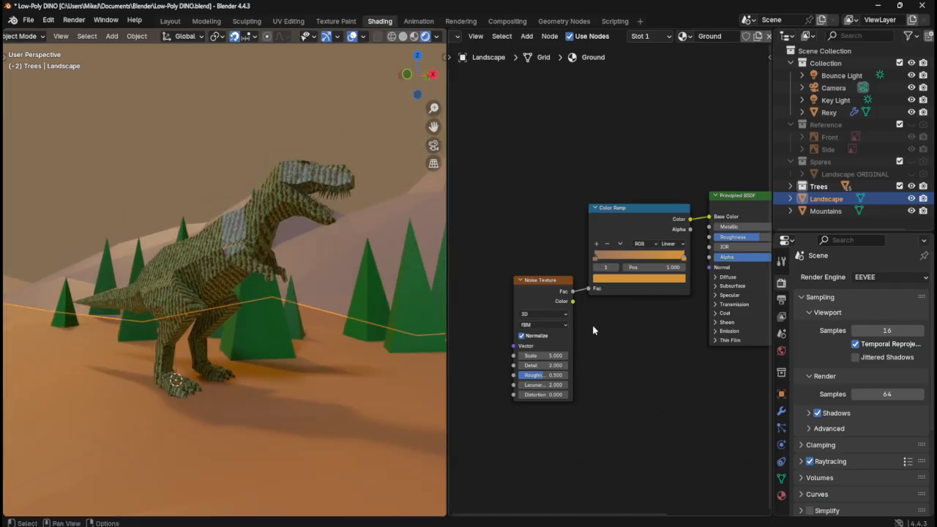
- Set the Noise Texture's type to Hetero Terrain and increase its scale
{"action": "left_click", "coordinate": [566, 325]}
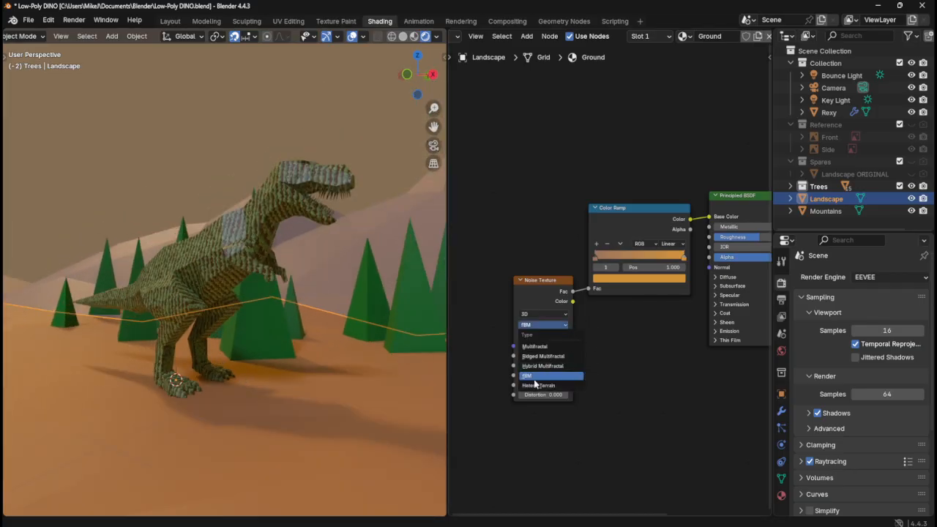
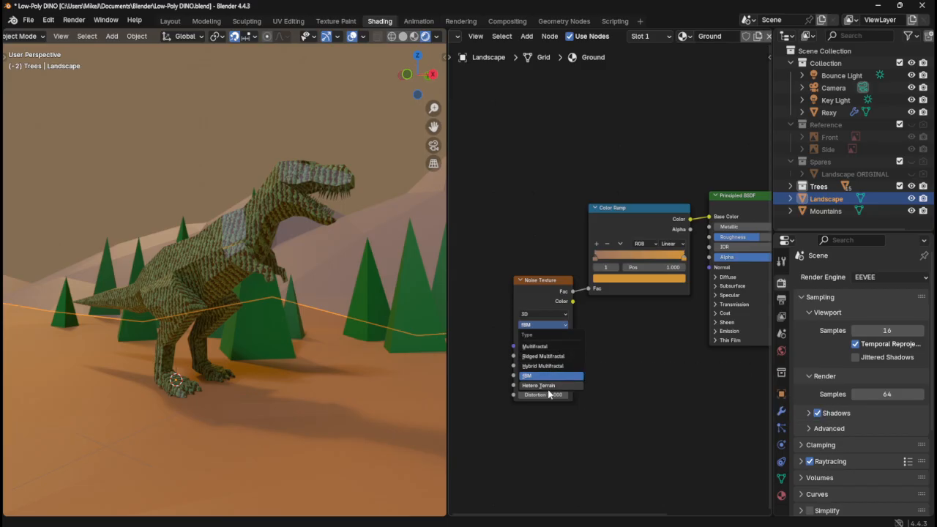
{"action": "left_click", "coordinate": [548, 386]}
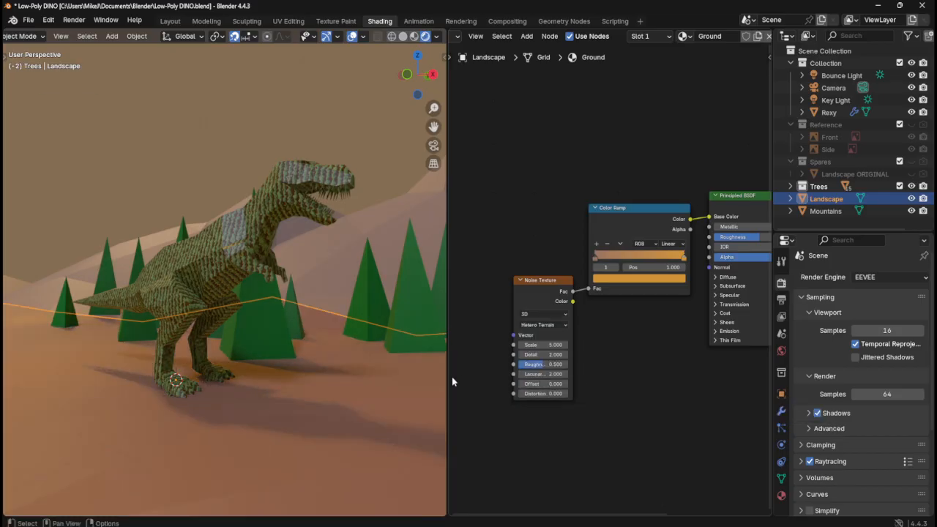
{"action": "middle_click_drag", "start_coordinate": [381, 371], "coordinate": [357, 380]}
{"action": "left_click_drag", "start_coordinate": [542, 345], "coordinate": [597, 345]}
{"action": "scroll", "coordinate": [268, 314], "scroll_direction": "down", "scroll_amount": 5}
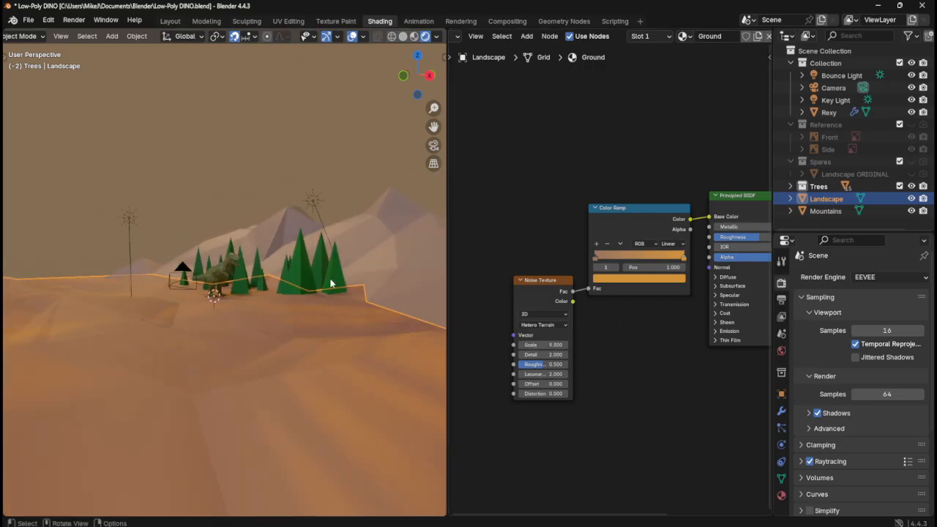
{"action": "middle_click_drag", "start_coordinate": [331, 283], "coordinate": [363, 287]}
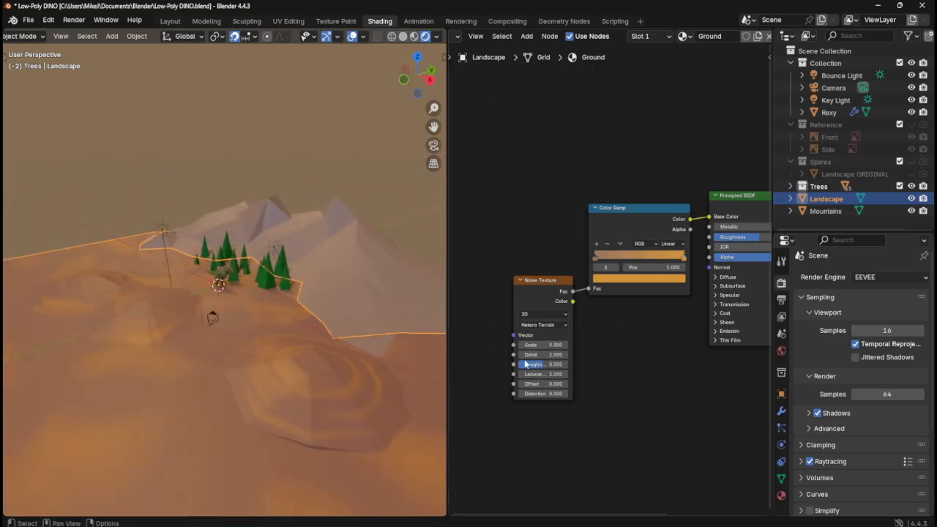
- Try the Multifractal noise type, settle on Ridged Multifractal, and check the ground around the dinosaur
{"action": "left_click", "coordinate": [557, 325]}
{"action": "left_click", "coordinate": [546, 349]}
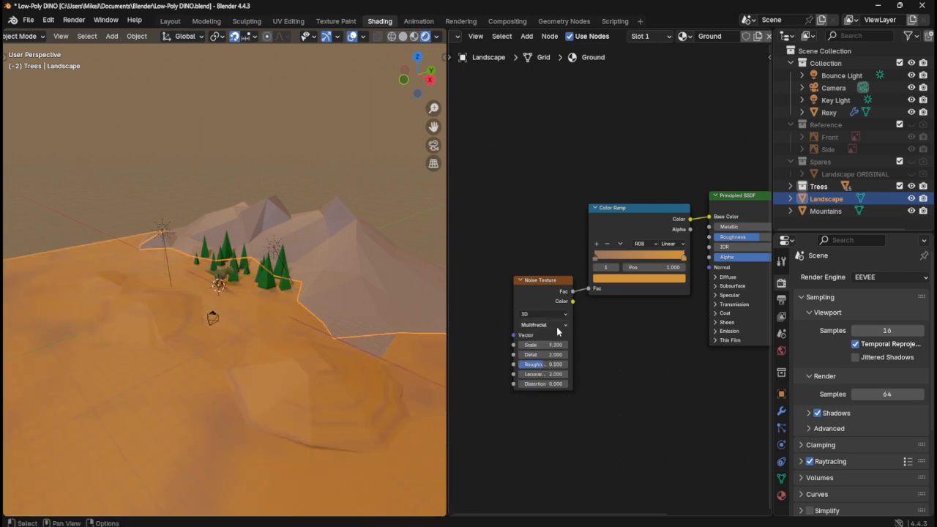
{"action": "left_click", "coordinate": [556, 328]}
{"action": "left_click", "coordinate": [551, 356]}
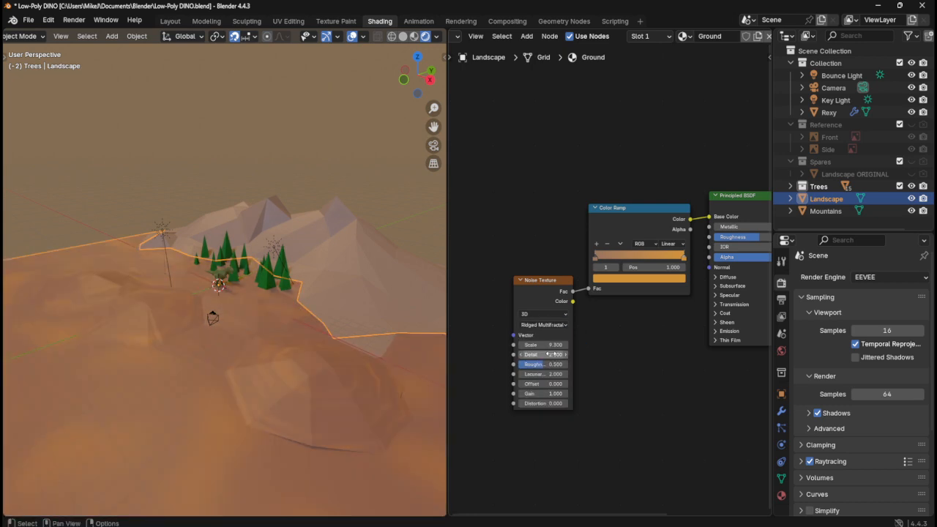
{"action": "scroll", "coordinate": [231, 306], "scroll_direction": "up", "scroll_amount": 6}
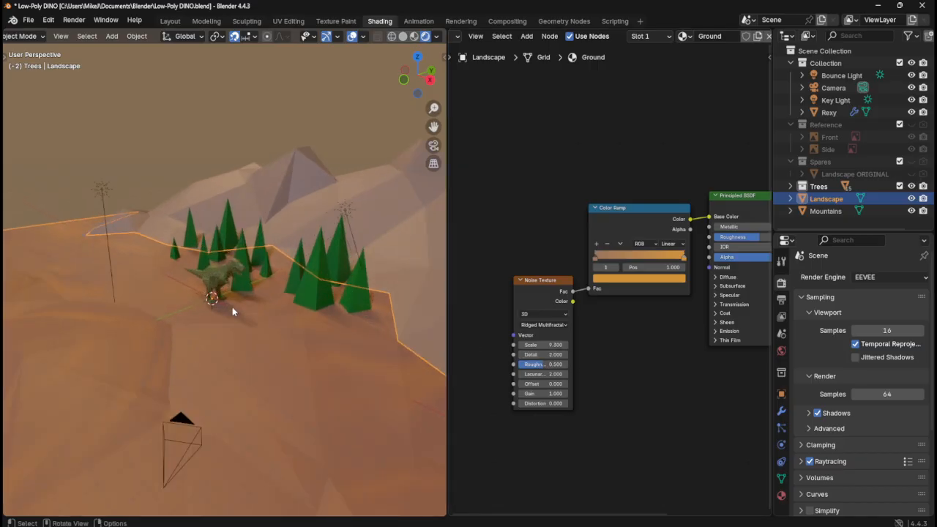
{"action": "scroll", "coordinate": [245, 334], "scroll_direction": "up", "scroll_amount": 2}
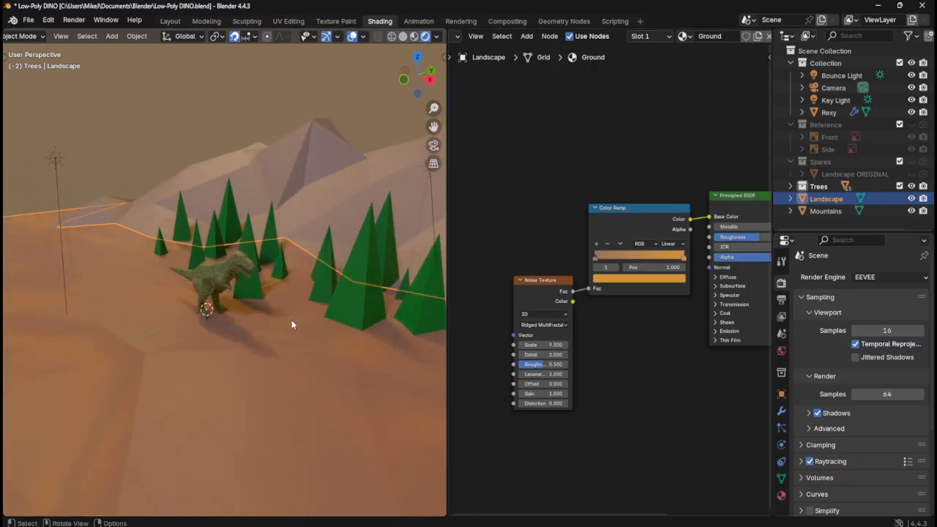
- Try the Hybrid Multifractal noise type on the ground and switch the Noise Texture to fBM
{"action": "scroll", "coordinate": [291, 320], "scroll_direction": "down", "scroll_amount": 3}
{"action": "scroll", "coordinate": [283, 323], "scroll_direction": "up", "scroll_amount": 3}
{"action": "middle_click_drag", "start_coordinate": [284, 324], "coordinate": [405, 334]}
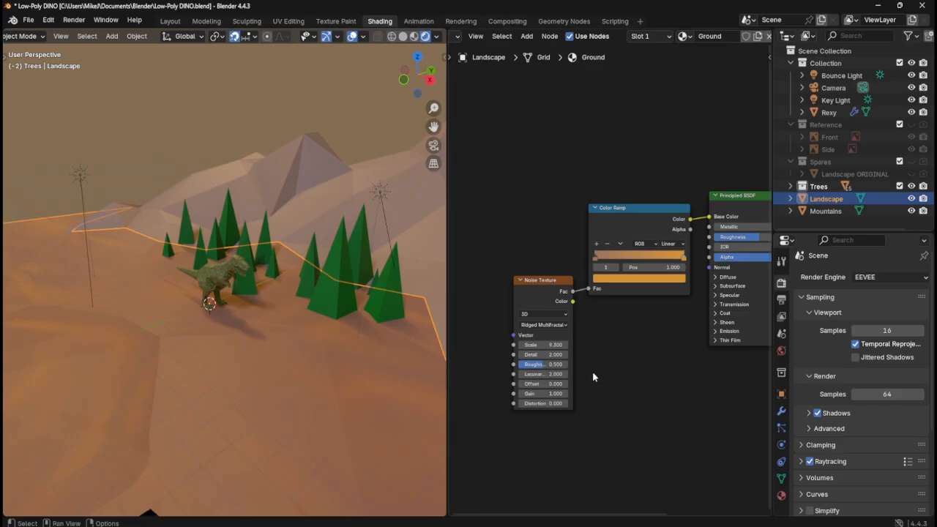
{"action": "scroll", "coordinate": [284, 307], "scroll_direction": "down", "scroll_amount": 5}
{"action": "middle_click_drag", "start_coordinate": [259, 362], "coordinate": [319, 351]}
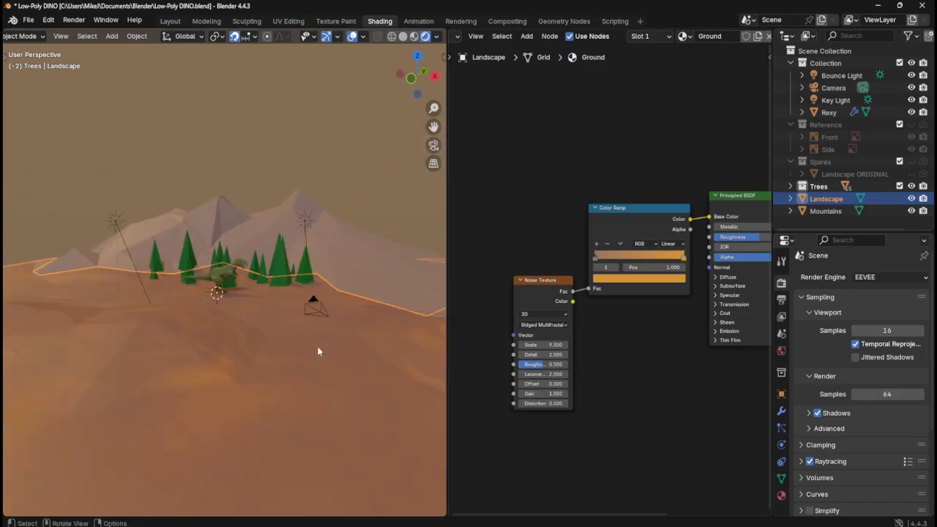
{"action": "left_click", "coordinate": [550, 325]}
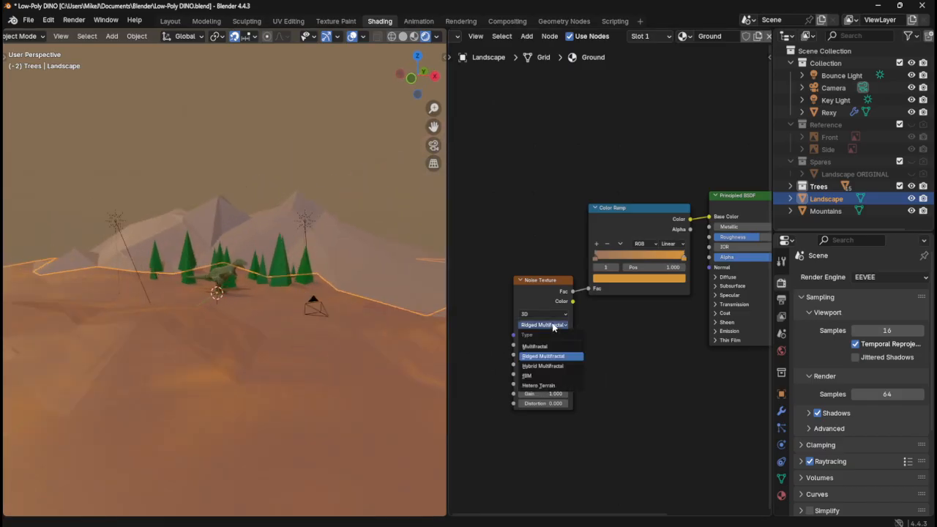
{"action": "left_click", "coordinate": [549, 366]}
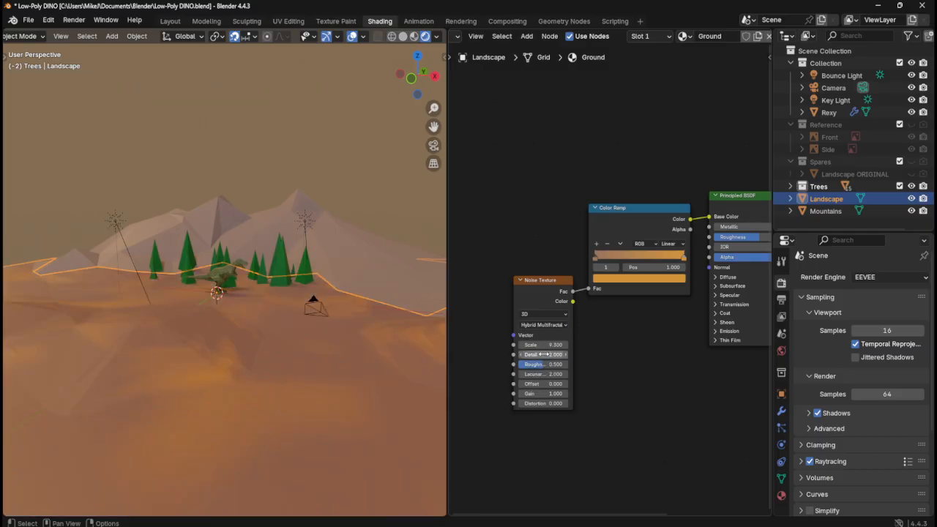
{"action": "left_click", "coordinate": [549, 324]}
{"action": "left_click", "coordinate": [543, 372]}
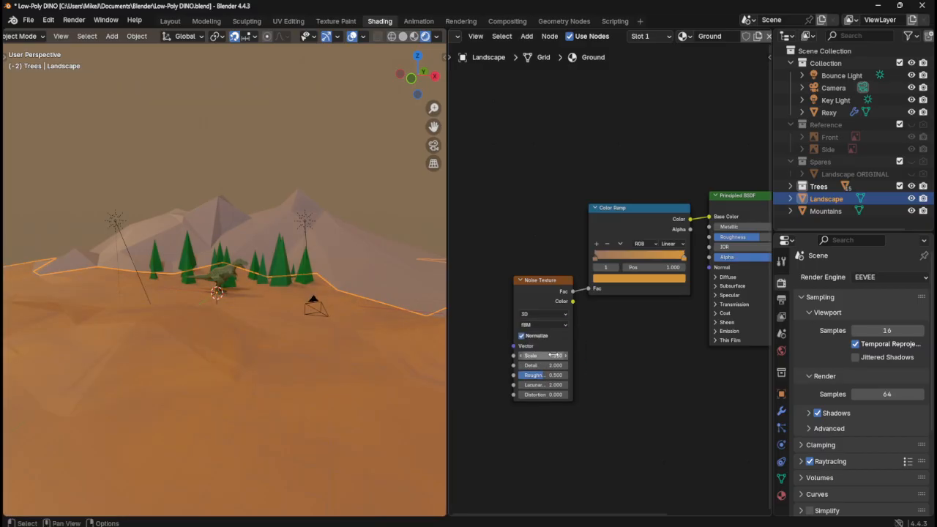
- Set the Noise Texture's scale to 13.400, detail to 6.900, roughness to 1.000 and distortion to -4.900, undoing a trial lacunarity change
{"action": "left_click_drag", "start_coordinate": [554, 355], "coordinate": [578, 355]}
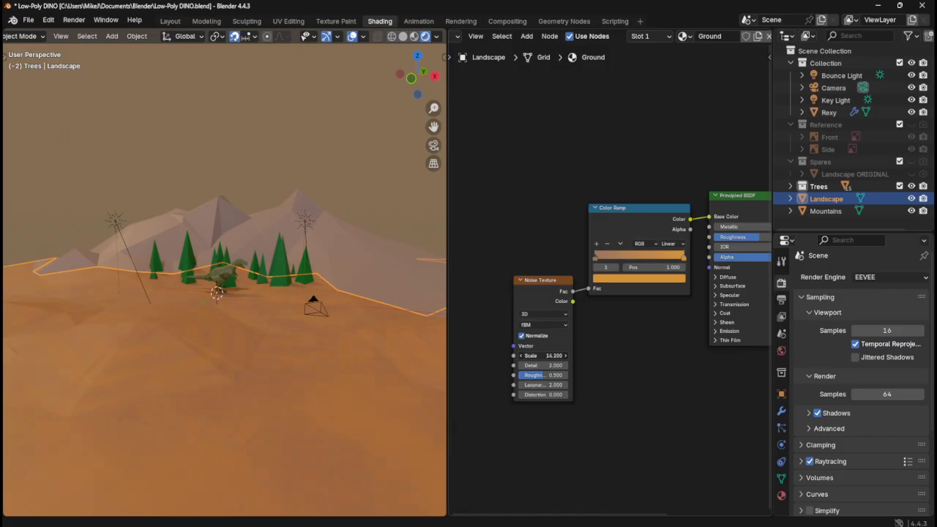
{"action": "mouse_move", "coordinate": [554, 365]}
{"action": "left_mouse_down"}
{"action": "mouse_move", "coordinate": [516, 365]}
{"action": "mouse_move", "coordinate": [546, 375]}
{"action": "mouse_move", "coordinate": [521, 375]}
{"action": "mouse_move", "coordinate": [570, 376]}
{"action": "left_mouse_up"}
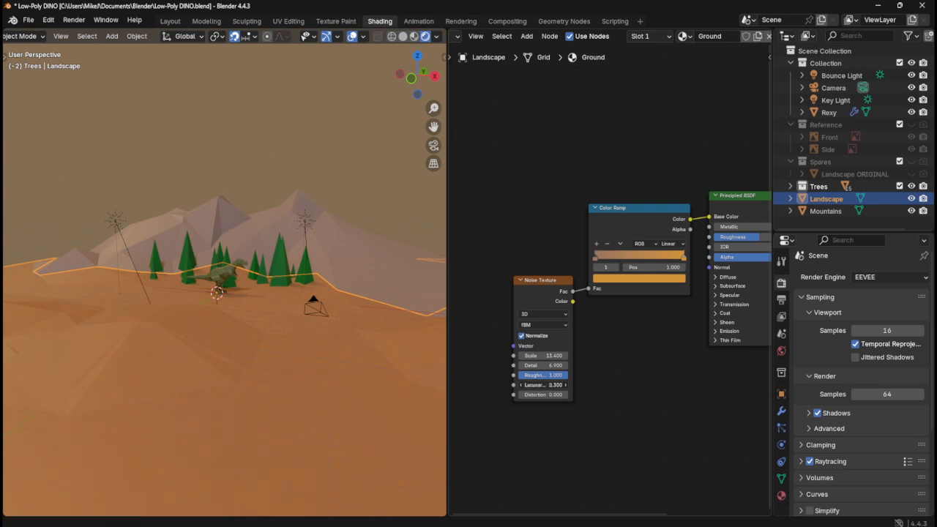
{"action": "left_click_drag", "start_coordinate": [543, 385], "coordinate": [523, 385]}
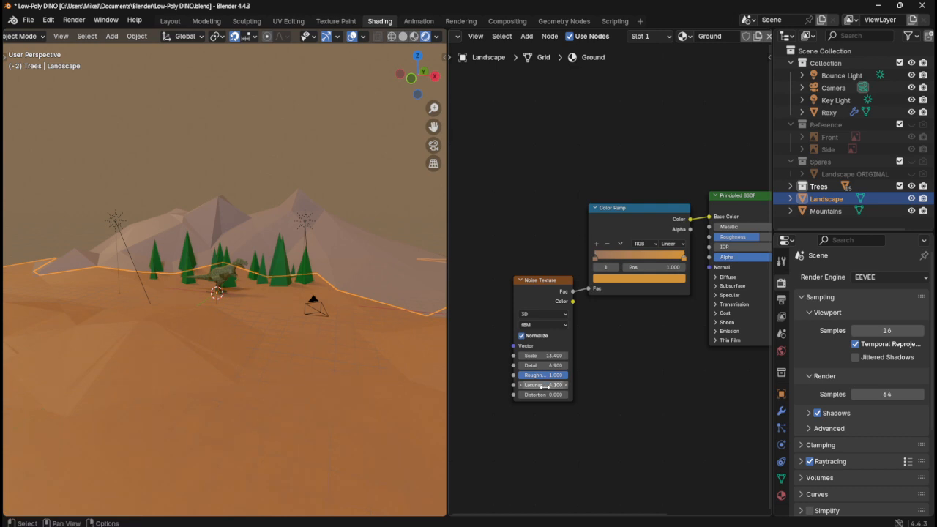
{"action": "key", "text": "ctrl"}
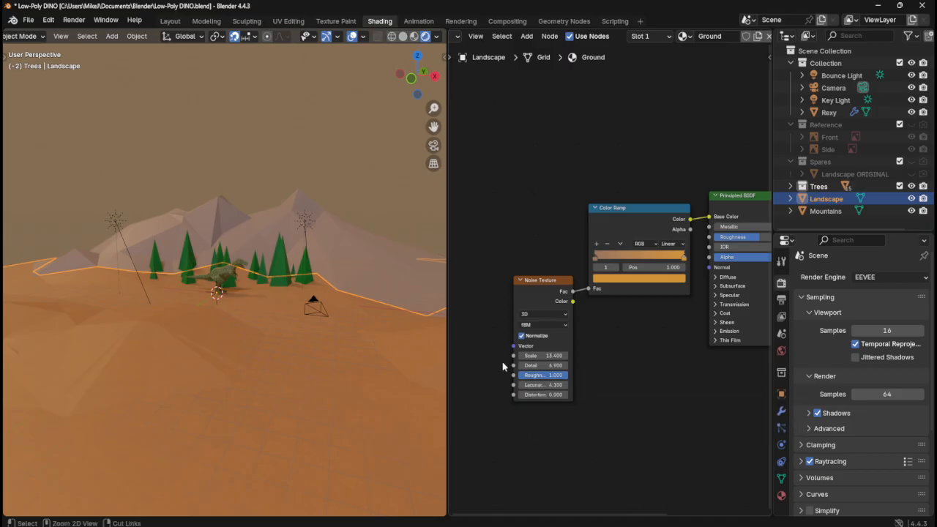
{"action": "key", "text": "ctrl+z"}
{"action": "left_click_drag", "start_coordinate": [513, 332], "coordinate": [480, 330]}
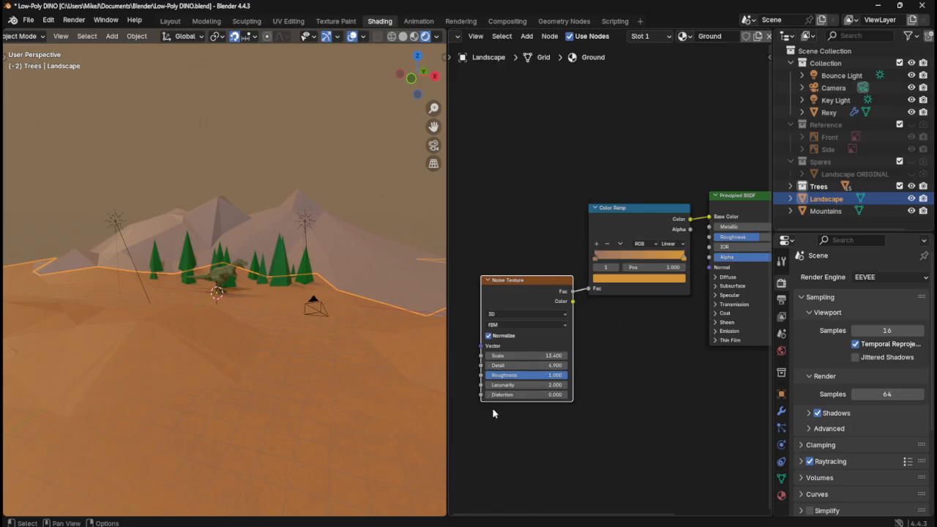
{"action": "left_click_drag", "start_coordinate": [510, 398], "coordinate": [542, 394]}
- Set the Noise Texture's dimensions to 2D after trying 4D, and save the file
{"action": "left_click", "coordinate": [546, 314]}
{"action": "left_click", "coordinate": [519, 346]}
{"action": "left_click", "coordinate": [546, 314]}
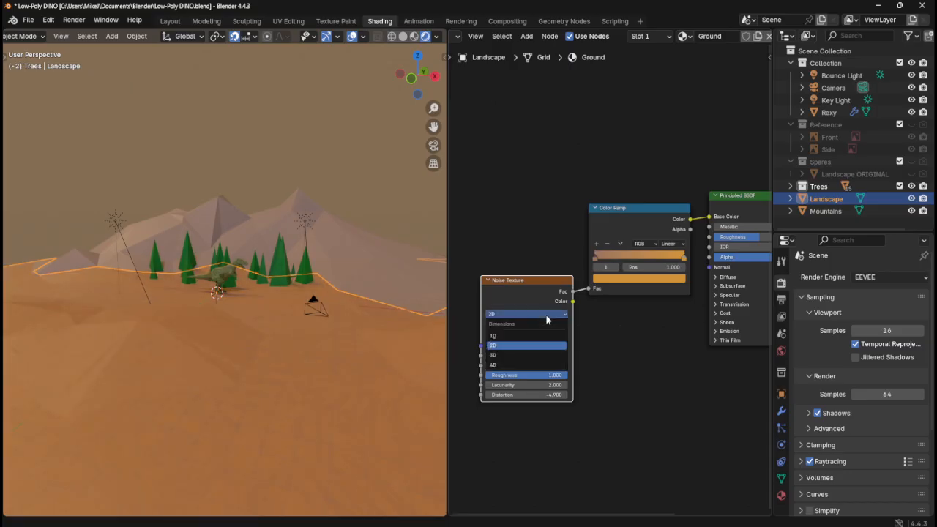
{"action": "left_click", "coordinate": [517, 365]}
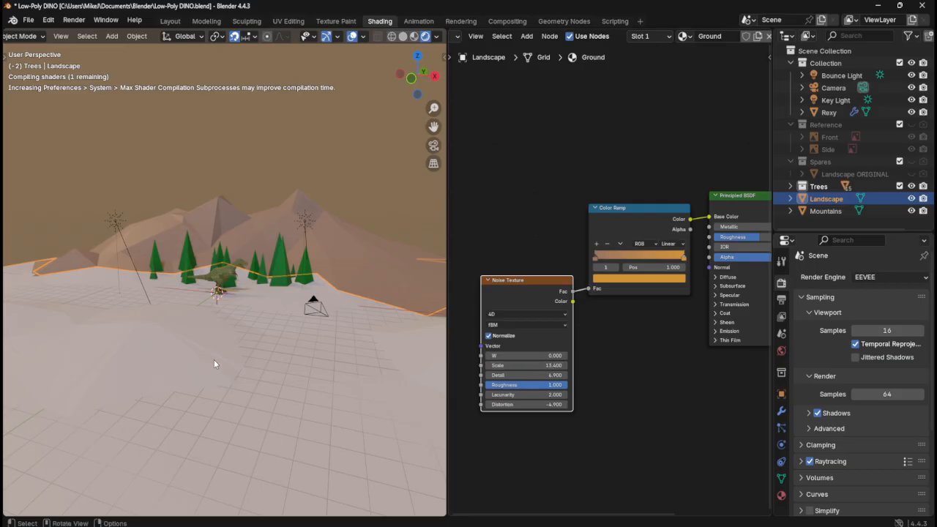
{"action": "left_click", "coordinate": [522, 315]}
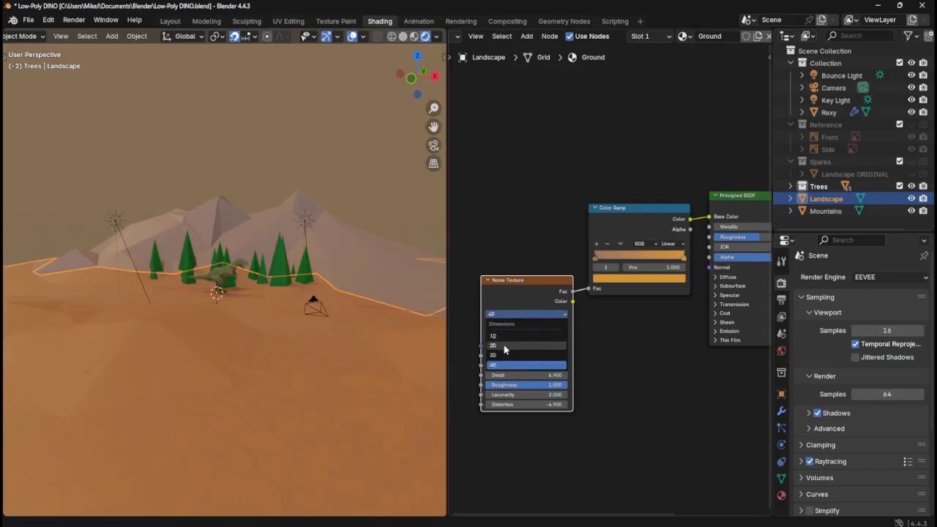
{"action": "left_click", "coordinate": [505, 345]}
{"action": "middle_click_drag", "start_coordinate": [241, 351], "coordinate": [284, 333]}
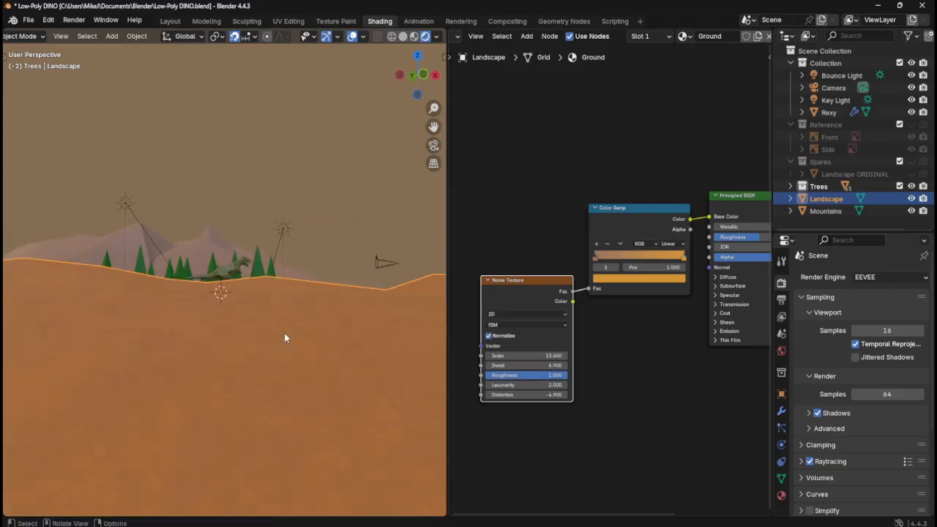
{"action": "key", "text": "ctrl+s"}
- Try the Multifractal noise type on the ground around the dinosaur, checking the pattern from the top view
{"action": "scroll", "coordinate": [274, 350], "scroll_direction": "up", "scroll_amount": 3}
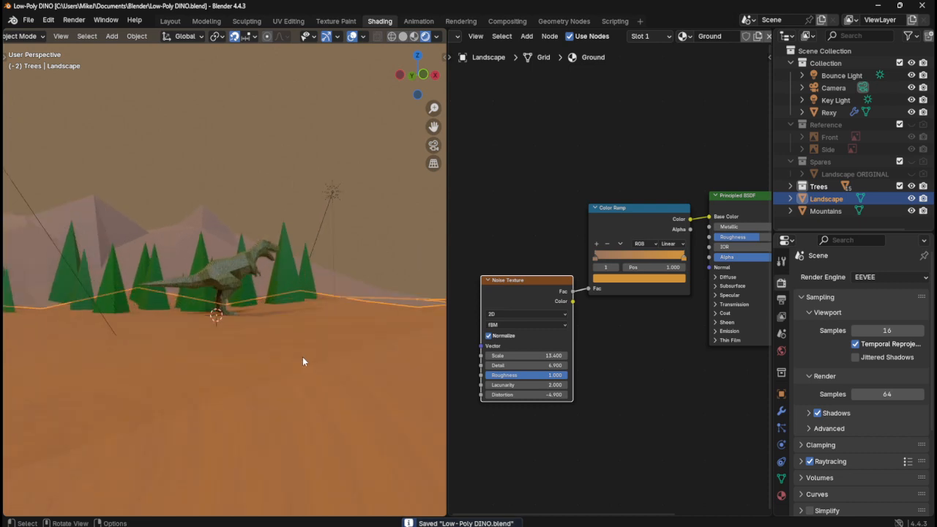
{"action": "middle_click_drag", "start_coordinate": [311, 364], "coordinate": [287, 375]}
{"action": "key", "text": "KP_7"}
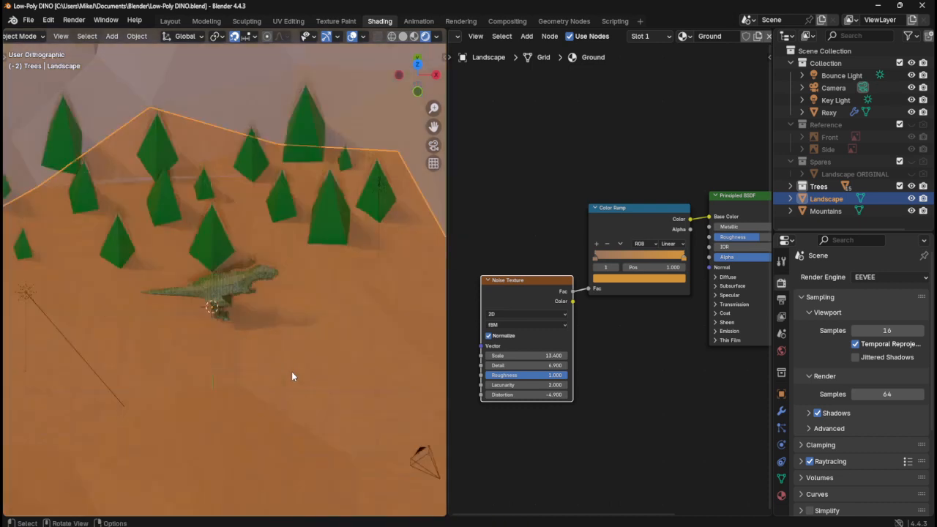
{"action": "scroll", "coordinate": [291, 371], "scroll_direction": "up", "scroll_amount": 6}
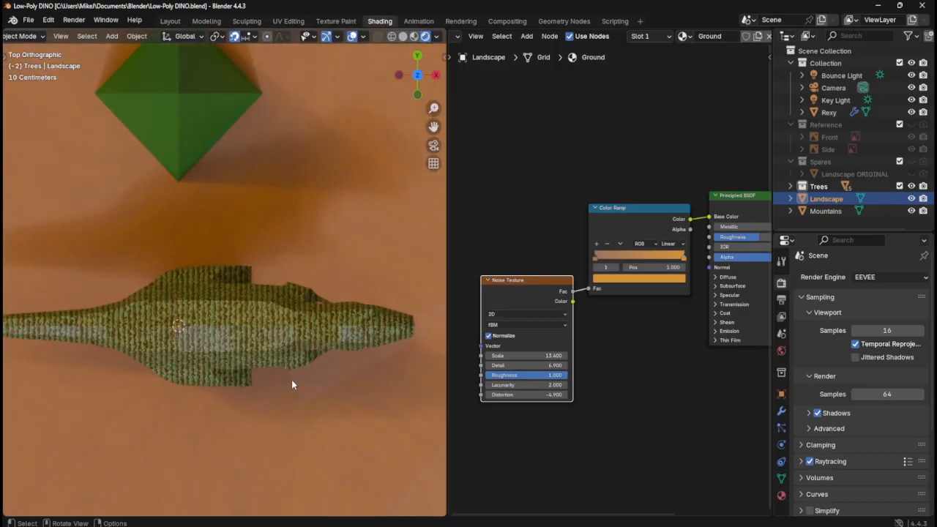
{"action": "scroll", "coordinate": [291, 379], "scroll_direction": "down", "scroll_amount": 2}
{"action": "scroll", "coordinate": [319, 393], "scroll_direction": "up", "scroll_amount": 1}
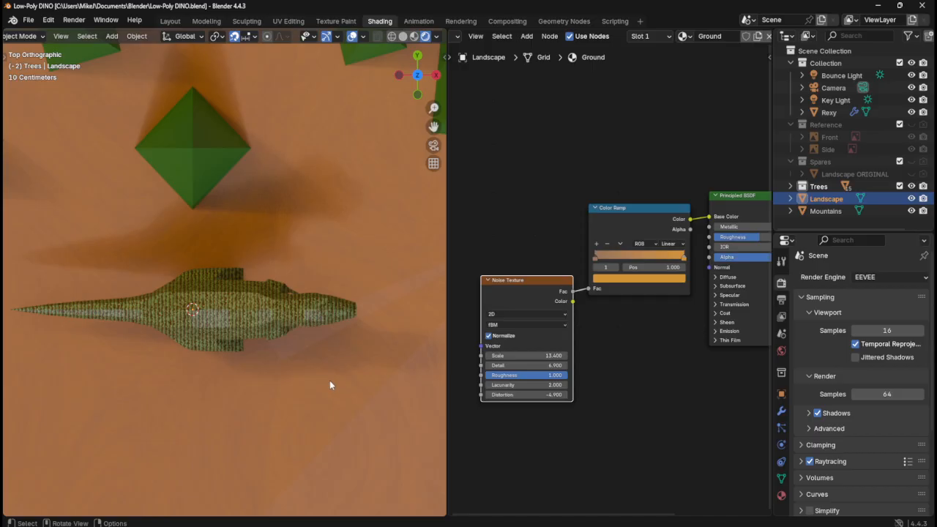
{"action": "middle_click_drag", "start_coordinate": [329, 380], "coordinate": [351, 182], "text": "shift"}
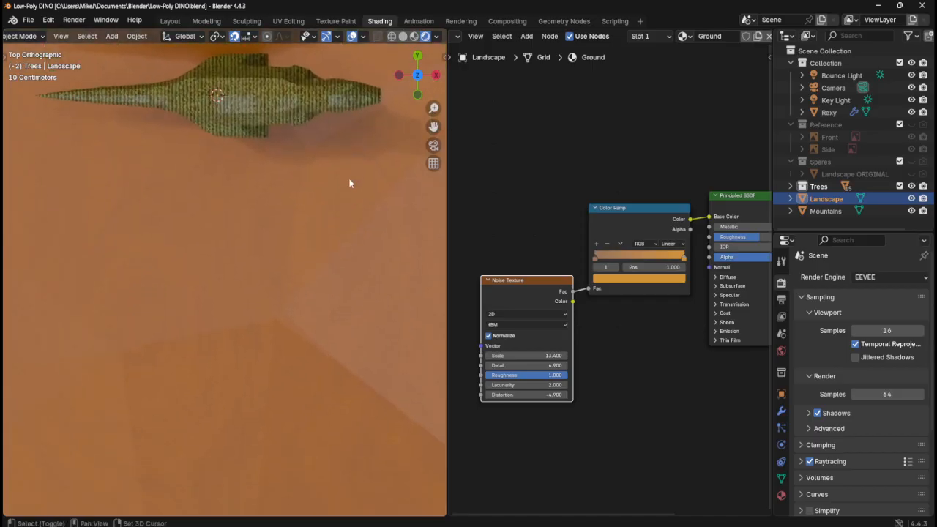
{"action": "left_click", "coordinate": [529, 325]}
{"action": "left_click", "coordinate": [524, 349]}
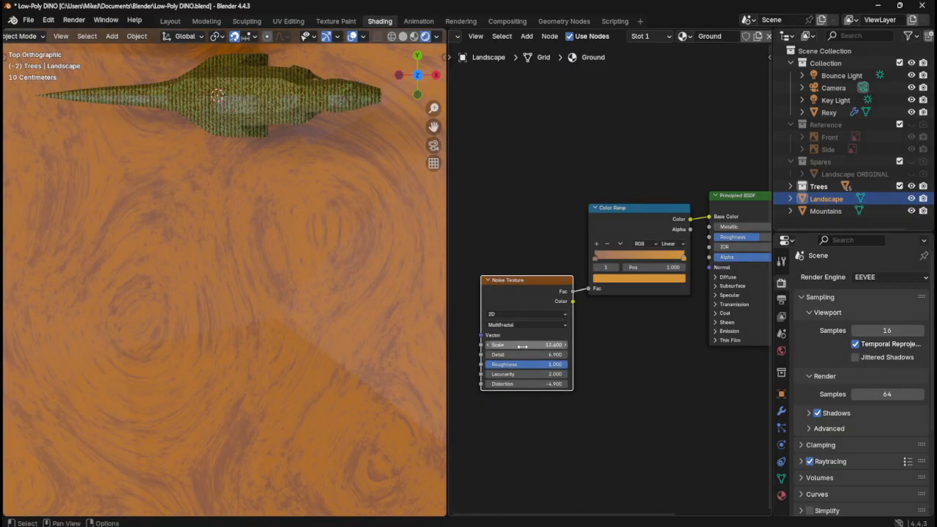
{"action": "scroll", "coordinate": [306, 316], "scroll_direction": "down", "scroll_amount": 2}
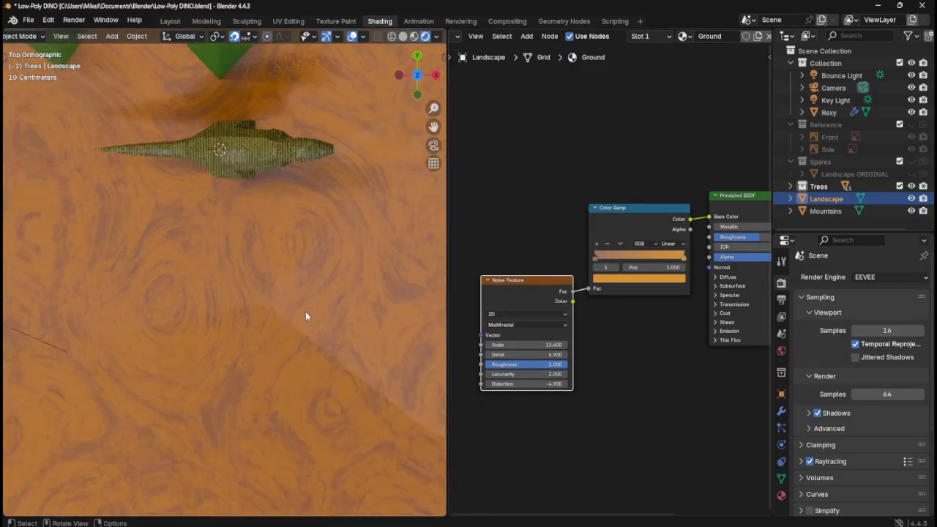
{"action": "scroll", "coordinate": [306, 315], "scroll_direction": "down", "scroll_amount": 5}
{"action": "scroll", "coordinate": [306, 315], "scroll_direction": "up", "scroll_amount": 4}
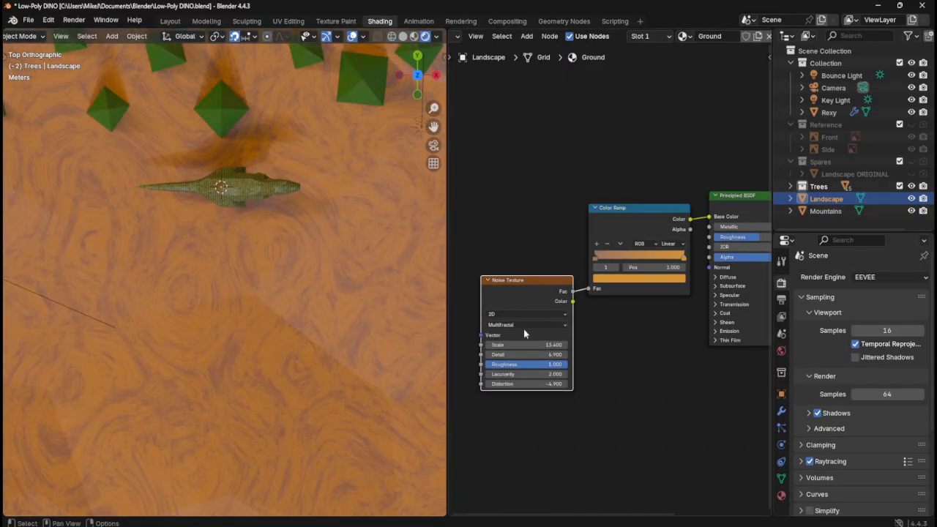
- Compare the Ridged Multifractal, Hybrid Multifractal and fBM noise types, and set the Noise Texture to Hetero Terrain
{"action": "left_click", "coordinate": [525, 325]}
{"action": "left_click", "coordinate": [518, 355]}
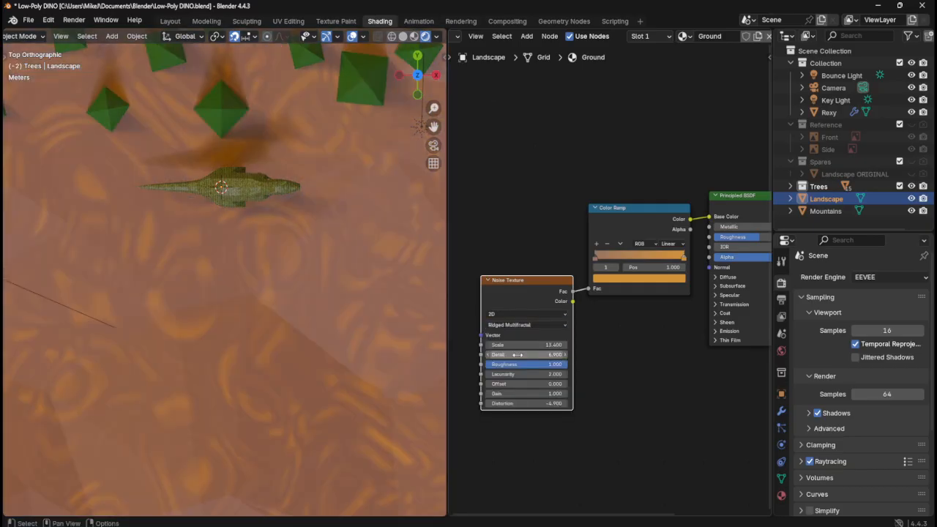
{"action": "left_click", "coordinate": [525, 325]}
{"action": "left_click", "coordinate": [519, 356]}
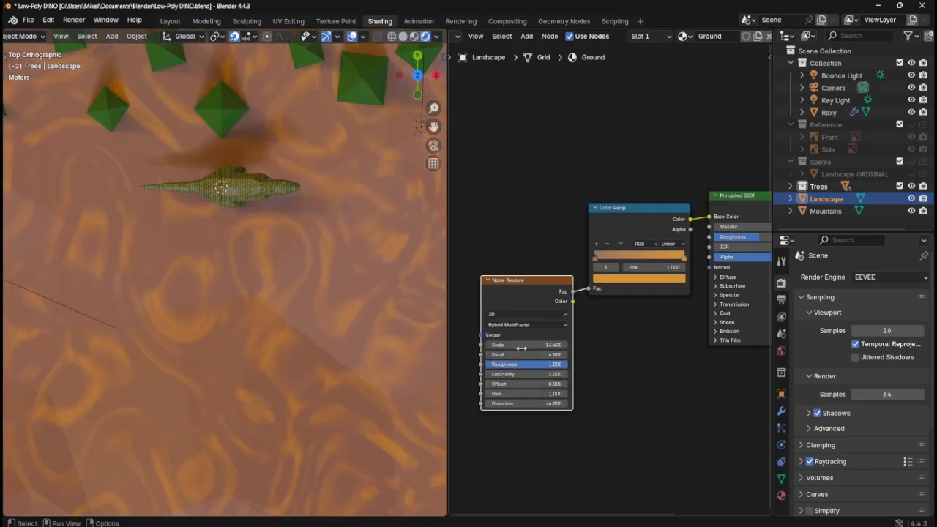
{"action": "left_click", "coordinate": [527, 325]}
{"action": "left_click", "coordinate": [513, 372]}
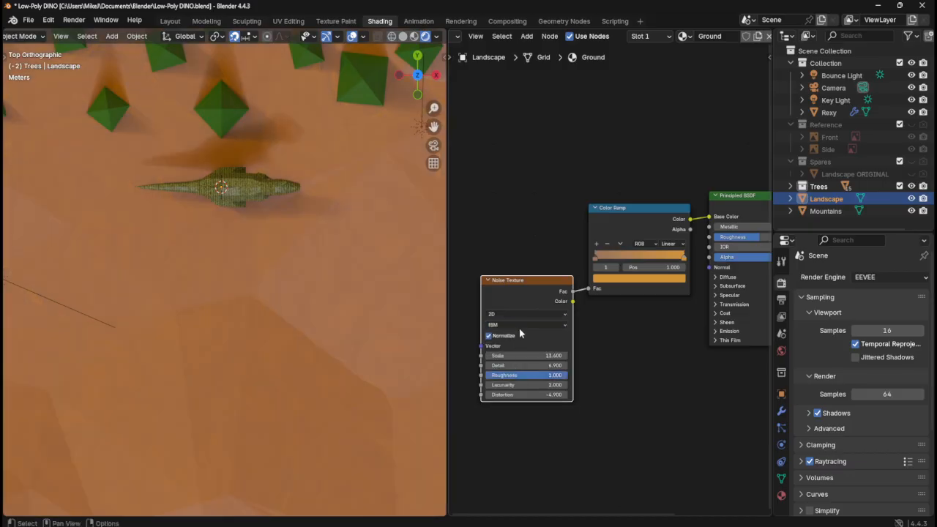
{"action": "left_click", "coordinate": [524, 325]}
{"action": "left_click", "coordinate": [509, 380]}
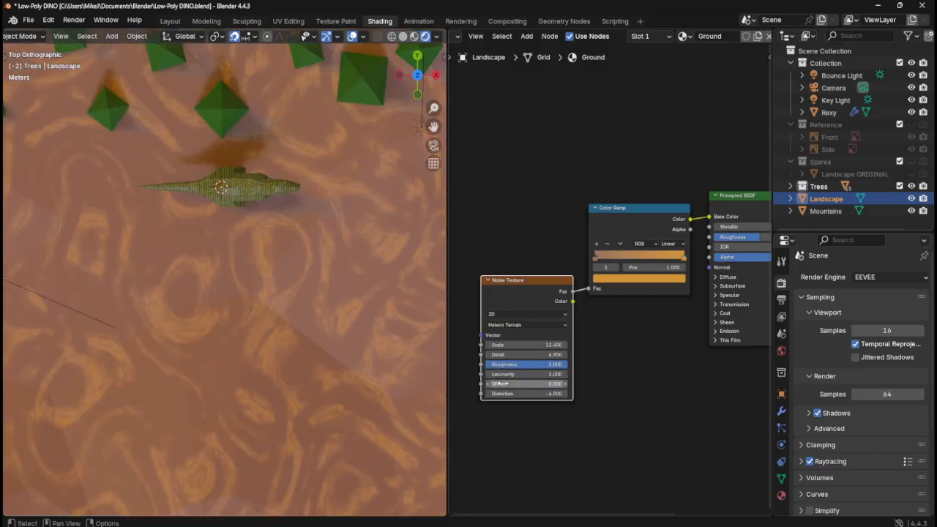
- Set the Noise Texture's scale to 1.400, detail to 15.000 and lacunarity to 2.600, judging the ground in perspective view
{"action": "middle_click_drag", "start_coordinate": [344, 369], "coordinate": [422, 319]}
{"action": "left_click_drag", "start_coordinate": [530, 345], "coordinate": [371, 345]}
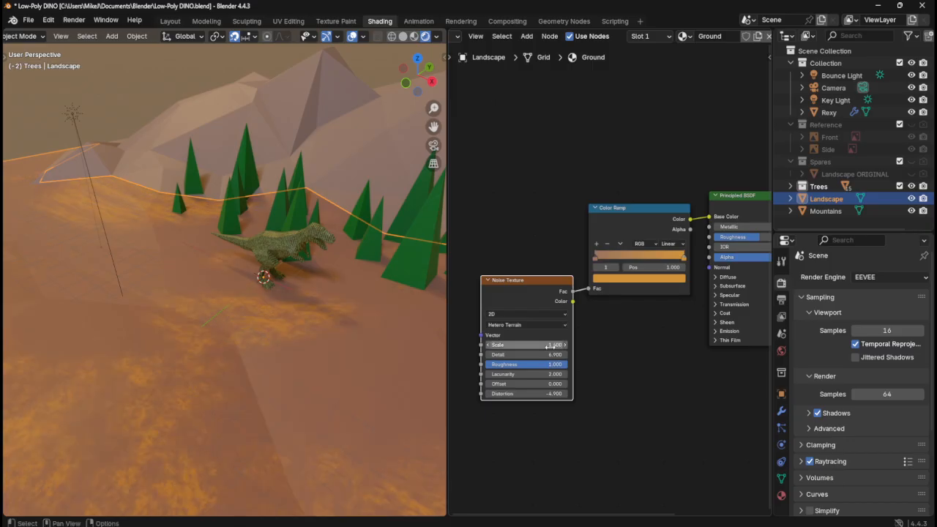
{"action": "left_click_drag", "start_coordinate": [554, 354], "coordinate": [592, 355]}
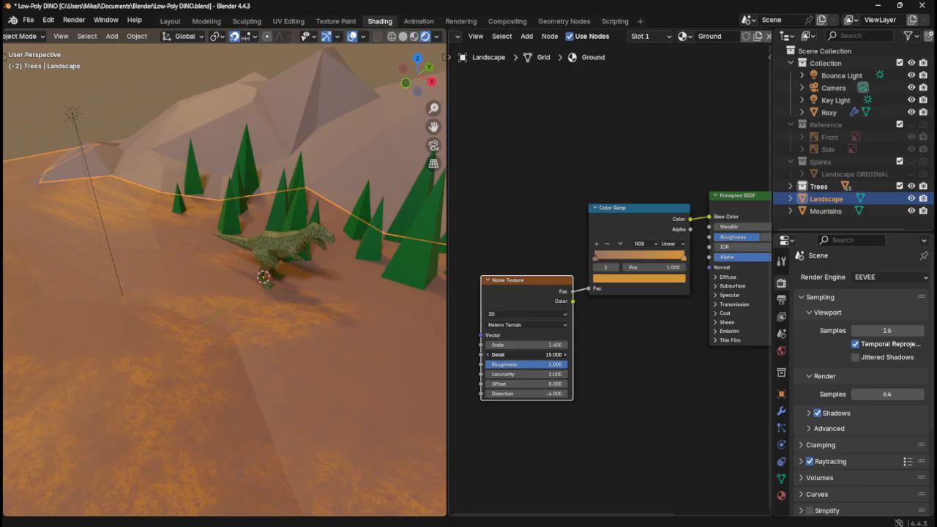
{"action": "mouse_move", "coordinate": [512, 374]}
{"action": "left_mouse_down"}
{"action": "mouse_move", "coordinate": [579, 374]}
{"action": "mouse_move", "coordinate": [501, 374]}
{"action": "mouse_move", "coordinate": [534, 384]}
{"action": "mouse_move", "coordinate": [526, 383]}
{"action": "left_mouse_up"}
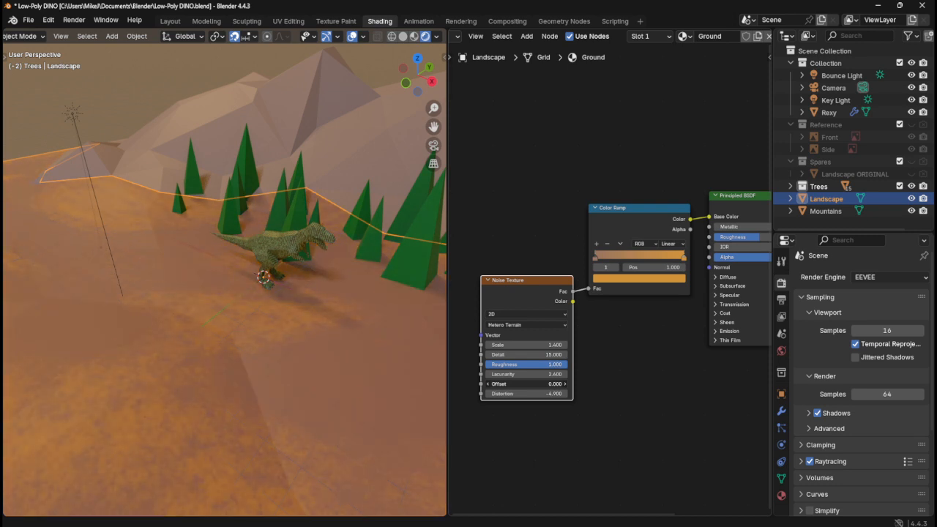
- Try Noise Texture offsets of 0.12 and 0.11, and set the offset to 0.09
{"action": "left_click_drag", "start_coordinate": [526, 383], "coordinate": [531, 384]}
{"action": "left_click", "coordinate": [526, 383]}
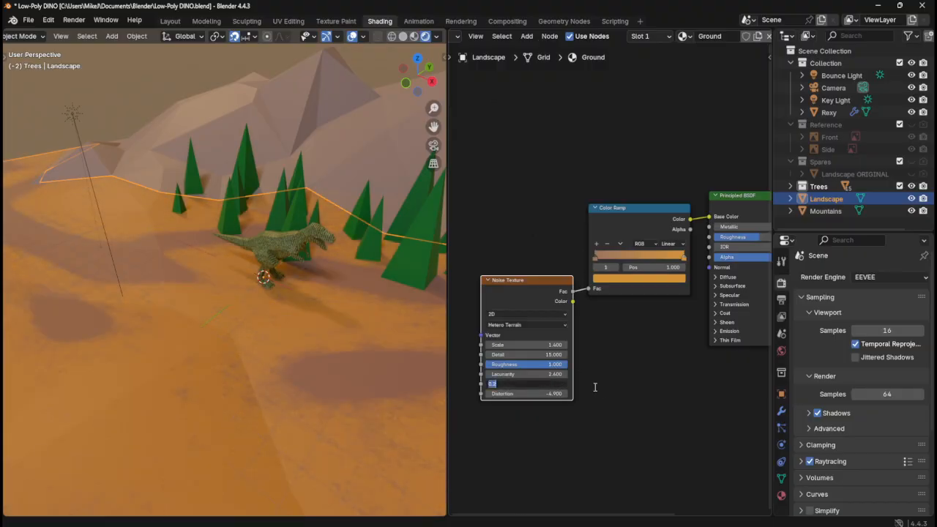
{"action": "type", "text": "0.12"}
{"action": "key", "text": "Return"}
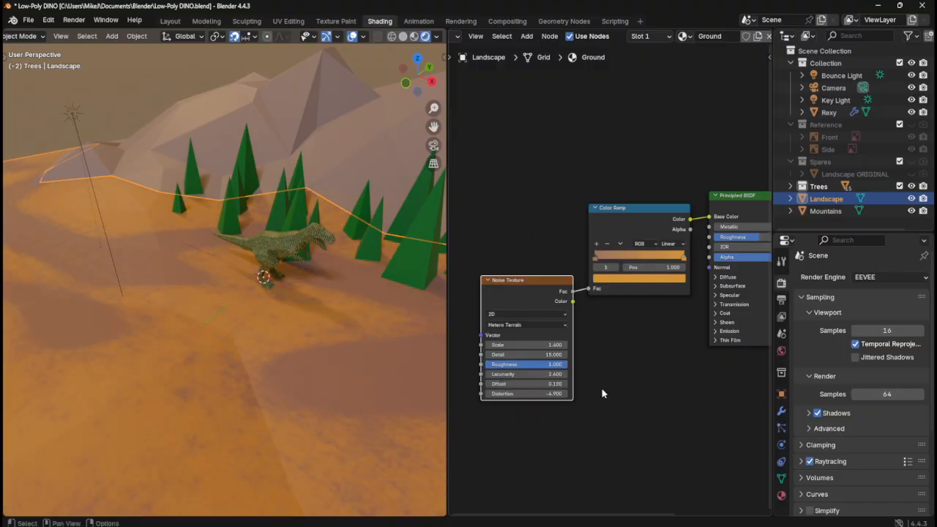
{"action": "left_click", "coordinate": [555, 383]}
{"action": "type", "text": "0"}
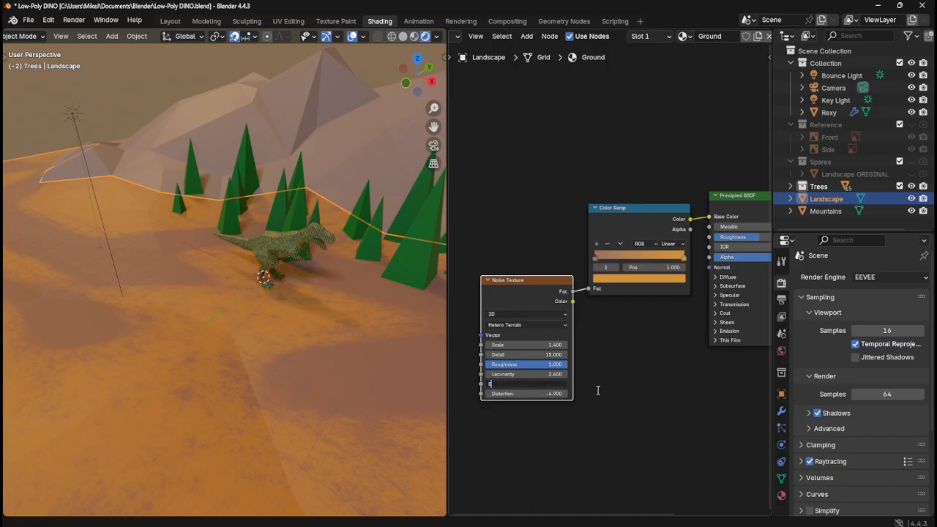
{"action": "type", "text": ".11"}
{"action": "key", "text": "Return"}
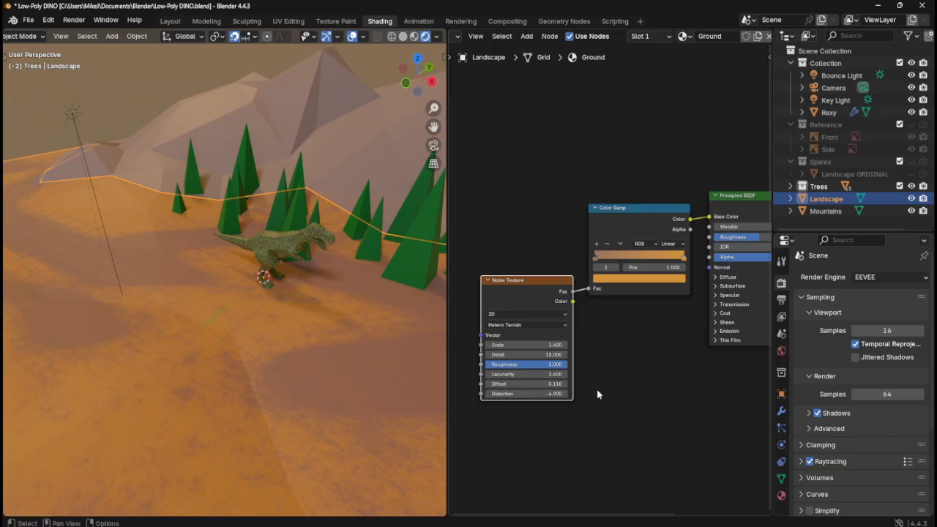
{"action": "left_click", "coordinate": [526, 382]}
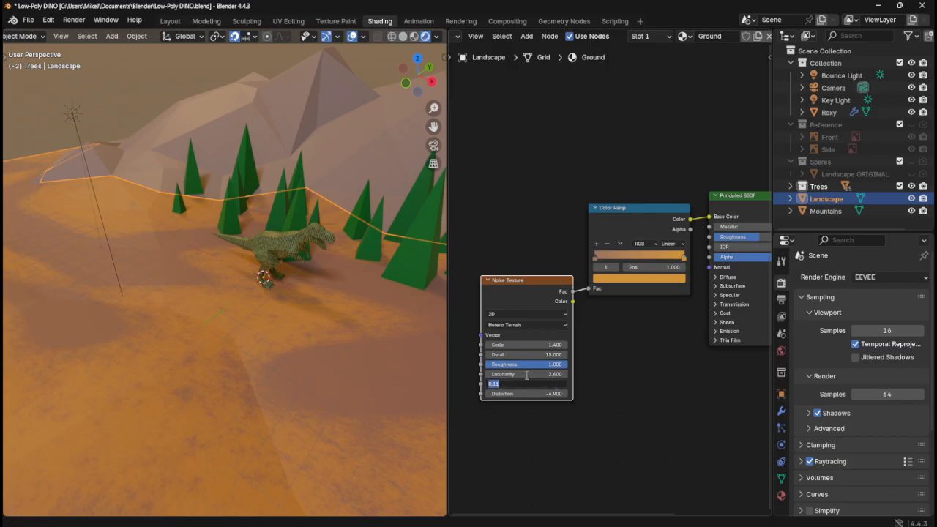
{"action": "type", "text": "0"}
{"action": "key", "text": "Return"}
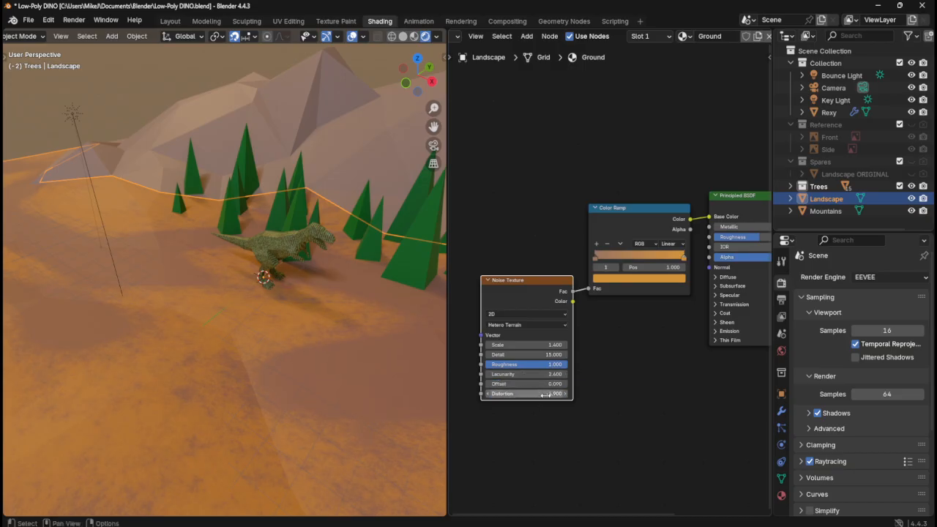
- Set the Noise Texture's distortion to 0.700, judging the ground pattern around the dinosaur
{"action": "mouse_move", "coordinate": [545, 394]}
{"action": "left_mouse_down"}
{"action": "mouse_move", "coordinate": [560, 395]}
{"action": "mouse_move", "coordinate": [479, 395]}
{"action": "mouse_move", "coordinate": [549, 395]}
{"action": "left_mouse_up"}
{"action": "mouse_move", "coordinate": [527, 394]}
{"action": "left_mouse_down"}
{"action": "mouse_move", "coordinate": [578, 393]}
{"action": "mouse_move", "coordinate": [567, 394]}
{"action": "left_mouse_up"}
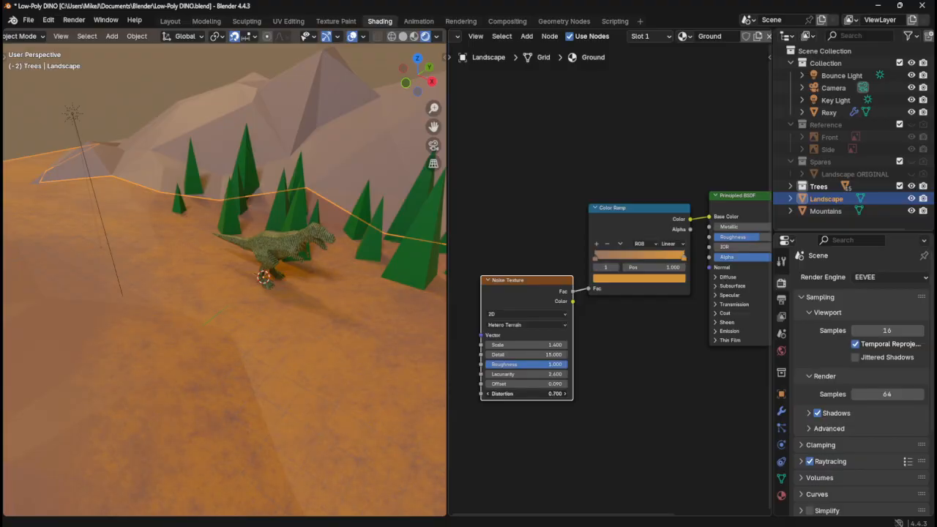
{"action": "middle_click_drag", "start_coordinate": [315, 322], "coordinate": [300, 300]}
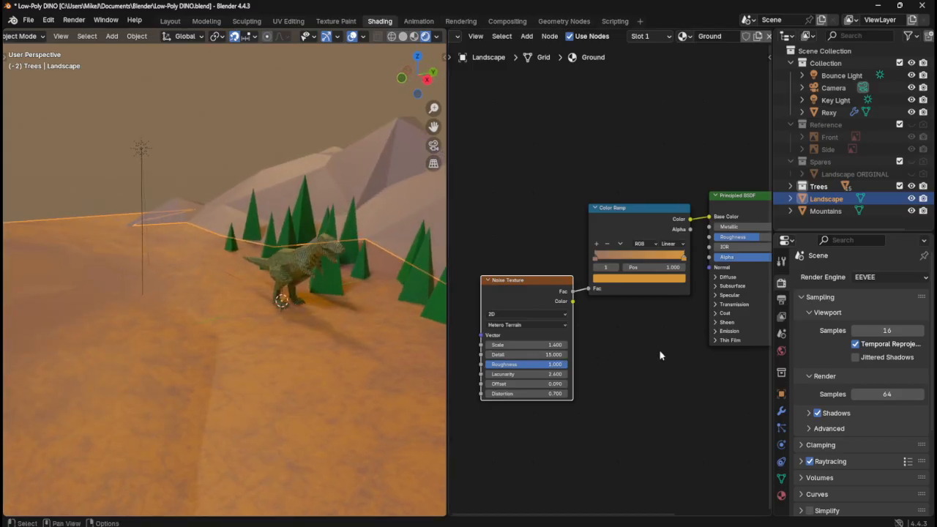
- Set the roughness of the Ground material's Principled BSDF to 0.85
{"action": "middle_click_drag", "start_coordinate": [659, 352], "coordinate": [514, 349]}
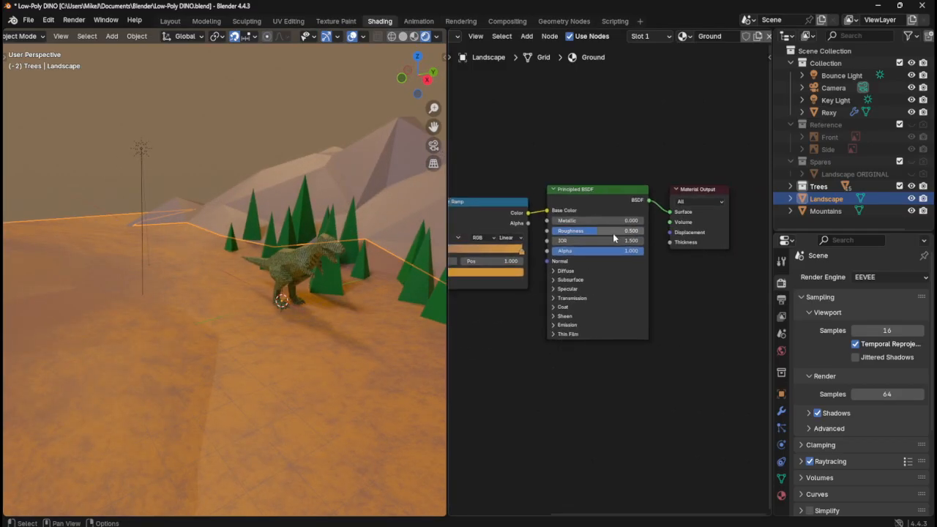
{"action": "mouse_move", "coordinate": [615, 232]}
{"action": "left_mouse_down"}
{"action": "mouse_move", "coordinate": [659, 231]}
{"action": "mouse_move", "coordinate": [578, 232]}
{"action": "mouse_move", "coordinate": [637, 231]}
{"action": "left_mouse_up"}
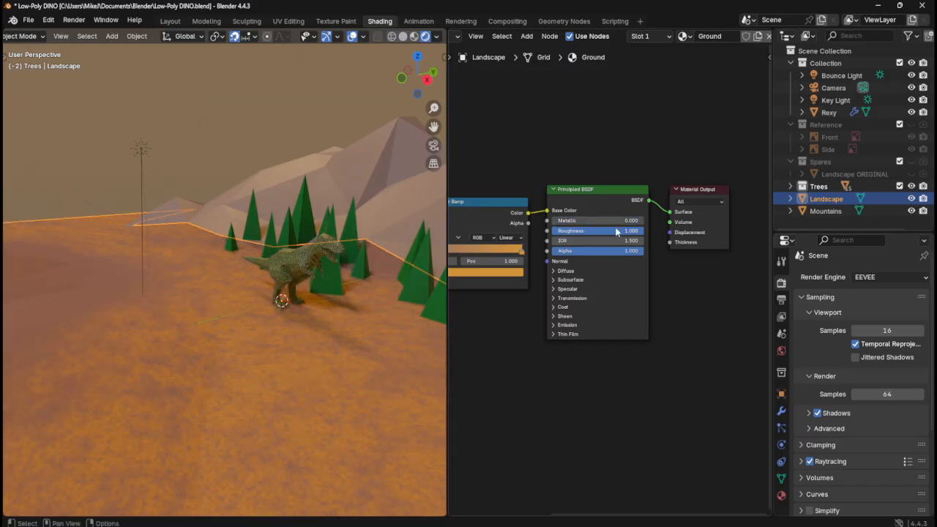
{"action": "left_click_drag", "start_coordinate": [620, 233], "coordinate": [633, 231]}
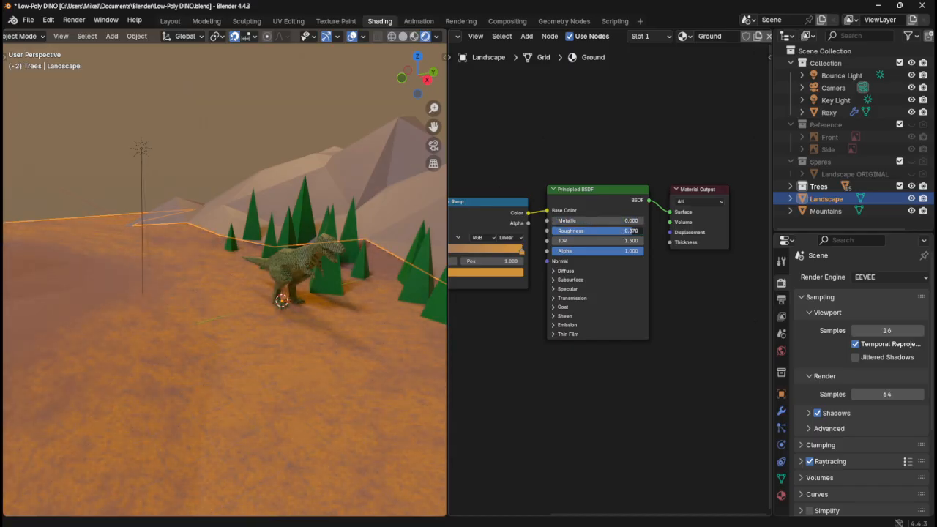
{"action": "left_click", "coordinate": [633, 230]}
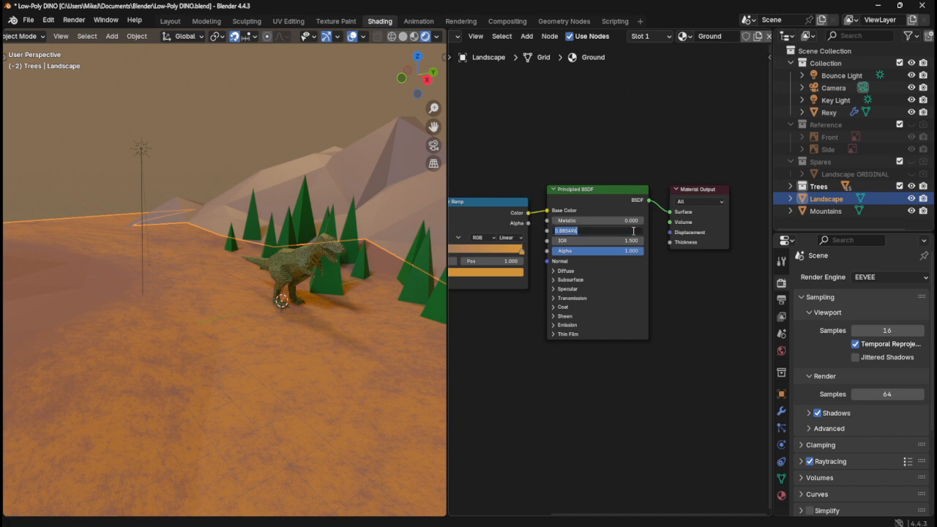
{"action": "type", "text": "0.85"}
{"action": "key", "text": "Return"}
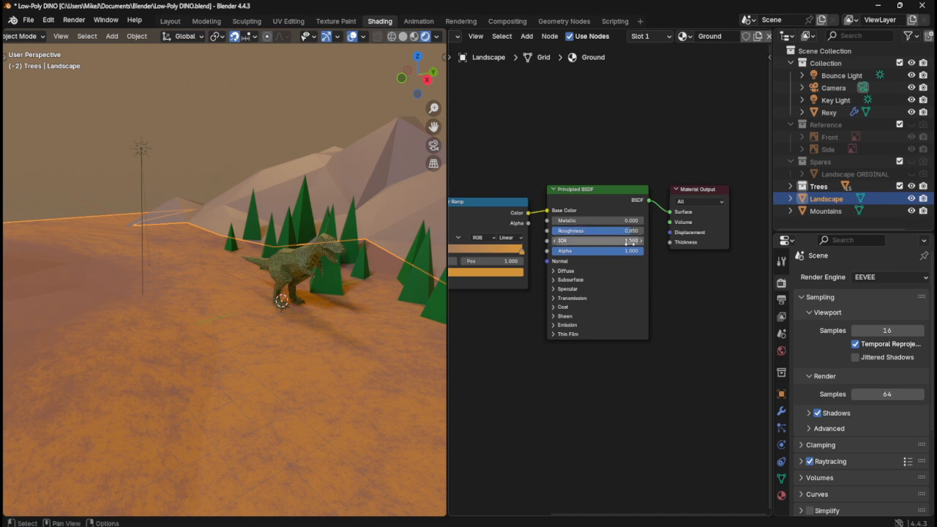
- Examine the Diffuse, Subsurface and Specular settings of the Ground's Principled BSDF
{"action": "left_click", "coordinate": [553, 271]}
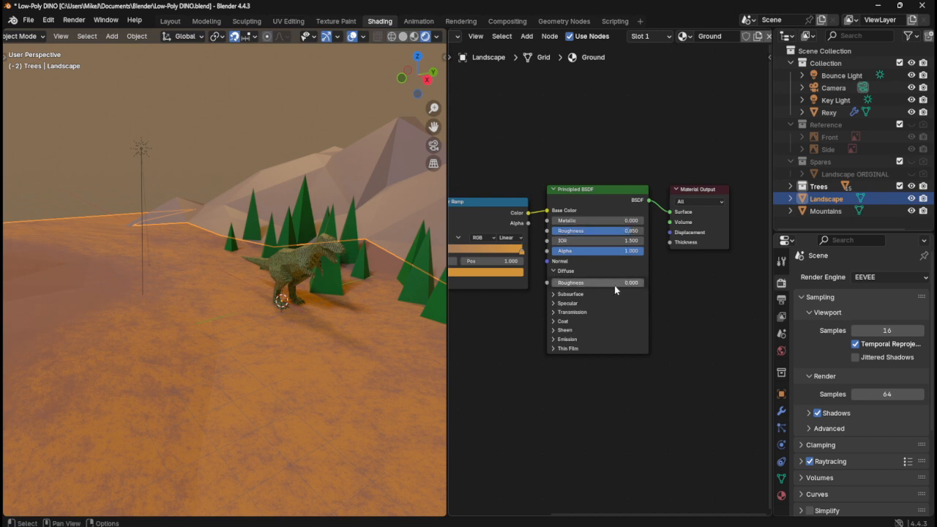
{"action": "left_click", "coordinate": [554, 271]}
{"action": "left_click", "coordinate": [553, 280]}
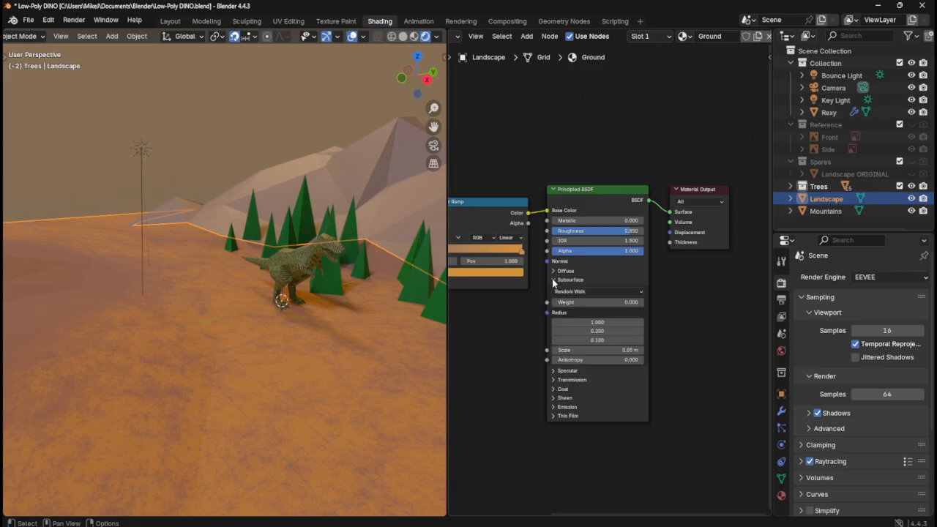
{"action": "left_click", "coordinate": [553, 280]}
{"action": "left_click", "coordinate": [554, 289]}
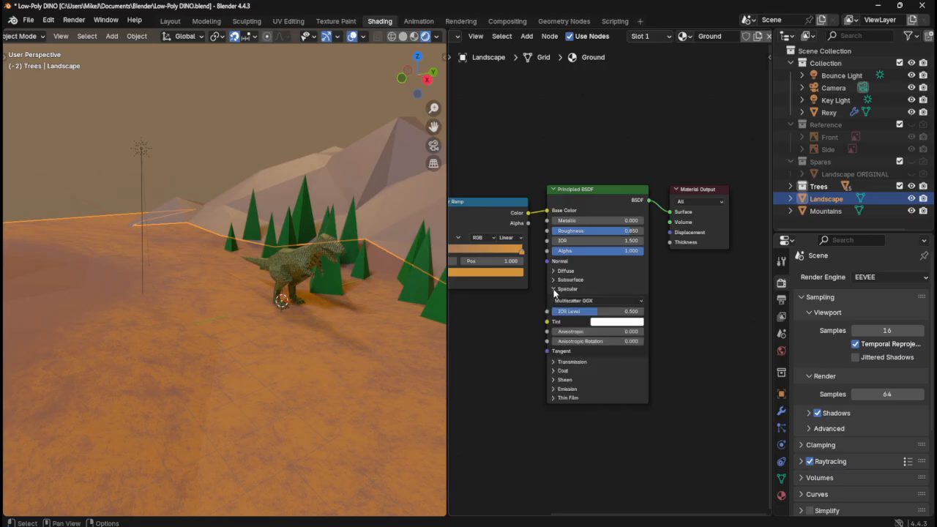
{"action": "left_click", "coordinate": [554, 290]}
- Try transmission weights of 0.599 and 0.050 on the Ground's Principled BSDF, and reset the weight to 0
{"action": "left_click", "coordinate": [554, 297]}
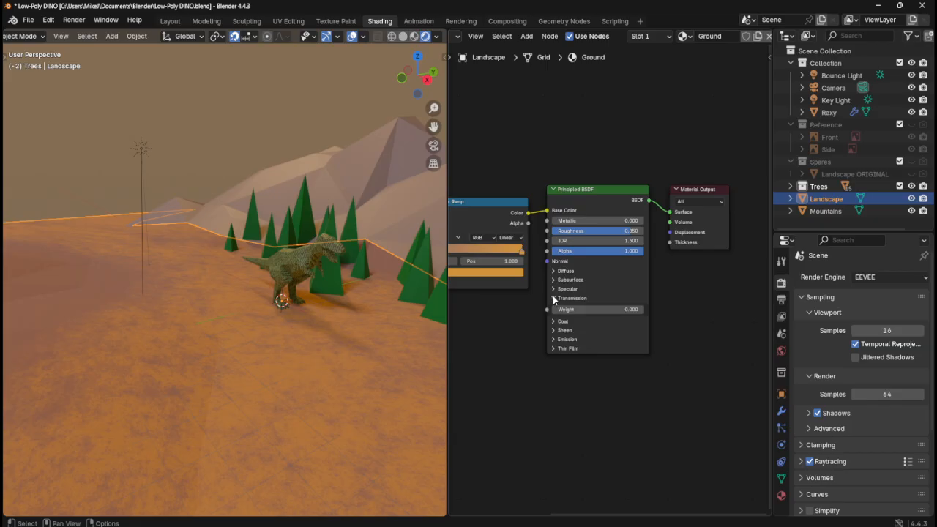
{"action": "left_click_drag", "start_coordinate": [592, 313], "coordinate": [606, 312]}
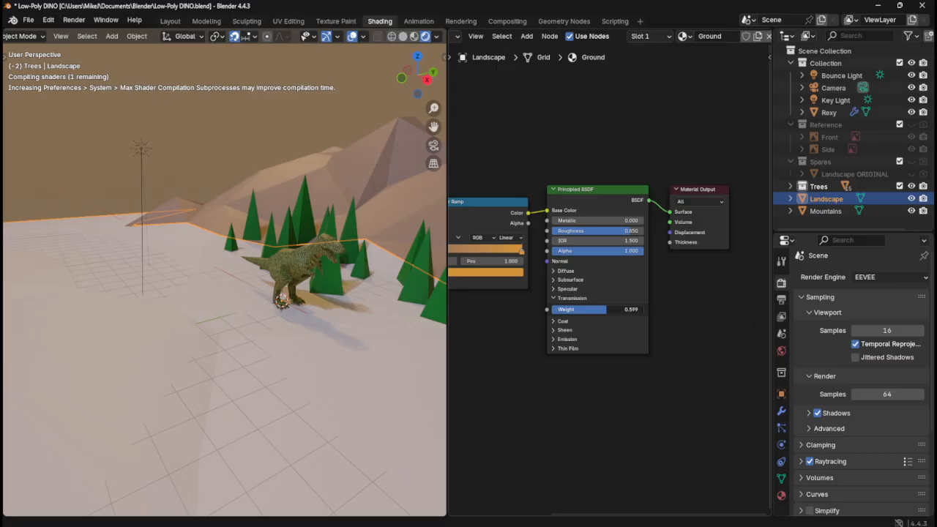
{"action": "left_click_drag", "start_coordinate": [607, 309], "coordinate": [556, 313]}
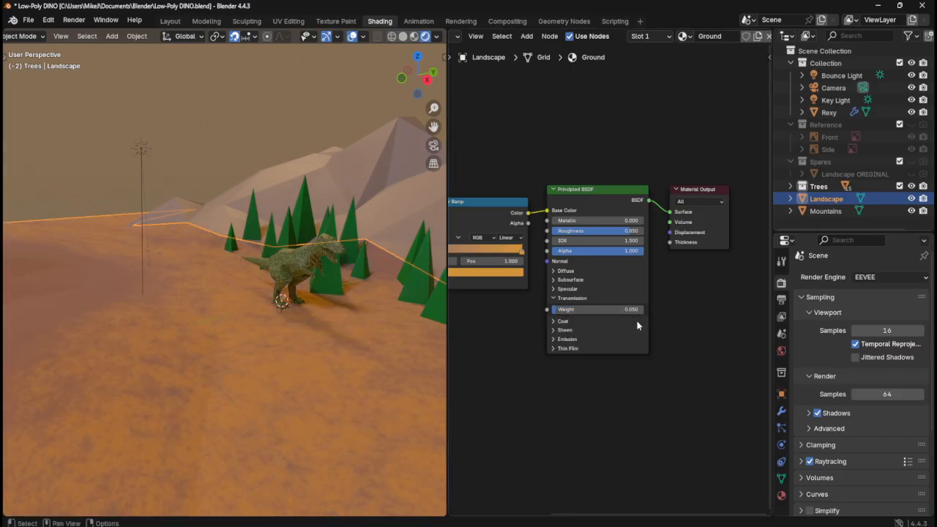
{"action": "left_click", "coordinate": [611, 310]}
{"action": "type", "text": "0"}
{"action": "key", "text": "Return"}
{"action": "left_click", "coordinate": [553, 297]}
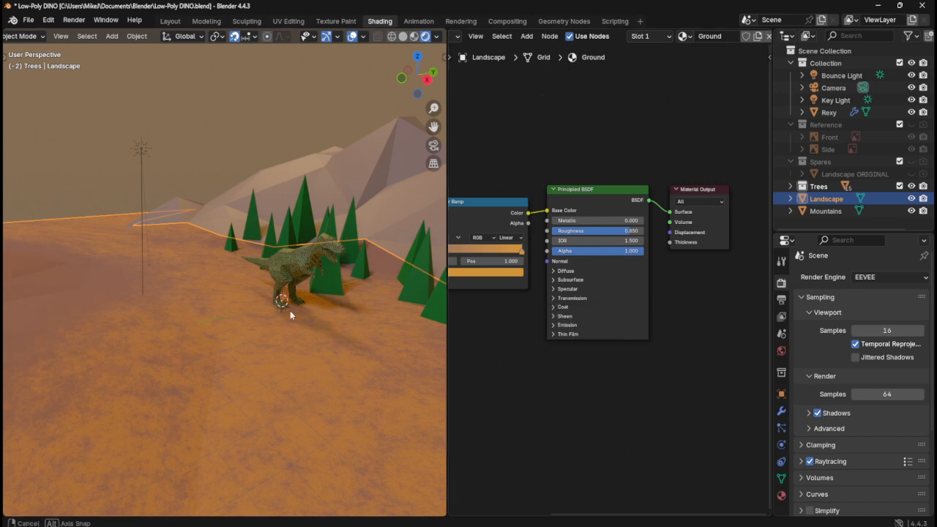
- Darken the Ground color ramp's first stop to a duller brown
{"action": "middle_click_drag", "start_coordinate": [290, 310], "coordinate": [203, 270]}
{"action": "left_click", "coordinate": [265, 261]}
{"action": "left_click", "coordinate": [155, 359]}
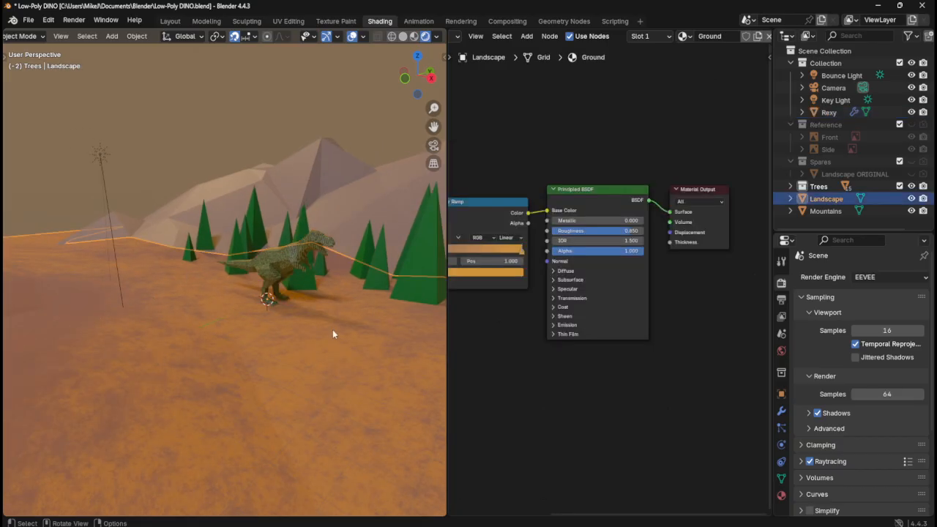
{"action": "middle_click_drag", "start_coordinate": [471, 318], "coordinate": [618, 312]}
{"action": "left_click", "coordinate": [572, 254]}
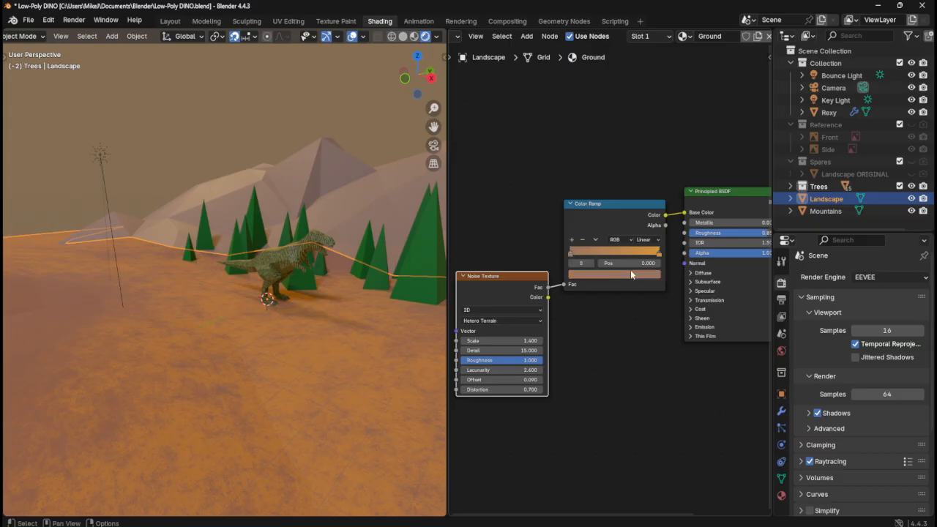
{"action": "left_click", "coordinate": [623, 274]}
{"action": "left_click_drag", "start_coordinate": [647, 156], "coordinate": [645, 161]}
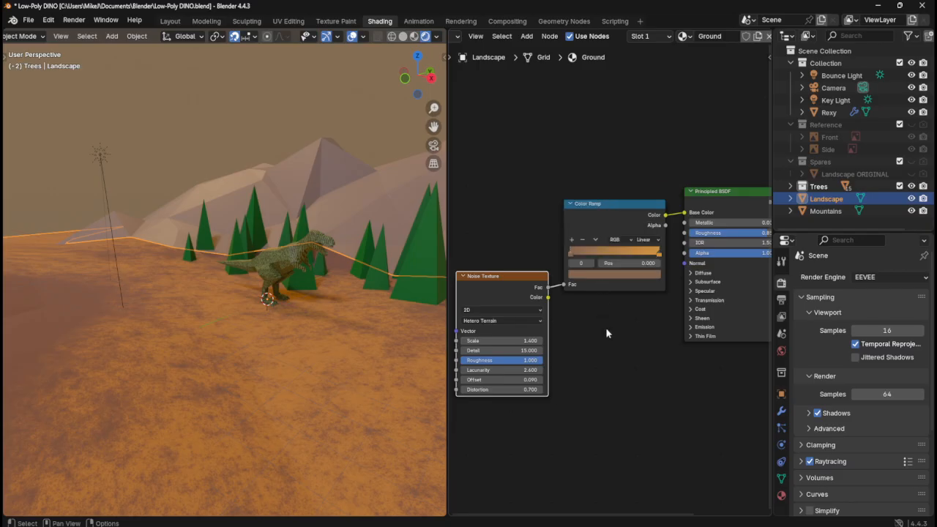
- Desaturate the Ground color ramp's second stop to the sandy tan D2A567FF
{"action": "left_click", "coordinate": [657, 254]}
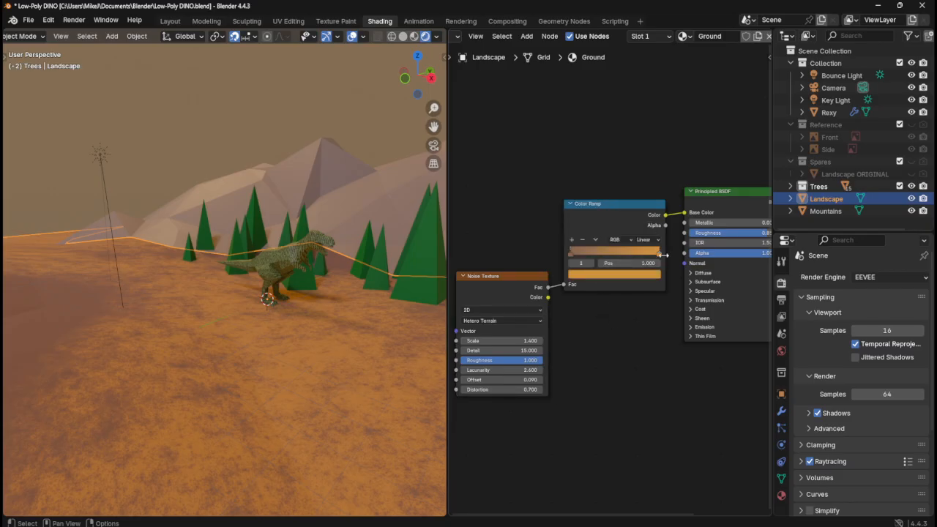
{"action": "left_click", "coordinate": [631, 275]}
{"action": "left_click_drag", "start_coordinate": [590, 182], "coordinate": [596, 177]}
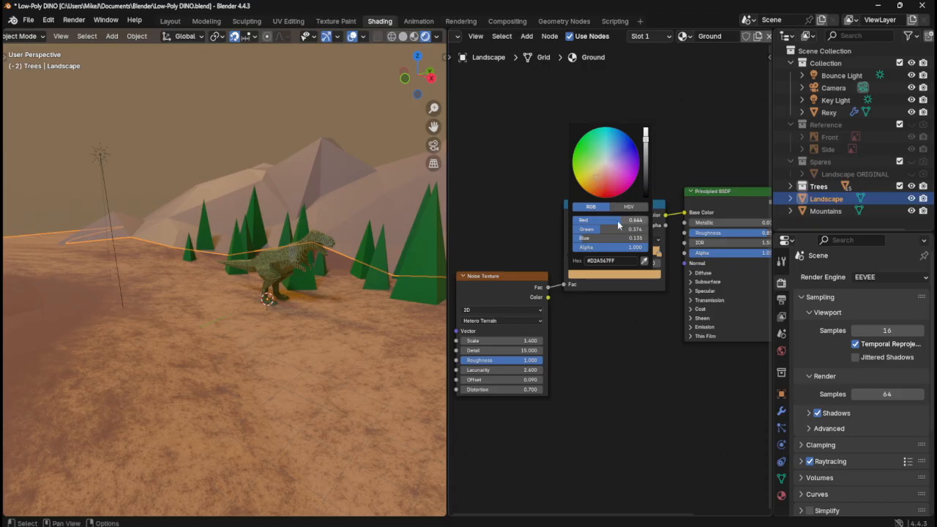
- Check the dinosaur against the recolored ground from several angles, and save the file
{"action": "middle_click_drag", "start_coordinate": [288, 345], "coordinate": [134, 317]}
{"action": "left_click", "coordinate": [315, 292]}
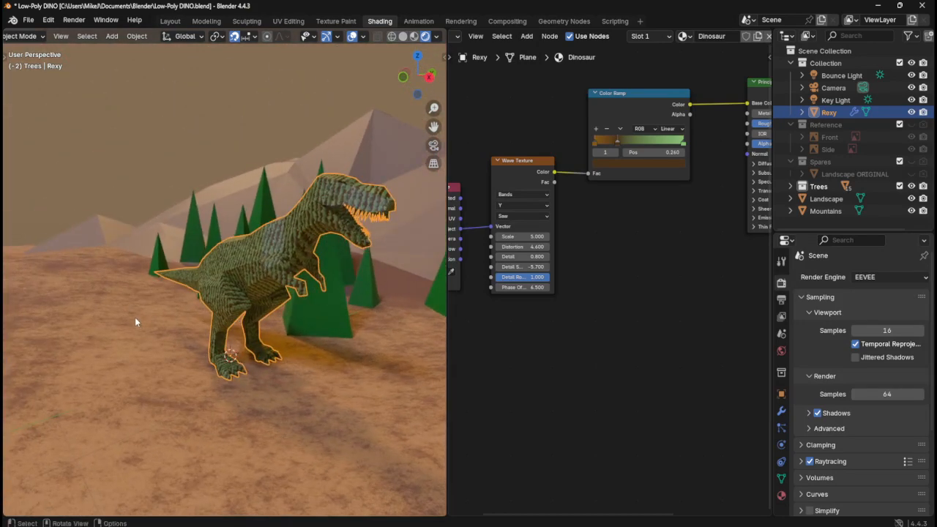
{"action": "left_click", "coordinate": [124, 161]}
{"action": "middle_click_drag", "start_coordinate": [124, 160], "coordinate": [152, 163]}
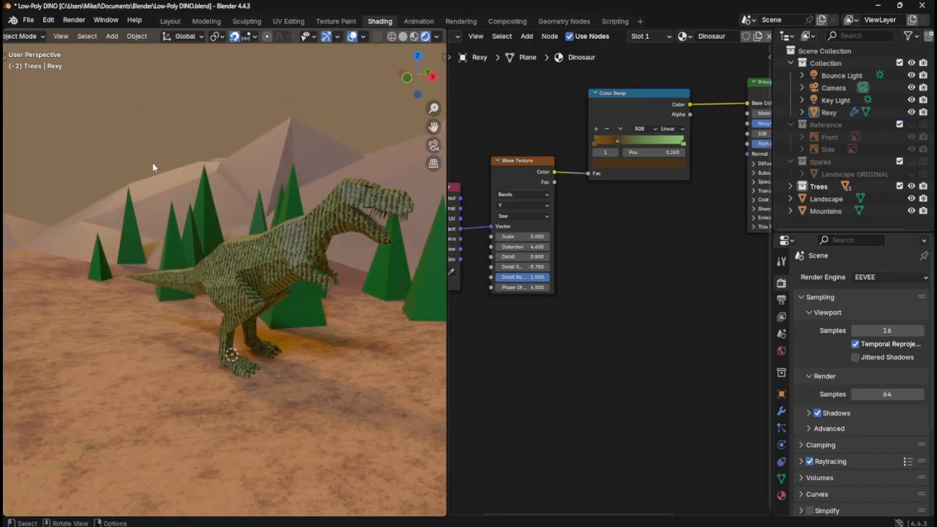
{"action": "key", "text": "ctrl+s"}
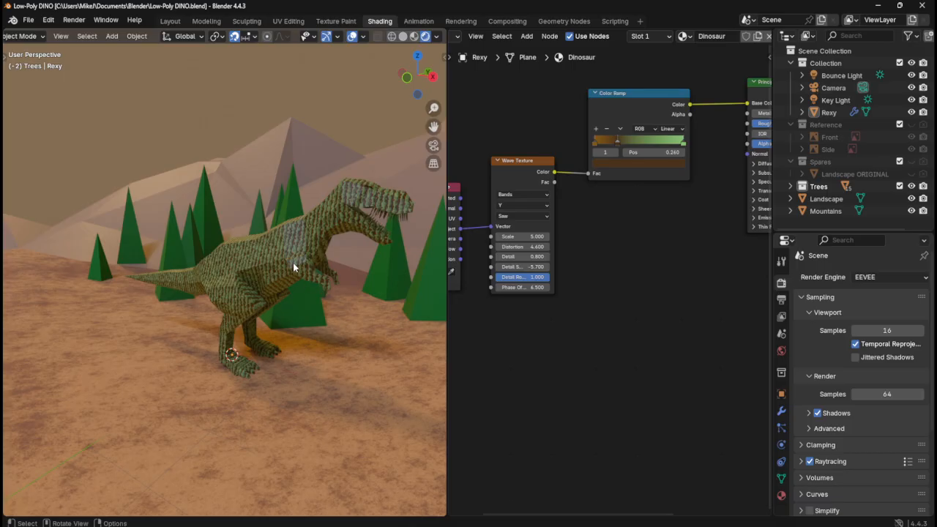
{"action": "middle_click_drag", "start_coordinate": [287, 268], "coordinate": [519, 290]}
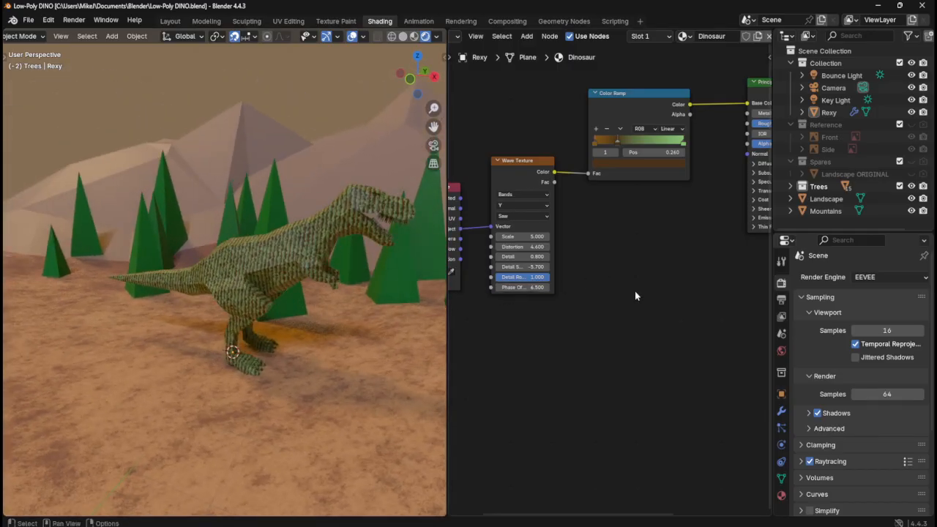
{"action": "key", "text": "ctrl+s"}
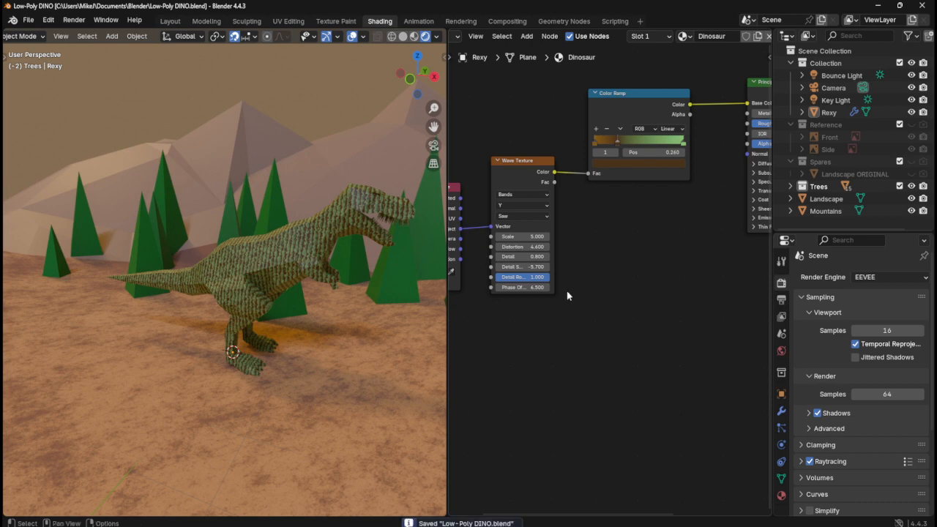
- Select the mountains, review the scene from a distance and through the camera, and save the file
{"action": "left_click", "coordinate": [341, 163]}
{"action": "scroll", "coordinate": [324, 327], "scroll_direction": "down", "scroll_amount": 10}
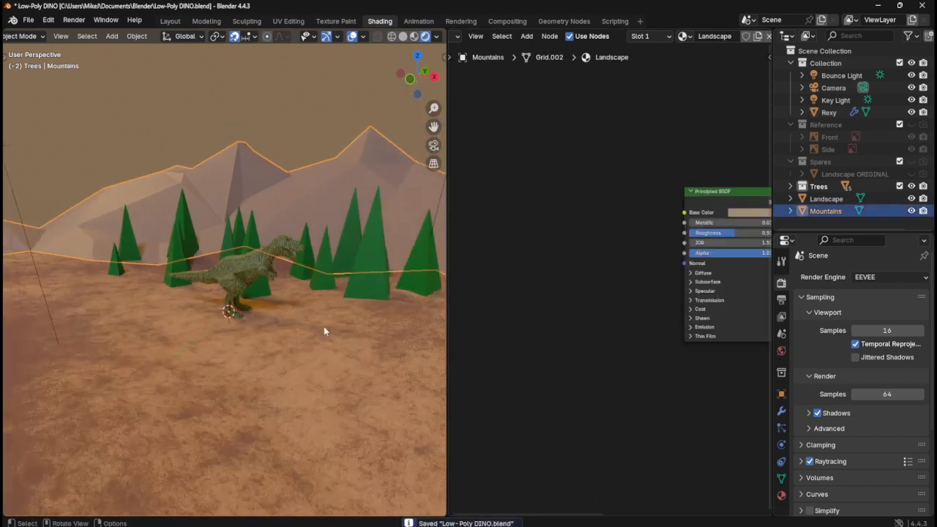
{"action": "scroll", "coordinate": [303, 309], "scroll_direction": "up", "scroll_amount": 6}
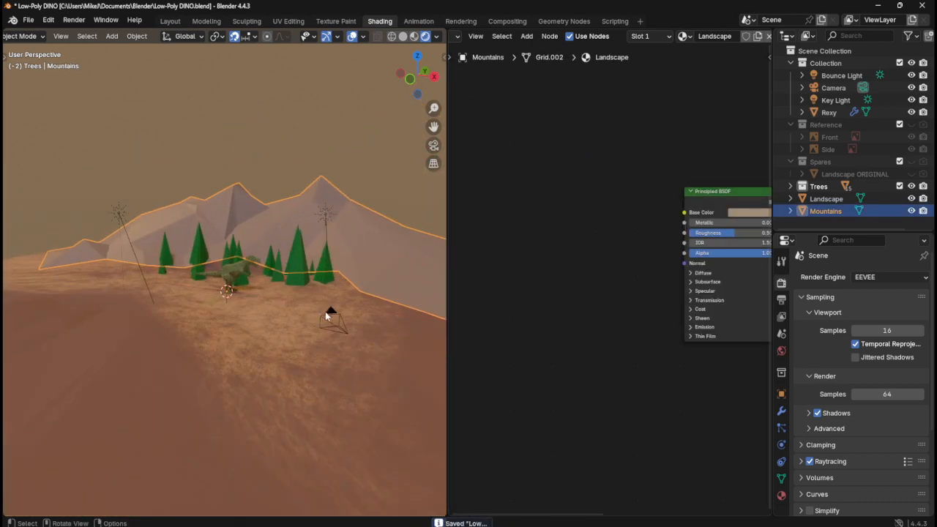
{"action": "scroll", "coordinate": [279, 317], "scroll_direction": "down", "scroll_amount": 4}
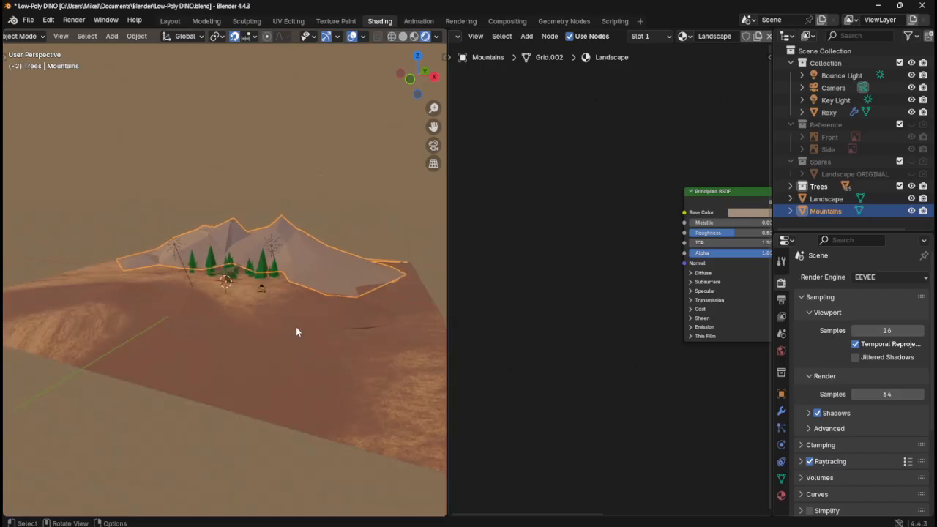
{"action": "scroll", "coordinate": [296, 326], "scroll_direction": "up", "scroll_amount": 4}
{"action": "middle_click_drag", "start_coordinate": [253, 310], "coordinate": [339, 284]}
{"action": "left_click", "coordinate": [434, 146]}
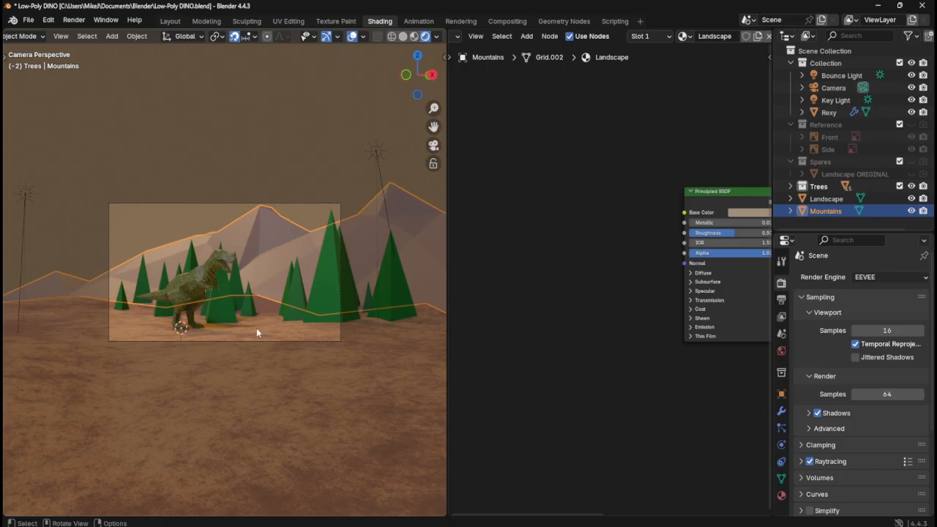
{"action": "scroll", "coordinate": [256, 328], "scroll_direction": "down", "scroll_amount": 5}
{"action": "scroll", "coordinate": [256, 331], "scroll_direction": "up", "scroll_amount": 8}
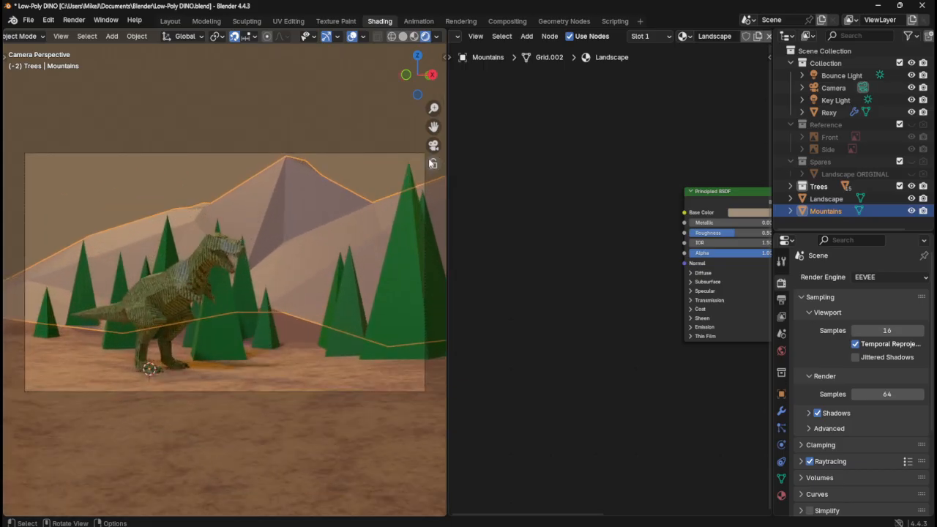
{"action": "left_click", "coordinate": [433, 145]}
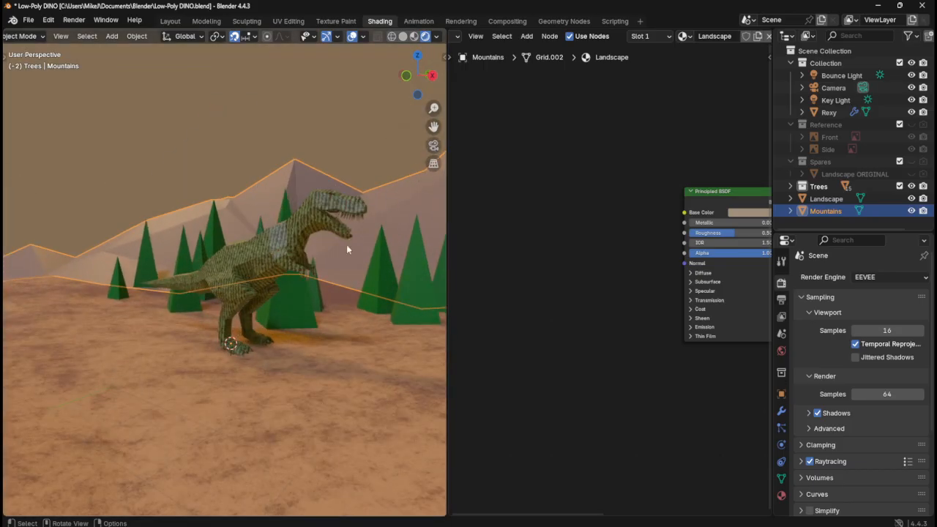
{"action": "key", "text": "ctrl+s"}
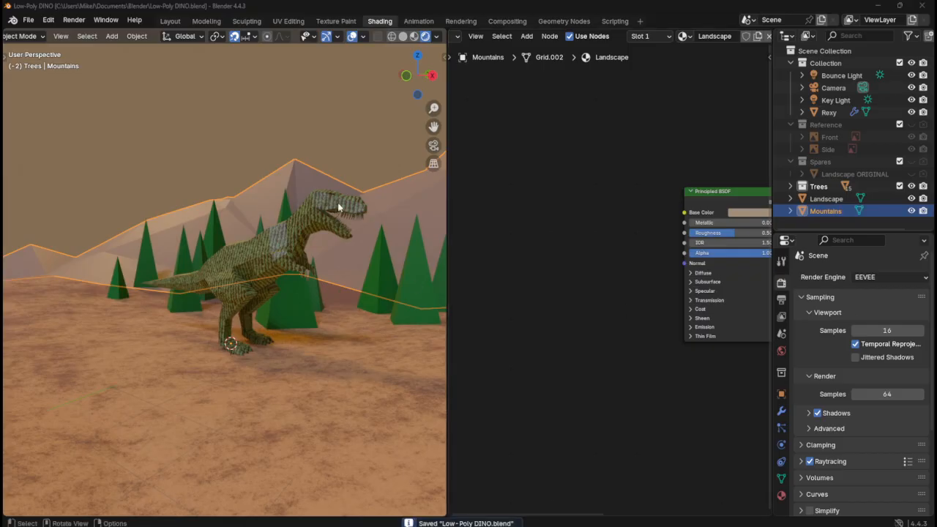
{"action": "middle_click_drag", "start_coordinate": [338, 207], "coordinate": [369, 311]}
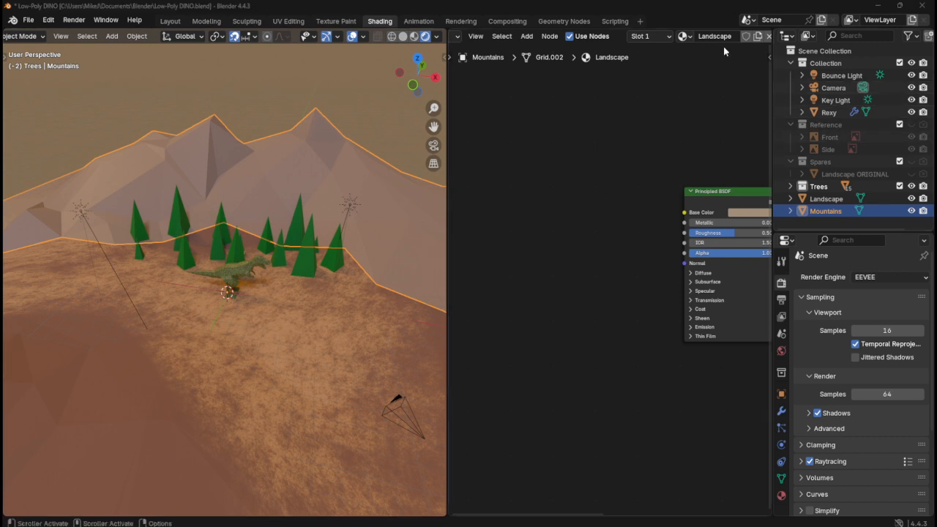
{"action": "scroll", "coordinate": [694, 43], "scroll_direction": "down", "scroll_amount": 3}
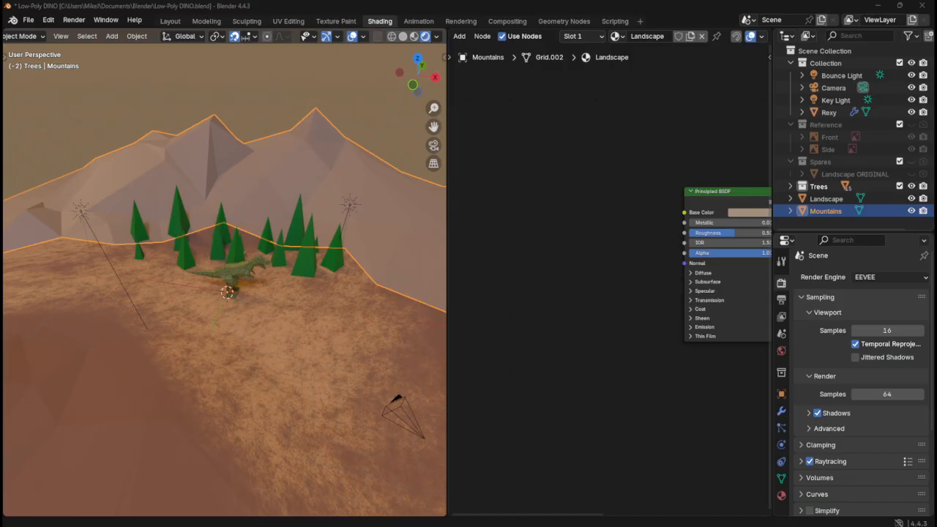
{"action": "scroll", "coordinate": [371, 231], "scroll_direction": "up", "scroll_amount": 6}
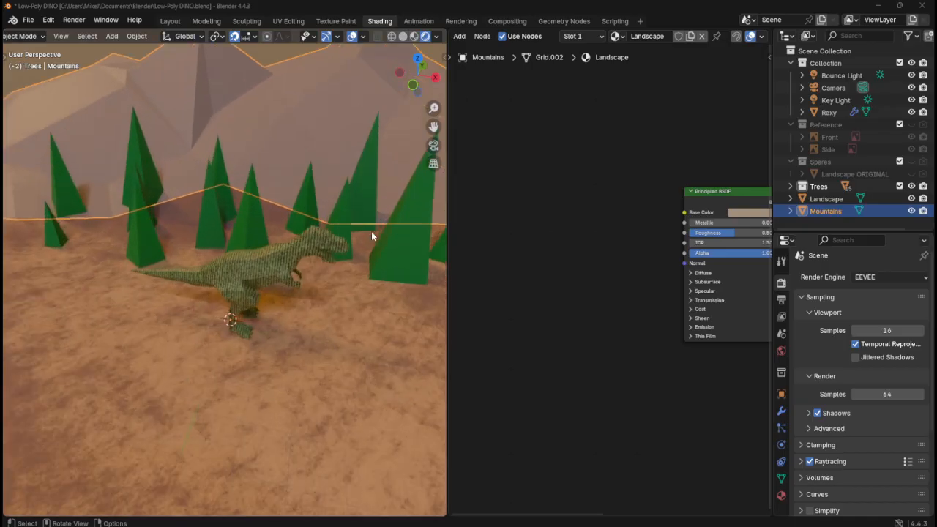
{"action": "scroll", "coordinate": [375, 232], "scroll_direction": "down", "scroll_amount": 4}
{"action": "scroll", "coordinate": [375, 232], "scroll_direction": "up", "scroll_amount": 10}
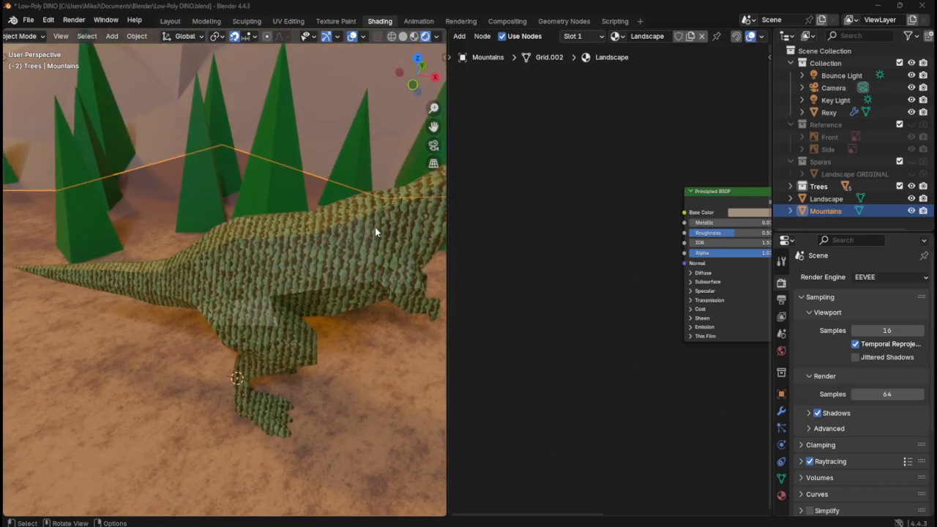
- Deselect everything and examine the dinosaur's skin texture up close and the whole scene from a distance
{"action": "scroll", "coordinate": [376, 232], "scroll_direction": "down", "scroll_amount": 8}
{"action": "key", "text": "alt+a"}
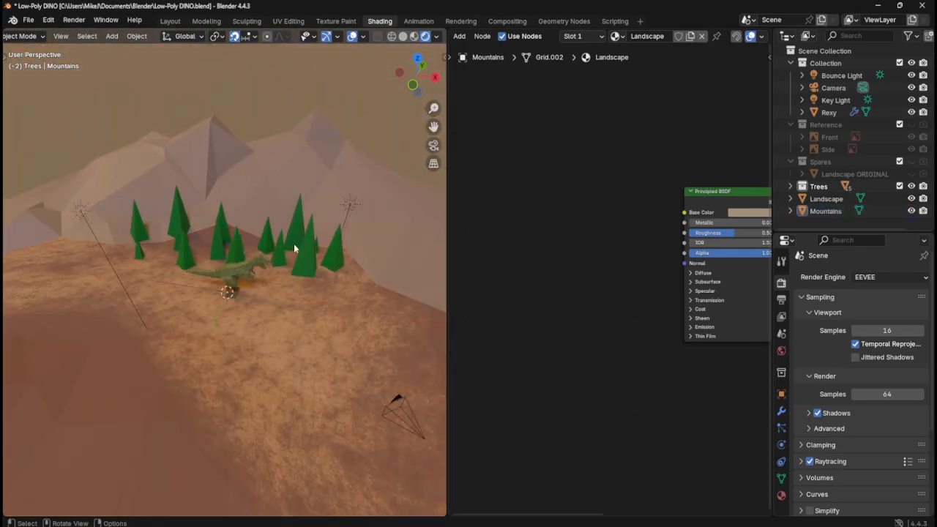
{"action": "scroll", "coordinate": [284, 292], "scroll_direction": "up", "scroll_amount": 4}
{"action": "scroll", "coordinate": [285, 290], "scroll_direction": "up", "scroll_amount": 6}
{"action": "scroll", "coordinate": [286, 289], "scroll_direction": "down", "scroll_amount": 4}
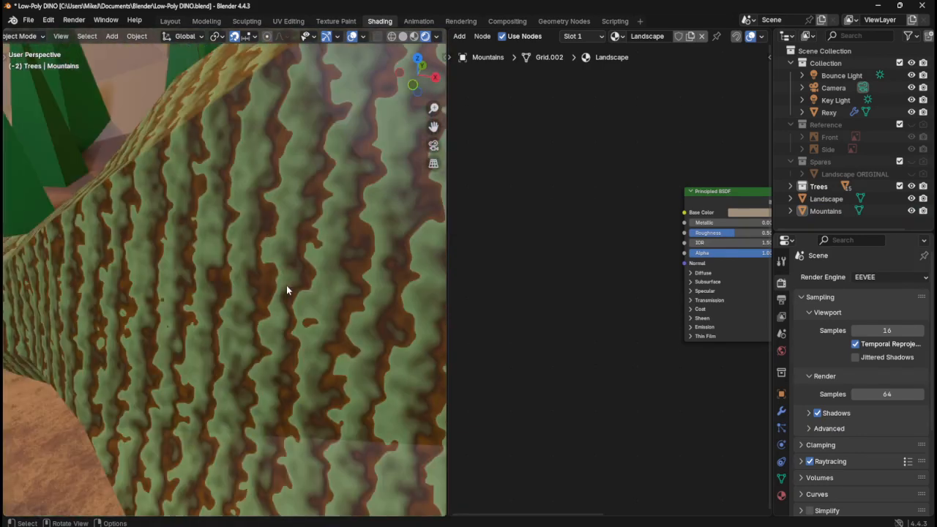
{"action": "scroll", "coordinate": [286, 289], "scroll_direction": "up", "scroll_amount": 6}
{"action": "scroll", "coordinate": [286, 289], "scroll_direction": "down", "scroll_amount": 3}
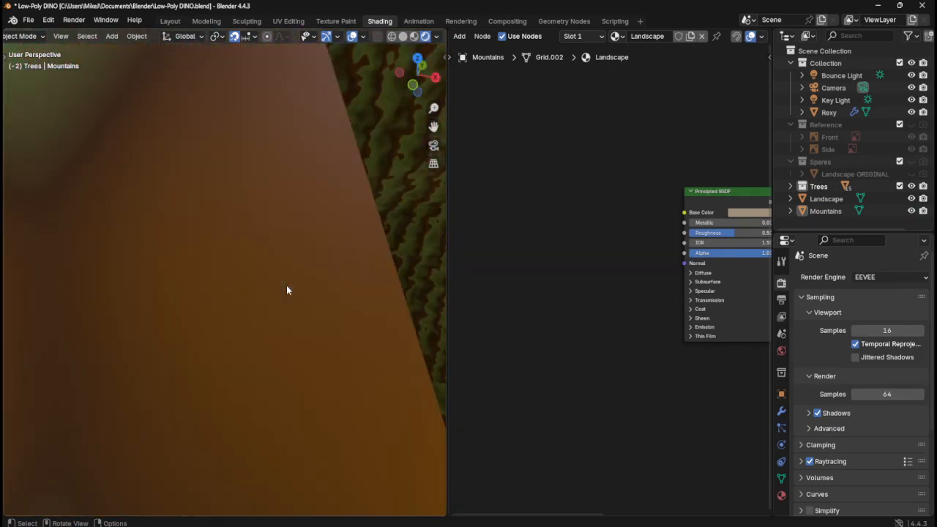
{"action": "scroll", "coordinate": [286, 290], "scroll_direction": "up", "scroll_amount": 3}
{"action": "scroll", "coordinate": [286, 290], "scroll_direction": "down", "scroll_amount": 8}
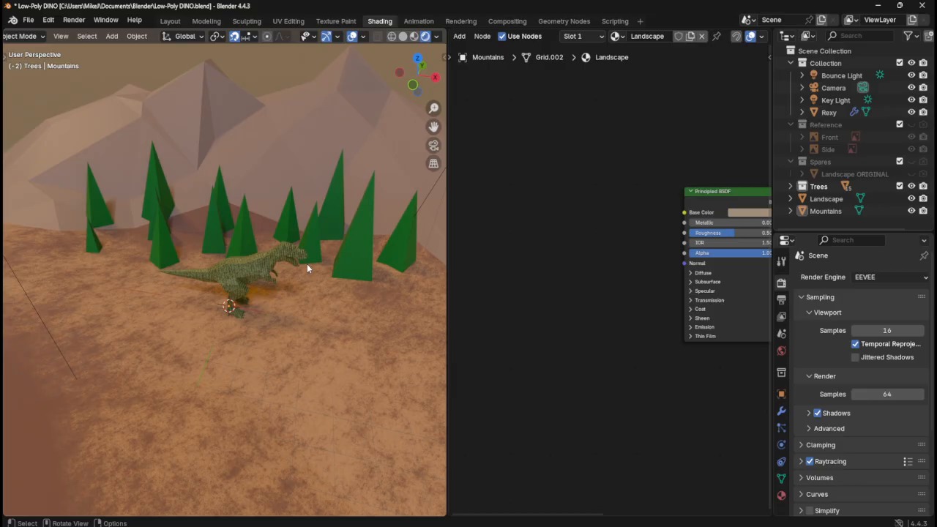
- Select the mountains, view them from higher up and farther away, and save the file
{"action": "left_click", "coordinate": [281, 141]}
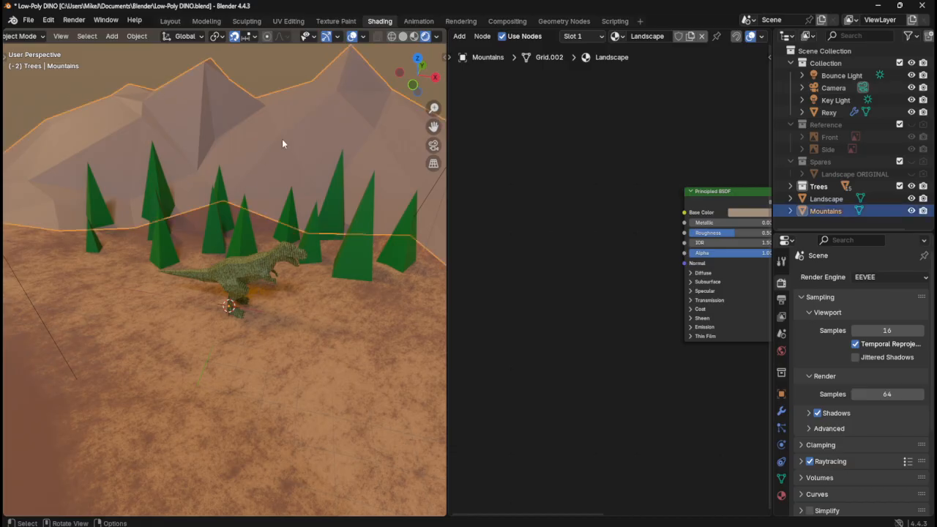
{"action": "middle_click_drag", "start_coordinate": [280, 146], "coordinate": [282, 168]}
{"action": "scroll", "coordinate": [283, 168], "scroll_direction": "down", "scroll_amount": 4}
{"action": "scroll", "coordinate": [246, 339], "scroll_direction": "up", "scroll_amount": 1}
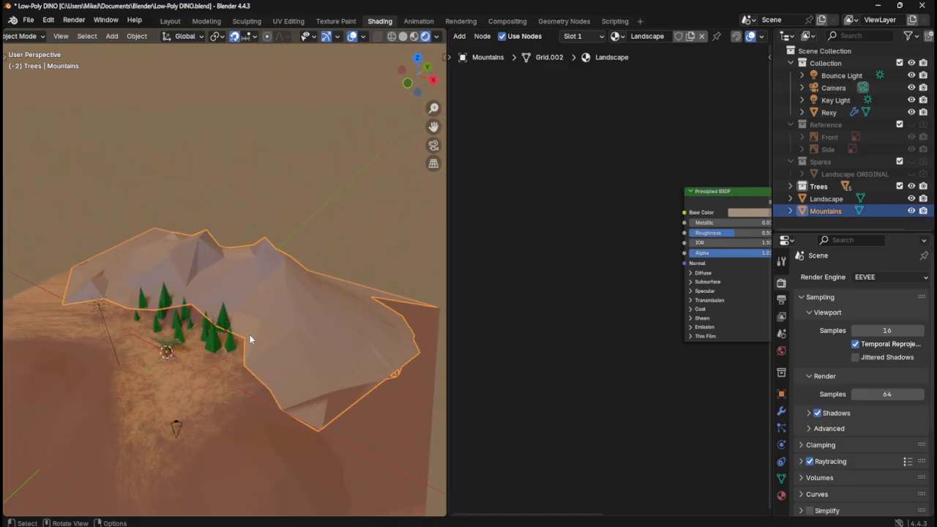
{"action": "key", "text": "ctrl+s"}
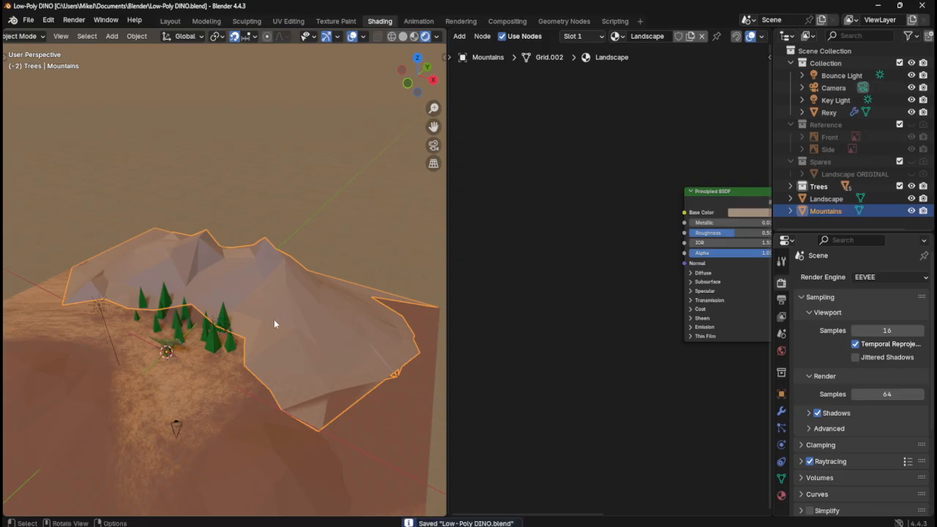
- Find the Node Wrangler add-on in the preferences by searching for "node", enable it, and check its details
{"action": "left_click", "coordinate": [48, 20]}
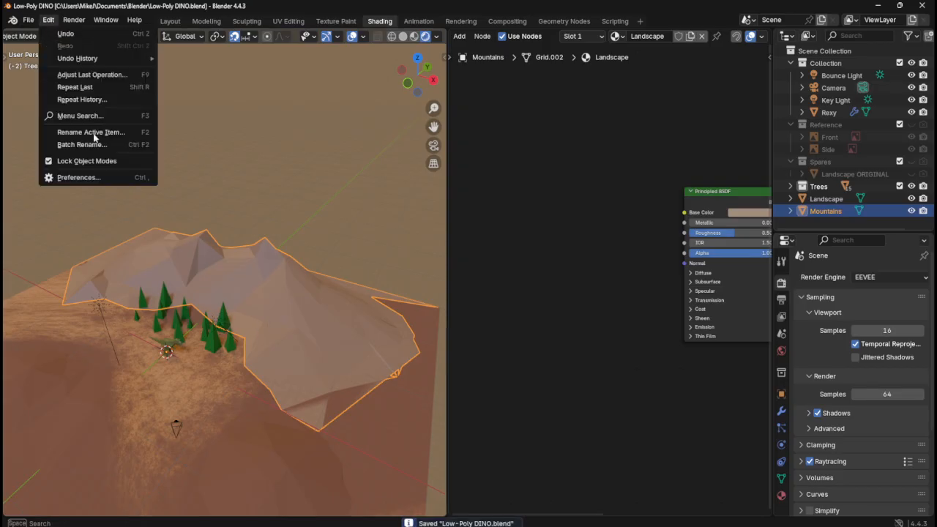
{"action": "left_click", "coordinate": [77, 178]}
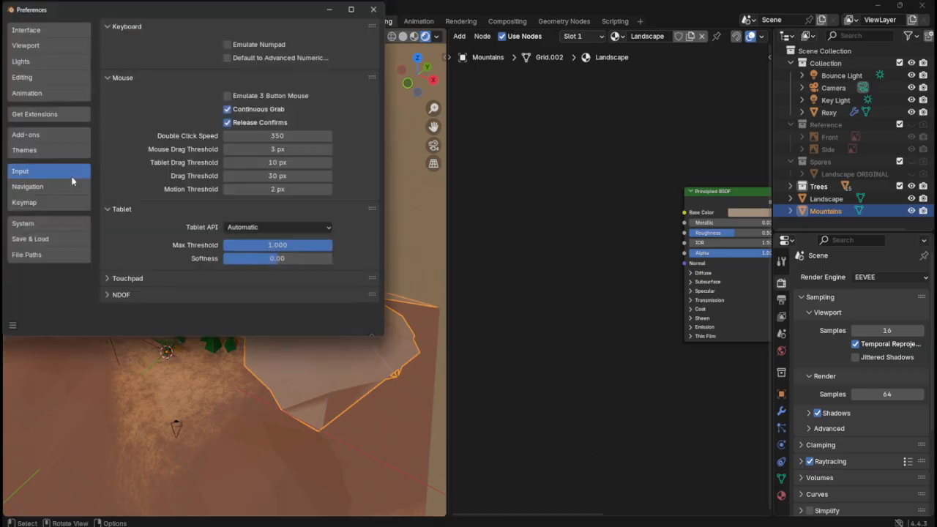
{"action": "left_click", "coordinate": [52, 136]}
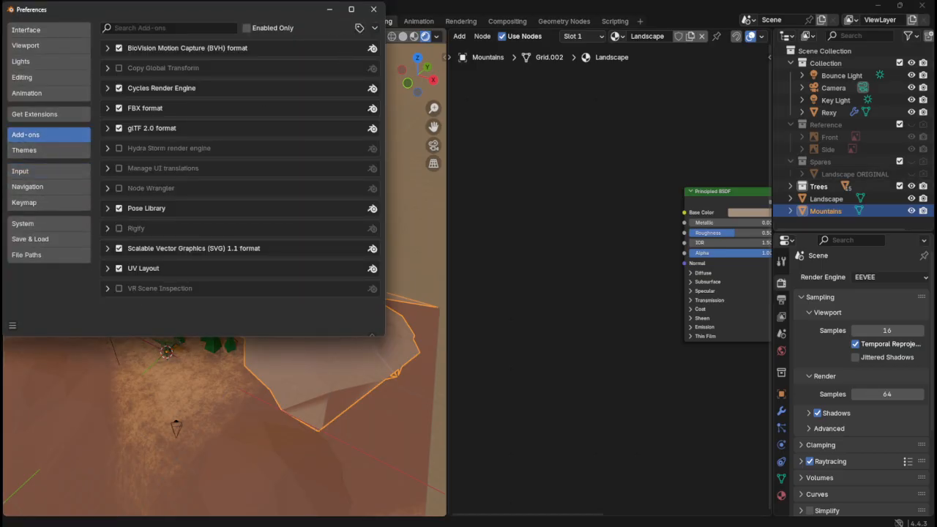
{"action": "left_click", "coordinate": [191, 29]}
{"action": "type", "text": "r"}
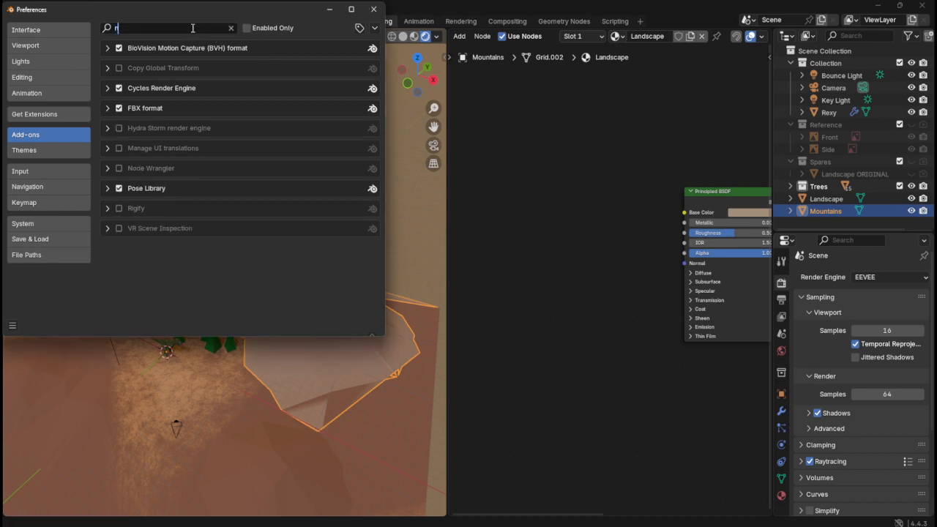
{"action": "type", "text": "ode"}
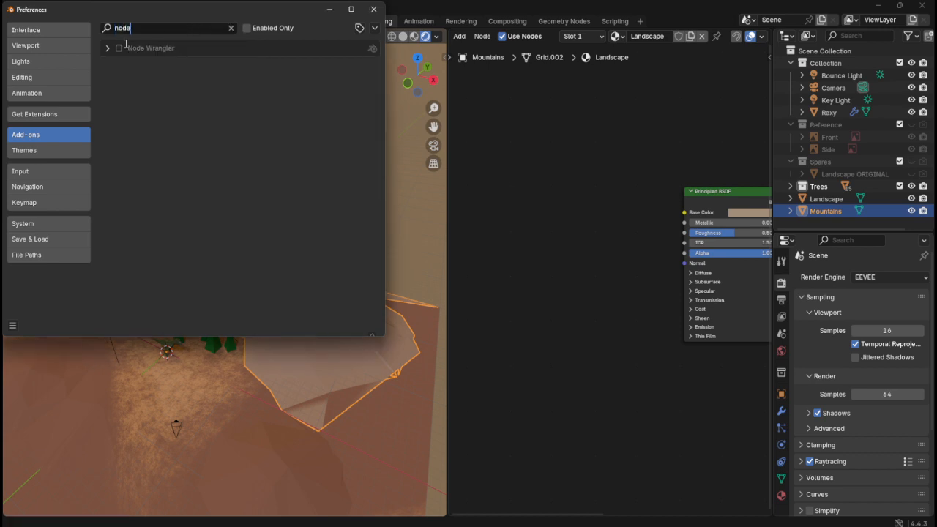
{"action": "left_click", "coordinate": [119, 50]}
{"action": "left_click", "coordinate": [119, 49]}
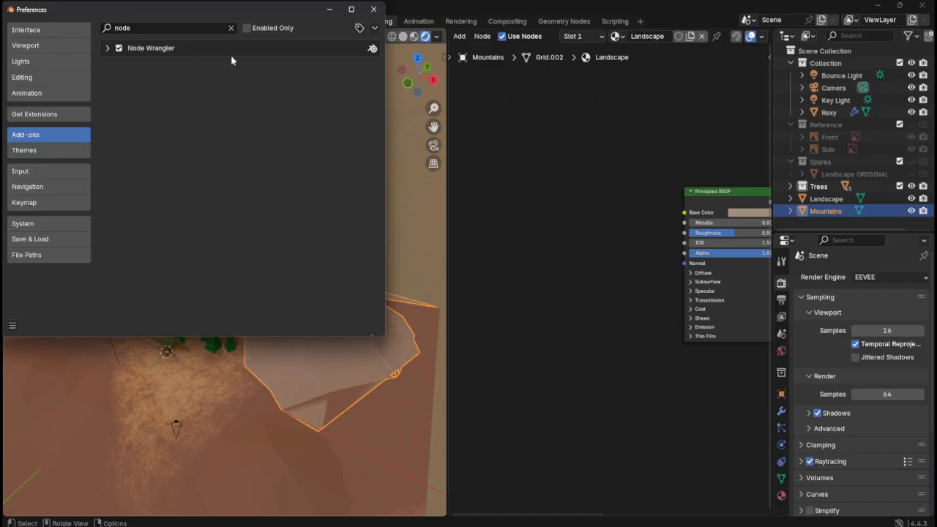
{"action": "left_click", "coordinate": [108, 49]}
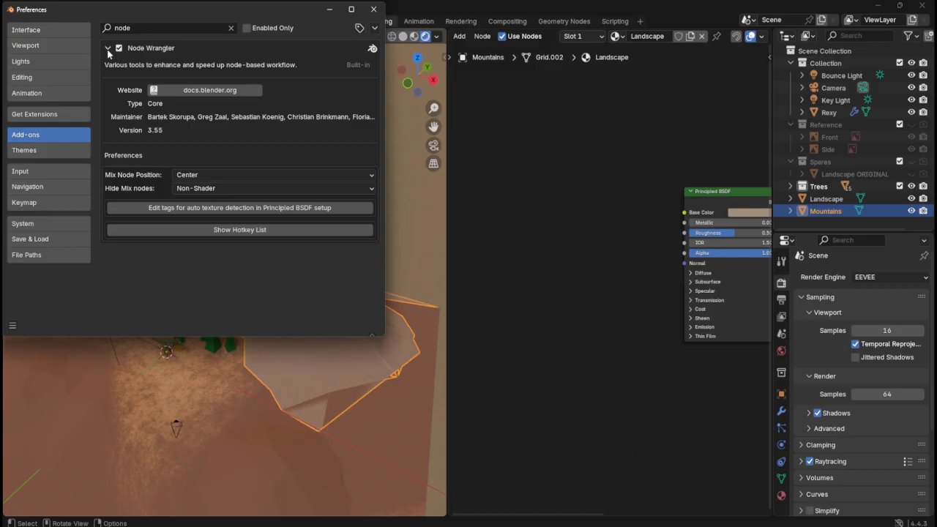
{"action": "left_click", "coordinate": [107, 49]}
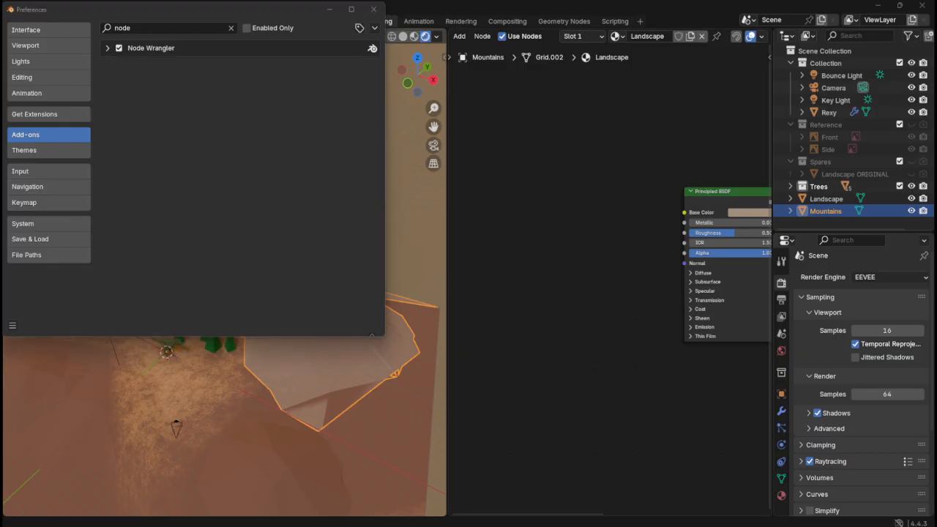
- Save the preferences, close their window, and save the file with the mountains' shader nodes in view
{"action": "left_click", "coordinate": [12, 326]}
{"action": "left_click", "coordinate": [54, 286]}
{"action": "left_click", "coordinate": [373, 9]}
{"action": "scroll", "coordinate": [259, 294], "scroll_direction": "up", "scroll_amount": 5}
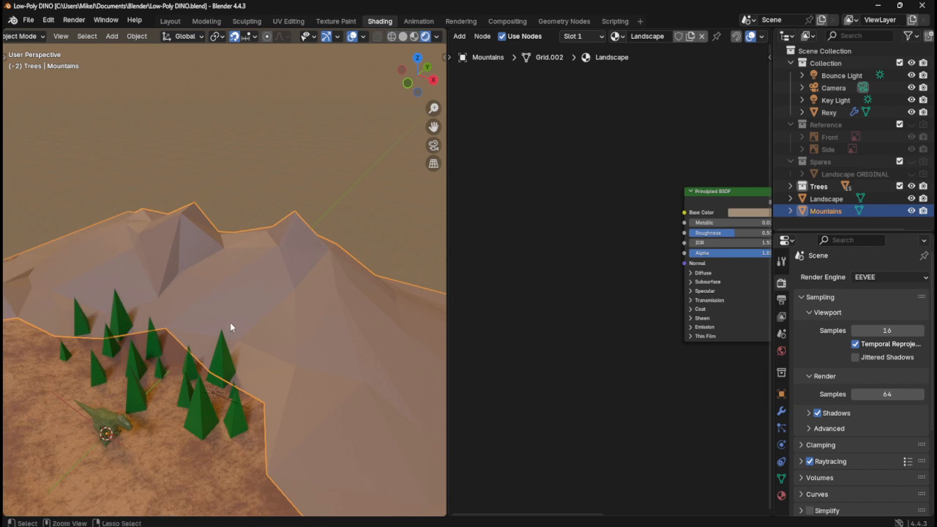
{"action": "key", "text": "ctrl+s"}
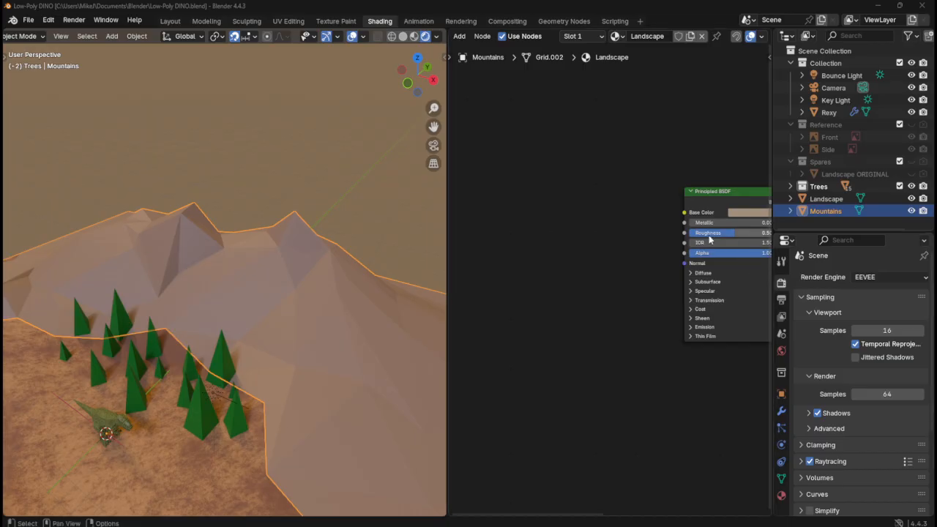
{"action": "middle_click_drag", "start_coordinate": [649, 278], "coordinate": [505, 255]}
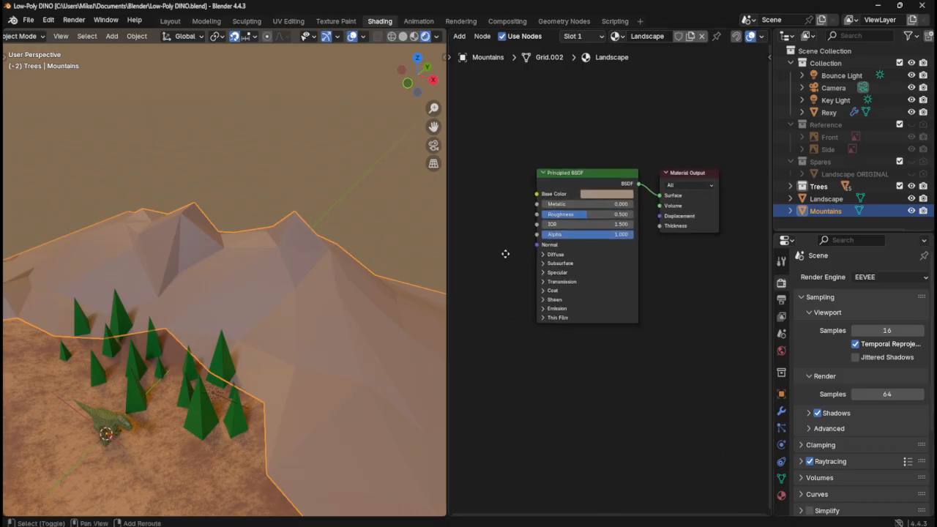
{"action": "key", "text": "ctrl+s"}
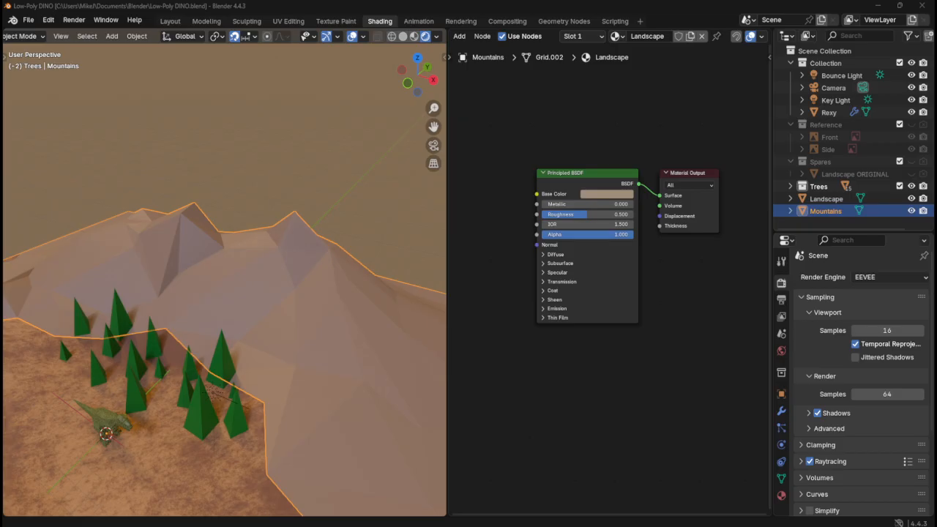
- Add Node Wrangler's texture setup (Texture Coordinate, Mapping and Image Texture) to the mountains' Principled BSDF node
{"action": "left_click", "coordinate": [595, 174]}
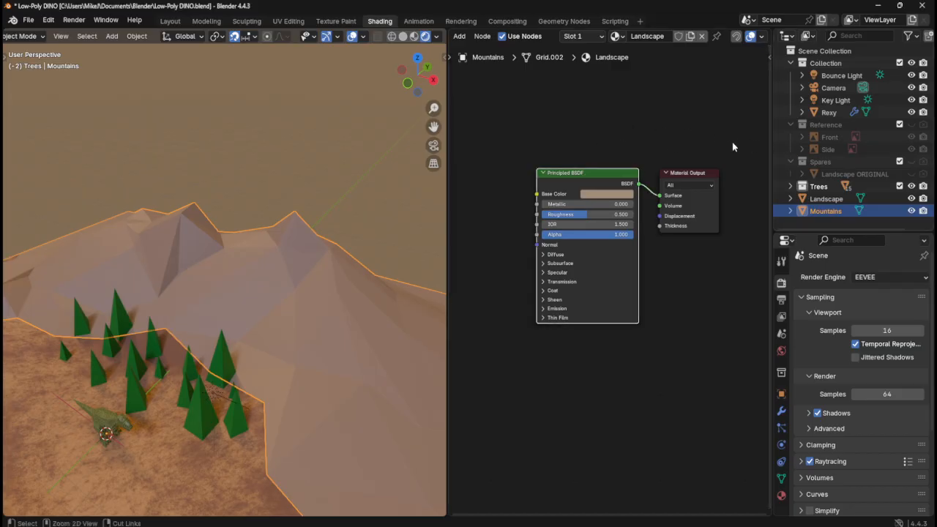
{"action": "scroll", "coordinate": [709, 151], "scroll_direction": "up", "scroll_amount": 2, "text": "ctrl"}
{"action": "scroll", "coordinate": [695, 146], "scroll_direction": "down", "scroll_amount": 1, "text": "ctrl"}
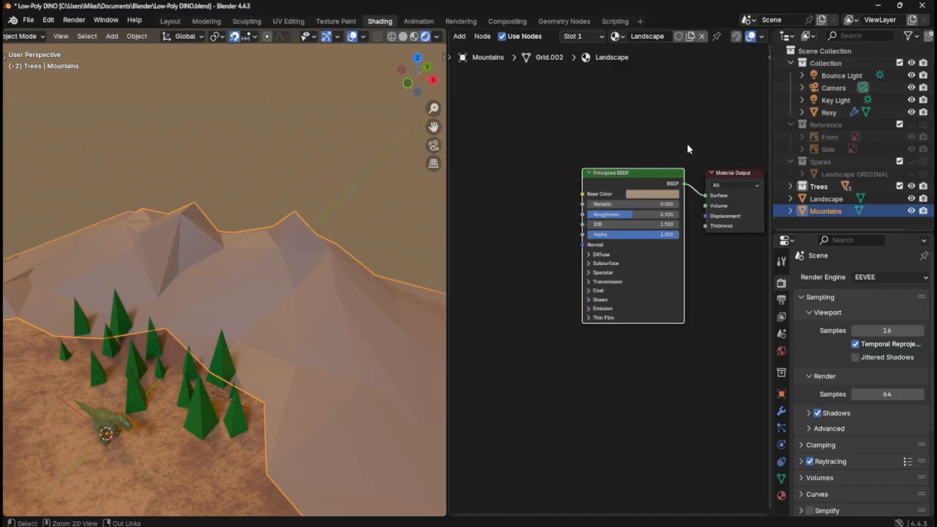
{"action": "scroll", "coordinate": [618, 142], "scroll_direction": "down", "scroll_amount": 2, "text": "alt"}
{"action": "scroll", "coordinate": [618, 142], "scroll_direction": "down", "scroll_amount": 2, "text": "alt"}
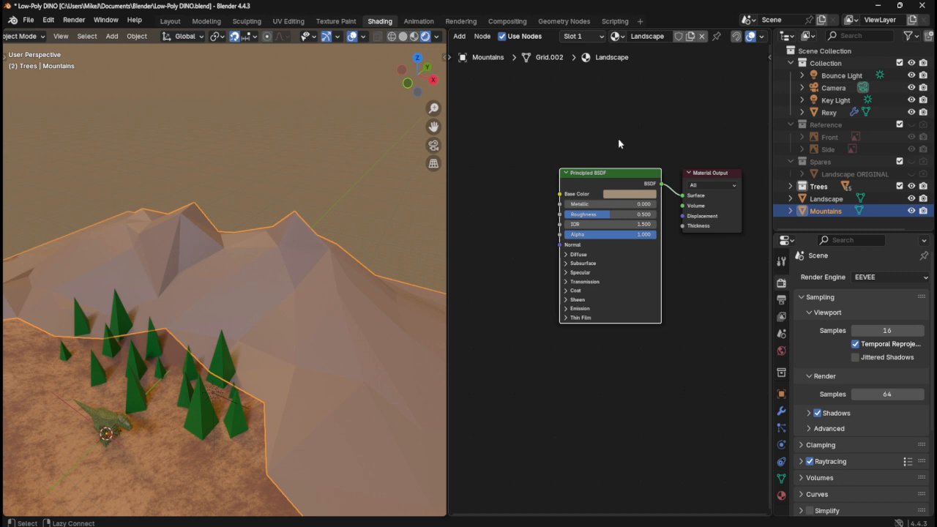
{"action": "scroll", "coordinate": [614, 155], "scroll_direction": "down", "scroll_amount": 2}
{"action": "key", "text": "ctrl+t"}
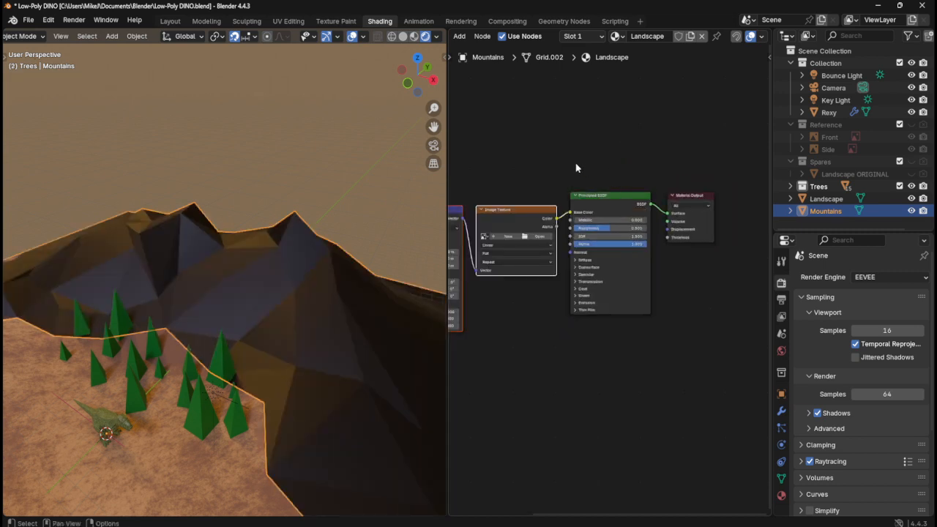
{"action": "middle_click_drag", "start_coordinate": [529, 149], "coordinate": [681, 150]}
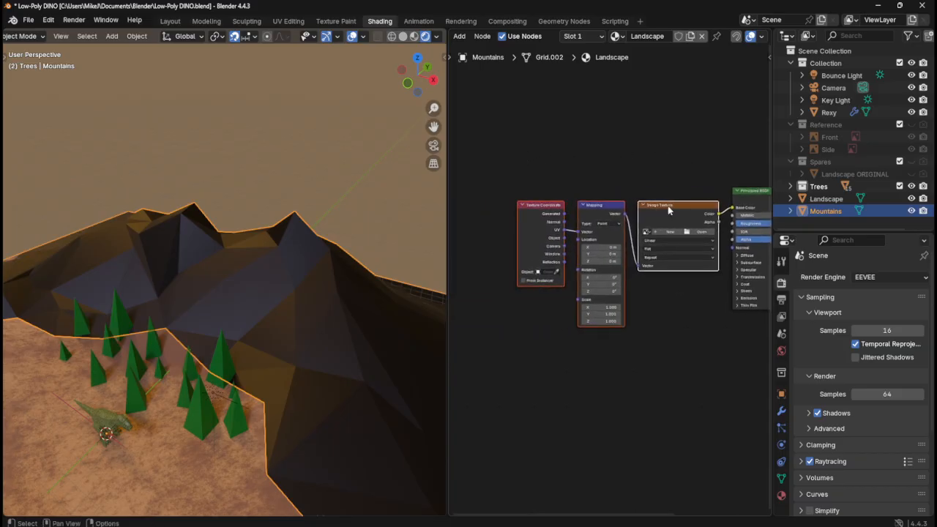
{"action": "scroll", "coordinate": [665, 211], "scroll_direction": "up", "scroll_amount": 2}
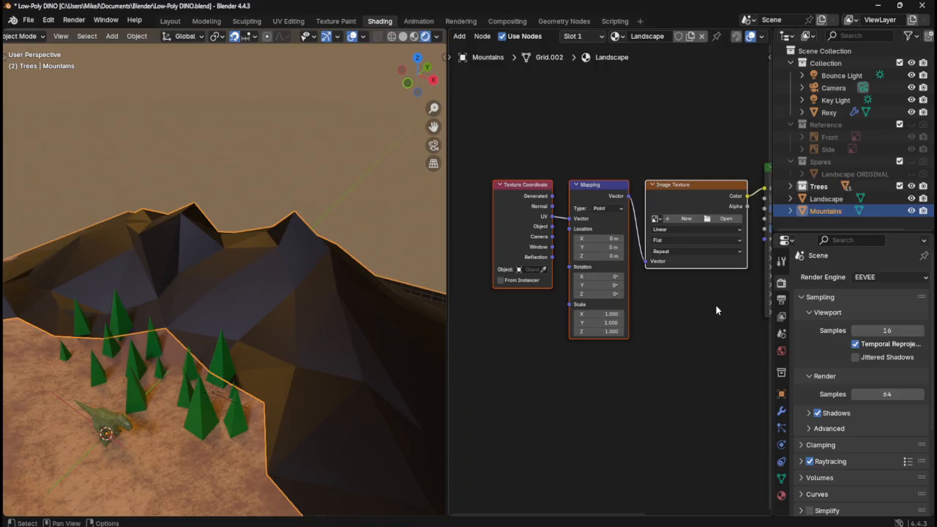
{"action": "middle_click_drag", "start_coordinate": [720, 306], "coordinate": [682, 302]}
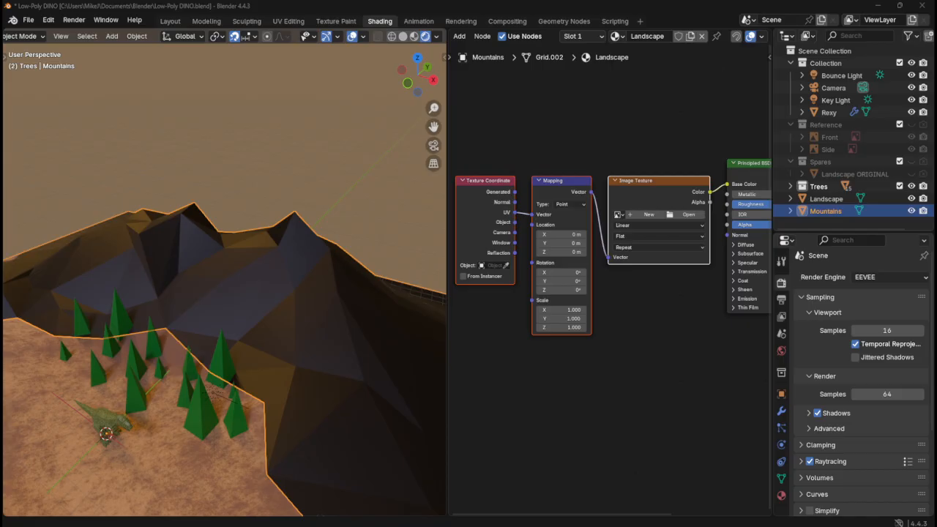
- Delete the Mapping and Image Texture nodes, shift the remaining Texture Coordinate node slightly, and save the file
{"action": "left_click_drag", "start_coordinate": [562, 139], "coordinate": [642, 269]}
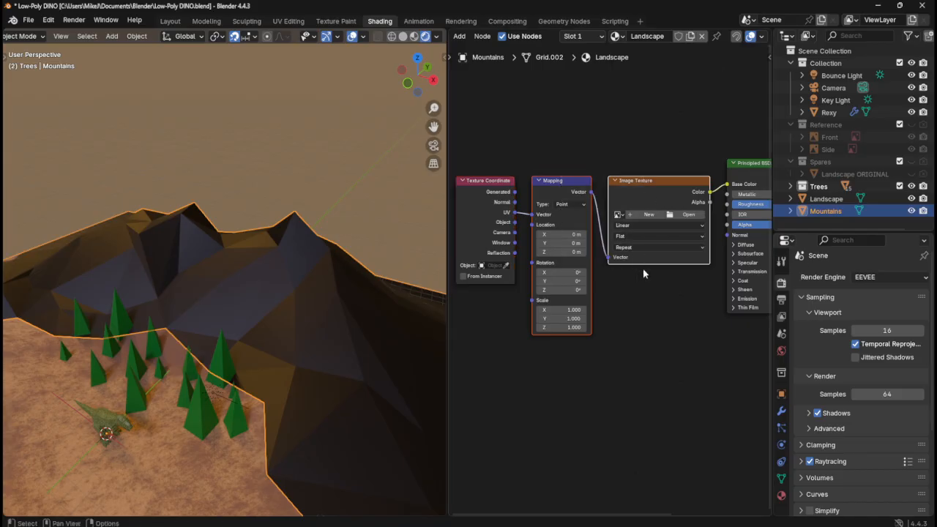
{"action": "key", "text": "x"}
{"action": "left_click_drag", "start_coordinate": [485, 181], "coordinate": [504, 185]}
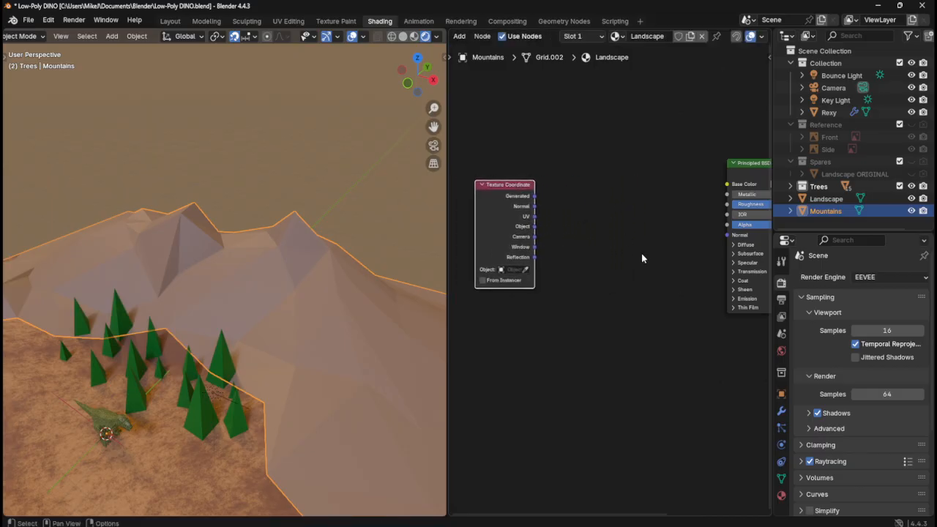
{"action": "left_click", "coordinate": [641, 256]}
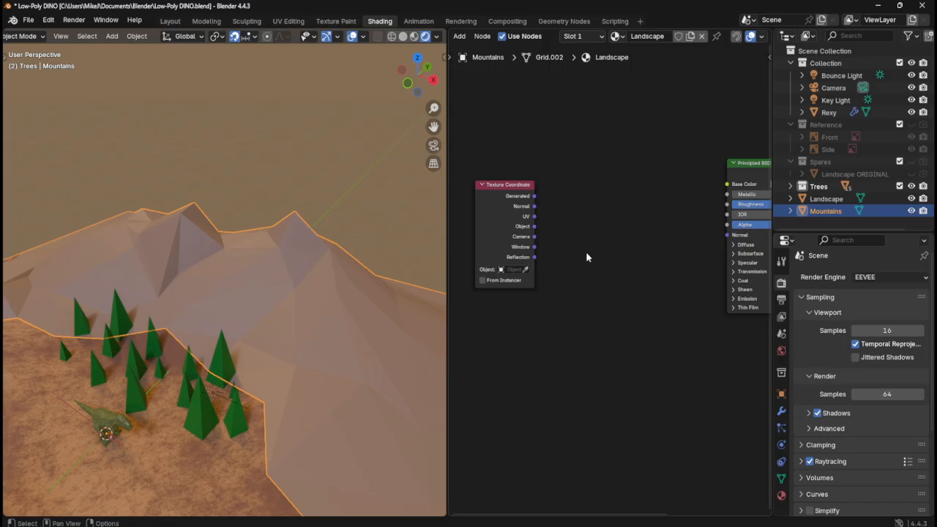
{"action": "key", "text": "shift+a"}
{"action": "mouse_move", "coordinate": [635, 294]}
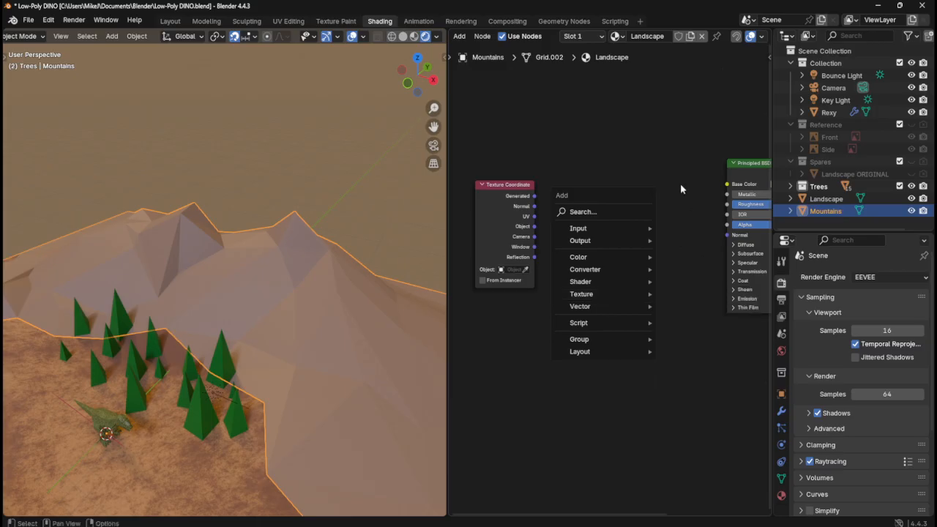
{"action": "key", "text": "ctrl+s"}
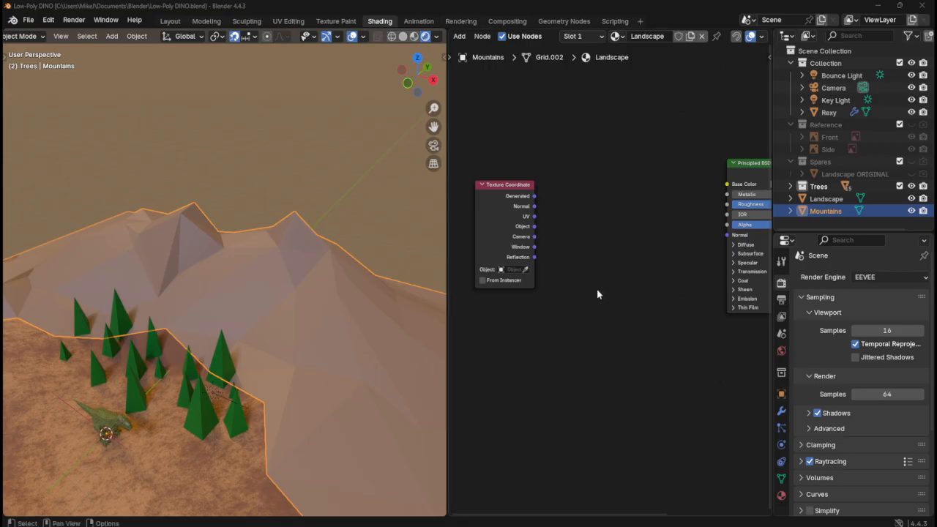
- Add a Separate XYZ node beside the Texture Coordinate node and link the Object output to its Vector input
{"action": "middle_click_drag", "start_coordinate": [600, 289], "coordinate": [574, 281]}
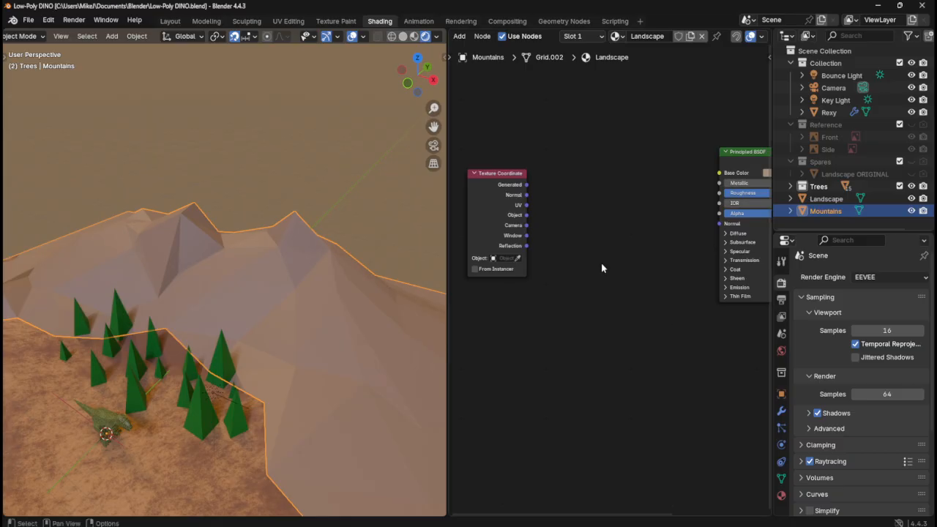
{"action": "key", "text": "shift+a"}
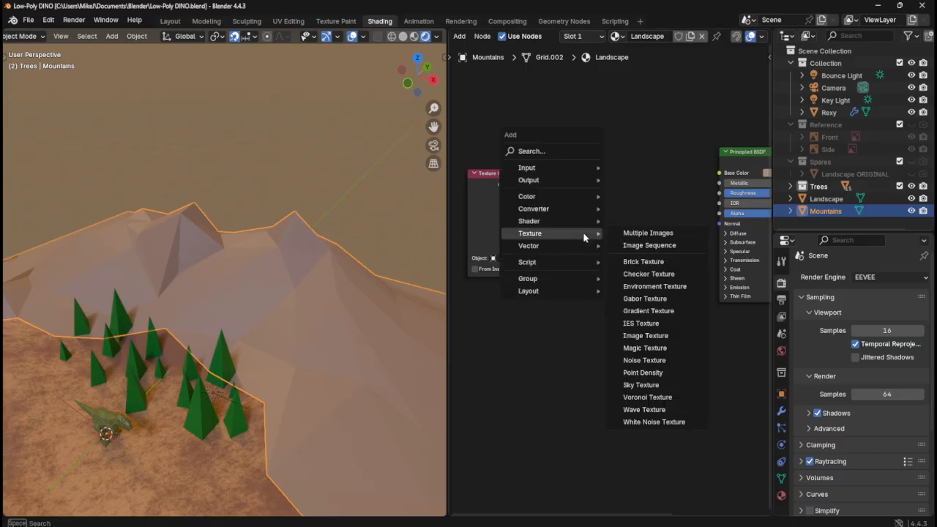
{"action": "type", "text": "sep"}
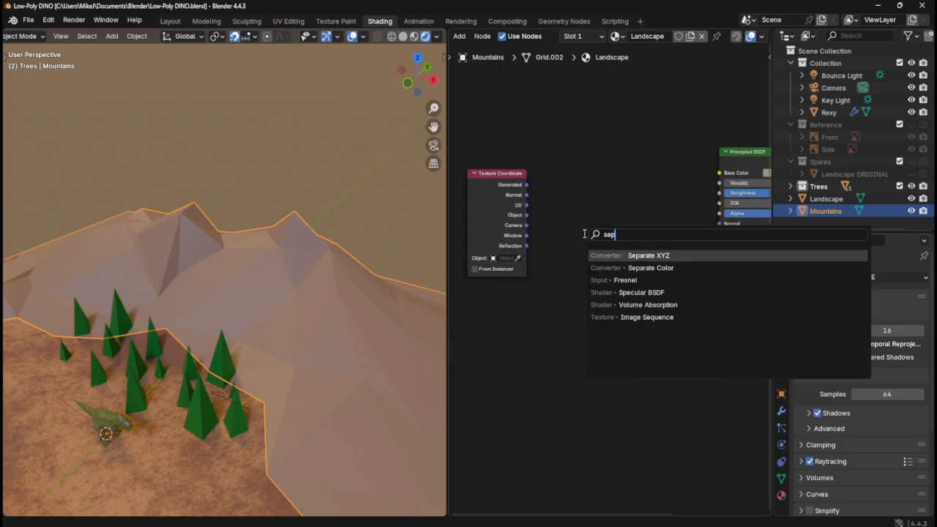
{"action": "key", "text": "Return"}
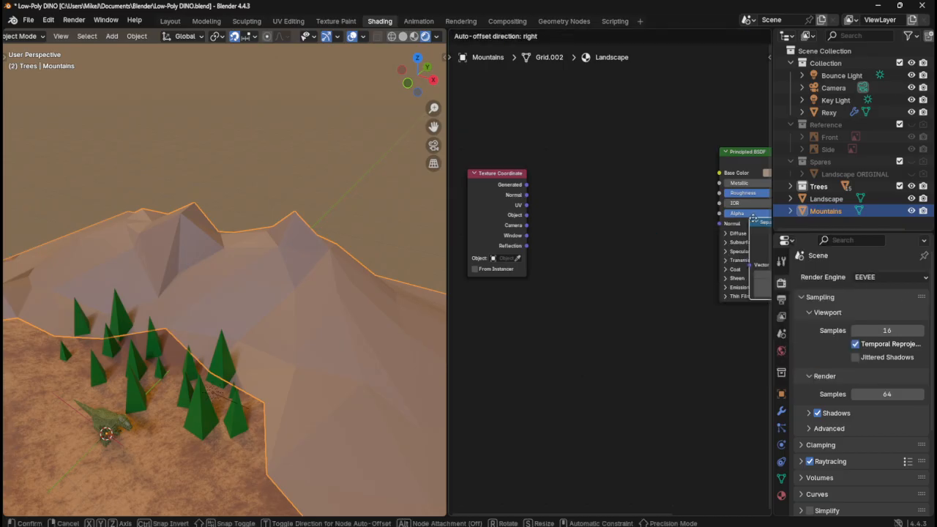
{"action": "left_click", "coordinate": [523, 200]}
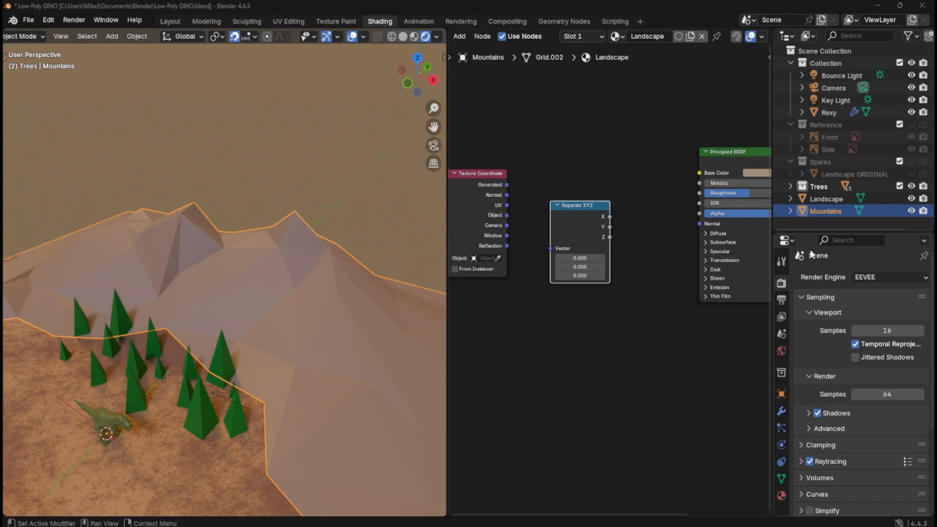
{"action": "left_click_drag", "start_coordinate": [507, 214], "coordinate": [551, 248]}
{"action": "left_click_drag", "start_coordinate": [577, 210], "coordinate": [555, 176]}
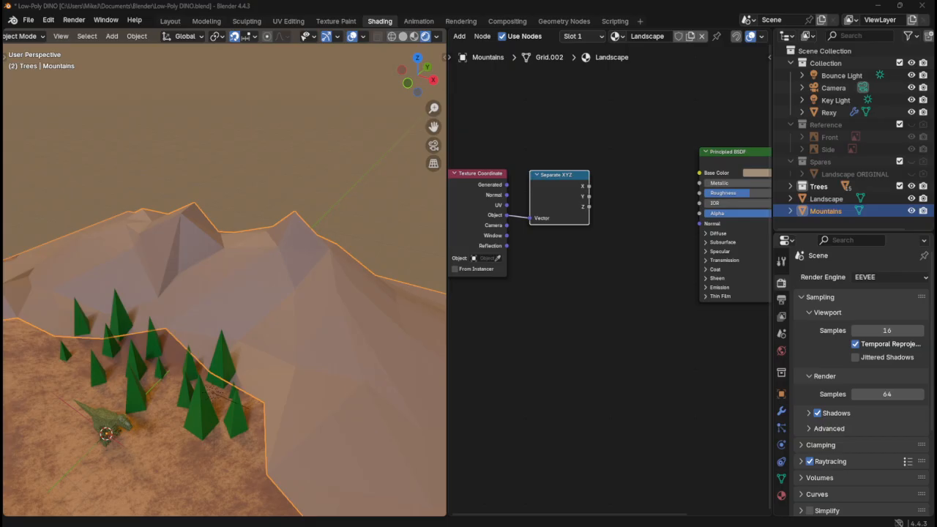
{"action": "left_click", "coordinate": [612, 161]}
{"action": "left_click", "coordinate": [580, 179]}
{"action": "left_click", "coordinate": [621, 139]}
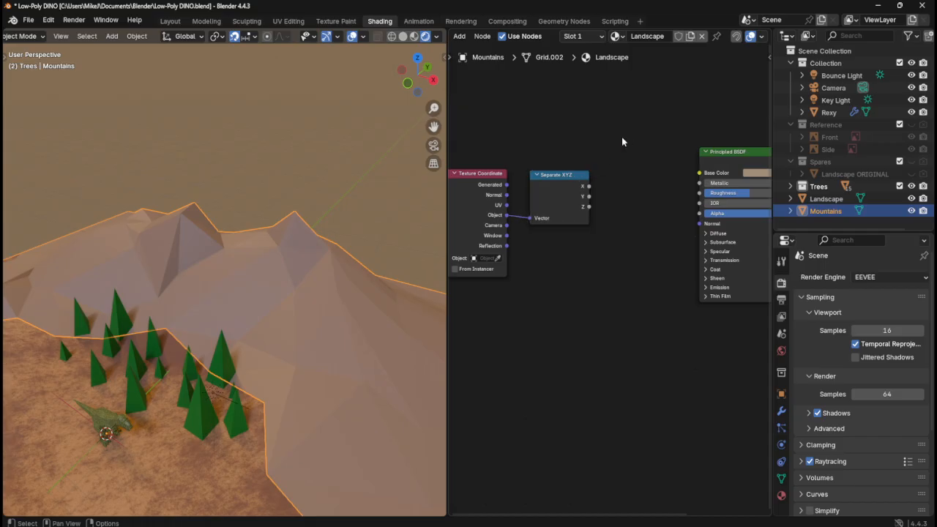
{"action": "left_click", "coordinate": [582, 179]}
{"action": "middle_click_drag", "start_coordinate": [641, 176], "coordinate": [606, 181]}
{"action": "right_click", "coordinate": [606, 181]}
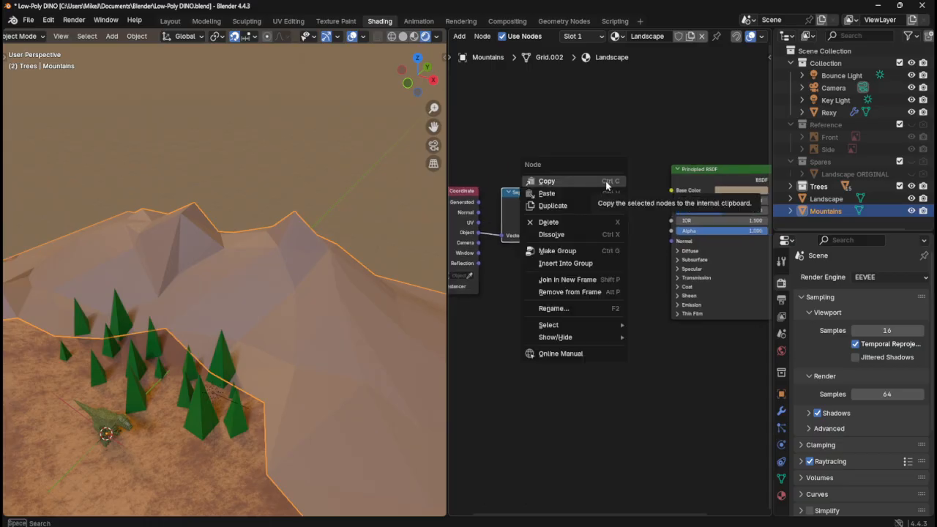
{"action": "left_click", "coordinate": [606, 183]}
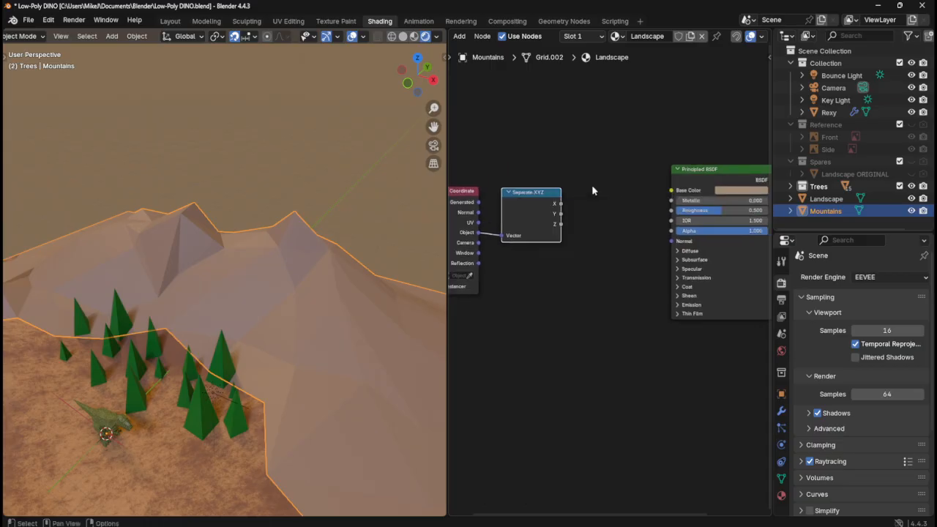
- Try to add a Viewer node next to the Separate XYZ node
{"action": "key", "text": "shift+a"}
{"action": "mouse_move", "coordinate": [593, 190]}
{"action": "type", "text": "viwer"}
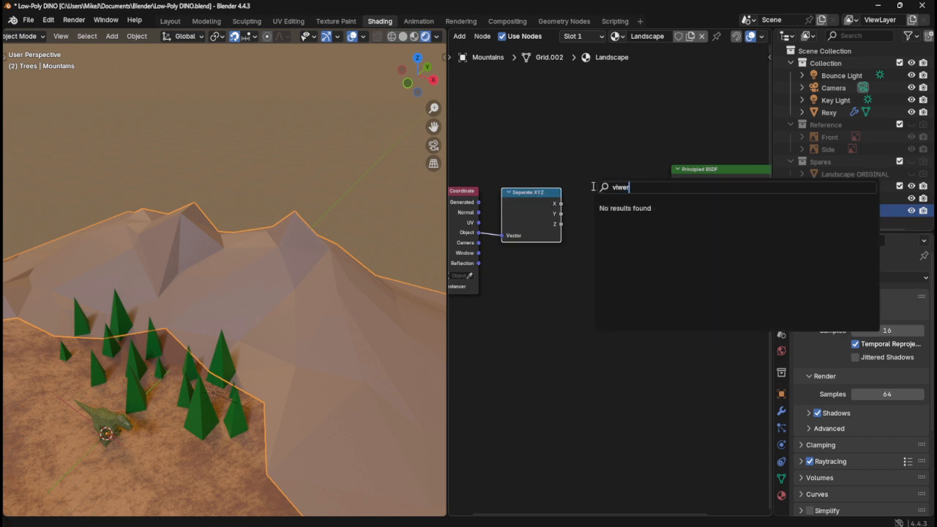
{"action": "key", "text": "BackSpace"}
{"action": "key", "text": "BackSpace"}
{"action": "key", "text": "BackSpace"}
{"action": "type", "text": "ewer"}
{"action": "key", "text": "Escape"}
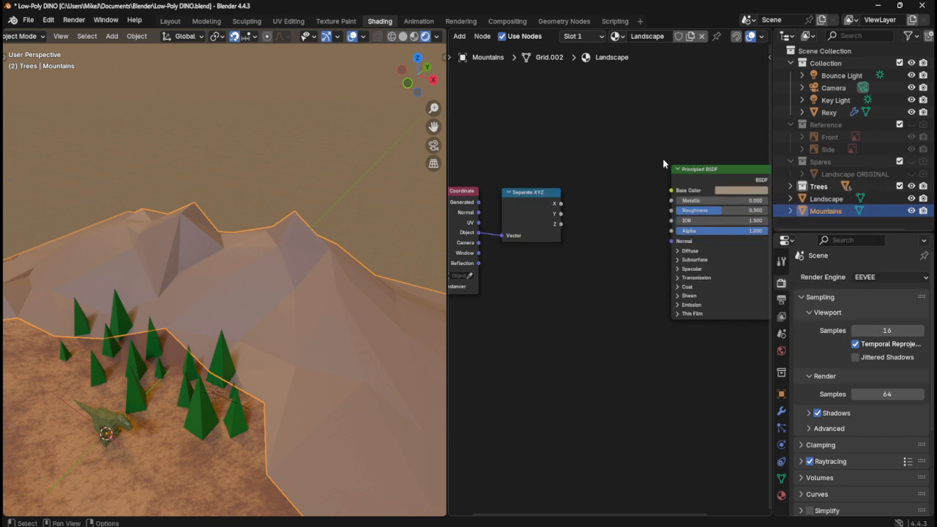
- Save the file with the Separate XYZ node deselected and the Texture Coordinate node fully in view
{"action": "left_click", "coordinate": [550, 195]}
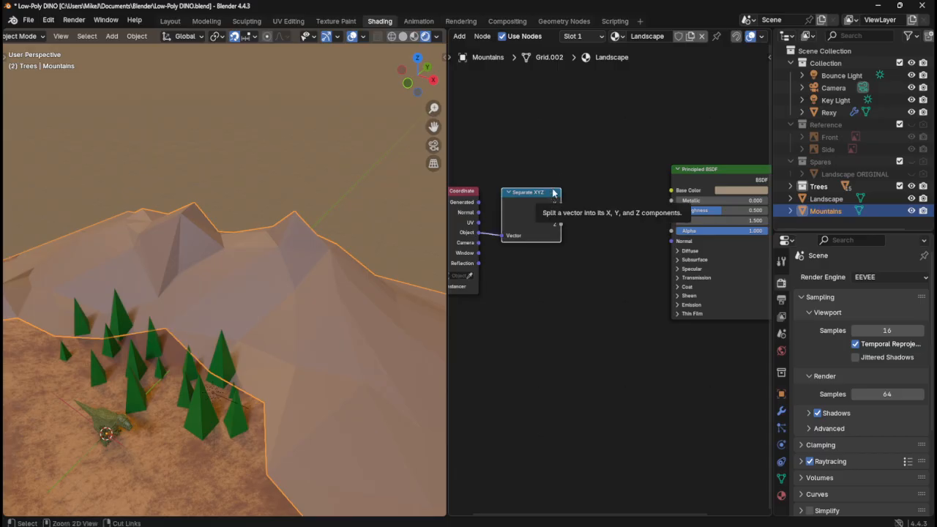
{"action": "left_click", "coordinate": [575, 163]}
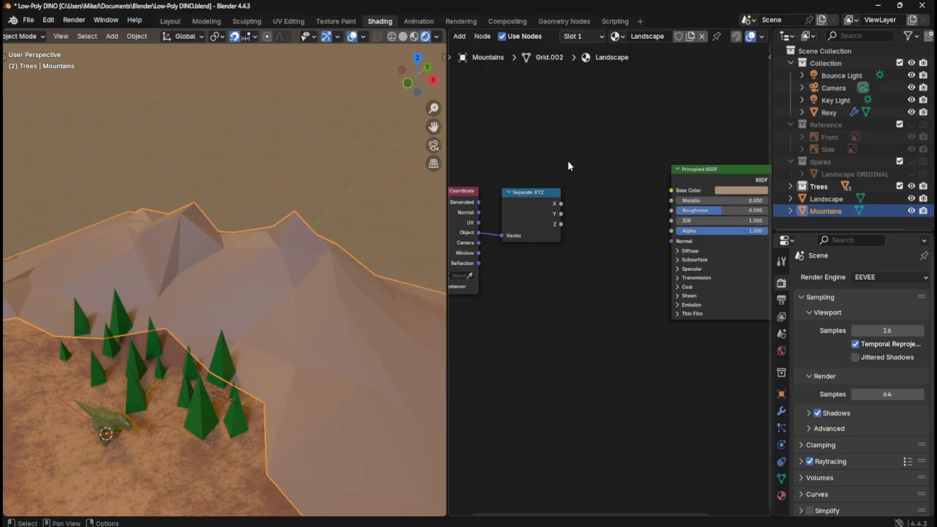
{"action": "middle_click_drag", "start_coordinate": [565, 164], "coordinate": [637, 156]}
{"action": "key", "text": "ctrl+s"}
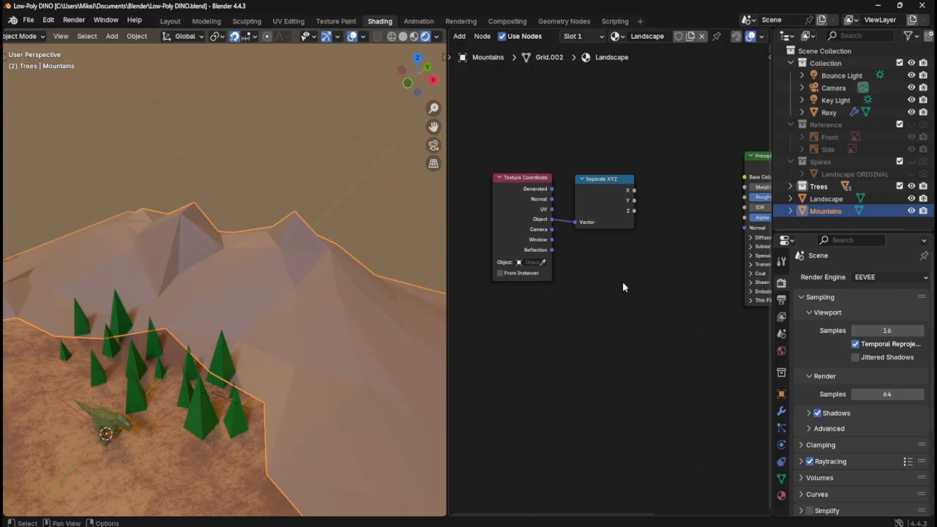
- Link the Z output of Separate XYZ directly to the Principled BSDF's Base Color, examine the mountains' shading, and save the file
{"action": "middle_click_drag", "start_coordinate": [678, 256], "coordinate": [634, 258]}
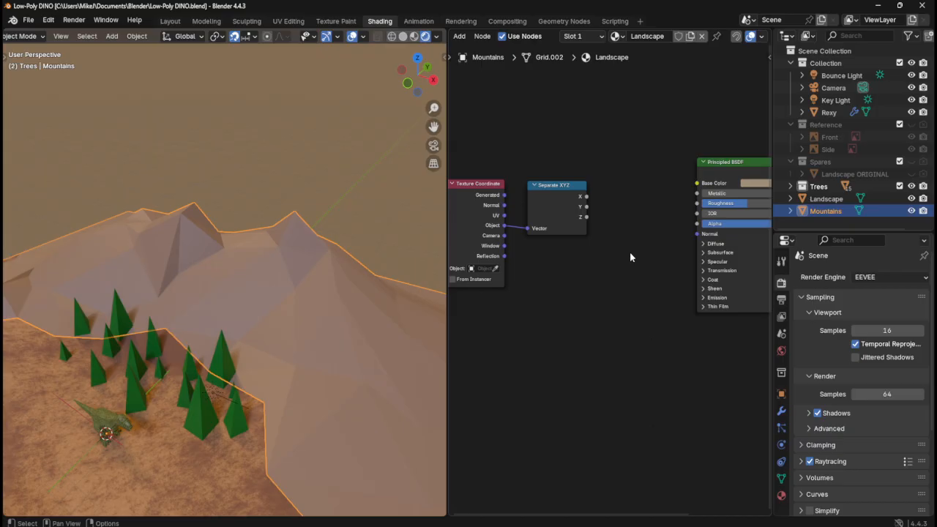
{"action": "mouse_move", "coordinate": [619, 259]}
{"action": "middle_mouse_down"}
{"action": "mouse_move", "coordinate": [546, 272]}
{"action": "mouse_move", "coordinate": [630, 247]}
{"action": "mouse_move", "coordinate": [615, 249]}
{"action": "middle_mouse_up"}
{"action": "left_click_drag", "start_coordinate": [559, 208], "coordinate": [670, 173]}
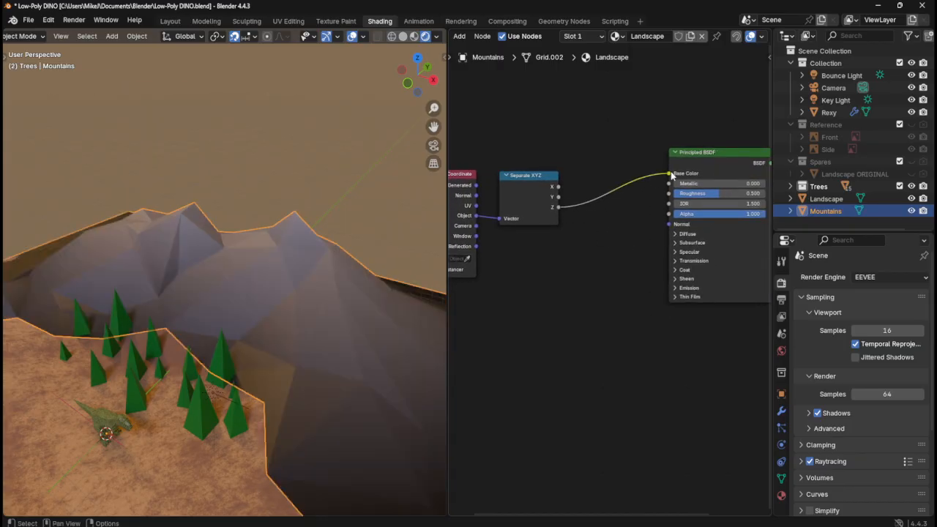
{"action": "middle_click_drag", "start_coordinate": [280, 315], "coordinate": [244, 275]}
{"action": "scroll", "coordinate": [265, 261], "scroll_direction": "down", "scroll_amount": 4}
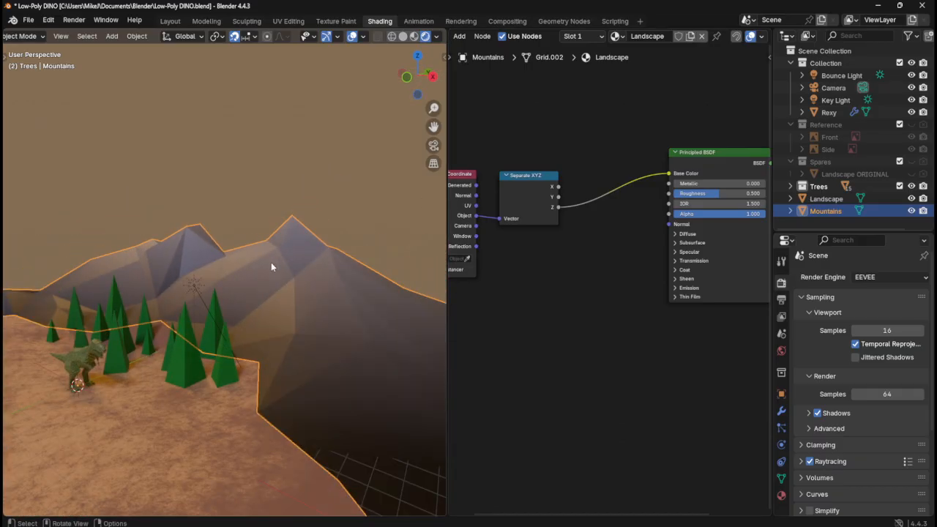
{"action": "scroll", "coordinate": [271, 262], "scroll_direction": "up", "scroll_amount": 2}
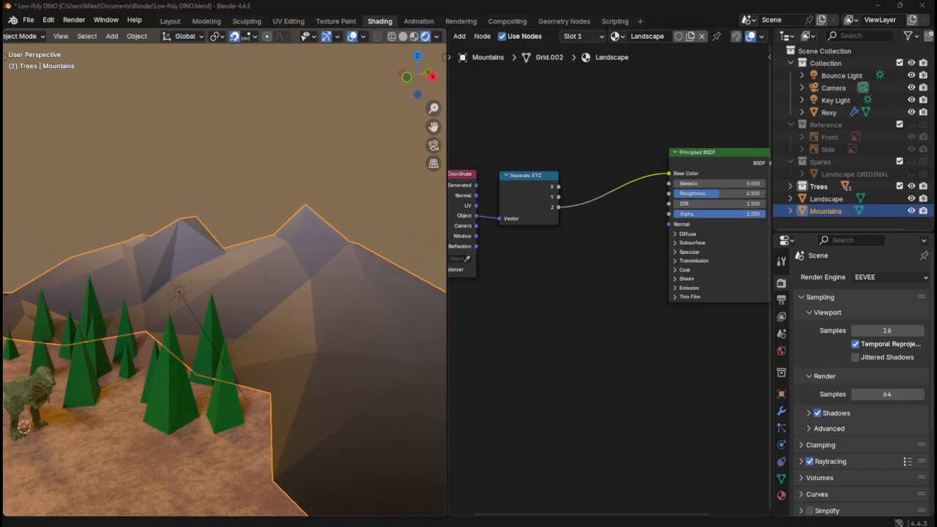
{"action": "key", "text": "ctrl+s"}
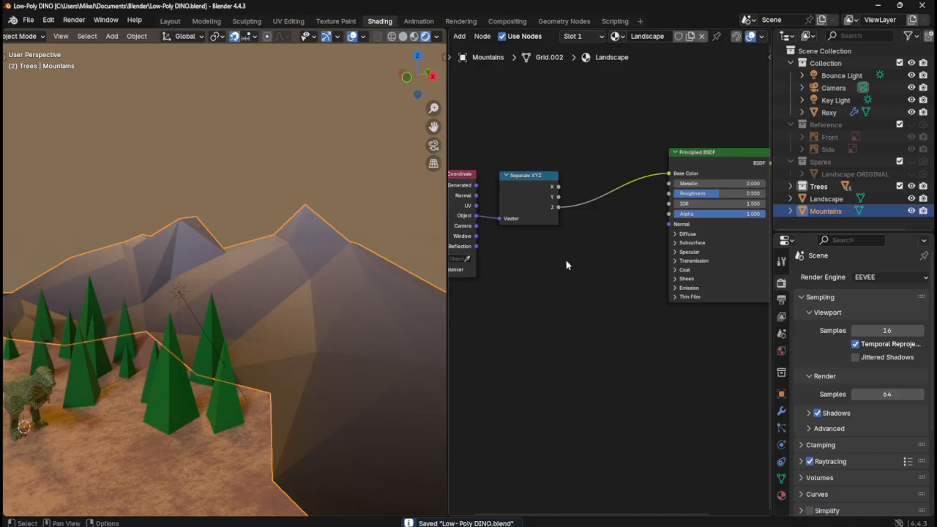
- Add a Color Ramp node above the link between Separate XYZ and Principled BSDF, and give it a third stop at 0.500
{"action": "key", "text": "shift+a"}
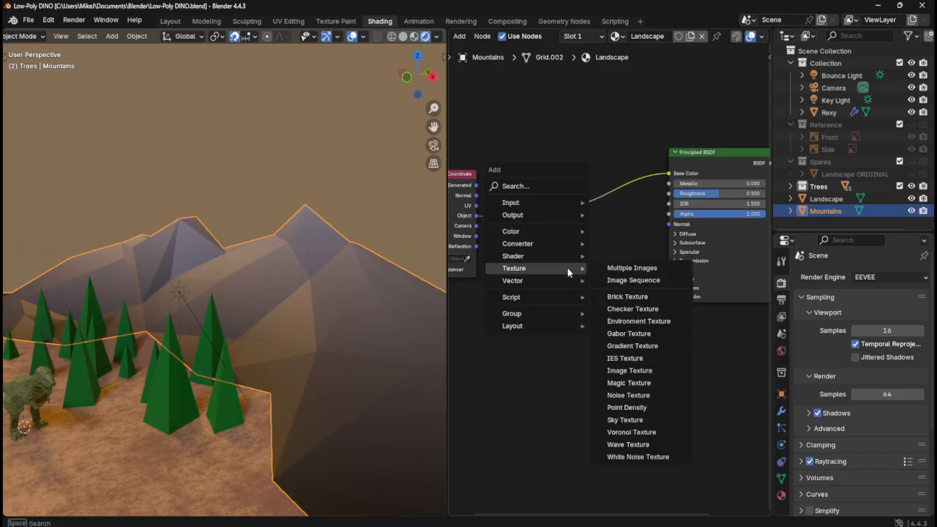
{"action": "type", "text": "ramp"}
{"action": "key", "text": "Return"}
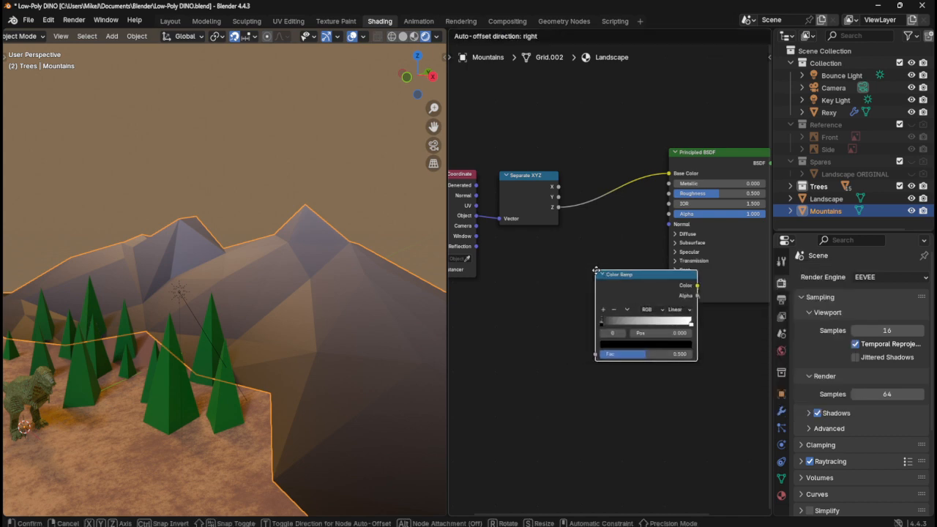
{"action": "left_click", "coordinate": [561, 76]}
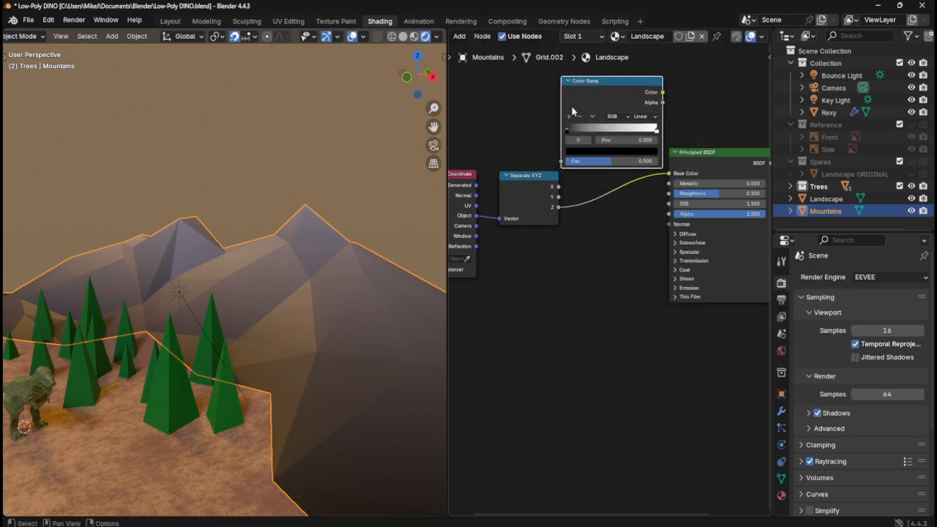
{"action": "left_click", "coordinate": [569, 116]}
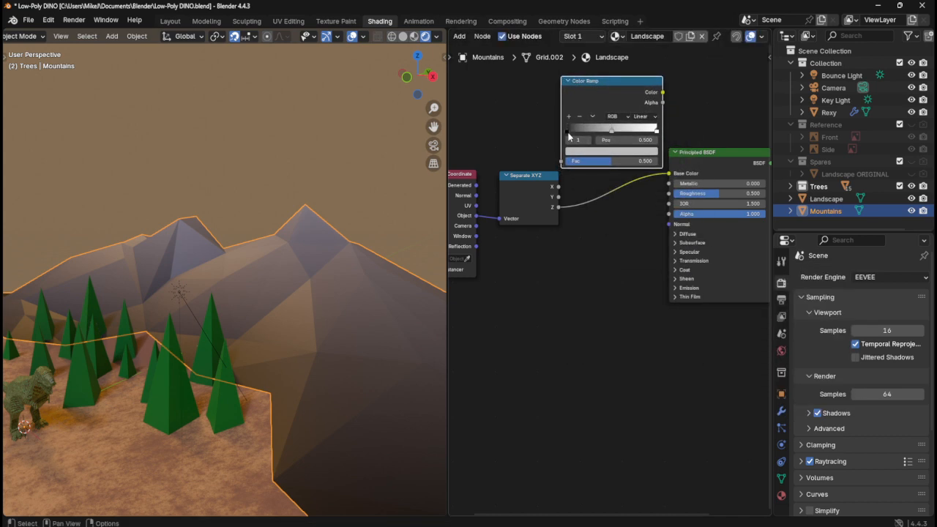
- Set the Color Ramp's first stop to dark grey (#3A3A3A) and darken its middle stop to a medium grey
{"action": "left_click", "coordinate": [567, 132]}
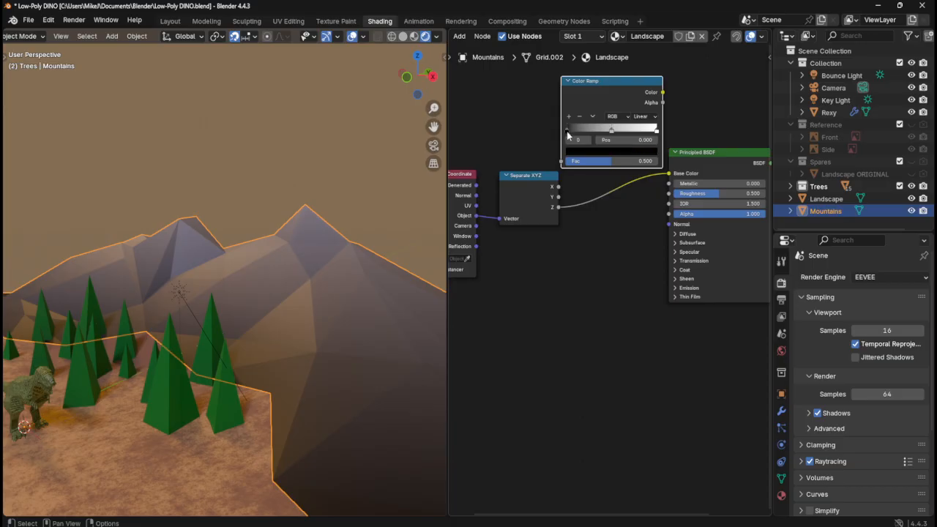
{"action": "left_click", "coordinate": [615, 155]}
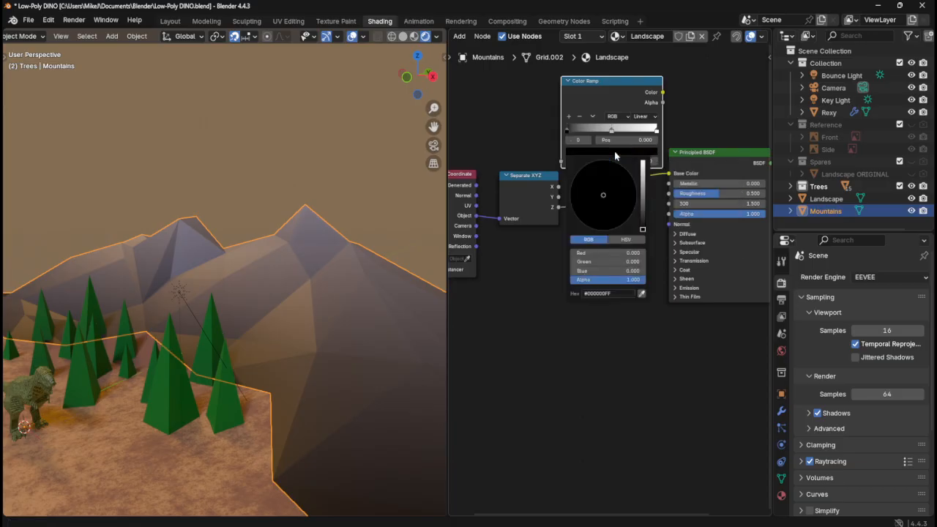
{"action": "left_click_drag", "start_coordinate": [644, 205], "coordinate": [643, 215]}
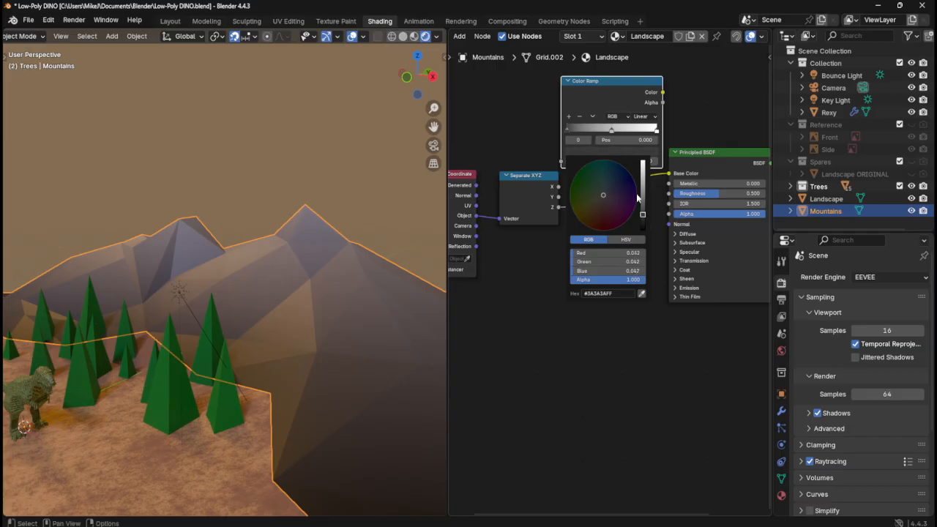
{"action": "left_click", "coordinate": [611, 128]}
{"action": "left_click", "coordinate": [616, 152]}
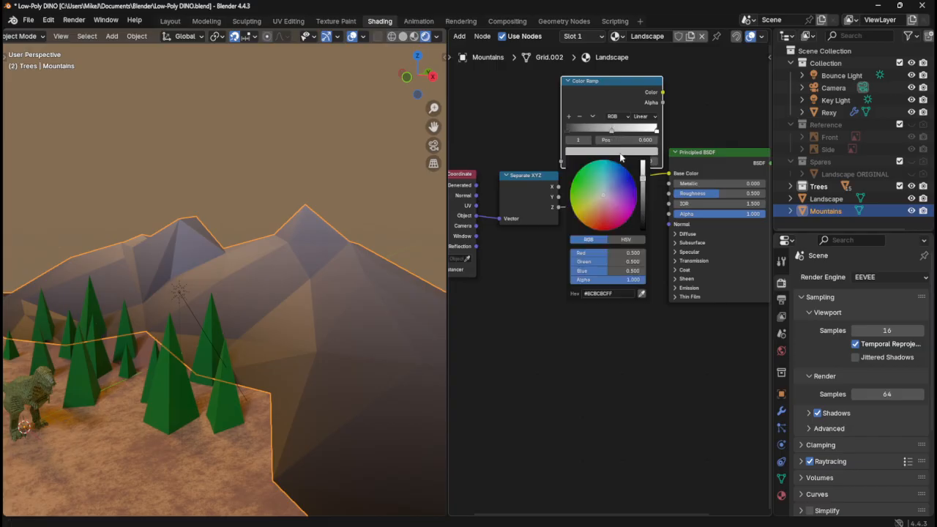
{"action": "left_click_drag", "start_coordinate": [643, 179], "coordinate": [642, 184]}
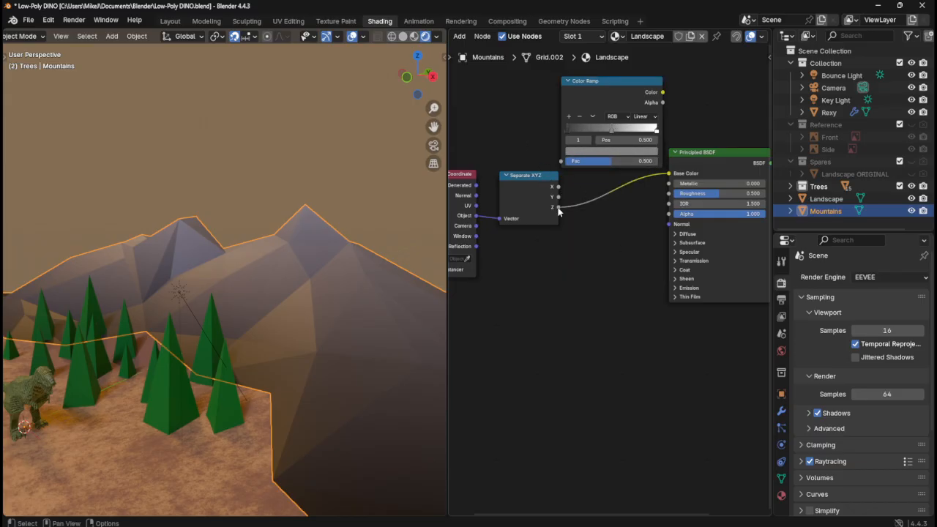
- Route the Z output through the Color Ramp into Base Color, and move the ramp's middle stop to position 0.291
{"action": "left_click_drag", "start_coordinate": [558, 207], "coordinate": [561, 161]}
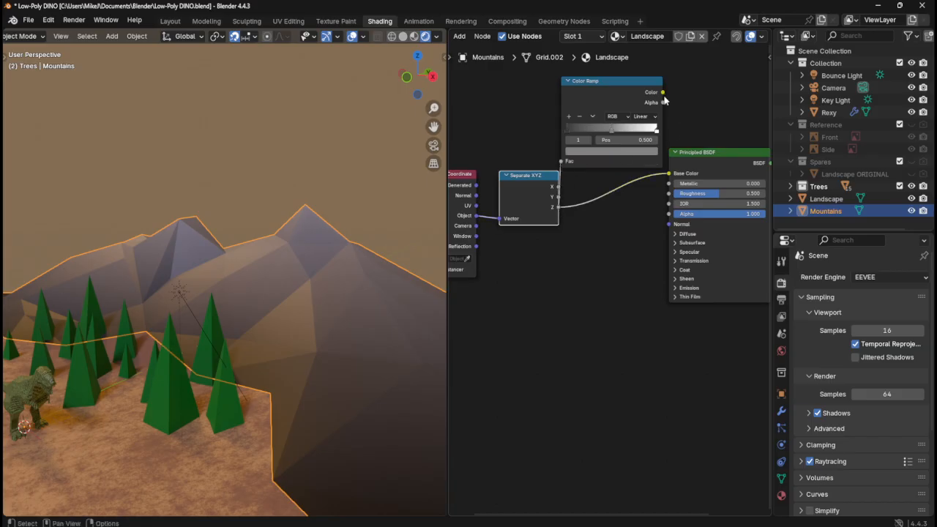
{"action": "left_click_drag", "start_coordinate": [662, 93], "coordinate": [669, 174]}
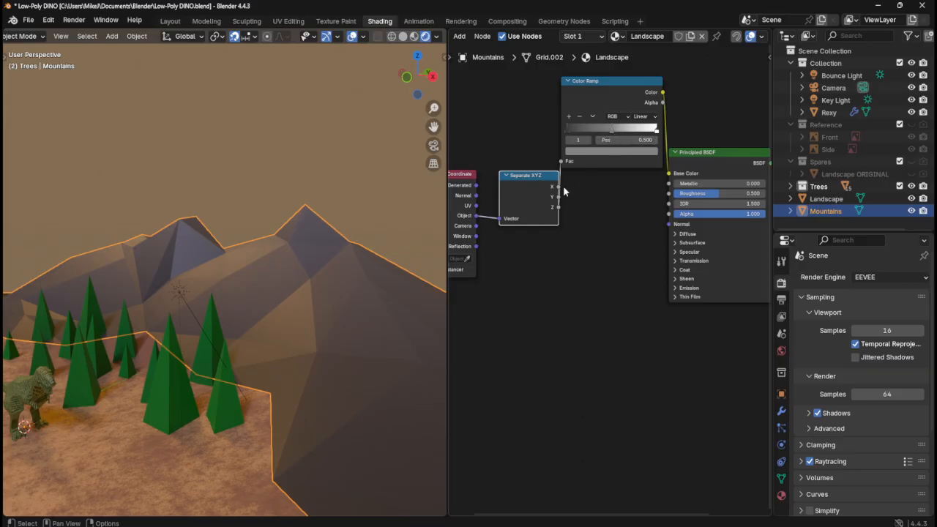
{"action": "left_click_drag", "start_coordinate": [639, 139], "coordinate": [621, 139]}
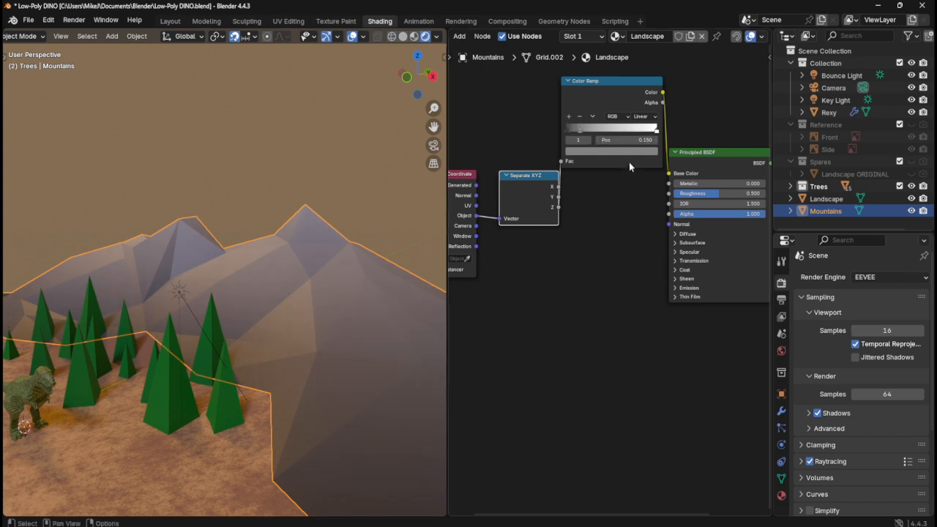
{"action": "left_click", "coordinate": [583, 141]}
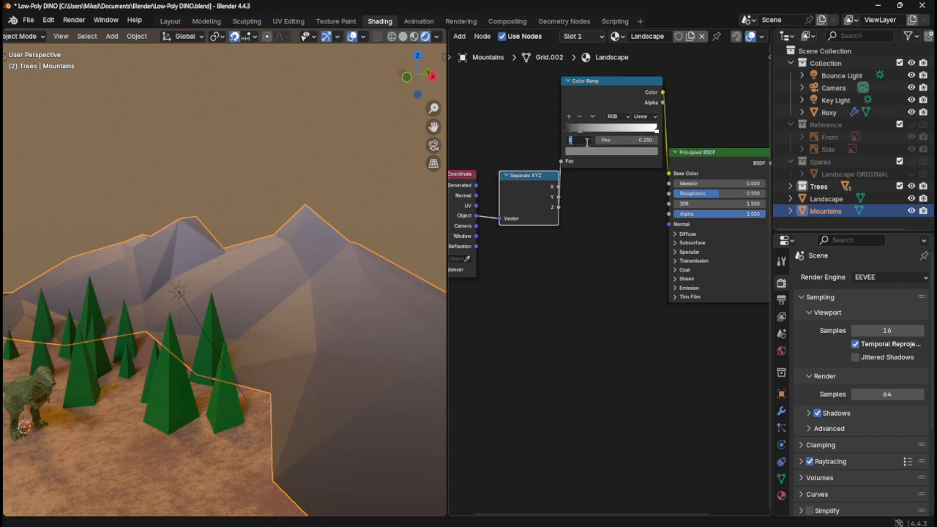
{"action": "type", "text": "2"}
{"action": "key", "text": "Return"}
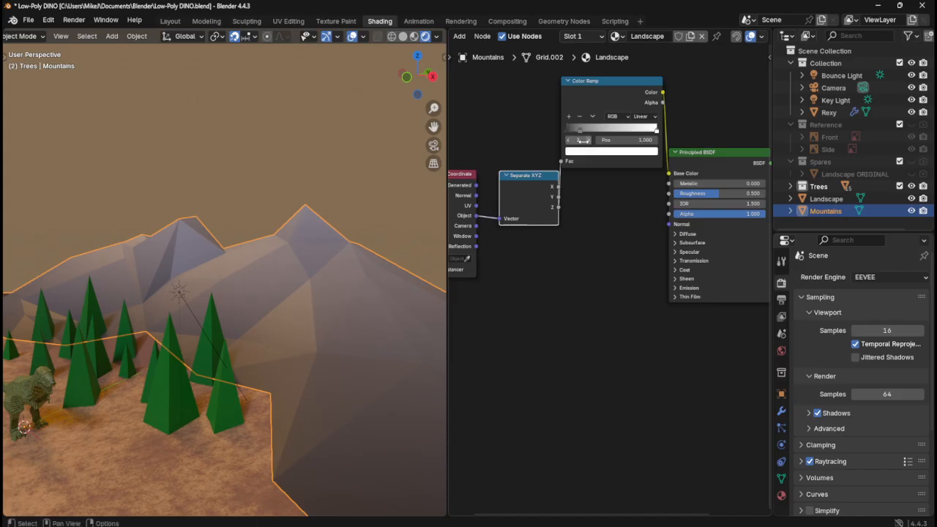
{"action": "mouse_move", "coordinate": [579, 129]}
{"action": "left_mouse_down"}
{"action": "mouse_move", "coordinate": [602, 131]}
{"action": "mouse_move", "coordinate": [592, 131]}
{"action": "left_mouse_up"}
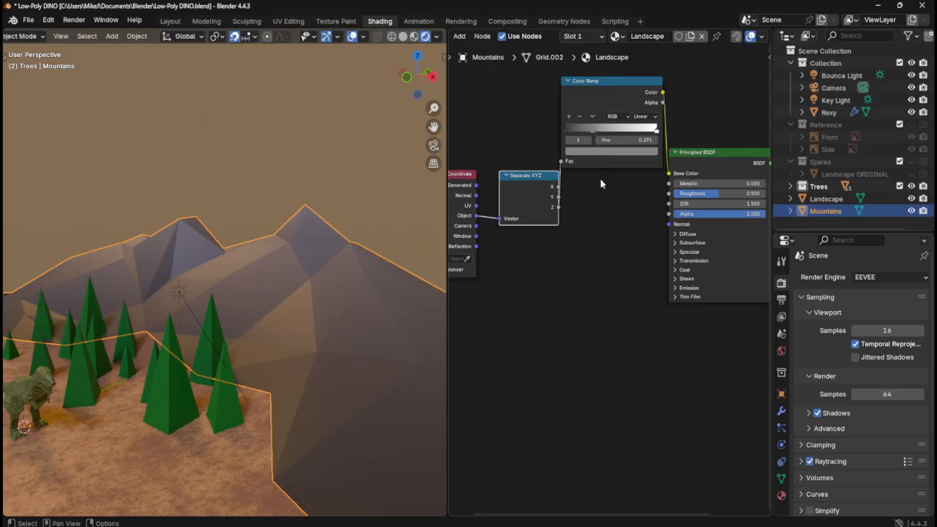
- Try B-Spline, Ease and Cardinal interpolation on the mountains' Color Ramp, and restore Linear
{"action": "left_click", "coordinate": [644, 117]}
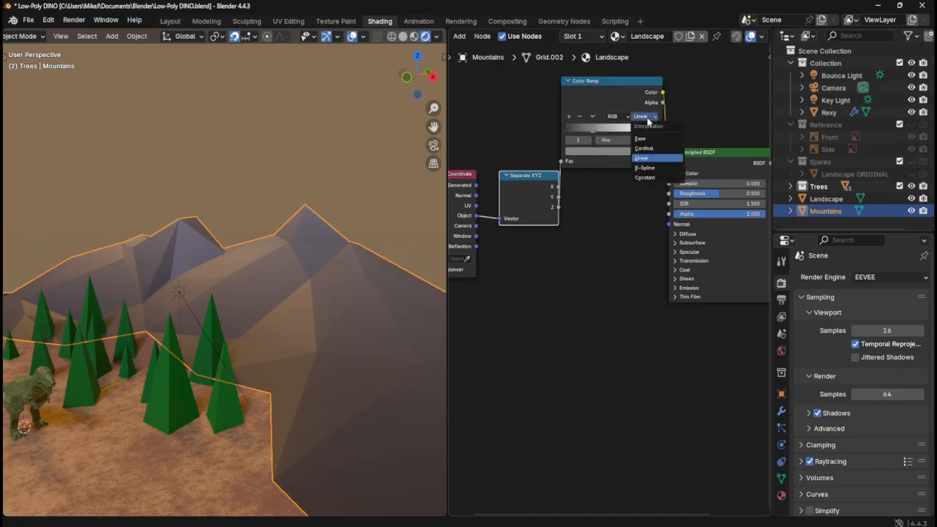
{"action": "left_click", "coordinate": [643, 167]}
{"action": "left_click", "coordinate": [652, 118]}
{"action": "left_click", "coordinate": [649, 139]}
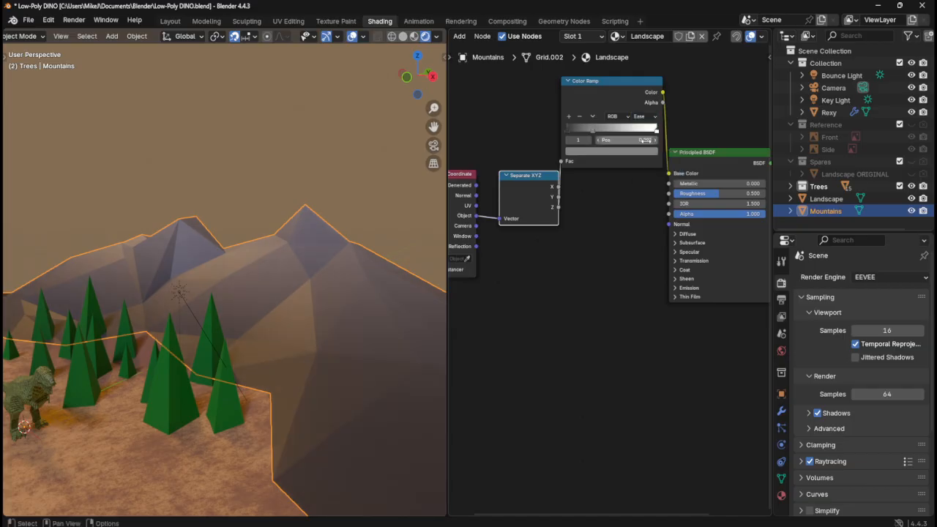
{"action": "left_click", "coordinate": [653, 118]}
{"action": "left_click", "coordinate": [647, 148]}
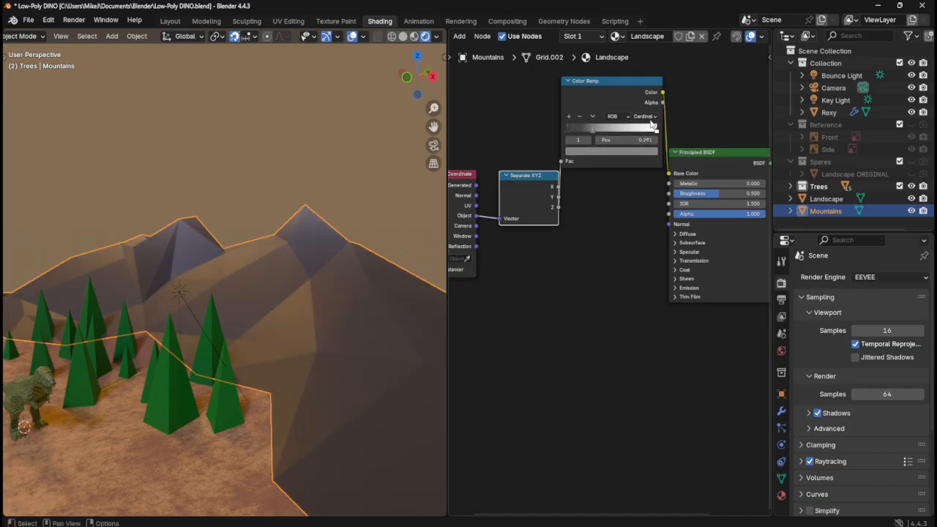
{"action": "left_click", "coordinate": [651, 117]}
{"action": "left_click", "coordinate": [649, 159]}
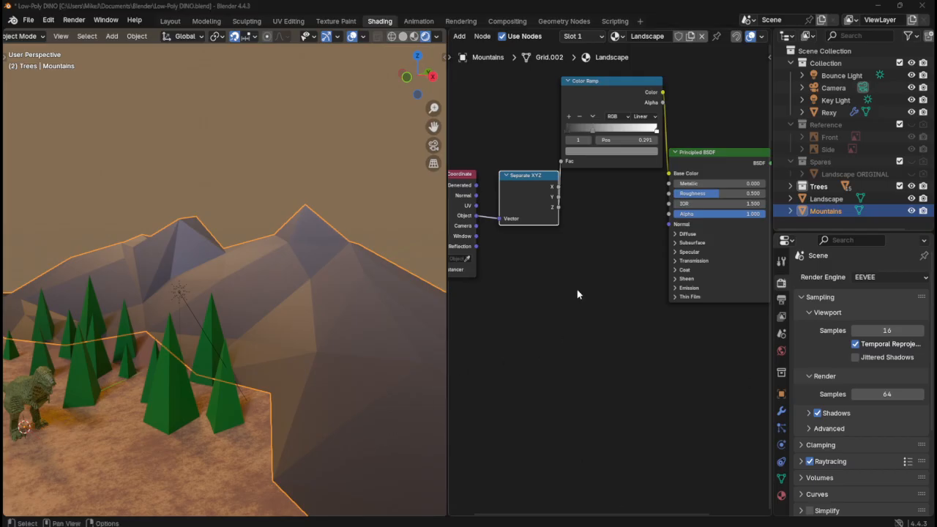
- Rearrange the Texture Coordinate, Separate XYZ and Color Ramp nodes into a tidy row before the Principled BSDF, and save the file
{"action": "scroll", "coordinate": [592, 278], "scroll_direction": "down", "scroll_amount": 5}
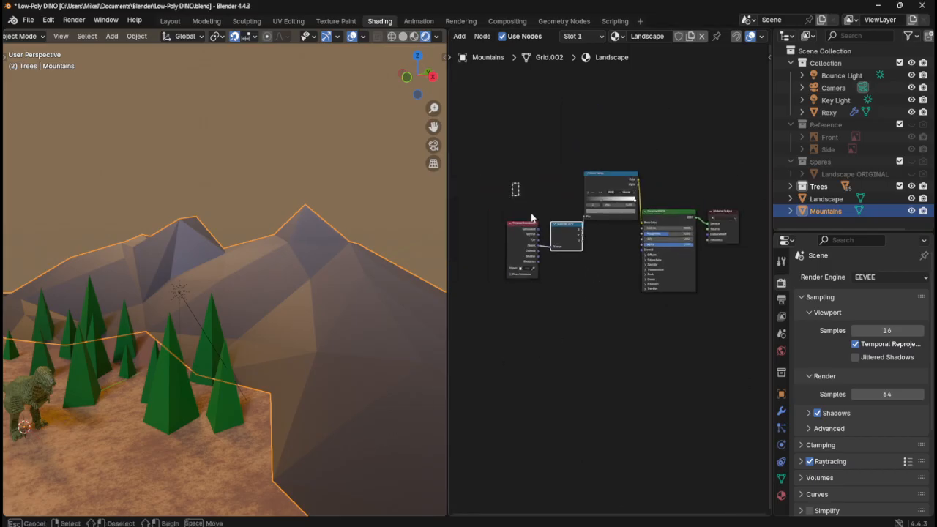
{"action": "left_click_drag", "start_coordinate": [517, 189], "coordinate": [617, 278]}
{"action": "left_click_drag", "start_coordinate": [622, 184], "coordinate": [597, 217]}
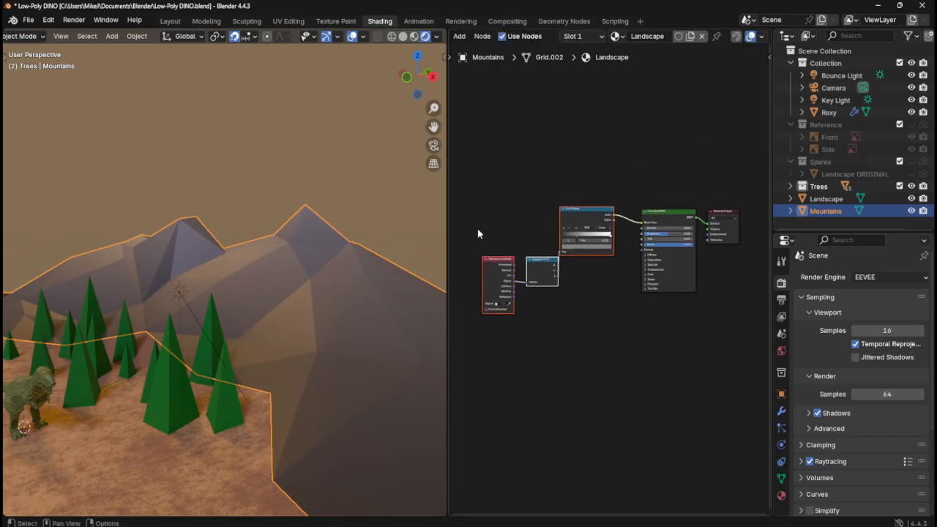
{"action": "left_click_drag", "start_coordinate": [487, 227], "coordinate": [535, 254]}
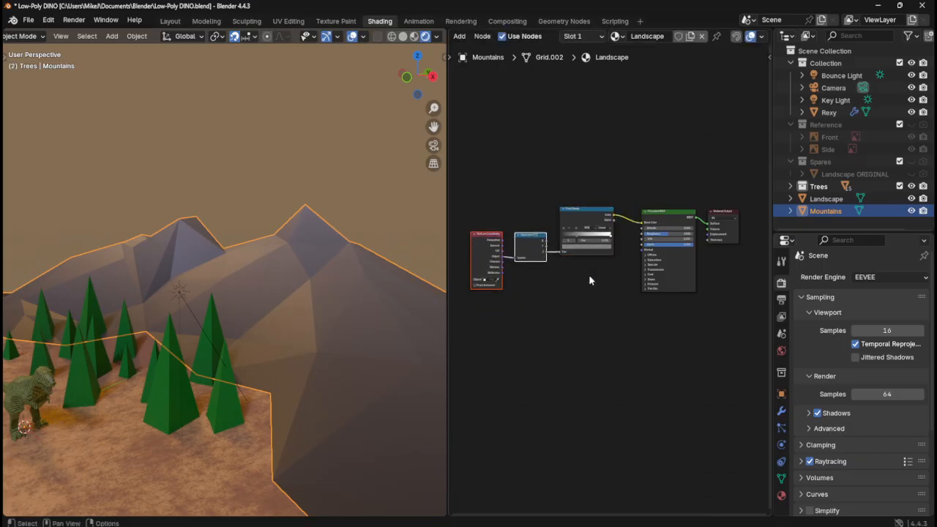
{"action": "scroll", "coordinate": [543, 297], "scroll_direction": "up", "scroll_amount": 2}
{"action": "key", "text": "ctrl+s"}
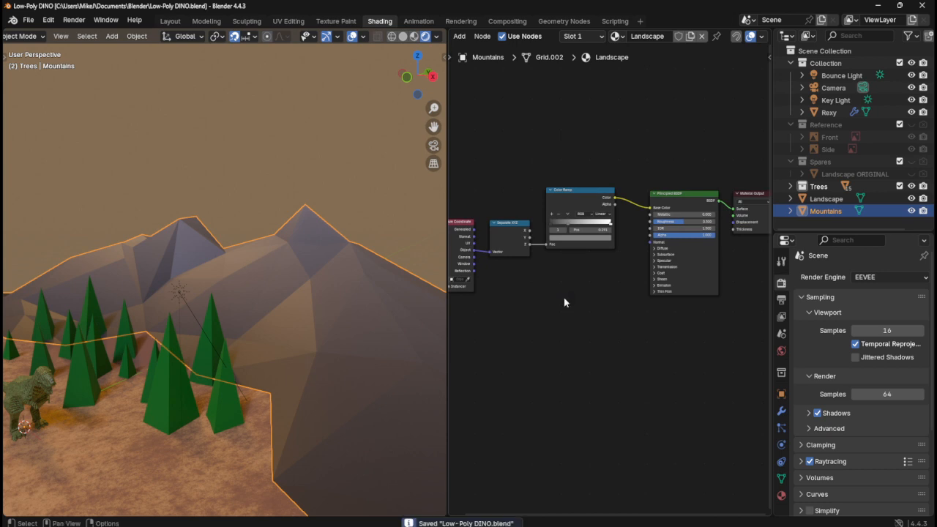
- Set the Roughness of the mountains' Principled BSDF to 0.7 and save the file
{"action": "middle_click_drag", "start_coordinate": [539, 295], "coordinate": [594, 266]}
{"action": "scroll", "coordinate": [280, 308], "scroll_direction": "down", "scroll_amount": 5}
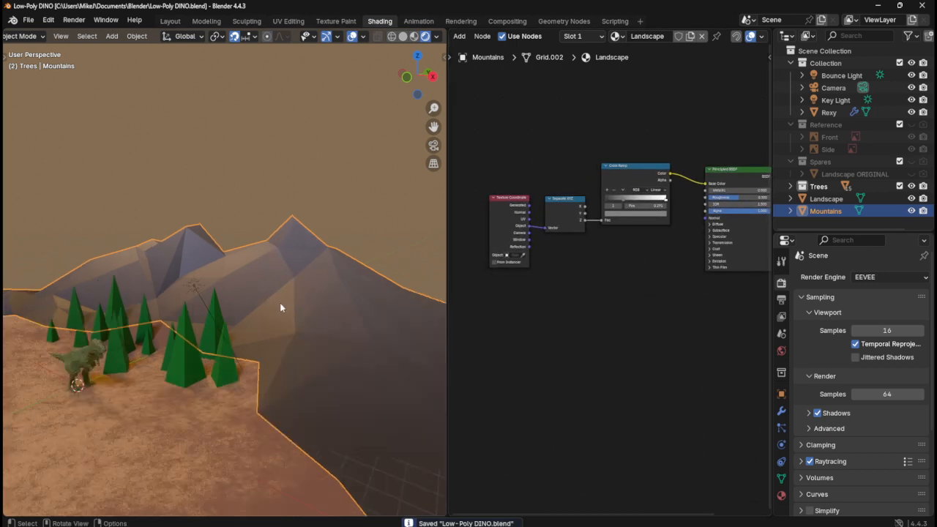
{"action": "scroll", "coordinate": [245, 296], "scroll_direction": "up", "scroll_amount": 7}
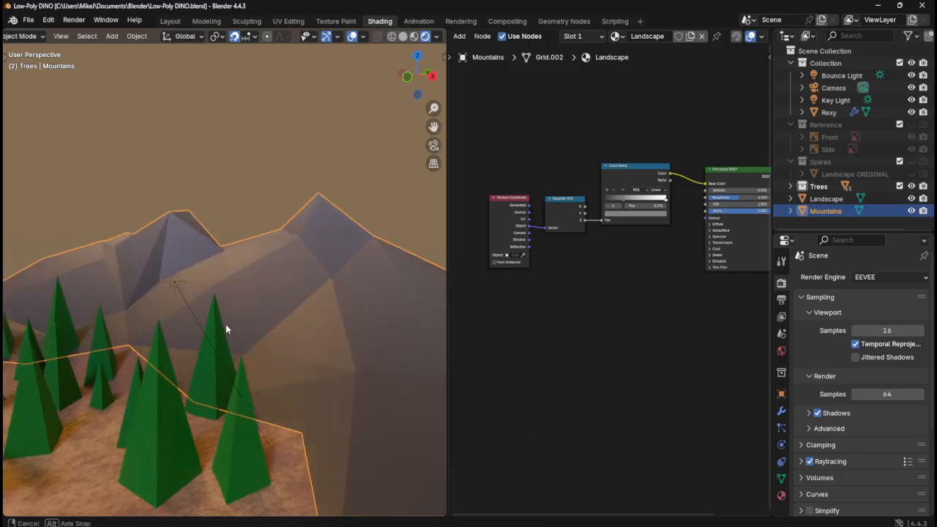
{"action": "scroll", "coordinate": [225, 324], "scroll_direction": "down", "scroll_amount": 5}
{"action": "scroll", "coordinate": [225, 324], "scroll_direction": "up", "scroll_amount": 5}
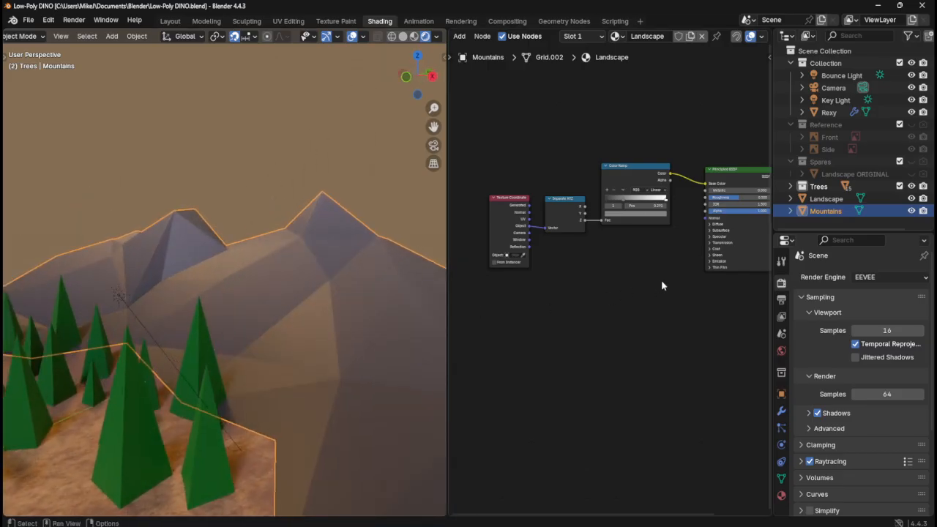
{"action": "left_click_drag", "start_coordinate": [756, 200], "coordinate": [770, 200]}
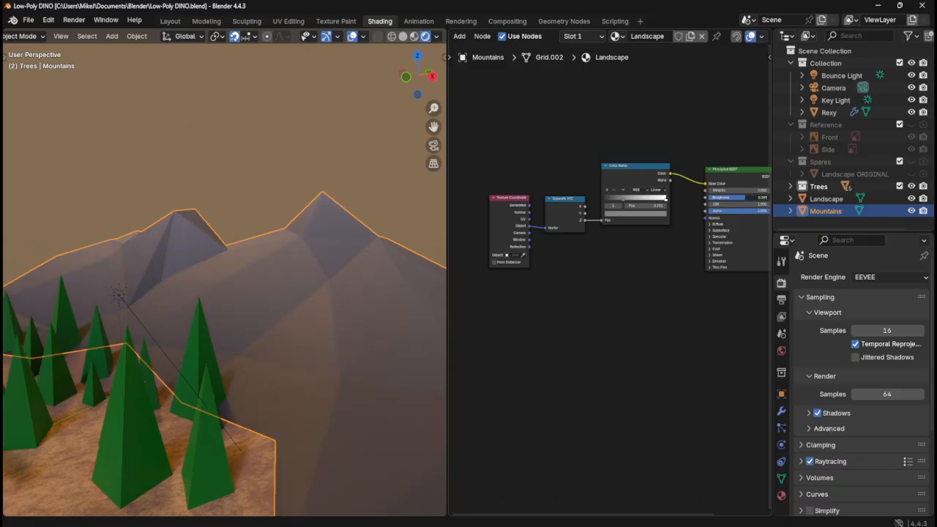
{"action": "left_click", "coordinate": [756, 197]}
{"action": "key", "text": "BackSpace"}
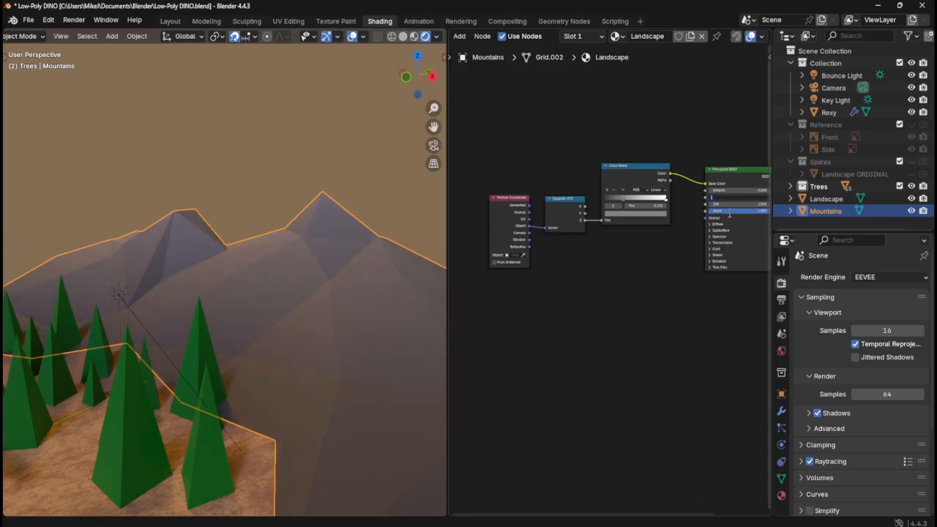
{"action": "type", "text": ".7"}
{"action": "key", "text": "Return"}
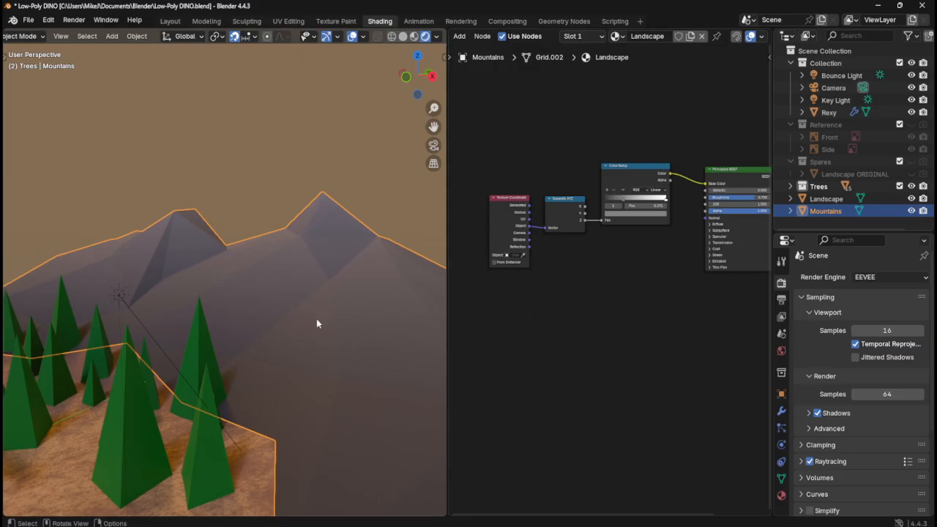
{"action": "scroll", "coordinate": [628, 154], "scroll_direction": "up", "scroll_amount": 3}
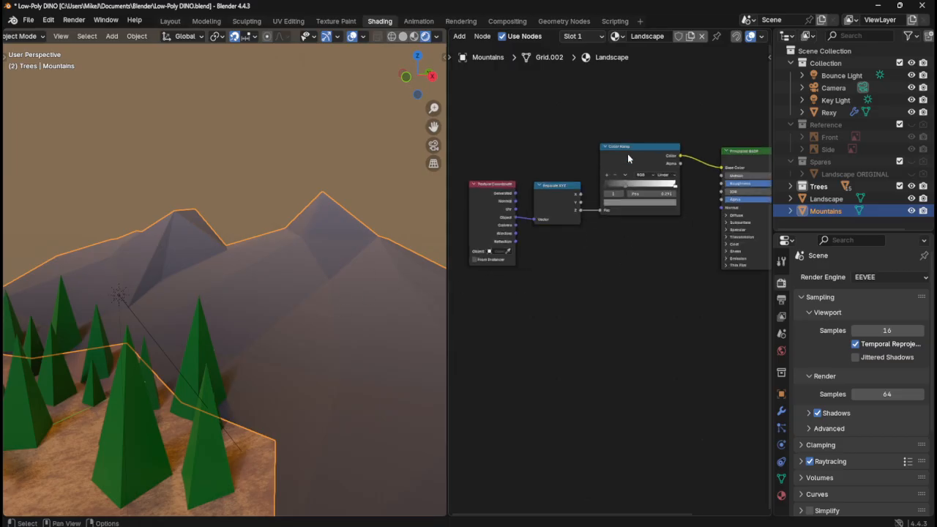
{"action": "middle_click_drag", "start_coordinate": [641, 243], "coordinate": [626, 303]}
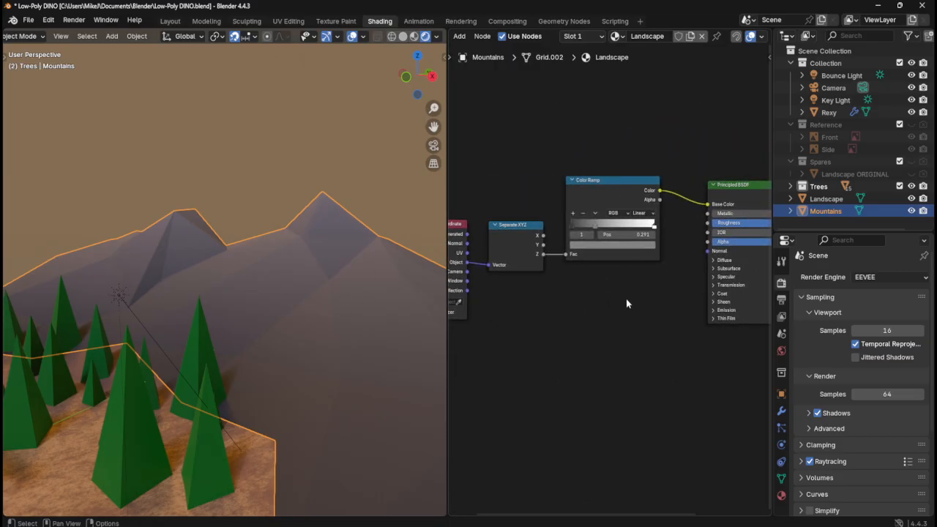
{"action": "key", "text": "ctrl+s"}
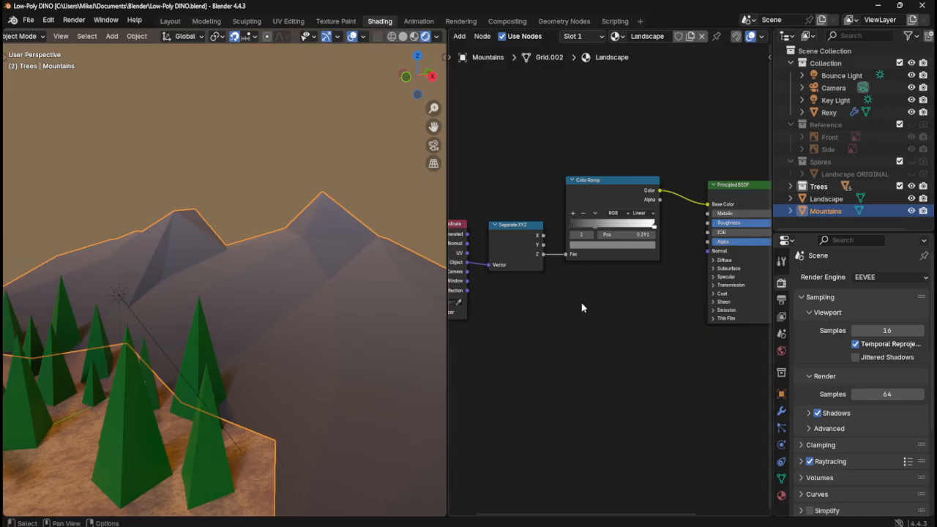
- Nudge the Color Ramp's middle stop slightly towards the white end and darken its first stop to #222222
{"action": "scroll", "coordinate": [355, 303], "scroll_direction": "down", "scroll_amount": 4}
{"action": "middle_click_drag", "start_coordinate": [355, 303], "coordinate": [287, 311]}
{"action": "scroll", "coordinate": [217, 309], "scroll_direction": "up", "scroll_amount": 5}
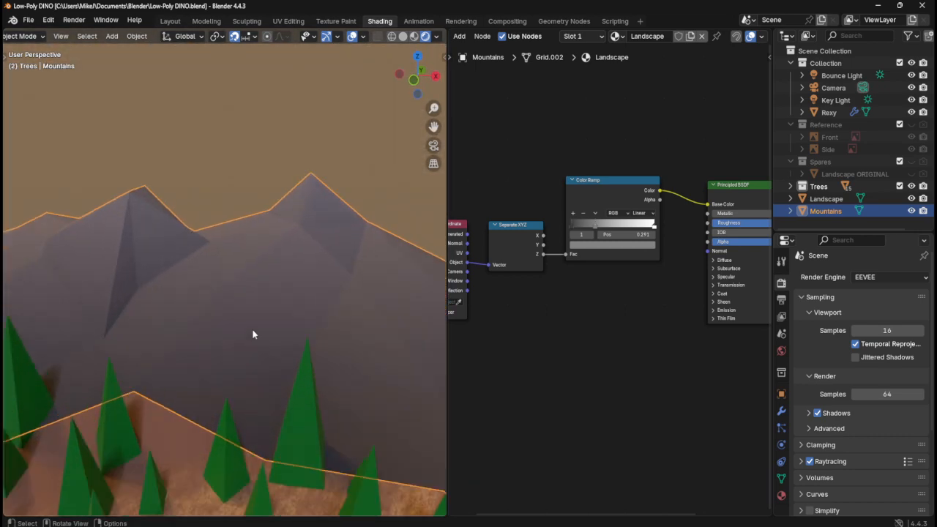
{"action": "scroll", "coordinate": [260, 338], "scroll_direction": "up", "scroll_amount": 2}
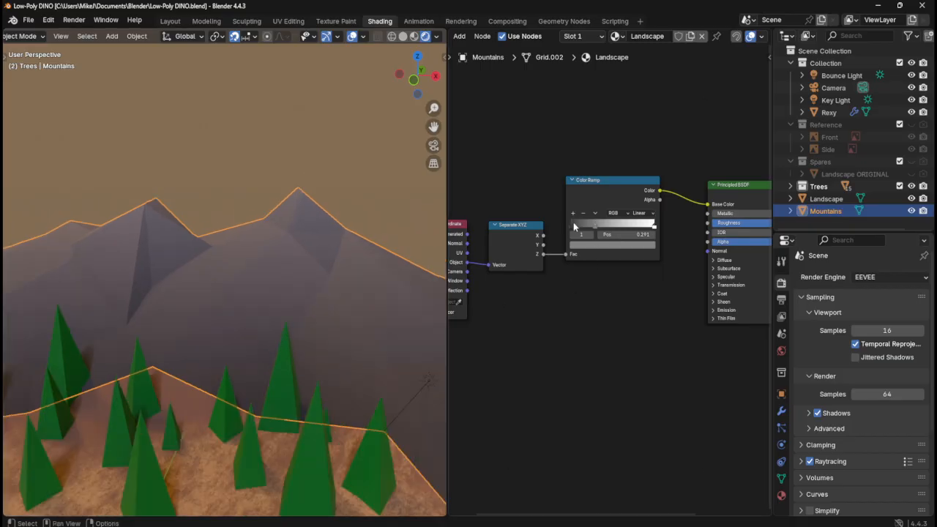
{"action": "mouse_move", "coordinate": [593, 226]}
{"action": "left_mouse_down"}
{"action": "mouse_move", "coordinate": [575, 231]}
{"action": "mouse_move", "coordinate": [611, 230]}
{"action": "mouse_move", "coordinate": [601, 233]}
{"action": "left_mouse_up"}
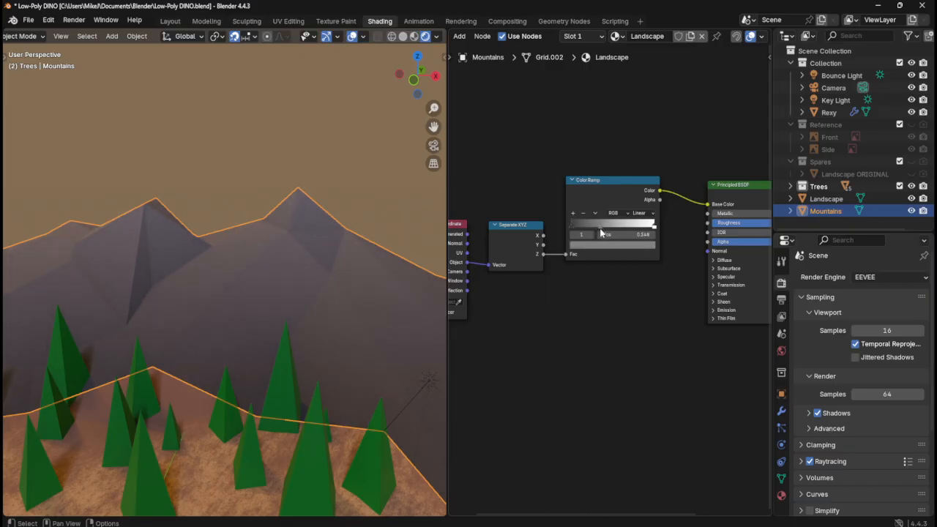
{"action": "left_click_drag", "start_coordinate": [601, 233], "coordinate": [598, 231]}
{"action": "left_click", "coordinate": [572, 227]}
{"action": "left_click", "coordinate": [578, 243]}
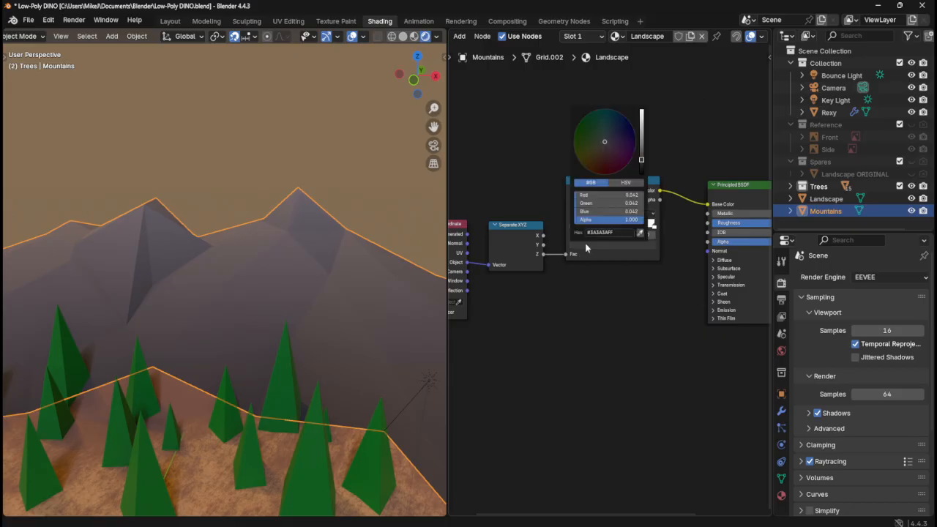
{"action": "left_click_drag", "start_coordinate": [636, 154], "coordinate": [641, 167]}
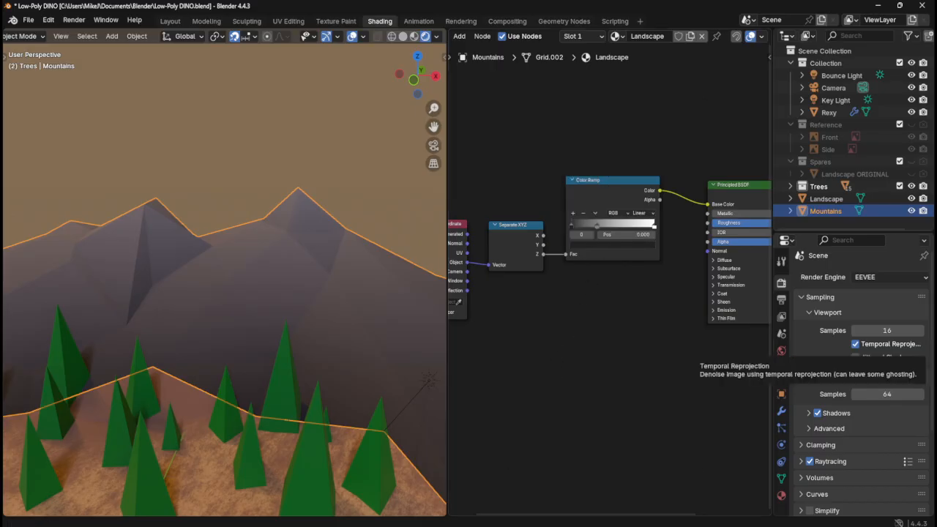
- Copy the hex colour #846552FF from the first Color Ramp stop of the landscape's Ground material
{"action": "left_click", "coordinate": [184, 403]}
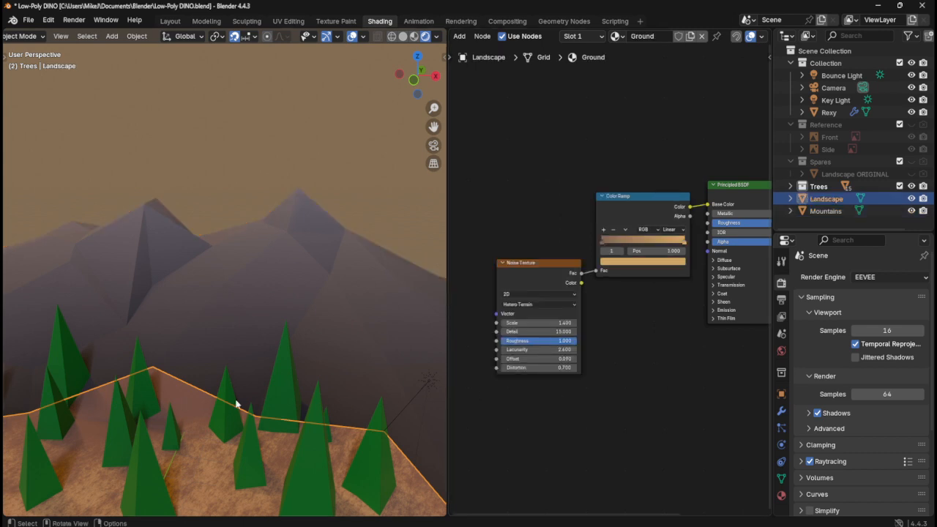
{"action": "left_click", "coordinate": [604, 237]}
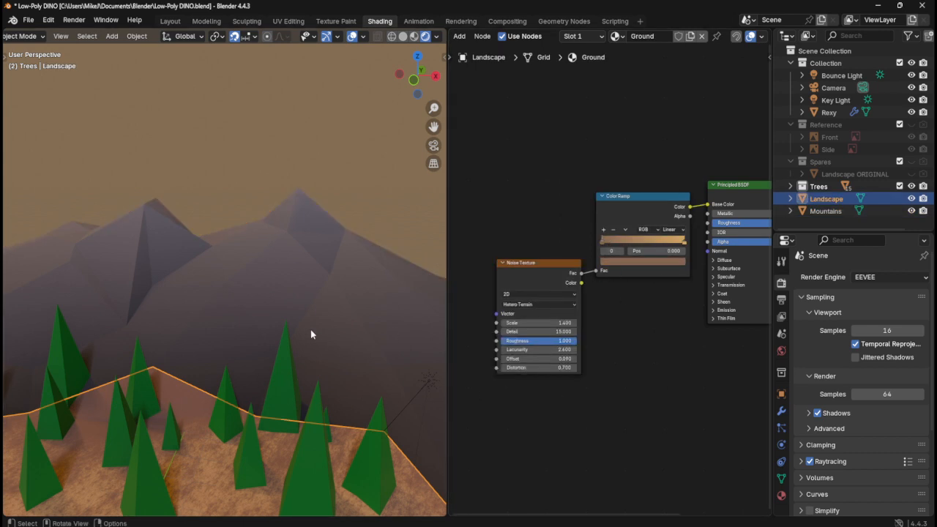
{"action": "left_click", "coordinate": [258, 153]}
{"action": "middle_click_drag", "start_coordinate": [226, 286], "coordinate": [271, 324]}
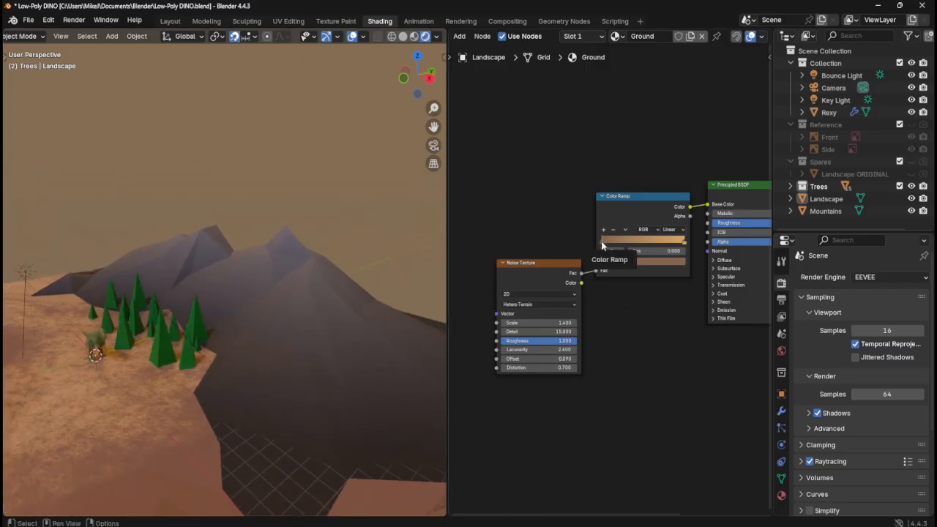
{"action": "left_click", "coordinate": [641, 262]}
{"action": "left_click", "coordinate": [650, 249]}
{"action": "key", "text": "ctrl+c"}
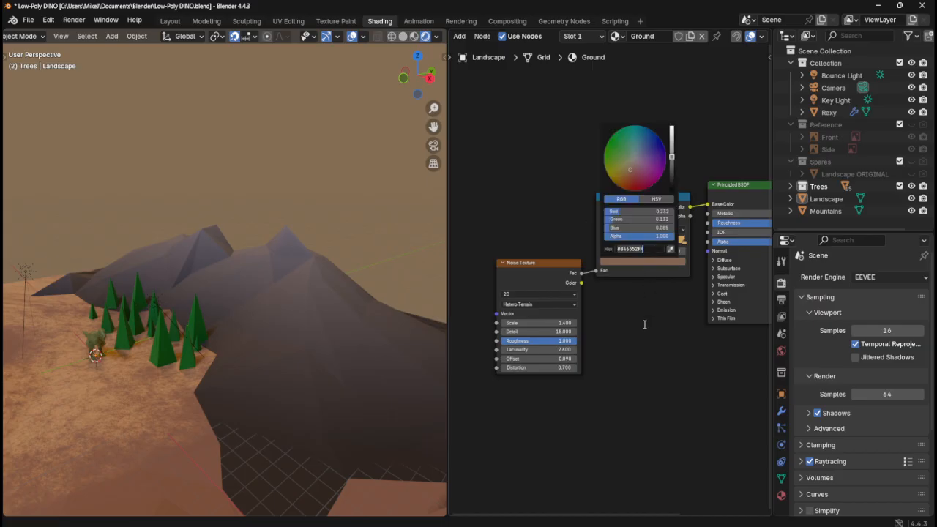
{"action": "key", "text": "Escape"}
- Paste the copied brown #846552FF into the first stop of the mountains' Color Ramp
{"action": "left_click", "coordinate": [323, 307]}
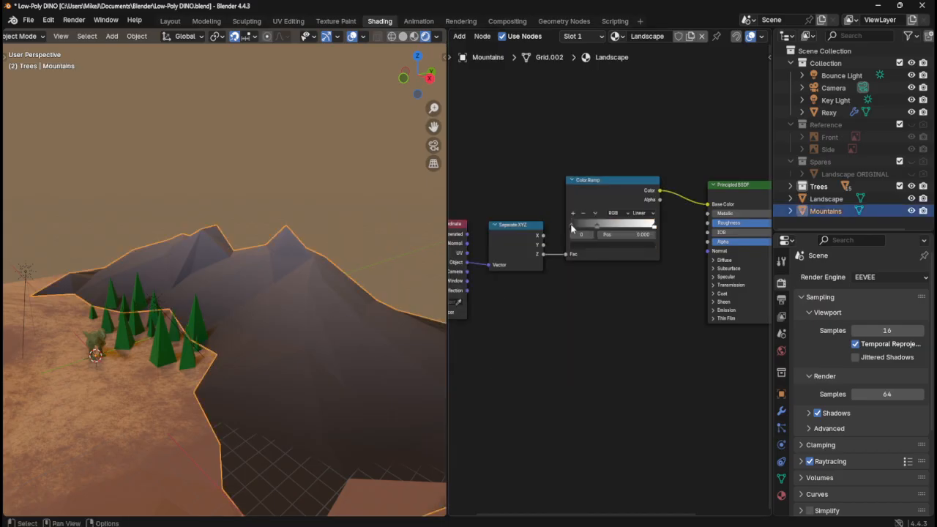
{"action": "left_click", "coordinate": [587, 248]}
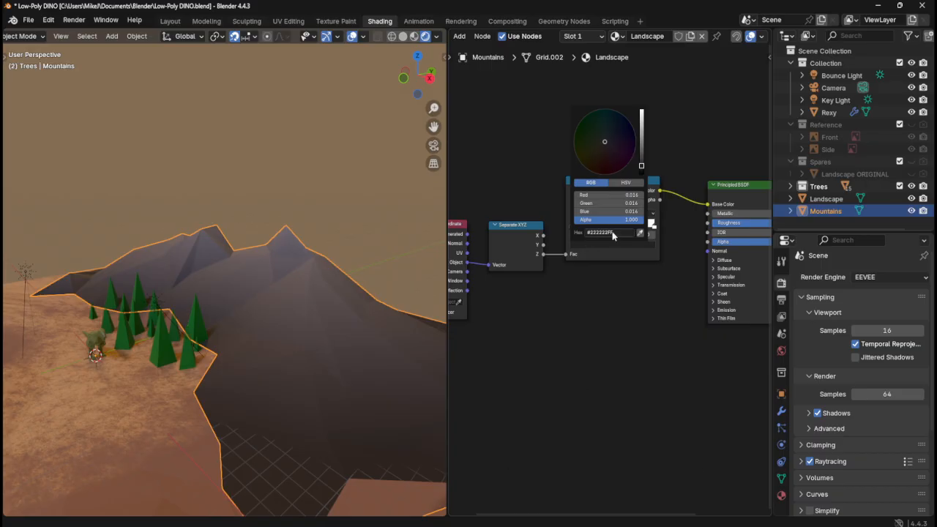
{"action": "left_click", "coordinate": [614, 232]}
{"action": "key", "text": "ctrl+v"}
{"action": "key", "text": "Return"}
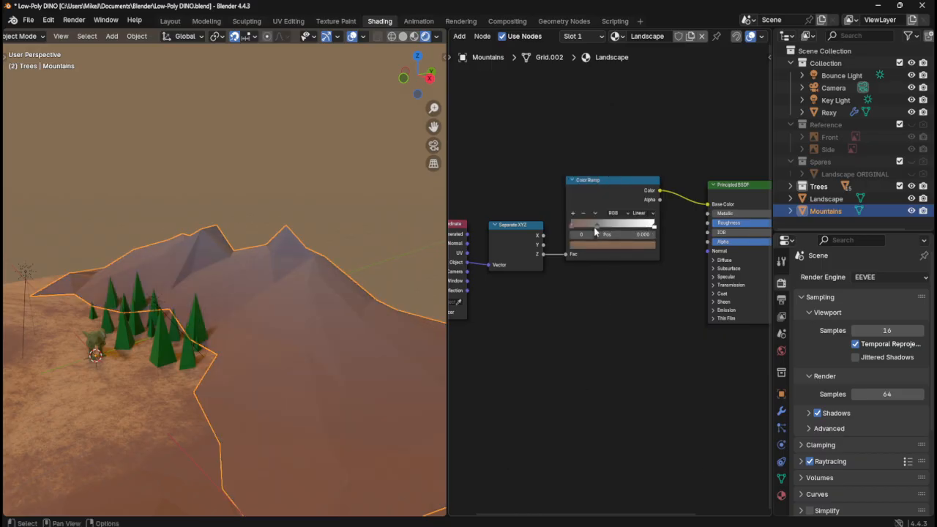
- Darken the mountains' middle ramp stop to #141414, place it at 0.039, and move the white stop to about two thirds along the ramp
{"action": "left_click", "coordinate": [595, 227]}
{"action": "left_click", "coordinate": [602, 246]}
{"action": "left_click_drag", "start_coordinate": [643, 141], "coordinate": [642, 170]}
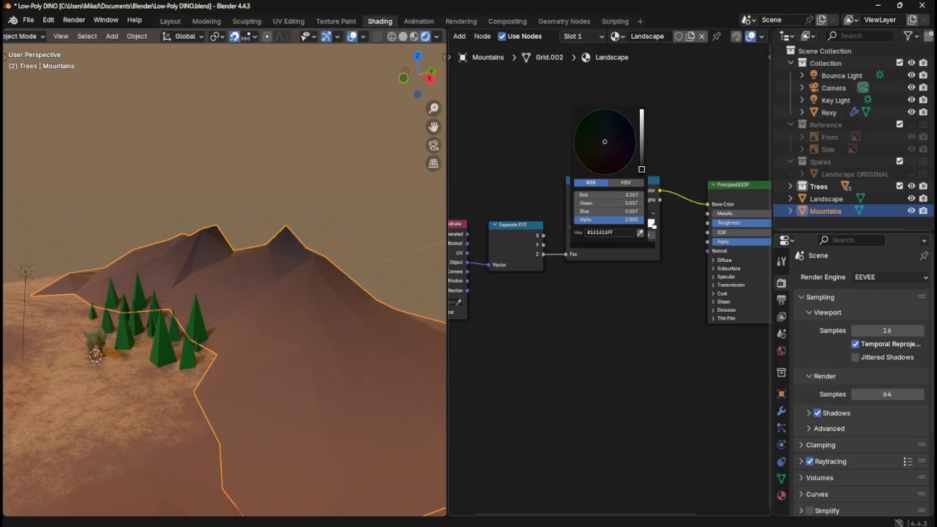
{"action": "left_click_drag", "start_coordinate": [597, 228], "coordinate": [624, 228]}
{"action": "middle_click_drag", "start_coordinate": [301, 192], "coordinate": [395, 278]}
- Lighten the Color Ramp's near-black stop at 0.039 to a dark grey
{"action": "left_click", "coordinate": [574, 224]}
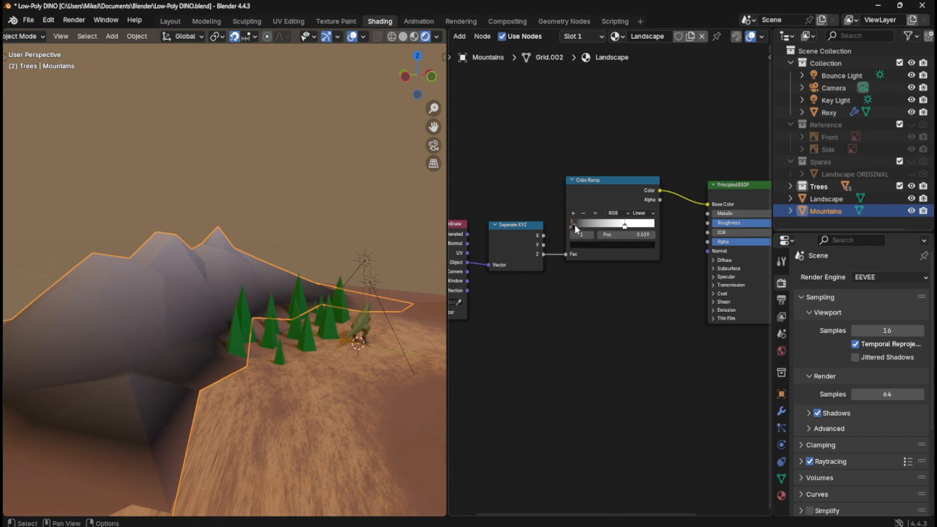
{"action": "left_click", "coordinate": [622, 245]}
{"action": "left_click_drag", "start_coordinate": [642, 173], "coordinate": [641, 162]}
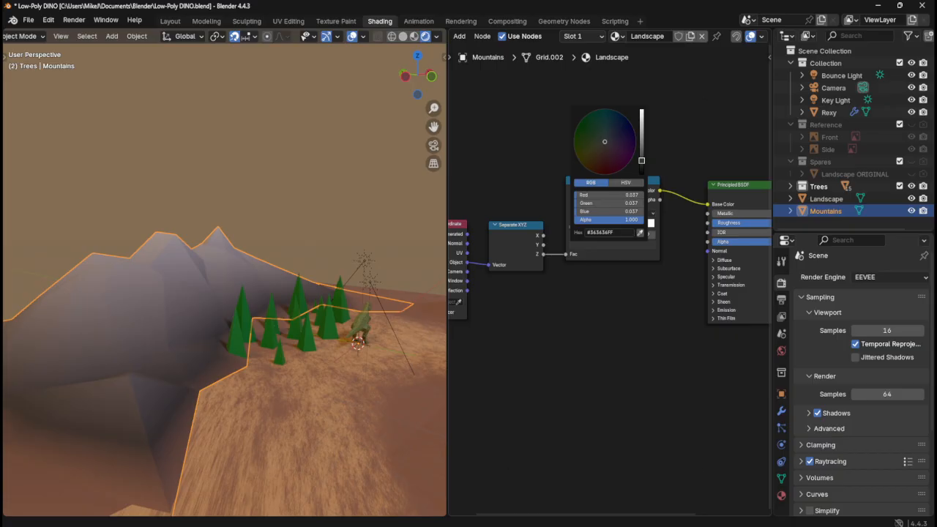
{"action": "left_click_drag", "start_coordinate": [641, 160], "coordinate": [641, 156]}
- Examine the recoloured mountains, the ground transition and the dinosaur among the trees from several distances and angles
{"action": "middle_click_drag", "start_coordinate": [395, 212], "coordinate": [195, 224]}
{"action": "scroll", "coordinate": [193, 346], "scroll_direction": "up", "scroll_amount": 4}
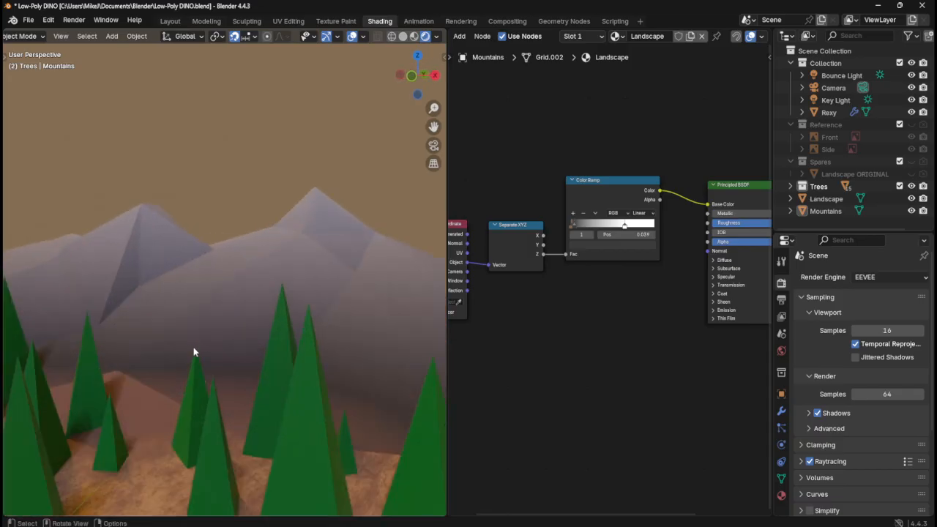
{"action": "scroll", "coordinate": [206, 329], "scroll_direction": "down", "scroll_amount": 4}
{"action": "left_click", "coordinate": [166, 331]}
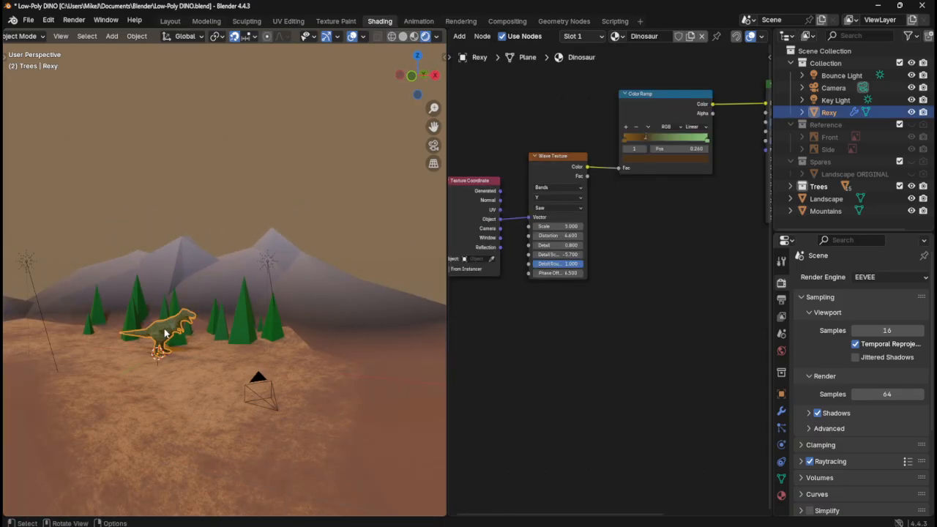
{"action": "scroll", "coordinate": [164, 333], "scroll_direction": "up", "scroll_amount": 2}
{"action": "scroll", "coordinate": [164, 333], "scroll_direction": "up", "scroll_amount": 2}
{"action": "middle_click_drag", "start_coordinate": [273, 265], "coordinate": [236, 282]}
{"action": "scroll", "coordinate": [236, 277], "scroll_direction": "down", "scroll_amount": 3}
{"action": "left_click", "coordinate": [213, 158]}
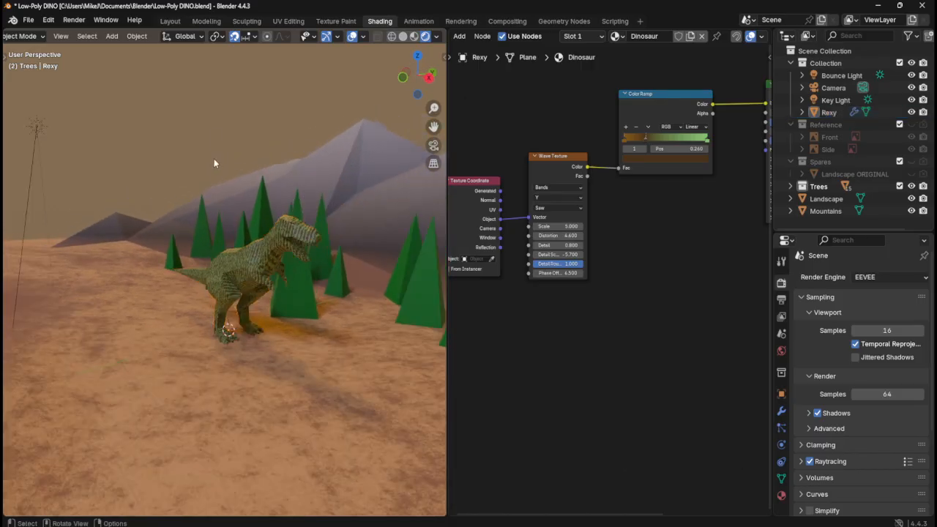
- Darken the white stop of the mountains' Color Ramp slightly to a very light grey
{"action": "middle_click_drag", "start_coordinate": [214, 159], "coordinate": [276, 182]}
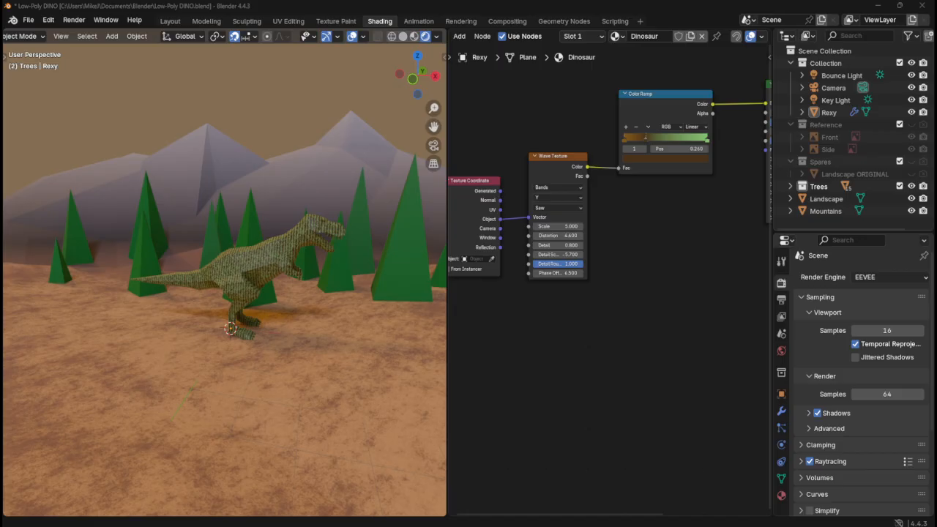
{"action": "middle_click_drag", "start_coordinate": [354, 192], "coordinate": [241, 213]}
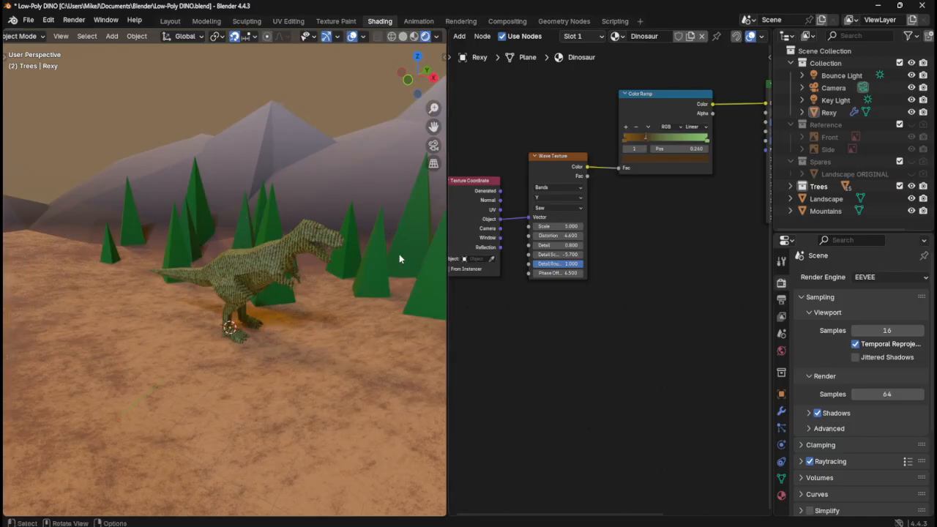
{"action": "left_click", "coordinate": [380, 173]}
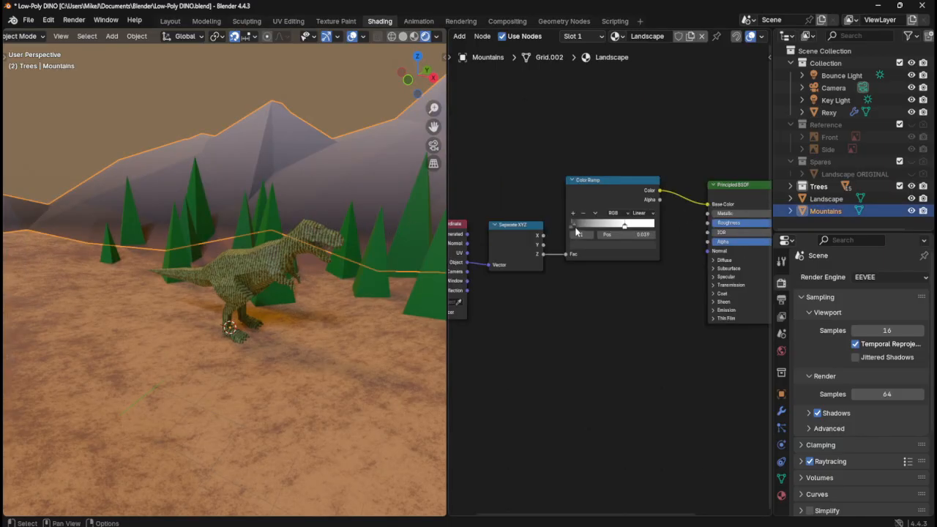
{"action": "left_click", "coordinate": [626, 227]}
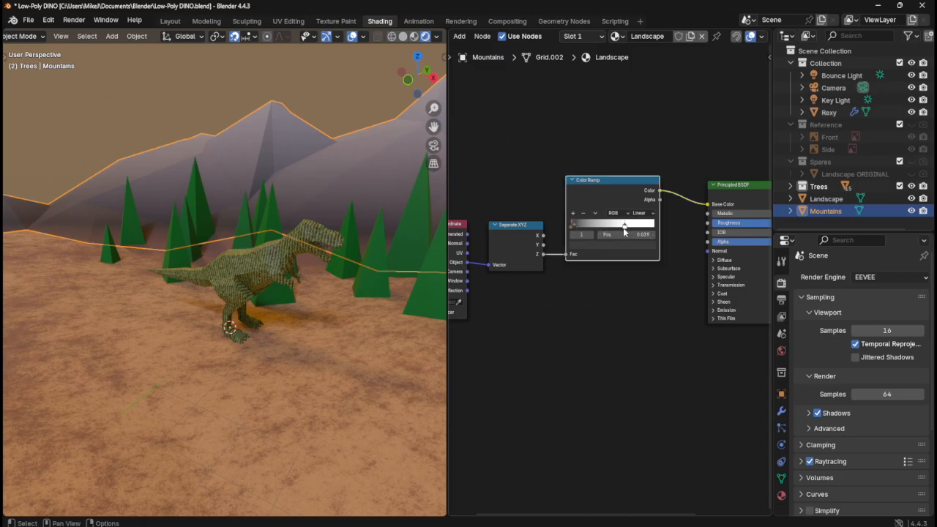
{"action": "left_click", "coordinate": [624, 226]}
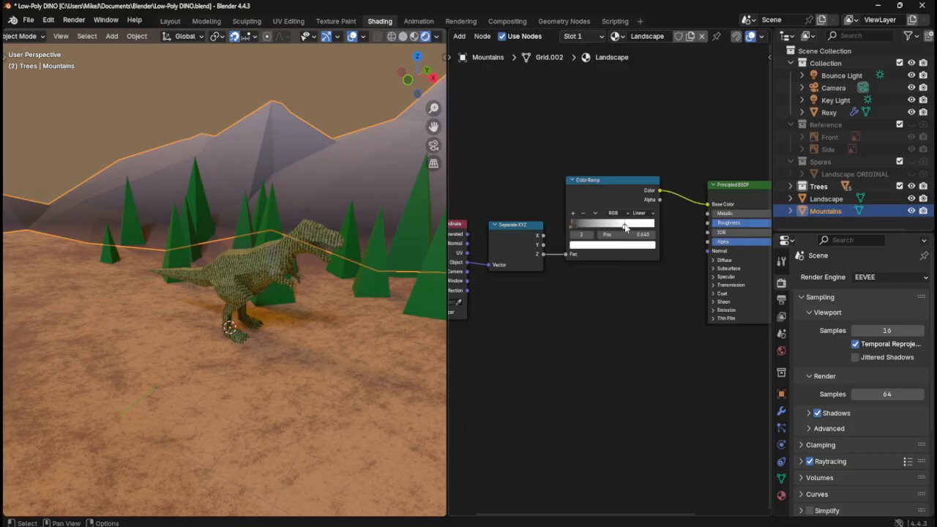
{"action": "left_click", "coordinate": [627, 246]}
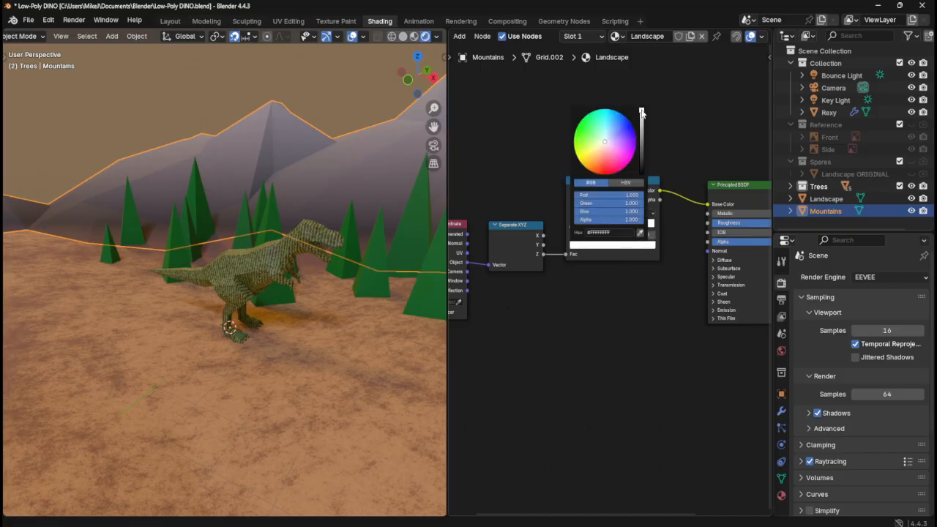
{"action": "left_click_drag", "start_coordinate": [642, 112], "coordinate": [641, 116]}
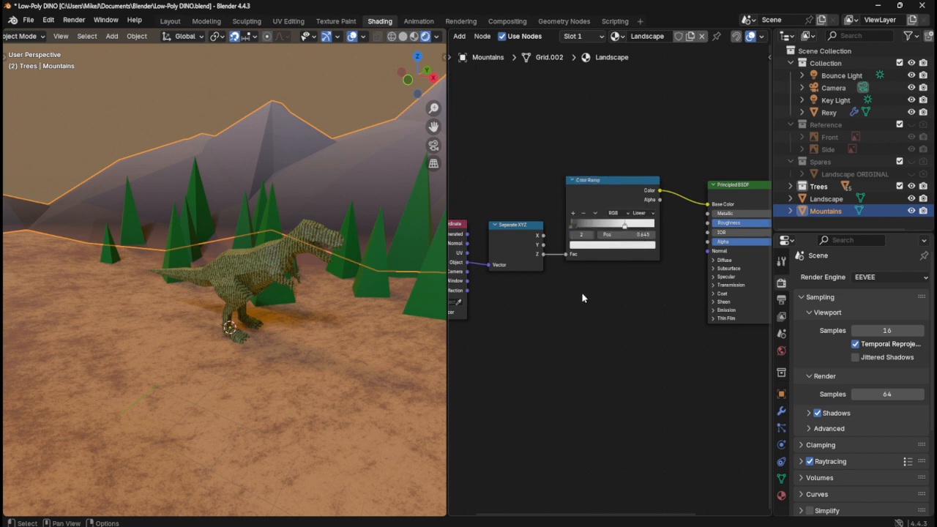
- Move the dark grey stop of the mountains' Color Ramp to position 0.019 and save the file
{"action": "left_click", "coordinate": [573, 226]}
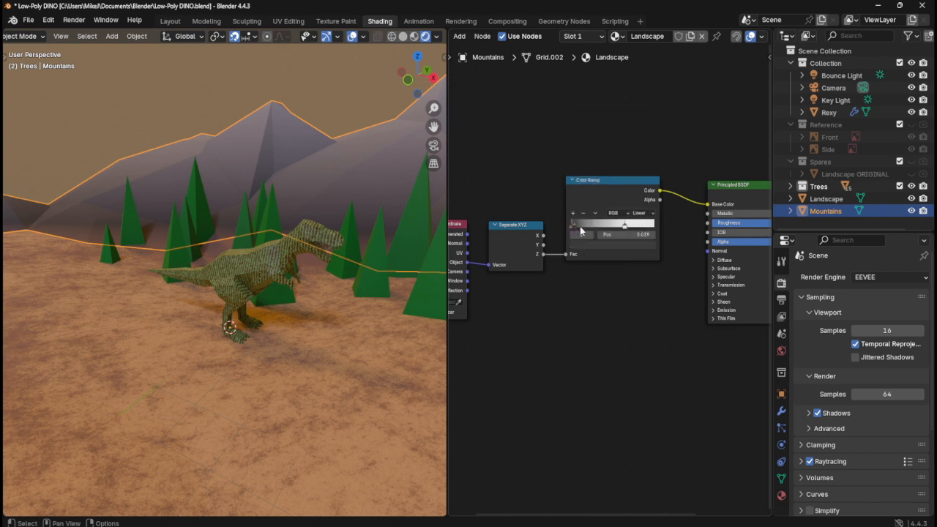
{"action": "left_click_drag", "start_coordinate": [574, 226], "coordinate": [577, 225]}
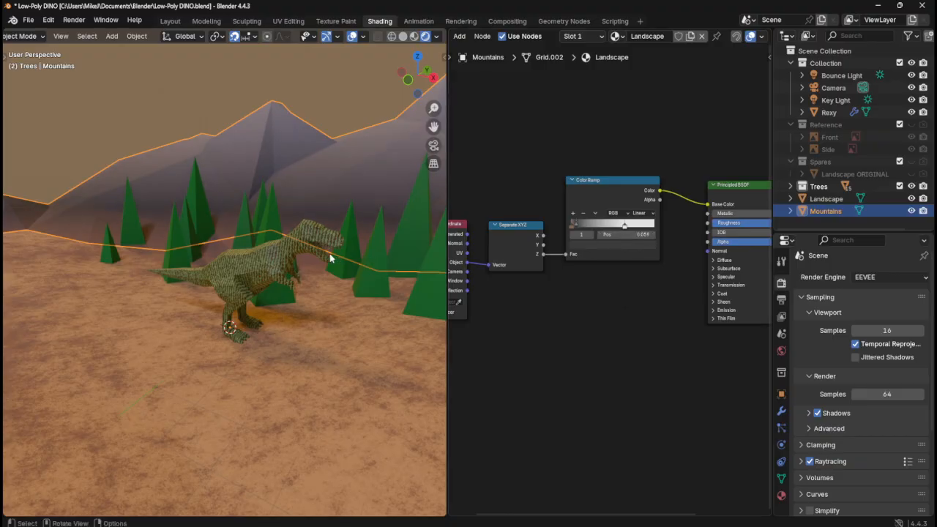
{"action": "mouse_move", "coordinate": [332, 258]}
{"action": "middle_mouse_down"}
{"action": "mouse_move", "coordinate": [426, 252]}
{"action": "mouse_move", "coordinate": [314, 250]}
{"action": "mouse_move", "coordinate": [302, 239]}
{"action": "mouse_move", "coordinate": [330, 249]}
{"action": "middle_mouse_up"}
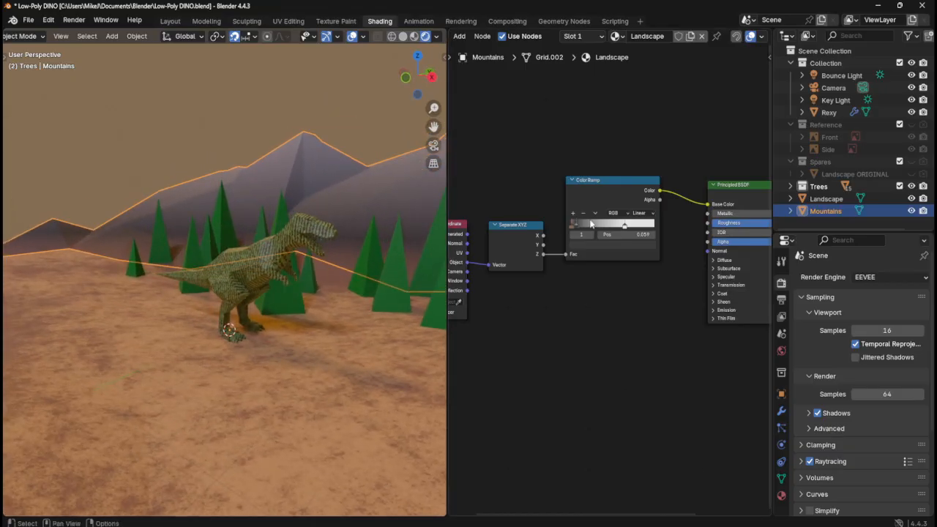
{"action": "left_click_drag", "start_coordinate": [628, 234], "coordinate": [612, 234]}
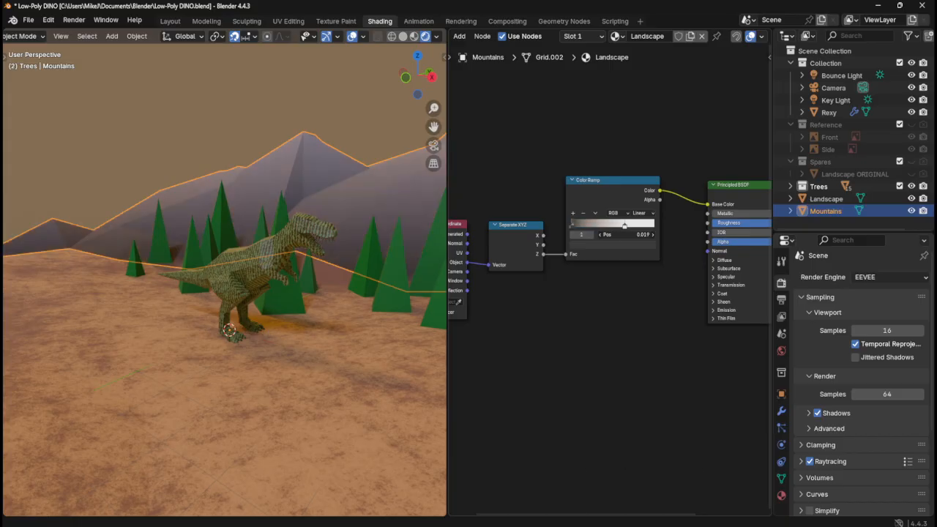
{"action": "left_click", "coordinate": [228, 126]}
{"action": "middle_click_drag", "start_coordinate": [227, 126], "coordinate": [259, 159]}
{"action": "middle_click_drag", "start_coordinate": [202, 131], "coordinate": [264, 118]}
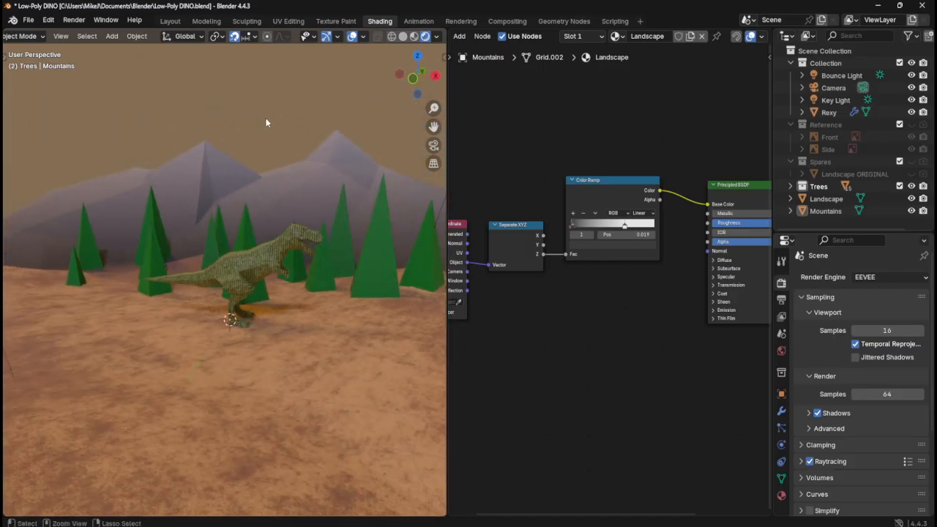
{"action": "key", "text": "ctrl+s"}
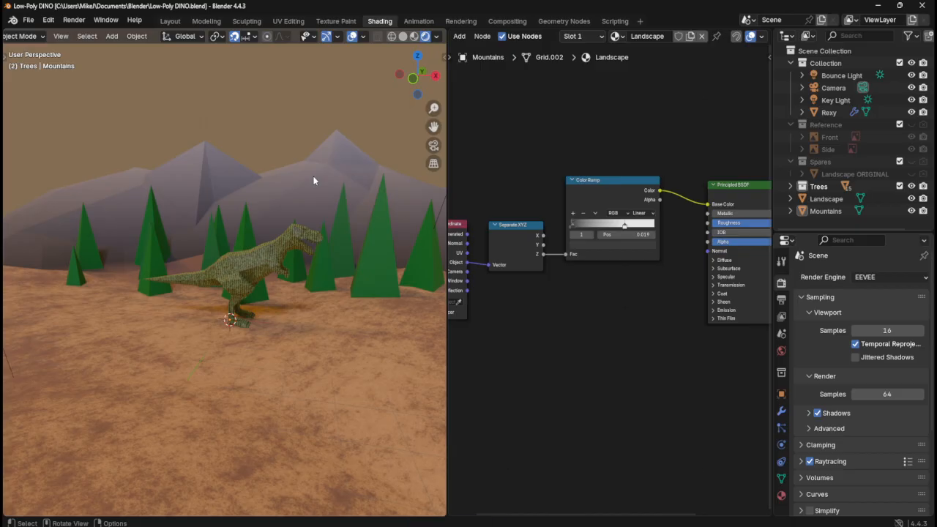
- Move the near-white stop of the mountains' Color Ramp to position 0.538 and save the file
{"action": "scroll", "coordinate": [318, 192], "scroll_direction": "up", "scroll_amount": 2}
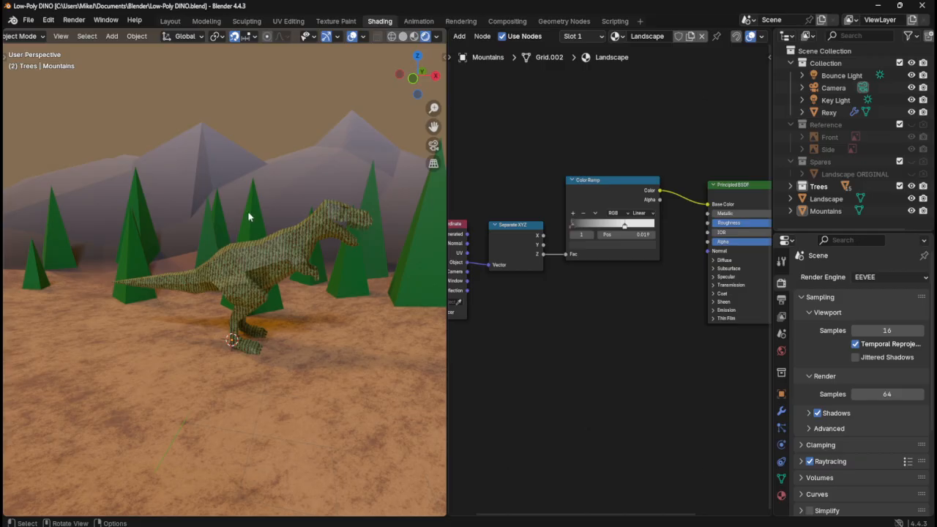
{"action": "middle_click_drag", "start_coordinate": [373, 188], "coordinate": [335, 193]}
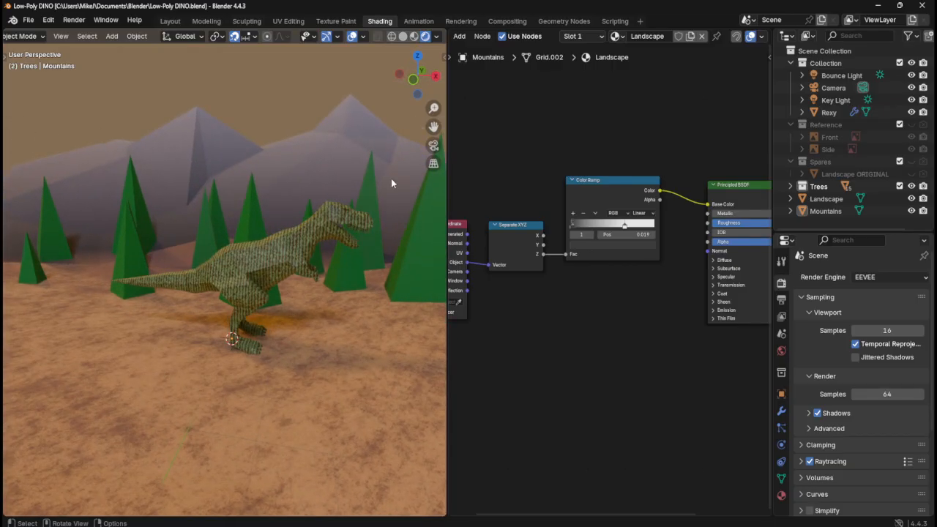
{"action": "middle_click_drag", "start_coordinate": [350, 192], "coordinate": [284, 165]}
{"action": "left_click", "coordinate": [223, 159]}
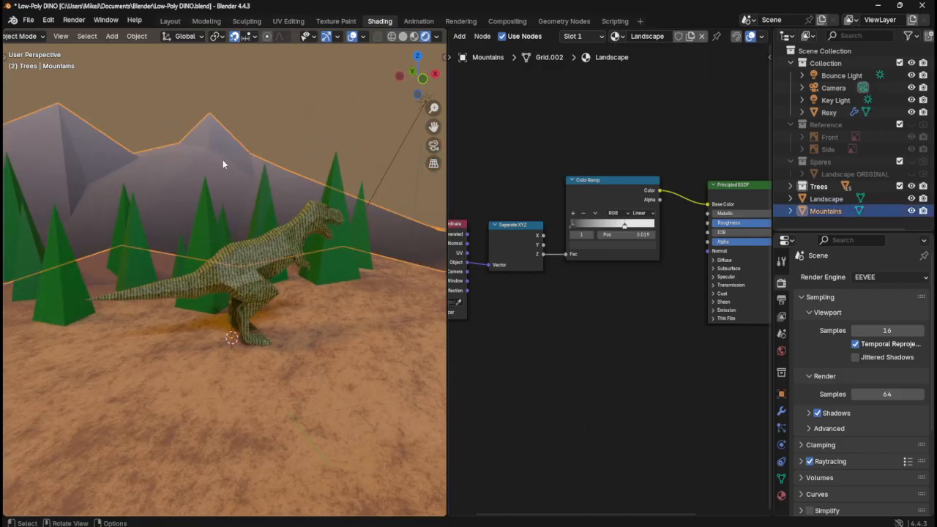
{"action": "mouse_move", "coordinate": [625, 228]}
{"action": "left_mouse_down"}
{"action": "mouse_move", "coordinate": [648, 225]}
{"action": "mouse_move", "coordinate": [607, 225]}
{"action": "mouse_move", "coordinate": [615, 226]}
{"action": "left_mouse_up"}
{"action": "mouse_move", "coordinate": [315, 195]}
{"action": "middle_mouse_down"}
{"action": "mouse_move", "coordinate": [218, 187]}
{"action": "mouse_move", "coordinate": [317, 202]}
{"action": "mouse_move", "coordinate": [310, 209]}
{"action": "middle_mouse_up"}
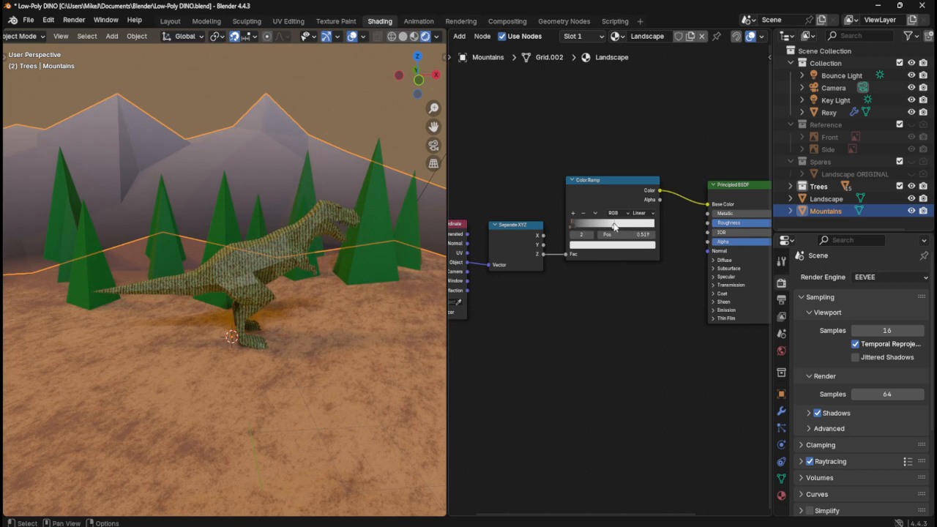
{"action": "mouse_move", "coordinate": [615, 226]}
{"action": "left_mouse_down"}
{"action": "mouse_move", "coordinate": [631, 228]}
{"action": "mouse_move", "coordinate": [615, 231]}
{"action": "left_mouse_up"}
{"action": "middle_click_drag", "start_coordinate": [322, 194], "coordinate": [304, 184]}
{"action": "left_click", "coordinate": [235, 127]}
{"action": "middle_click_drag", "start_coordinate": [235, 126], "coordinate": [280, 128]}
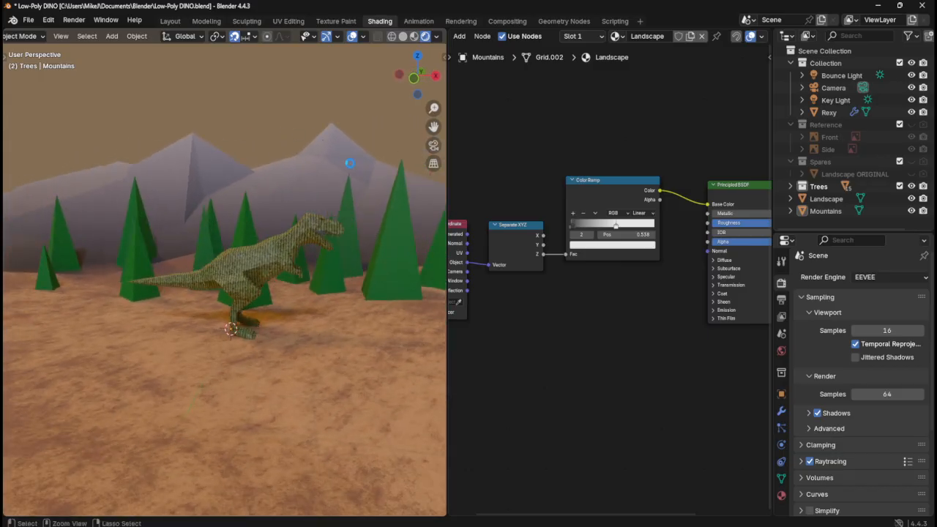
{"action": "key", "text": "ctrl+s"}
- Open the mountains mesh in Edit Mode in the Layout workspace and select all of its faces
{"action": "left_click", "coordinate": [337, 167]}
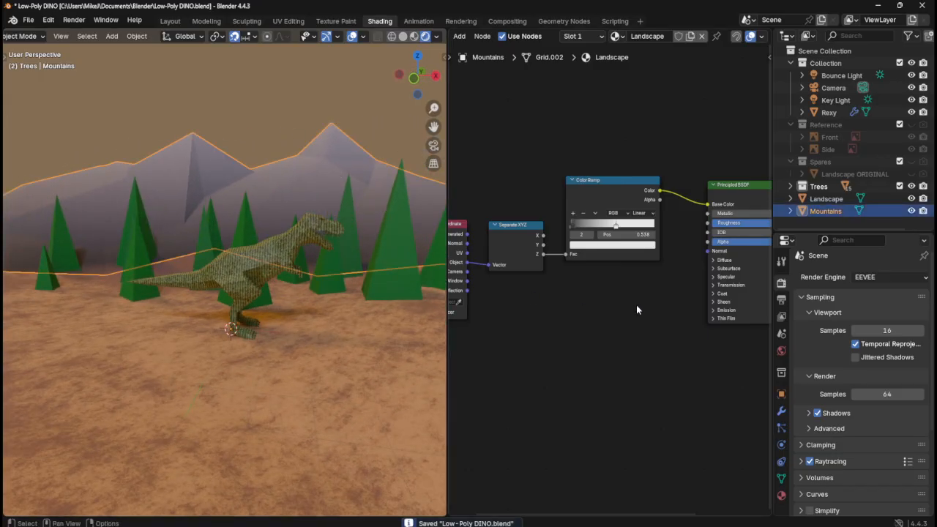
{"action": "left_click", "coordinate": [784, 412]}
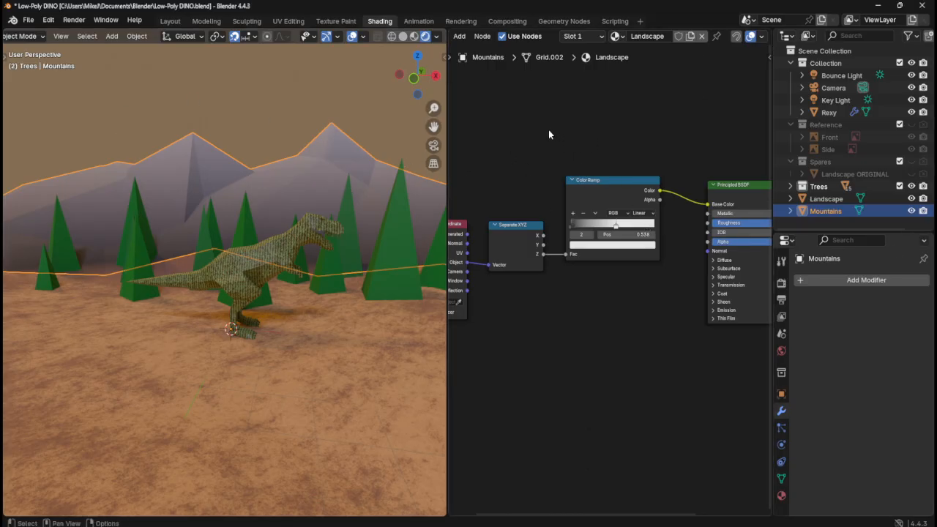
{"action": "key", "text": "ctrl+s"}
{"action": "left_click", "coordinate": [176, 23]}
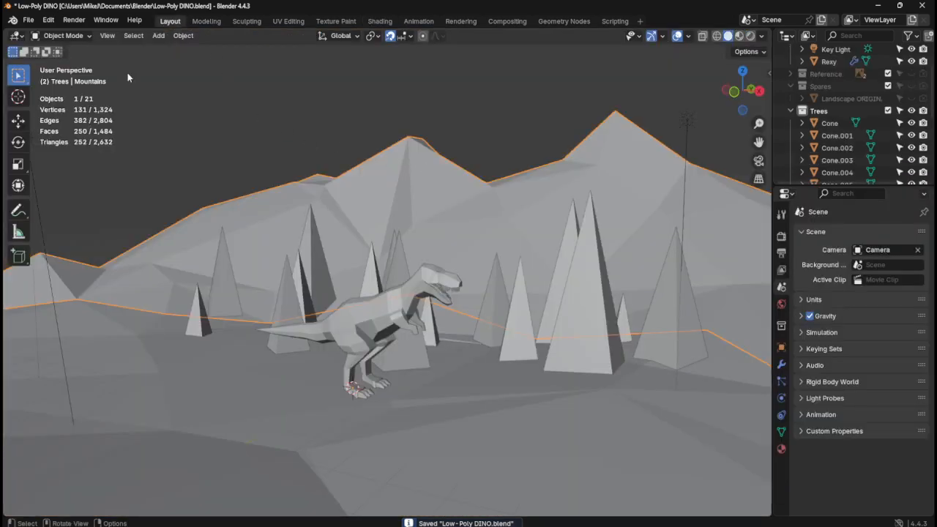
{"action": "key", "text": "Tab"}
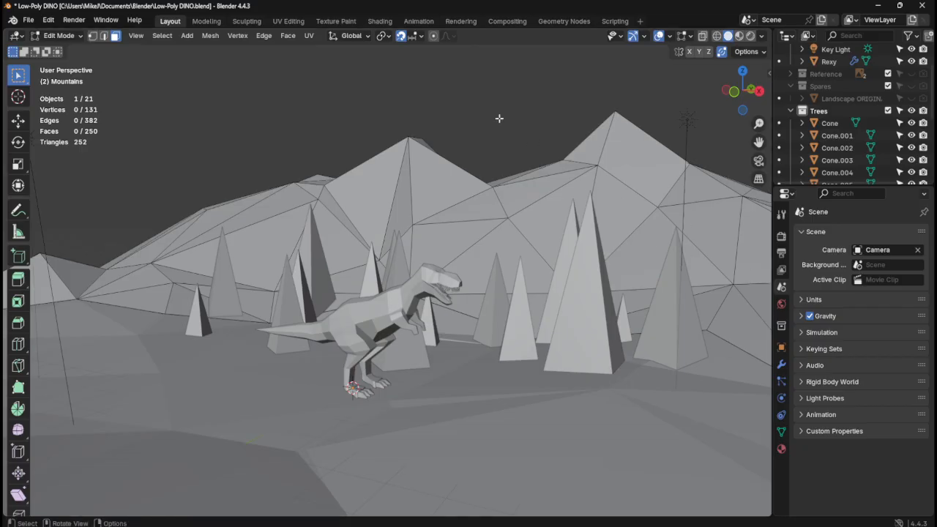
{"action": "key", "text": "a"}
{"action": "scroll", "coordinate": [540, 299], "scroll_direction": "down", "scroll_amount": 5}
{"action": "scroll", "coordinate": [540, 300], "scroll_direction": "up", "scroll_amount": 2}
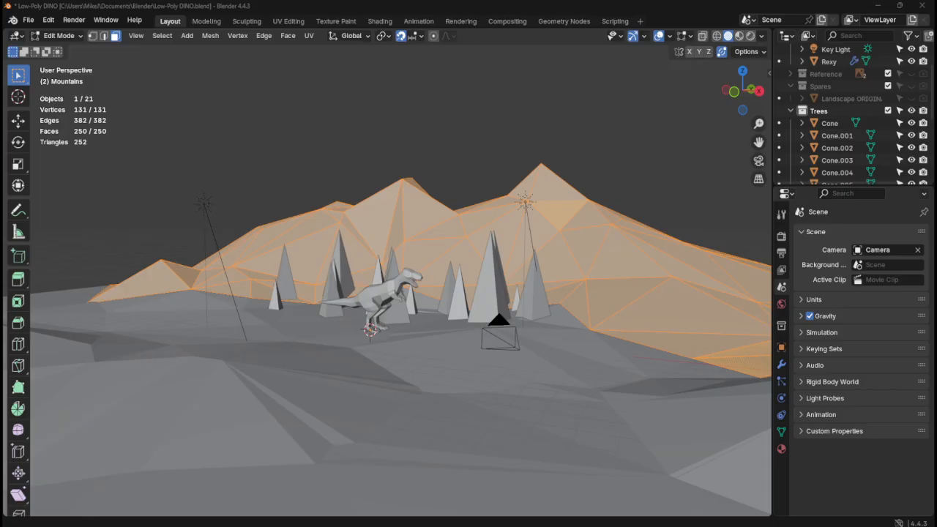
- Subdivide all faces of the mountains mesh twice with one cut each and save the file
{"action": "middle_click_drag", "start_coordinate": [481, 122], "coordinate": [550, 206]}
{"action": "key", "text": "ctrl+s"}
{"action": "key", "text": "ctrl+f"}
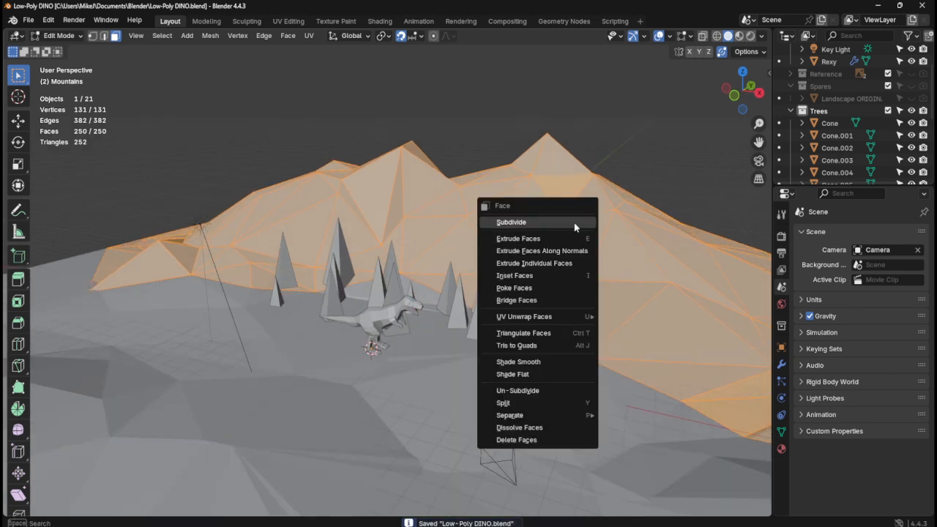
{"action": "left_click", "coordinate": [574, 222]}
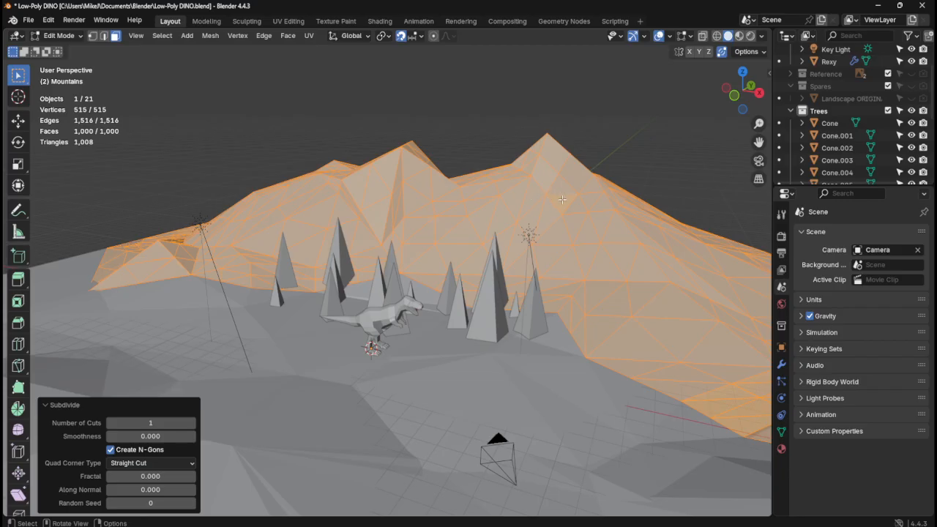
{"action": "key", "text": "ctrl+f"}
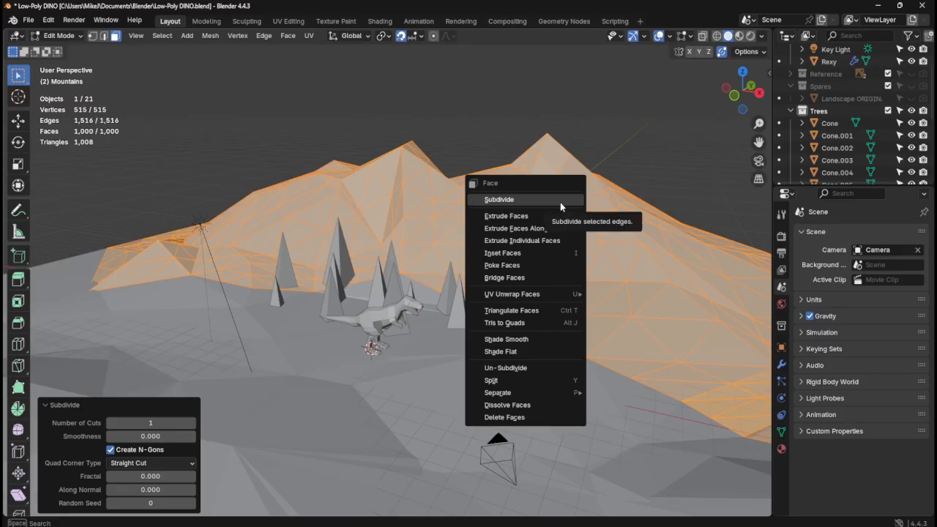
{"action": "left_click", "coordinate": [560, 202]}
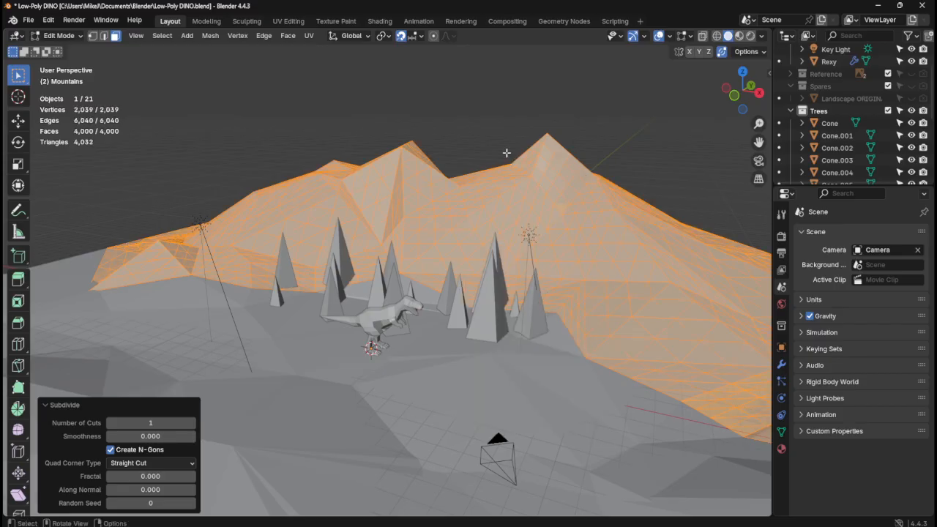
{"action": "key", "text": "ctrl+s"}
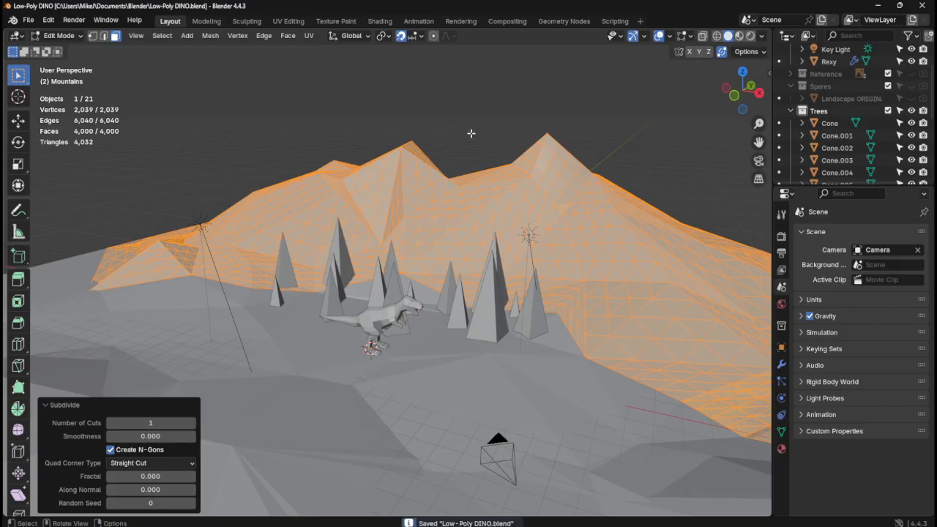
- Choose the Draw brush for the mountains in the Sculpting workspace, with radius 134 px and strength 0.339
{"action": "left_click", "coordinate": [252, 22]}
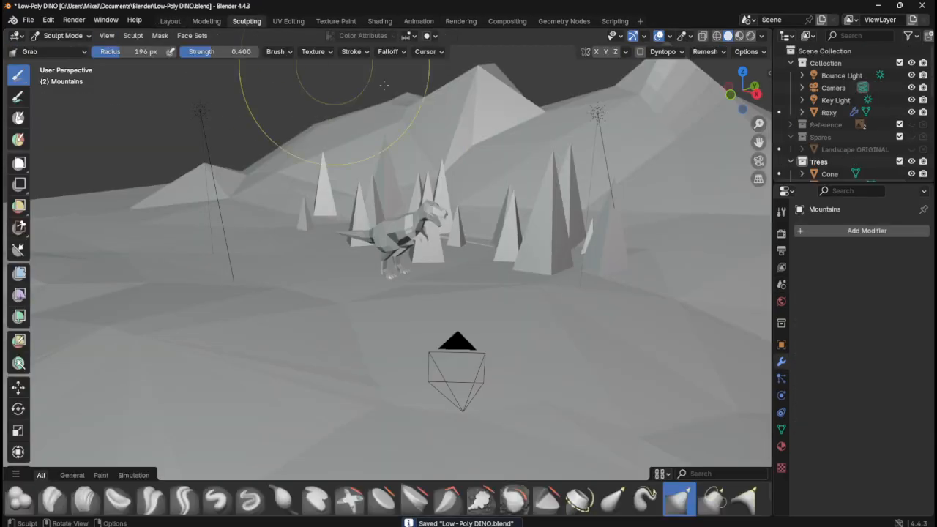
{"action": "scroll", "coordinate": [438, 207], "scroll_direction": "down", "scroll_amount": 3}
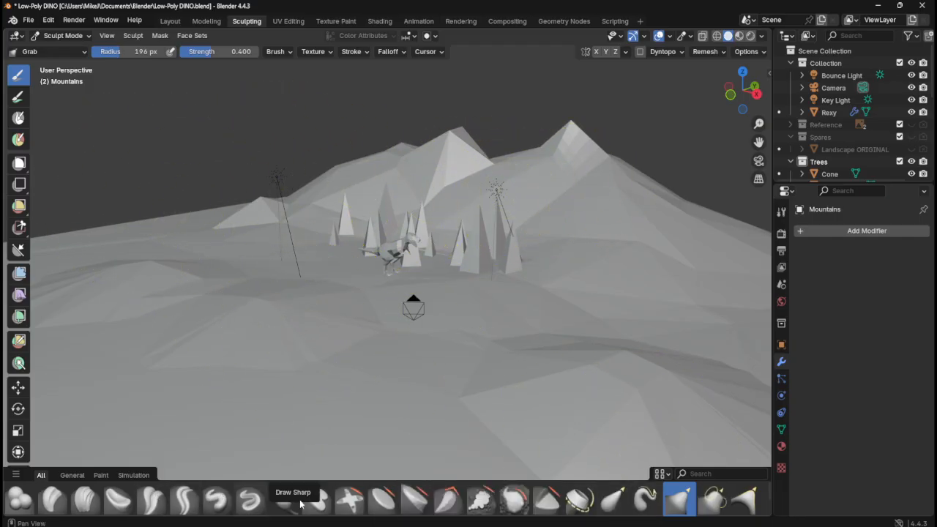
{"action": "left_click", "coordinate": [217, 500]}
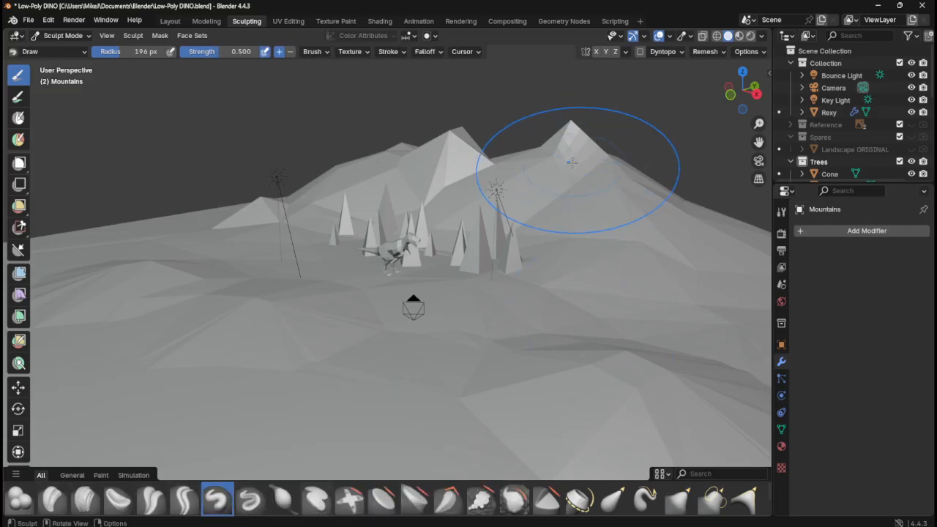
{"action": "mouse_move", "coordinate": [580, 169]}
{"action": "middle_mouse_down"}
{"action": "mouse_move", "coordinate": [521, 139]}
{"action": "mouse_move", "coordinate": [573, 163]}
{"action": "middle_mouse_up"}
{"action": "right_click", "coordinate": [505, 185]}
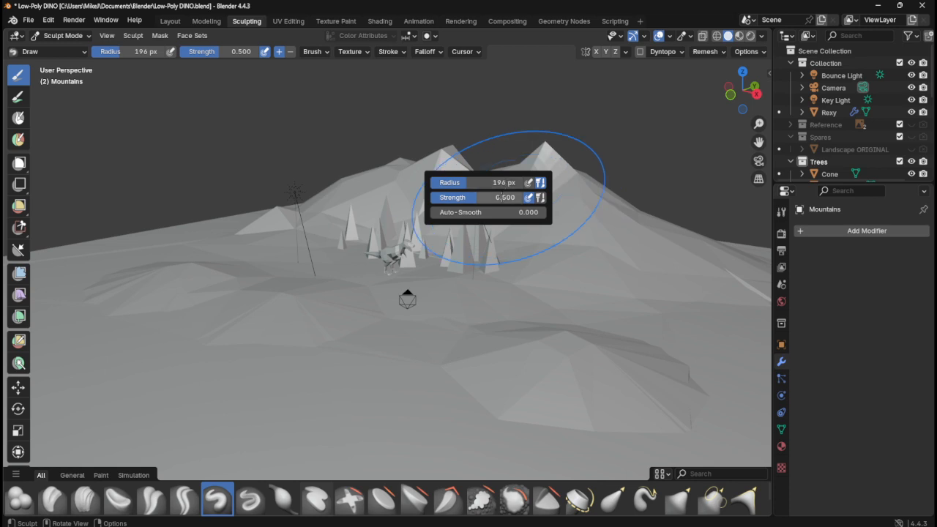
{"action": "mouse_move", "coordinate": [542, 190]}
{"action": "left_mouse_down"}
{"action": "mouse_move", "coordinate": [496, 181]}
{"action": "mouse_move", "coordinate": [526, 175]}
{"action": "mouse_move", "coordinate": [593, 219]}
{"action": "mouse_move", "coordinate": [454, 168]}
{"action": "mouse_move", "coordinate": [351, 182]}
{"action": "mouse_move", "coordinate": [417, 167]}
{"action": "mouse_move", "coordinate": [505, 167]}
{"action": "mouse_move", "coordinate": [554, 209]}
{"action": "left_mouse_up"}
{"action": "key", "text": "ctrl+z"}
{"action": "right_click", "coordinate": [520, 204]}
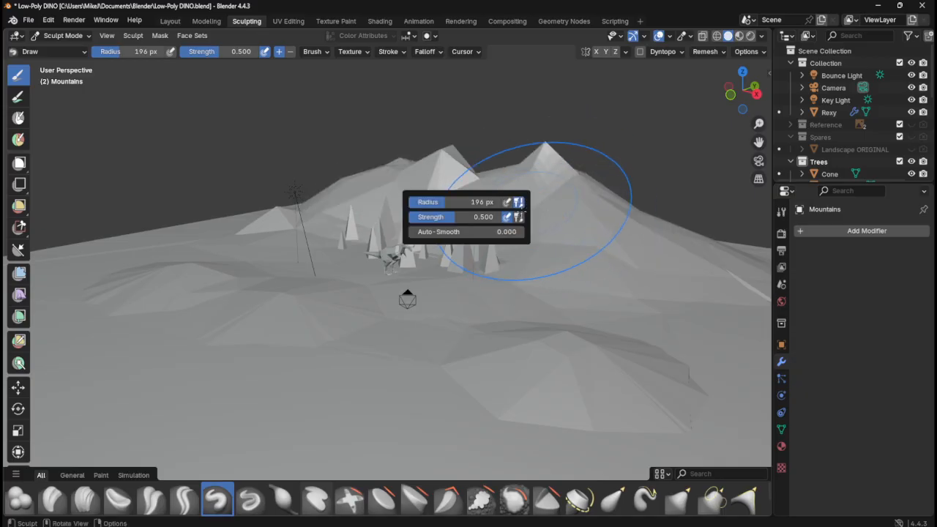
{"action": "mouse_move", "coordinate": [468, 202]}
{"action": "left_mouse_down"}
{"action": "mouse_move", "coordinate": [436, 202]}
{"action": "mouse_move", "coordinate": [475, 217]}
{"action": "left_mouse_up"}
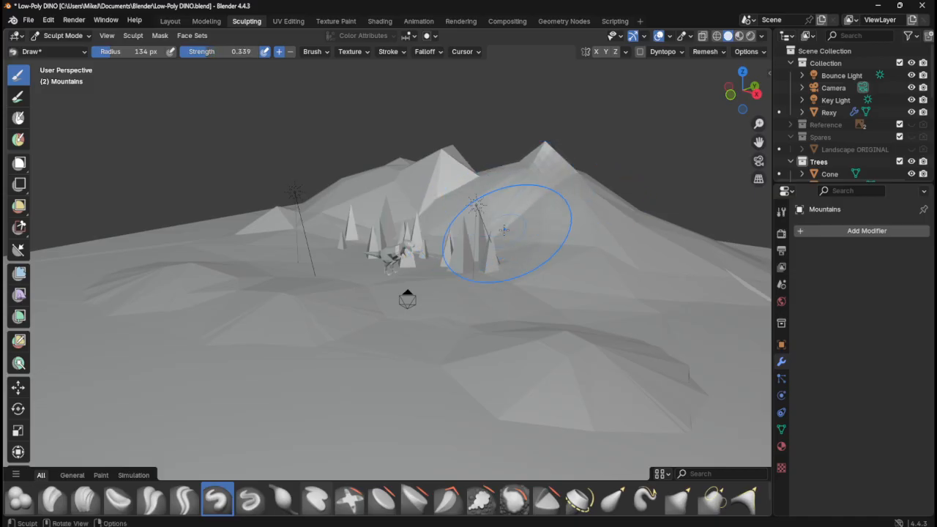
{"action": "middle_click_drag", "start_coordinate": [513, 230], "coordinate": [360, 297]}
{"action": "scroll", "coordinate": [359, 296], "scroll_direction": "down", "scroll_amount": 4}
{"action": "scroll", "coordinate": [435, 264], "scroll_direction": "up", "scroll_amount": 5}
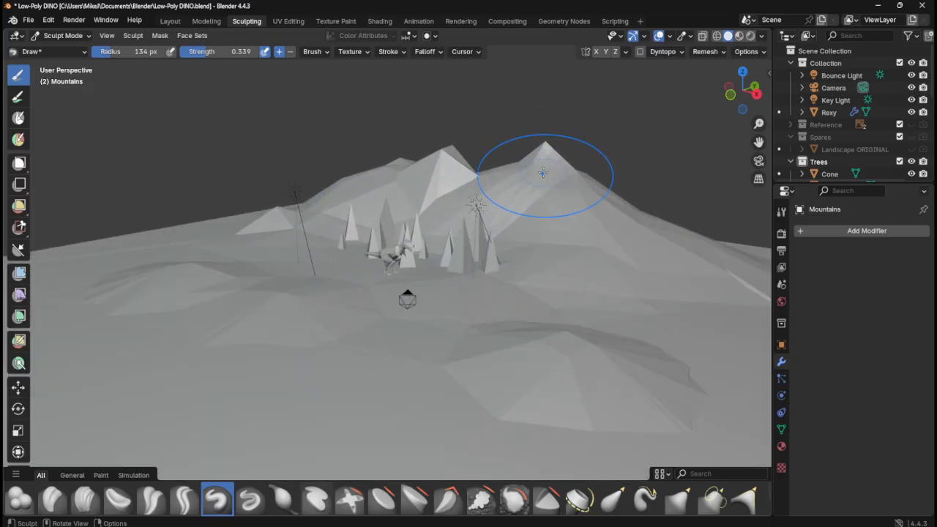
- Raise the rear mountain range in top view with long Draw brush strokes along its curved ridge
{"action": "mouse_move", "coordinate": [577, 159]}
{"action": "middle_mouse_down", "text": "shift"}
{"action": "mouse_move", "coordinate": [402, 319]}
{"action": "mouse_move", "coordinate": [414, 314]}
{"action": "middle_mouse_up", "text": "shift"}
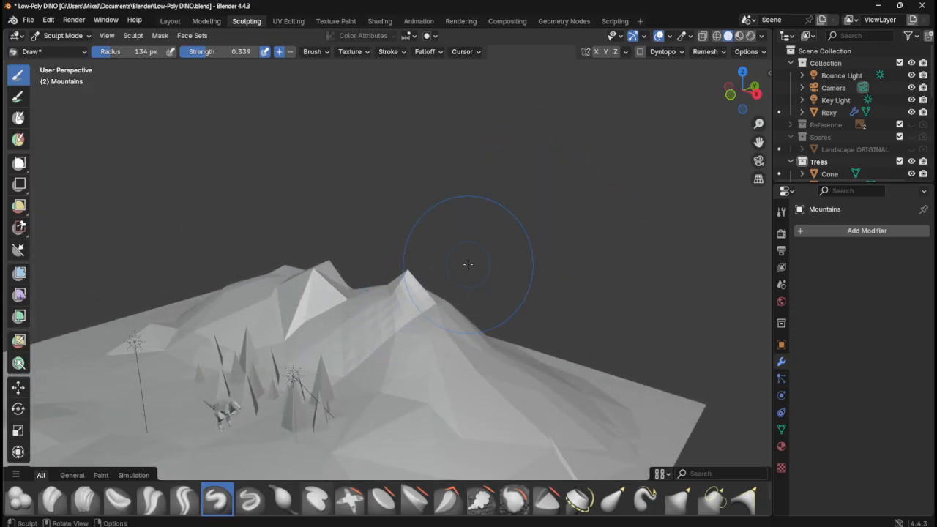
{"action": "middle_click_drag", "start_coordinate": [467, 264], "coordinate": [481, 271]}
{"action": "key", "text": "KP_7"}
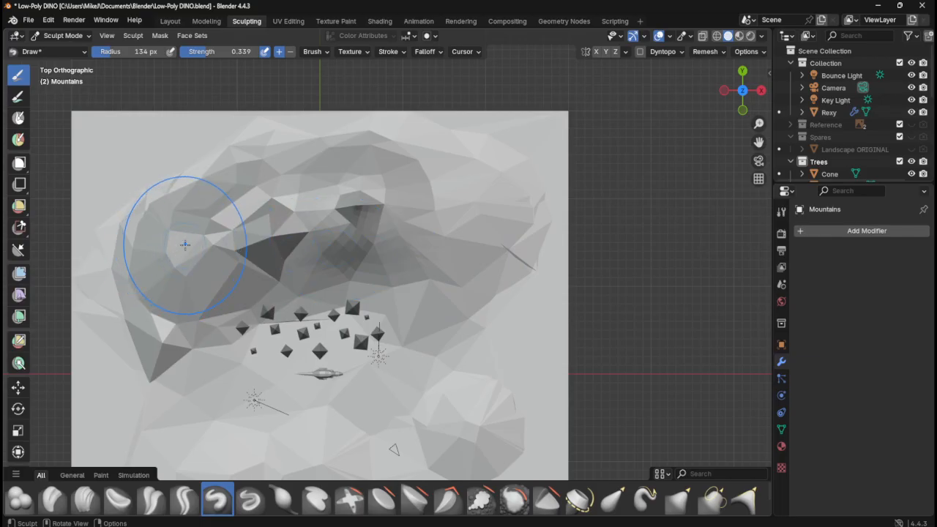
{"action": "middle_click_drag", "start_coordinate": [182, 245], "coordinate": [193, 228]}
{"action": "mouse_move", "coordinate": [162, 232]}
{"action": "left_mouse_down"}
{"action": "mouse_move", "coordinate": [292, 176]}
{"action": "mouse_move", "coordinate": [359, 179]}
{"action": "mouse_move", "coordinate": [454, 242]}
{"action": "mouse_move", "coordinate": [410, 220]}
{"action": "mouse_move", "coordinate": [469, 176]}
{"action": "mouse_move", "coordinate": [342, 146]}
{"action": "mouse_move", "coordinate": [305, 166]}
{"action": "left_mouse_up"}
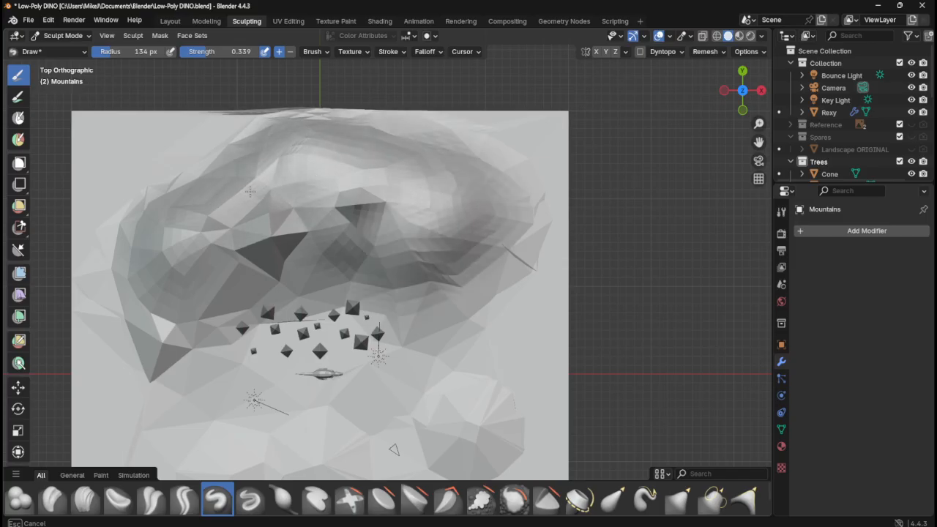
{"action": "left_click_drag", "start_coordinate": [250, 192], "coordinate": [293, 168]}
- Build up the mountain left of the pointed peak and the ridge crest with further Draw brush strokes
{"action": "mouse_move", "coordinate": [456, 209]}
{"action": "middle_mouse_down"}
{"action": "mouse_move", "coordinate": [416, 105]}
{"action": "mouse_move", "coordinate": [475, 148]}
{"action": "middle_mouse_up"}
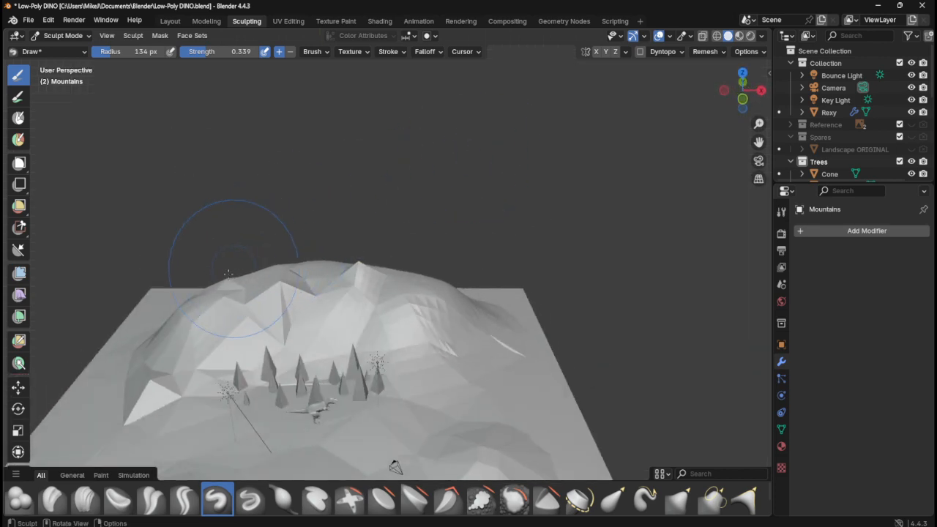
{"action": "mouse_move", "coordinate": [228, 274]}
{"action": "left_mouse_down"}
{"action": "mouse_move", "coordinate": [179, 323]}
{"action": "mouse_move", "coordinate": [209, 313]}
{"action": "left_mouse_up"}
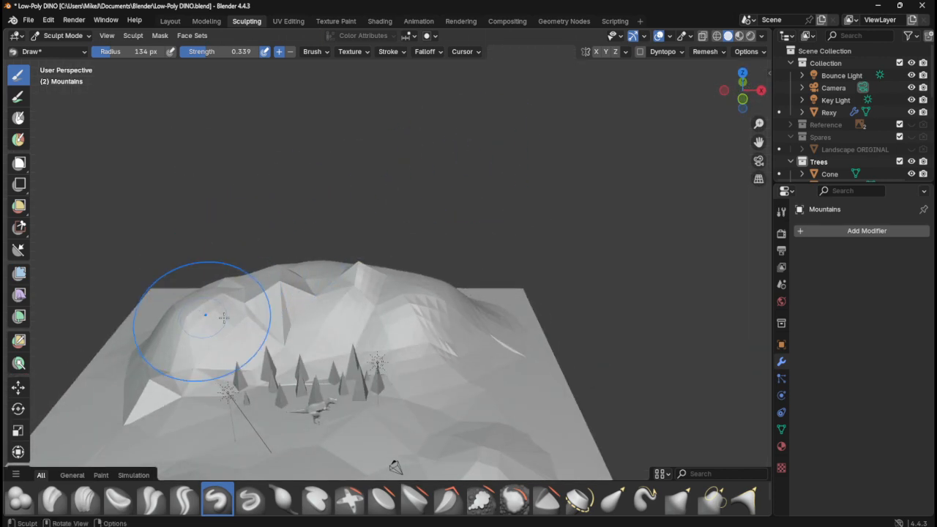
{"action": "middle_click_drag", "start_coordinate": [209, 313], "coordinate": [309, 264]}
{"action": "mouse_move", "coordinate": [309, 265]}
{"action": "left_mouse_down"}
{"action": "mouse_move", "coordinate": [247, 247]}
{"action": "mouse_move", "coordinate": [325, 247]}
{"action": "left_mouse_up"}
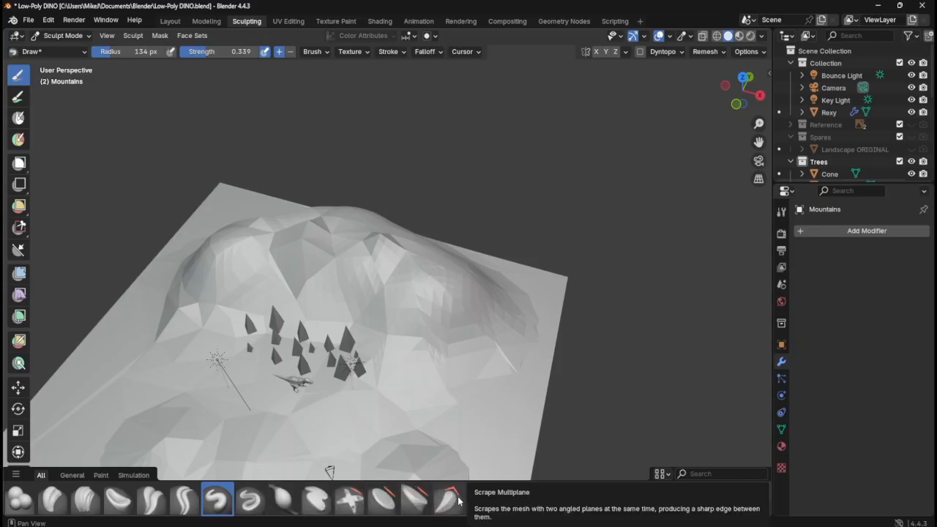
- Flatten the front face of the left-hand mountain with the Plateau brush at strength 0.600
{"action": "left_click", "coordinate": [415, 500]}
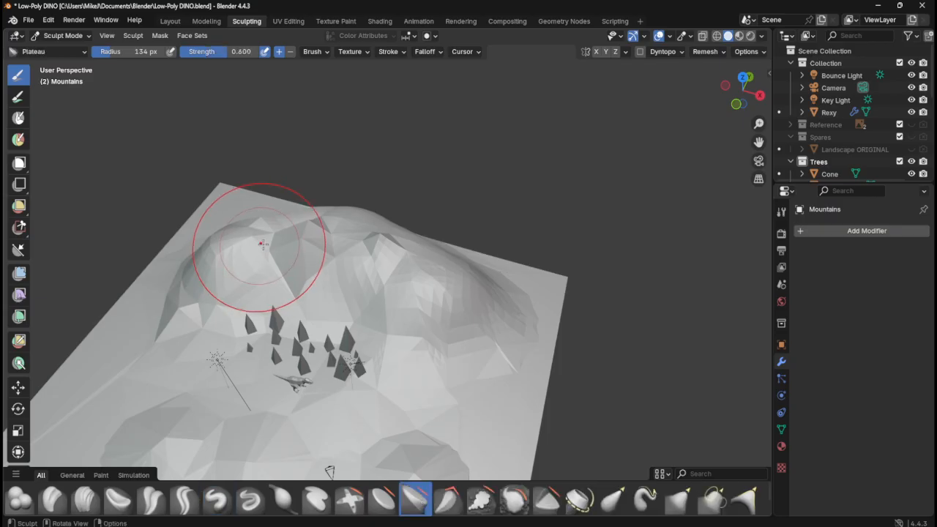
{"action": "left_click_drag", "start_coordinate": [251, 229], "coordinate": [258, 242]}
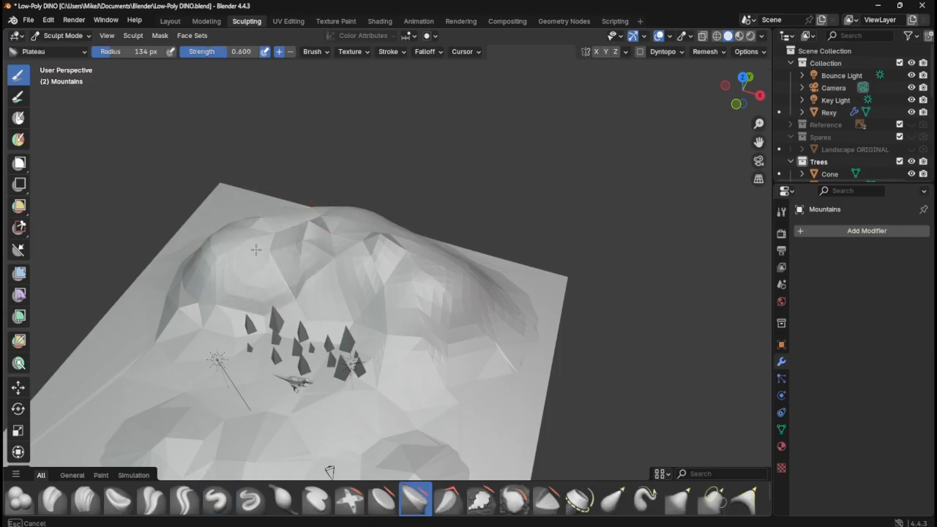
{"action": "left_click_drag", "start_coordinate": [268, 244], "coordinate": [264, 252]}
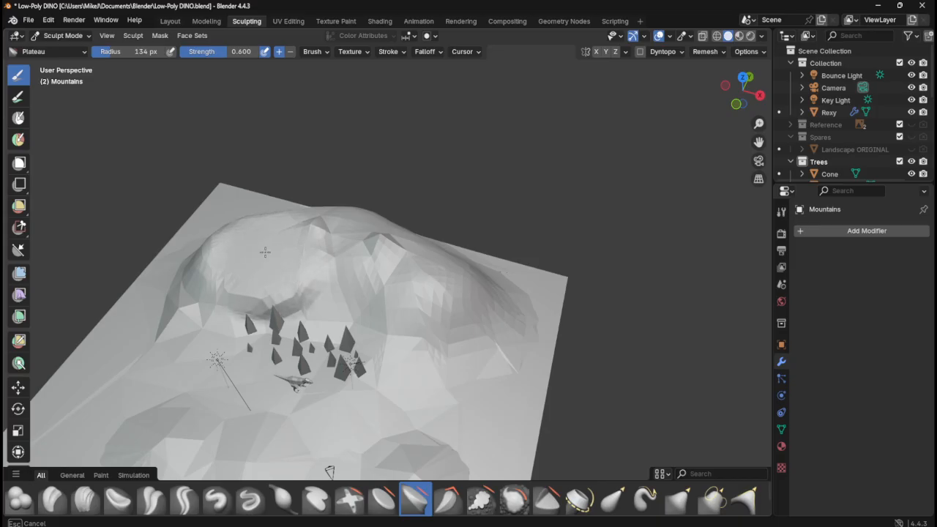
{"action": "middle_click_drag", "start_coordinate": [264, 252], "coordinate": [323, 256]}
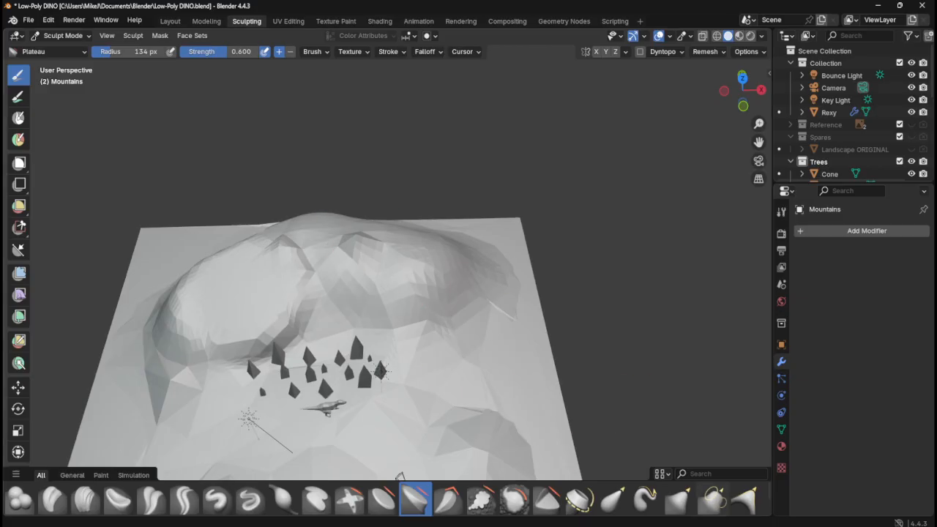
- Sculpt the left-hand mountain with the Inflate/Deflate brush at strength 0.500 and the Fill/Deepen brush at strength 0.700
{"action": "scroll", "coordinate": [691, 501], "scroll_direction": "down", "scroll_amount": 3}
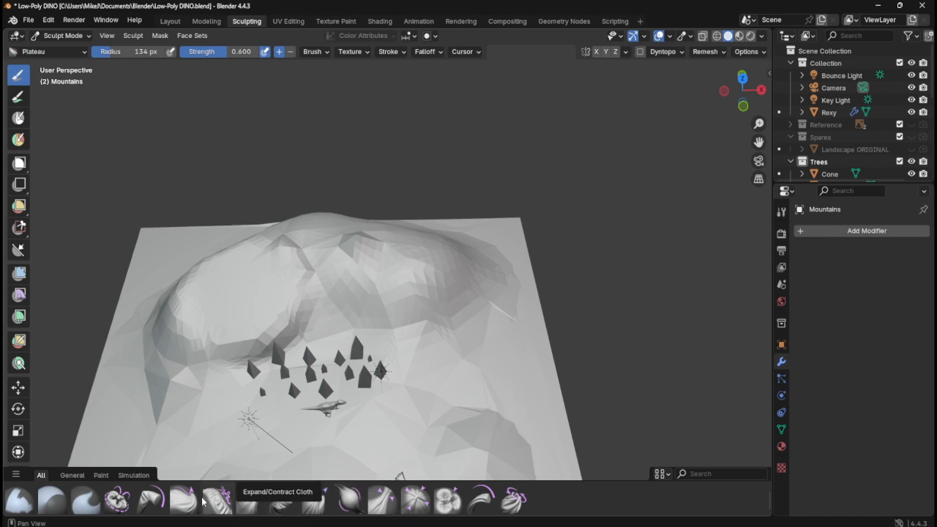
{"action": "scroll", "coordinate": [213, 501], "scroll_direction": "down", "scroll_amount": 2}
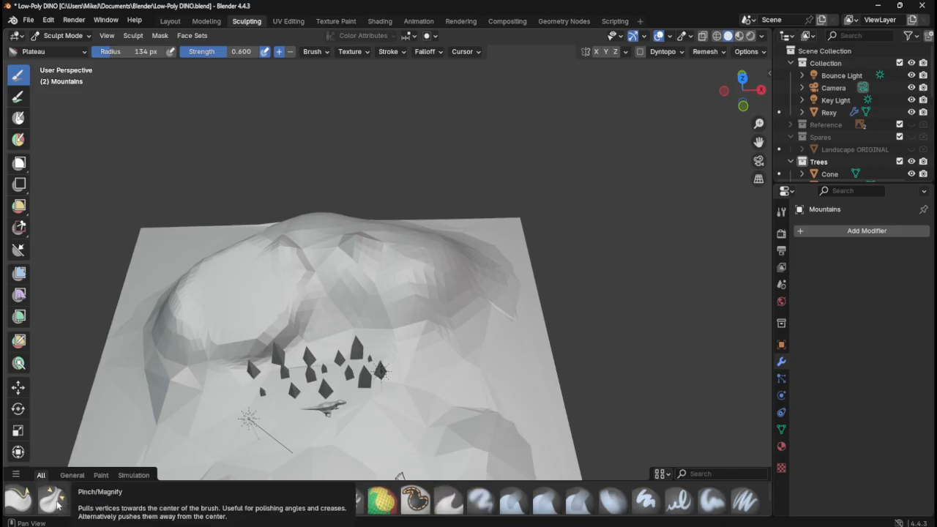
{"action": "scroll", "coordinate": [58, 503], "scroll_direction": "up", "scroll_amount": 1}
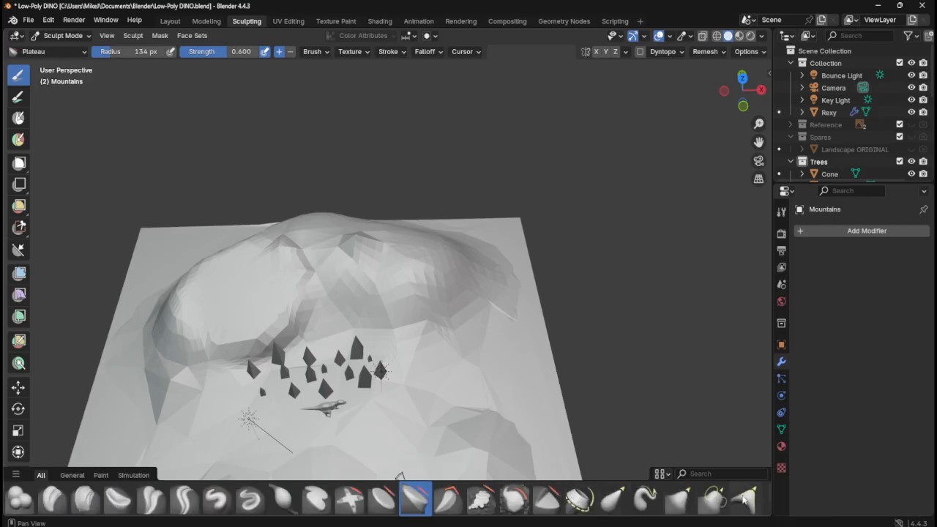
{"action": "left_click", "coordinate": [283, 501]}
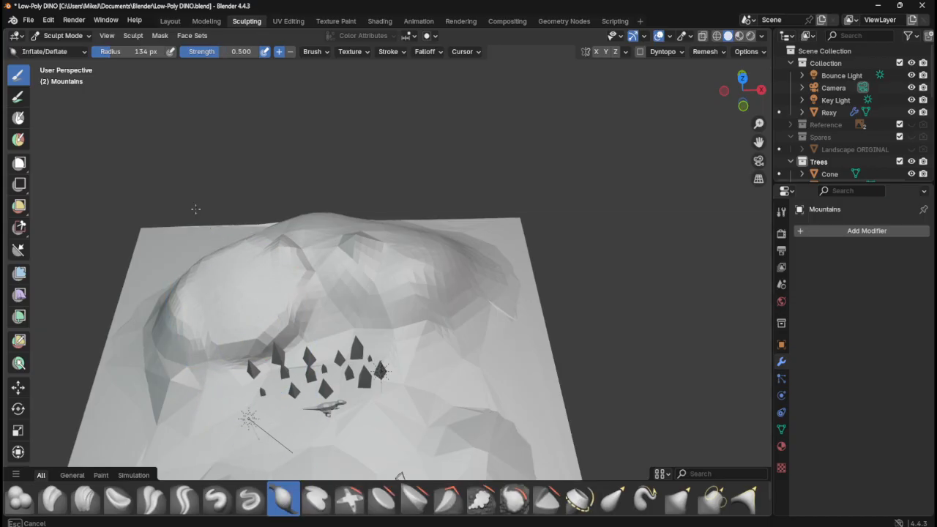
{"action": "mouse_move", "coordinate": [282, 307]}
{"action": "left_mouse_down"}
{"action": "mouse_move", "coordinate": [194, 307]}
{"action": "mouse_move", "coordinate": [224, 324]}
{"action": "mouse_move", "coordinate": [255, 291]}
{"action": "mouse_move", "coordinate": [256, 242]}
{"action": "left_mouse_up"}
{"action": "middle_click_drag", "start_coordinate": [256, 242], "coordinate": [357, 219]}
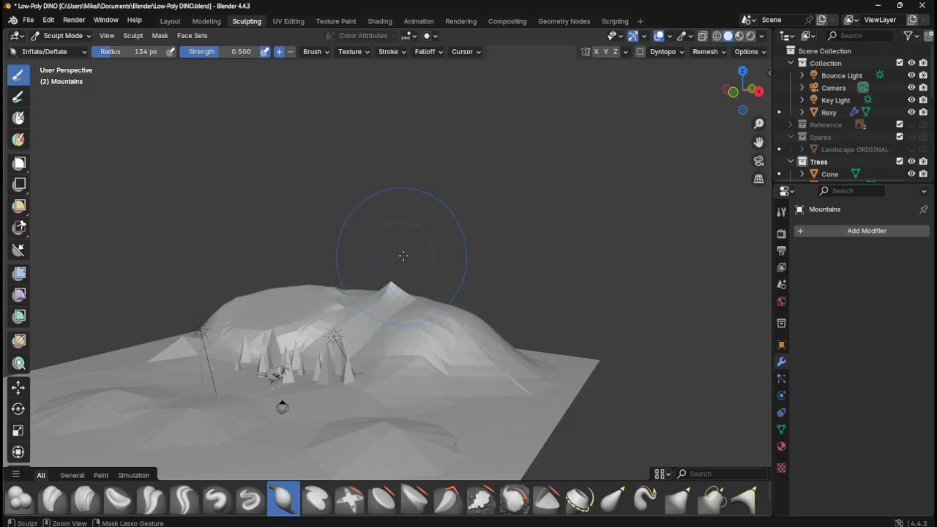
{"action": "left_click", "coordinate": [352, 500]}
{"action": "middle_click_drag", "start_coordinate": [251, 293], "coordinate": [251, 292]}
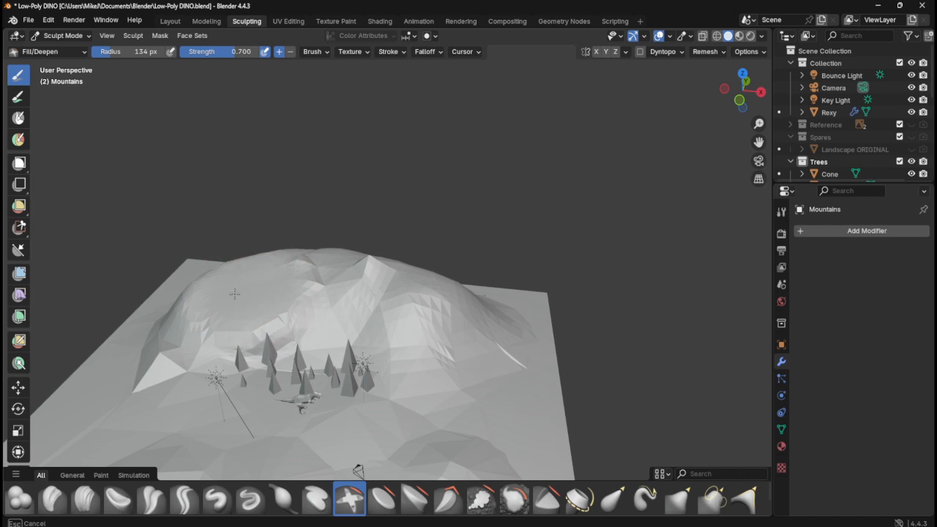
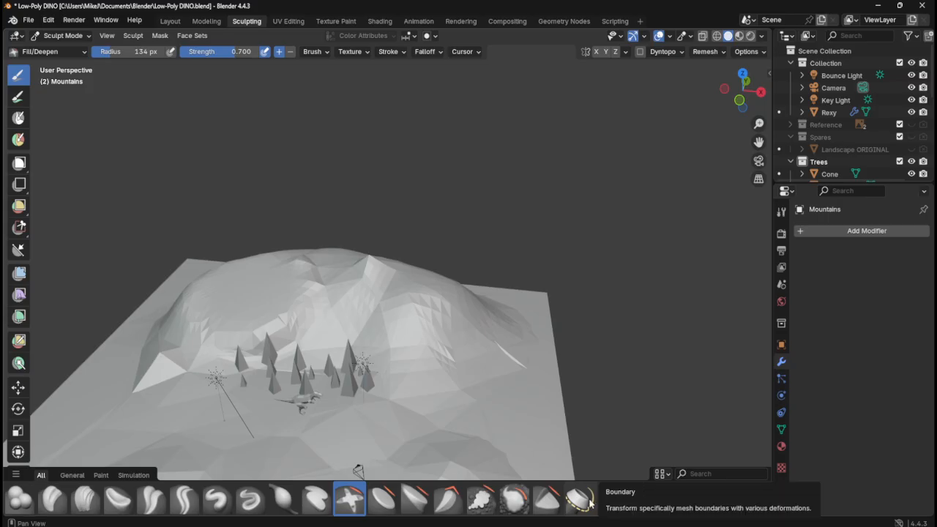
- Try the Pull brush on the left-hand mountain and set its radius to 74 px and Auto-Smooth to 0.067
{"action": "scroll", "coordinate": [590, 502], "scroll_direction": "down", "scroll_amount": 1}
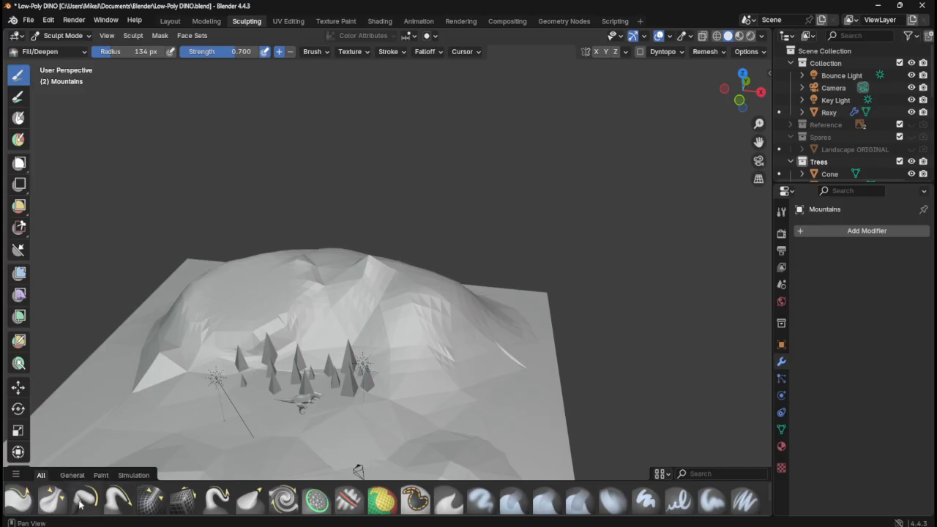
{"action": "left_click", "coordinate": [127, 498]}
{"action": "mouse_move", "coordinate": [220, 271]}
{"action": "left_mouse_down"}
{"action": "mouse_move", "coordinate": [241, 328]}
{"action": "mouse_move", "coordinate": [247, 296]}
{"action": "mouse_move", "coordinate": [255, 328]}
{"action": "mouse_move", "coordinate": [247, 335]}
{"action": "left_mouse_up"}
{"action": "right_click", "coordinate": [234, 293]}
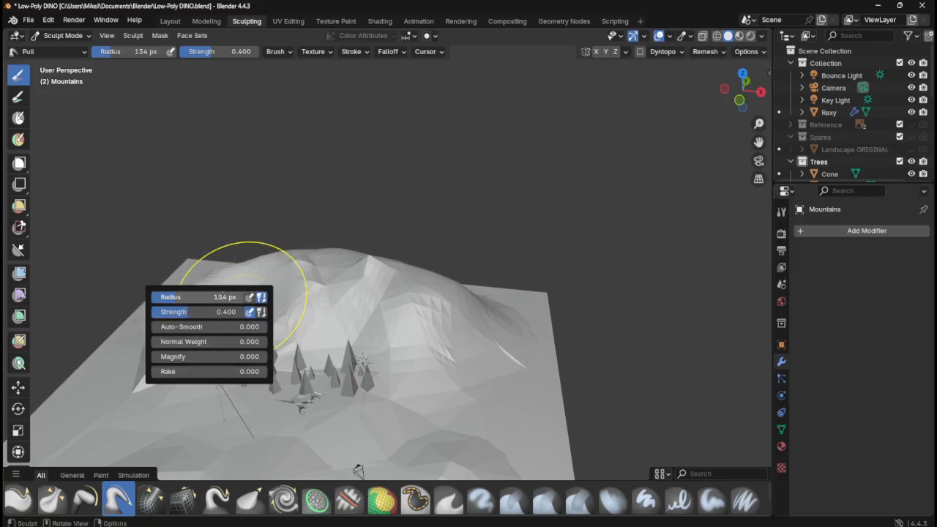
{"action": "left_click_drag", "start_coordinate": [222, 297], "coordinate": [186, 296]}
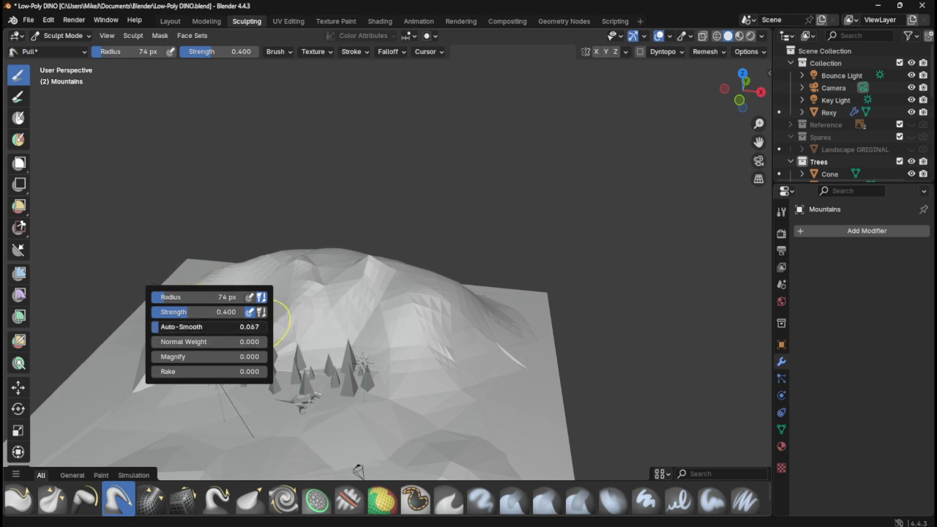
{"action": "left_click_drag", "start_coordinate": [186, 327], "coordinate": [192, 327]}
- Undo a Pull stroke, then blend the sharp peak into the ridge and reshape the crest with the Pull brush
{"action": "left_click_drag", "start_coordinate": [429, 285], "coordinate": [427, 350]}
{"action": "mouse_move", "coordinate": [271, 289]}
{"action": "middle_mouse_down"}
{"action": "mouse_move", "coordinate": [549, 377]}
{"action": "mouse_move", "coordinate": [387, 345]}
{"action": "middle_mouse_up"}
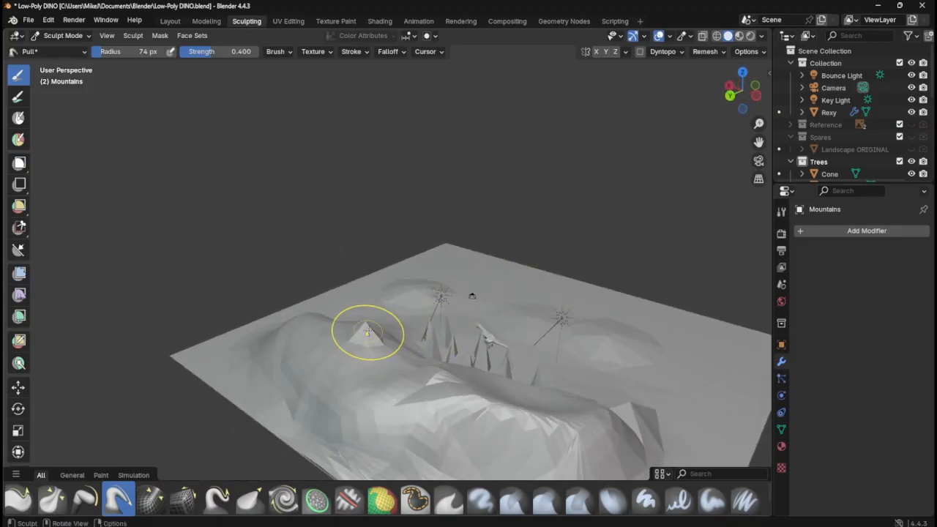
{"action": "key", "text": "ctrl+z"}
{"action": "left_click_drag", "start_coordinate": [370, 370], "coordinate": [376, 311]}
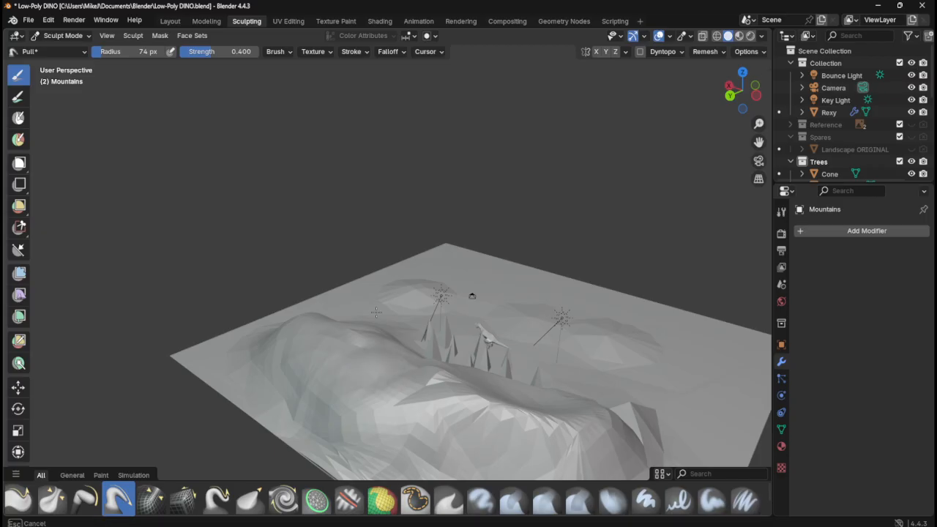
{"action": "middle_click_drag", "start_coordinate": [479, 407], "coordinate": [376, 382]}
{"action": "left_click_drag", "start_coordinate": [193, 327], "coordinate": [202, 330]}
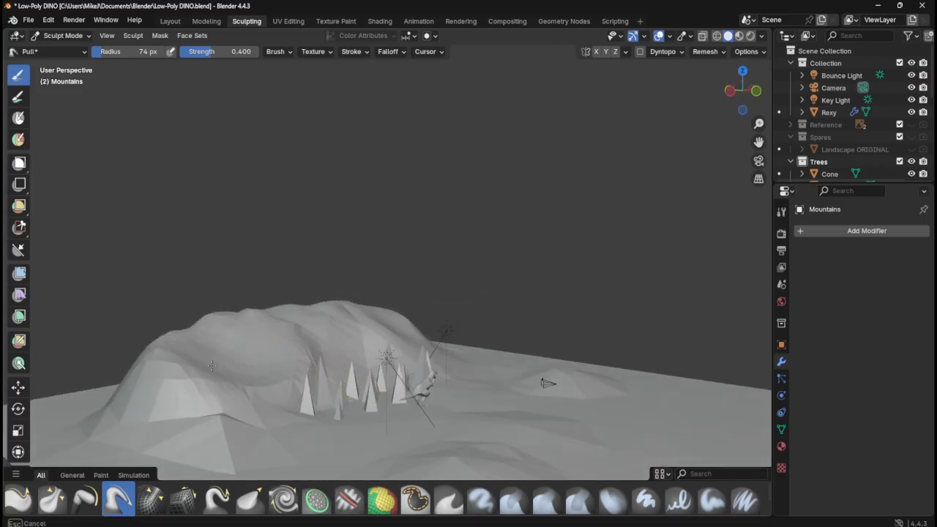
{"action": "middle_click_drag", "start_coordinate": [182, 330], "coordinate": [418, 366]}
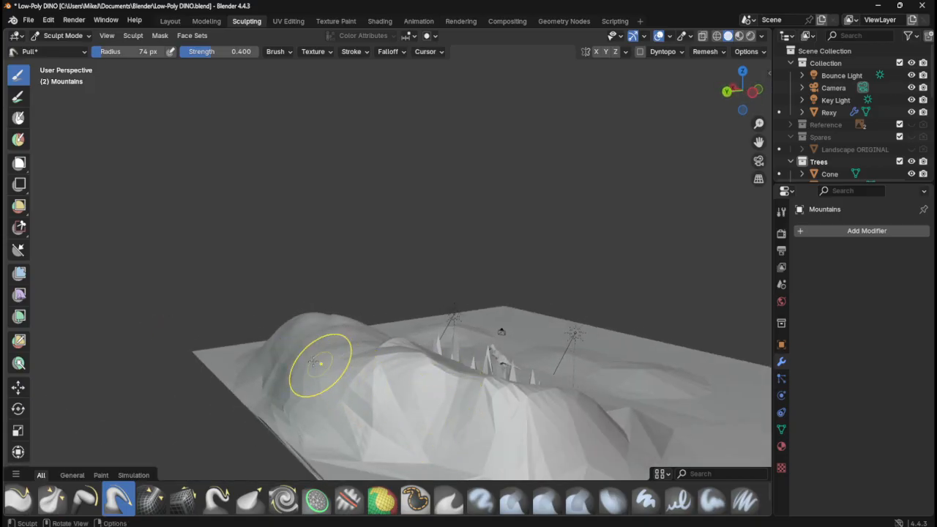
- Pull a dip into the ridge between the summits and reshape the right-hand mountain's front slope
{"action": "mouse_move", "coordinate": [314, 361]}
{"action": "middle_mouse_down"}
{"action": "mouse_move", "coordinate": [410, 381]}
{"action": "mouse_move", "coordinate": [275, 378]}
{"action": "mouse_move", "coordinate": [307, 352]}
{"action": "mouse_move", "coordinate": [244, 376]}
{"action": "mouse_move", "coordinate": [260, 428]}
{"action": "mouse_move", "coordinate": [376, 278]}
{"action": "middle_mouse_up"}
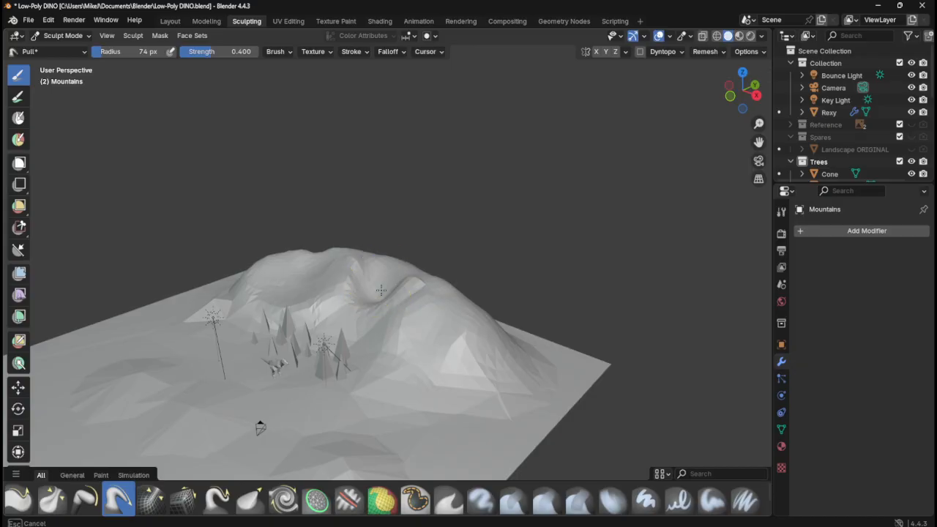
{"action": "mouse_move", "coordinate": [384, 280]}
{"action": "middle_mouse_down"}
{"action": "mouse_move", "coordinate": [410, 275]}
{"action": "mouse_move", "coordinate": [336, 287]}
{"action": "middle_mouse_up"}
{"action": "mouse_move", "coordinate": [465, 361]}
{"action": "left_mouse_down"}
{"action": "mouse_move", "coordinate": [485, 356]}
{"action": "mouse_move", "coordinate": [478, 354]}
{"action": "left_mouse_up"}
{"action": "mouse_move", "coordinate": [382, 341]}
{"action": "left_mouse_down"}
{"action": "mouse_move", "coordinate": [377, 350]}
{"action": "mouse_move", "coordinate": [410, 366]}
{"action": "mouse_move", "coordinate": [359, 347]}
{"action": "mouse_move", "coordinate": [372, 345]}
{"action": "mouse_move", "coordinate": [385, 361]}
{"action": "left_mouse_up"}
{"action": "mouse_move", "coordinate": [385, 361]}
{"action": "middle_mouse_down"}
{"action": "mouse_move", "coordinate": [565, 329]}
{"action": "mouse_move", "coordinate": [395, 368]}
{"action": "mouse_move", "coordinate": [521, 393]}
{"action": "middle_mouse_up"}
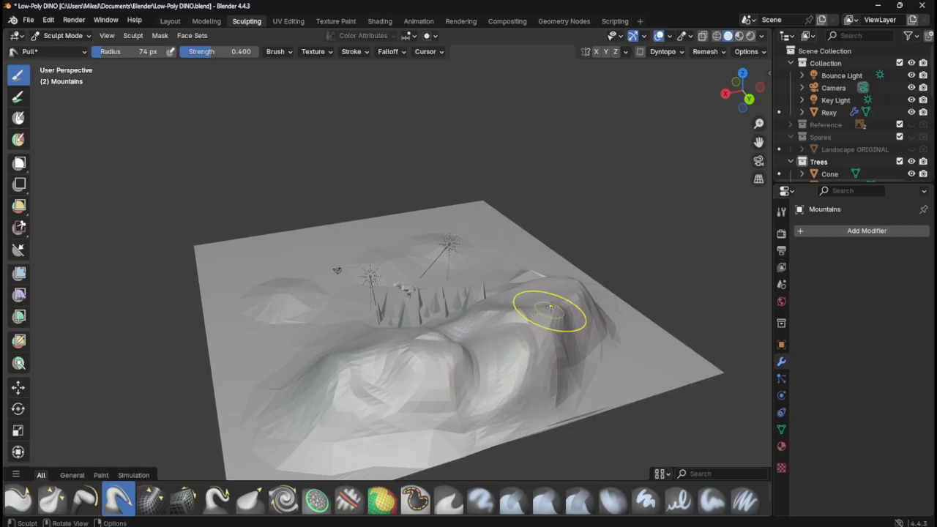
- Pull folds and gullies down the rear slopes of the mountain range with the Pull brush
{"action": "left_click_drag", "start_coordinate": [548, 303], "coordinate": [555, 358]}
{"action": "middle_click_drag", "start_coordinate": [608, 338], "coordinate": [512, 315]}
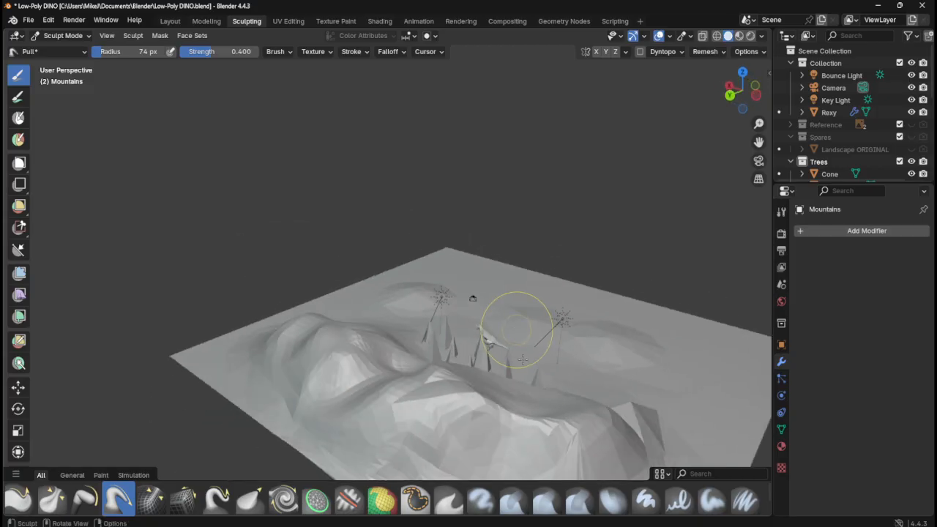
{"action": "mouse_move", "coordinate": [512, 315]}
{"action": "left_mouse_down"}
{"action": "mouse_move", "coordinate": [505, 417]}
{"action": "mouse_move", "coordinate": [517, 469]}
{"action": "left_mouse_up"}
{"action": "middle_click_drag", "start_coordinate": [516, 469], "coordinate": [554, 403]}
{"action": "mouse_move", "coordinate": [544, 360]}
{"action": "left_mouse_down"}
{"action": "mouse_move", "coordinate": [541, 420]}
{"action": "mouse_move", "coordinate": [523, 448]}
{"action": "left_mouse_up"}
{"action": "mouse_move", "coordinate": [358, 344]}
{"action": "middle_mouse_down"}
{"action": "mouse_move", "coordinate": [536, 340]}
{"action": "mouse_move", "coordinate": [454, 365]}
{"action": "mouse_move", "coordinate": [447, 351]}
{"action": "mouse_move", "coordinate": [489, 334]}
{"action": "mouse_move", "coordinate": [407, 311]}
{"action": "mouse_move", "coordinate": [424, 310]}
{"action": "mouse_move", "coordinate": [351, 346]}
{"action": "middle_mouse_up"}
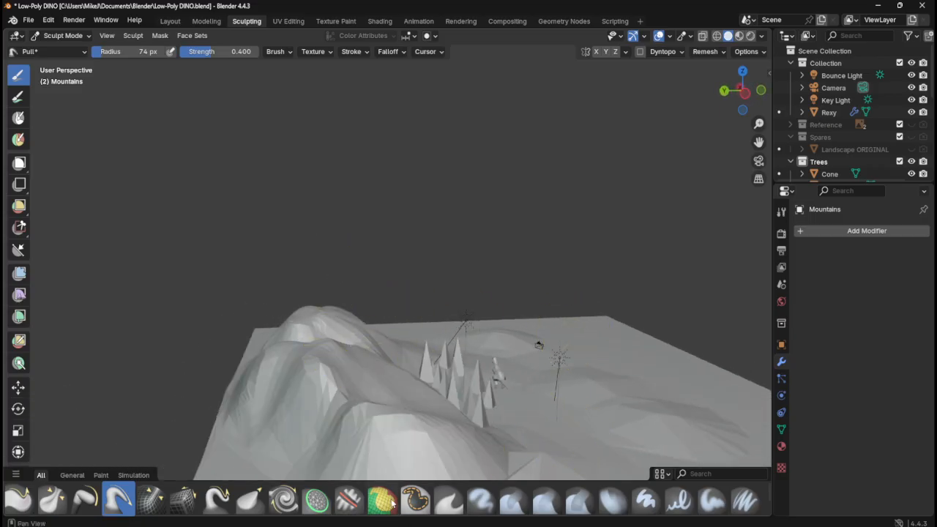
- Relax the mesh along the mountain ridge with the Relax Slide and Relax Pinch brushes at strength 1.000
{"action": "left_click", "coordinate": [250, 501]}
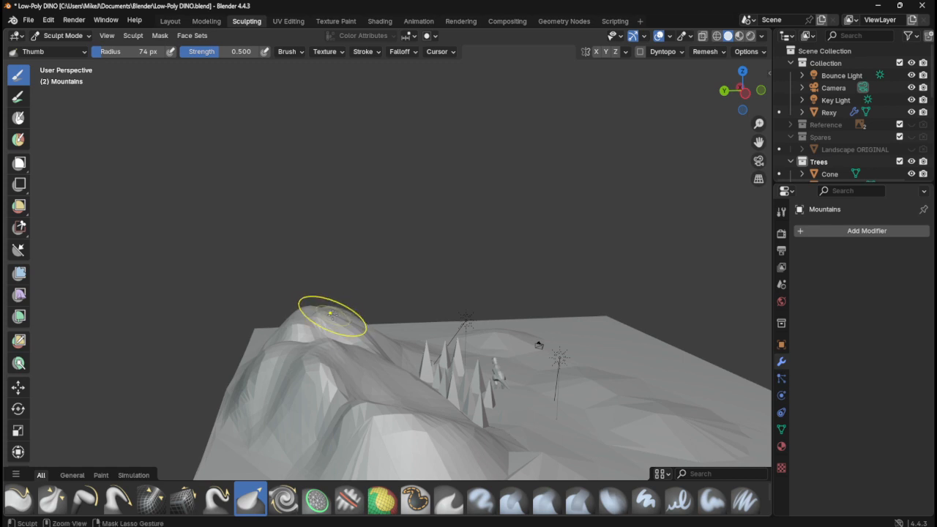
{"action": "left_click", "coordinate": [193, 504]}
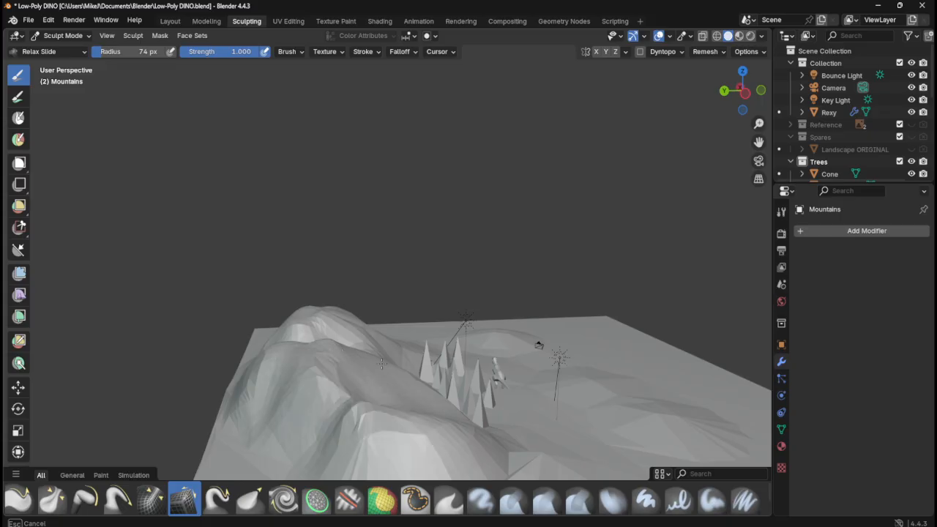
{"action": "left_click_drag", "start_coordinate": [375, 350], "coordinate": [378, 356]}
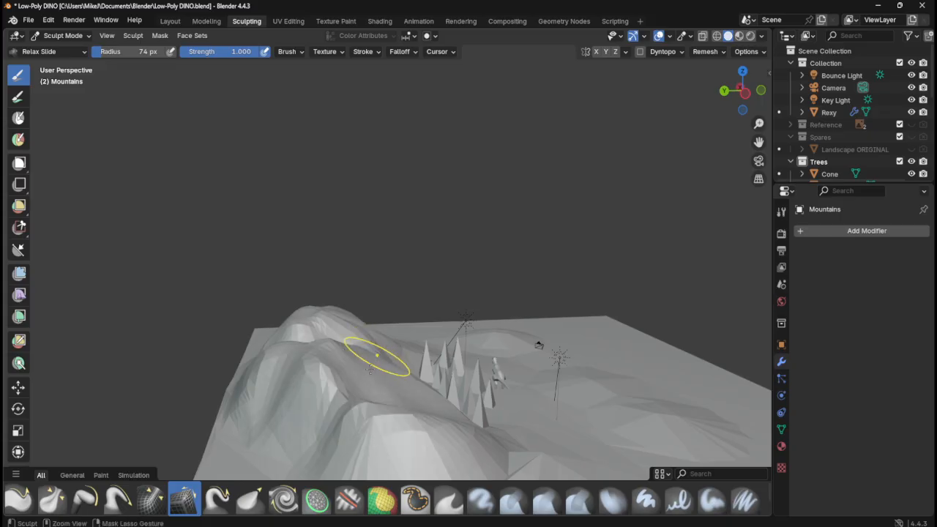
{"action": "left_click", "coordinate": [145, 504]}
{"action": "left_click_drag", "start_coordinate": [345, 348], "coordinate": [322, 373]}
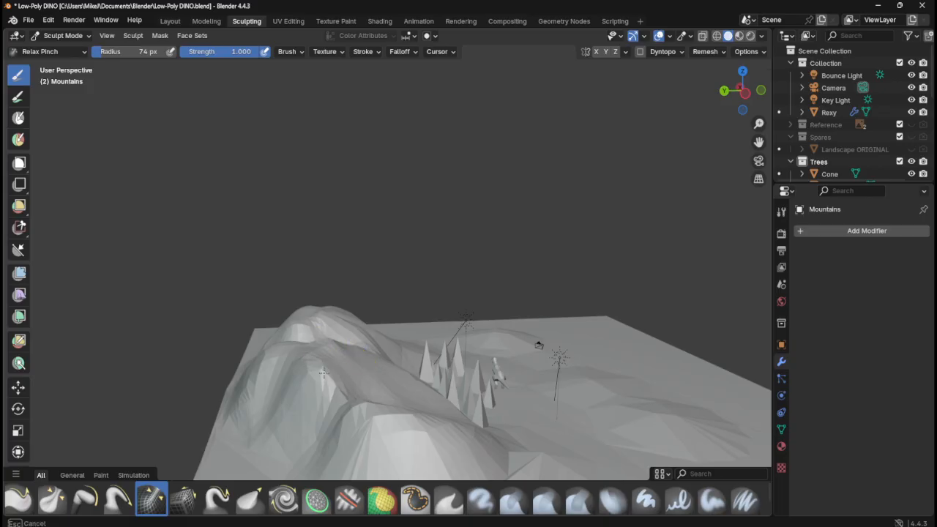
{"action": "mouse_move", "coordinate": [341, 357]}
{"action": "middle_mouse_down"}
{"action": "mouse_move", "coordinate": [366, 358]}
{"action": "mouse_move", "coordinate": [345, 356]}
{"action": "middle_mouse_up"}
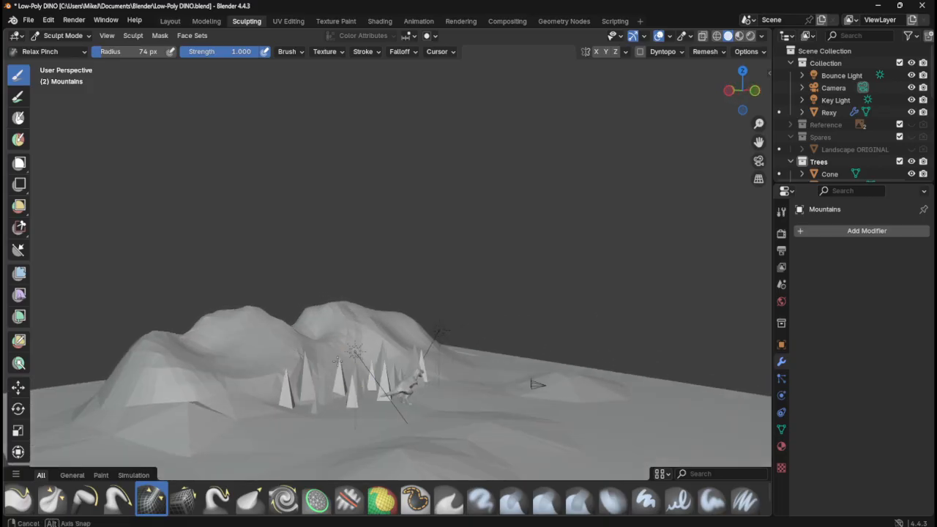
- Return to the Pull brush and reshape the summit and the saddle between the two main mountains
{"action": "left_click", "coordinate": [118, 501]}
{"action": "left_click_drag", "start_coordinate": [268, 319], "coordinate": [283, 267]}
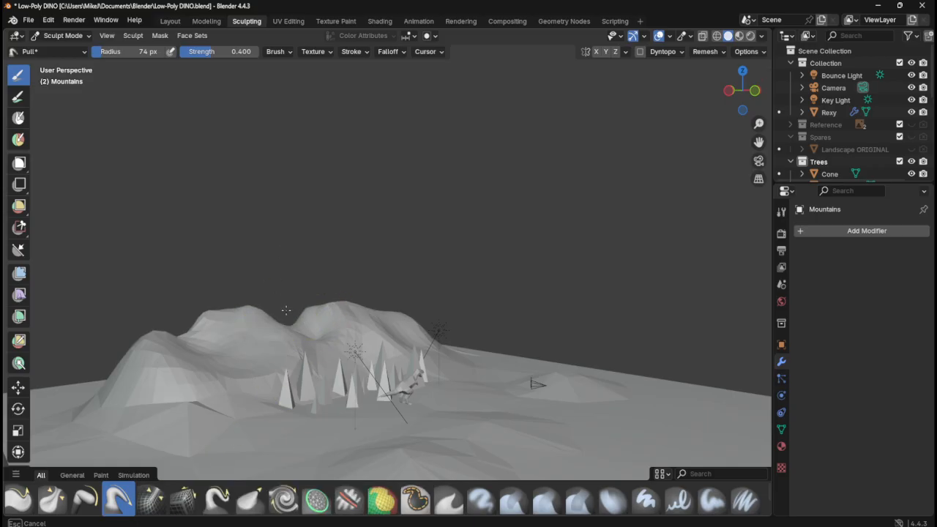
{"action": "left_click_drag", "start_coordinate": [285, 311], "coordinate": [286, 314]}
{"action": "middle_click_drag", "start_coordinate": [286, 313], "coordinate": [169, 337]}
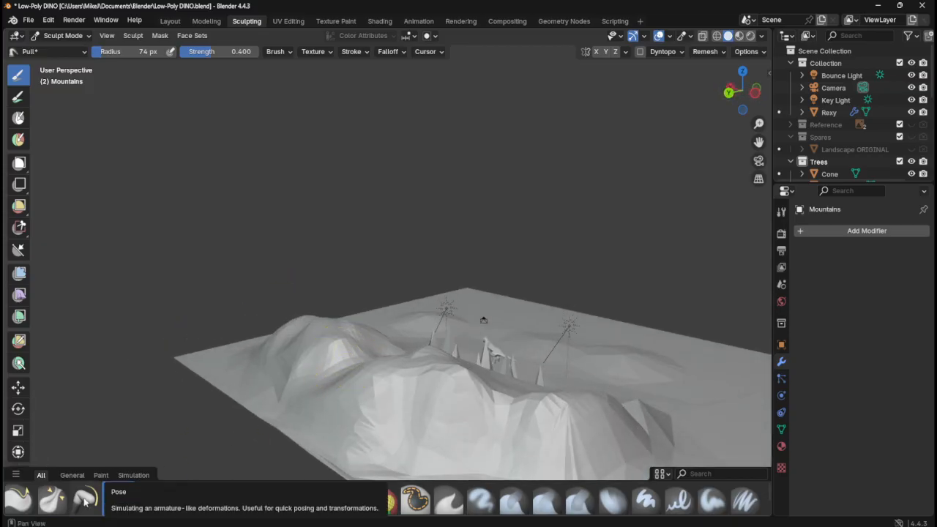
- Try pulling the ridge and front slope of the mountains upward with the Elastic Snake Hook brush
{"action": "scroll", "coordinate": [85, 501], "scroll_direction": "up", "scroll_amount": 2}
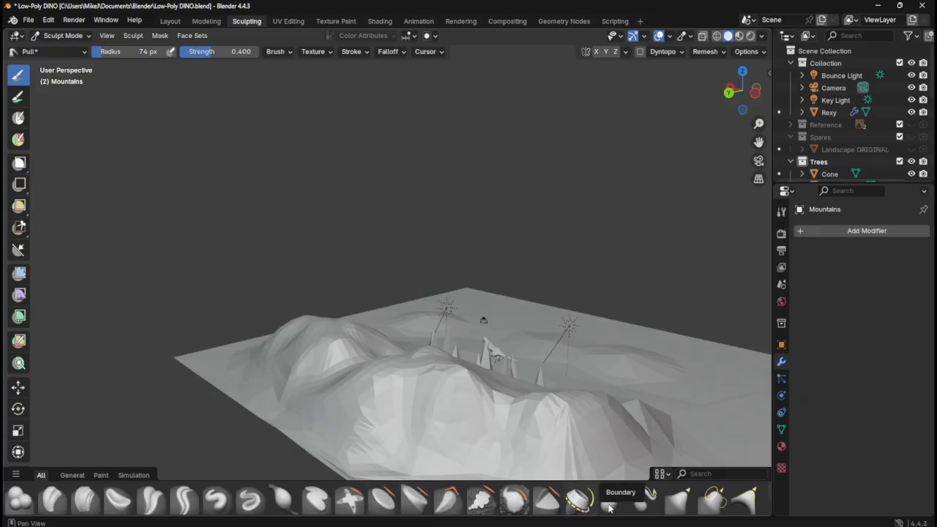
{"action": "left_click", "coordinate": [630, 499]}
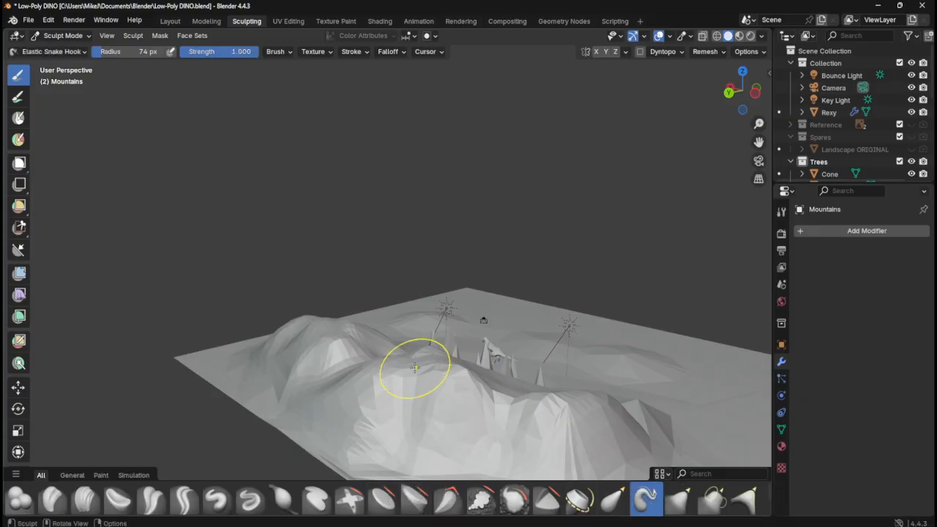
{"action": "left_click_drag", "start_coordinate": [408, 364], "coordinate": [366, 242]}
{"action": "mouse_move", "coordinate": [291, 329]}
{"action": "left_mouse_down"}
{"action": "mouse_move", "coordinate": [410, 410]}
{"action": "mouse_move", "coordinate": [420, 431]}
{"action": "mouse_move", "coordinate": [370, 406]}
{"action": "mouse_move", "coordinate": [449, 397]}
{"action": "left_mouse_up"}
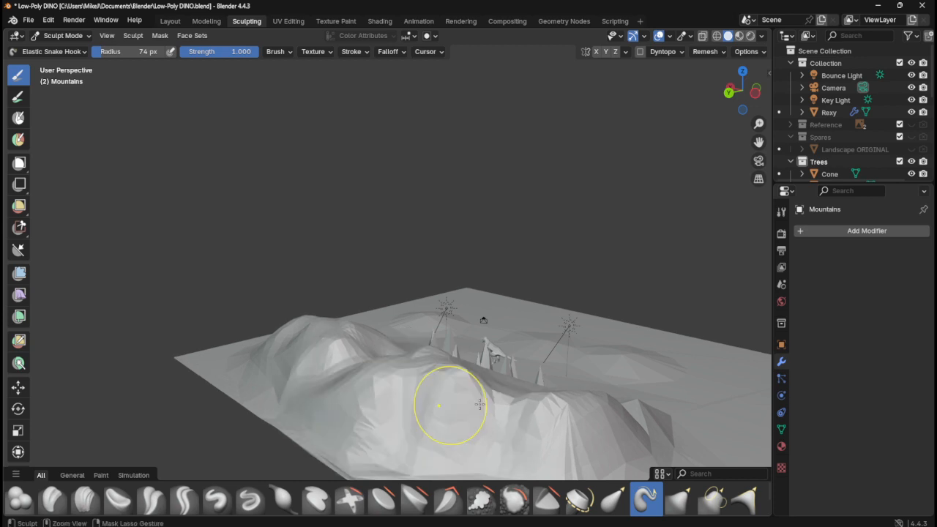
{"action": "middle_click_drag", "start_coordinate": [449, 397], "coordinate": [252, 339]}
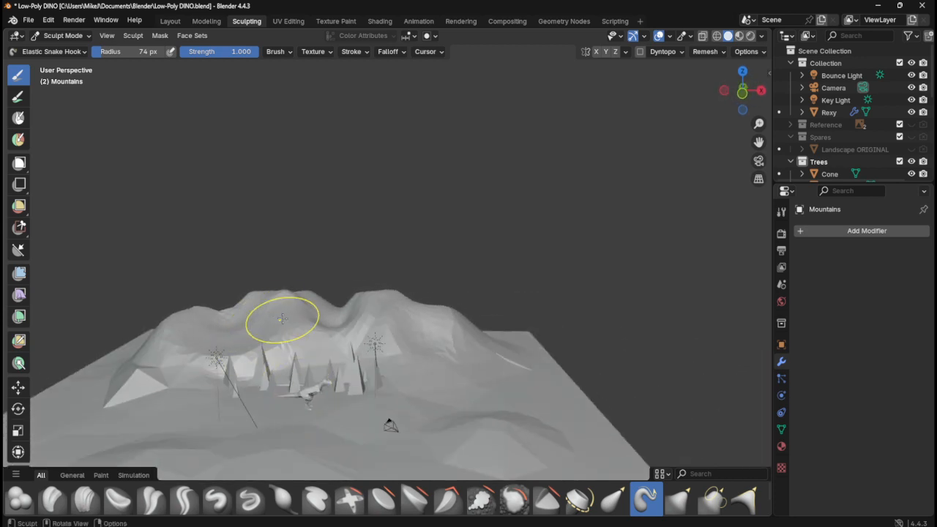
{"action": "mouse_move", "coordinate": [283, 320]}
{"action": "left_mouse_down"}
{"action": "mouse_move", "coordinate": [282, 345]}
{"action": "mouse_move", "coordinate": [281, 321]}
{"action": "mouse_move", "coordinate": [330, 318]}
{"action": "mouse_move", "coordinate": [333, 224]}
{"action": "left_mouse_up"}
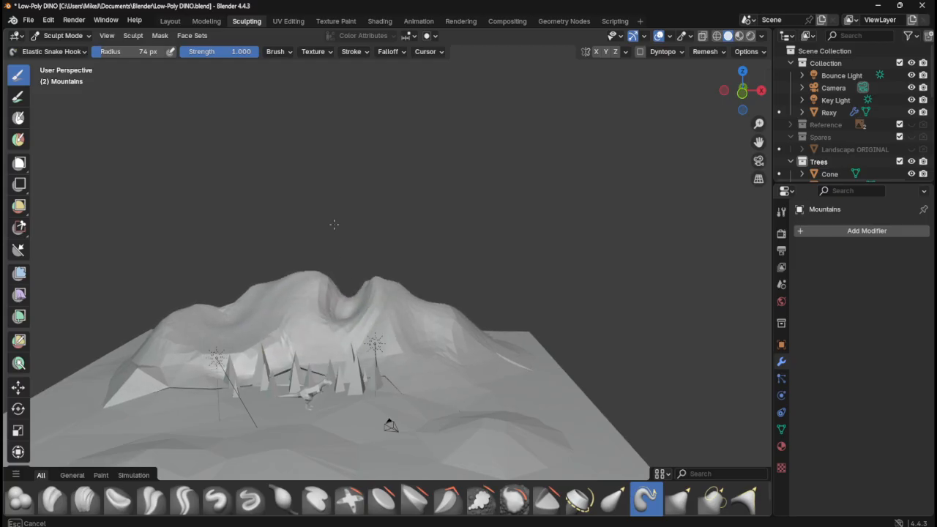
{"action": "key", "text": "Escape"}
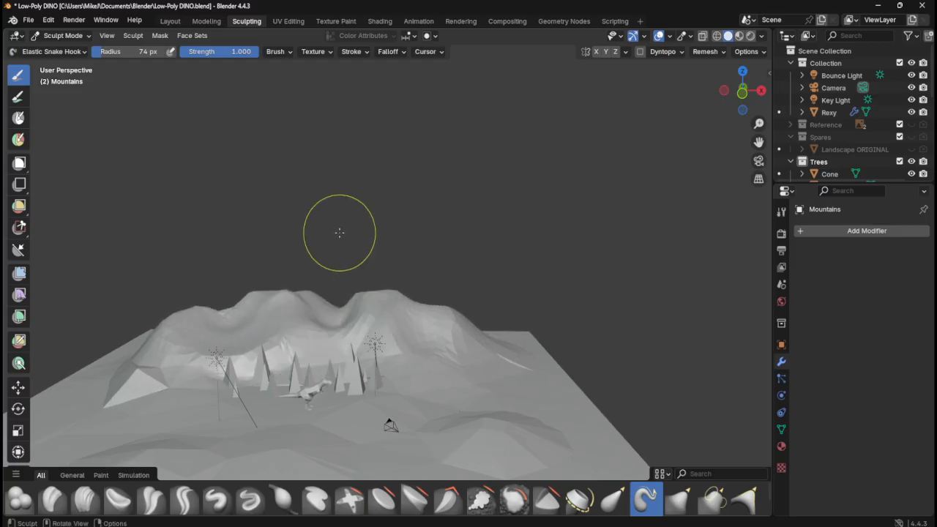
- Try deforming the mountains' front slope with the Boundary brush
{"action": "left_click", "coordinate": [580, 500]}
{"action": "mouse_move", "coordinate": [273, 329]}
{"action": "left_mouse_down"}
{"action": "mouse_move", "coordinate": [310, 317]}
{"action": "mouse_move", "coordinate": [410, 361]}
{"action": "left_mouse_up"}
{"action": "key", "text": "Escape"}
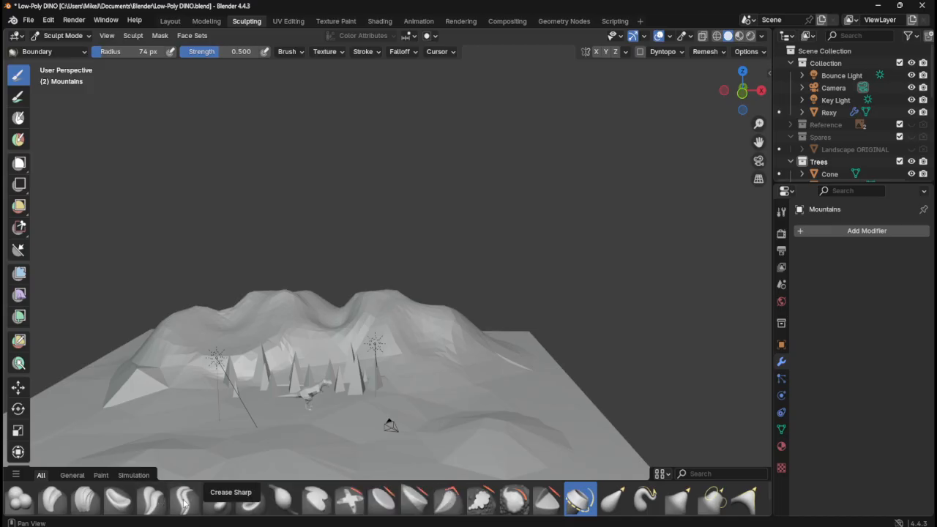
- Reshape the mountains' front slopes below the saddle with the Clay Thumb brush at radius 100 px and strength 0.354
{"action": "left_click", "coordinate": [117, 500]}
{"action": "mouse_move", "coordinate": [270, 316]}
{"action": "left_mouse_down"}
{"action": "mouse_move", "coordinate": [339, 330]}
{"action": "mouse_move", "coordinate": [372, 314]}
{"action": "left_mouse_up"}
{"action": "right_click", "coordinate": [372, 314]}
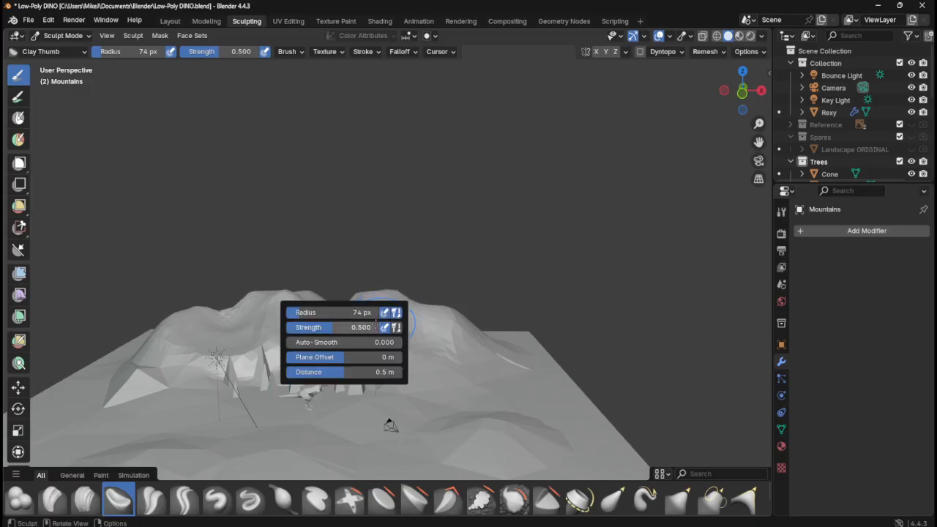
{"action": "mouse_move", "coordinate": [300, 312]}
{"action": "left_mouse_down"}
{"action": "mouse_move", "coordinate": [343, 327]}
{"action": "mouse_move", "coordinate": [333, 327]}
{"action": "left_mouse_up"}
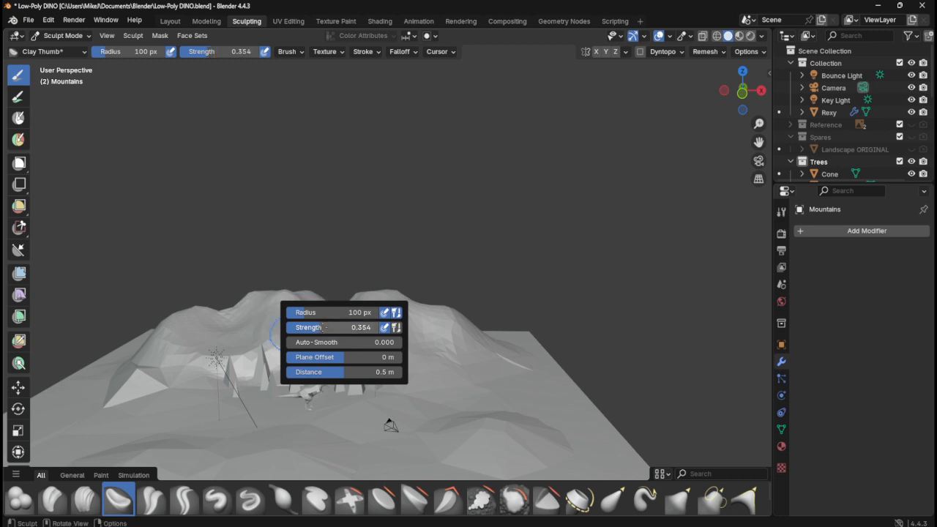
{"action": "mouse_move", "coordinate": [432, 322]}
{"action": "left_mouse_down"}
{"action": "mouse_move", "coordinate": [418, 350]}
{"action": "mouse_move", "coordinate": [431, 359]}
{"action": "mouse_move", "coordinate": [417, 354]}
{"action": "left_mouse_up"}
{"action": "mouse_move", "coordinate": [270, 322]}
{"action": "left_mouse_down"}
{"action": "mouse_move", "coordinate": [257, 332]}
{"action": "mouse_move", "coordinate": [319, 313]}
{"action": "left_mouse_up"}
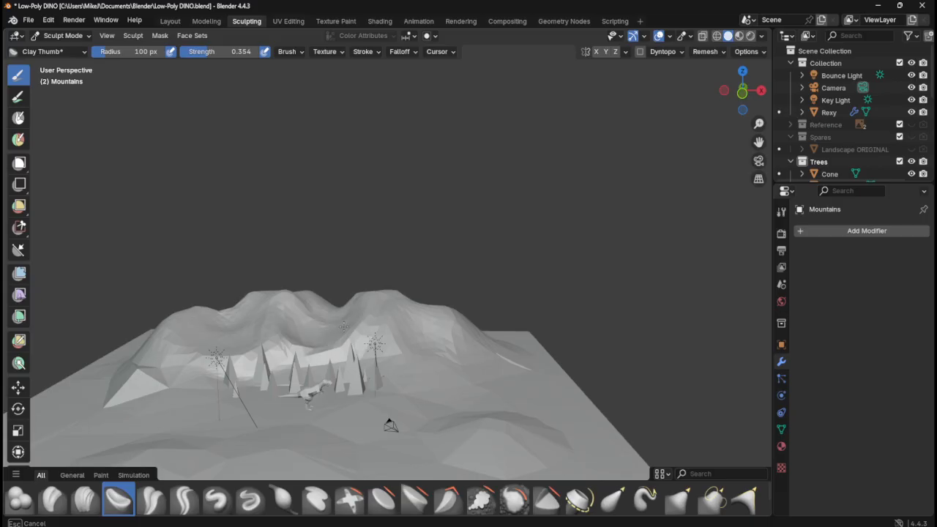
{"action": "mouse_move", "coordinate": [343, 327]}
{"action": "middle_mouse_down"}
{"action": "mouse_move", "coordinate": [521, 324]}
{"action": "mouse_move", "coordinate": [363, 341]}
{"action": "middle_mouse_up"}
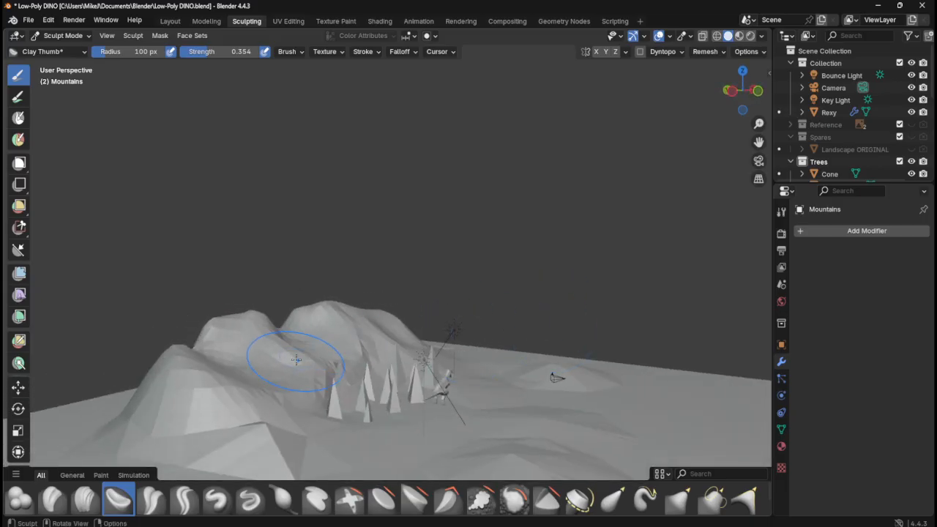
{"action": "left_click_drag", "start_coordinate": [297, 358], "coordinate": [271, 387]}
{"action": "mouse_move", "coordinate": [290, 346]}
{"action": "middle_mouse_down"}
{"action": "mouse_move", "coordinate": [337, 341]}
{"action": "mouse_move", "coordinate": [265, 329]}
{"action": "mouse_move", "coordinate": [314, 348]}
{"action": "middle_mouse_up"}
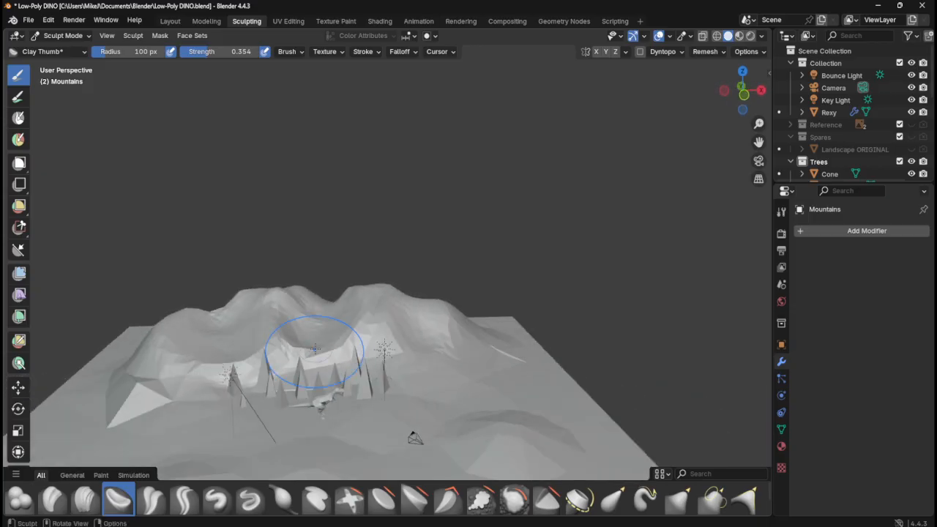
- Build up the saddle and the lower front slope with the Clay brush, reducing its radius to 43 px
{"action": "left_click", "coordinate": [49, 498]}
{"action": "mouse_move", "coordinate": [336, 295]}
{"action": "left_mouse_down"}
{"action": "mouse_move", "coordinate": [332, 325]}
{"action": "mouse_move", "coordinate": [263, 341]}
{"action": "mouse_move", "coordinate": [322, 377]}
{"action": "left_mouse_up"}
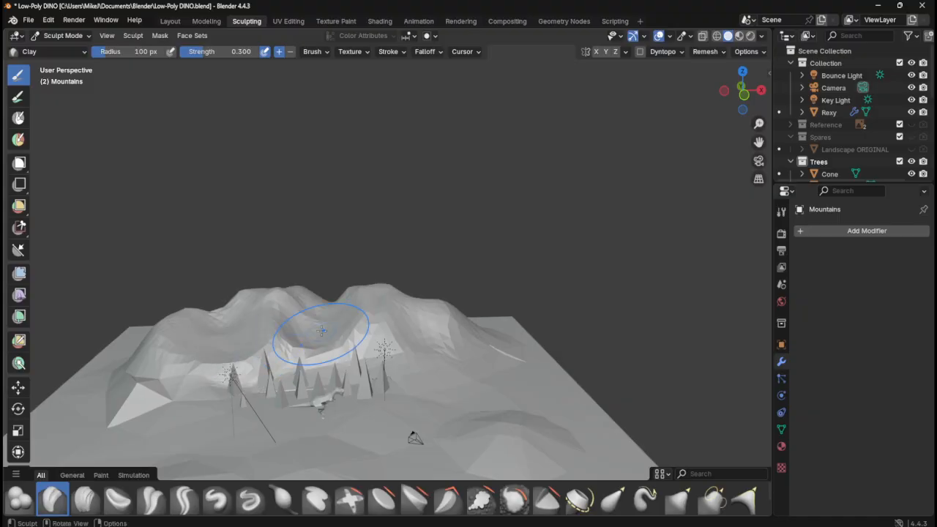
{"action": "right_click", "coordinate": [268, 320]}
{"action": "left_click_drag", "start_coordinate": [268, 320], "coordinate": [240, 320]}
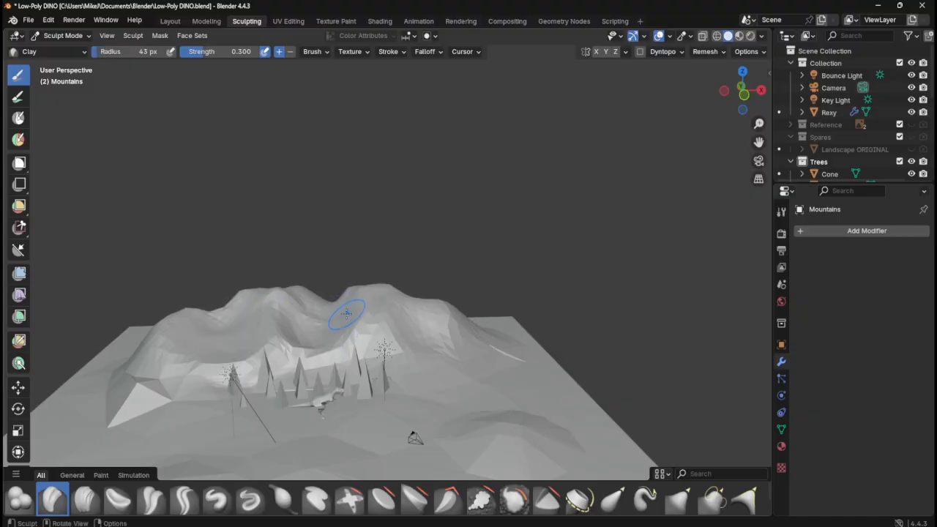
{"action": "mouse_move", "coordinate": [342, 315]}
{"action": "left_mouse_down"}
{"action": "mouse_move", "coordinate": [335, 324]}
{"action": "mouse_move", "coordinate": [313, 316]}
{"action": "left_mouse_up"}
{"action": "middle_click_drag", "start_coordinate": [312, 316], "coordinate": [294, 308]}
{"action": "left_click_drag", "start_coordinate": [281, 396], "coordinate": [280, 389]}
- Add clay strokes to the front face of the right mountain and to the leftmost peak
{"action": "mouse_move", "coordinate": [281, 388]}
{"action": "middle_mouse_down"}
{"action": "mouse_move", "coordinate": [381, 384]}
{"action": "mouse_move", "coordinate": [283, 358]}
{"action": "middle_mouse_up"}
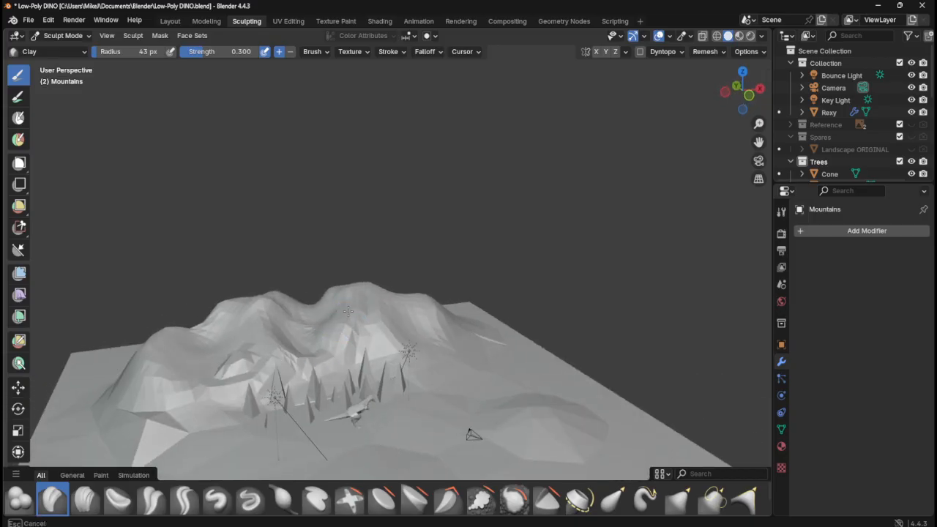
{"action": "left_click_drag", "start_coordinate": [348, 316], "coordinate": [358, 319]}
{"action": "mouse_move", "coordinate": [410, 310]}
{"action": "middle_mouse_down"}
{"action": "mouse_move", "coordinate": [334, 407]}
{"action": "mouse_move", "coordinate": [293, 397]}
{"action": "mouse_move", "coordinate": [427, 301]}
{"action": "mouse_move", "coordinate": [477, 303]}
{"action": "mouse_move", "coordinate": [468, 307]}
{"action": "middle_mouse_up"}
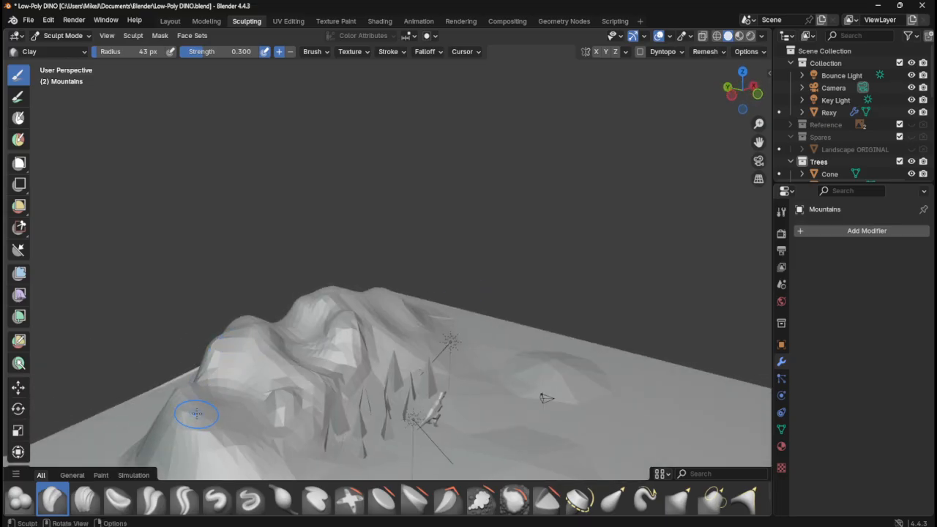
{"action": "left_click_drag", "start_coordinate": [197, 414], "coordinate": [190, 405]}
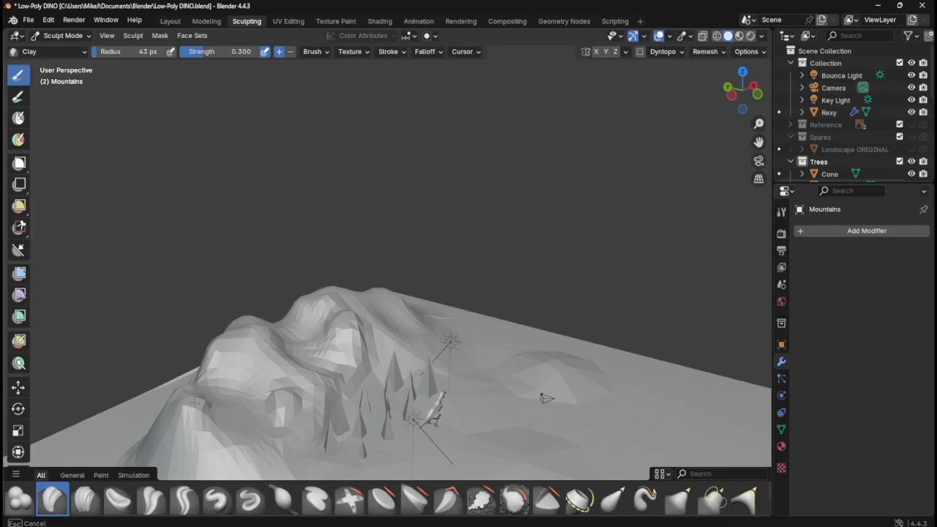
{"action": "middle_click_drag", "start_coordinate": [261, 378], "coordinate": [137, 346]}
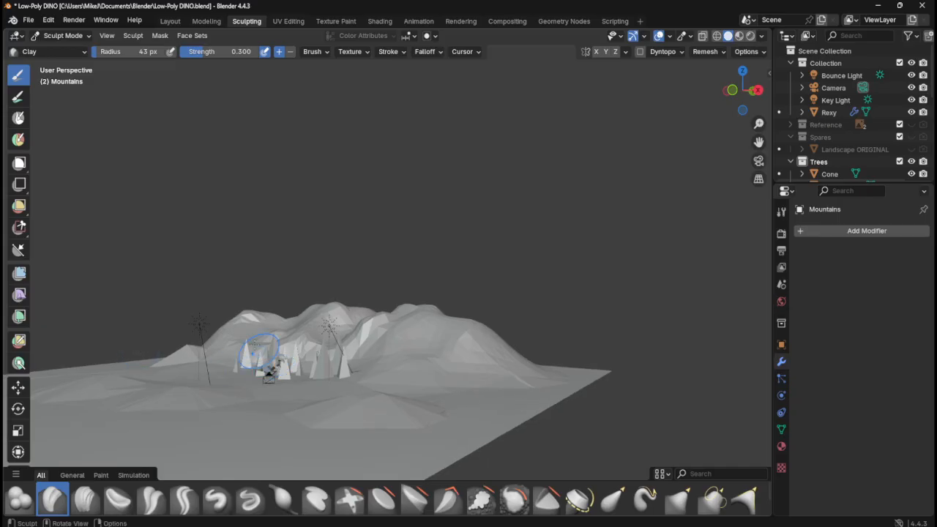
{"action": "middle_click_drag", "start_coordinate": [260, 352], "coordinate": [279, 361]}
- Show the sculpted mountains in material preview shading and examine their shape and mesh density in Edit Mode
{"action": "key", "text": "Tab"}
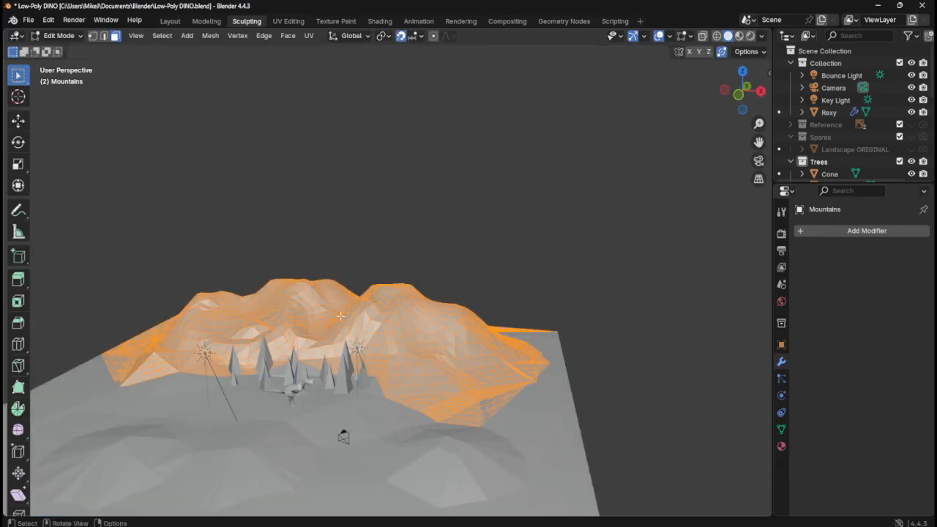
{"action": "key", "text": "Tab"}
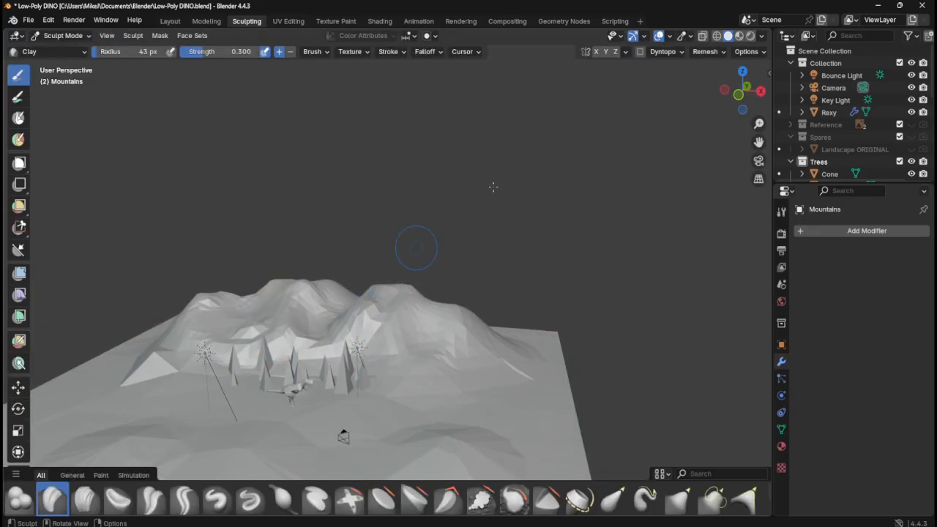
{"action": "left_click", "coordinate": [739, 36]}
{"action": "scroll", "coordinate": [273, 313], "scroll_direction": "up", "scroll_amount": 3}
{"action": "scroll", "coordinate": [273, 314], "scroll_direction": "down", "scroll_amount": 2}
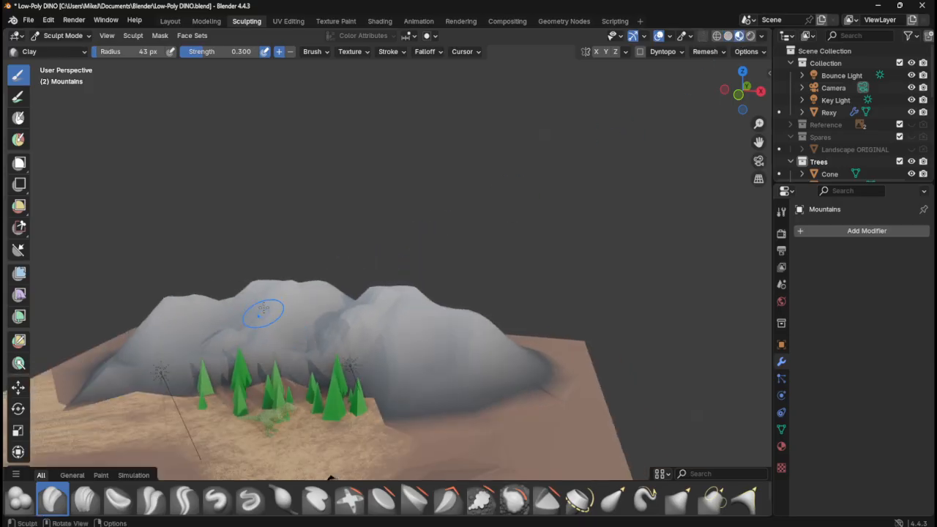
{"action": "middle_click_drag", "start_coordinate": [259, 314], "coordinate": [260, 344]}
{"action": "scroll", "coordinate": [344, 316], "scroll_direction": "up", "scroll_amount": 4}
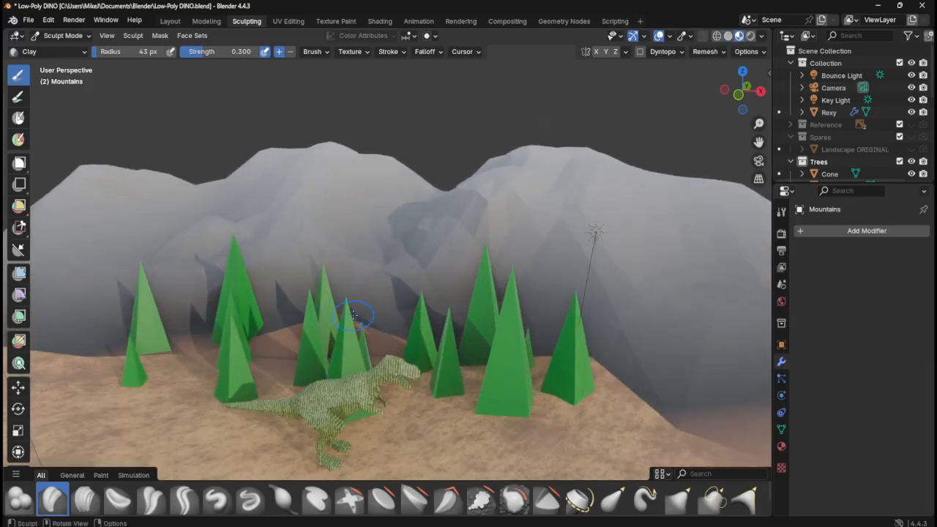
{"action": "scroll", "coordinate": [349, 317], "scroll_direction": "down", "scroll_amount": 5}
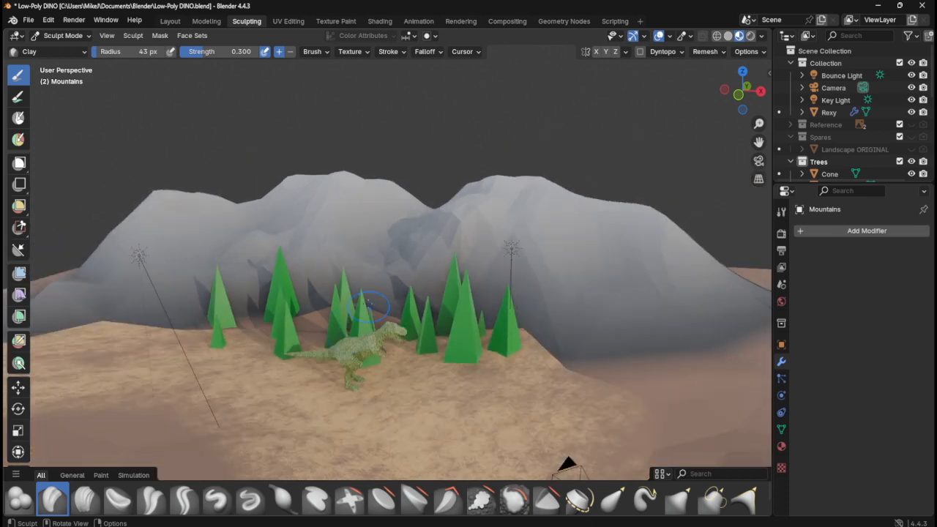
{"action": "scroll", "coordinate": [337, 291], "scroll_direction": "up", "scroll_amount": 2}
{"action": "key", "text": "Tab"}
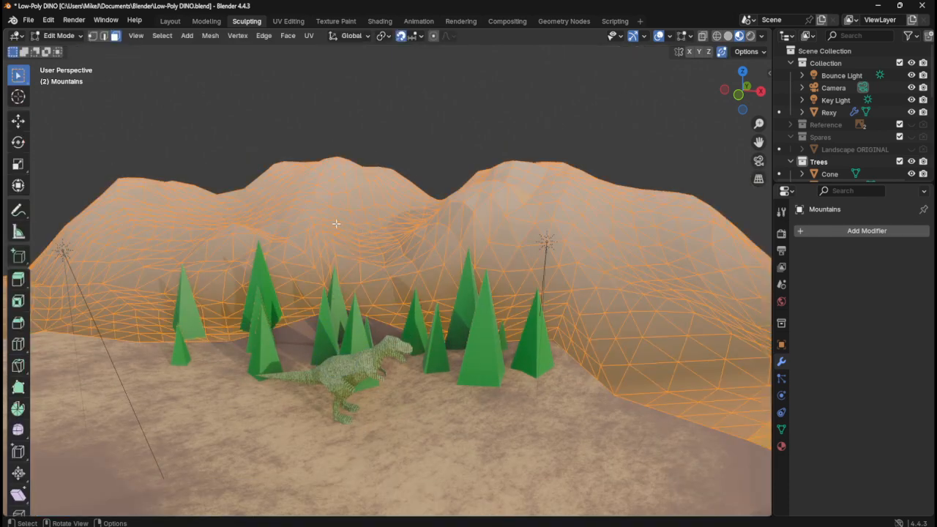
{"action": "key", "text": "Tab"}
- Return to the Layout workspace, set its viewport to material preview shading and save the file
{"action": "left_click", "coordinate": [168, 21]}
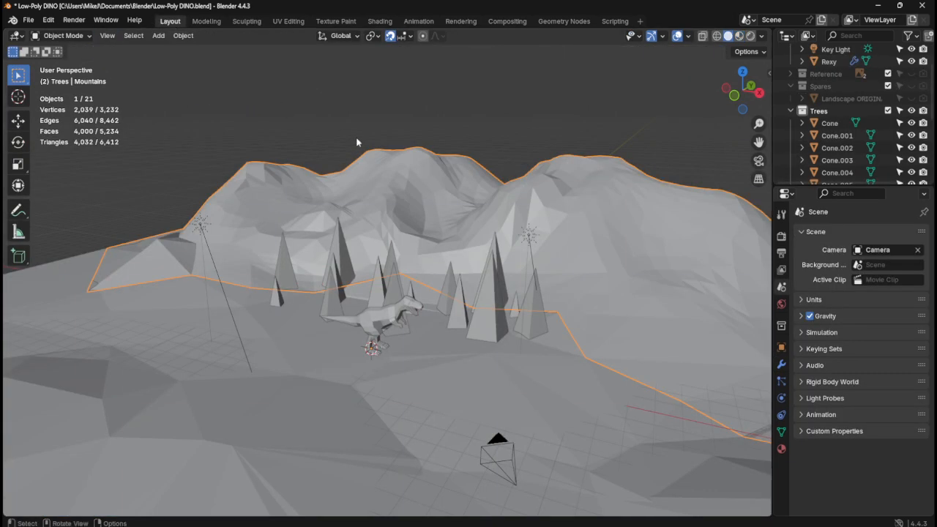
{"action": "left_click", "coordinate": [739, 36]}
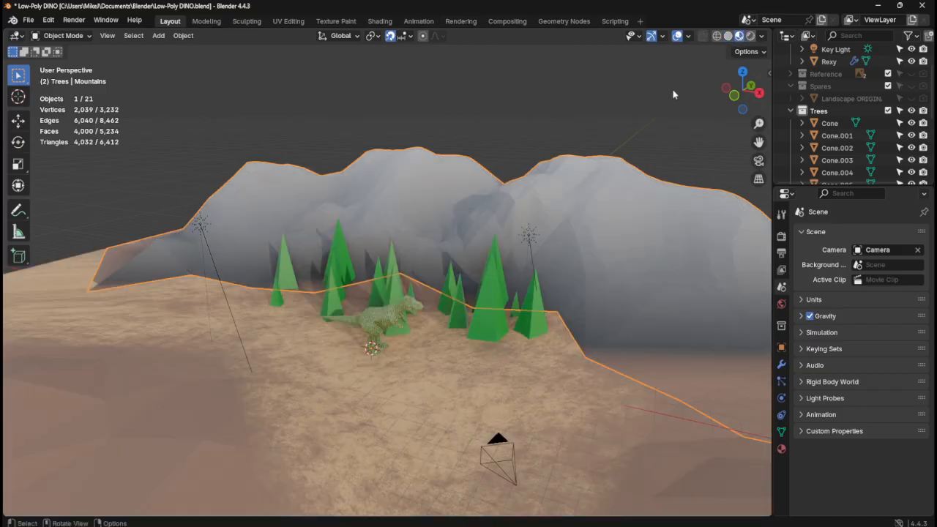
{"action": "scroll", "coordinate": [415, 202], "scroll_direction": "up", "scroll_amount": 3}
{"action": "key", "text": "Tab"}
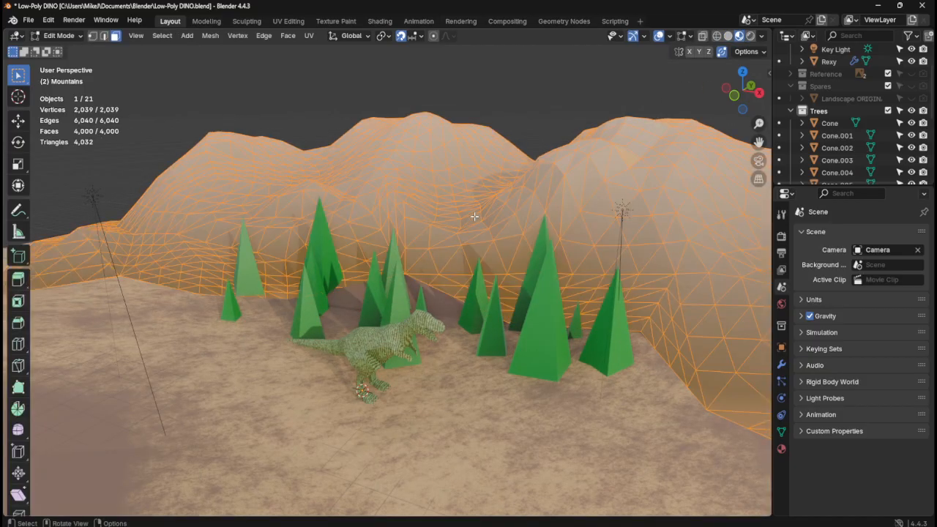
{"action": "key", "text": "Tab"}
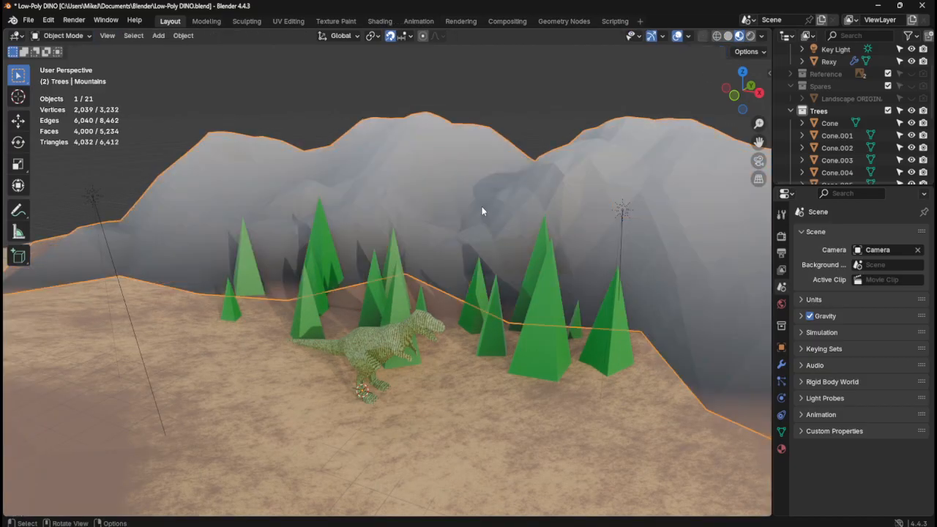
{"action": "left_click", "coordinate": [781, 364]}
{"action": "key", "text": "ctrl+s"}
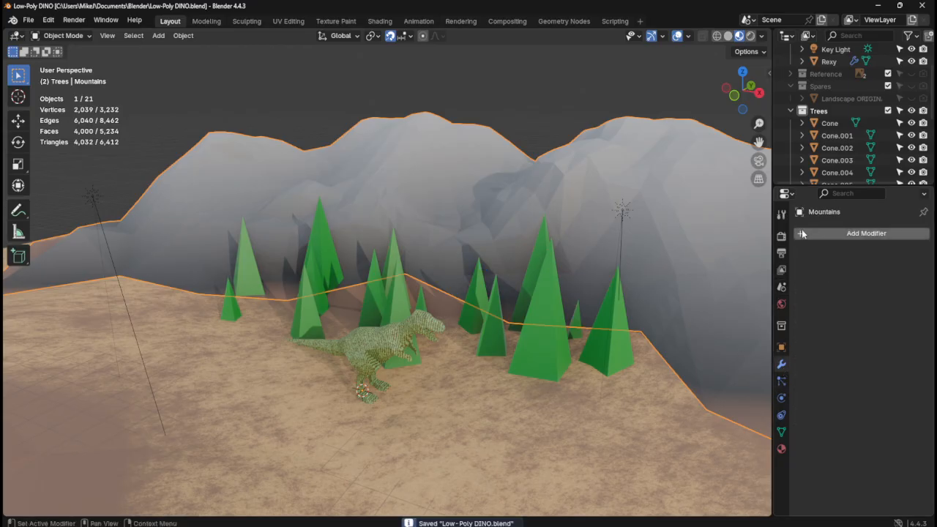
- Add a Decimate modifier to the mountains and lower its Collapse ratio to 0.2628
{"action": "left_click", "coordinate": [806, 232]}
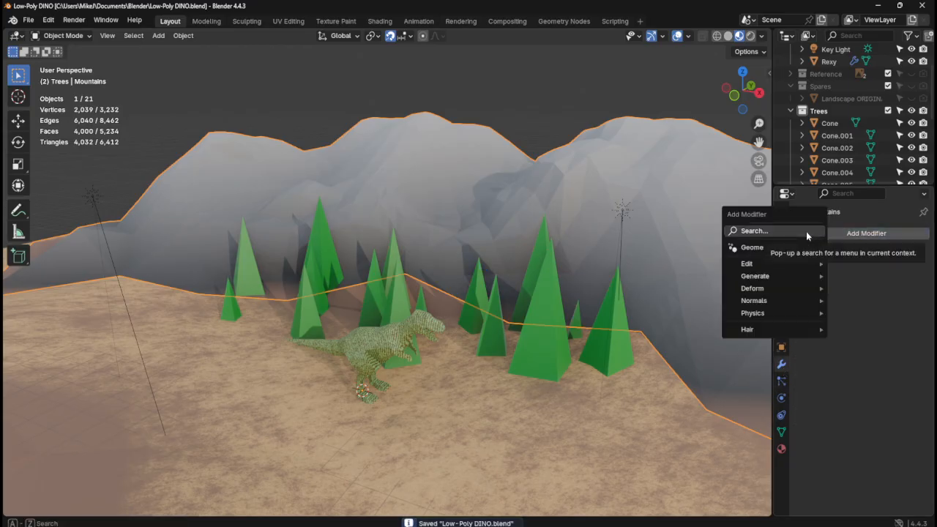
{"action": "type", "text": "decim"}
{"action": "key", "text": "Return"}
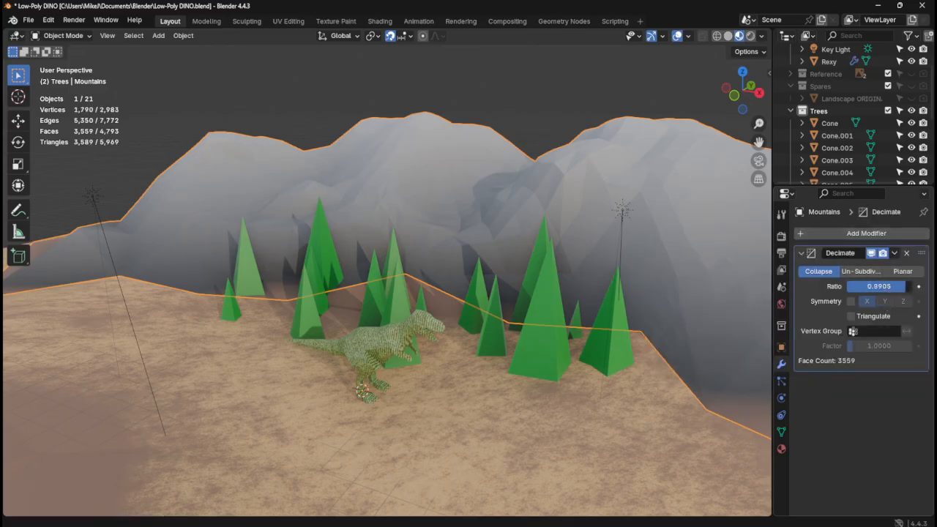
{"action": "left_click_drag", "start_coordinate": [891, 286], "coordinate": [871, 286]}
{"action": "mouse_move", "coordinate": [879, 286]}
{"action": "left_mouse_down"}
{"action": "mouse_move", "coordinate": [936, 286]}
{"action": "mouse_move", "coordinate": [858, 286]}
{"action": "mouse_move", "coordinate": [867, 286]}
{"action": "left_mouse_up"}
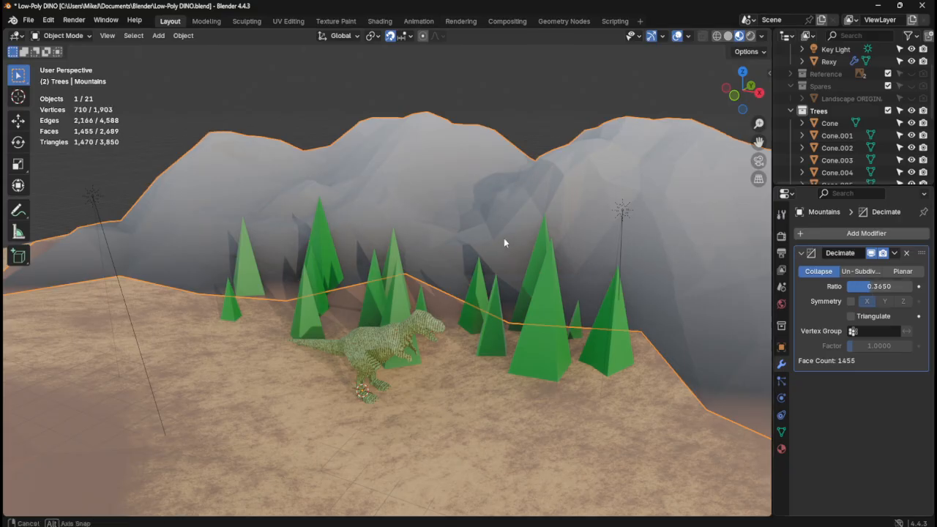
{"action": "middle_click_drag", "start_coordinate": [503, 238], "coordinate": [538, 233]}
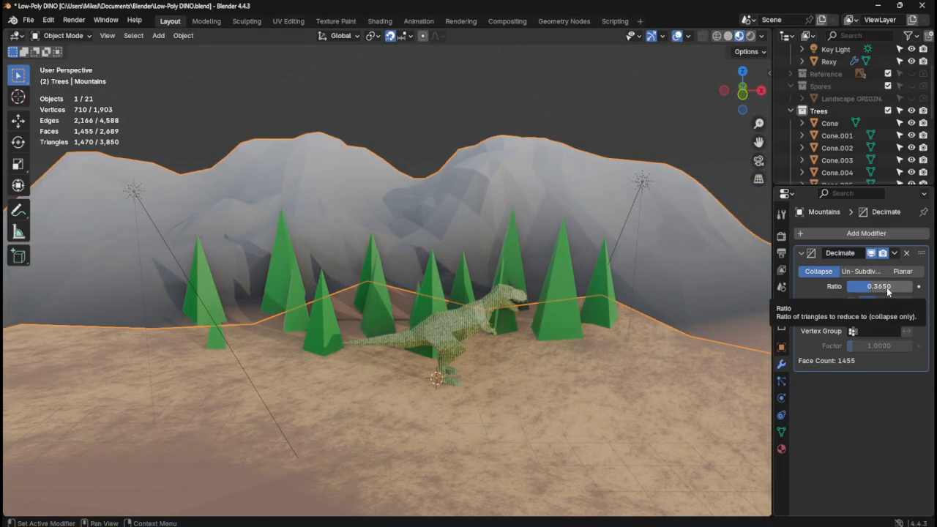
{"action": "left_click_drag", "start_coordinate": [884, 292], "coordinate": [860, 292]}
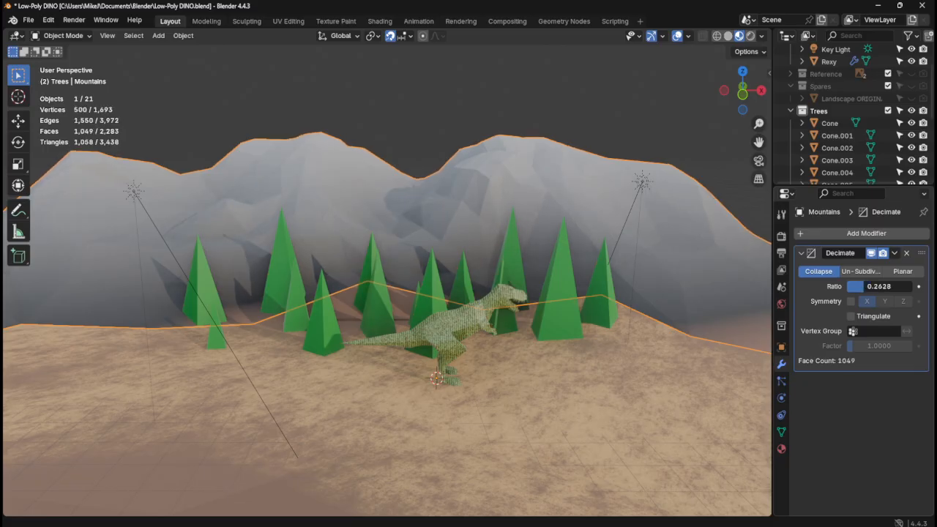
{"action": "middle_click_drag", "start_coordinate": [493, 220], "coordinate": [558, 224]}
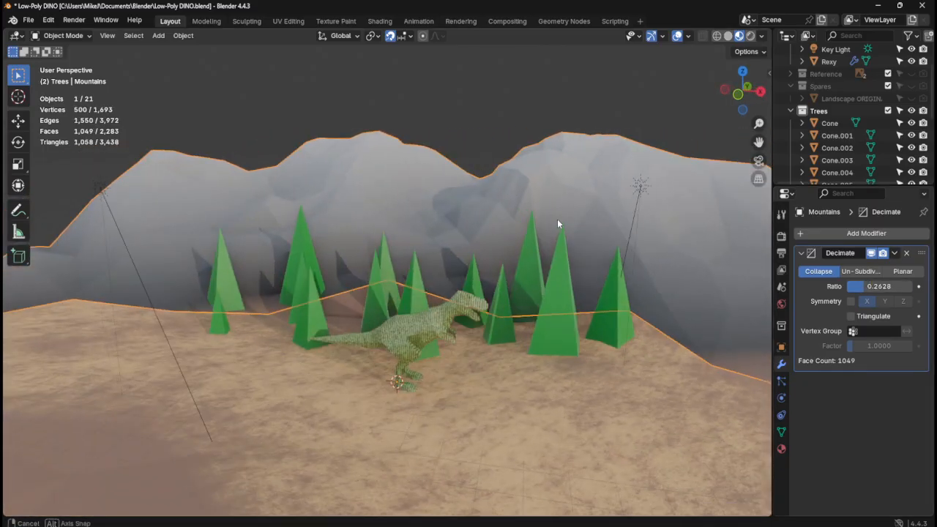
- Apply the Decimate modifier to the mountains with symmetry off, then deselect them
{"action": "left_click", "coordinate": [850, 302]}
{"action": "left_click", "coordinate": [850, 302]}
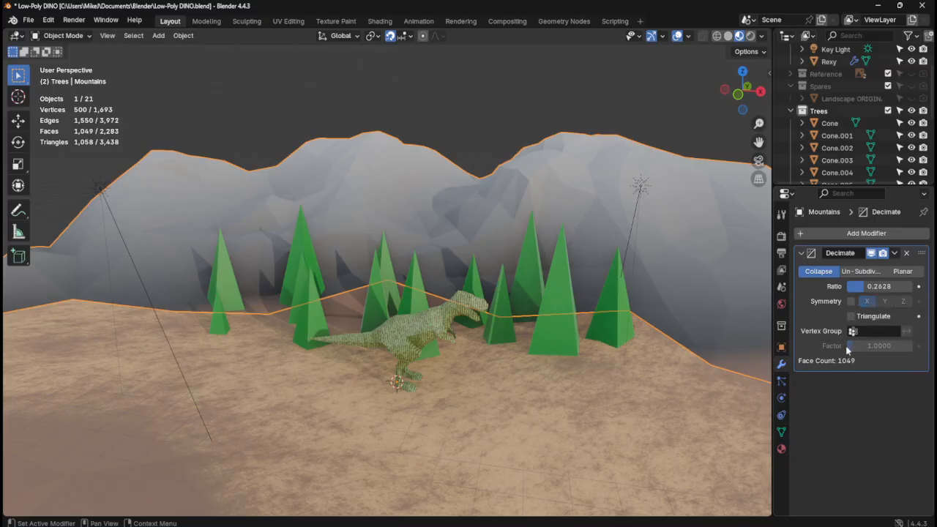
{"action": "left_click", "coordinate": [894, 253]}
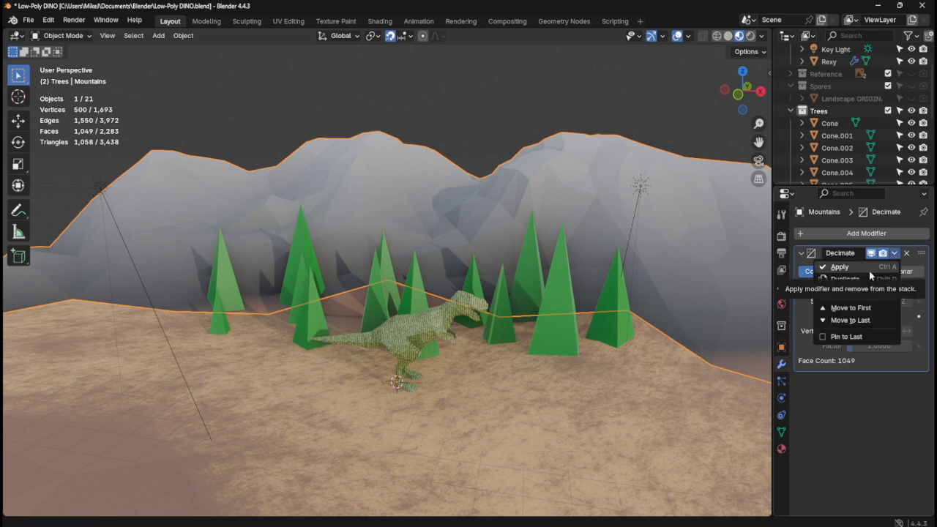
{"action": "left_click", "coordinate": [871, 270]}
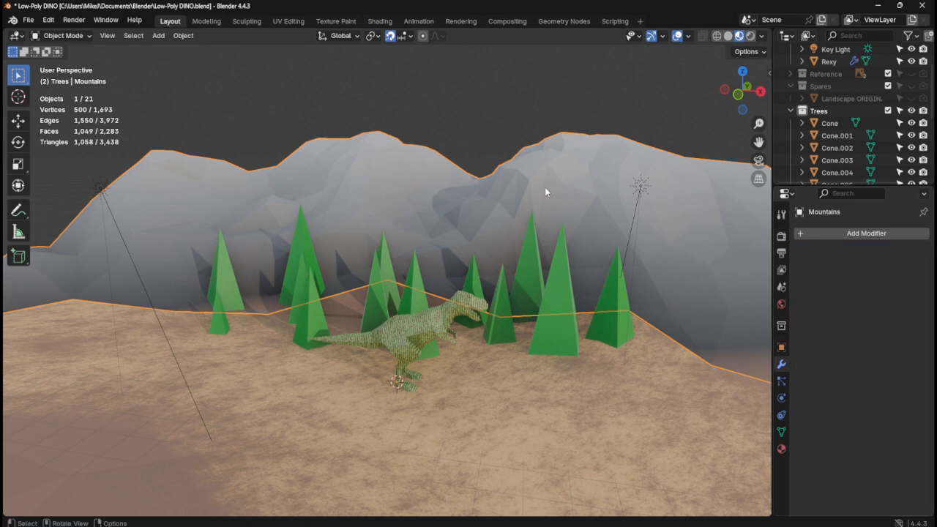
{"action": "left_click", "coordinate": [504, 107]}
- Compare the dinosaur's scale texture against the decimated mountains in the Shading and Layout workspaces, selecting and finally deselecting it
{"action": "middle_click_drag", "start_coordinate": [601, 191], "coordinate": [354, 314]}
{"action": "left_click", "coordinate": [332, 342]}
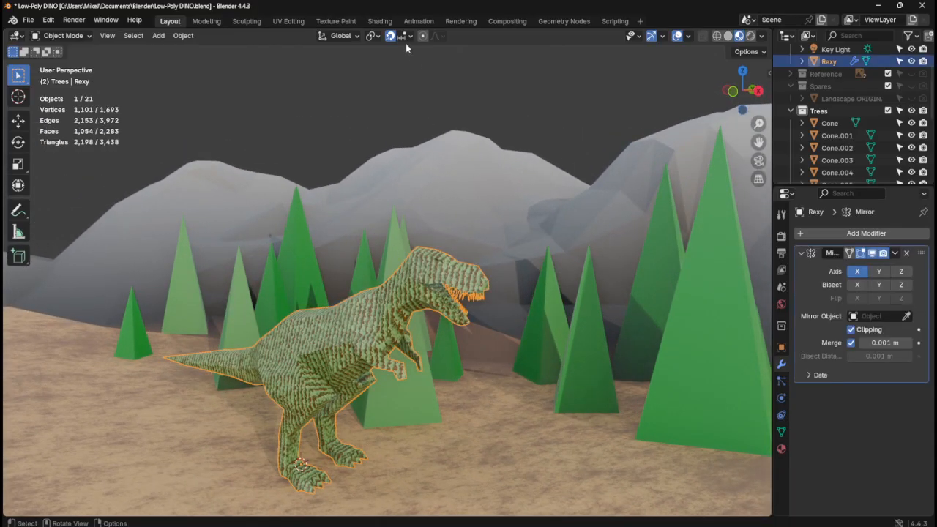
{"action": "left_click", "coordinate": [379, 21]}
{"action": "scroll", "coordinate": [219, 265], "scroll_direction": "up", "scroll_amount": 5}
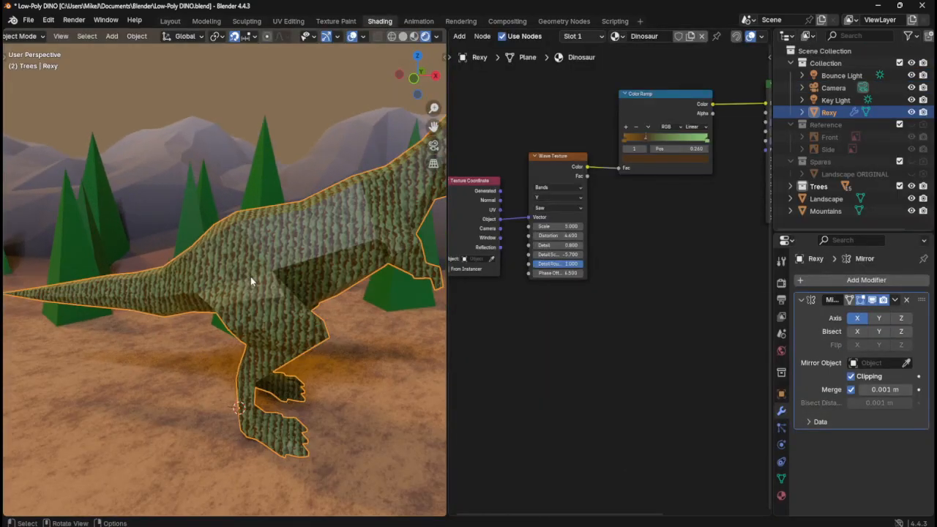
{"action": "scroll", "coordinate": [262, 279], "scroll_direction": "down", "scroll_amount": 6}
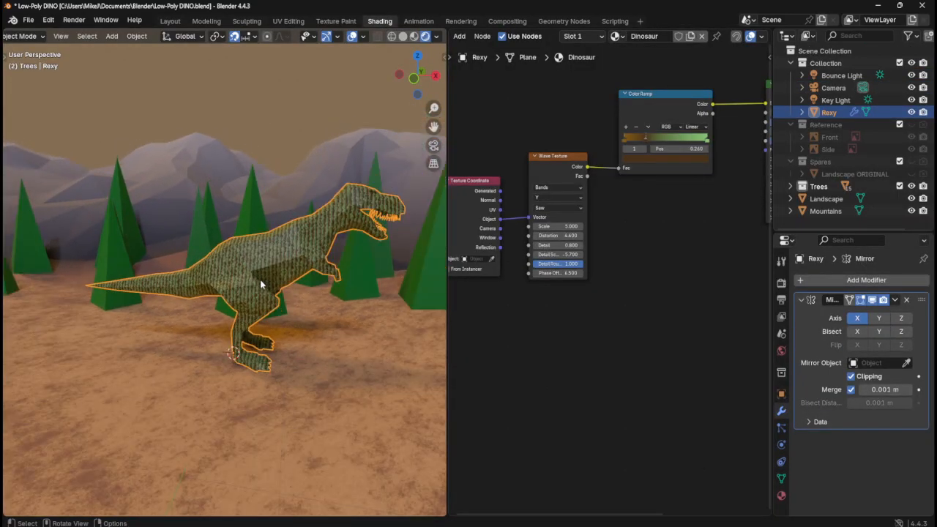
{"action": "left_click", "coordinate": [171, 21]}
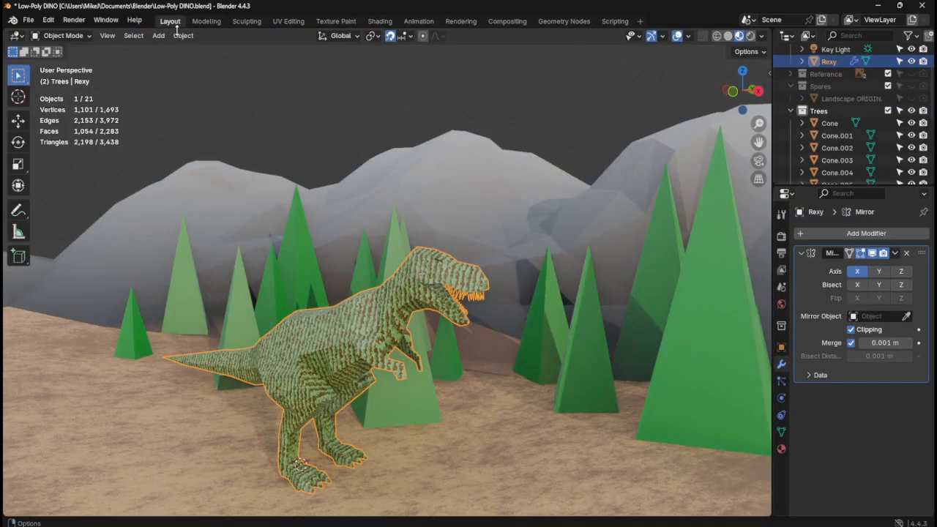
{"action": "scroll", "coordinate": [456, 288], "scroll_direction": "down", "scroll_amount": 3}
{"action": "scroll", "coordinate": [465, 278], "scroll_direction": "up", "scroll_amount": 2}
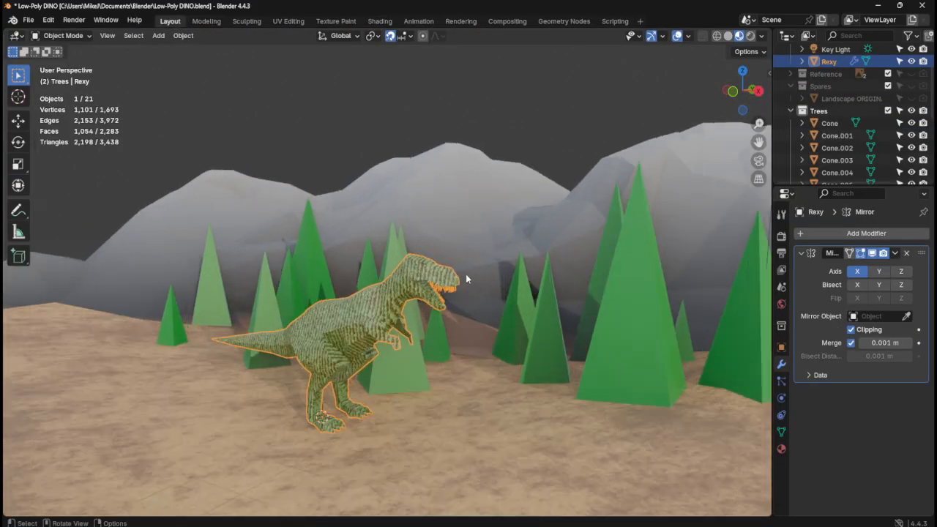
{"action": "left_click", "coordinate": [529, 127]}
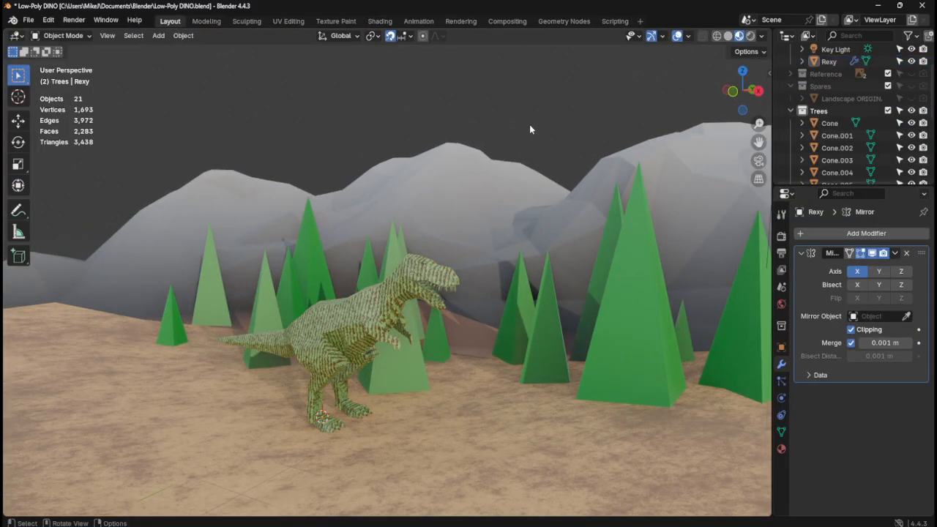
- Switch to the Shading workspace, review the rendered dinosaur against the trees and mountains, and save the file
{"action": "left_click", "coordinate": [380, 20]}
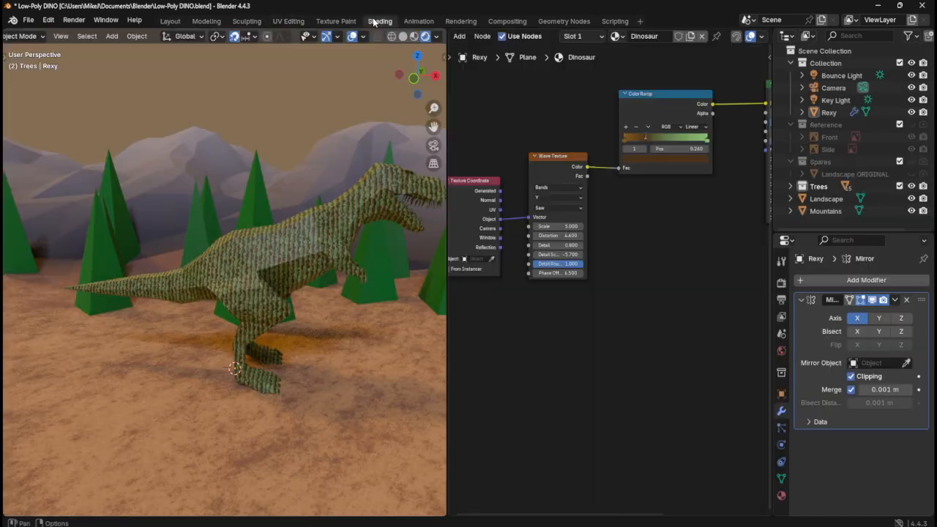
{"action": "middle_click_drag", "start_coordinate": [339, 284], "coordinate": [298, 276]}
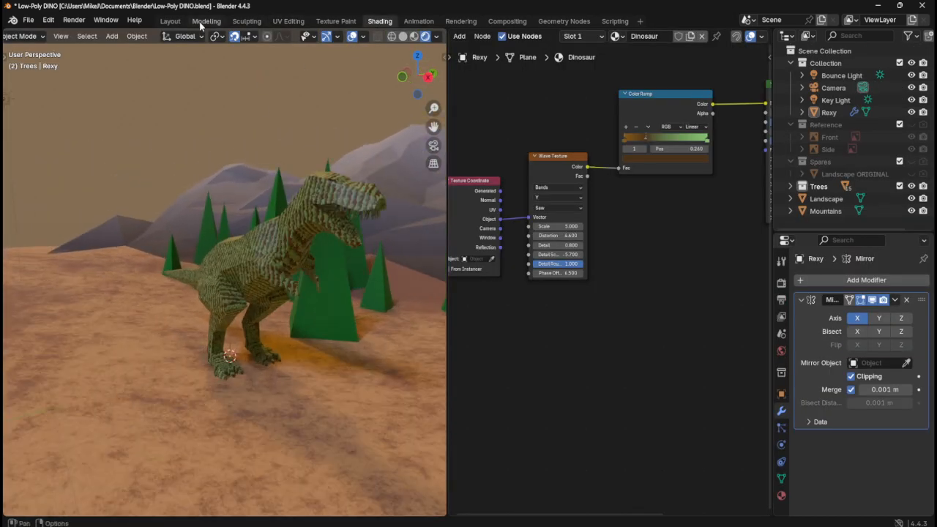
{"action": "left_click", "coordinate": [170, 20]}
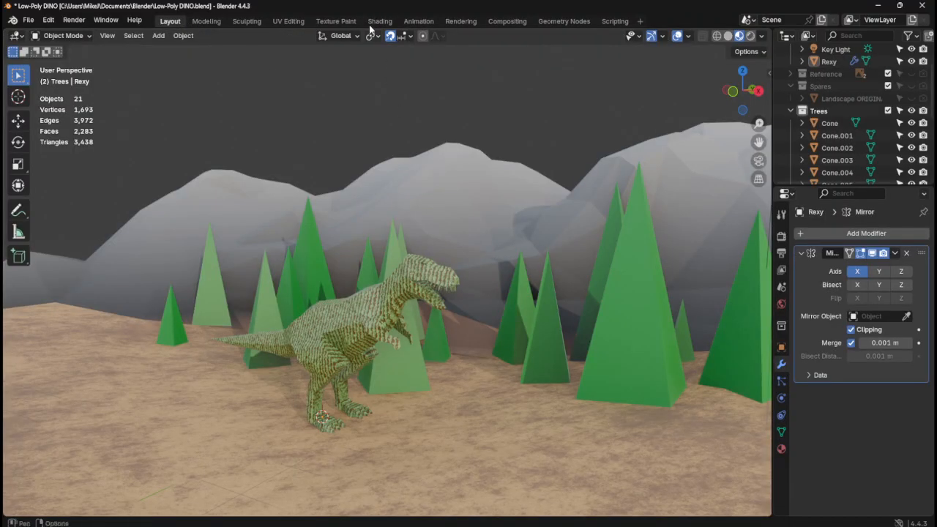
{"action": "left_click", "coordinate": [379, 20]}
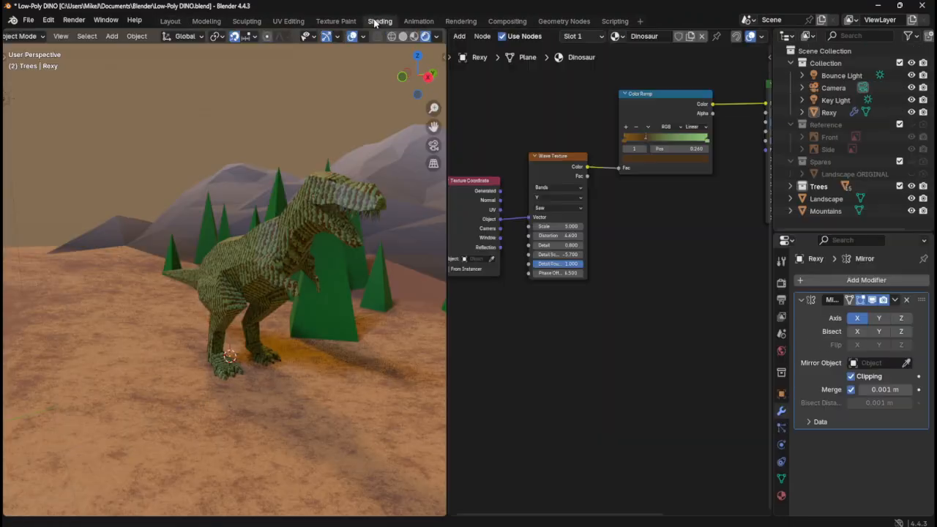
{"action": "mouse_move", "coordinate": [307, 183]}
{"action": "middle_mouse_down"}
{"action": "mouse_move", "coordinate": [353, 192]}
{"action": "mouse_move", "coordinate": [234, 190]}
{"action": "mouse_move", "coordinate": [382, 187]}
{"action": "mouse_move", "coordinate": [303, 190]}
{"action": "middle_mouse_up"}
{"action": "scroll", "coordinate": [306, 187], "scroll_direction": "down", "scroll_amount": 2}
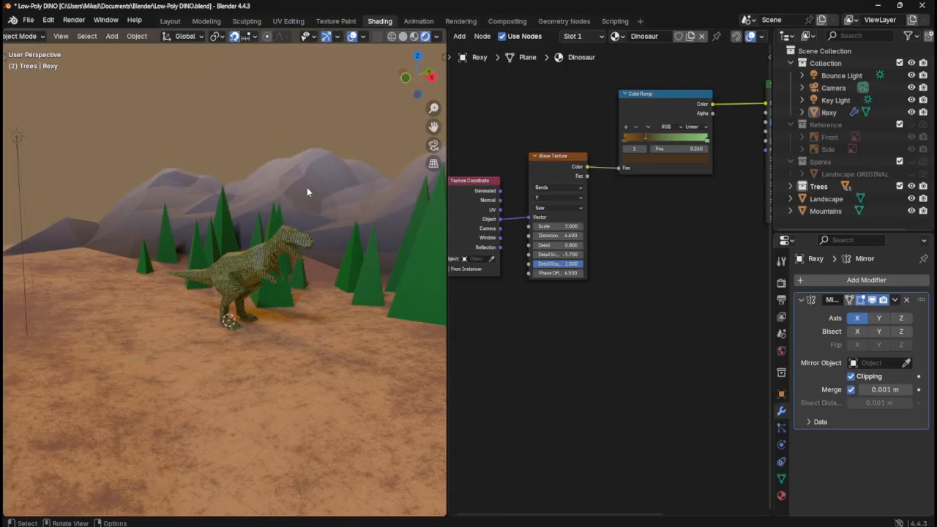
{"action": "middle_click_drag", "start_coordinate": [360, 217], "coordinate": [258, 247], "text": "shift"}
{"action": "middle_click_drag", "start_coordinate": [135, 248], "coordinate": [203, 225], "text": "shift"}
{"action": "key", "text": "ctrl+s"}
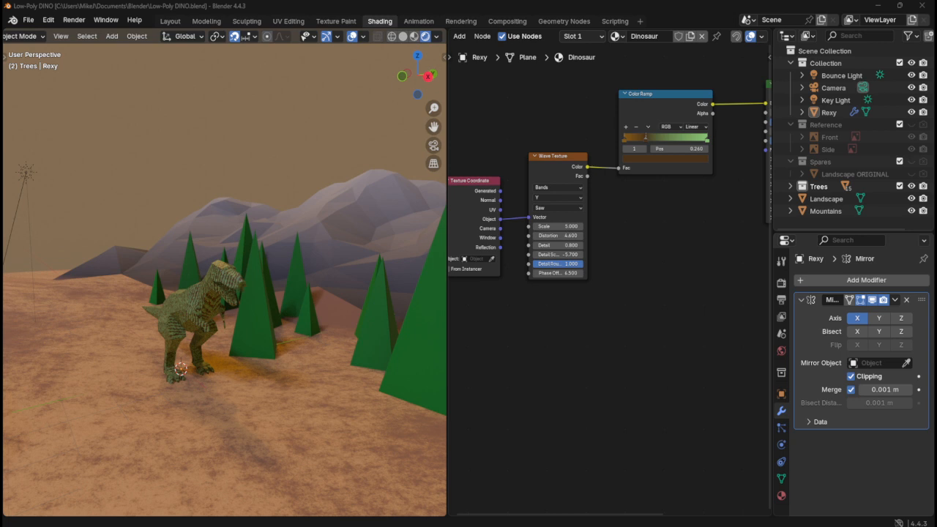
- Check the scene from a slightly different angle alongside the dinosaur's material nodes and save the file again
{"action": "middle_click_drag", "start_coordinate": [200, 256], "coordinate": [216, 249]}
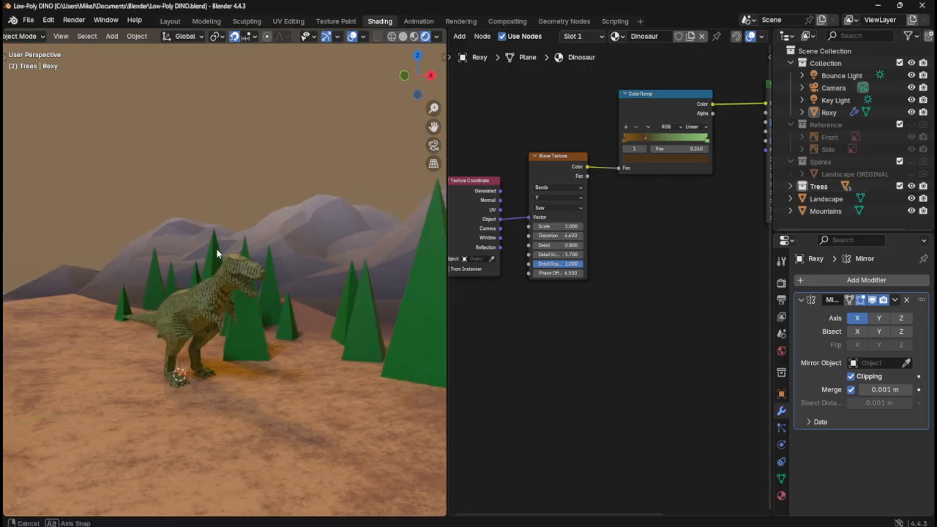
{"action": "key", "text": "ctrl+s"}
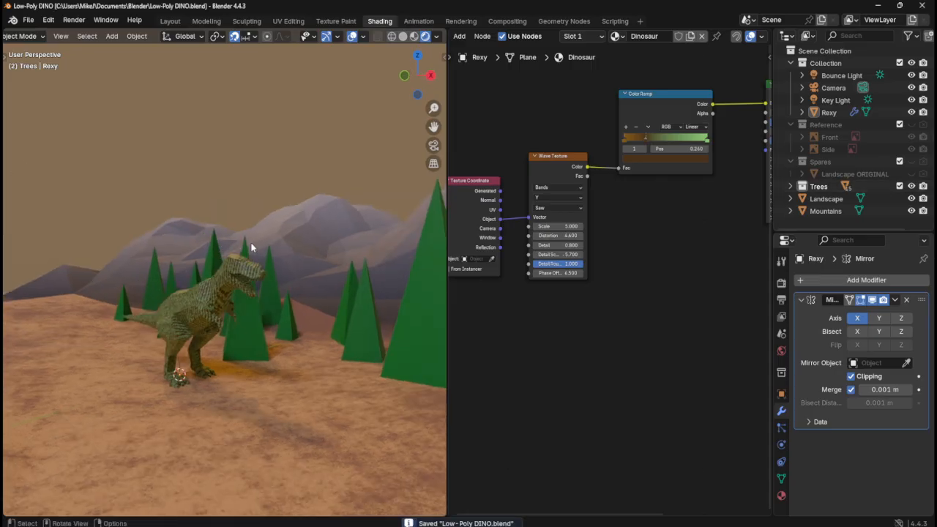
{"action": "middle_click_drag", "start_coordinate": [286, 248], "coordinate": [296, 225]}
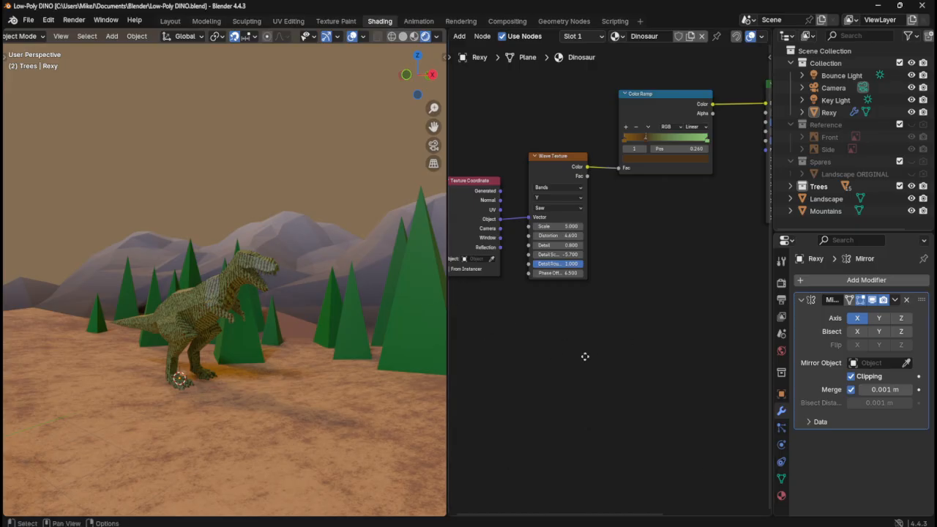
{"action": "middle_click_drag", "start_coordinate": [585, 356], "coordinate": [595, 349]}
{"action": "key", "text": "ctrl+s"}
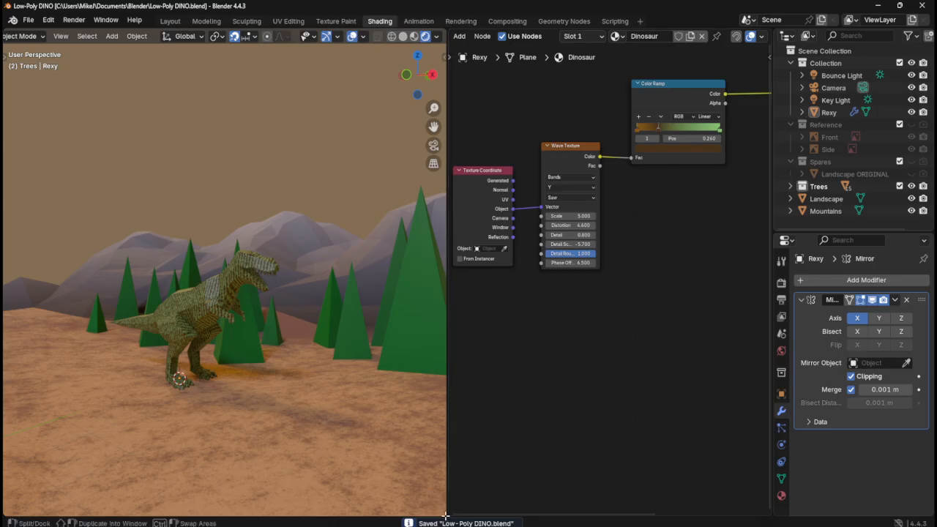
- Split the 3D viewport into two stacked views, show the scene camera's view in the lower one and enlarge it
{"action": "left_click_drag", "start_coordinate": [444, 513], "coordinate": [417, 348]}
{"action": "scroll", "coordinate": [288, 213], "scroll_direction": "down", "scroll_amount": 3}
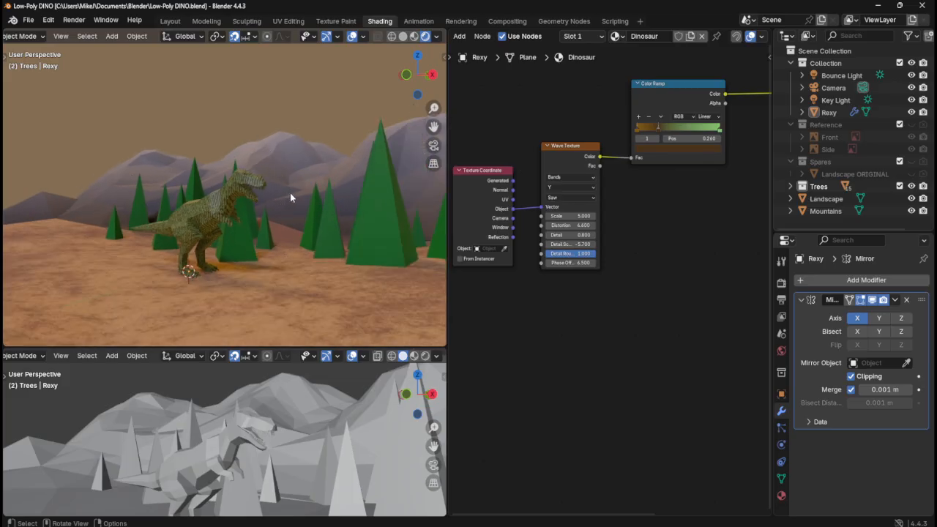
{"action": "left_click", "coordinate": [433, 466]}
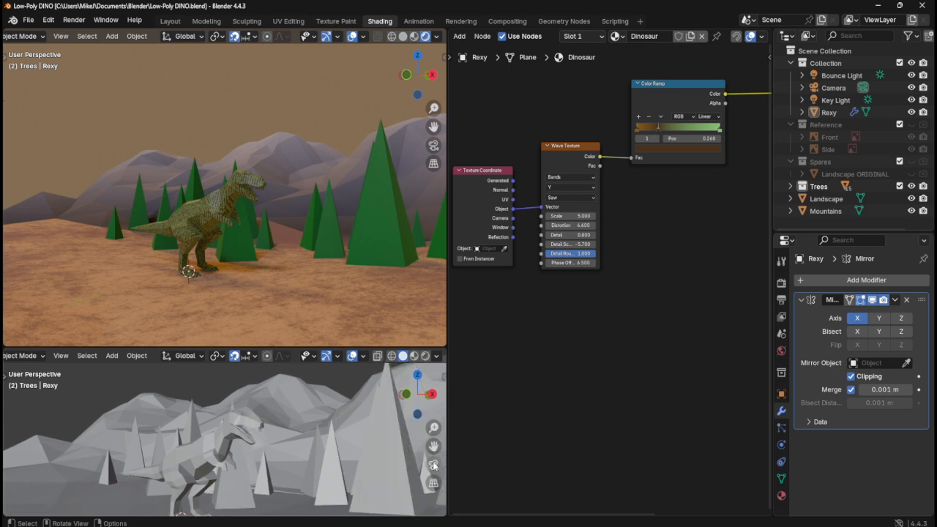
{"action": "left_click_drag", "start_coordinate": [288, 345], "coordinate": [289, 344]}
{"action": "left_click_drag", "start_coordinate": [288, 235], "coordinate": [288, 211]}
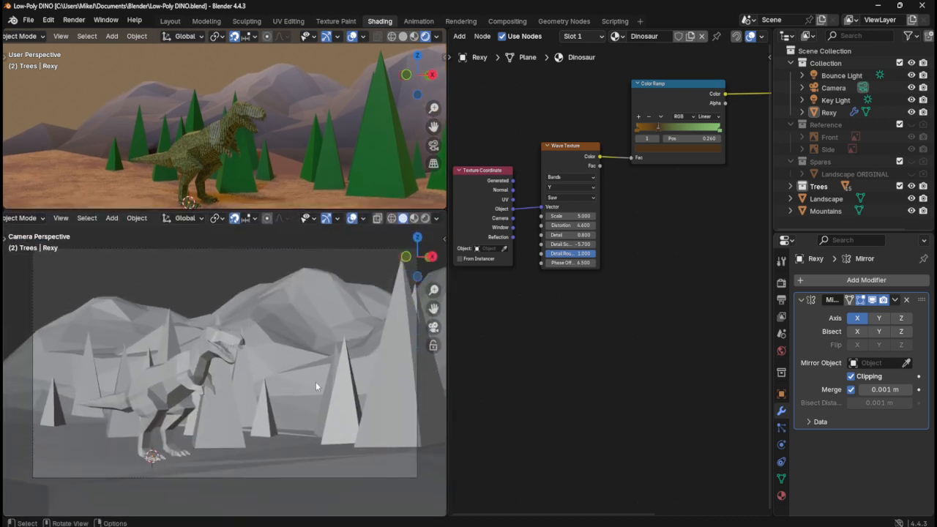
- Widen the upper view to include both lights, clear the object selection and save the file
{"action": "scroll", "coordinate": [294, 144], "scroll_direction": "down", "scroll_amount": 4}
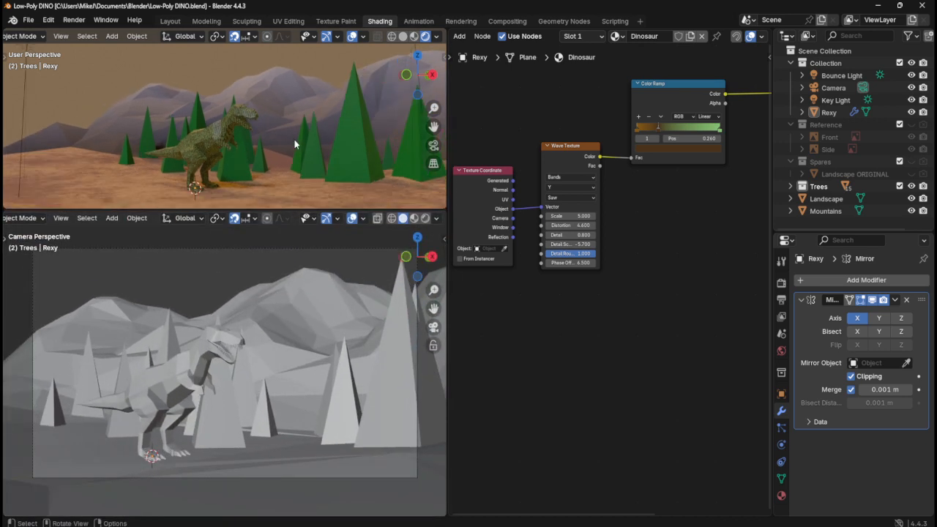
{"action": "scroll", "coordinate": [295, 144], "scroll_direction": "down", "scroll_amount": 4}
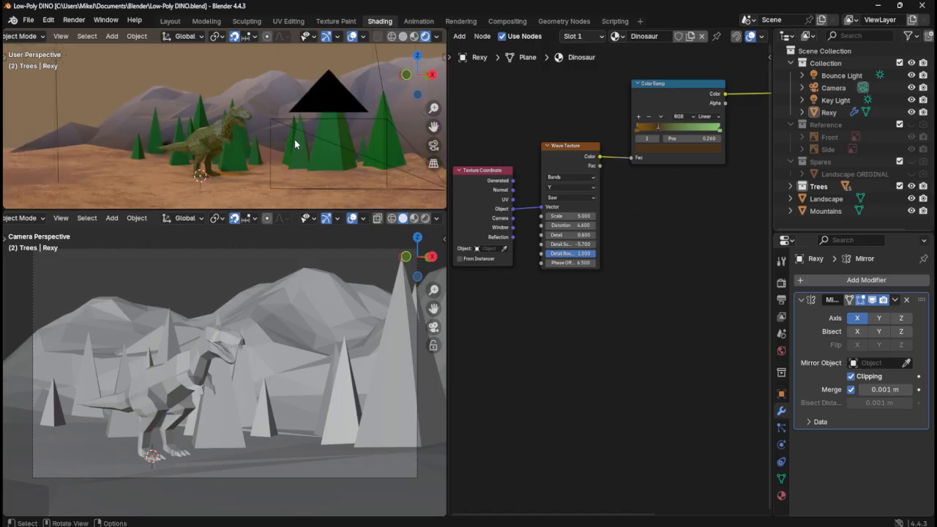
{"action": "key", "text": "a"}
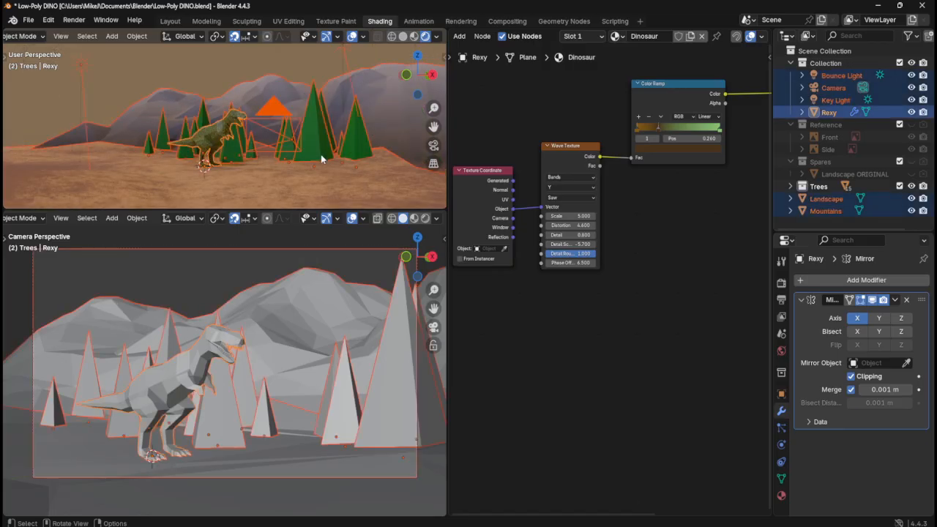
{"action": "mouse_move", "coordinate": [320, 158]}
{"action": "middle_mouse_down"}
{"action": "mouse_move", "coordinate": [312, 137]}
{"action": "mouse_move", "coordinate": [322, 137]}
{"action": "mouse_move", "coordinate": [315, 143]}
{"action": "middle_mouse_up"}
{"action": "key", "text": "alt+a"}
{"action": "scroll", "coordinate": [313, 136], "scroll_direction": "up", "scroll_amount": 3}
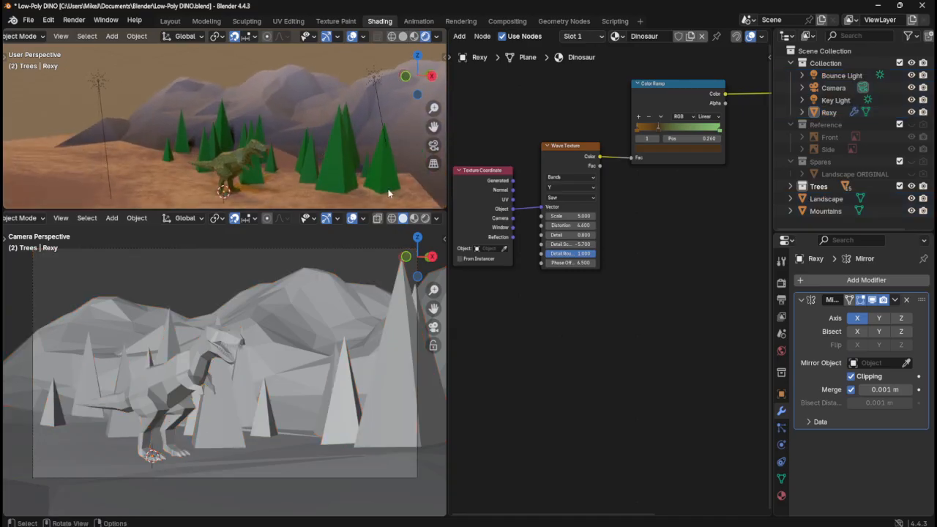
{"action": "key", "text": "ctrl+s"}
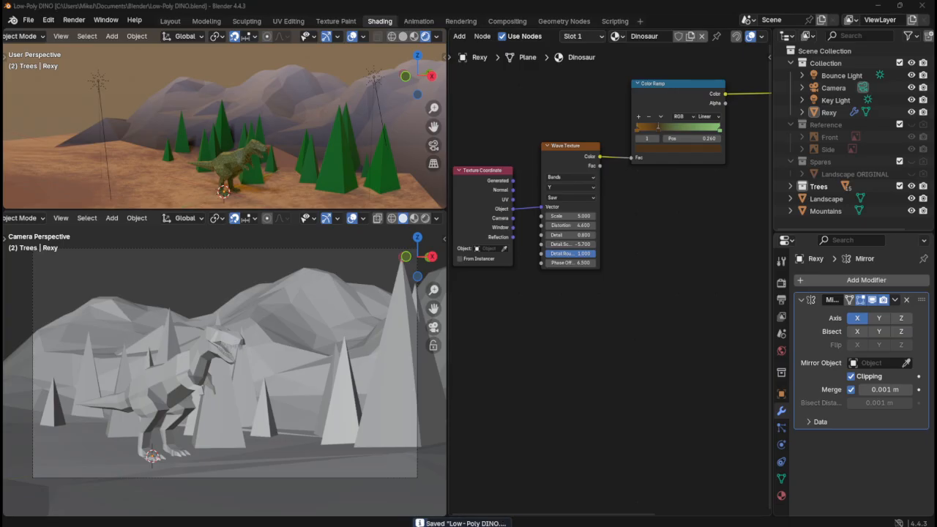
- Select the Landscape object and switch the camera view to Rendered shading
{"action": "left_click", "coordinate": [268, 105]}
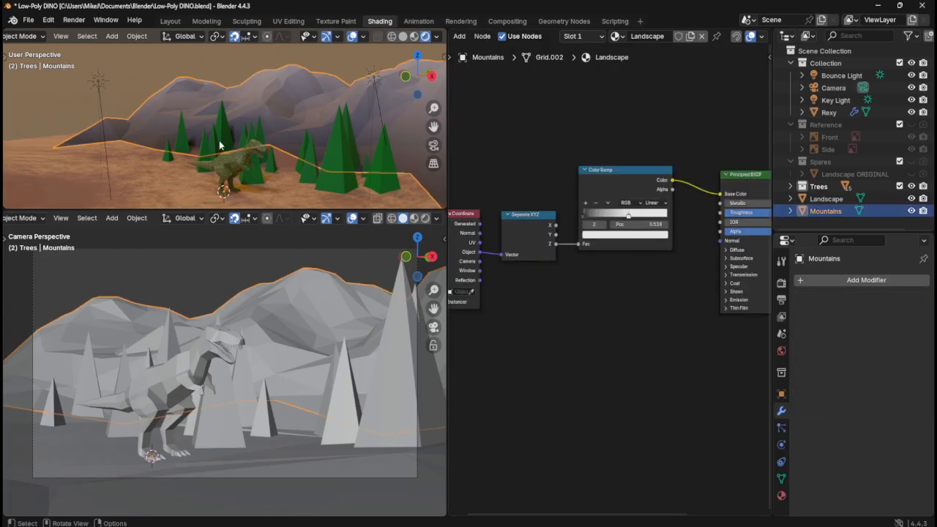
{"action": "left_click", "coordinate": [147, 182]}
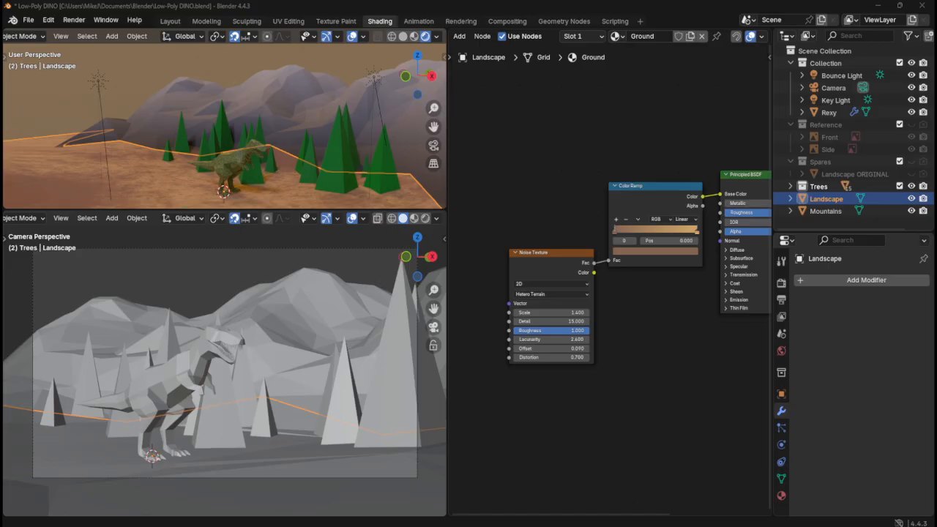
{"action": "left_click", "coordinate": [414, 218]}
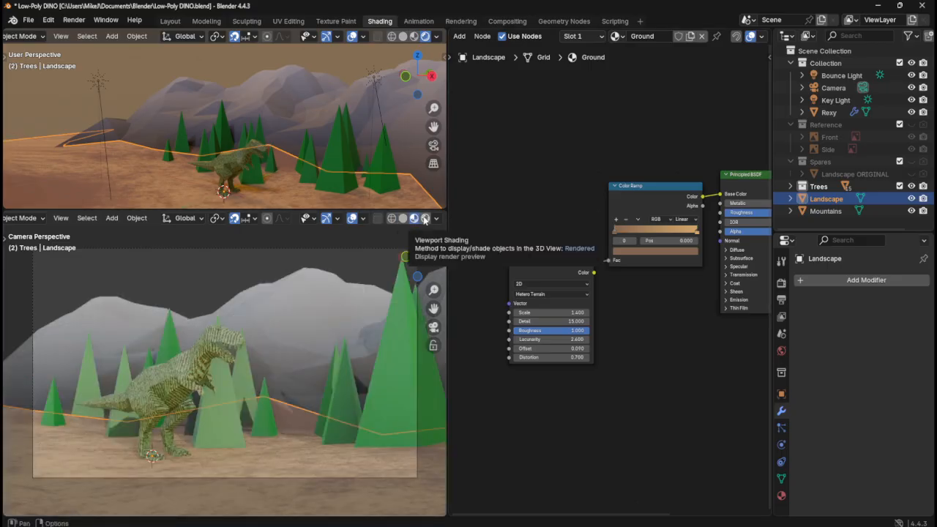
{"action": "left_click", "coordinate": [424, 218]}
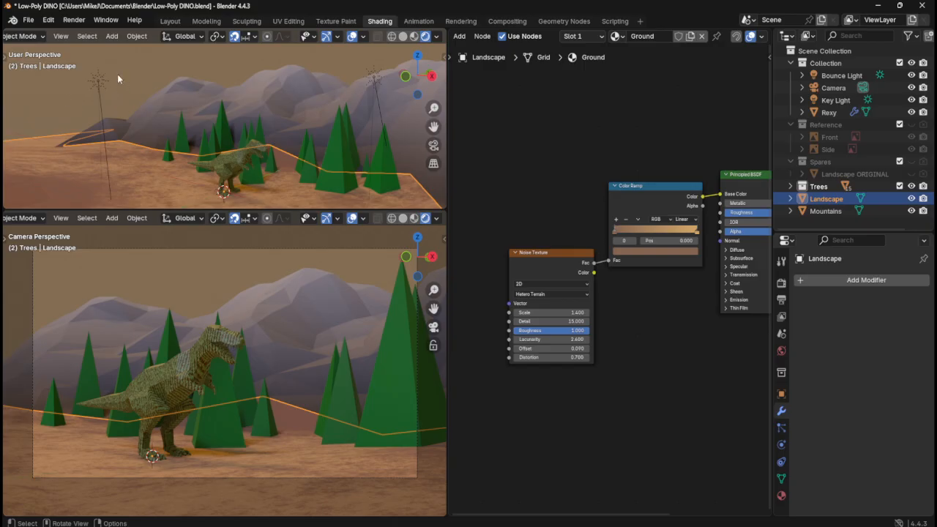
- Select the Bounce Light and expand the Film section of the render settings
{"action": "left_click", "coordinate": [92, 86]}
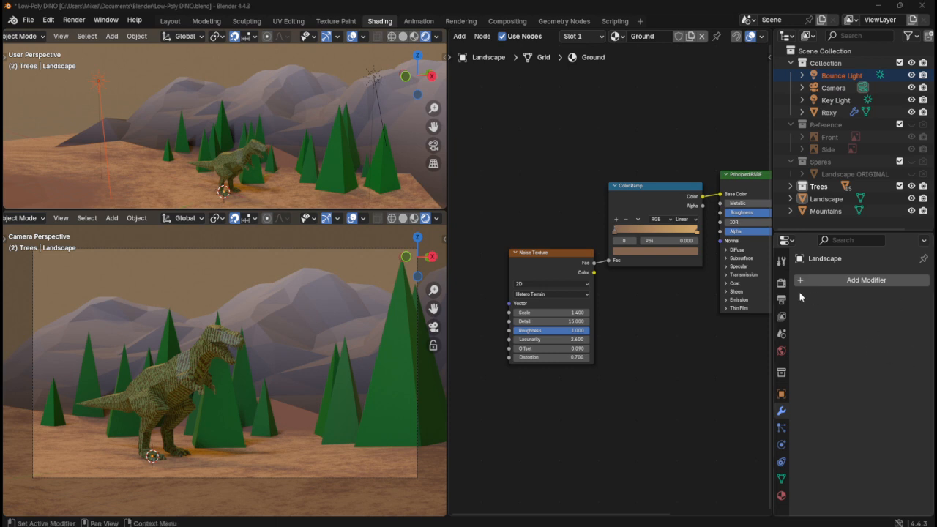
{"action": "left_click", "coordinate": [781, 283]}
{"action": "scroll", "coordinate": [842, 435], "scroll_direction": "down", "scroll_amount": 4}
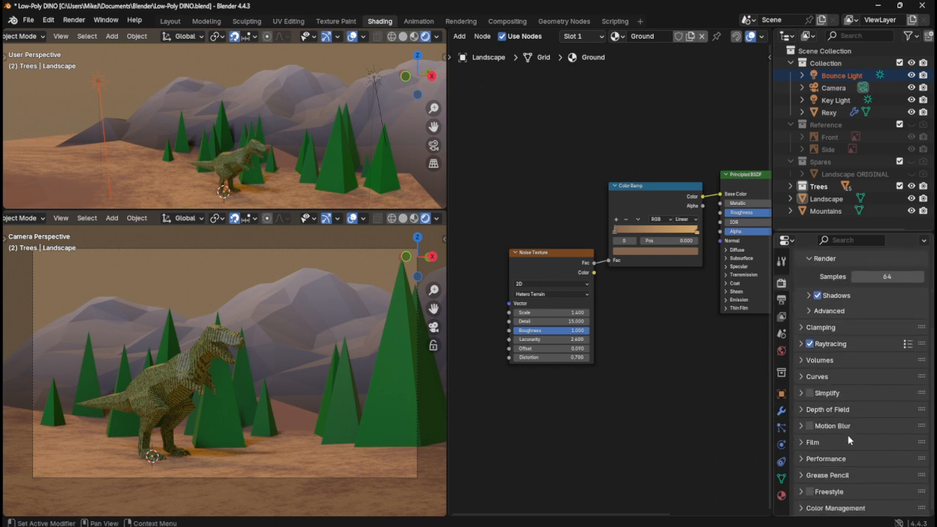
{"action": "left_click", "coordinate": [801, 442]}
{"action": "scroll", "coordinate": [828, 433], "scroll_direction": "down", "scroll_amount": 2}
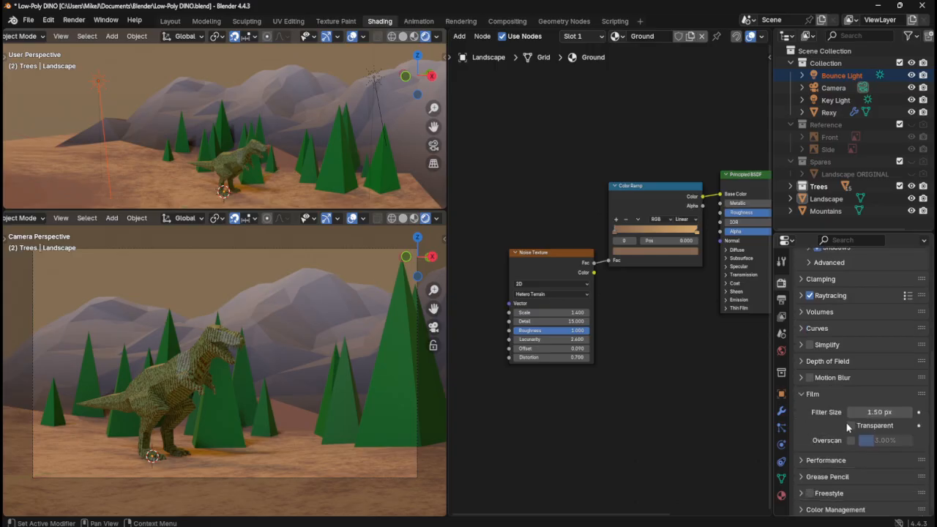
- Toggle the Transparent film background repeatedly to compare it with the world background, leaving it off
{"action": "left_click", "coordinate": [850, 426]}
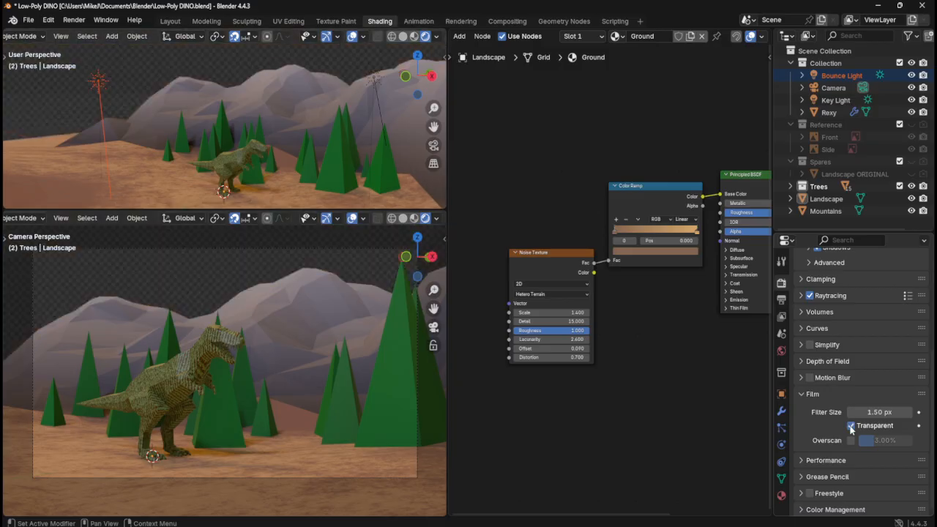
{"action": "left_click", "coordinate": [850, 426]}
{"action": "left_click", "coordinate": [851, 426]}
{"action": "double_click", "coordinate": [850, 426]}
{"action": "left_click", "coordinate": [850, 426]}
{"action": "left_click", "coordinate": [850, 425]}
{"action": "left_click", "coordinate": [850, 426]}
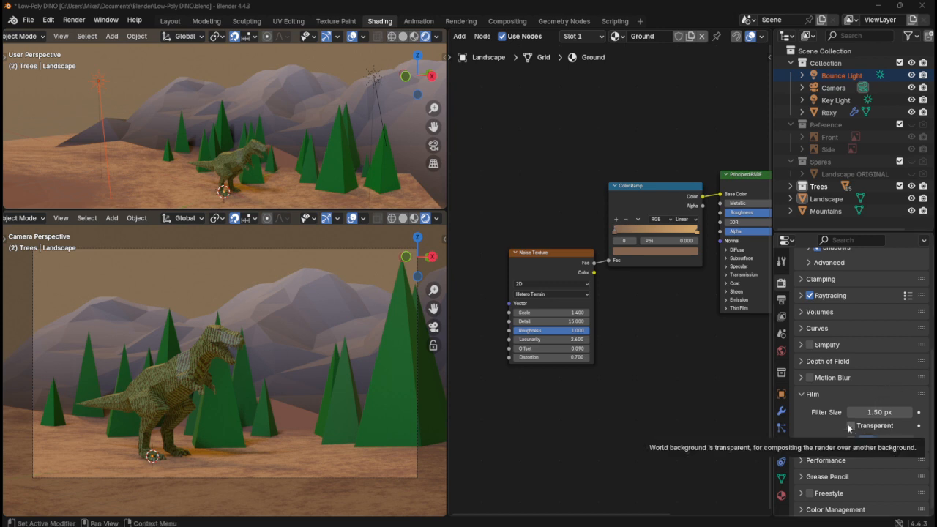
- Expand the Color Management settings and try the Very Low Contrast and Medium High Contrast looks on the scene
{"action": "left_click", "coordinate": [802, 508]}
{"action": "scroll", "coordinate": [820, 483], "scroll_direction": "down", "scroll_amount": 5}
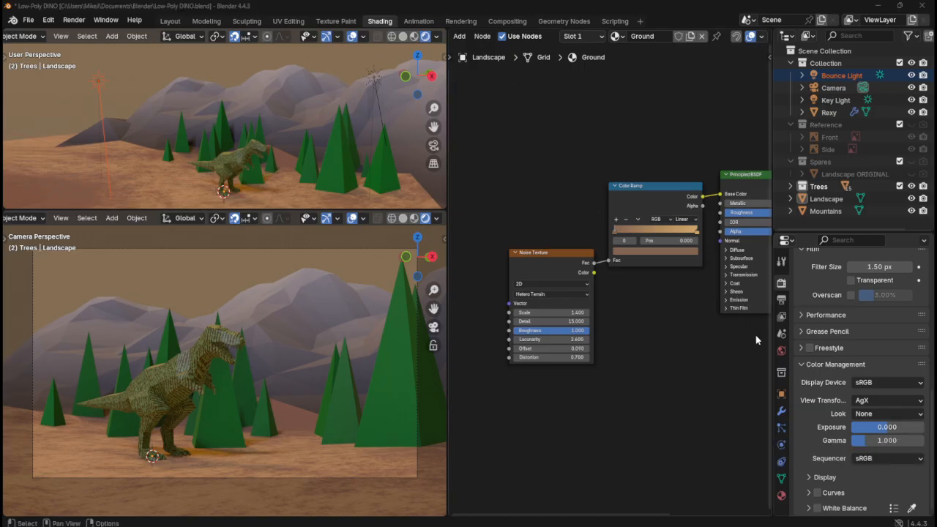
{"action": "left_click", "coordinate": [869, 412]}
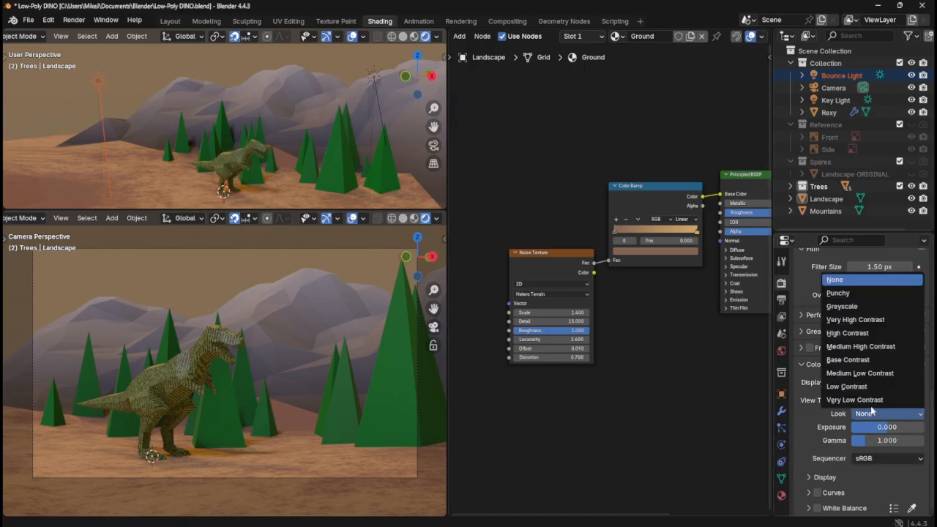
{"action": "left_click", "coordinate": [869, 400]}
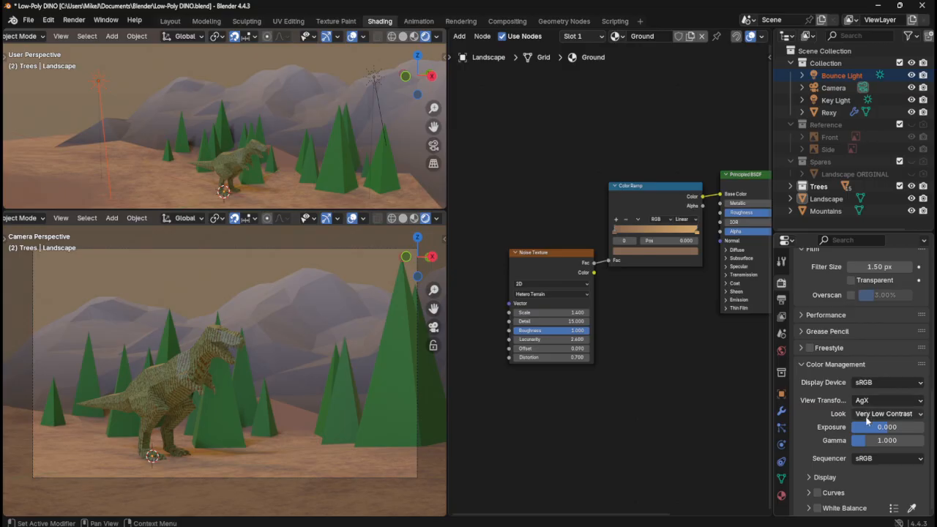
{"action": "left_click", "coordinate": [869, 413]}
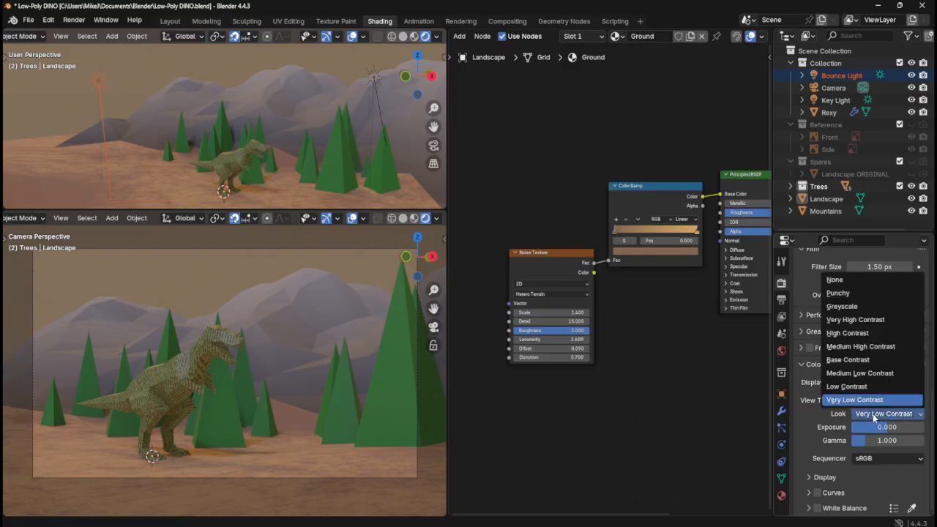
{"action": "left_click", "coordinate": [858, 347]}
{"action": "scroll", "coordinate": [166, 437], "scroll_direction": "up", "scroll_amount": 3}
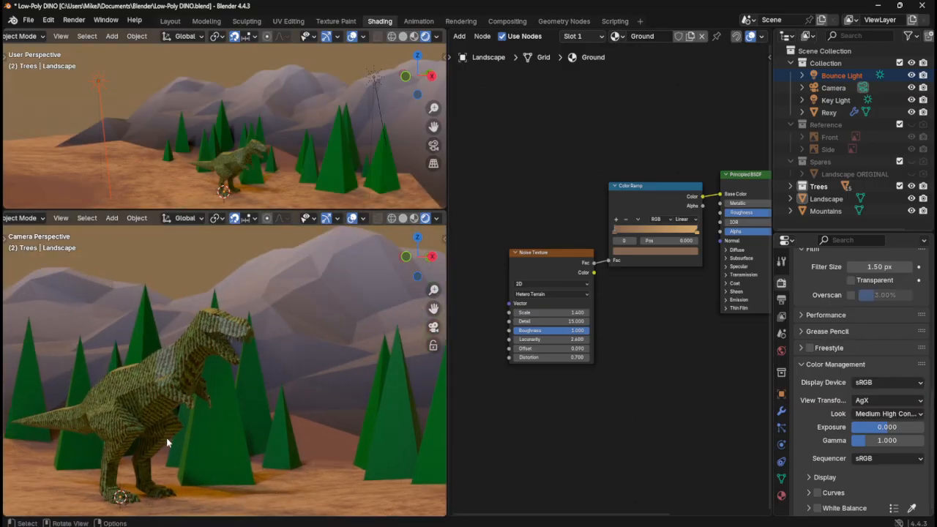
{"action": "scroll", "coordinate": [166, 438], "scroll_direction": "down", "scroll_amount": 3}
- Try the Very High Contrast, Greyscale, Punchy and Base Contrast looks on the rendered scene
{"action": "left_click", "coordinate": [886, 414]}
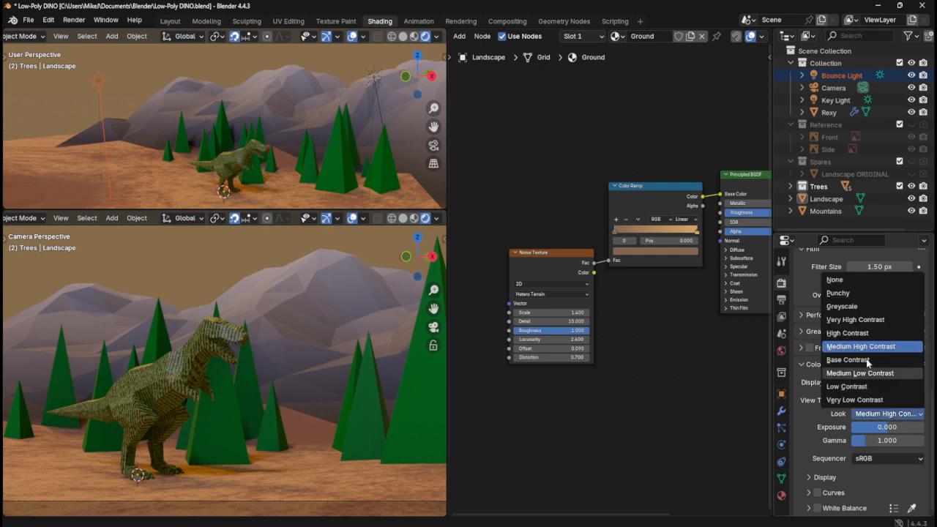
{"action": "left_click", "coordinate": [870, 319]}
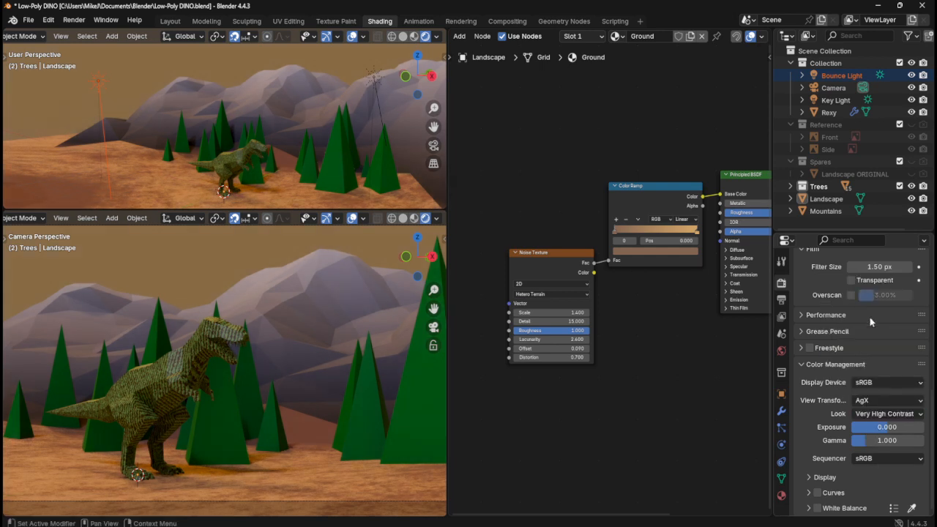
{"action": "left_click", "coordinate": [869, 415]}
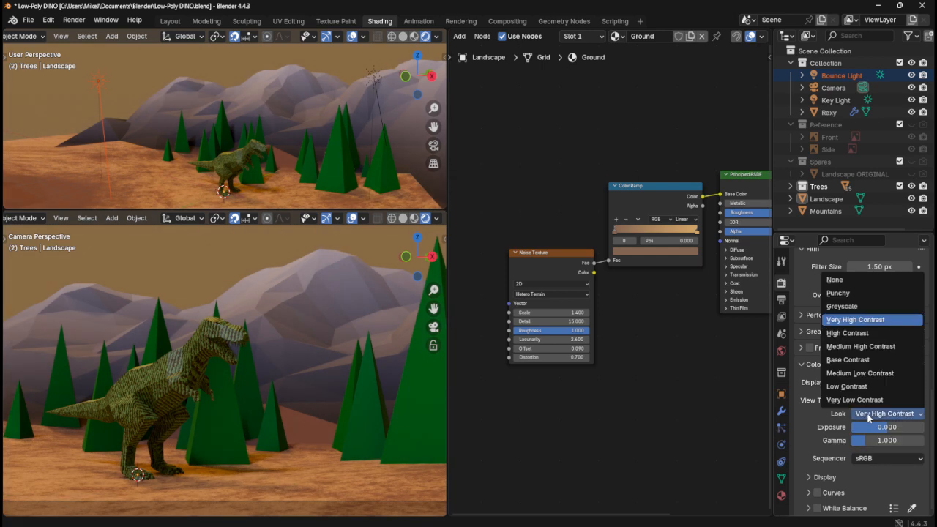
{"action": "left_click", "coordinate": [867, 309]}
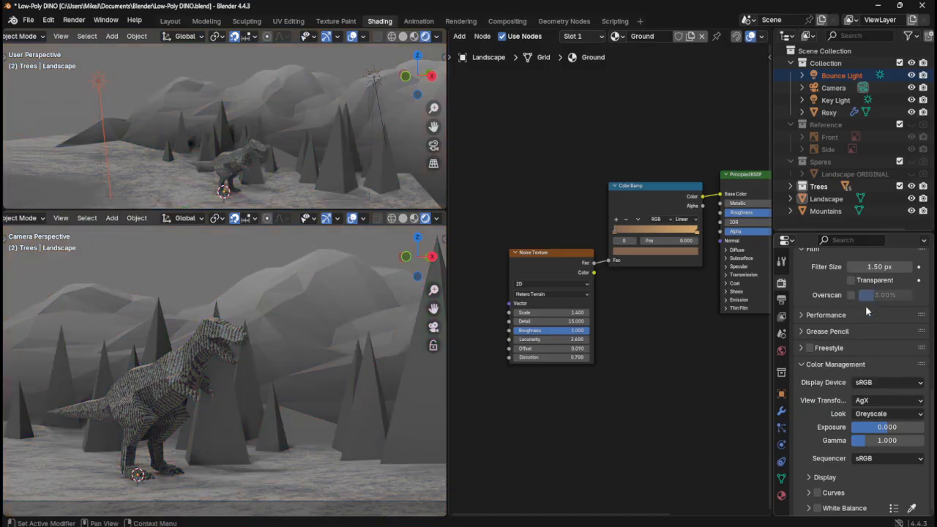
{"action": "left_click", "coordinate": [868, 414]}
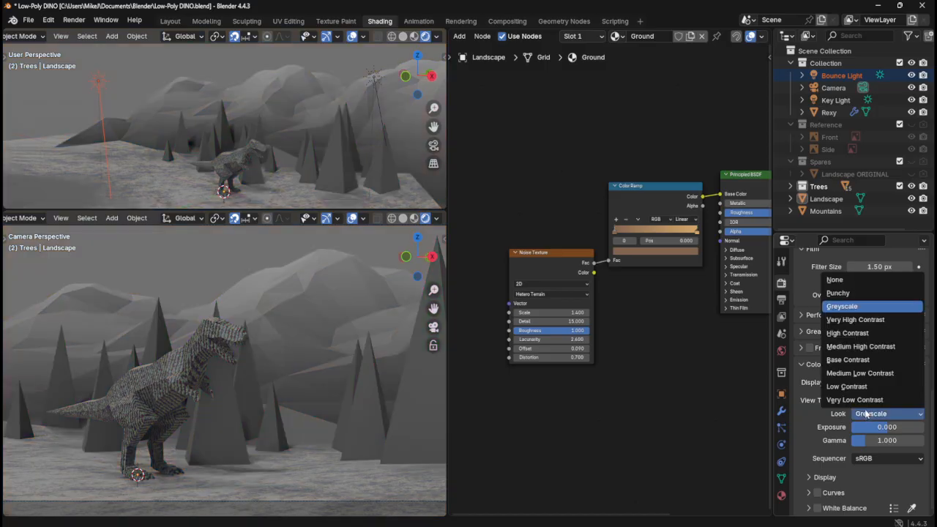
{"action": "left_click", "coordinate": [867, 293]}
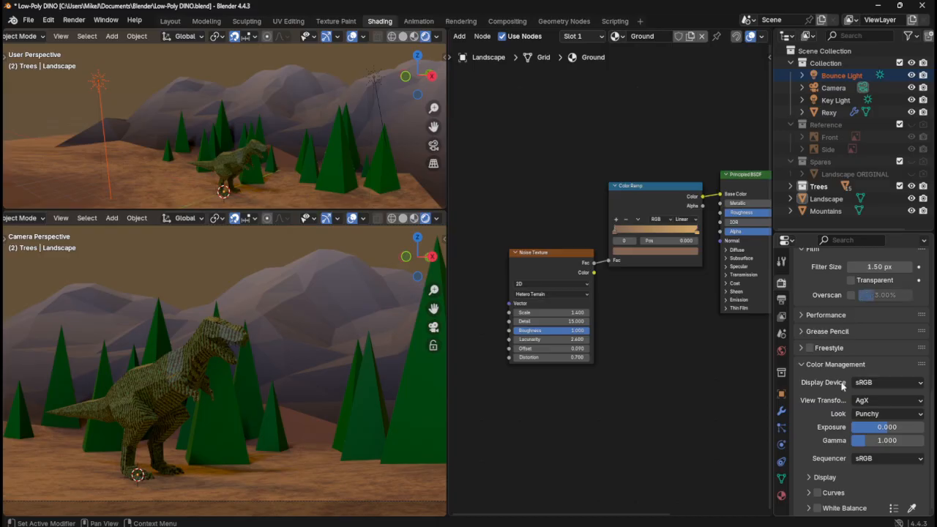
{"action": "left_click", "coordinate": [859, 415]}
{"action": "left_click", "coordinate": [849, 360]}
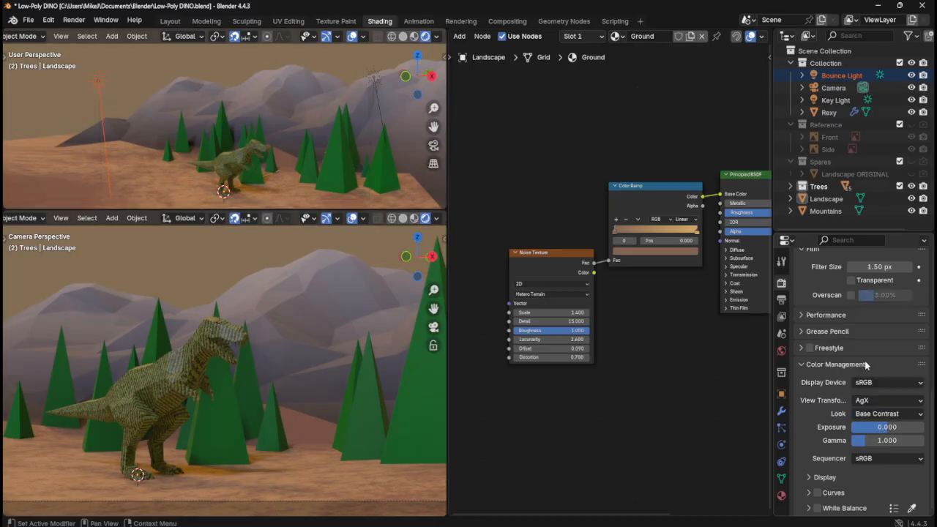
- Try the Medium High Contrast look again, and set the scene's look to High Contrast
{"action": "left_click", "coordinate": [869, 416]}
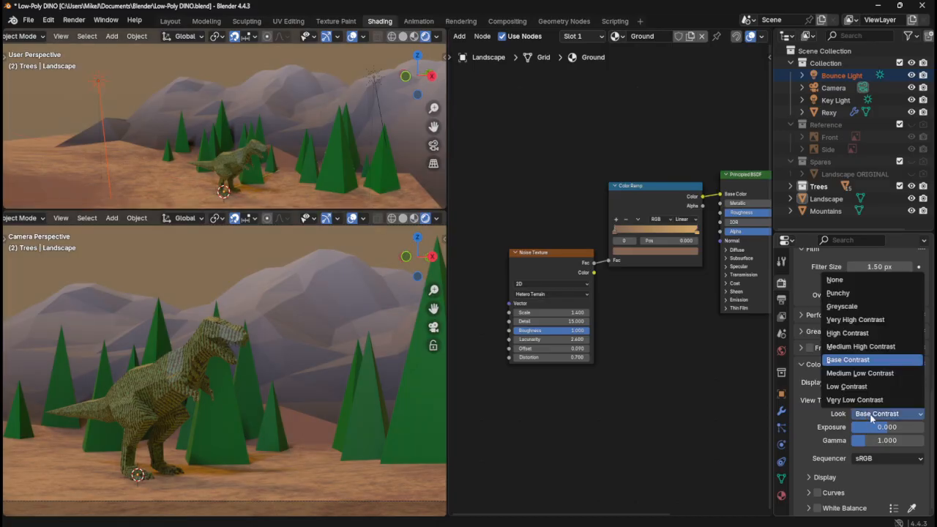
{"action": "left_click", "coordinate": [867, 347]}
{"action": "left_click", "coordinate": [881, 416]}
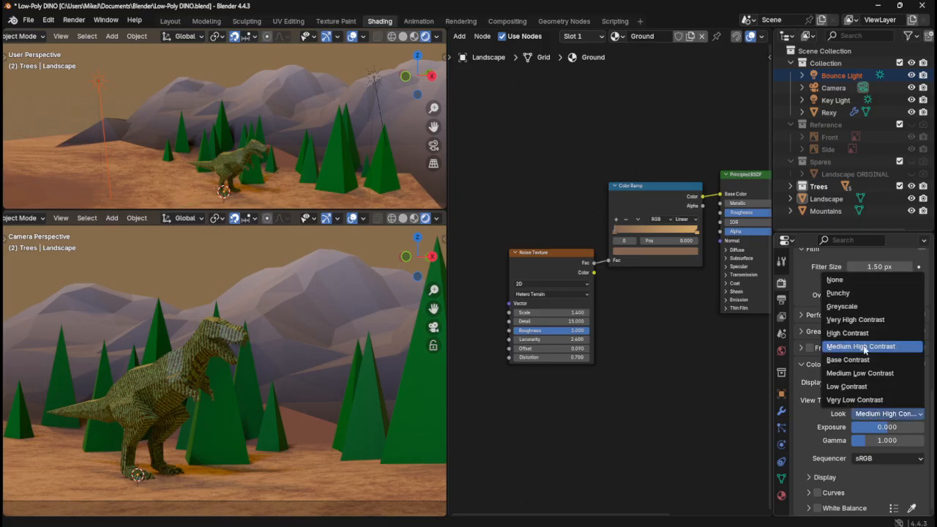
{"action": "left_click", "coordinate": [862, 336]}
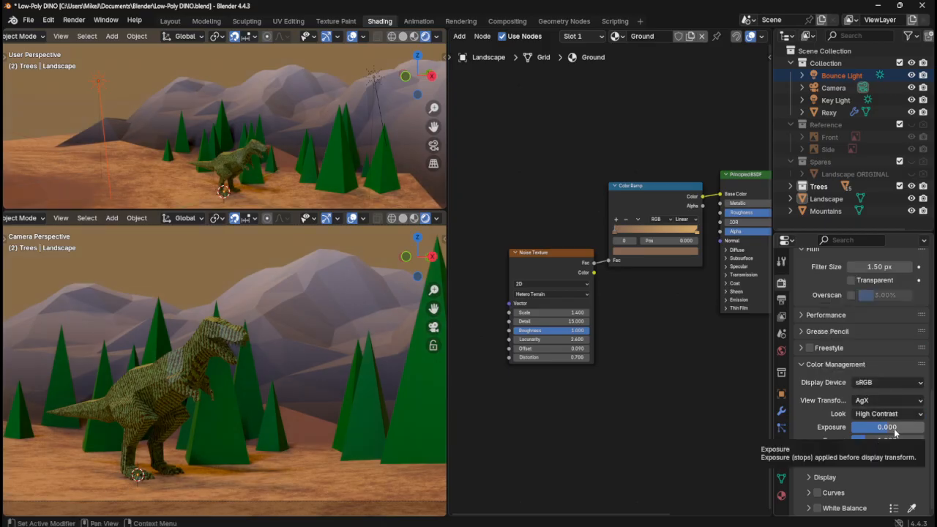
- Try raising the Color Management exposure slightly and undo the change
{"action": "mouse_move", "coordinate": [895, 433]}
{"action": "left_mouse_down"}
{"action": "mouse_move", "coordinate": [928, 432]}
{"action": "mouse_move", "coordinate": [889, 427]}
{"action": "mouse_move", "coordinate": [898, 426]}
{"action": "left_mouse_up"}
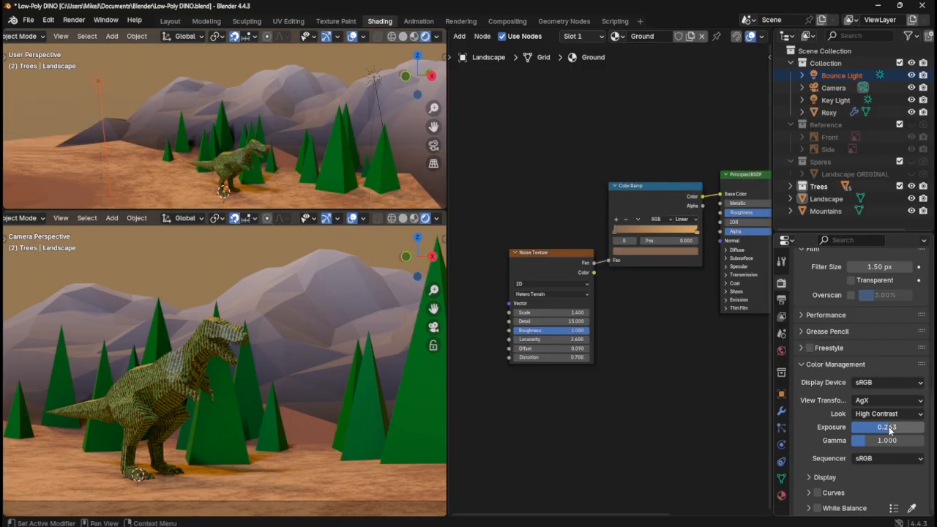
{"action": "key", "text": "ctrl+z"}
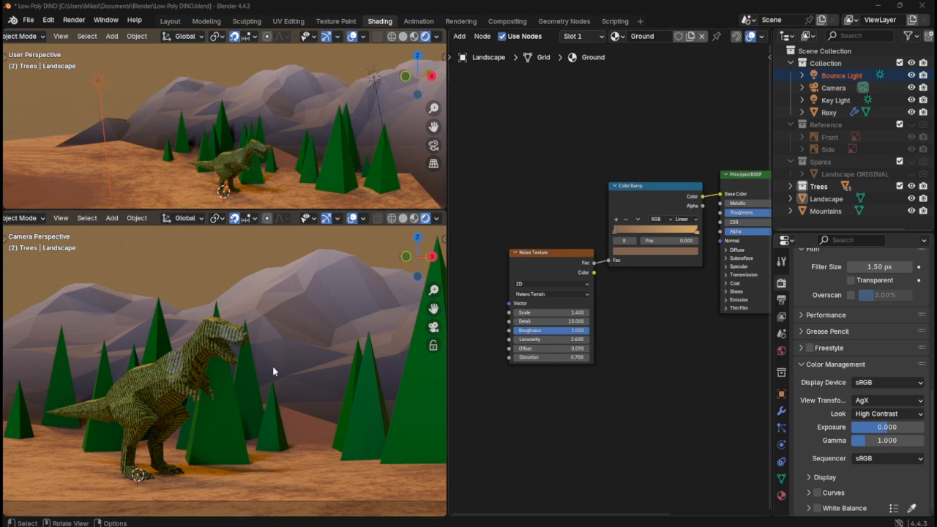
{"action": "middle_click_drag", "start_coordinate": [272, 366], "coordinate": [251, 377]}
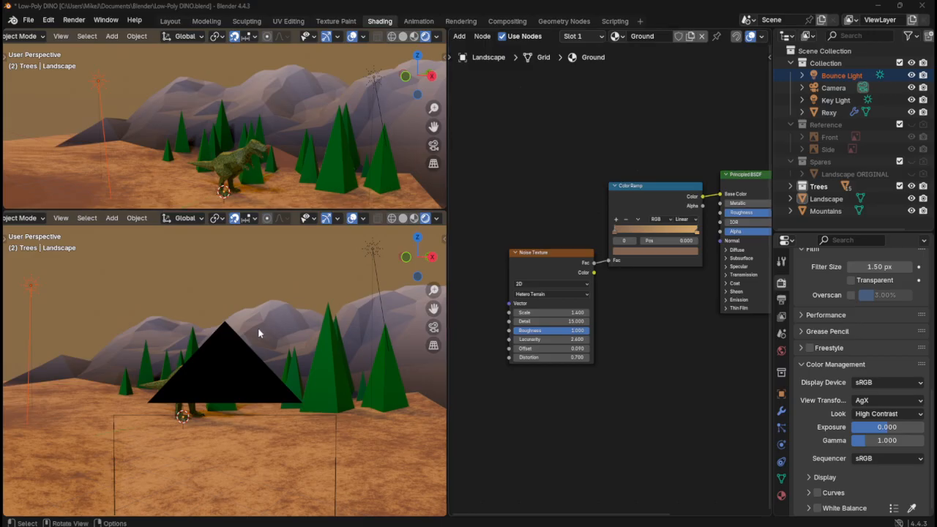
- Return the lower viewport to the scene camera's view with the entire camera frame in sight
{"action": "middle_click_drag", "start_coordinate": [258, 327], "coordinate": [284, 305]}
{"action": "scroll", "coordinate": [218, 368], "scroll_direction": "up", "scroll_amount": 5}
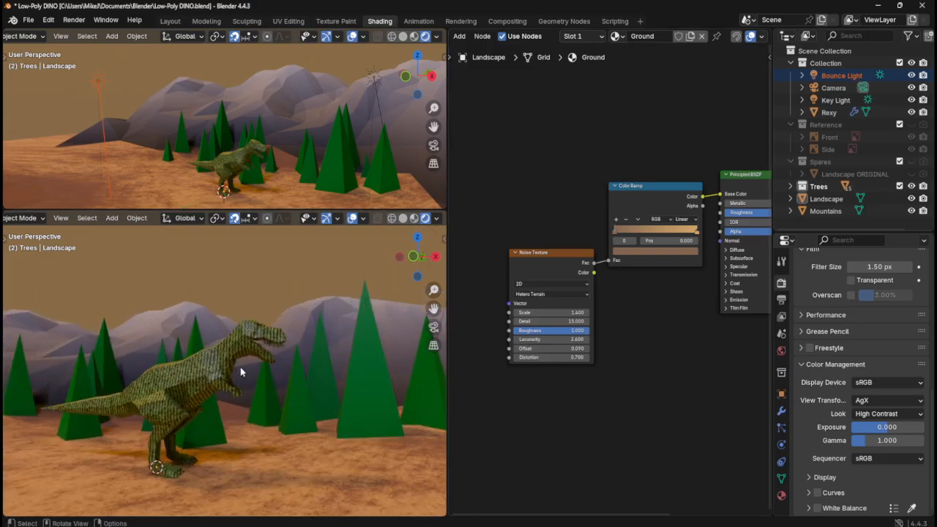
{"action": "mouse_move", "coordinate": [297, 346]}
{"action": "middle_mouse_down"}
{"action": "mouse_move", "coordinate": [262, 344]}
{"action": "mouse_move", "coordinate": [309, 313]}
{"action": "mouse_move", "coordinate": [303, 332]}
{"action": "middle_mouse_up"}
{"action": "left_click", "coordinate": [434, 328]}
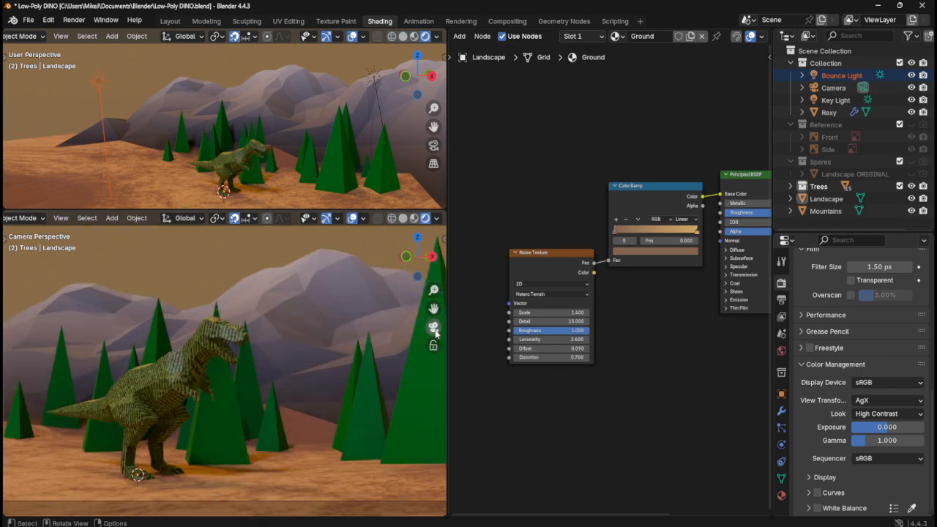
{"action": "scroll", "coordinate": [237, 350], "scroll_direction": "down", "scroll_amount": 2}
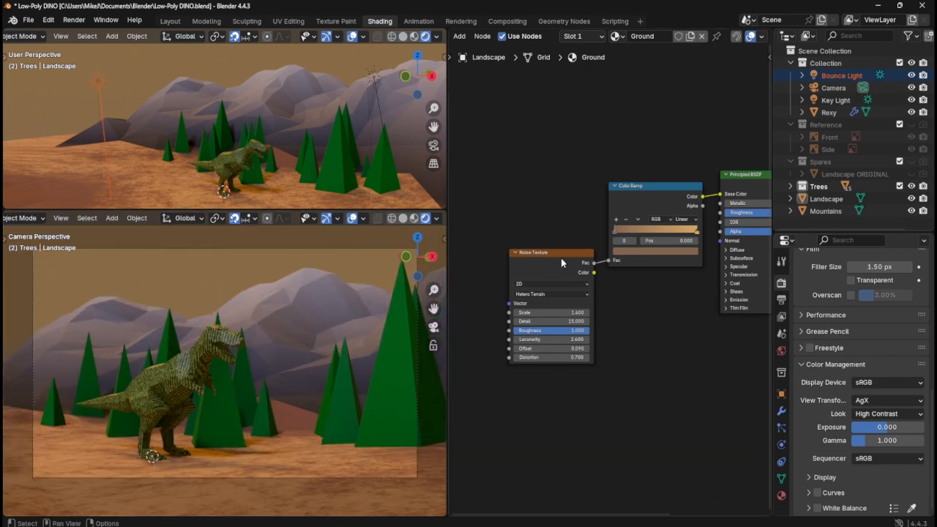
- Select the Bounce Light in the scene and bring up its light settings
{"action": "left_click", "coordinate": [97, 80]}
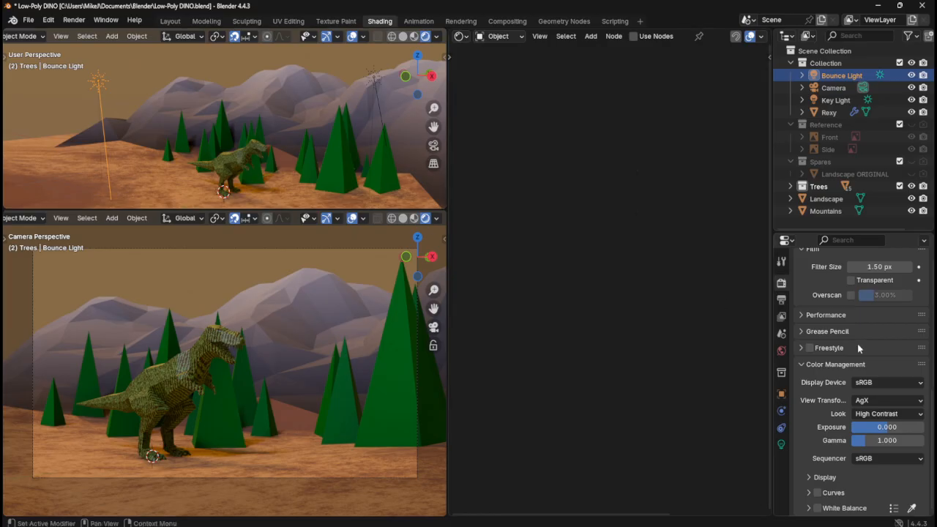
{"action": "scroll", "coordinate": [842, 355], "scroll_direction": "up", "scroll_amount": 1}
{"action": "scroll", "coordinate": [842, 355], "scroll_direction": "up", "scroll_amount": 3}
{"action": "left_click", "coordinate": [781, 444]}
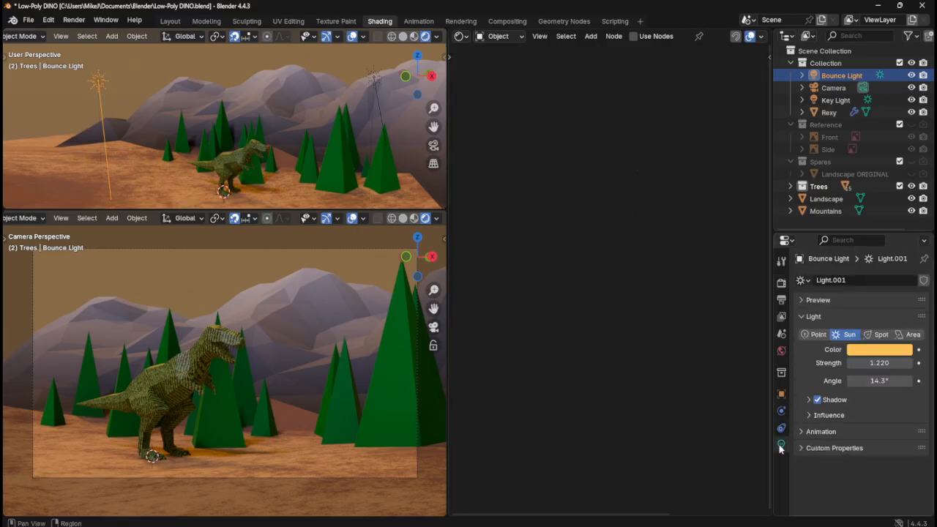
- Try the Spot type on the Bounce Light, restore it to Sun, and save the file
{"action": "left_click", "coordinate": [875, 337]}
{"action": "left_click", "coordinate": [851, 335]}
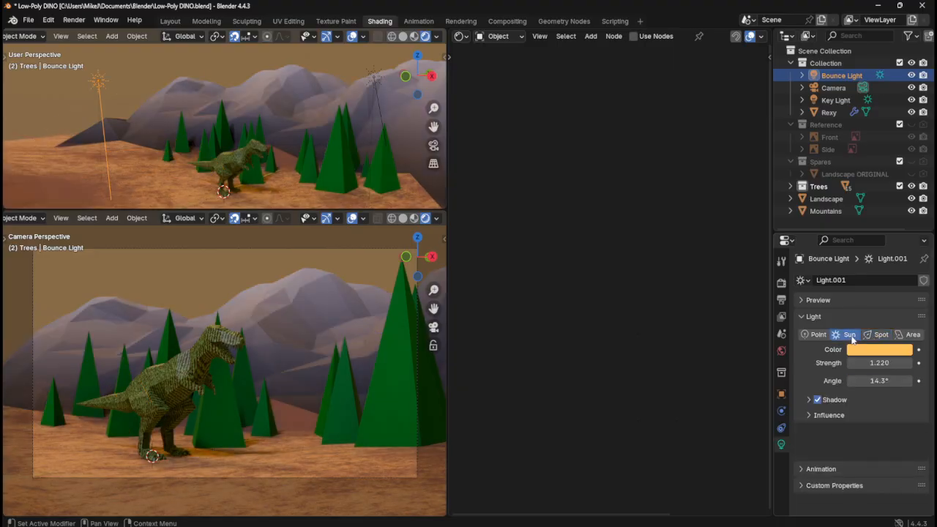
{"action": "key", "text": "ctrl+z"}
{"action": "left_click", "coordinate": [852, 335]}
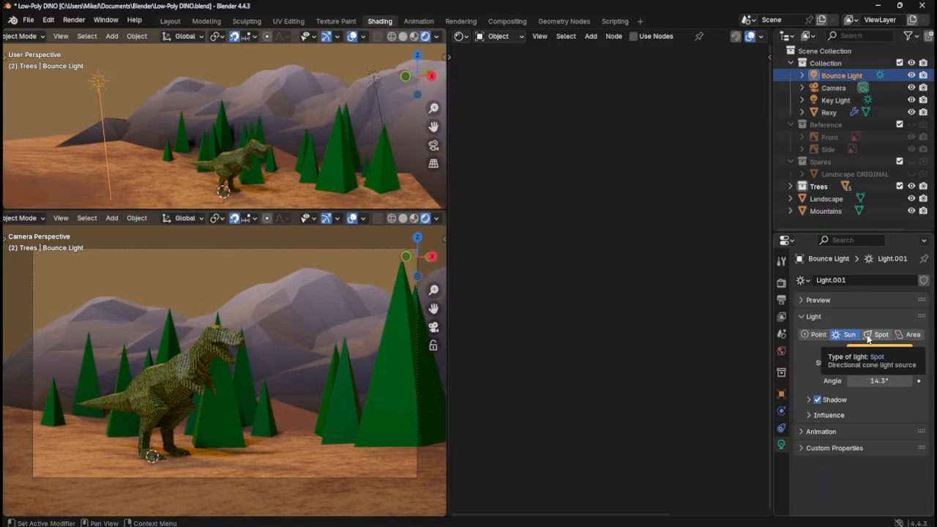
{"action": "left_click", "coordinate": [868, 337]}
{"action": "left_click", "coordinate": [852, 337]}
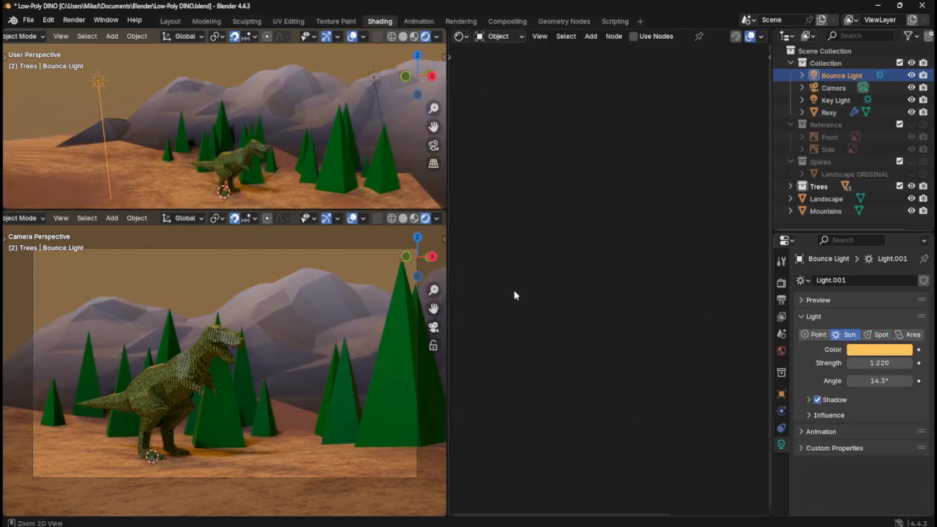
{"action": "key", "text": "ctrl+s"}
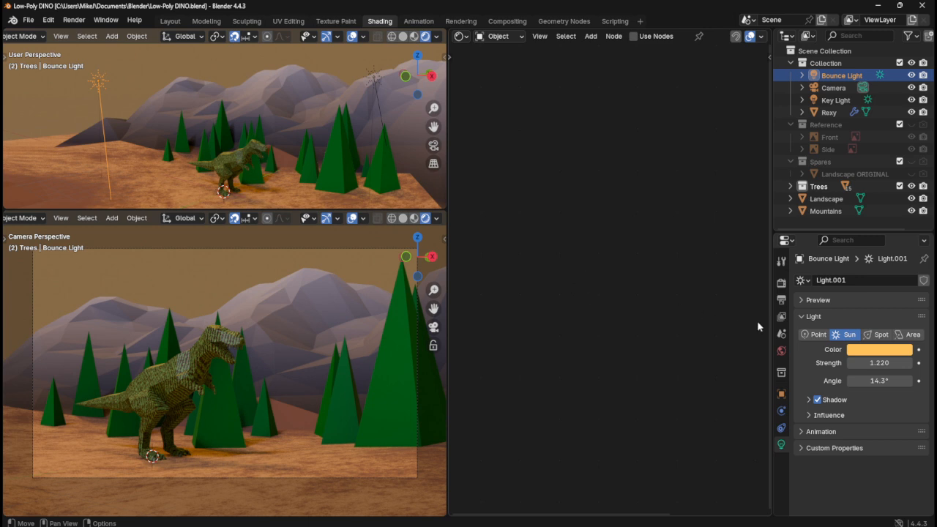
- Compare the Area, Spot and Point types on the Bounce Light and return it to Sun
{"action": "left_click", "coordinate": [908, 335]}
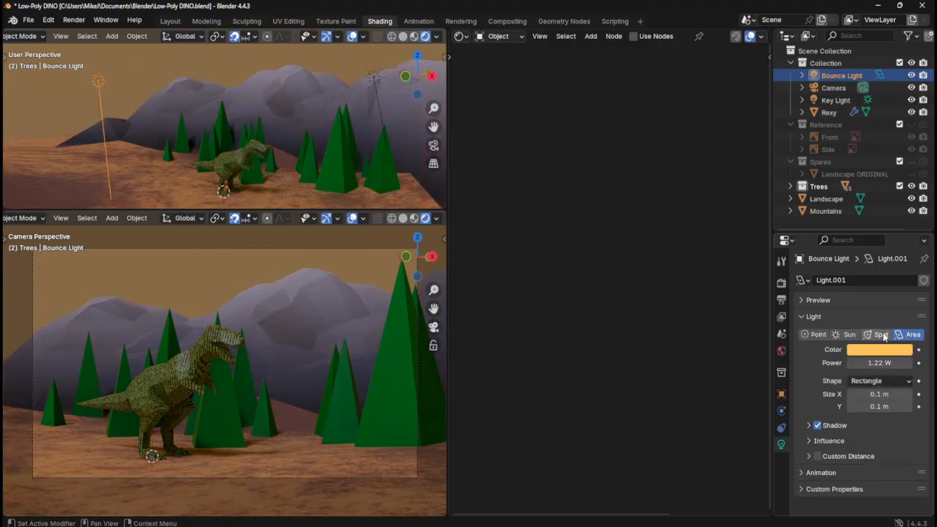
{"action": "left_click", "coordinate": [879, 335]}
{"action": "left_click", "coordinate": [849, 335]}
{"action": "left_click", "coordinate": [814, 335]}
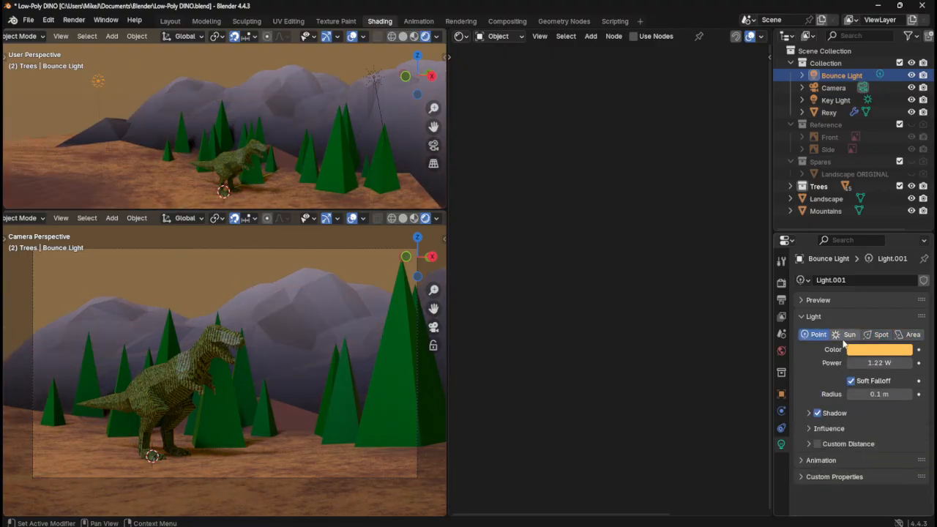
{"action": "left_click", "coordinate": [873, 338]}
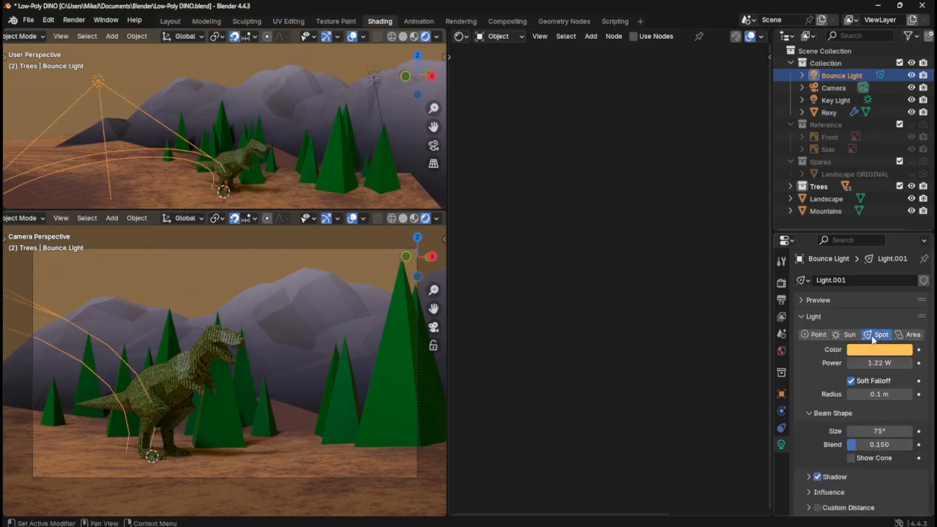
{"action": "left_click", "coordinate": [849, 335]}
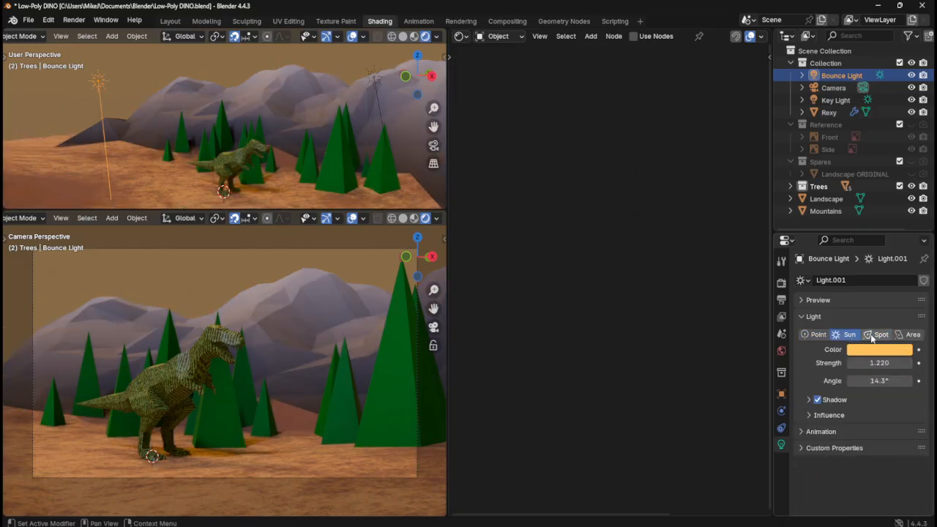
- Change the Bounce Light to a Spot light and widen its beam size to 83.9°
{"action": "left_click", "coordinate": [872, 335]}
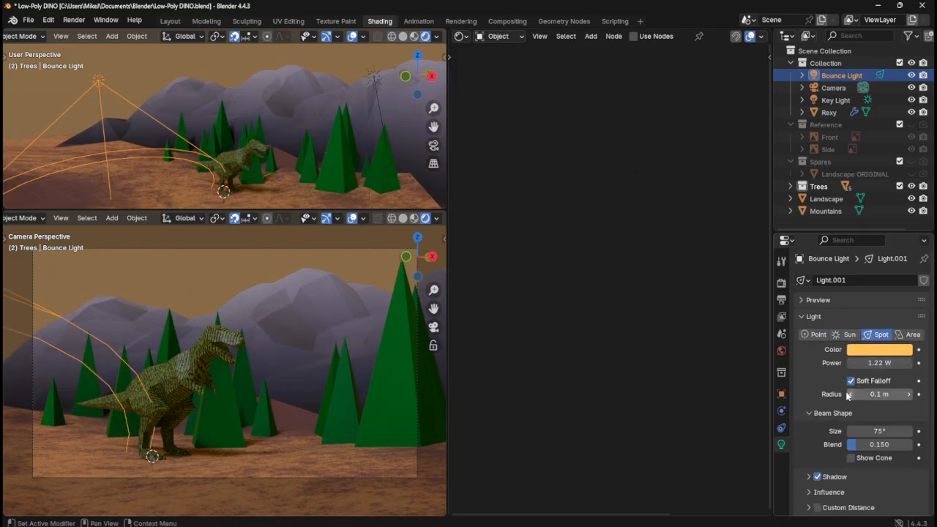
{"action": "scroll", "coordinate": [822, 405], "scroll_direction": "down", "scroll_amount": 1}
{"action": "left_click_drag", "start_coordinate": [875, 407], "coordinate": [917, 407]}
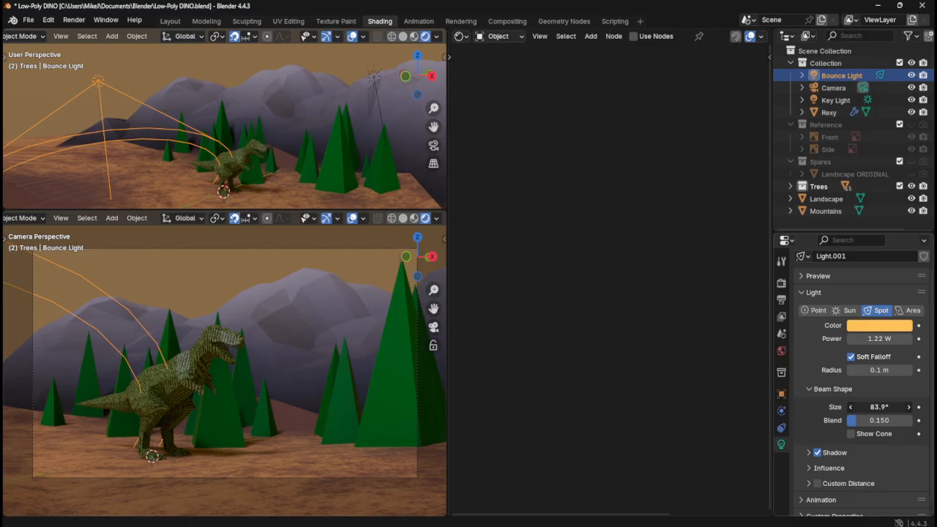
{"action": "left_click_drag", "start_coordinate": [916, 407], "coordinate": [916, 407]}
{"action": "scroll", "coordinate": [812, 427], "scroll_direction": "down", "scroll_amount": 1}
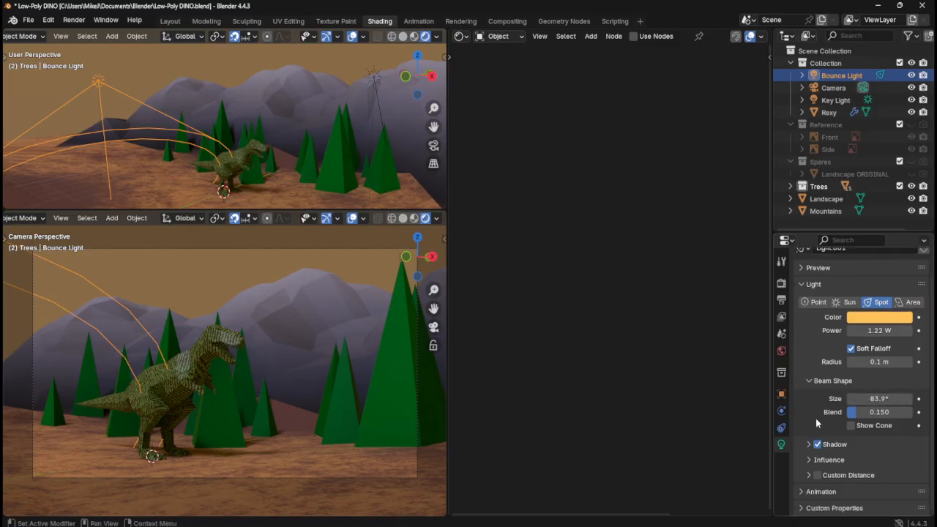
- Check the spot light's Influence and Shadow settings and set its power to 5000 W
{"action": "left_click", "coordinate": [808, 459]}
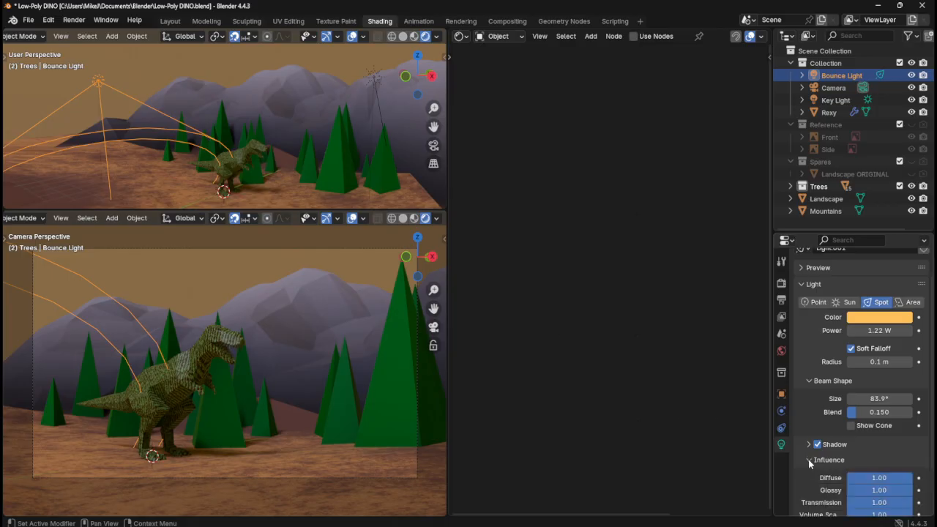
{"action": "left_click", "coordinate": [808, 459]}
{"action": "left_click", "coordinate": [809, 445]}
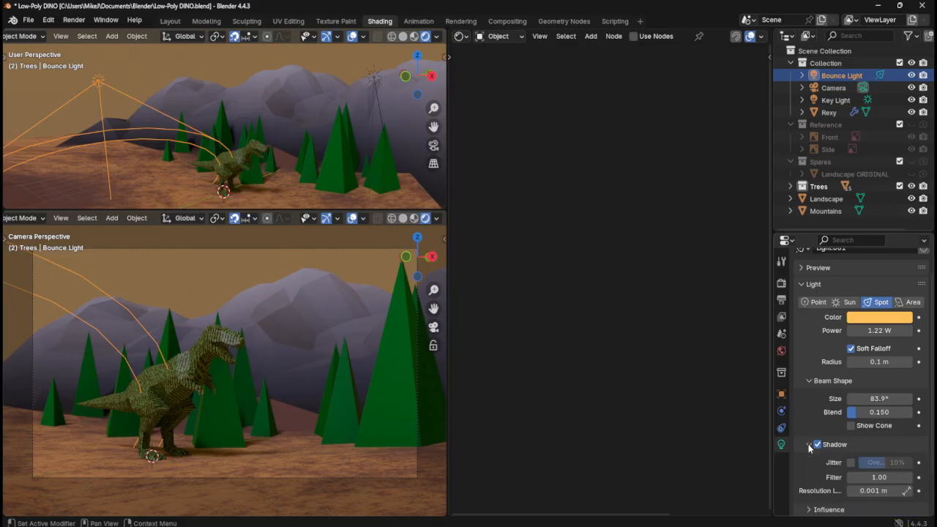
{"action": "left_click", "coordinate": [808, 445]}
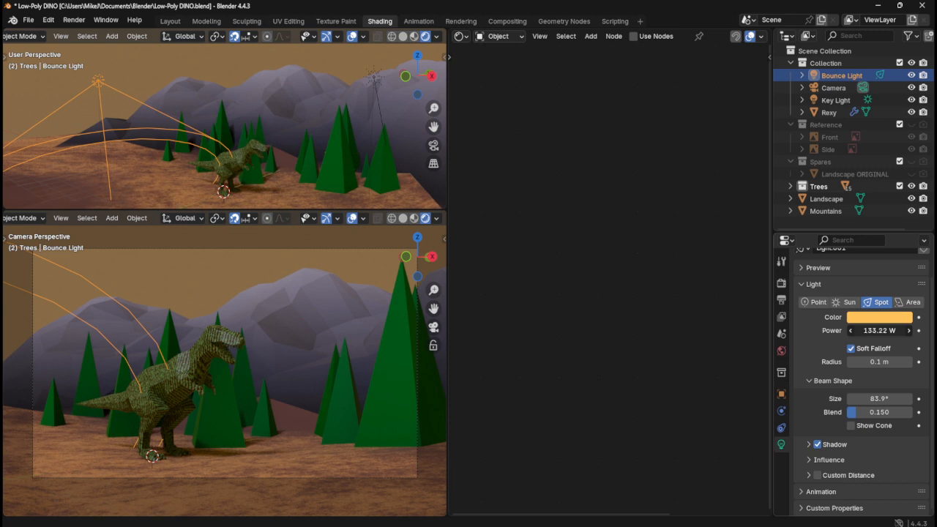
{"action": "left_click_drag", "start_coordinate": [879, 330], "coordinate": [908, 330]}
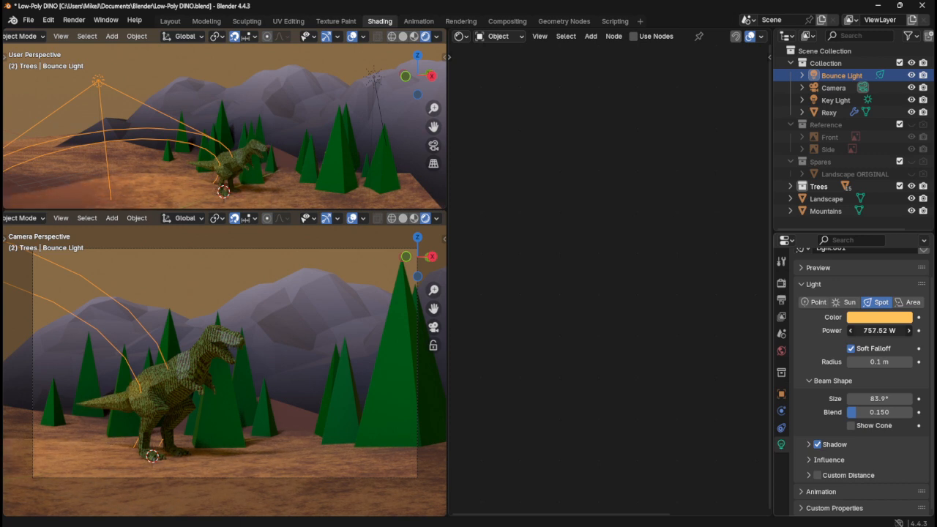
{"action": "left_click", "coordinate": [903, 331]}
{"action": "key", "text": "Return"}
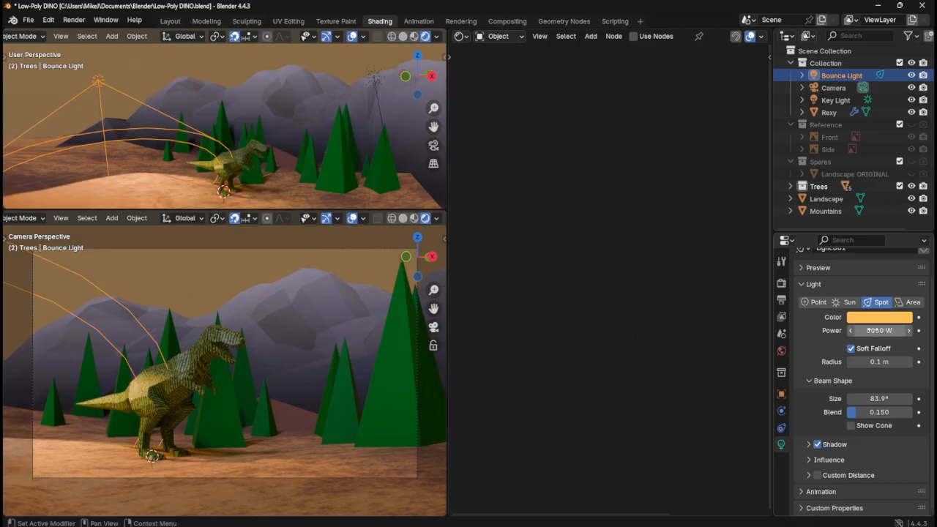
- Try rotating the Bounce Light, and from the top view move it 3 m along X and 1 m along Y
{"action": "key", "text": "r"}
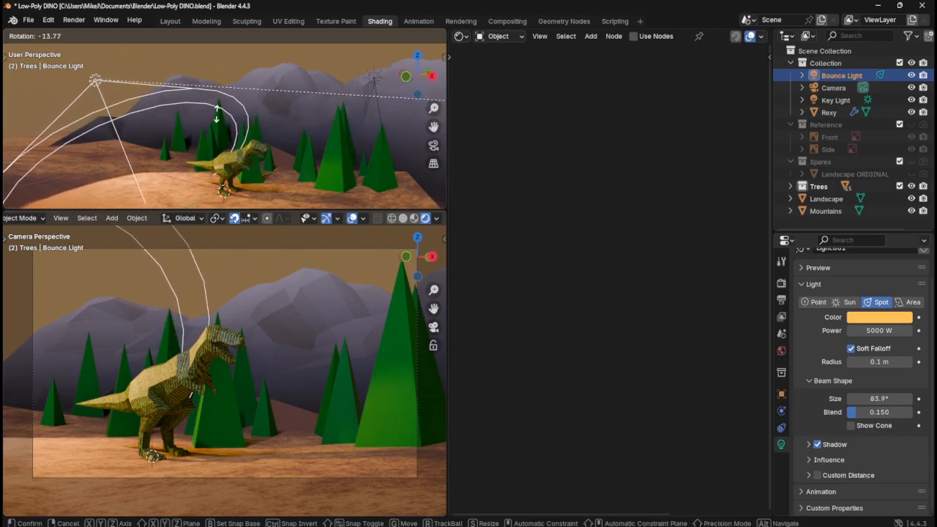
{"action": "left_click", "coordinate": [219, 134]}
{"action": "middle_click_drag", "start_coordinate": [251, 128], "coordinate": [327, 156]}
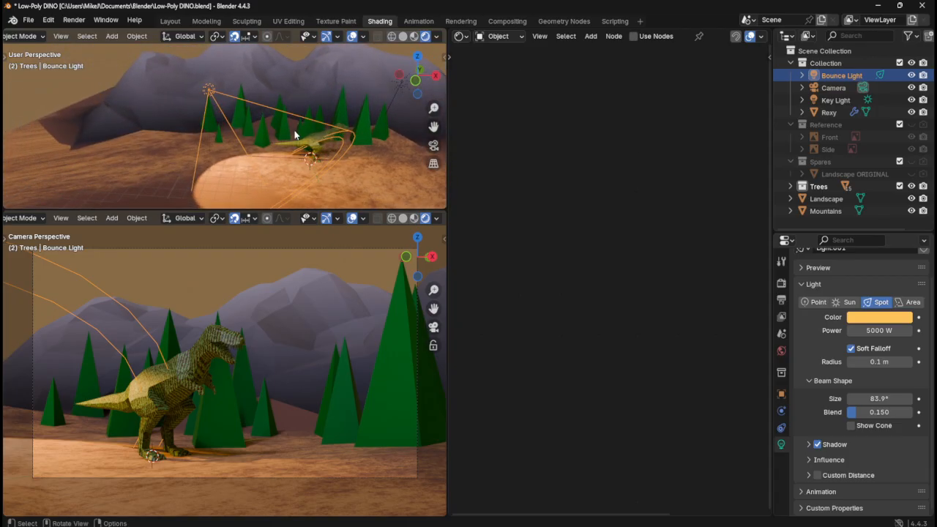
{"action": "key", "text": "KP_7"}
{"action": "key", "text": "g"}
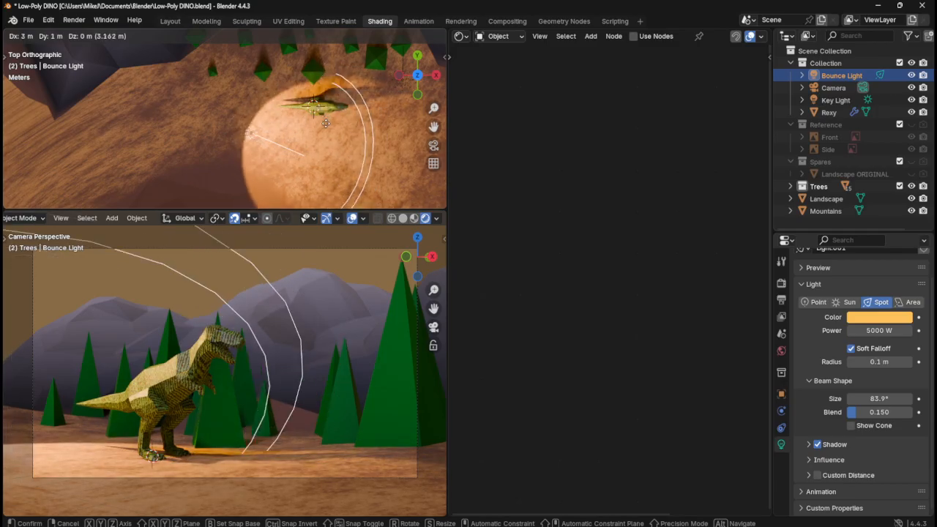
{"action": "left_click", "coordinate": [325, 123]}
- Lower the Bounce Light vertically towards the ground and rotate it by about -53° to aim its beam across at the dinosaur
{"action": "middle_click_drag", "start_coordinate": [326, 123], "coordinate": [326, 101]}
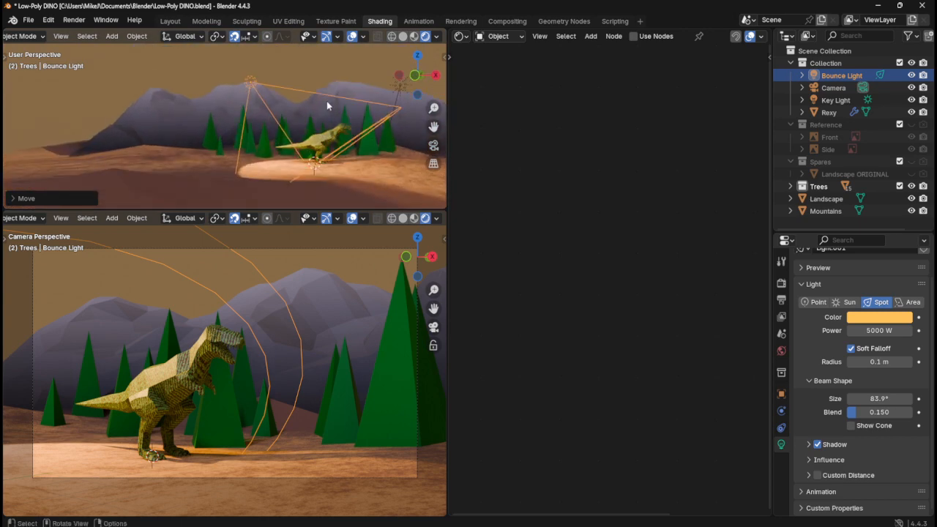
{"action": "key", "text": "g"}
{"action": "key", "text": "z"}
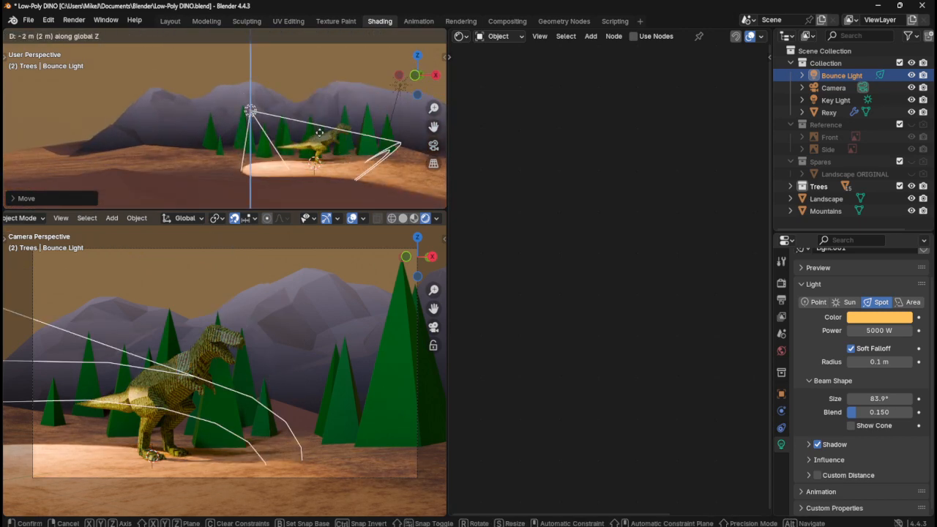
{"action": "left_click", "coordinate": [316, 157]}
{"action": "key", "text": "r"}
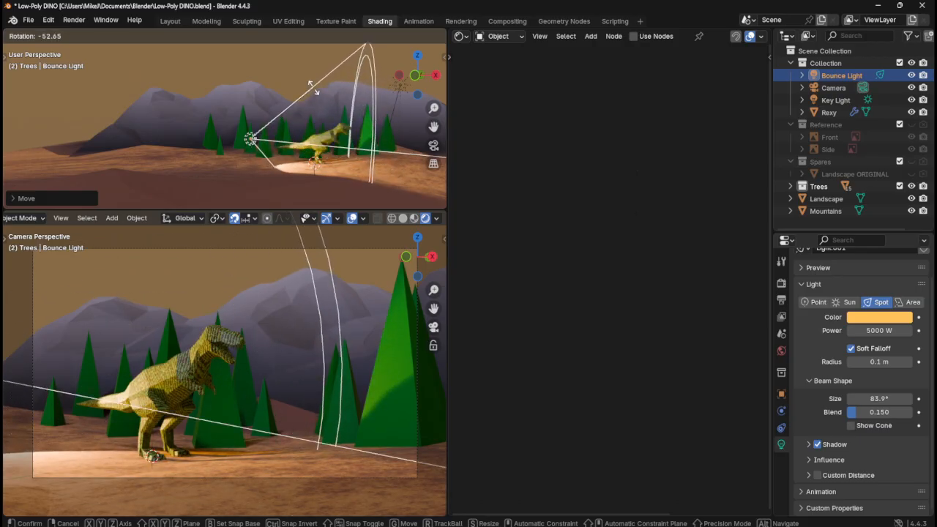
{"action": "left_click", "coordinate": [315, 88]}
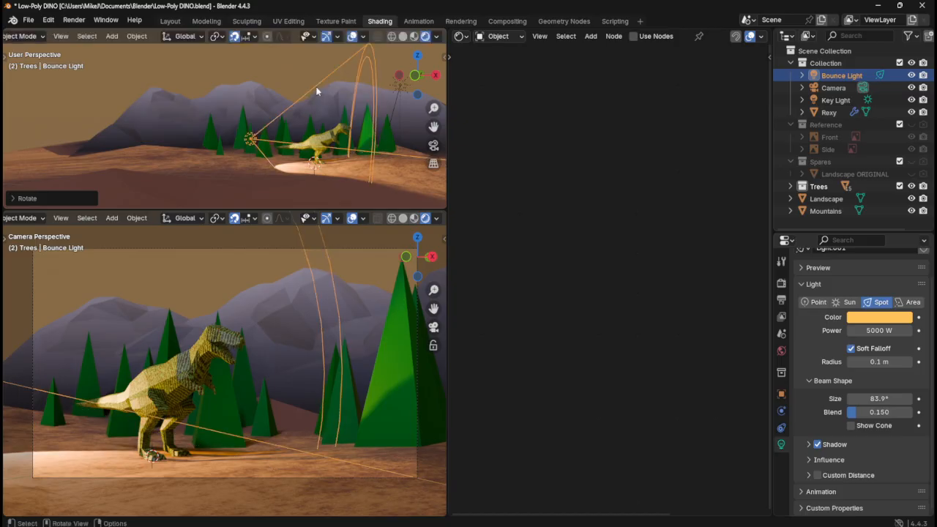
- Move the Bounce Light -2 m along the global X axis, away from the dinosaur
{"action": "key", "text": "g"}
{"action": "key", "text": "x"}
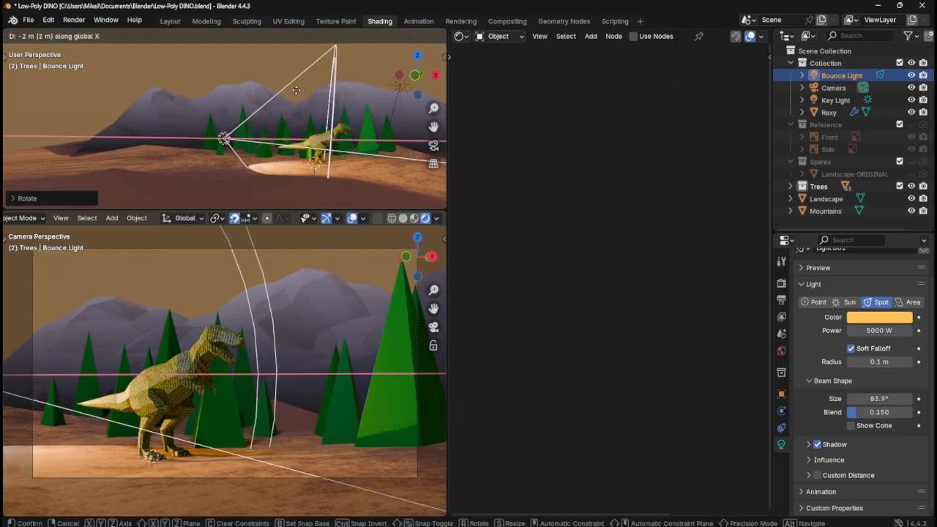
{"action": "left_click", "coordinate": [286, 93]}
- Turn off snapping and lower the Bounce Light slightly further along the global Z axis
{"action": "key", "text": "g"}
{"action": "key", "text": "z"}
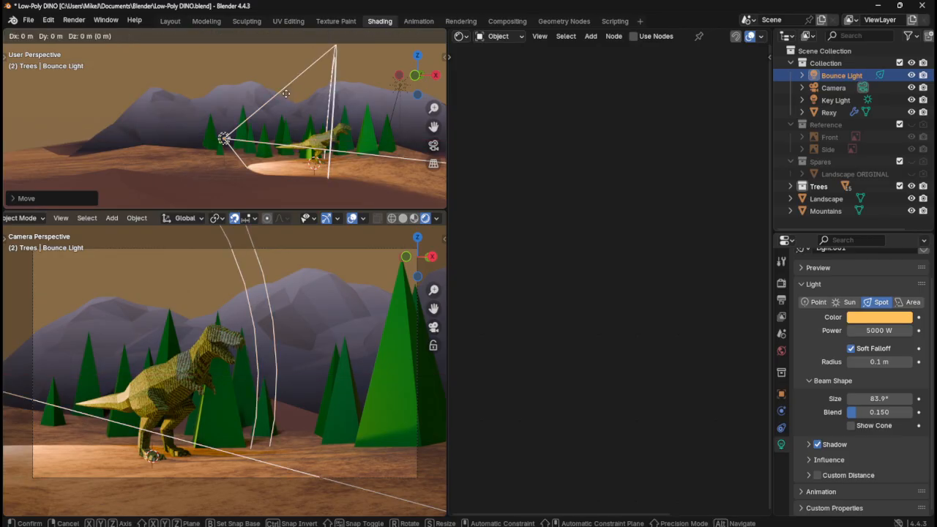
{"action": "key", "text": "Escape"}
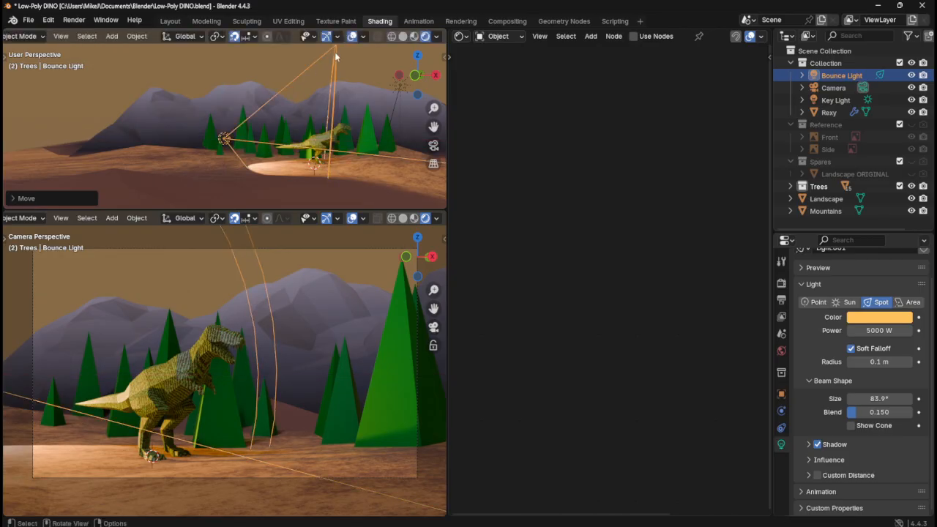
{"action": "key", "text": "g"}
{"action": "key", "text": "z"}
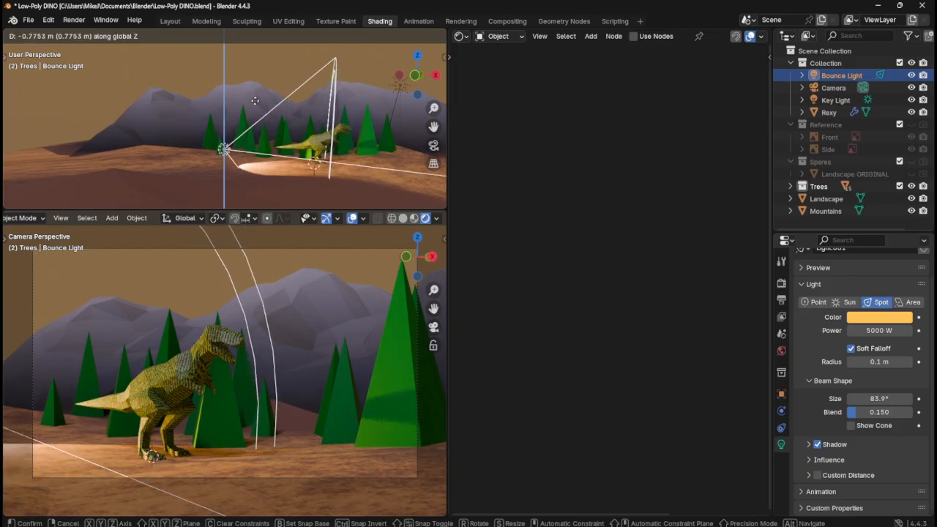
{"action": "left_click", "coordinate": [255, 100]}
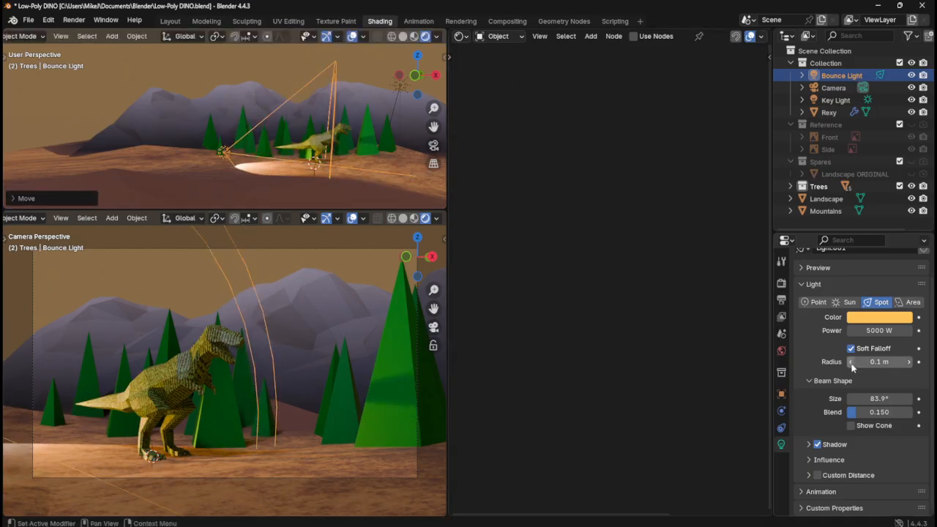
- Set the spot light's radius to 5.04 m and toggle Soft Falloff off and back on
{"action": "left_click_drag", "start_coordinate": [852, 364], "coordinate": [899, 364]}
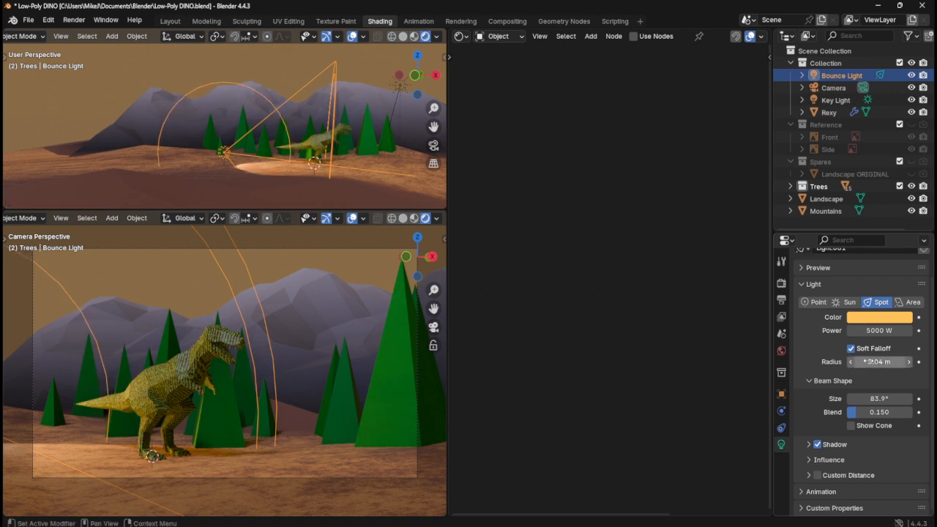
{"action": "left_click", "coordinate": [851, 348]}
{"action": "left_click", "coordinate": [851, 349]}
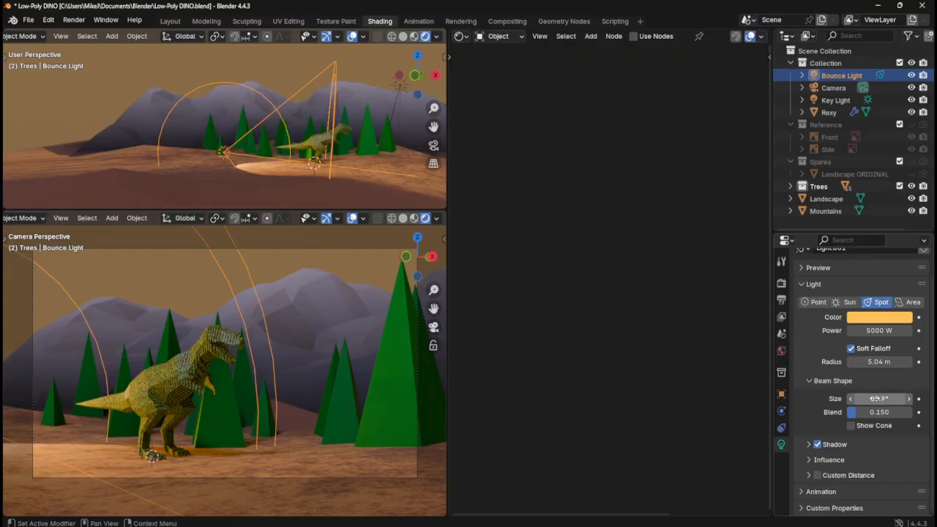
- Widen the Bounce Light's spot beam size to 153°
{"action": "mouse_move", "coordinate": [879, 398]}
{"action": "left_mouse_down"}
{"action": "mouse_move", "coordinate": [935, 398]}
{"action": "mouse_move", "coordinate": [878, 398]}
{"action": "left_mouse_up"}
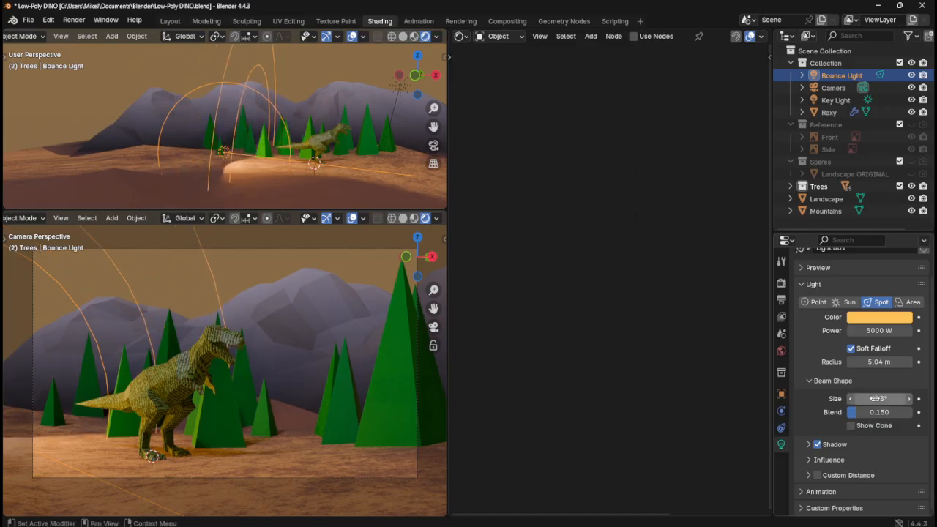
- Save the file and switch the scene's render engine to Cycles
{"action": "left_click", "coordinate": [781, 283]}
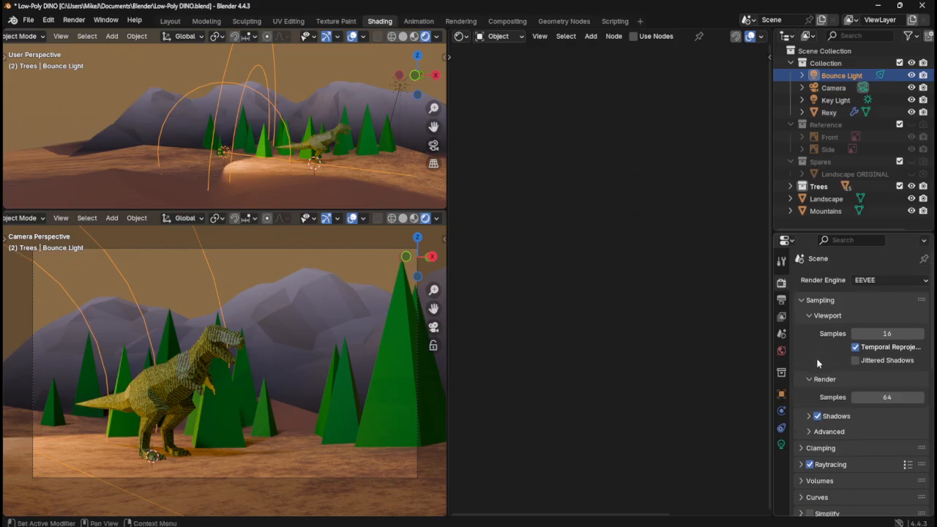
{"action": "scroll", "coordinate": [823, 344], "scroll_direction": "down", "scroll_amount": 2}
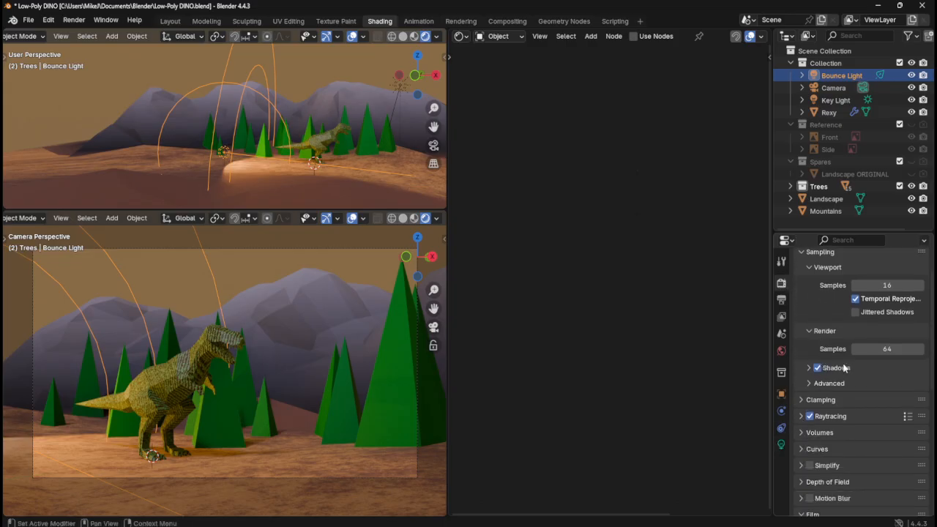
{"action": "scroll", "coordinate": [864, 308], "scroll_direction": "up", "scroll_amount": 1}
{"action": "key", "text": "ctrl+s"}
{"action": "left_click", "coordinate": [887, 257]}
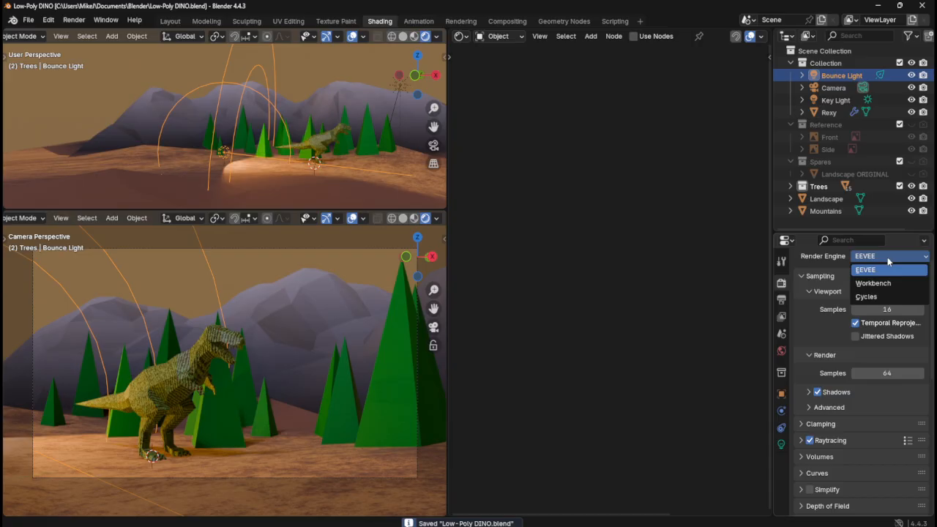
{"action": "left_click", "coordinate": [874, 297]}
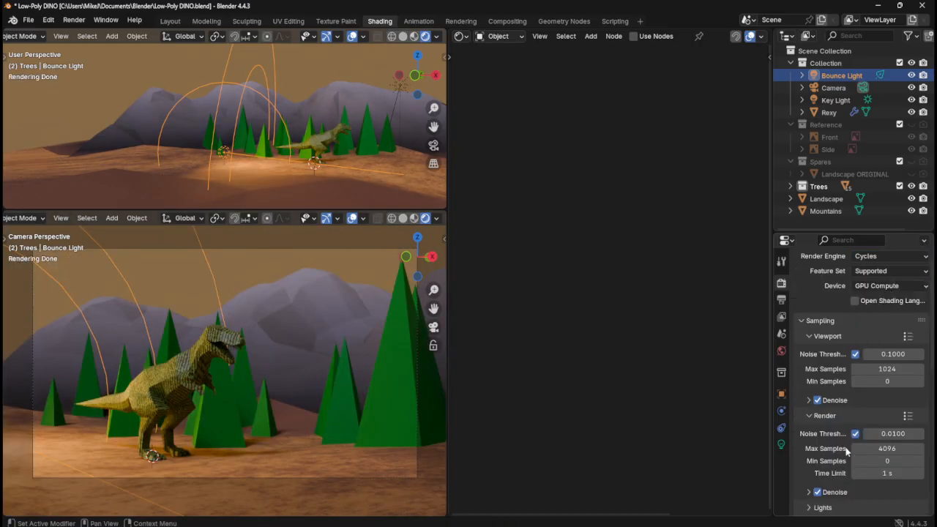
- Set the Bounce Light's spot blend to 0.303 and toggle Show Cone, leaving it on
{"action": "left_click", "coordinate": [781, 445]}
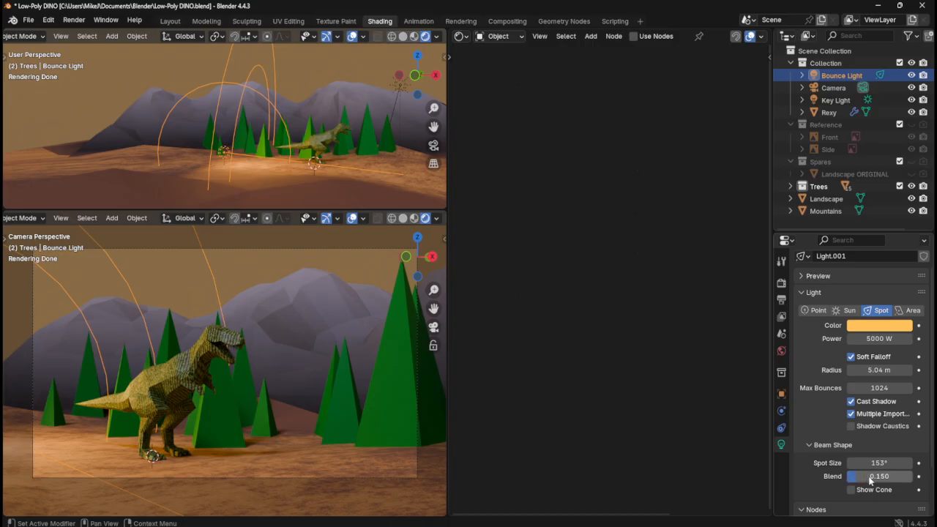
{"action": "mouse_move", "coordinate": [870, 480]}
{"action": "left_mouse_down"}
{"action": "mouse_move", "coordinate": [881, 479]}
{"action": "mouse_move", "coordinate": [868, 492]}
{"action": "left_mouse_up"}
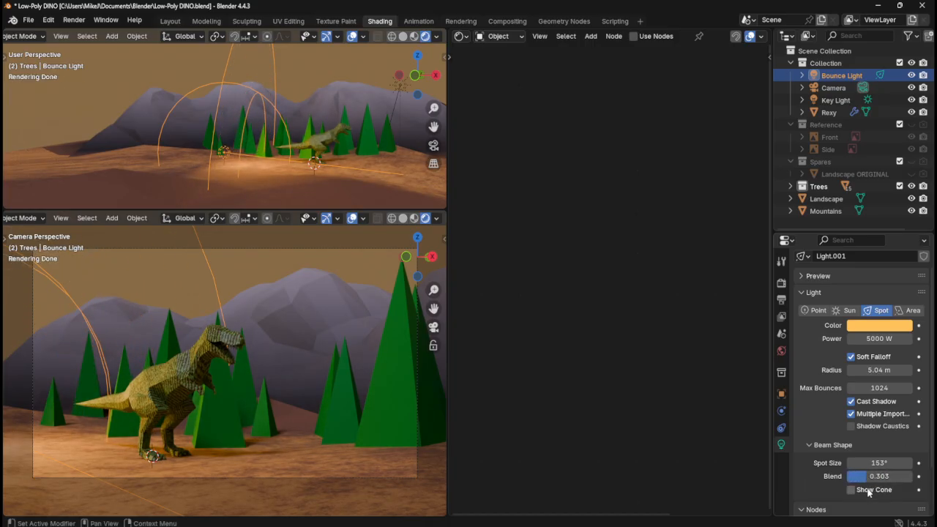
{"action": "left_click", "coordinate": [869, 492]}
{"action": "left_click", "coordinate": [869, 492]}
{"action": "left_click", "coordinate": [868, 493]}
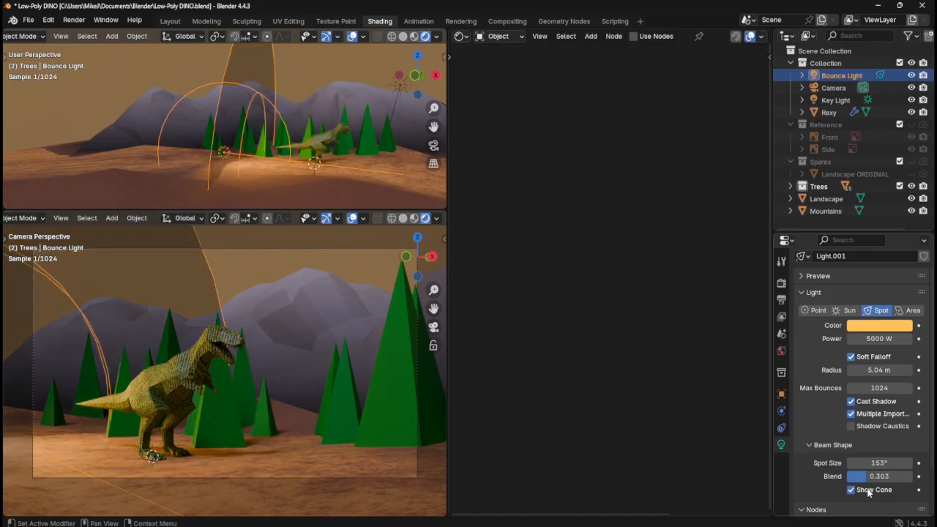
{"action": "left_click", "coordinate": [869, 493]}
{"action": "left_click", "coordinate": [869, 492]}
{"action": "left_click", "coordinate": [869, 492]}
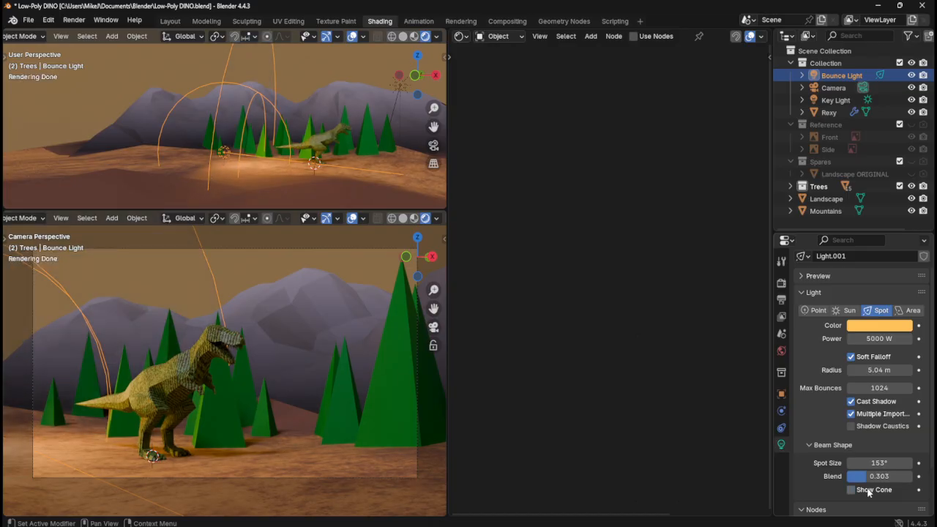
{"action": "left_click", "coordinate": [868, 493]}
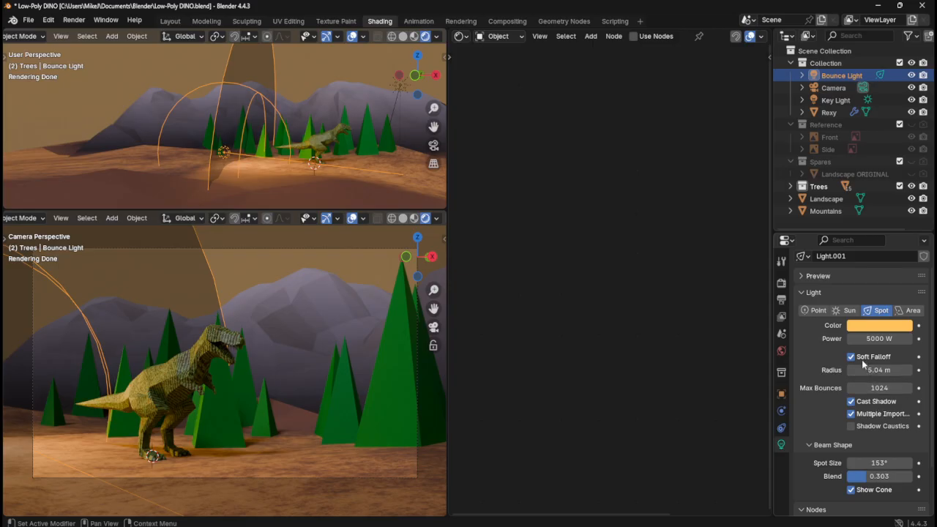
- Set the Bounce Light's power to 3000 W
{"action": "left_click_drag", "start_coordinate": [874, 339], "coordinate": [867, 338]}
{"action": "left_click", "coordinate": [884, 339]}
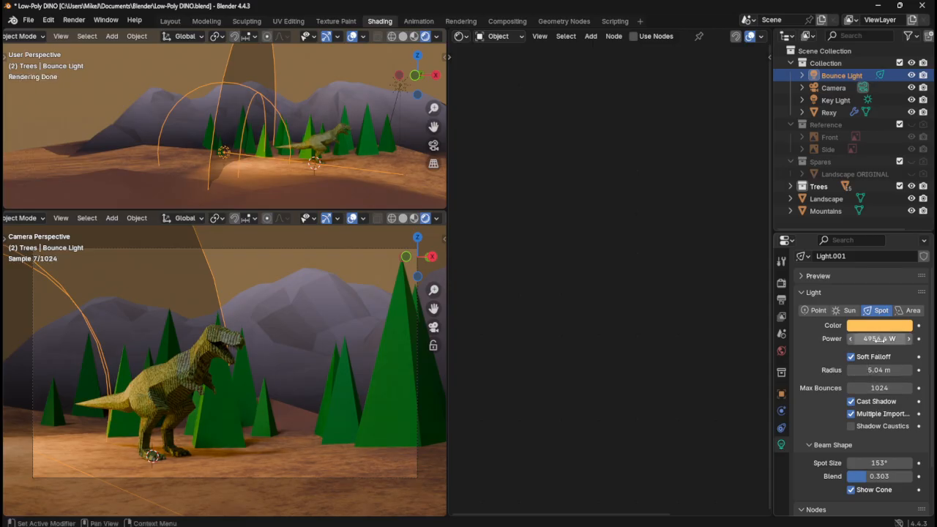
{"action": "type", "text": "3000"}
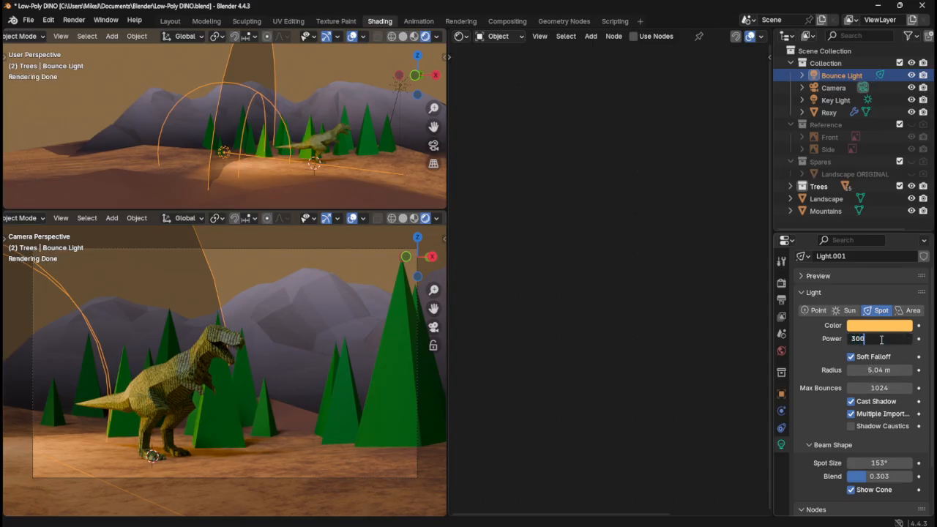
{"action": "key", "text": "Return"}
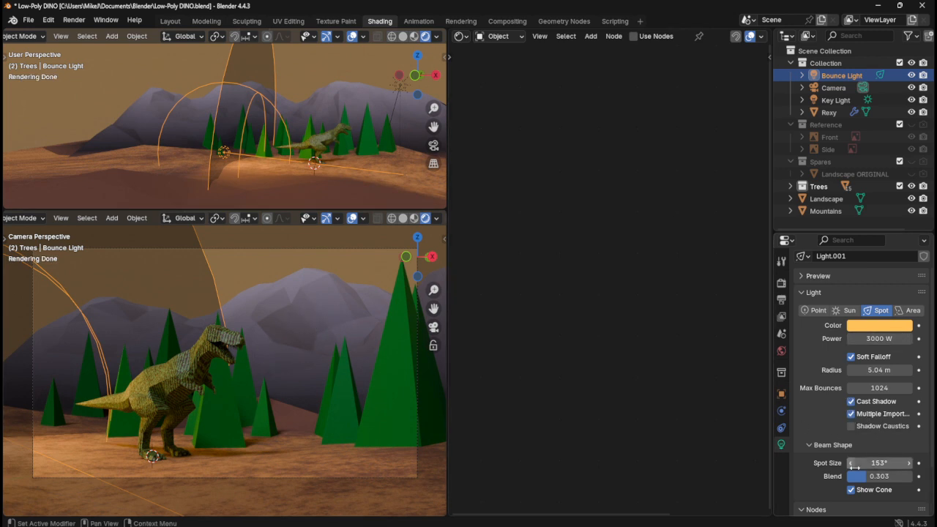
- Toggle the Bounce Light's Cast Shadow off and back on, and toggle Show Cone, leaving it off
{"action": "left_click", "coordinate": [851, 402]}
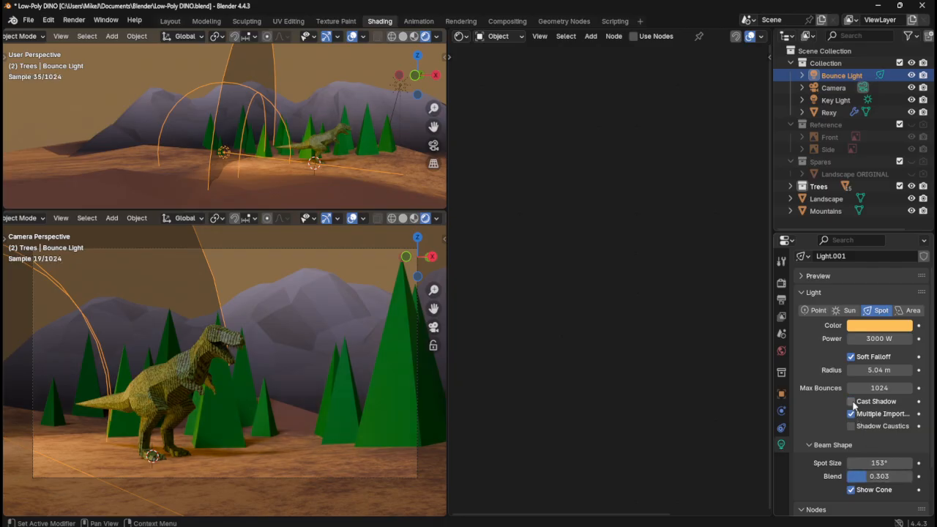
{"action": "left_click", "coordinate": [852, 402]}
{"action": "left_click", "coordinate": [851, 402]}
{"action": "left_click", "coordinate": [851, 402]}
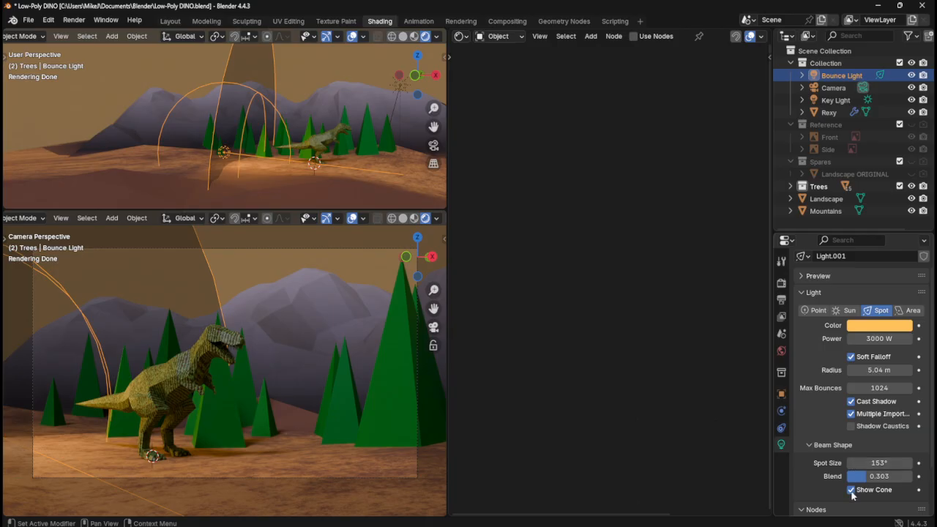
{"action": "left_click", "coordinate": [851, 490]}
{"action": "left_click", "coordinate": [851, 489]}
{"action": "left_click", "coordinate": [851, 489]}
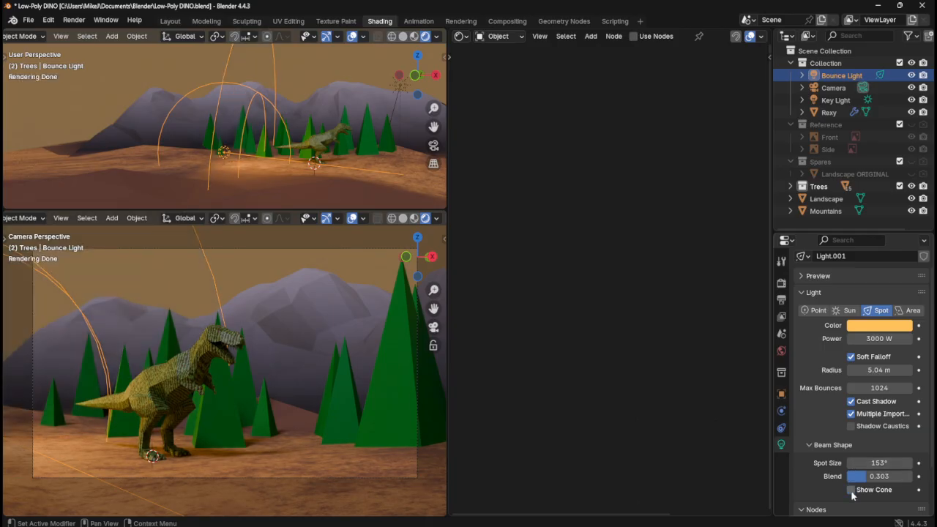
{"action": "left_click", "coordinate": [851, 490]}
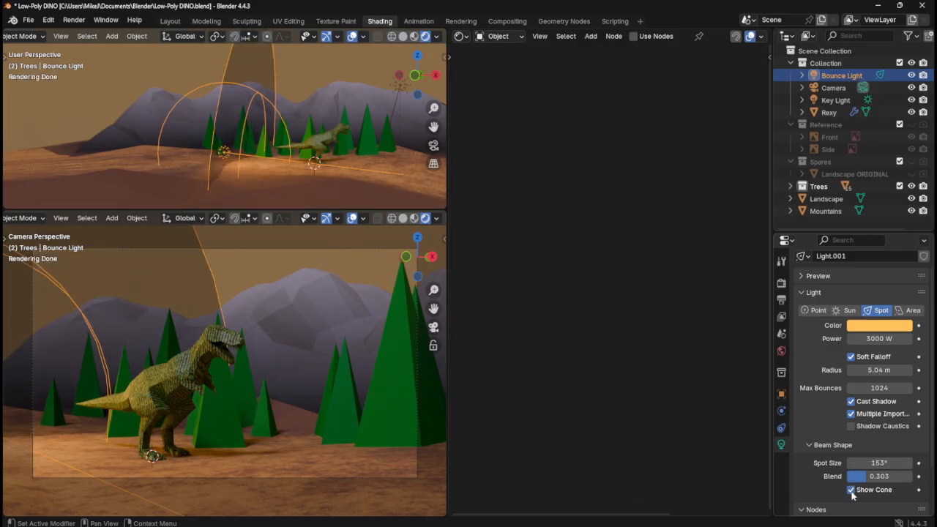
{"action": "left_click", "coordinate": [852, 490]}
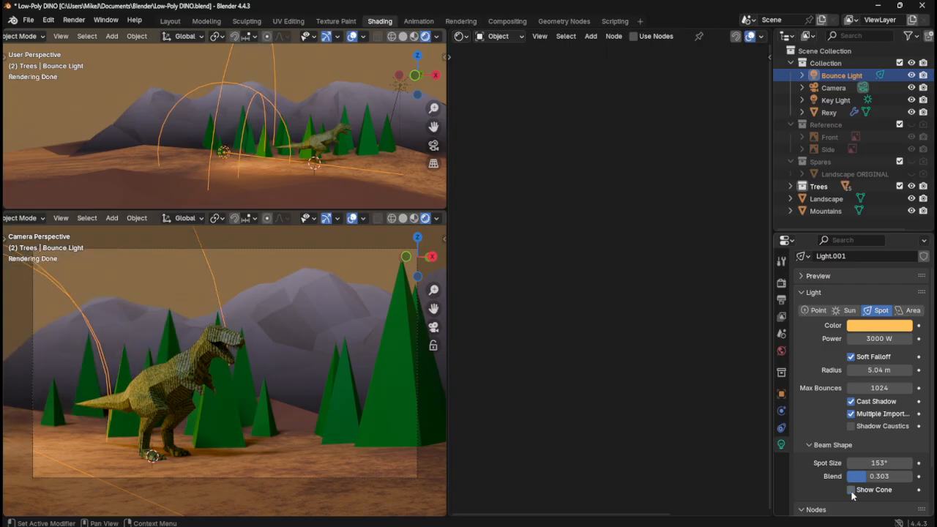
- Move the Bounce Light slightly farther from the dinosaur in the negative direction of the global X axis
{"action": "key", "text": "g"}
{"action": "key", "text": "x"}
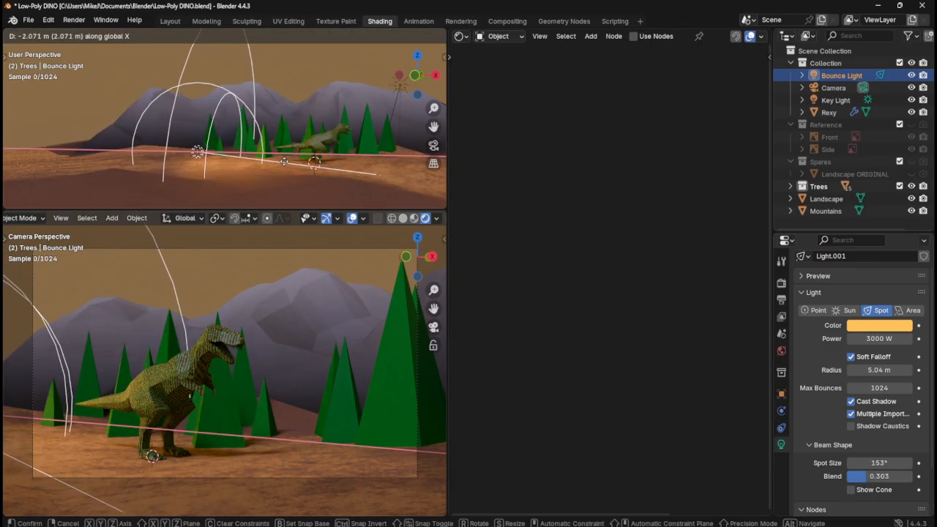
{"action": "left_click", "coordinate": [291, 162]}
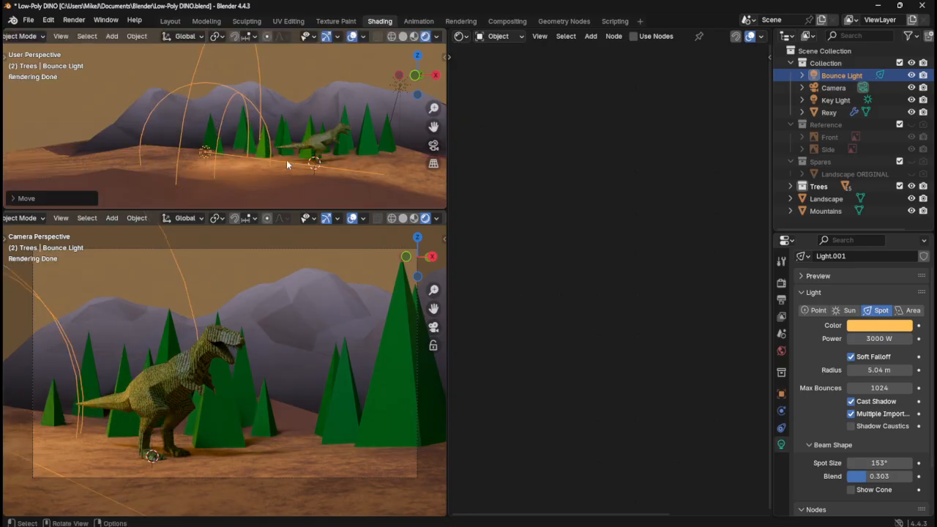
- In top view, move the Bounce Light about 2.9 m along X and -2.7 m along Y
{"action": "key", "text": "KP_7"}
{"action": "key", "text": "g"}
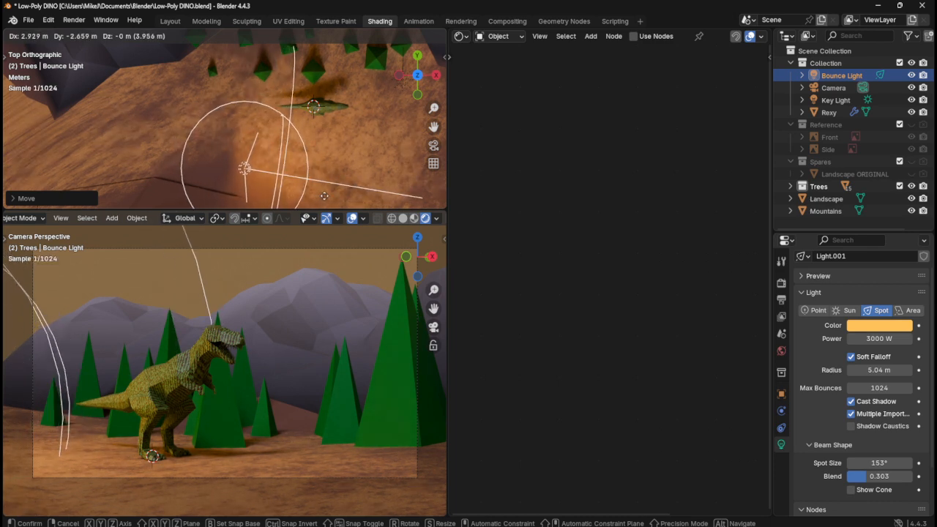
{"action": "left_click", "coordinate": [321, 197]}
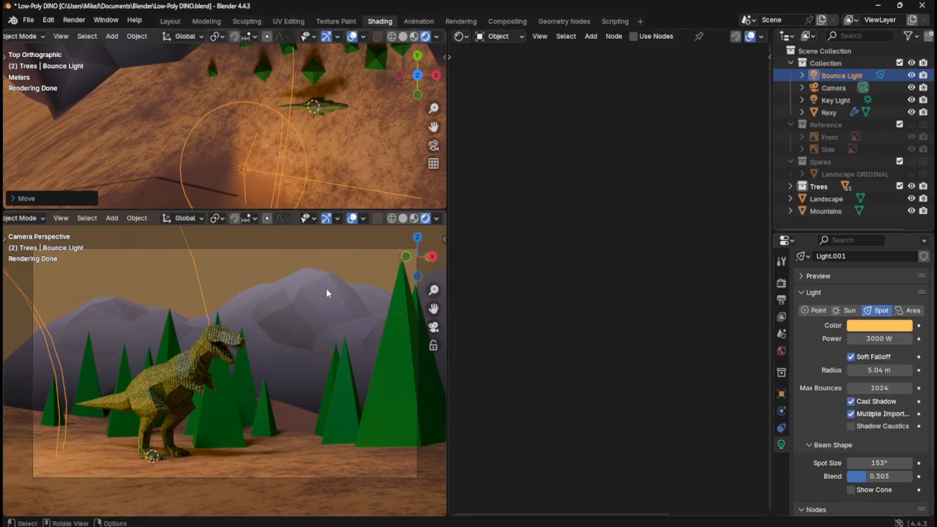
- Save the file and show the World shader's nodes in the node editor
{"action": "key", "text": "ctrl+s"}
{"action": "left_click", "coordinate": [498, 36]}
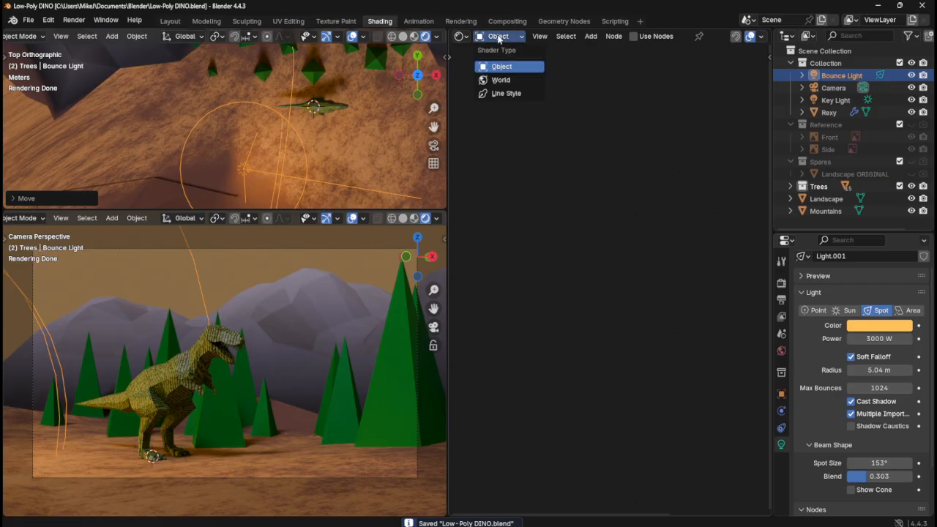
{"action": "left_click", "coordinate": [503, 79]}
{"action": "middle_click_drag", "start_coordinate": [695, 243], "coordinate": [594, 229]}
{"action": "scroll", "coordinate": [623, 169], "scroll_direction": "up", "scroll_amount": 2}
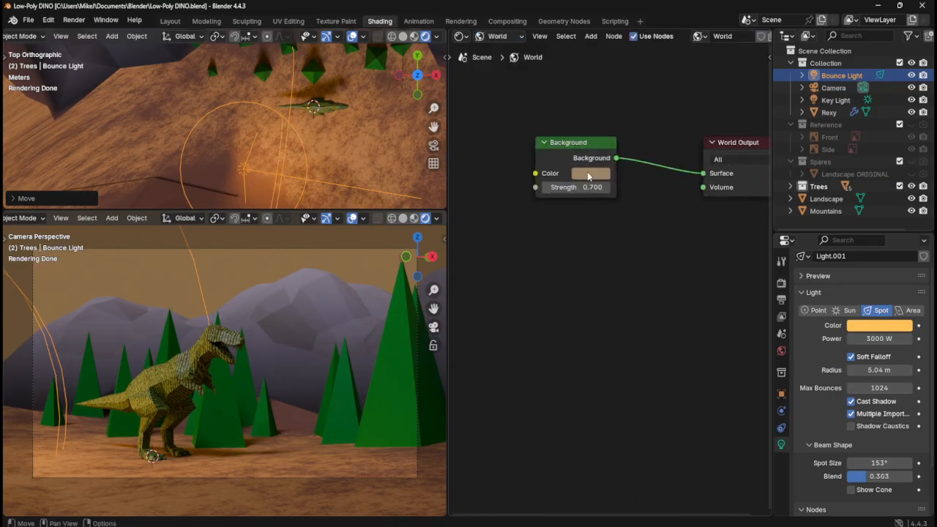
- Try purple and blue-violet tints for the world Background node's color
{"action": "left_click", "coordinate": [588, 174]}
{"action": "mouse_move", "coordinate": [638, 225]}
{"action": "left_mouse_down"}
{"action": "mouse_move", "coordinate": [626, 233]}
{"action": "mouse_move", "coordinate": [635, 232]}
{"action": "mouse_move", "coordinate": [636, 210]}
{"action": "mouse_move", "coordinate": [637, 226]}
{"action": "mouse_move", "coordinate": [654, 236]}
{"action": "mouse_move", "coordinate": [635, 235]}
{"action": "left_mouse_up"}
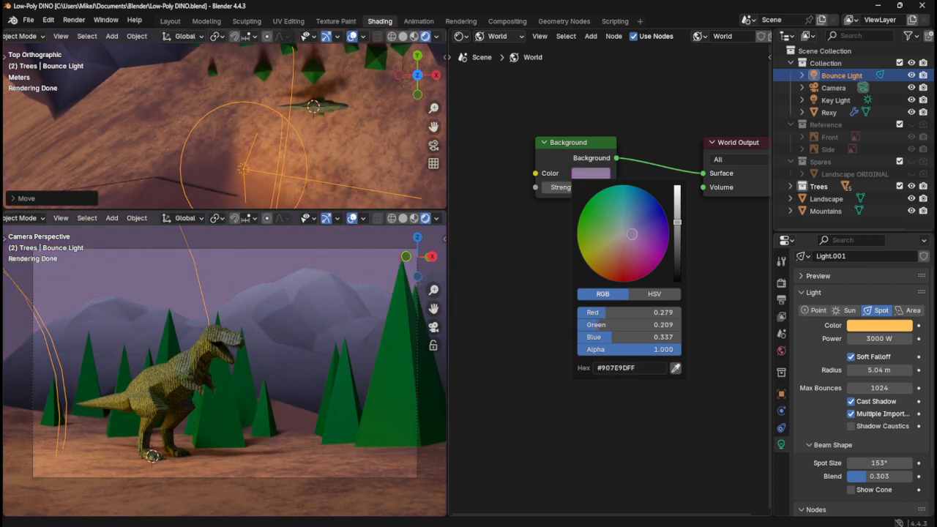
{"action": "left_click_drag", "start_coordinate": [632, 233], "coordinate": [632, 229]}
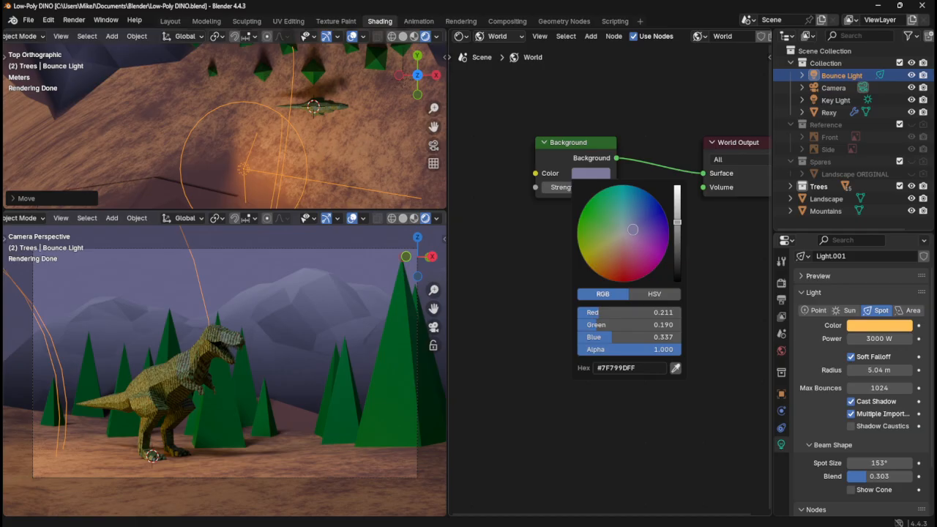
{"action": "left_click_drag", "start_coordinate": [632, 229], "coordinate": [625, 237]}
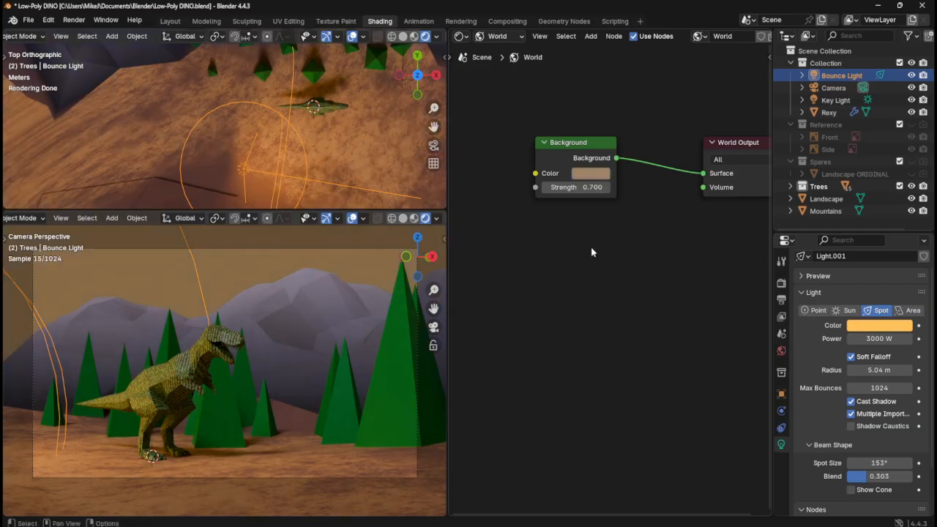
{"action": "right_click", "coordinate": [590, 276]}
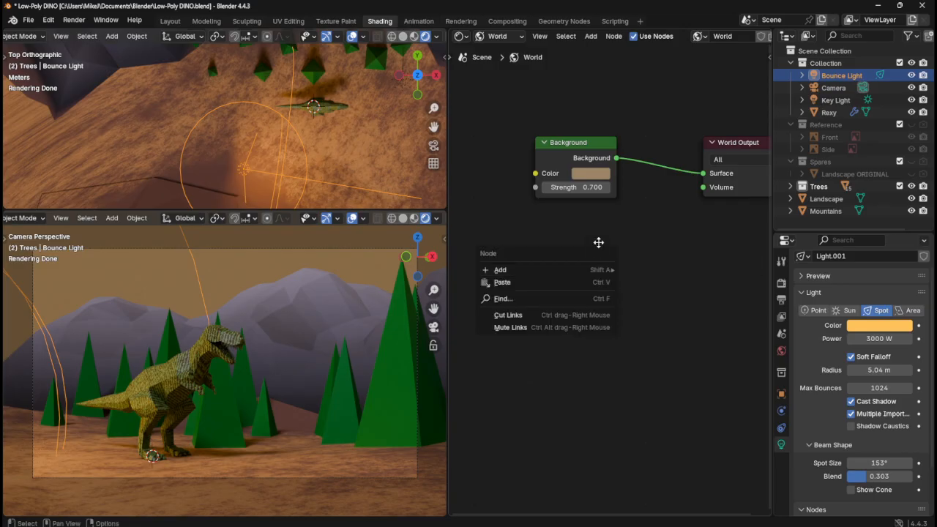
{"action": "right_click", "coordinate": [582, 275]}
{"action": "mouse_move", "coordinate": [580, 286]}
{"action": "key", "text": "Escape"}
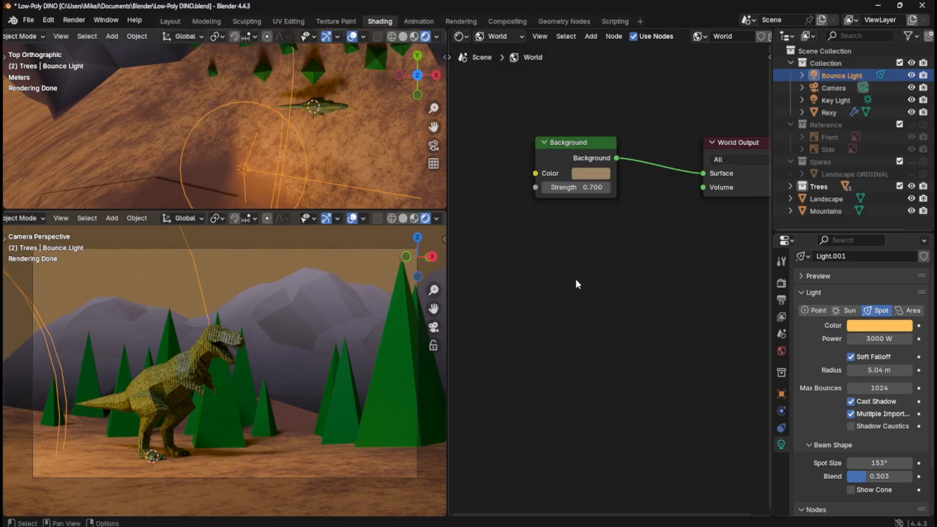
- Add a Color Ramp node to the World shader, placed below the Background node
{"action": "key", "text": "shift+a"}
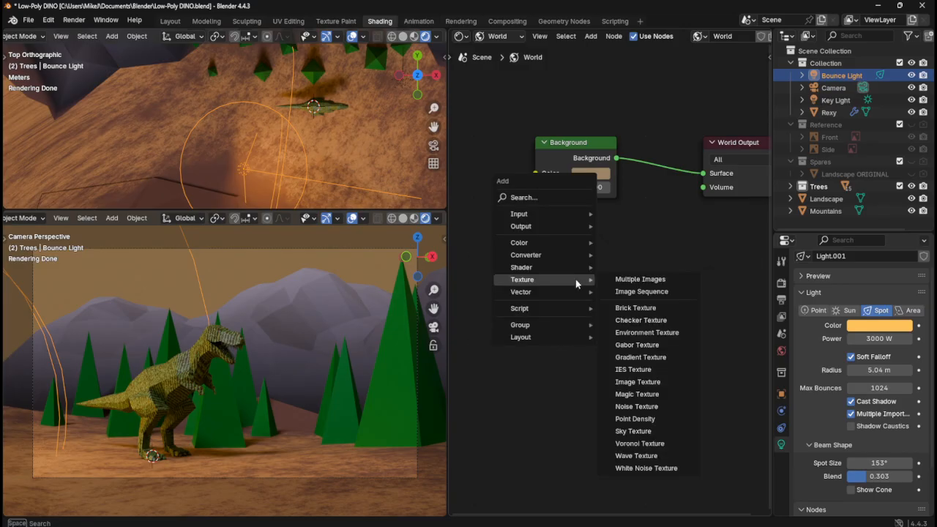
{"action": "type", "text": "color"}
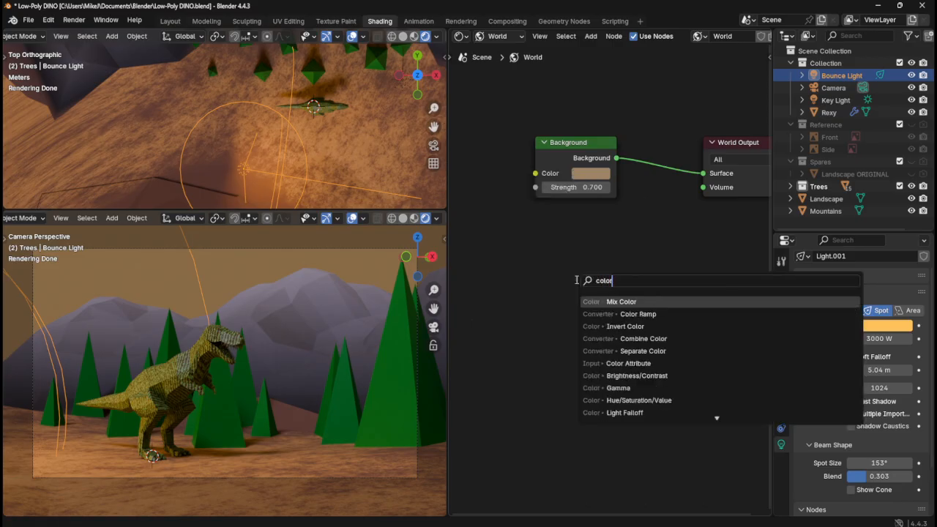
{"action": "key", "text": "Down"}
{"action": "key", "text": "Return"}
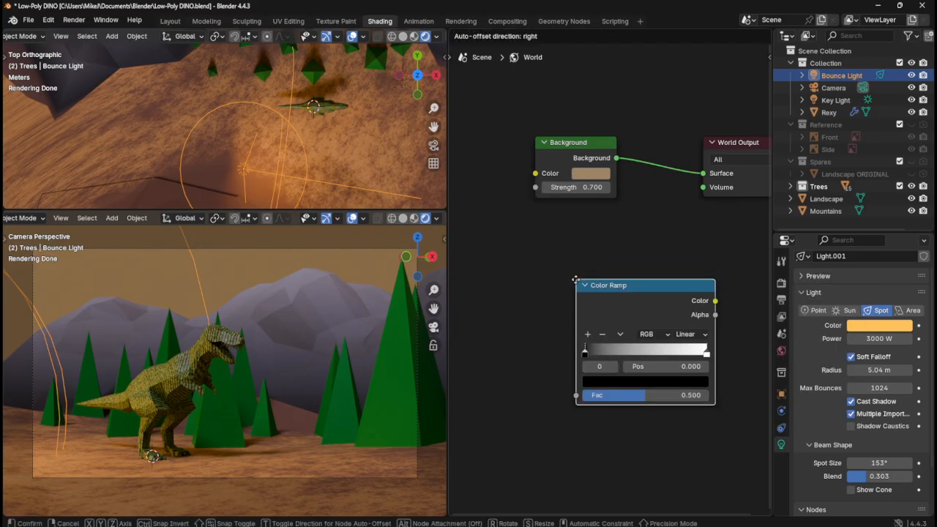
{"action": "left_click", "coordinate": [534, 248]}
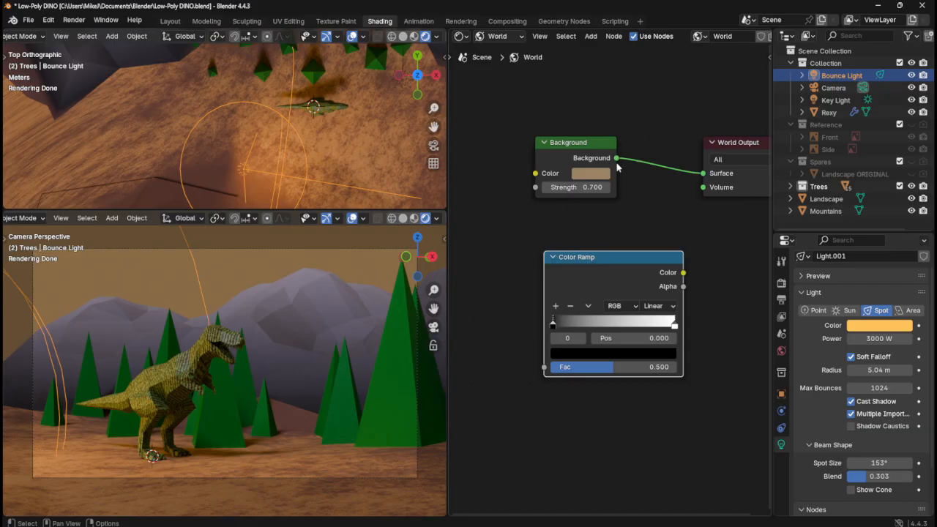
- Try linking the Background node's output to the Color Ramp's Fac input, and undo the link
{"action": "left_click_drag", "start_coordinate": [617, 158], "coordinate": [542, 367]}
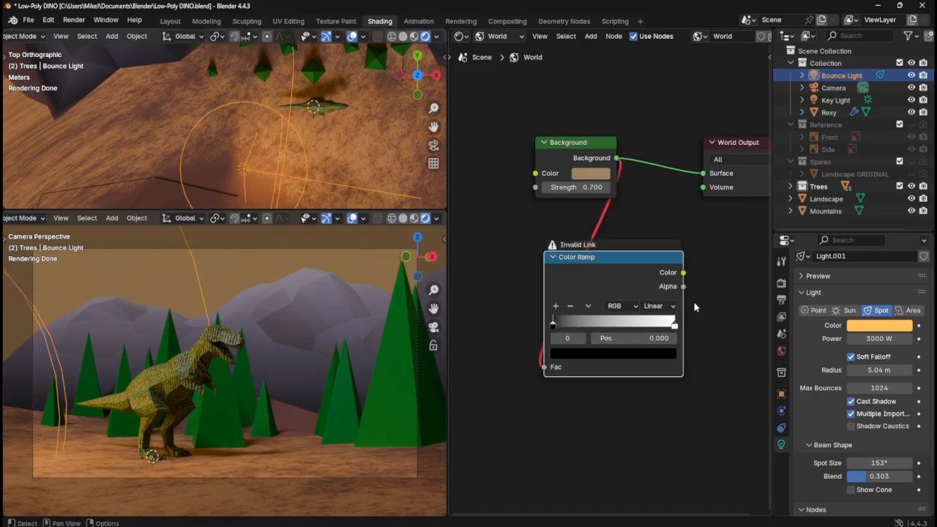
{"action": "key", "text": "ctrl+z"}
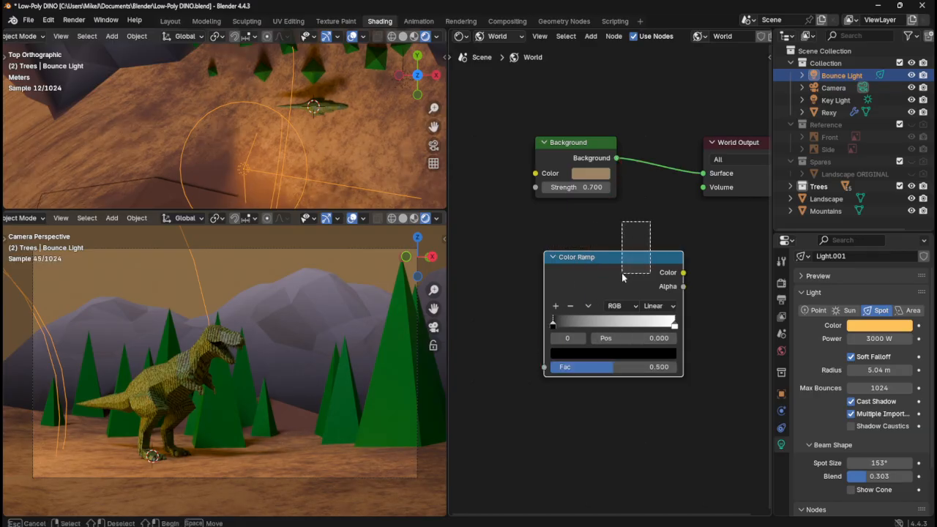
- Delete the Color Ramp node from the World shader
{"action": "key", "text": "Delete"}
- Try a higher Strength such as 1.3 on the World Background node, and undo the change
{"action": "left_click", "coordinate": [586, 188]}
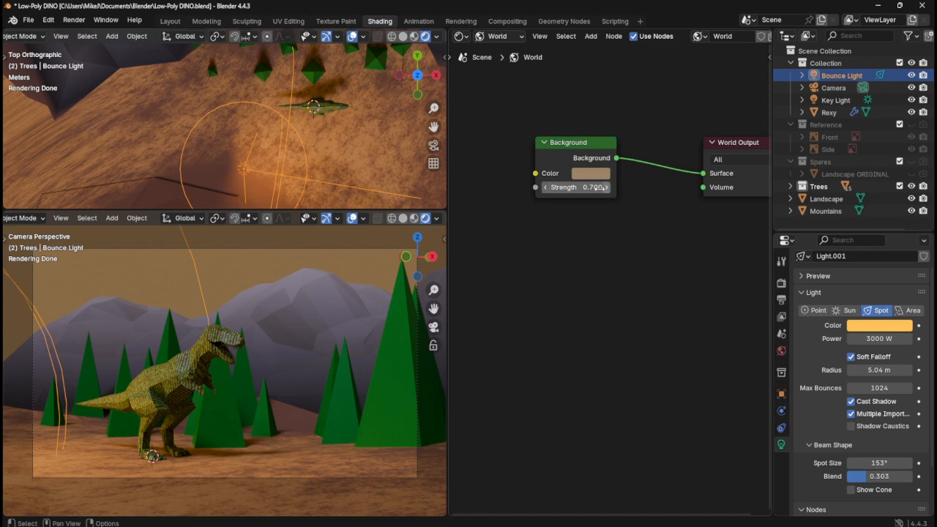
{"action": "type", "text": "3.5"}
{"action": "key", "text": "Return"}
{"action": "left_click", "coordinate": [585, 188]}
{"action": "type", "text": "1.4"}
{"action": "key", "text": "Return"}
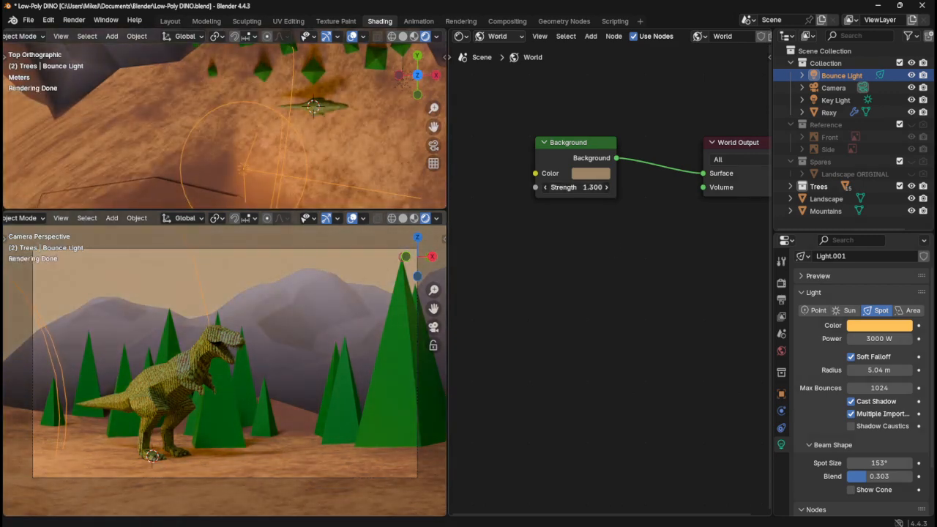
{"action": "key", "text": "ctrl+z"}
{"action": "key", "text": "ctrl+z"}
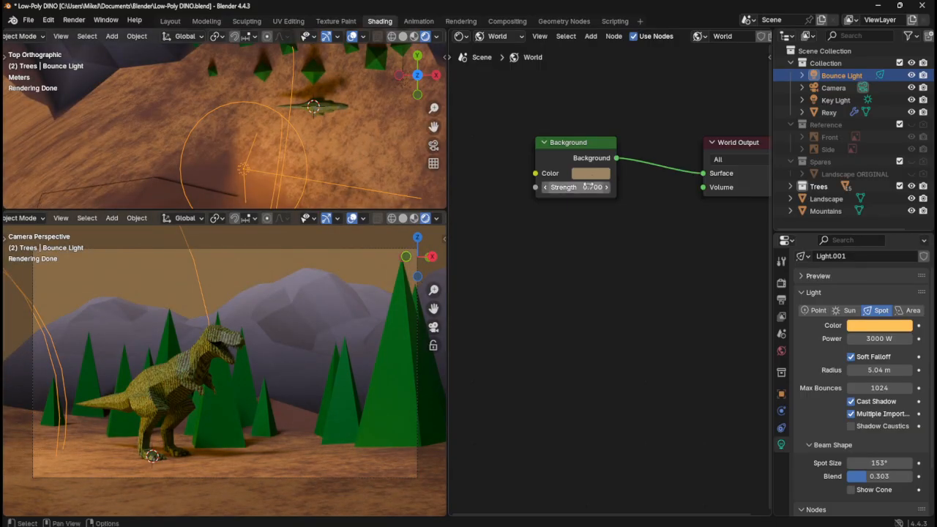
- Change the World Background node's color to a muted grey-blue, close to #778099
{"action": "left_click", "coordinate": [593, 176]}
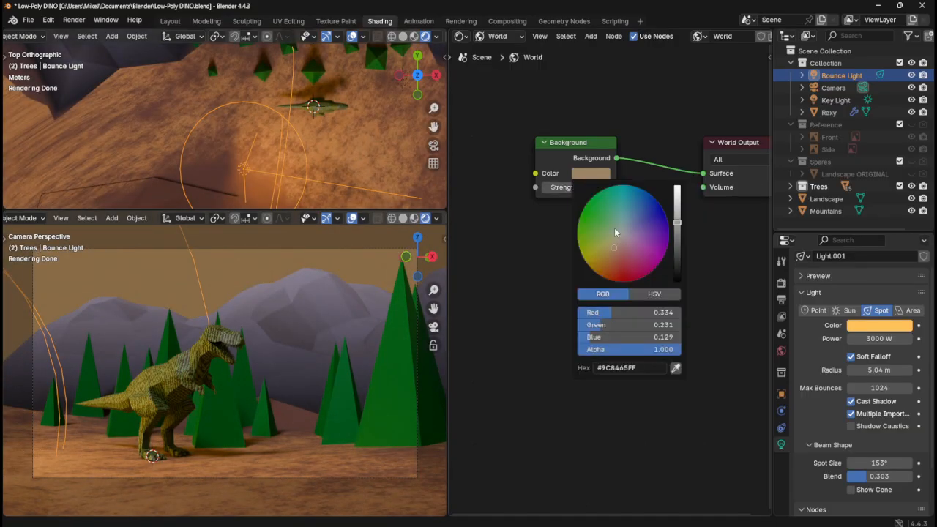
{"action": "mouse_move", "coordinate": [619, 239]}
{"action": "left_mouse_down"}
{"action": "mouse_move", "coordinate": [677, 212]}
{"action": "mouse_move", "coordinate": [677, 224]}
{"action": "left_mouse_up"}
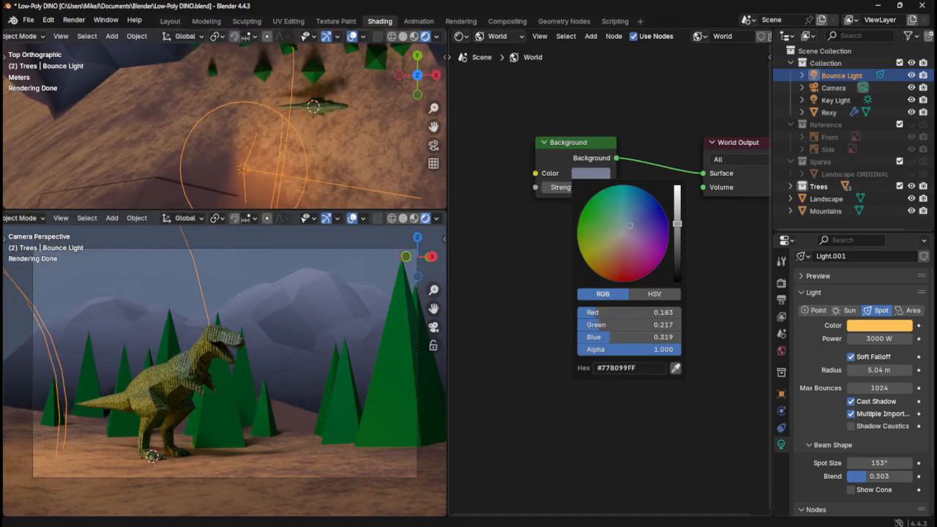
{"action": "left_click_drag", "start_coordinate": [677, 224], "coordinate": [677, 221]}
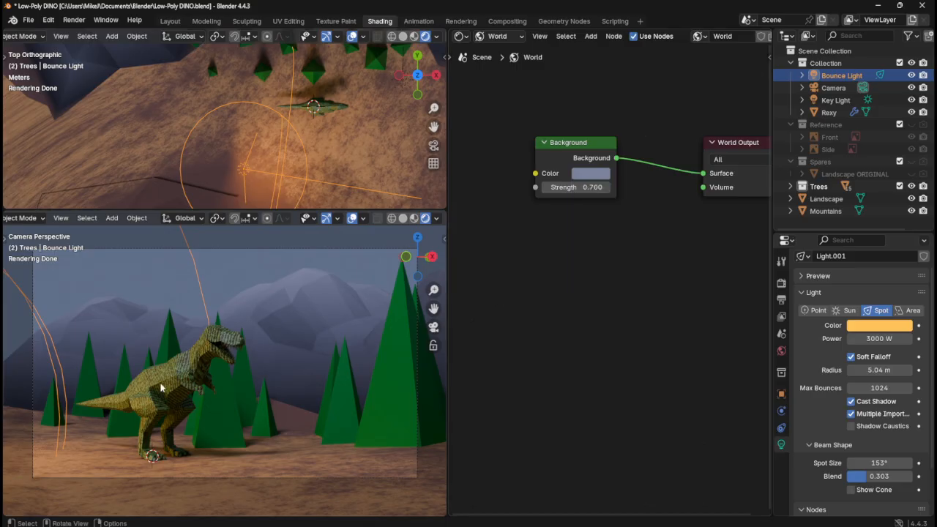
- Show the Dinosaur material of Rexy in the shader editor and set its Principled BSDF Roughness to 0.6
{"action": "left_click", "coordinate": [332, 114]}
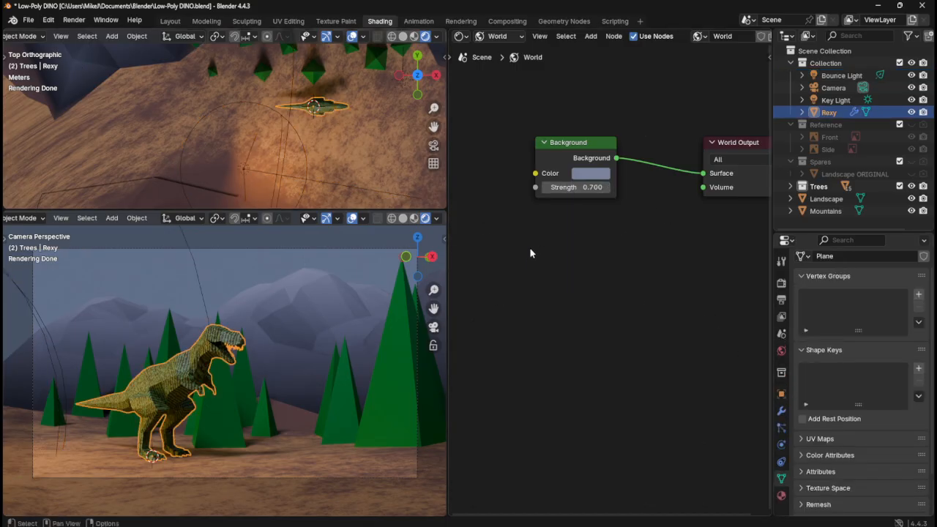
{"action": "key", "text": "Home"}
{"action": "left_click", "coordinate": [499, 36]}
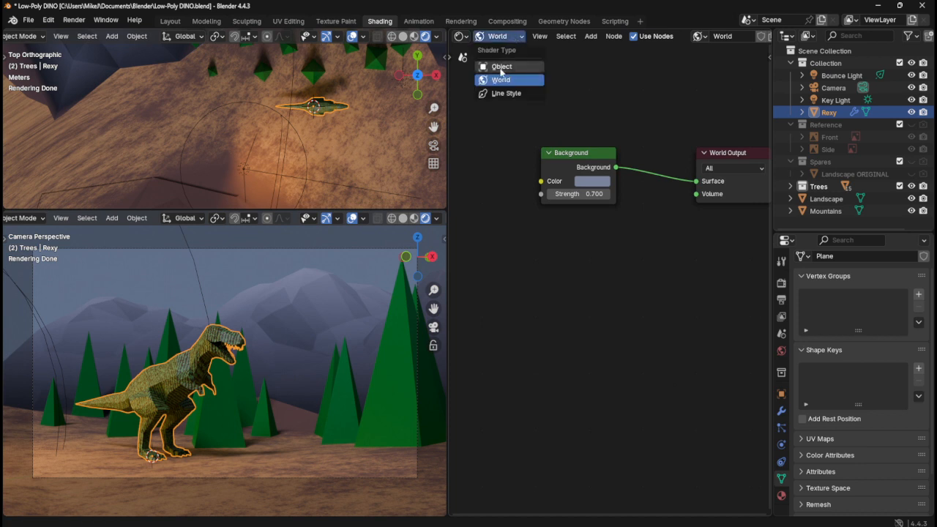
{"action": "left_click", "coordinate": [501, 67]}
{"action": "key", "text": "Home"}
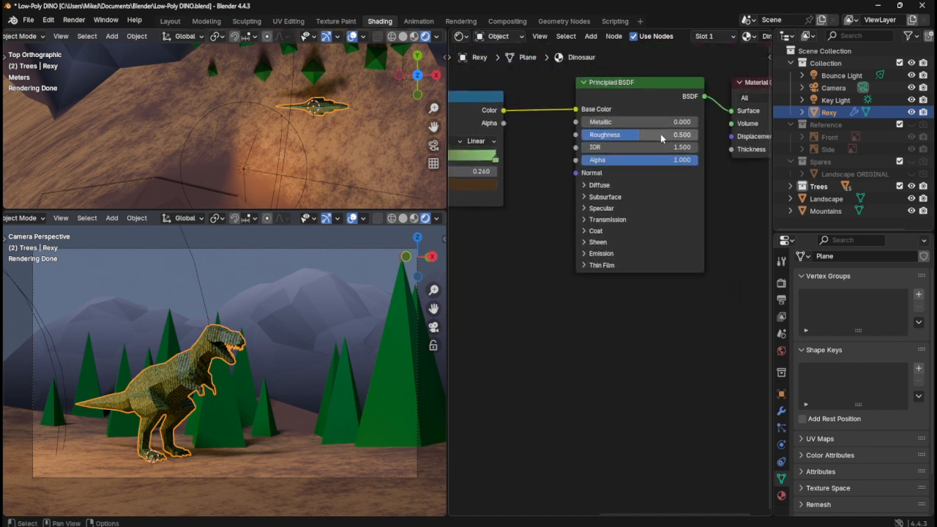
{"action": "left_click_drag", "start_coordinate": [661, 135], "coordinate": [641, 134]}
{"action": "left_click", "coordinate": [683, 135]}
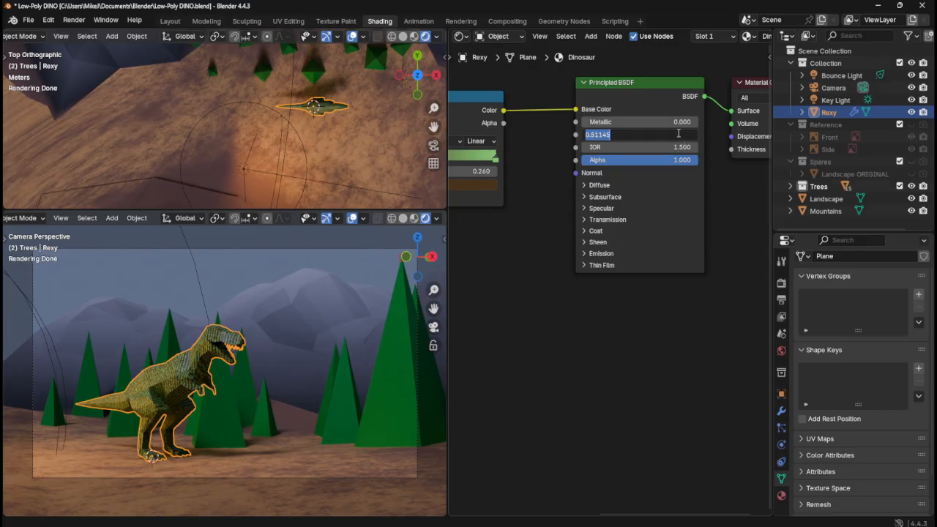
{"action": "type", "text": "0.6"}
{"action": "key", "text": "Return"}
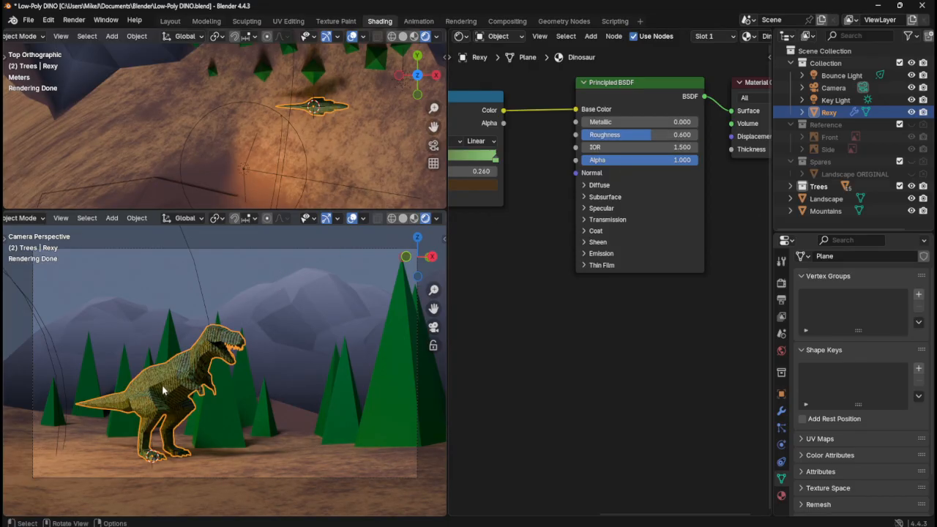
- Deselect the dinosaur and examine its shading from other angles in the rendered perspective view
{"action": "middle_click_drag", "start_coordinate": [162, 391], "coordinate": [307, 335]}
{"action": "left_click", "coordinate": [325, 267]}
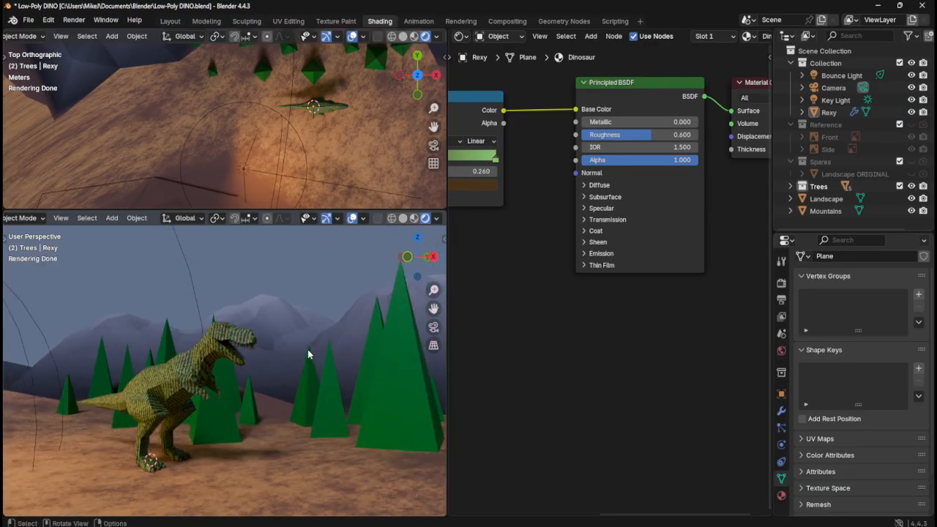
{"action": "middle_click_drag", "start_coordinate": [267, 357], "coordinate": [231, 349]}
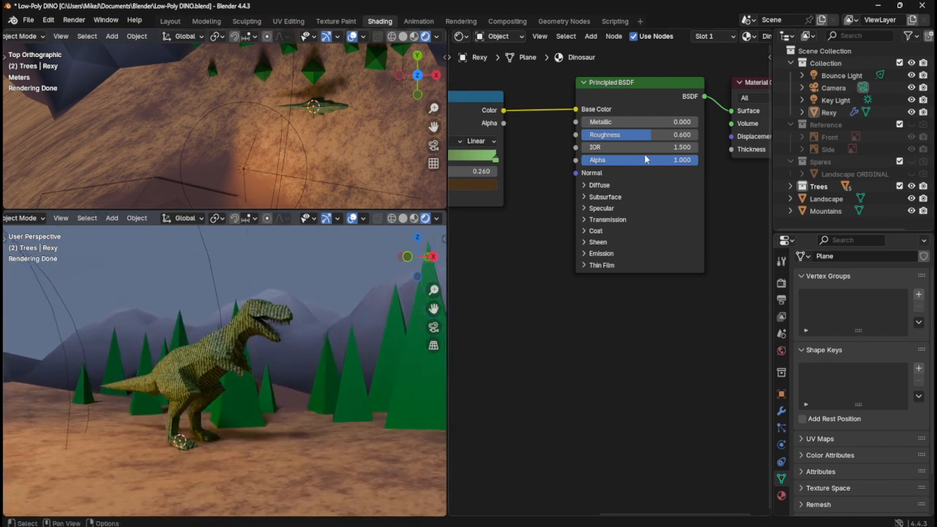
{"action": "mouse_move", "coordinate": [665, 166]}
{"action": "left_mouse_down"}
{"action": "mouse_move", "coordinate": [630, 166]}
{"action": "mouse_move", "coordinate": [666, 165]}
{"action": "left_mouse_up"}
{"action": "mouse_move", "coordinate": [585, 122]}
{"action": "left_mouse_down"}
{"action": "mouse_move", "coordinate": [698, 122]}
{"action": "mouse_move", "coordinate": [582, 122]}
{"action": "left_mouse_up"}
- Save the file with the Key Light selected, and move the light about 6 m along X and 22 m along Y, over the mountains
{"action": "scroll", "coordinate": [289, 150], "scroll_direction": "down", "scroll_amount": 3}
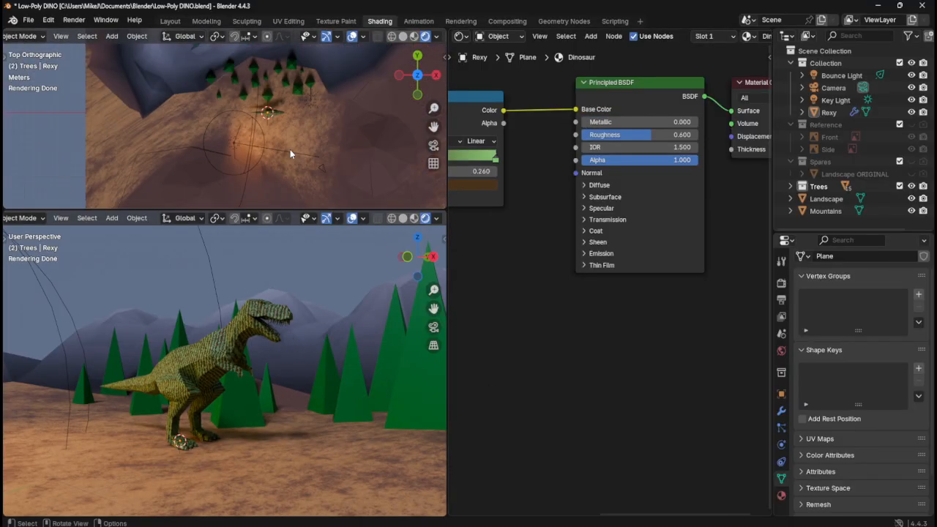
{"action": "scroll", "coordinate": [290, 149], "scroll_direction": "down", "scroll_amount": 5}
{"action": "mouse_move", "coordinate": [350, 87]}
{"action": "middle_mouse_down", "text": "shift"}
{"action": "mouse_move", "coordinate": [331, 152]}
{"action": "mouse_move", "coordinate": [354, 100]}
{"action": "middle_mouse_up", "text": "shift"}
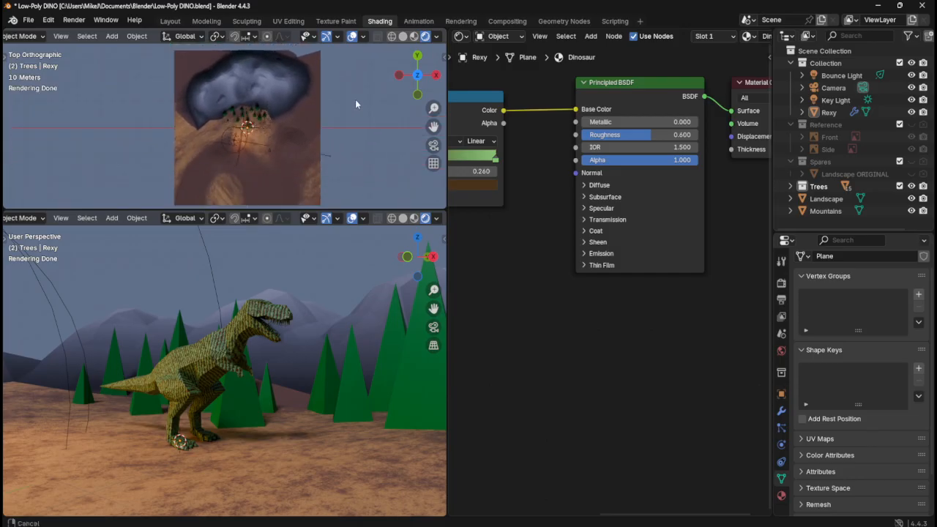
{"action": "left_click", "coordinate": [840, 91]}
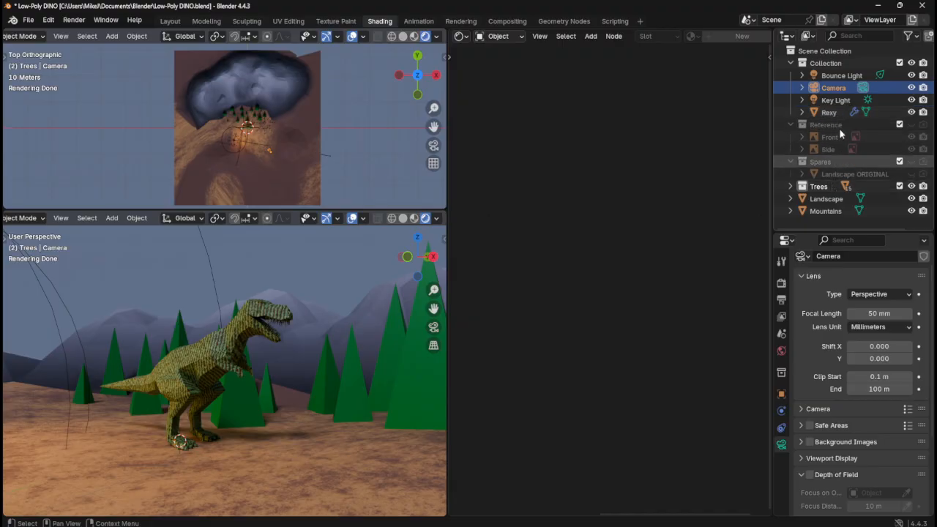
{"action": "left_click", "coordinate": [842, 76]}
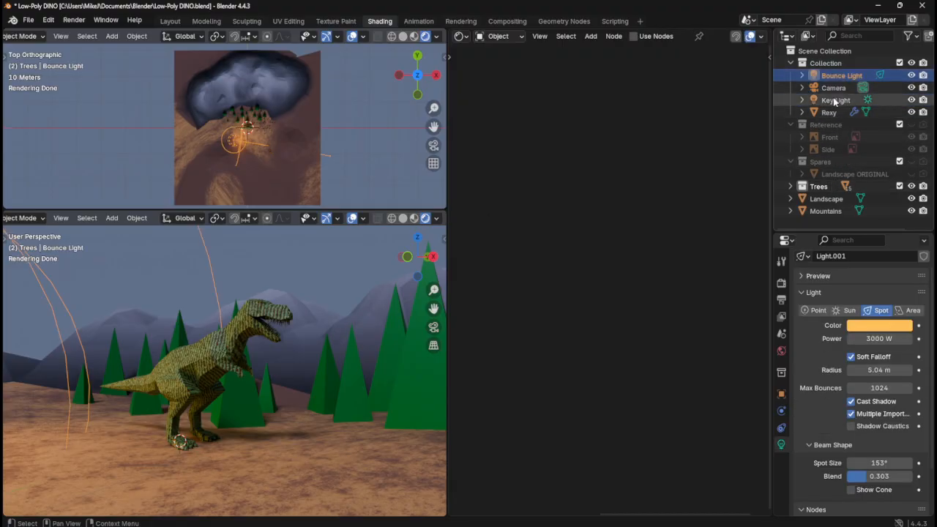
{"action": "left_click", "coordinate": [835, 100]}
{"action": "key", "text": "ctrl+s"}
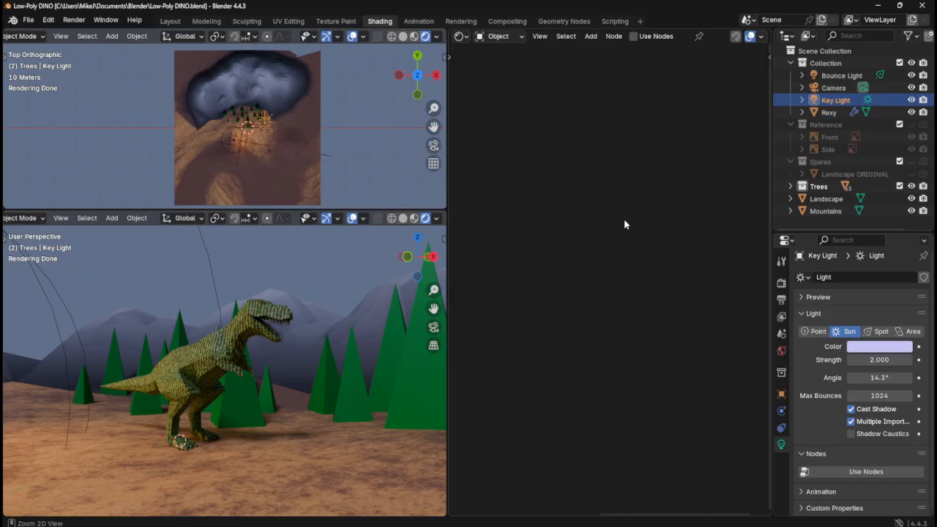
{"action": "key", "text": "g"}
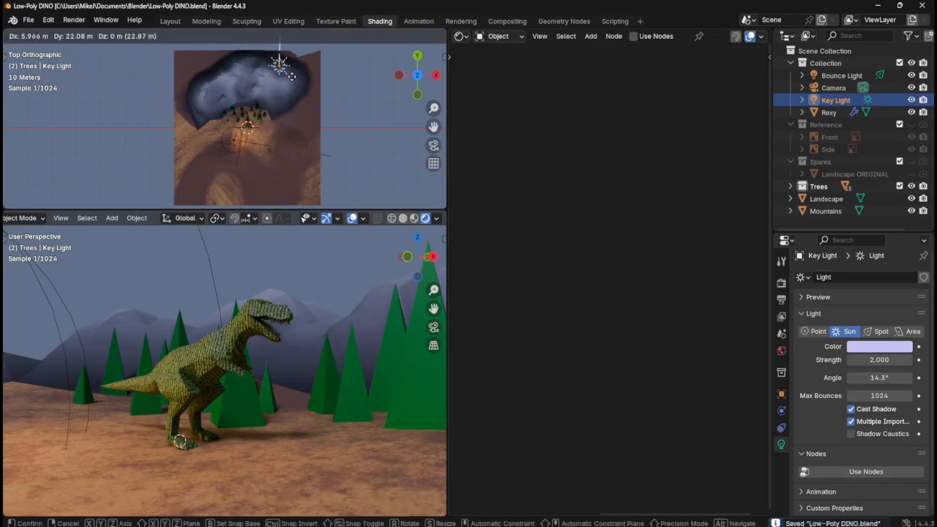
{"action": "left_click", "coordinate": [289, 81]}
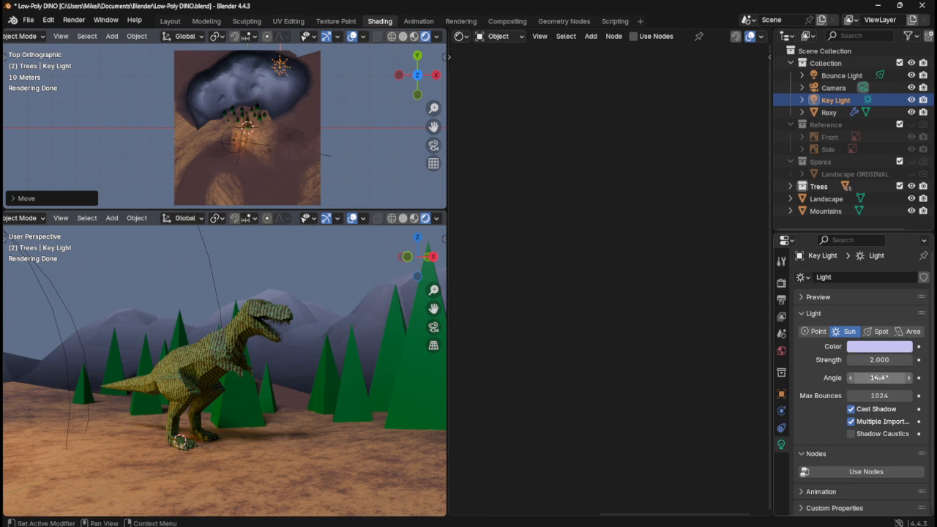
- Set the Key Light's sun angle to 54.7° and its strength to 2.060
{"action": "mouse_move", "coordinate": [878, 378]}
{"action": "left_mouse_down"}
{"action": "mouse_move", "coordinate": [911, 378]}
{"action": "mouse_move", "coordinate": [877, 378]}
{"action": "mouse_move", "coordinate": [912, 378]}
{"action": "mouse_move", "coordinate": [893, 378]}
{"action": "left_mouse_up"}
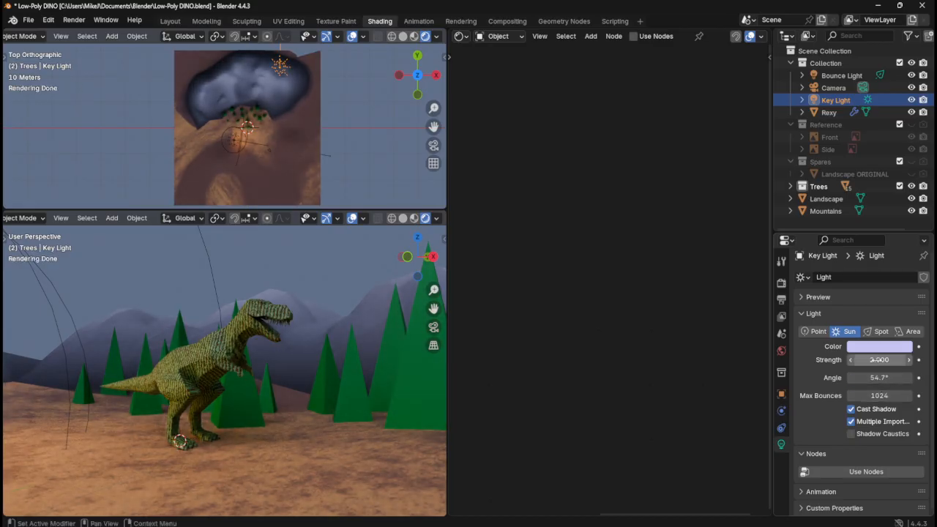
{"action": "left_click_drag", "start_coordinate": [879, 359], "coordinate": [885, 359]}
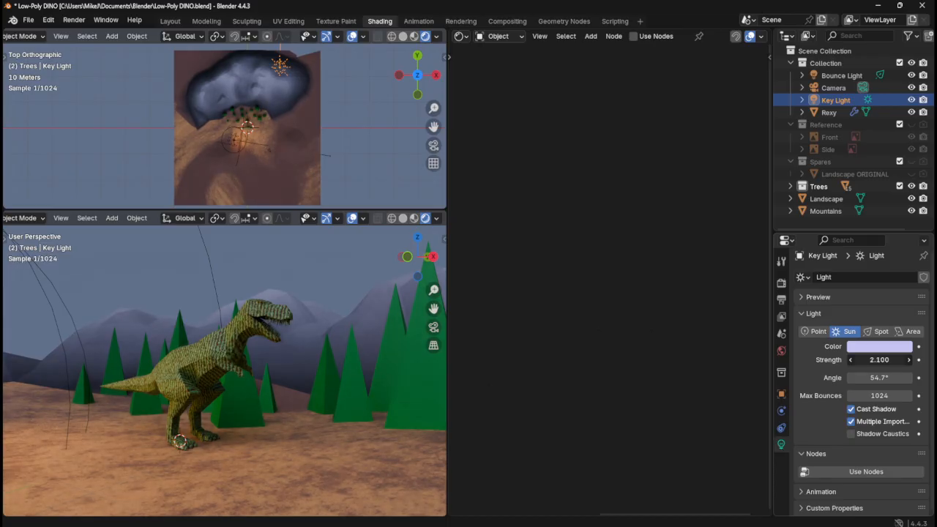
{"action": "left_click_drag", "start_coordinate": [886, 359], "coordinate": [886, 360]}
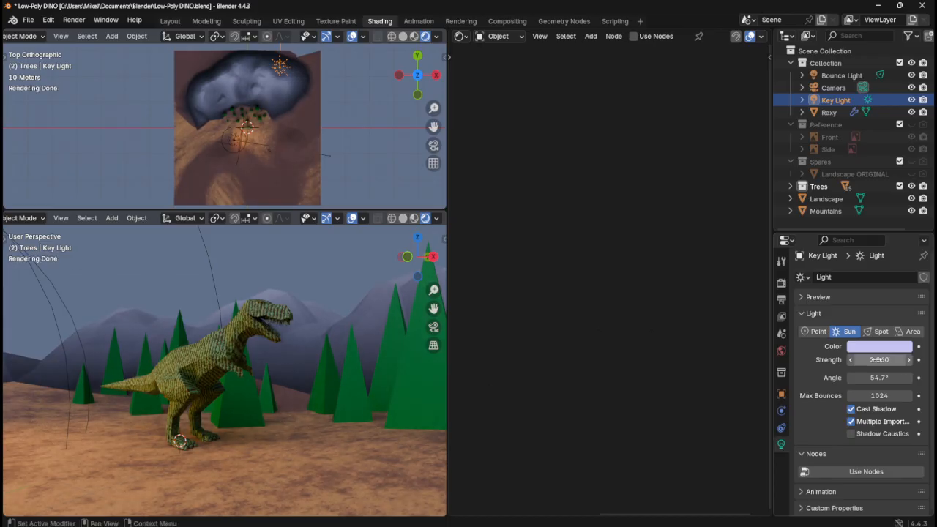
{"action": "left_click_drag", "start_coordinate": [879, 395], "coordinate": [874, 396]}
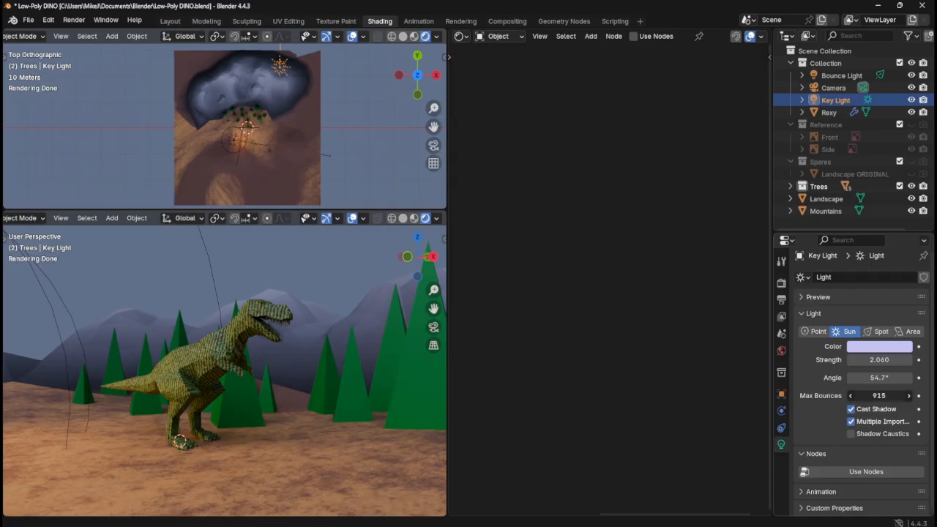
{"action": "left_click_drag", "start_coordinate": [879, 395], "coordinate": [879, 396]}
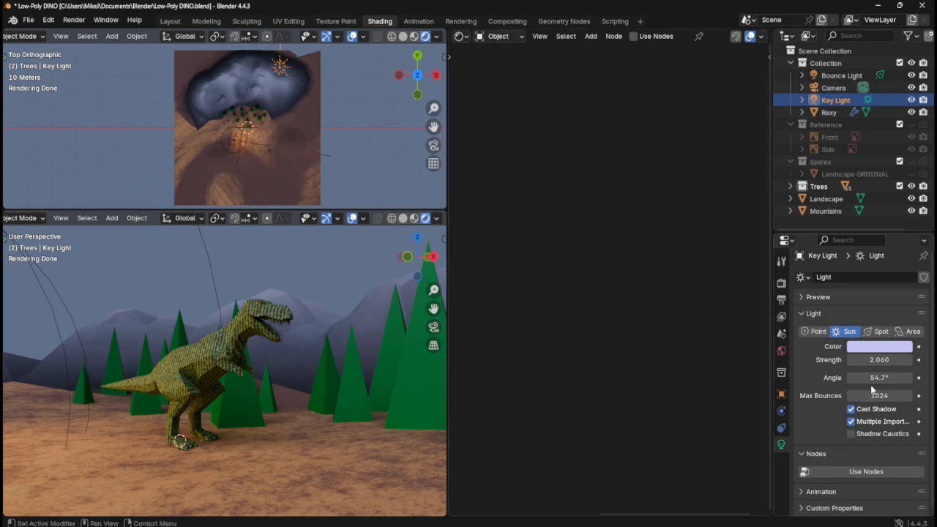
- Change the Key Light's color to a paler lavender tint
{"action": "left_click", "coordinate": [895, 347]}
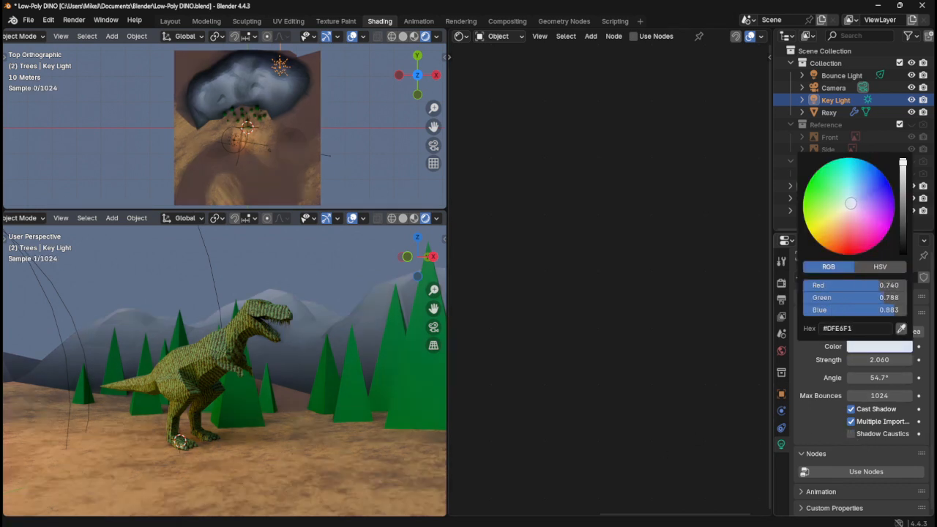
{"action": "left_click_drag", "start_coordinate": [851, 205], "coordinate": [854, 205]}
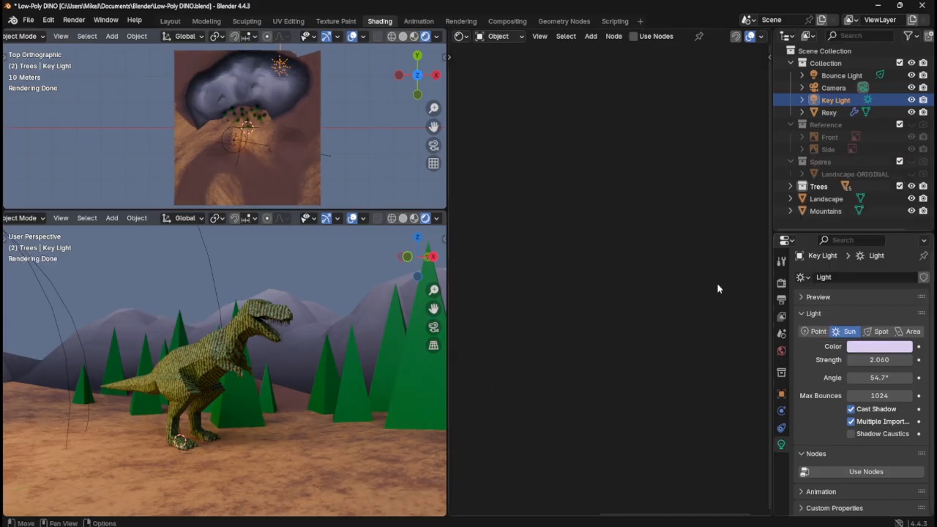
- Shift the Bounce Light's color to a slightly deeper orange and set its power to 4000 W
{"action": "left_click", "coordinate": [234, 142]}
{"action": "left_click", "coordinate": [861, 348]}
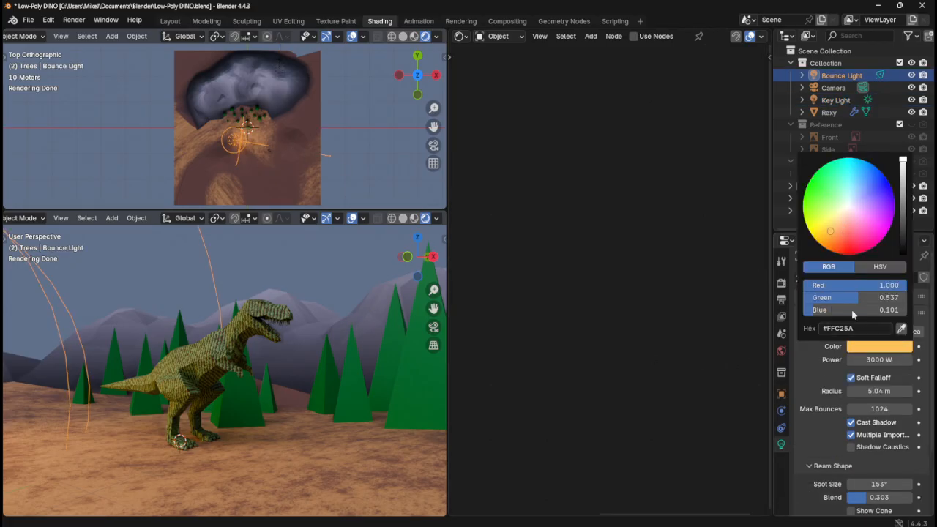
{"action": "mouse_move", "coordinate": [831, 232]}
{"action": "left_mouse_down"}
{"action": "mouse_move", "coordinate": [829, 220]}
{"action": "mouse_move", "coordinate": [839, 228]}
{"action": "mouse_move", "coordinate": [839, 220]}
{"action": "mouse_move", "coordinate": [844, 230]}
{"action": "mouse_move", "coordinate": [829, 232]}
{"action": "left_mouse_up"}
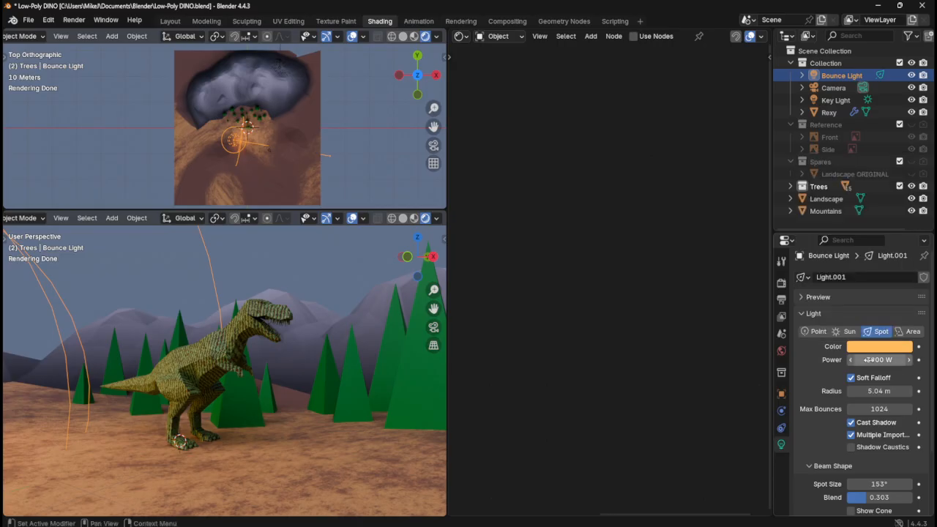
{"action": "left_click_drag", "start_coordinate": [874, 359], "coordinate": [883, 359]}
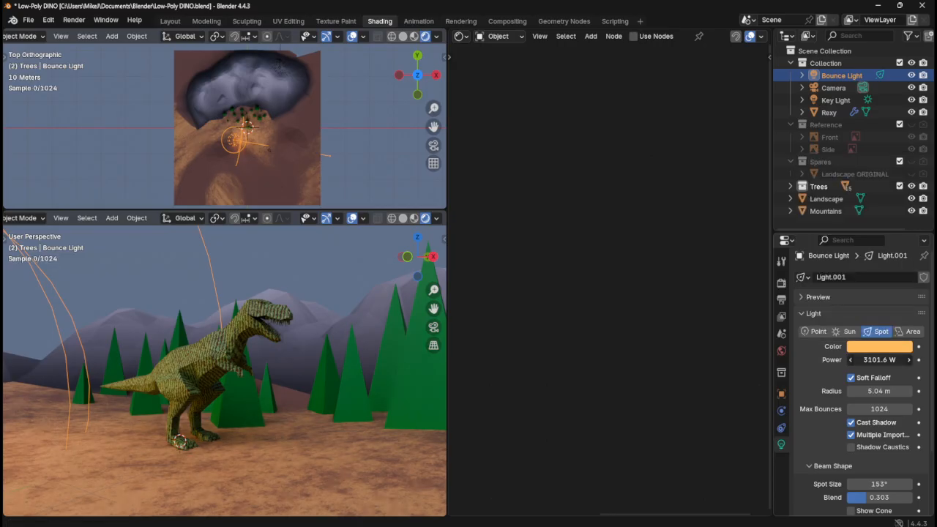
{"action": "double_click", "coordinate": [871, 359]}
{"action": "type", "text": "400"}
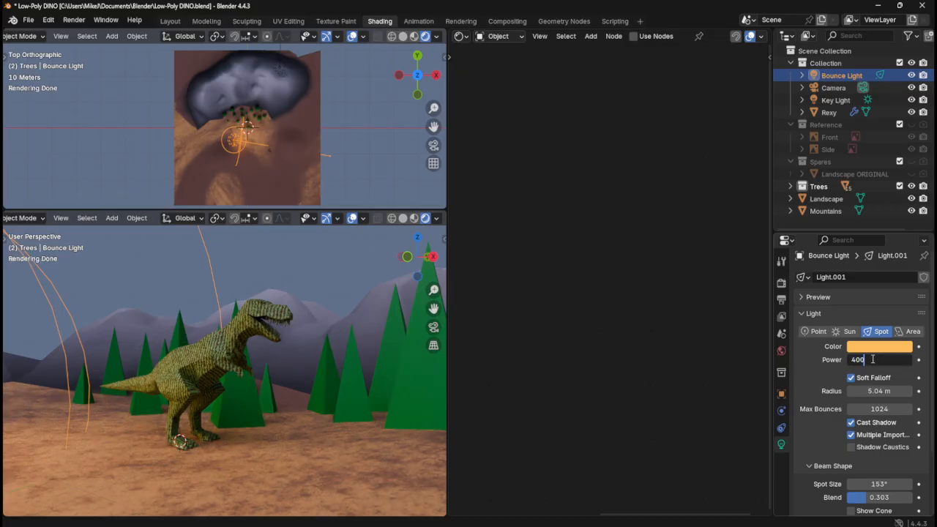
{"action": "type", "text": "0"}
{"action": "key", "text": "Return"}
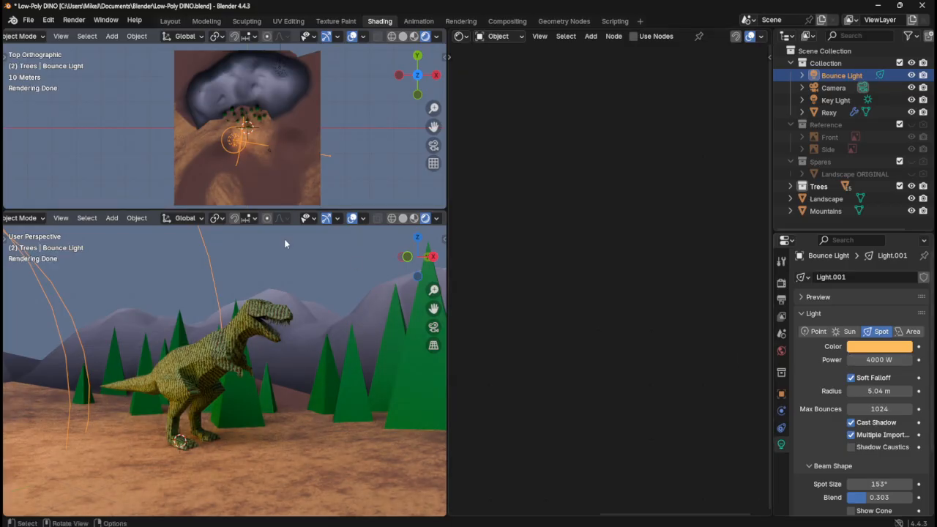
- Try lowering the Bounce Light along the global Z axis
{"action": "key", "text": "g"}
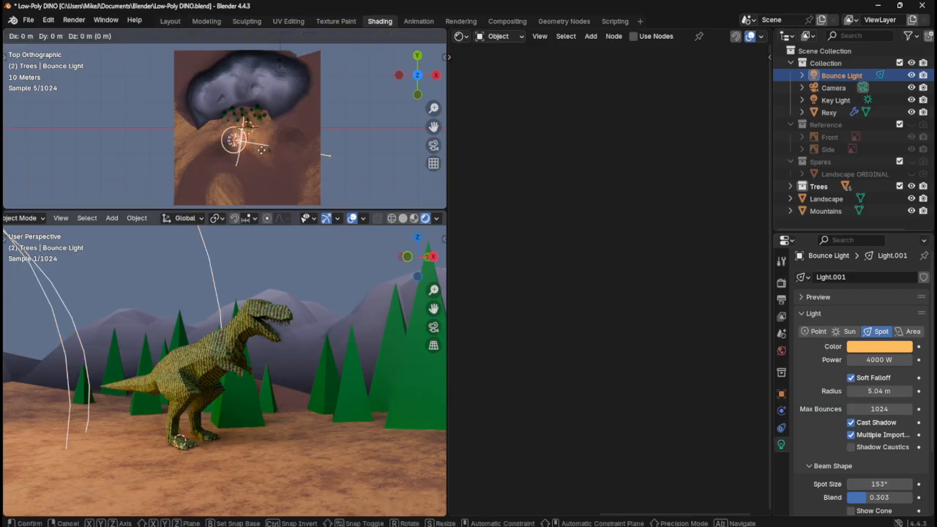
{"action": "key", "text": "z"}
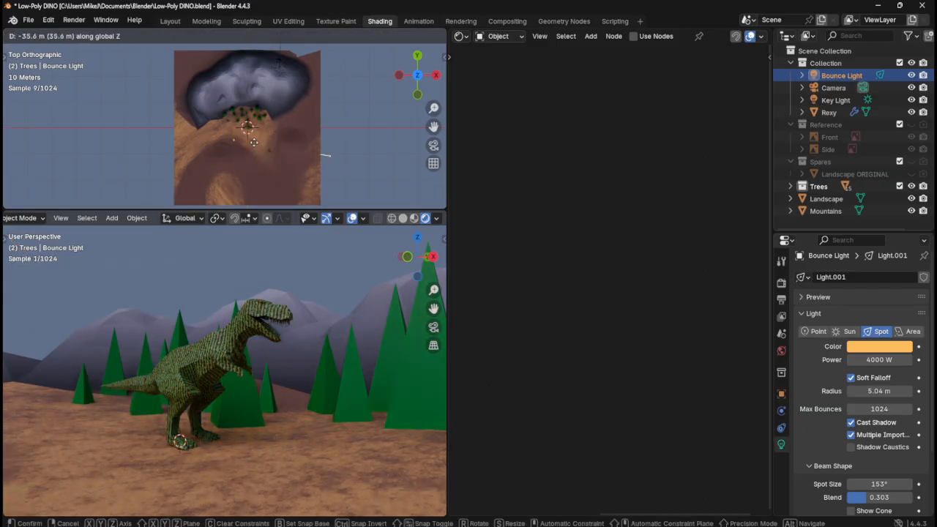
{"action": "left_click", "coordinate": [254, 143]}
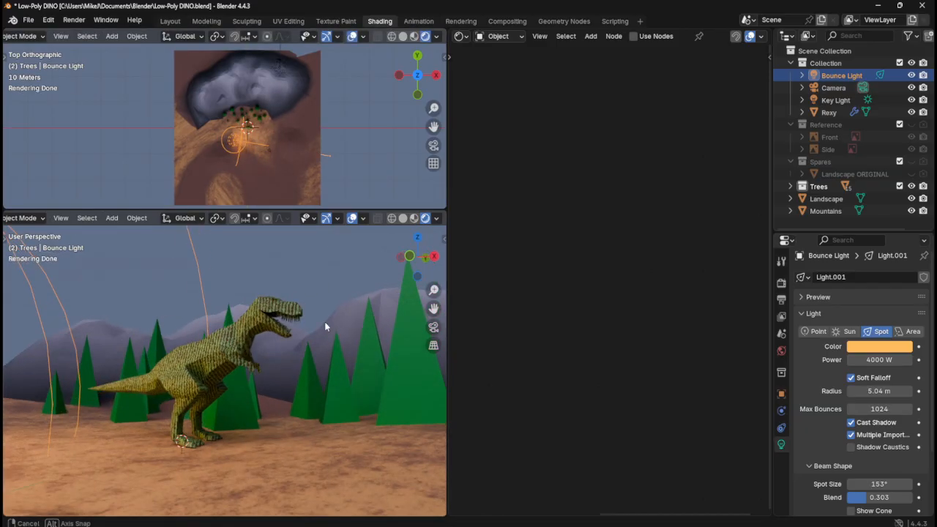
- Move the Bounce Light about 6 m along negative X, away from the dinosaur, in the top view
{"action": "left_click", "coordinate": [433, 326]}
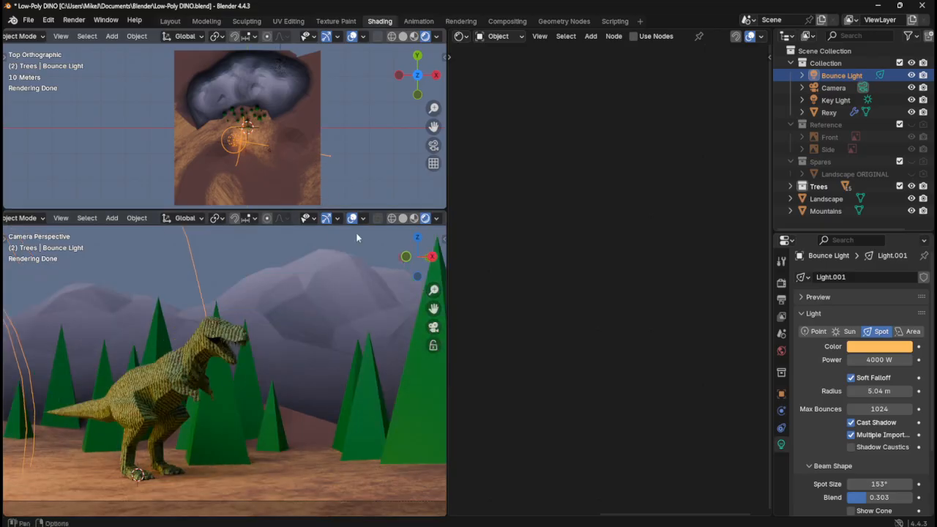
{"action": "scroll", "coordinate": [268, 360], "scroll_direction": "down", "scroll_amount": 2}
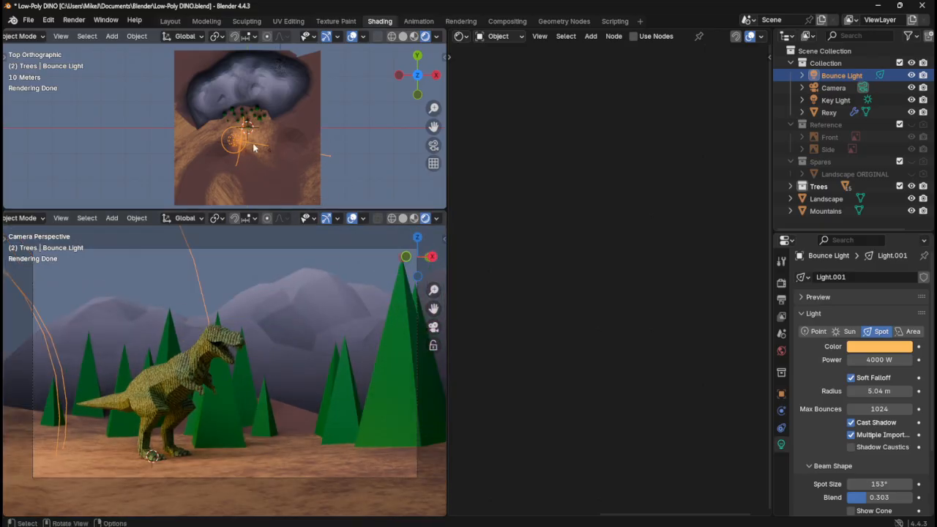
{"action": "scroll", "coordinate": [254, 149], "scroll_direction": "up", "scroll_amount": 2}
{"action": "middle_click_drag", "start_coordinate": [268, 183], "coordinate": [267, 130], "text": "shift"}
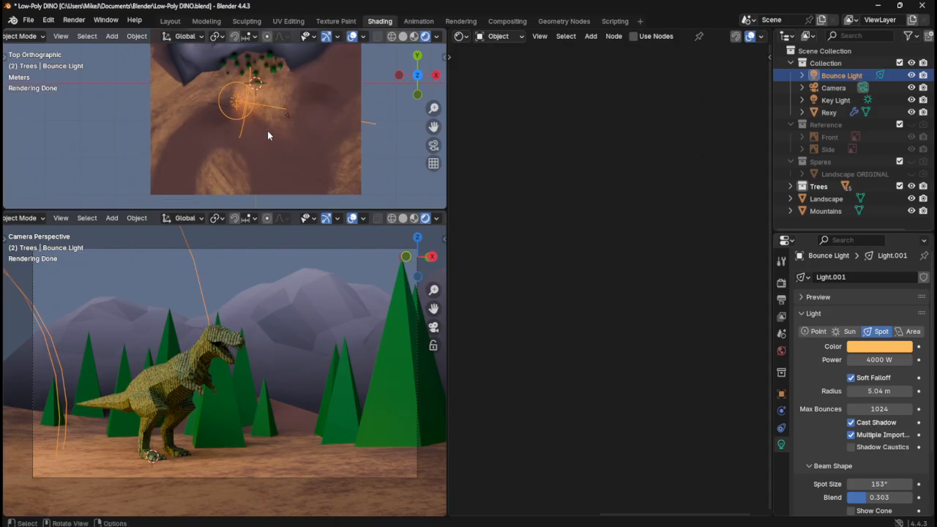
{"action": "key", "text": "KP_3"}
{"action": "scroll", "coordinate": [268, 134], "scroll_direction": "up", "scroll_amount": 8}
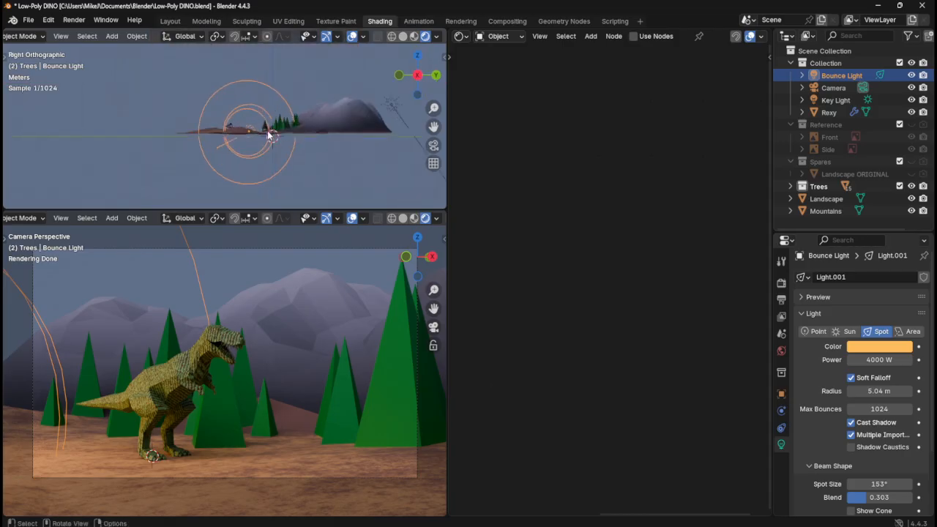
{"action": "middle_click_drag", "start_coordinate": [267, 130], "coordinate": [298, 141]}
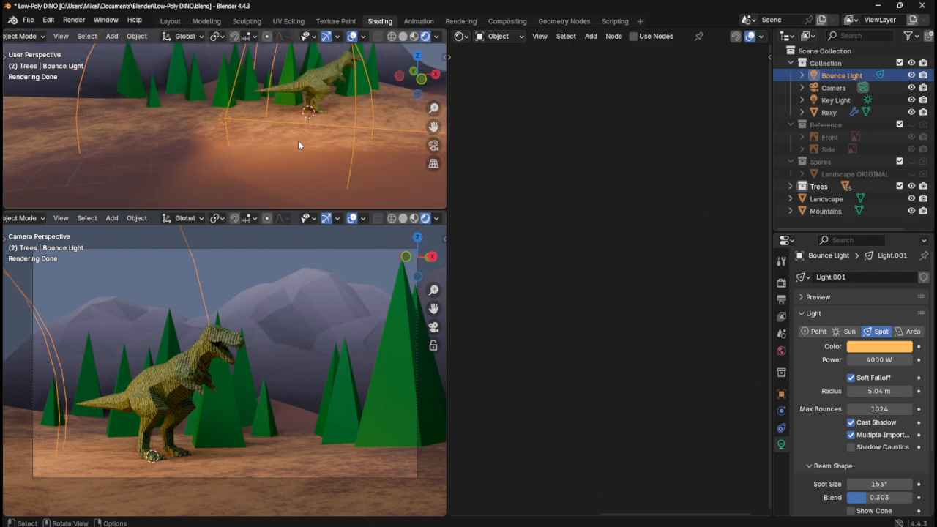
{"action": "key", "text": "KP_7"}
{"action": "key", "text": "KP_Decimal"}
{"action": "key", "text": "g"}
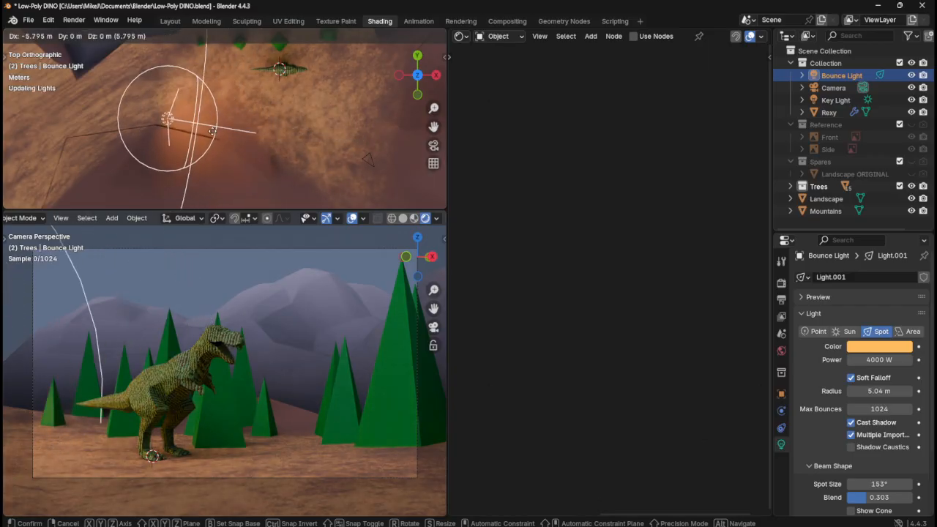
{"action": "left_click", "coordinate": [212, 126]}
- Set the Bounce Light's radius to 5.54 m, spot size to 155° and blend to 0.340
{"action": "mouse_move", "coordinate": [886, 385]}
{"action": "left_mouse_down"}
{"action": "mouse_move", "coordinate": [918, 386]}
{"action": "mouse_move", "coordinate": [895, 385]}
{"action": "left_mouse_up"}
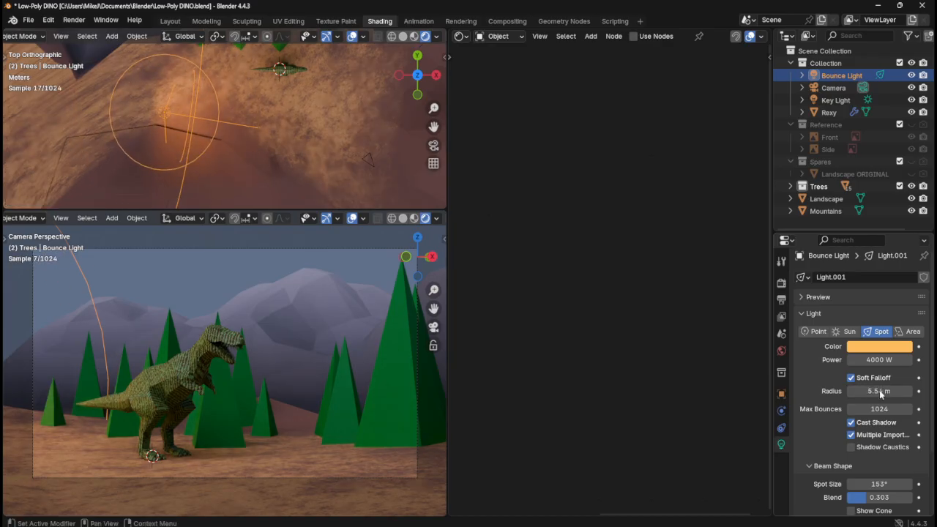
{"action": "scroll", "coordinate": [898, 413], "scroll_direction": "down", "scroll_amount": 2}
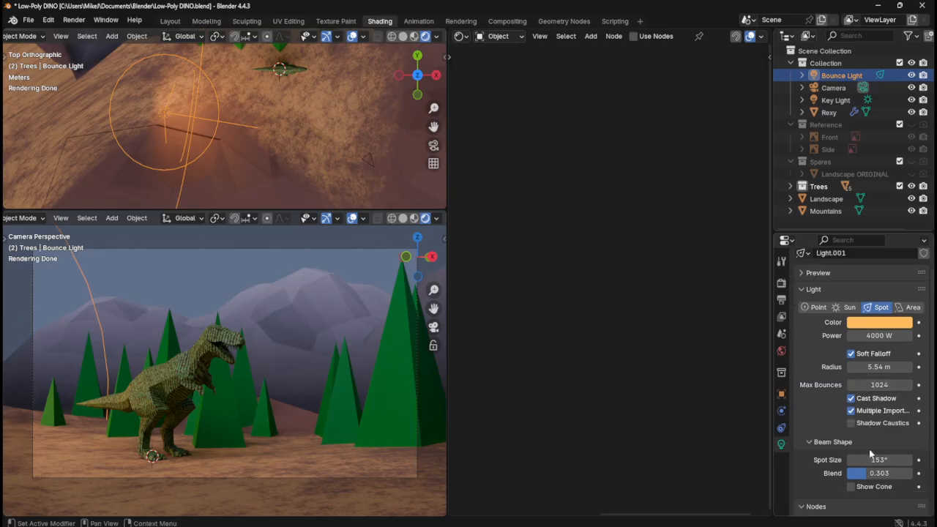
{"action": "left_click_drag", "start_coordinate": [882, 435], "coordinate": [835, 435]}
{"action": "key", "text": "Escape"}
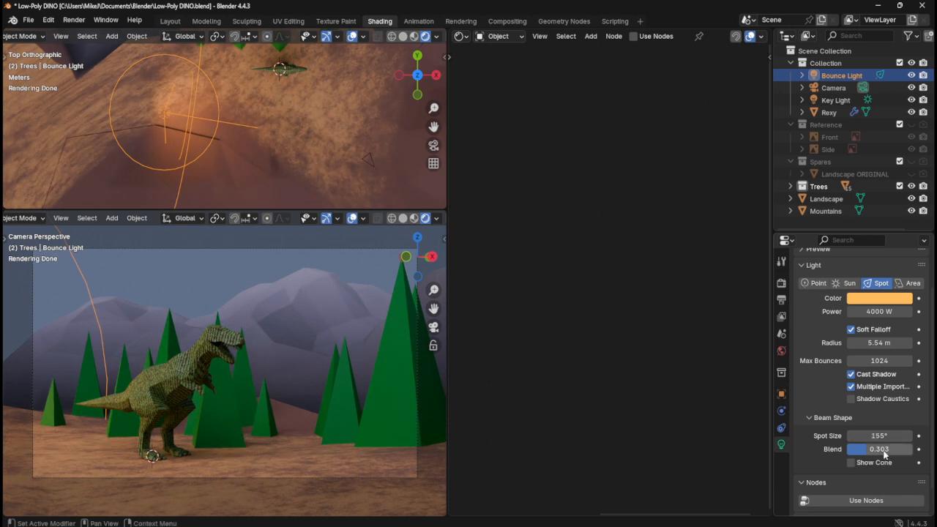
{"action": "mouse_move", "coordinate": [879, 449]}
{"action": "left_mouse_down"}
{"action": "mouse_move", "coordinate": [904, 449]}
{"action": "mouse_move", "coordinate": [846, 449]}
{"action": "mouse_move", "coordinate": [884, 449]}
{"action": "mouse_move", "coordinate": [855, 449]}
{"action": "mouse_move", "coordinate": [868, 449]}
{"action": "left_mouse_up"}
- Move the Bounce Light about 8.3 m toward the dinosaur, mostly along positive X, and set its power to 3500 W
{"action": "key", "text": "g"}
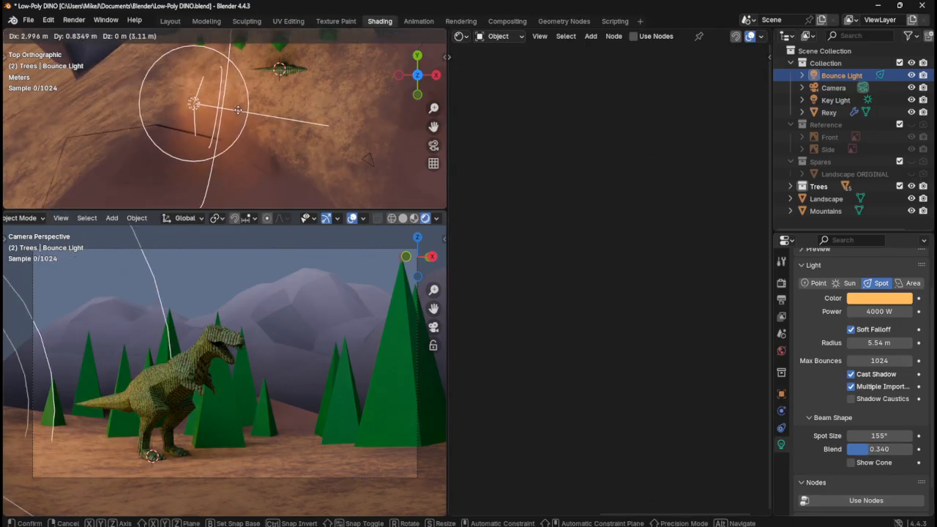
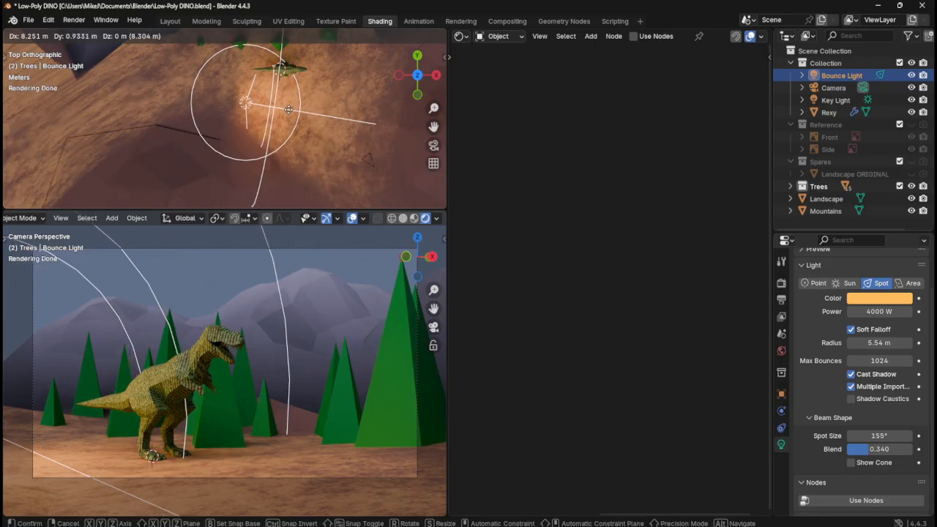
{"action": "left_click", "coordinate": [288, 109]}
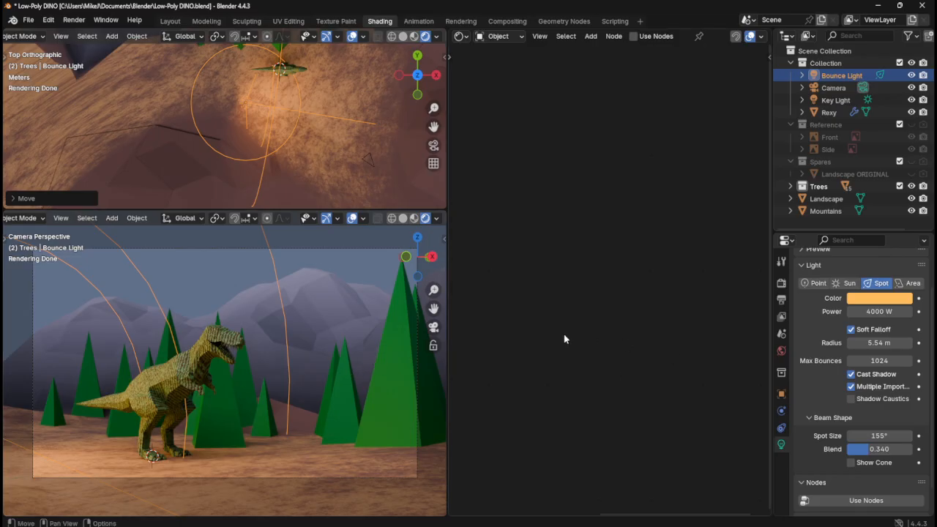
{"action": "left_click", "coordinate": [891, 311]}
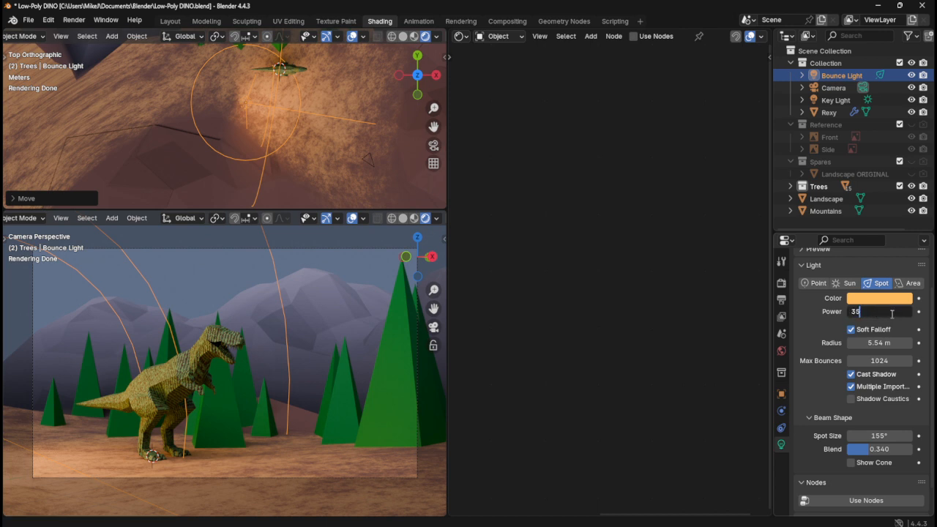
{"action": "key", "text": "Return"}
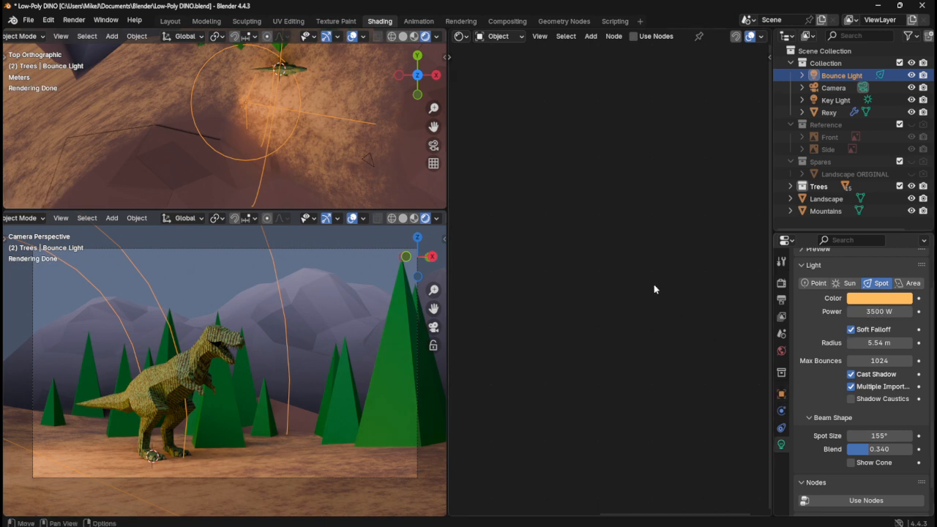
- Save the file and switch the shader editor to the World shader
{"action": "key", "text": "ctrl+s"}
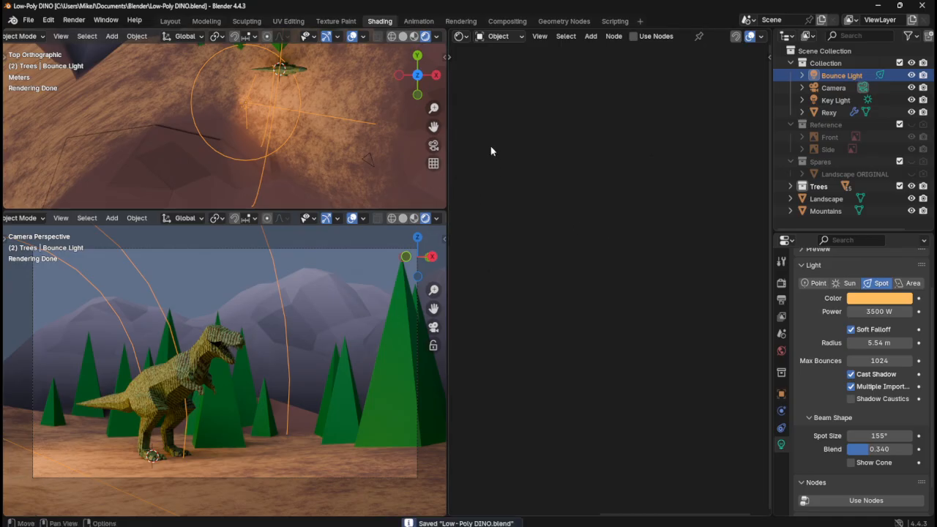
{"action": "left_click", "coordinate": [501, 38]}
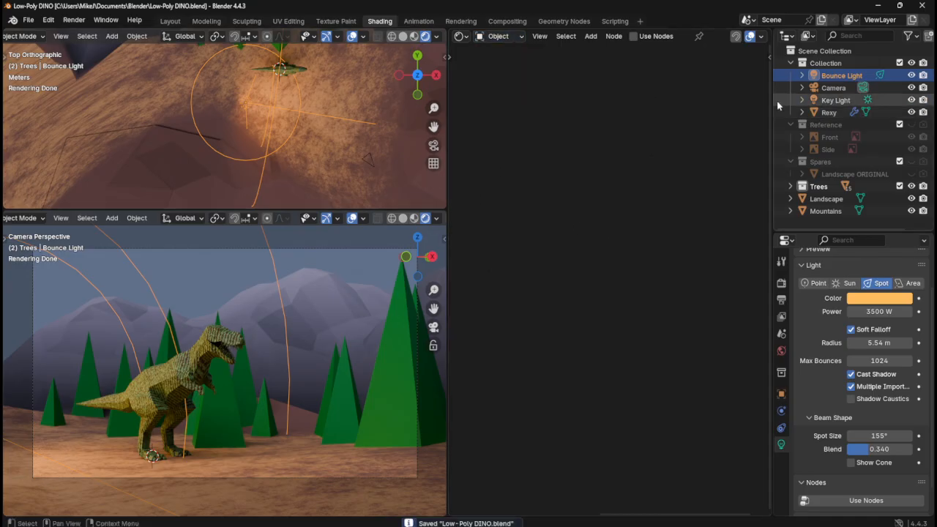
{"action": "left_click", "coordinate": [502, 36]}
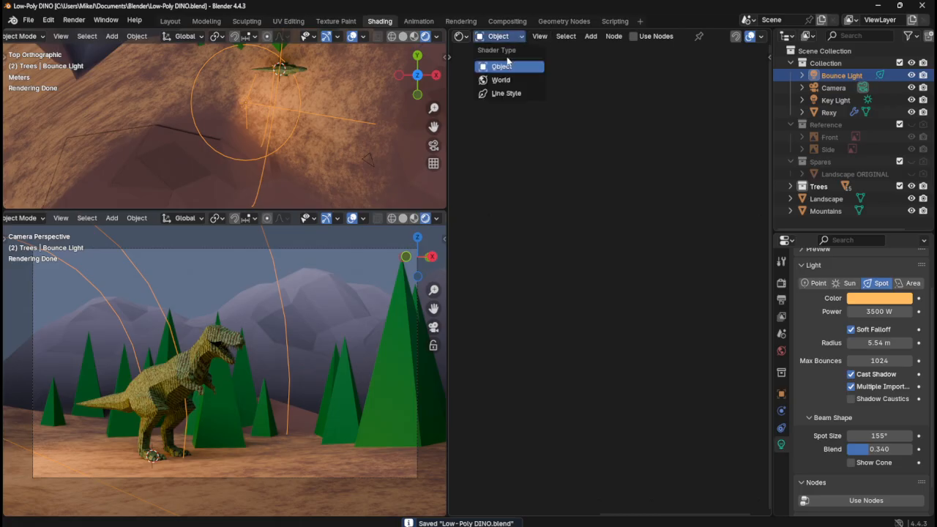
{"action": "left_click", "coordinate": [507, 80]}
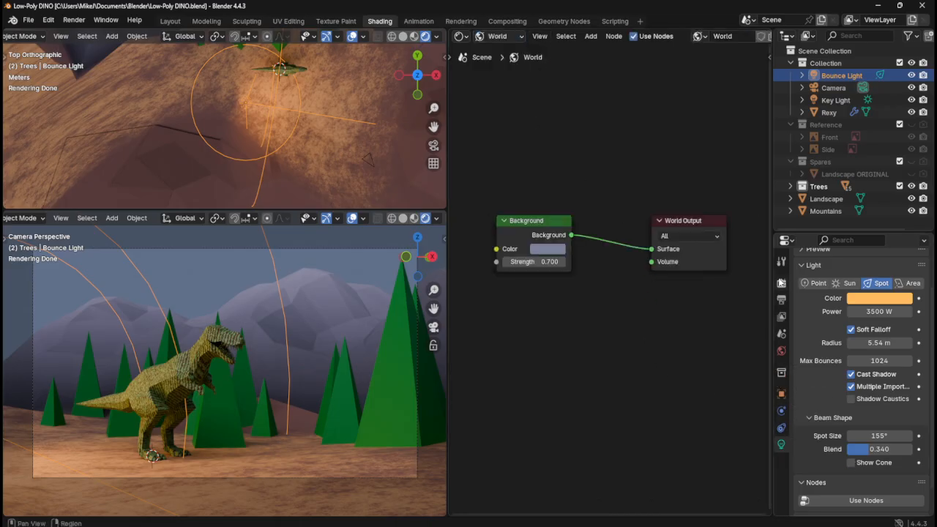
- Show the scene's render properties and save the file again
{"action": "left_click", "coordinate": [781, 282]}
{"action": "scroll", "coordinate": [843, 354], "scroll_direction": "up", "scroll_amount": 2}
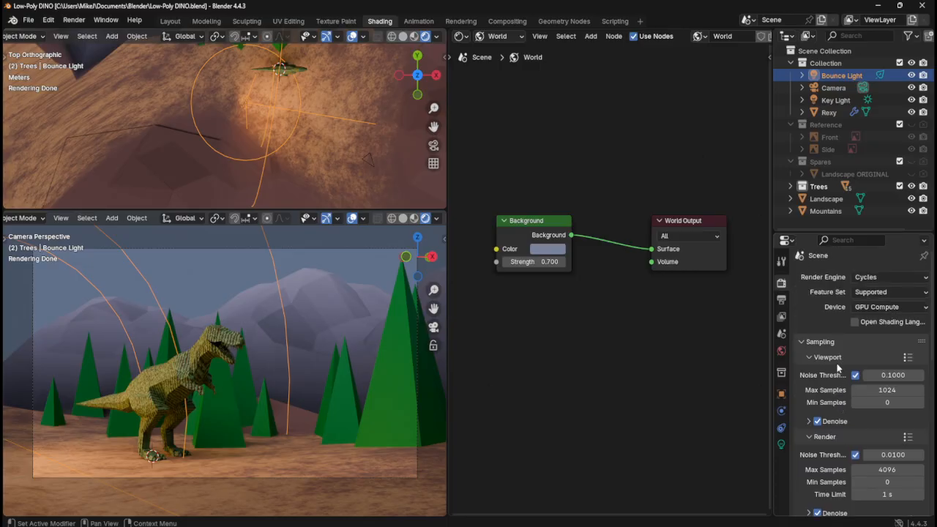
{"action": "key", "text": "ctrl+s"}
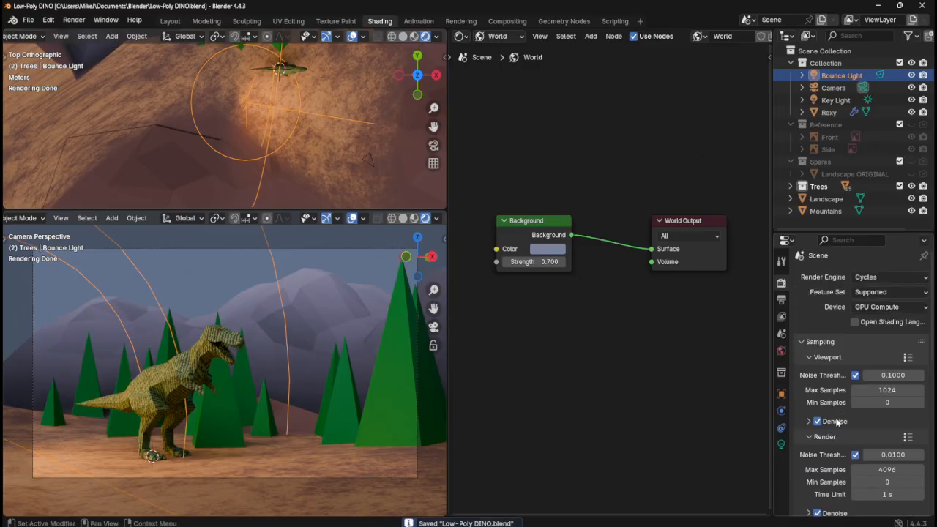
- Expand the Film settings and toggle Transparent on and off to compare the render with and without its sky background
{"action": "scroll", "coordinate": [836, 422], "scroll_direction": "down", "scroll_amount": 8}
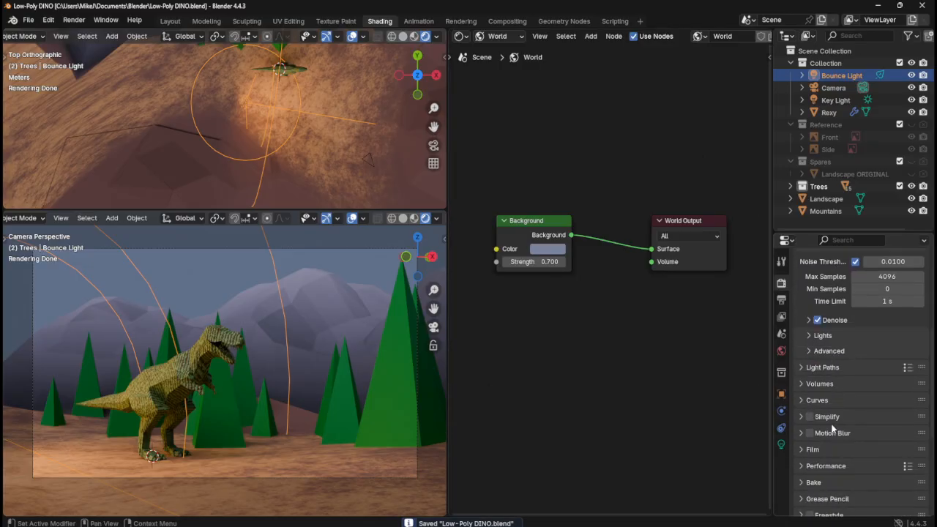
{"action": "scroll", "coordinate": [831, 429], "scroll_direction": "down", "scroll_amount": 4}
{"action": "left_click", "coordinate": [803, 354]}
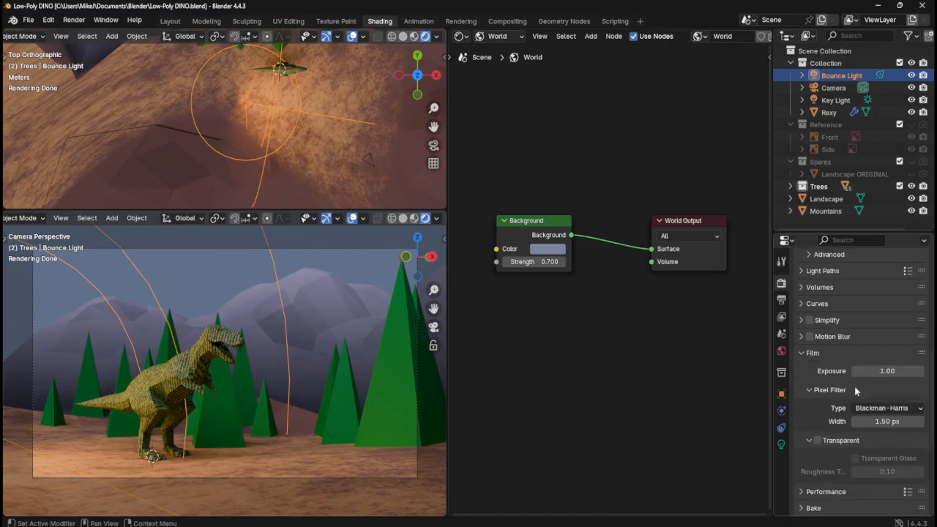
{"action": "left_click", "coordinate": [816, 440]}
{"action": "left_click", "coordinate": [817, 439]}
{"action": "left_click", "coordinate": [817, 440]}
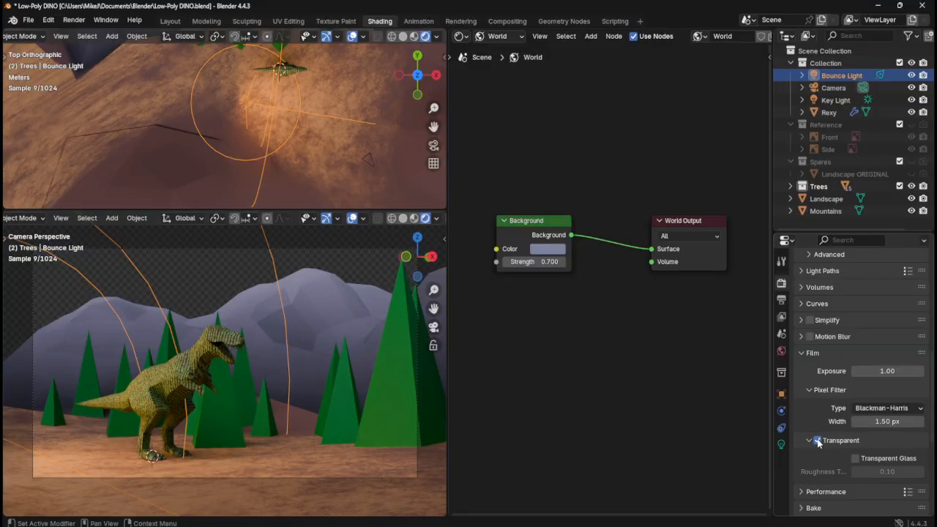
{"action": "left_click", "coordinate": [817, 440]}
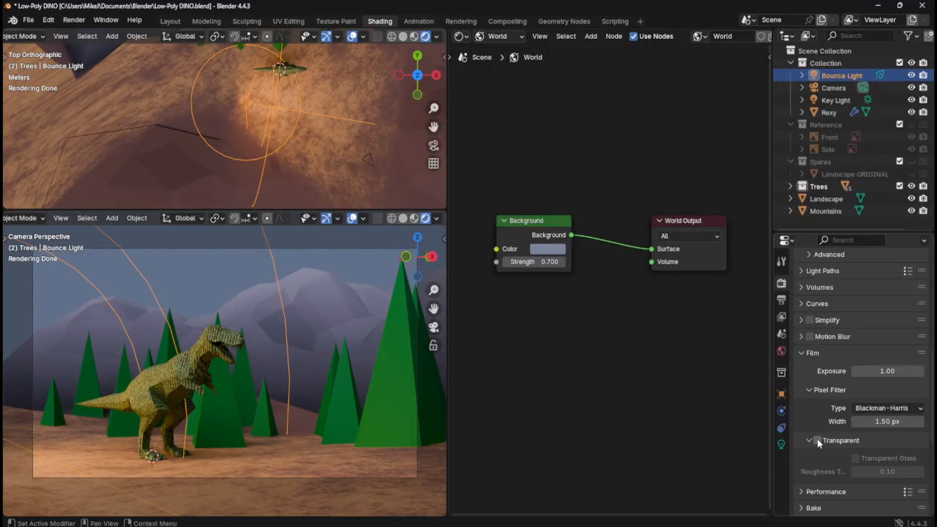
{"action": "left_click", "coordinate": [817, 440]}
{"action": "left_click", "coordinate": [817, 440]}
{"action": "left_click", "coordinate": [817, 440]}
{"action": "left_click", "coordinate": [817, 440]}
{"action": "left_click", "coordinate": [817, 440]}
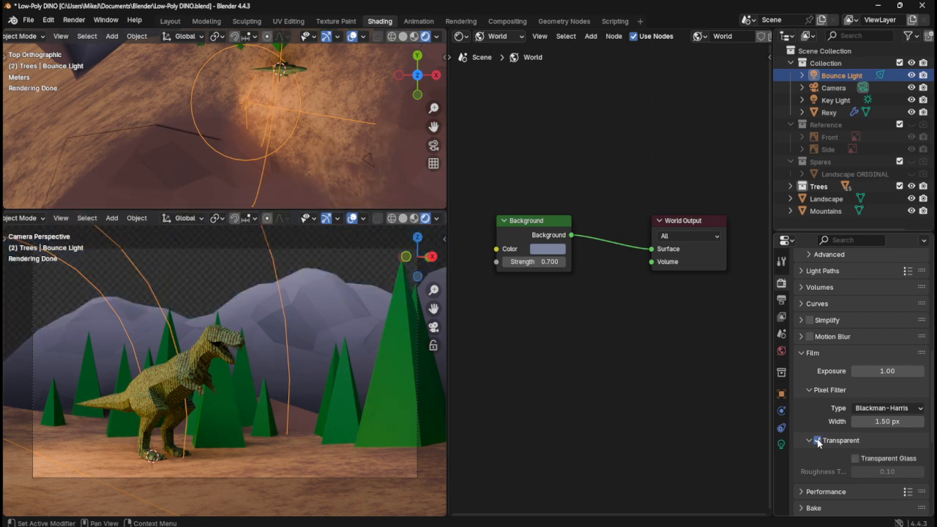
{"action": "left_click", "coordinate": [817, 440]}
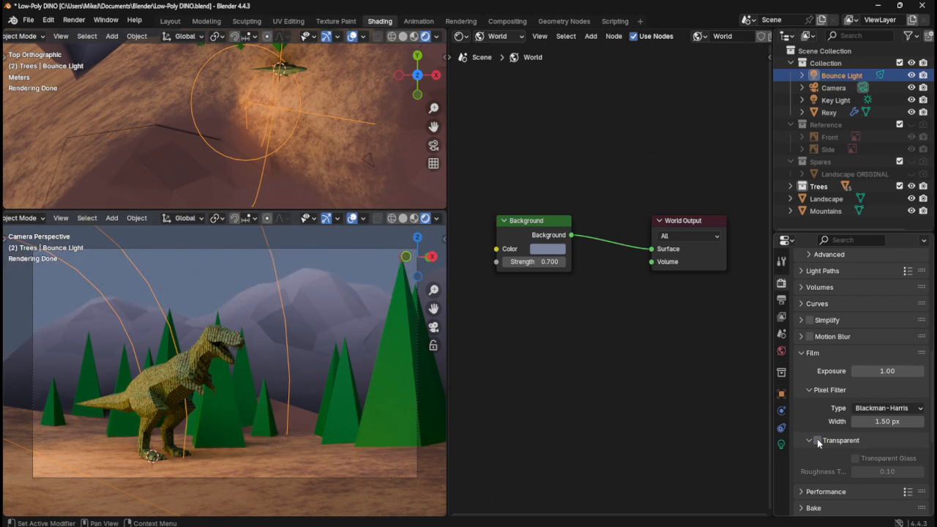
- Set the Color Management look to Medium High Contrast
{"action": "scroll", "coordinate": [805, 377], "scroll_direction": "down", "scroll_amount": 3}
{"action": "scroll", "coordinate": [805, 384], "scroll_direction": "down", "scroll_amount": 4}
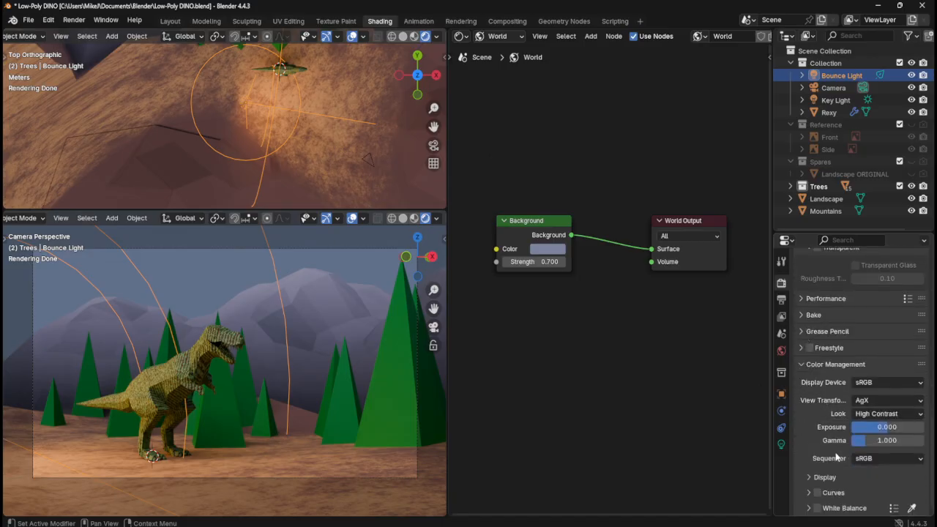
{"action": "left_click", "coordinate": [879, 460]}
{"action": "left_click", "coordinate": [879, 460]}
{"action": "left_click", "coordinate": [876, 414]}
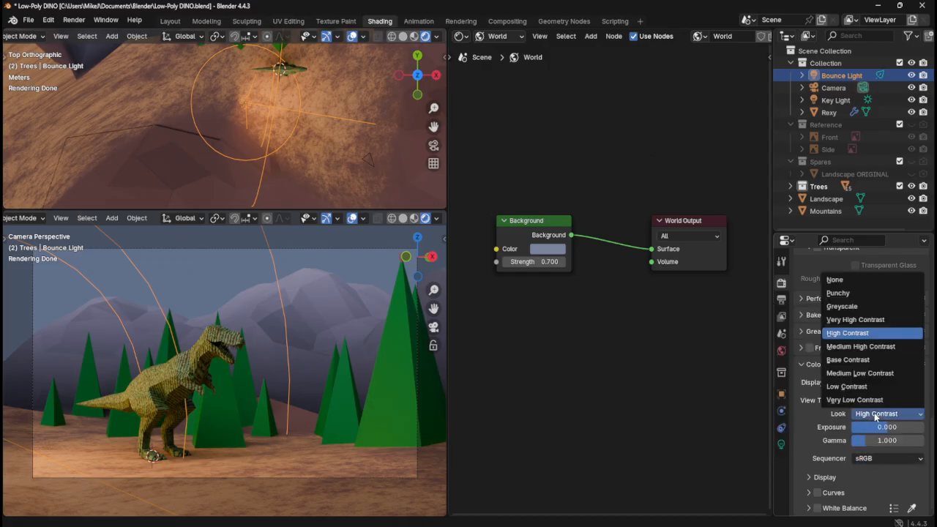
{"action": "left_click", "coordinate": [865, 346]}
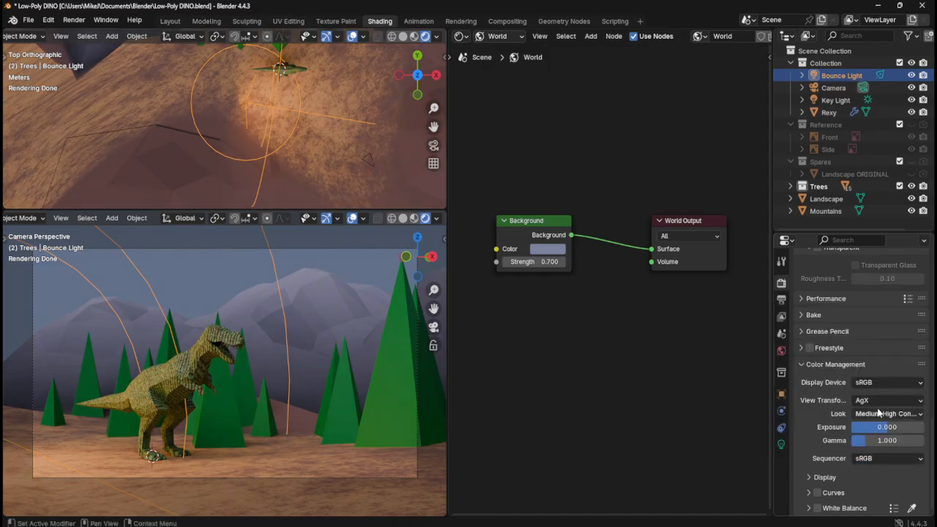
{"action": "scroll", "coordinate": [876, 415], "scroll_direction": "up", "scroll_amount": 1}
{"action": "scroll", "coordinate": [876, 415], "scroll_direction": "down", "scroll_amount": 1}
{"action": "left_click", "coordinate": [876, 414]}
{"action": "left_click", "coordinate": [876, 414]}
- Compare the Standard and Khronos PBR Neutral view transforms on the render, returning to AgX
{"action": "left_click", "coordinate": [875, 400]}
{"action": "left_click", "coordinate": [875, 401]}
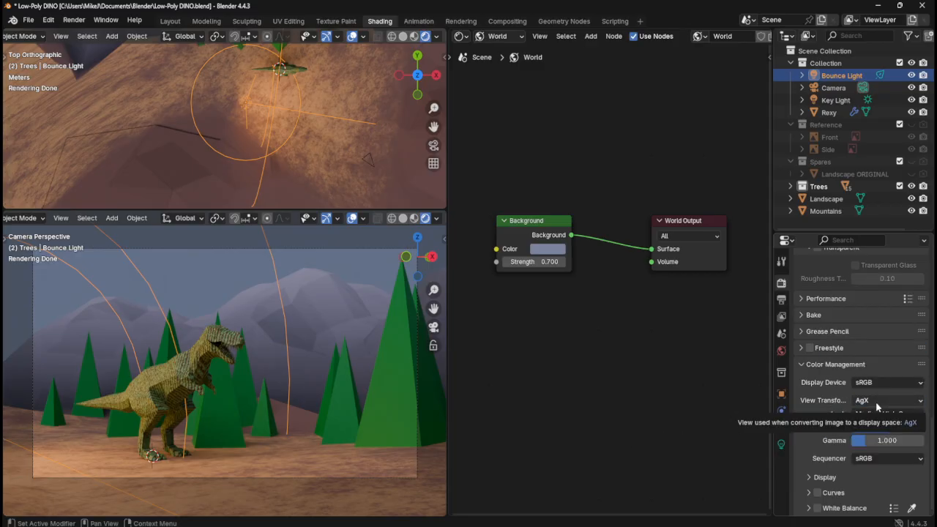
{"action": "left_click", "coordinate": [875, 401]}
{"action": "left_click", "coordinate": [871, 414]}
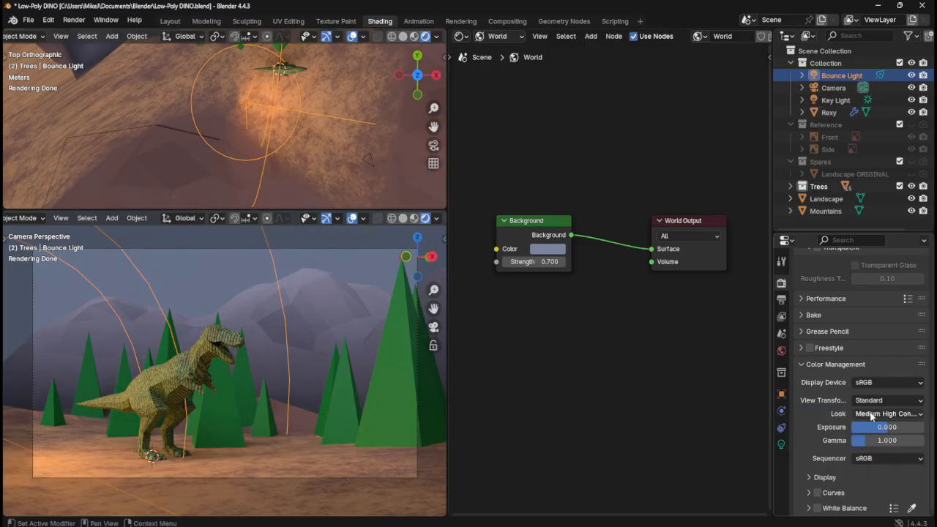
{"action": "left_click", "coordinate": [873, 401]}
{"action": "left_click", "coordinate": [870, 428]}
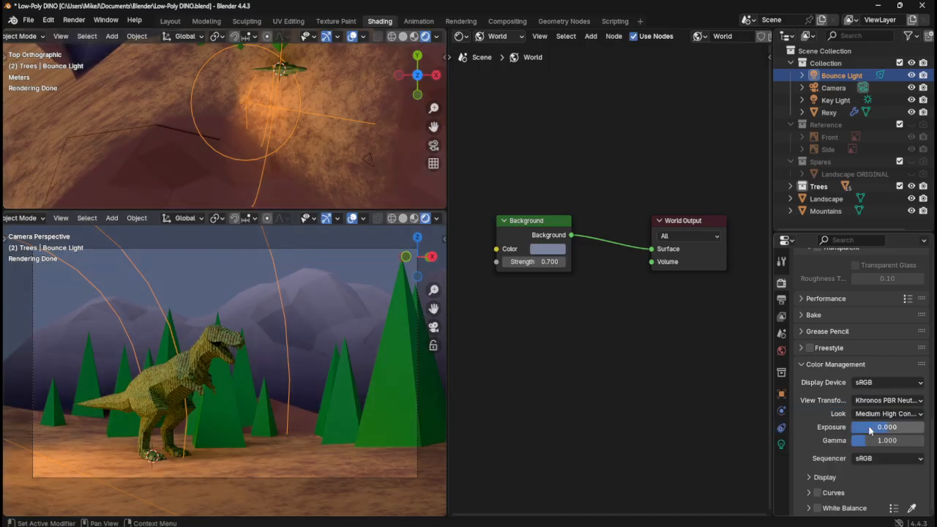
{"action": "left_click", "coordinate": [881, 403]}
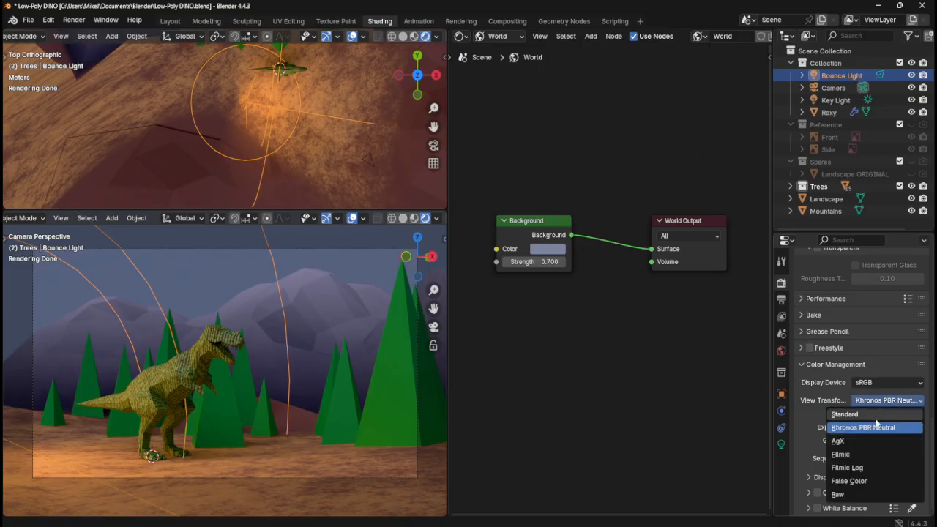
{"action": "left_click", "coordinate": [868, 440]}
- Try the Filmic, Filmic Log, False Color and Raw view transforms in turn, and switch back to AgX
{"action": "left_click", "coordinate": [875, 402]}
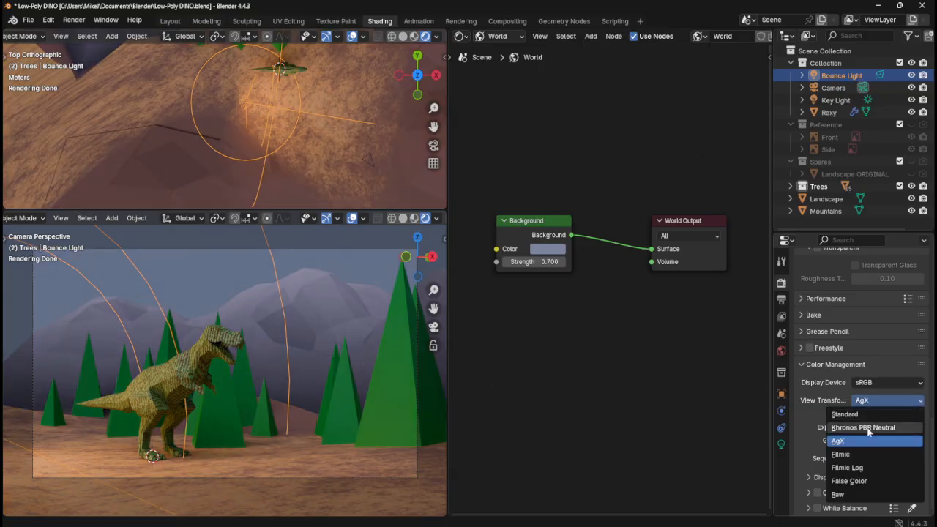
{"action": "left_click", "coordinate": [853, 455]}
{"action": "left_click", "coordinate": [871, 402]}
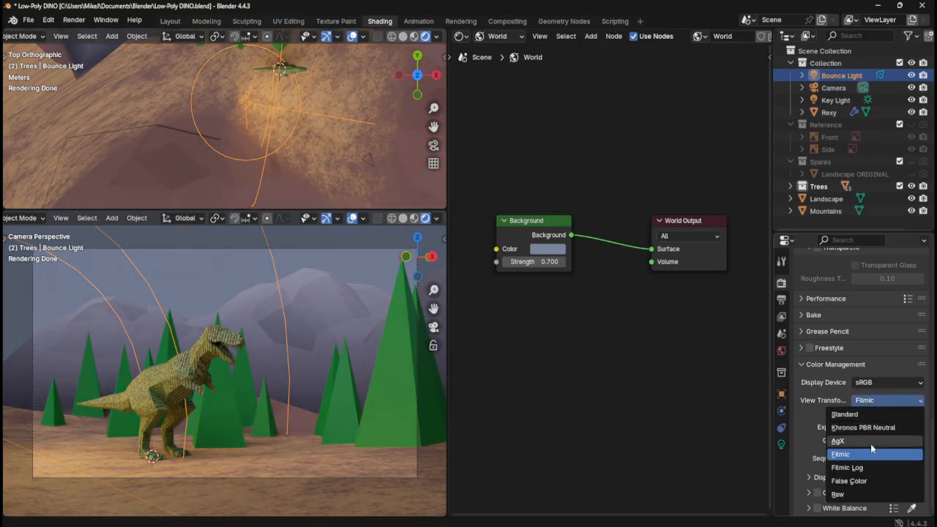
{"action": "left_click", "coordinate": [863, 468]}
{"action": "left_click", "coordinate": [875, 402]}
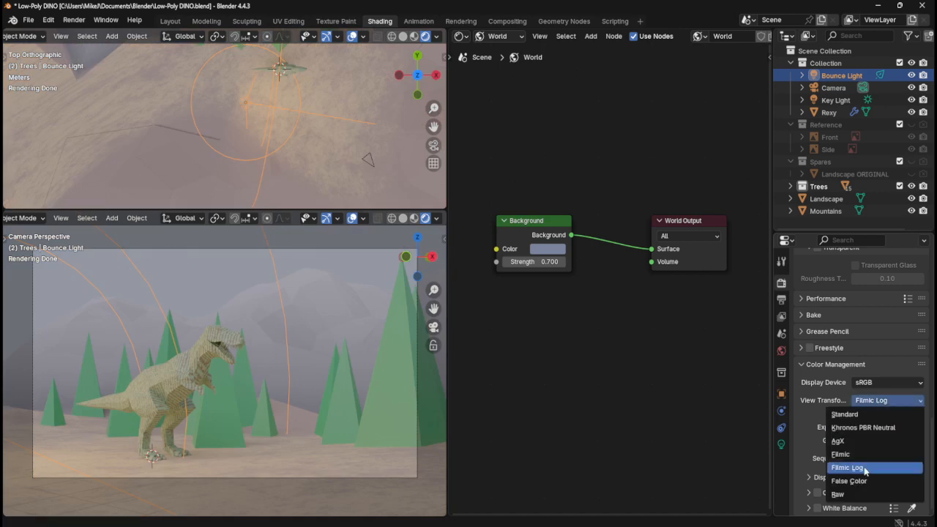
{"action": "left_click", "coordinate": [858, 480]}
{"action": "left_click", "coordinate": [880, 406]}
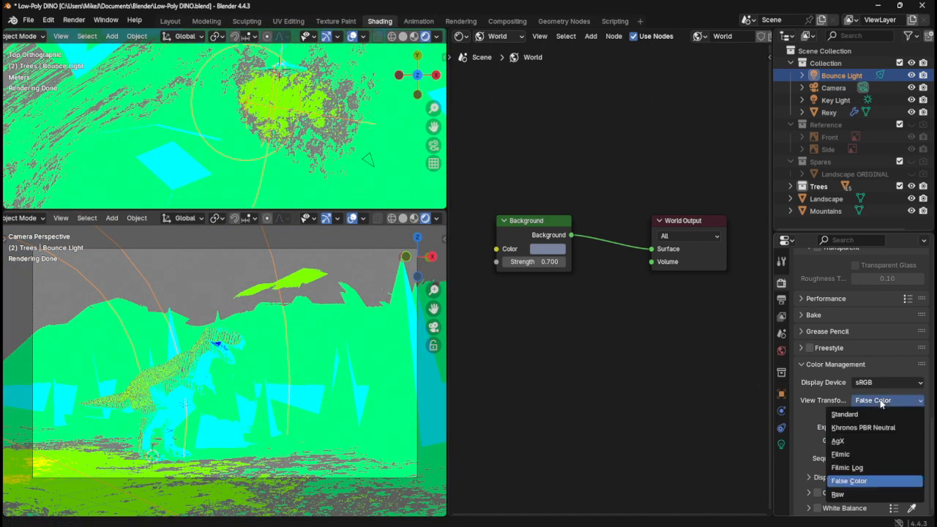
{"action": "left_click", "coordinate": [852, 496]}
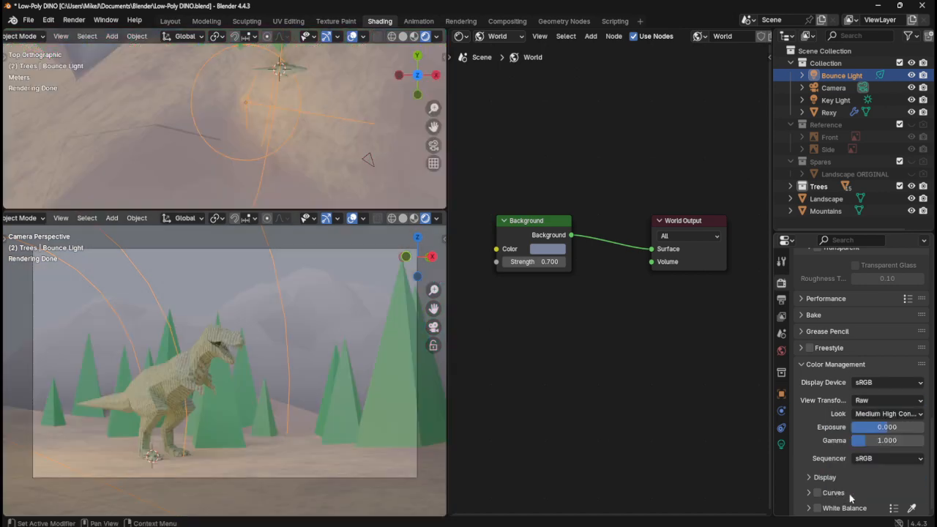
{"action": "left_click", "coordinate": [876, 403]}
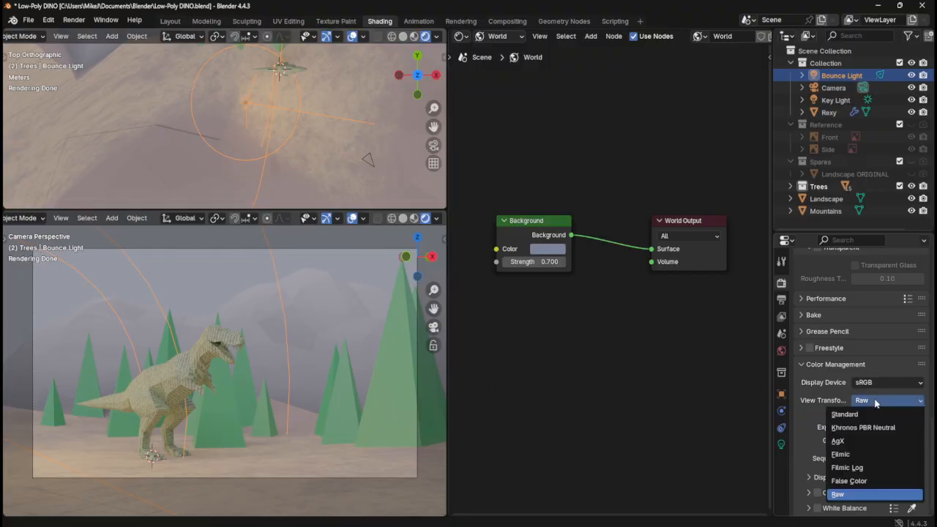
{"action": "left_click", "coordinate": [858, 442]}
- Try the Khronos PBR Neutral view transform with the look set to None
{"action": "left_click", "coordinate": [879, 401]}
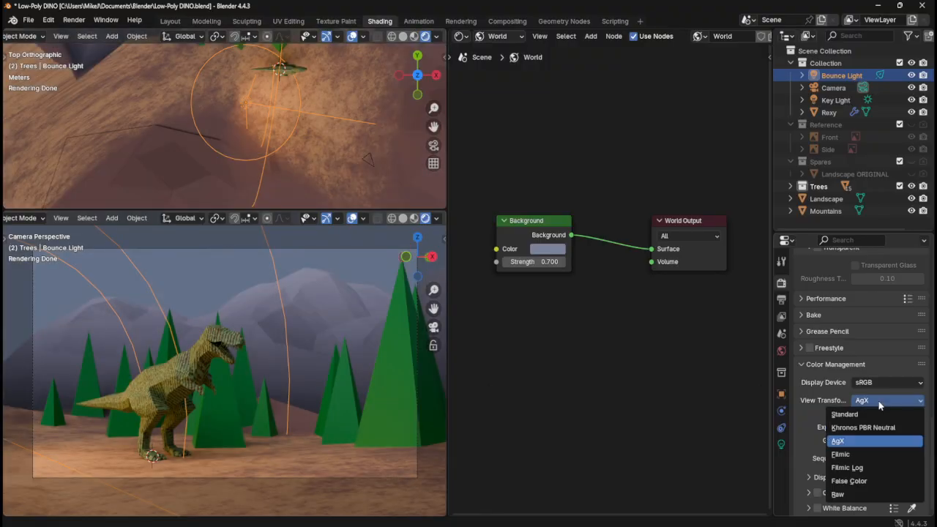
{"action": "left_click", "coordinate": [870, 429]}
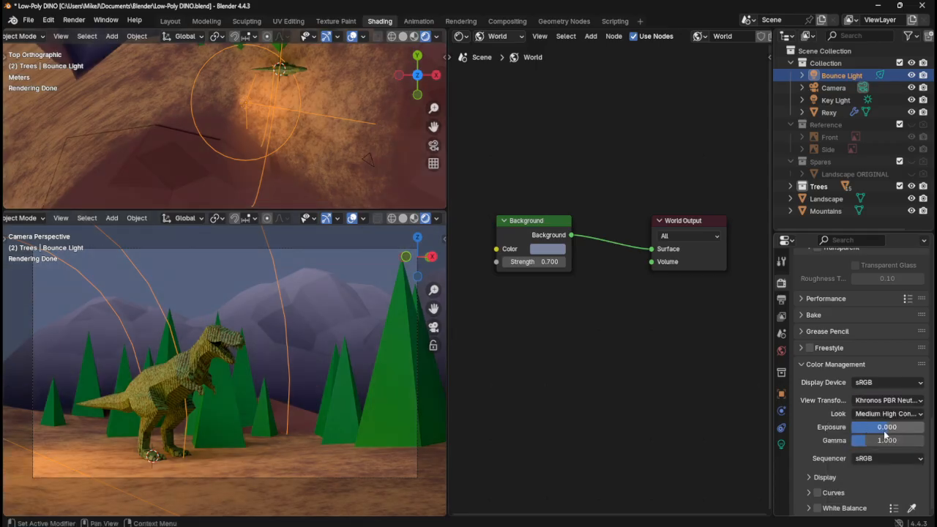
{"action": "left_click", "coordinate": [893, 416]}
{"action": "left_click", "coordinate": [865, 310]}
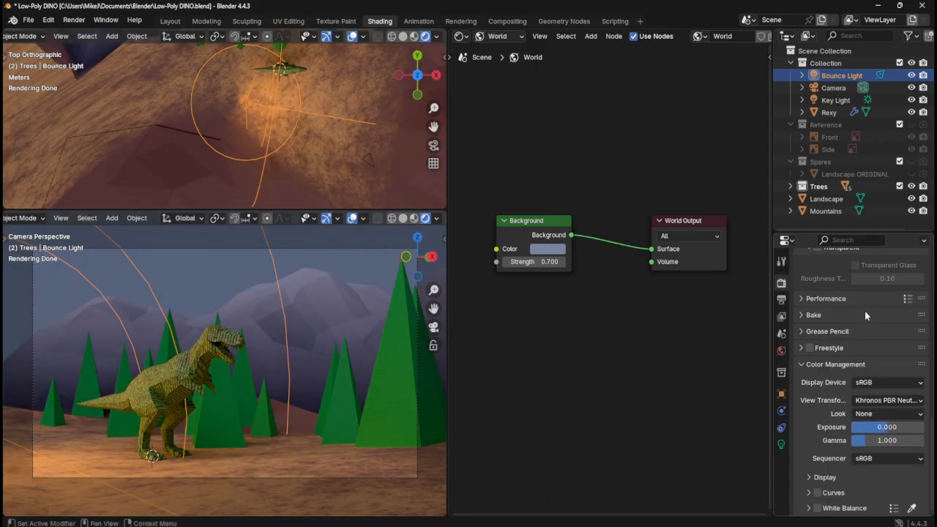
- Try the Very High, High, Medium High and Medium Contrast looks with the Khronos PBR Neutral view transform
{"action": "left_click", "coordinate": [888, 415]}
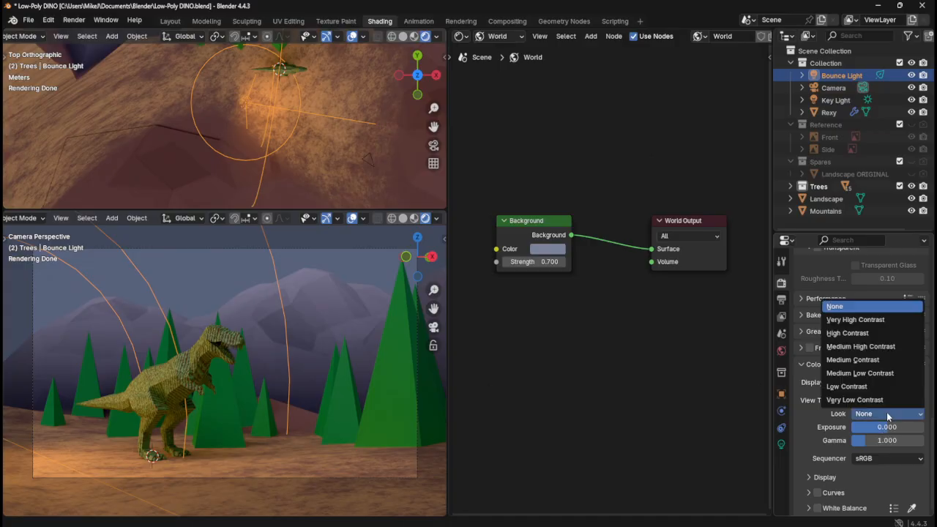
{"action": "left_click", "coordinate": [868, 322]}
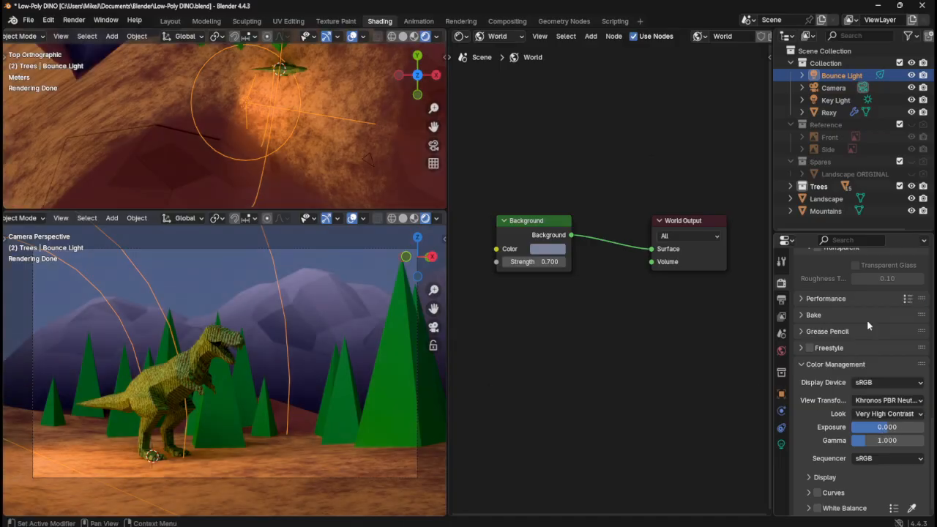
{"action": "left_click", "coordinate": [879, 416]}
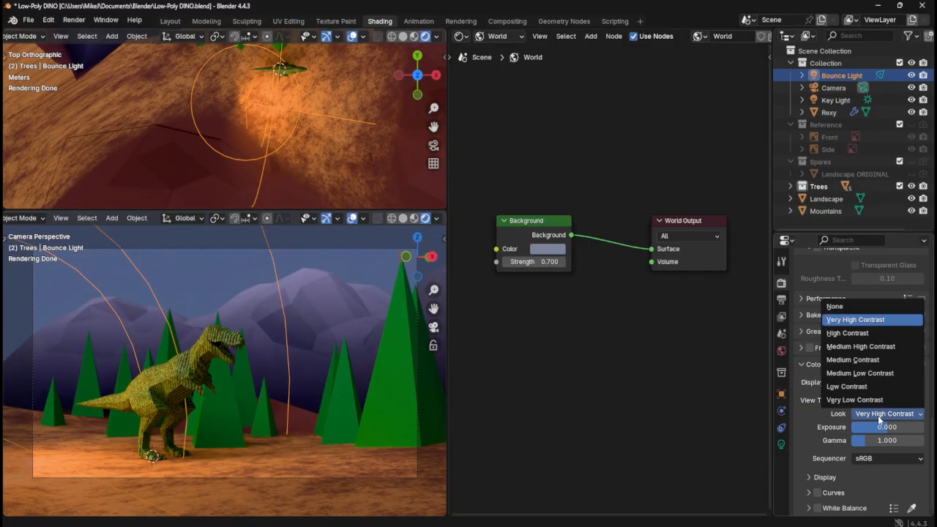
{"action": "left_click", "coordinate": [874, 334]}
{"action": "left_click", "coordinate": [861, 414]}
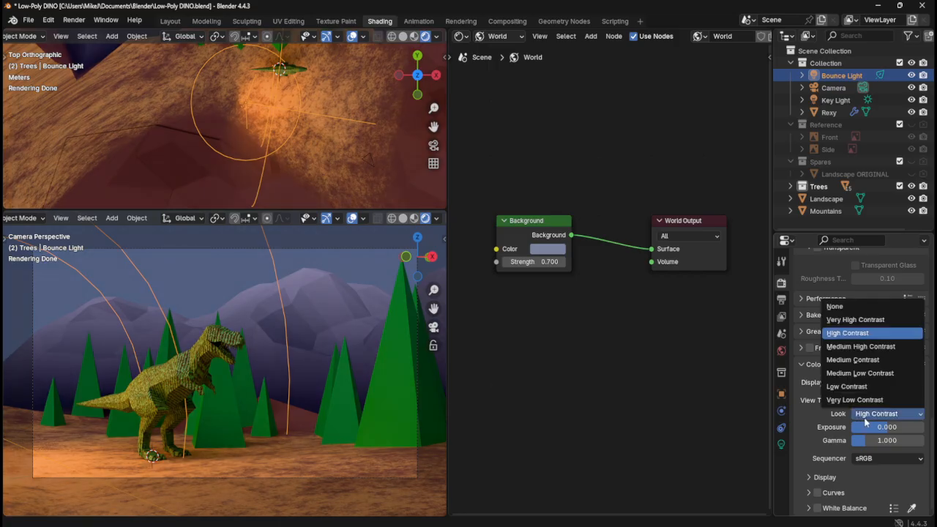
{"action": "left_click", "coordinate": [870, 347]}
{"action": "left_click", "coordinate": [878, 414]}
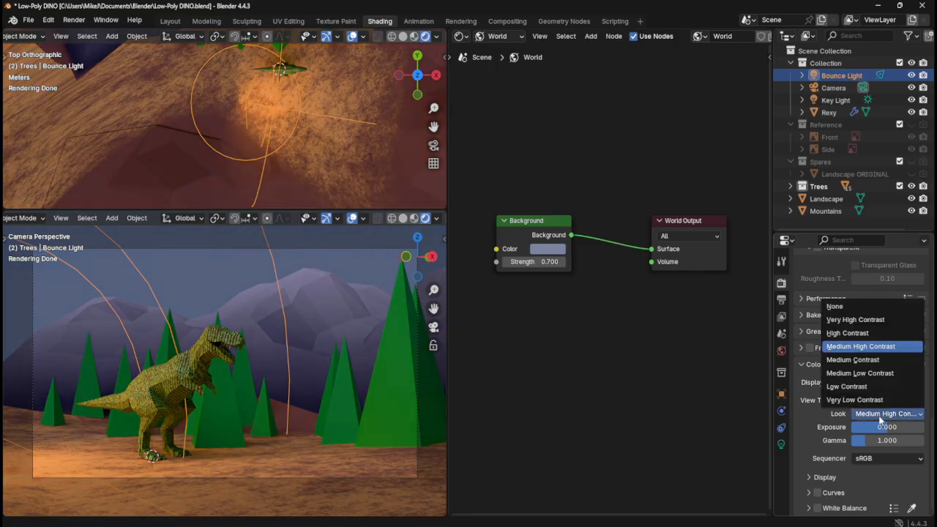
{"action": "left_click", "coordinate": [880, 360]}
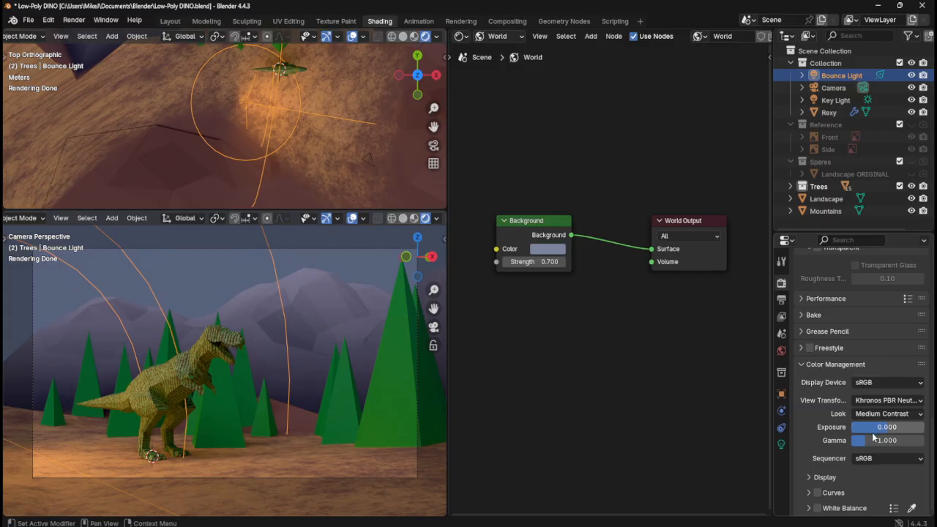
- Try the Medium Low and Low Contrast looks, and return through Medium Contrast to Medium High Contrast
{"action": "left_click", "coordinate": [885, 414]}
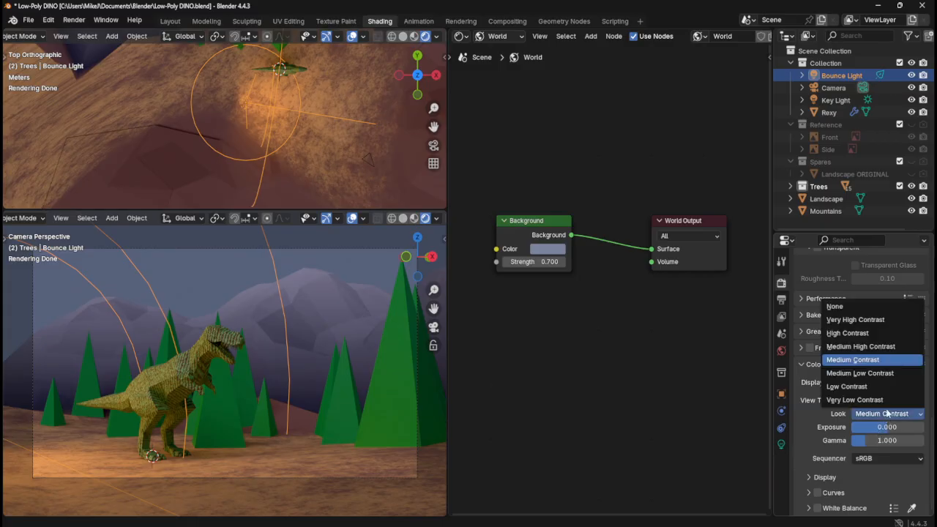
{"action": "left_click", "coordinate": [887, 373]}
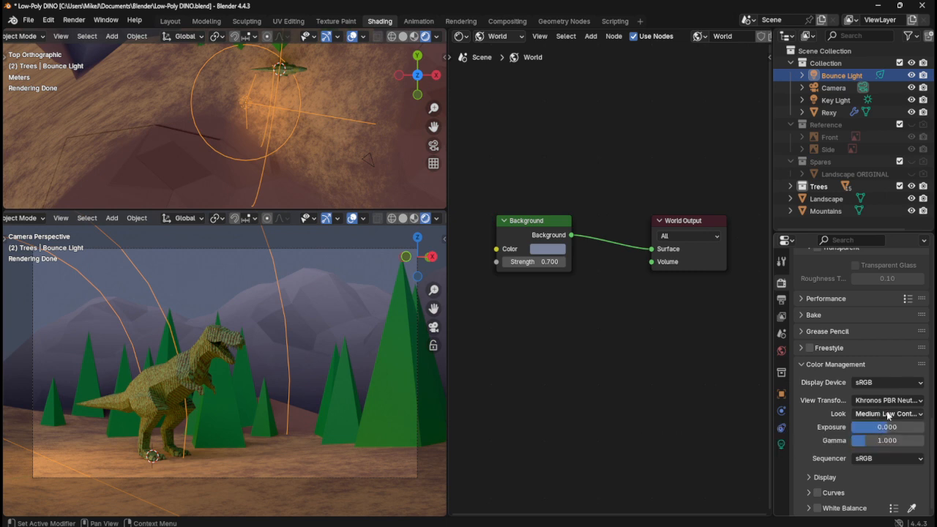
{"action": "left_click", "coordinate": [879, 414]}
{"action": "left_click", "coordinate": [882, 385]}
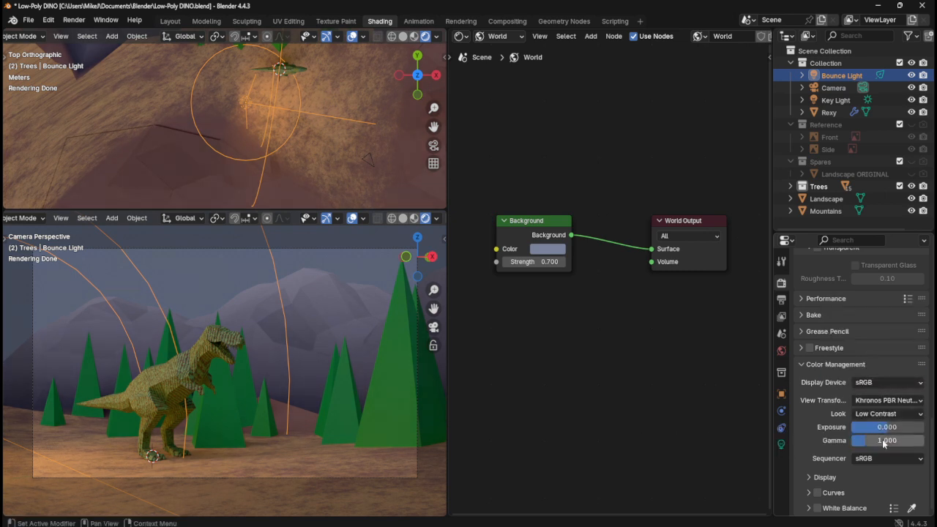
{"action": "left_click", "coordinate": [898, 414]}
{"action": "left_click", "coordinate": [890, 363]}
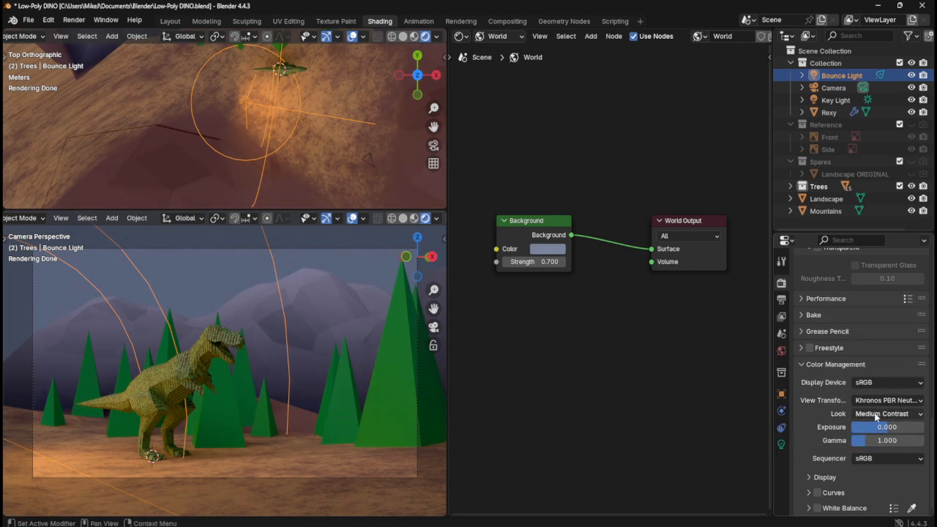
{"action": "left_click", "coordinate": [876, 414]}
{"action": "left_click", "coordinate": [862, 346]}
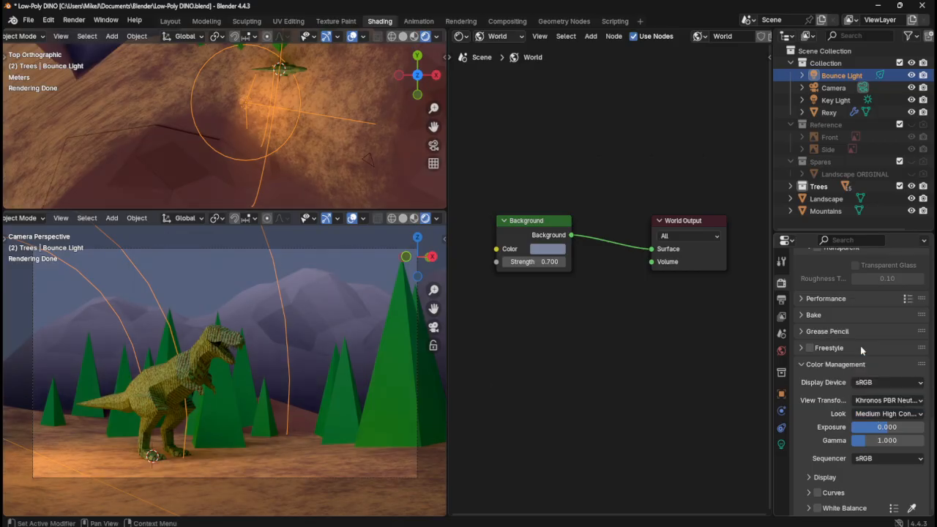
- Set the view transform to AgX with the High Contrast look after comparing it with Very High Contrast, and save the file
{"action": "left_click", "coordinate": [875, 400]}
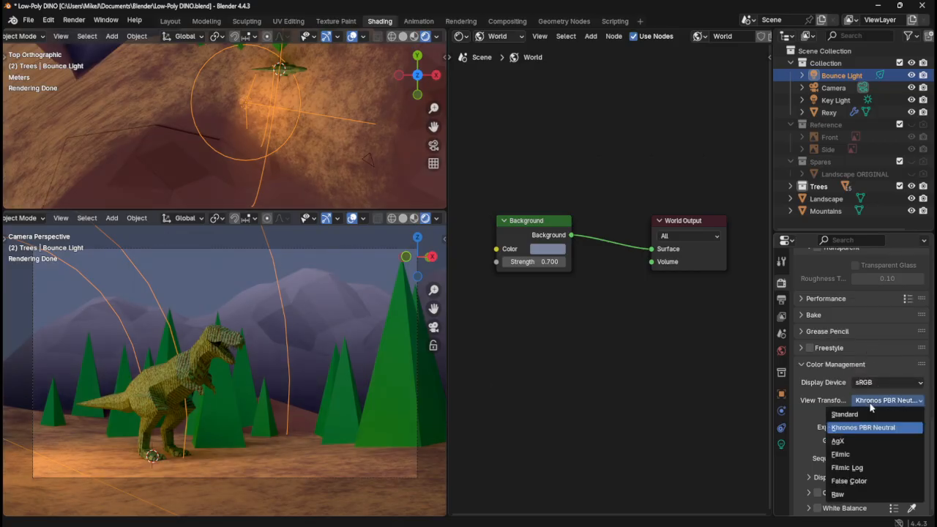
{"action": "left_click", "coordinate": [858, 443]}
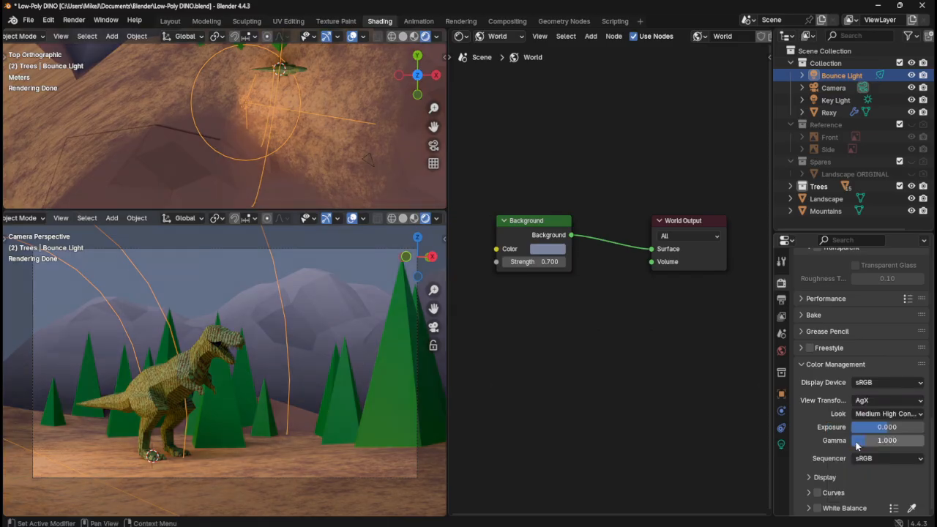
{"action": "left_click", "coordinate": [883, 415]}
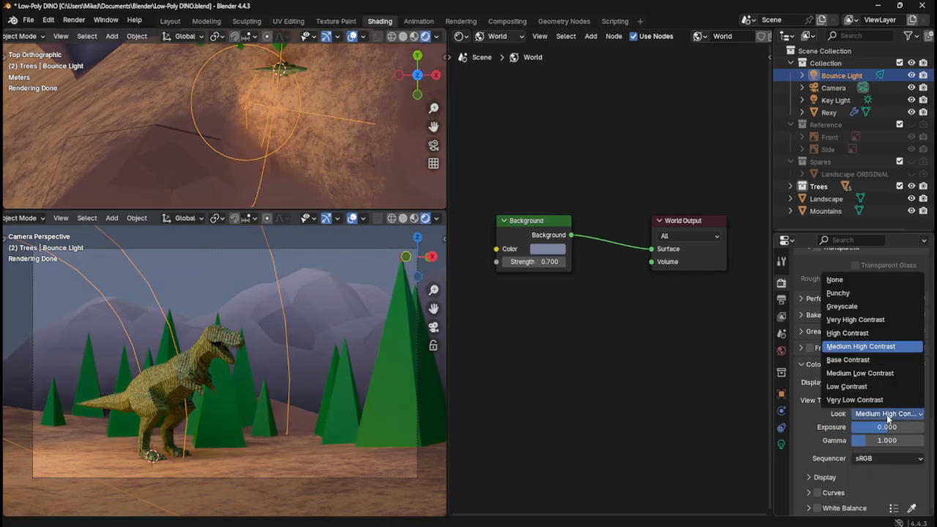
{"action": "left_click", "coordinate": [877, 338]}
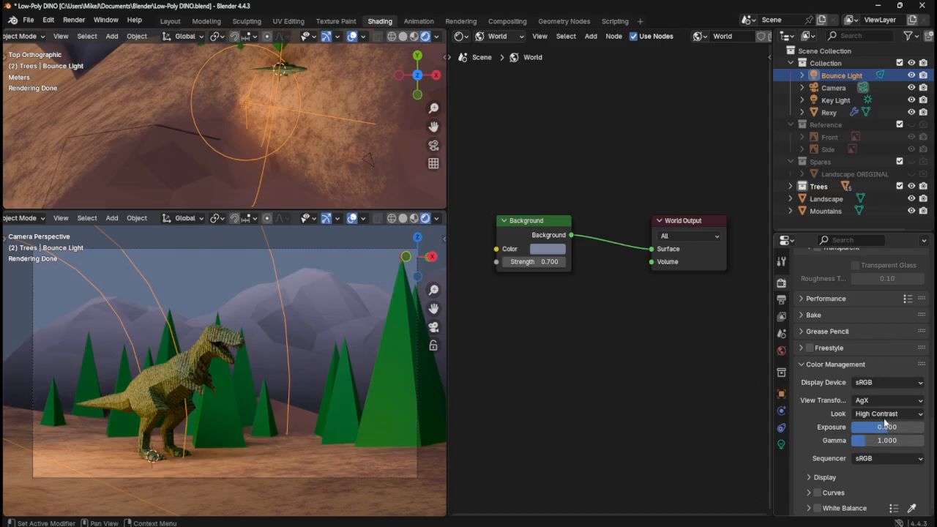
{"action": "left_click", "coordinate": [884, 414]}
{"action": "left_click", "coordinate": [879, 320]}
{"action": "left_click", "coordinate": [879, 413]}
{"action": "left_click", "coordinate": [881, 333]}
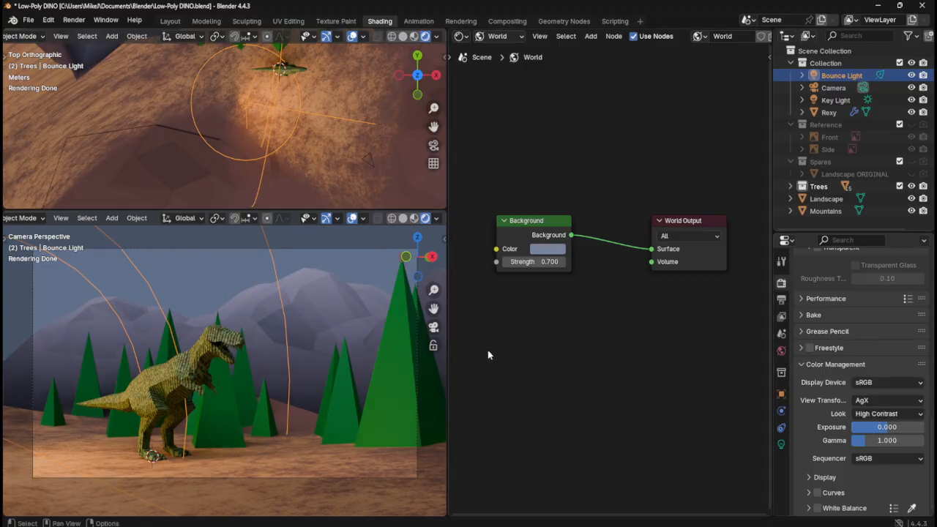
{"action": "key", "text": "ctrl+s"}
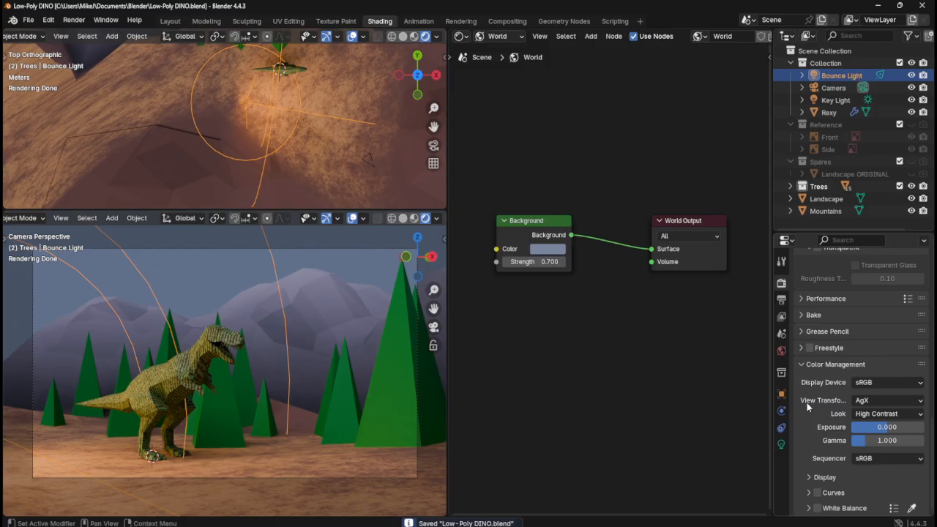
- Examine the Color Management Curves, toggling them on and off, and the Bake settings, collapsing both sections again
{"action": "left_click", "coordinate": [818, 493]}
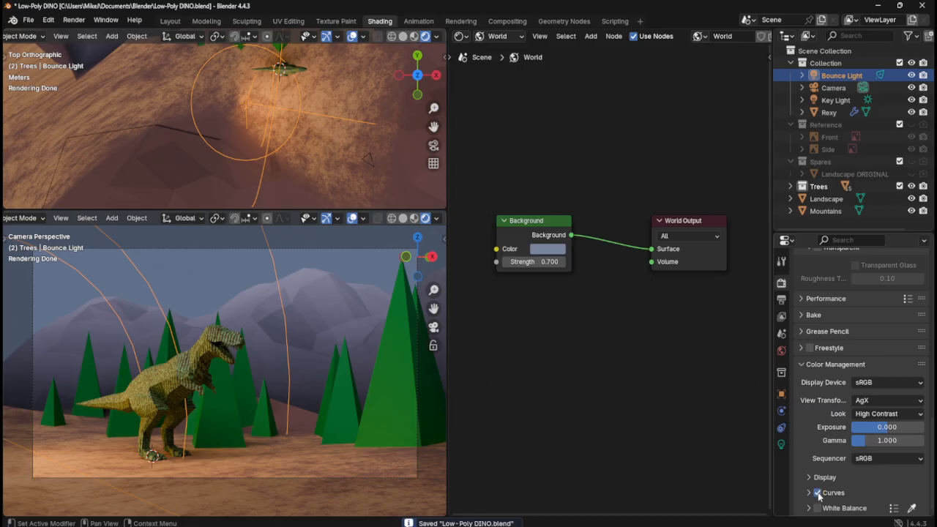
{"action": "left_click", "coordinate": [817, 493]}
{"action": "left_click", "coordinate": [824, 492]}
{"action": "scroll", "coordinate": [825, 485], "scroll_direction": "down", "scroll_amount": 3}
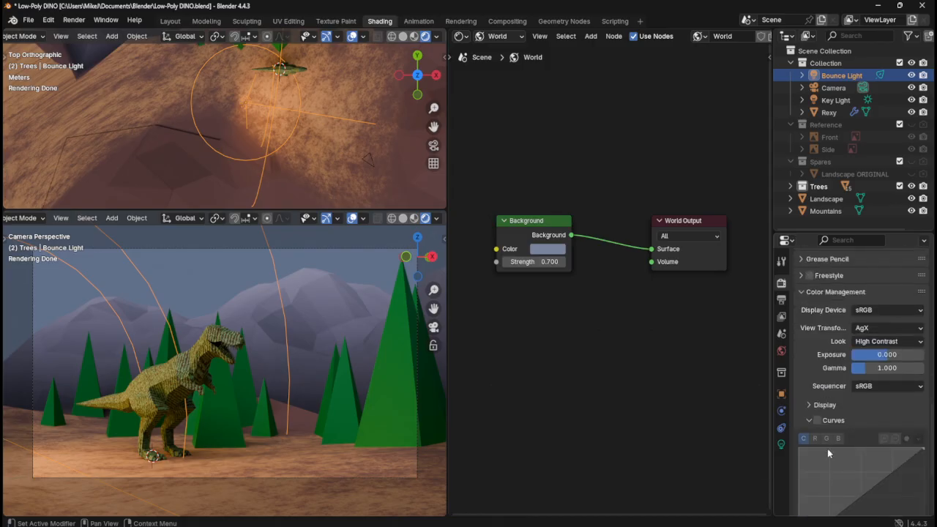
{"action": "left_click", "coordinate": [807, 420]}
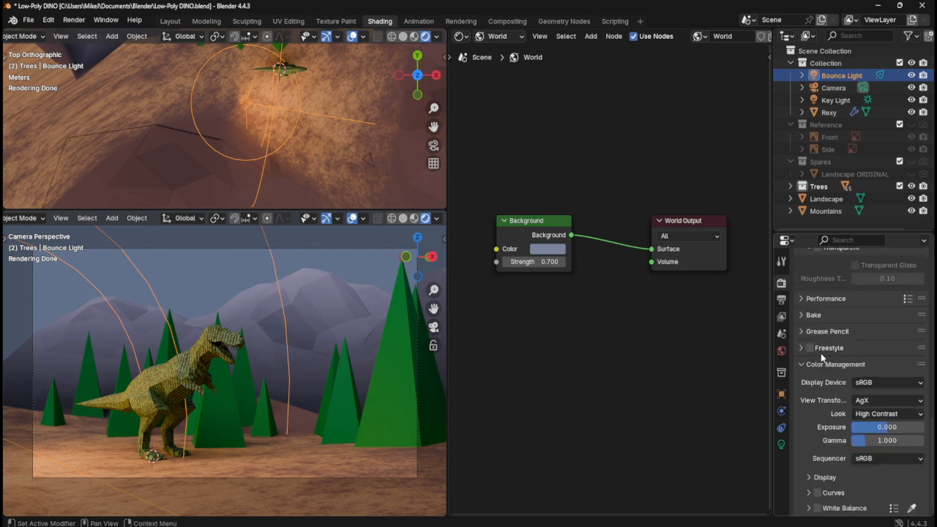
{"action": "left_click", "coordinate": [800, 315]}
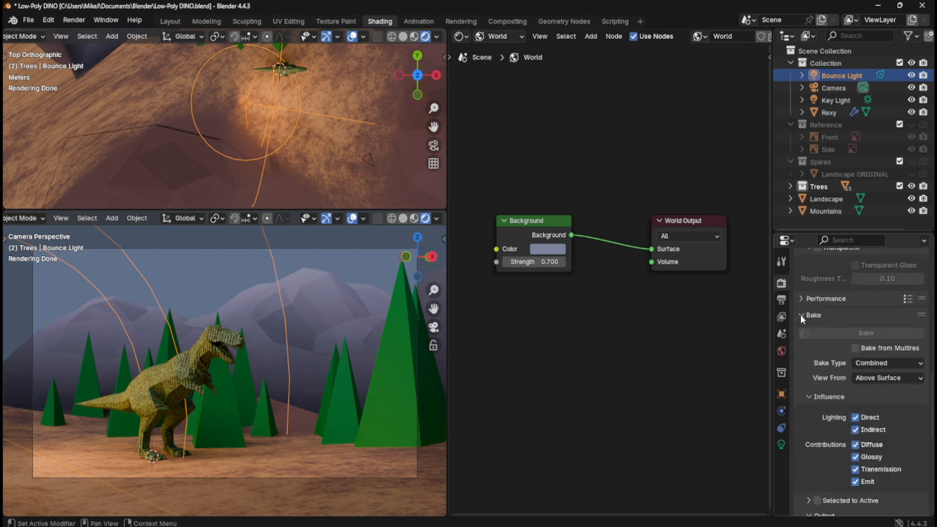
{"action": "left_click", "coordinate": [801, 314]}
{"action": "scroll", "coordinate": [801, 315], "scroll_direction": "up", "scroll_amount": 1}
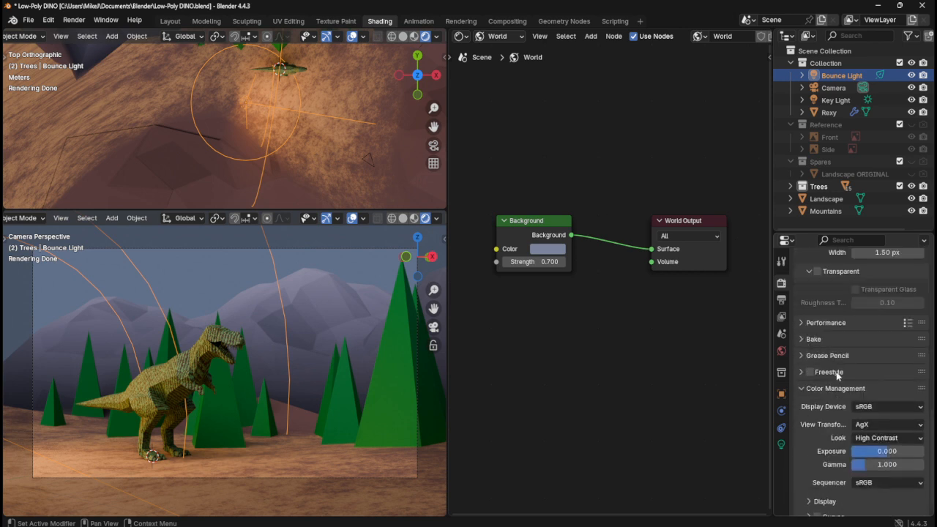
- Check the Performance settings, and try the Transparent film option before turning it off again
{"action": "left_click", "coordinate": [801, 323]}
{"action": "left_click", "coordinate": [801, 324]}
{"action": "scroll", "coordinate": [818, 409], "scroll_direction": "up", "scroll_amount": 6}
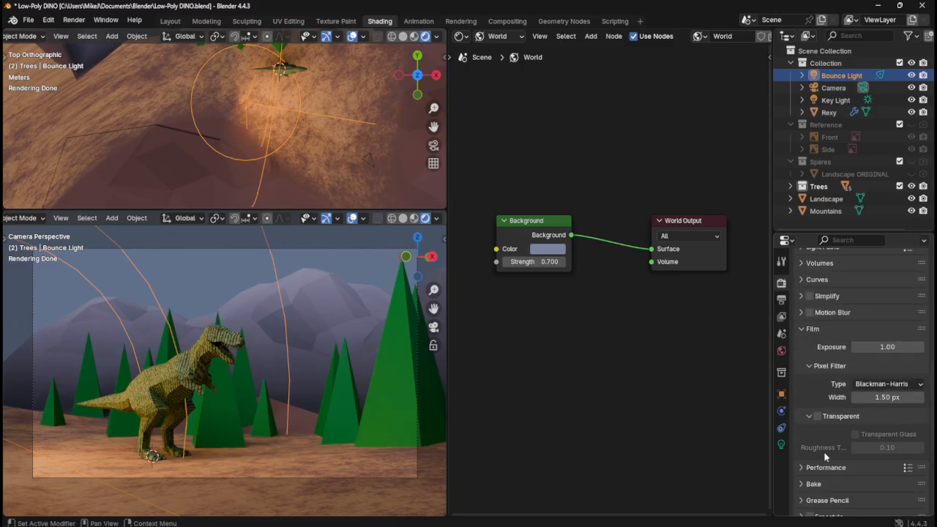
{"action": "left_click", "coordinate": [820, 418]}
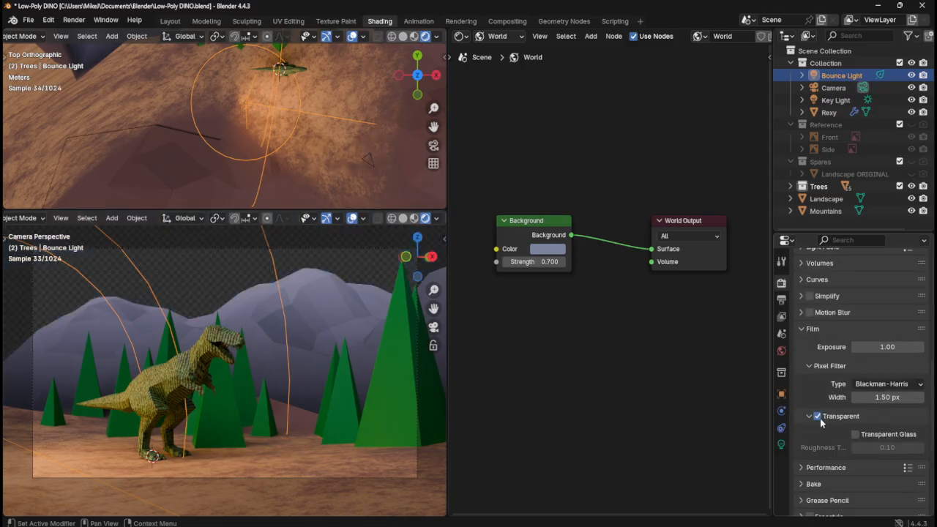
{"action": "left_click", "coordinate": [818, 421]}
{"action": "scroll", "coordinate": [818, 424], "scroll_direction": "up", "scroll_amount": 8}
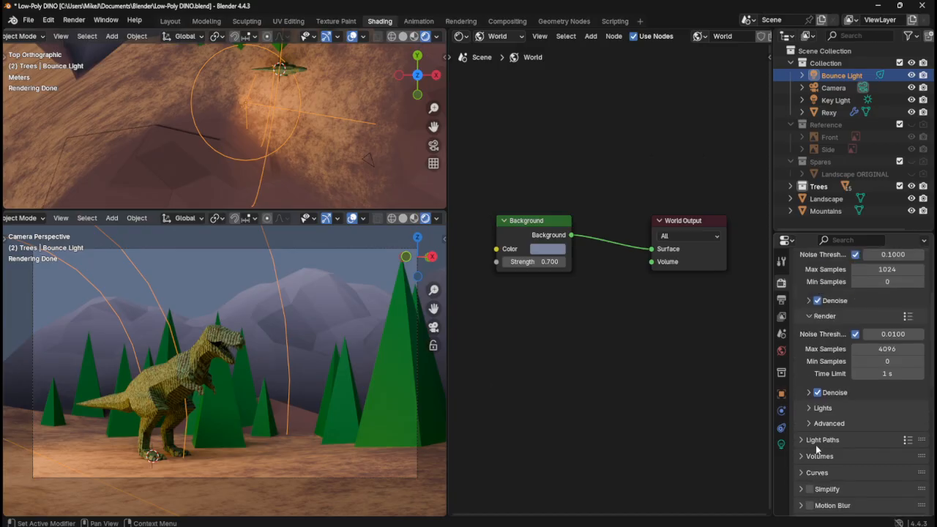
- Save the file and render the current frame from the scene camera
{"action": "scroll", "coordinate": [819, 443], "scroll_direction": "up", "scroll_amount": 1}
{"action": "key", "text": "ctrl+s"}
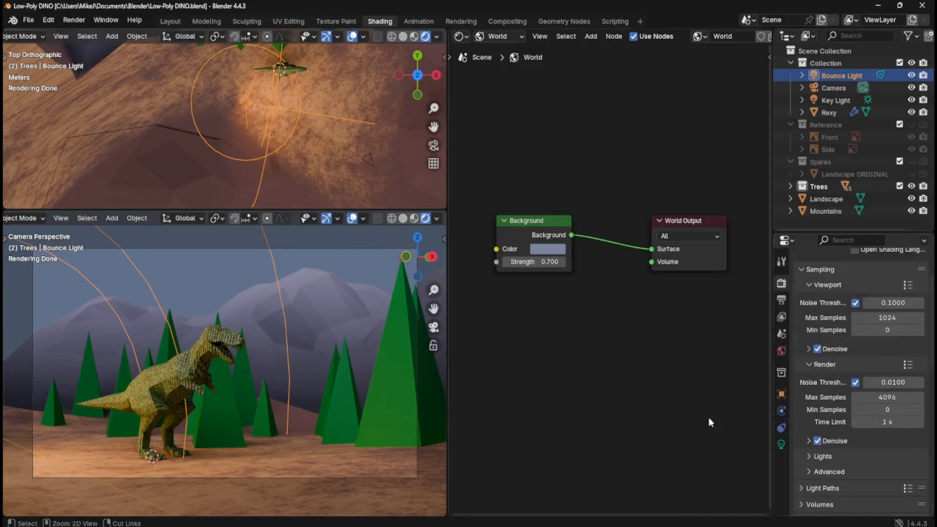
{"action": "scroll", "coordinate": [829, 429], "scroll_direction": "up", "scroll_amount": 3}
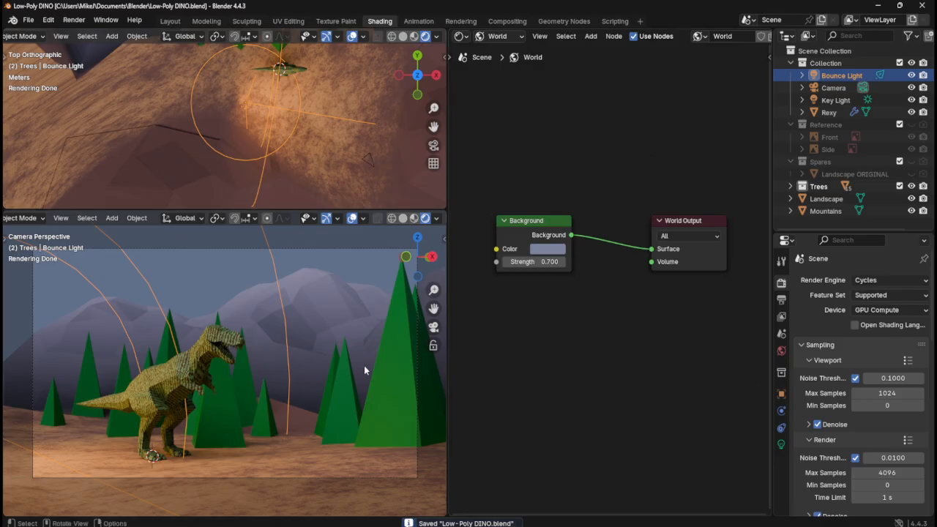
{"action": "key", "text": "F12"}
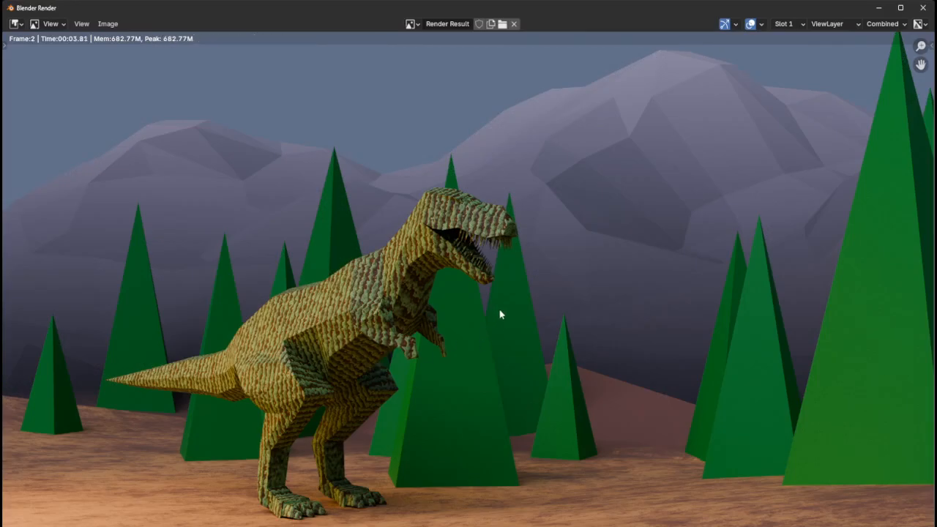
- Examine the rendered image at several zoom levels, checking the dinosaur, trees, mountains and ground
{"action": "scroll", "coordinate": [527, 314], "scroll_direction": "down", "scroll_amount": 2}
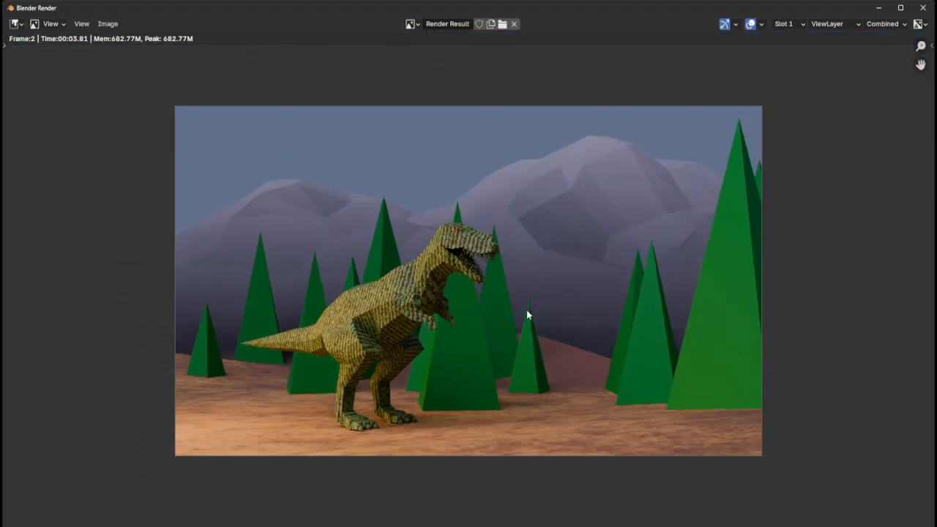
{"action": "scroll", "coordinate": [527, 315], "scroll_direction": "up", "scroll_amount": 1}
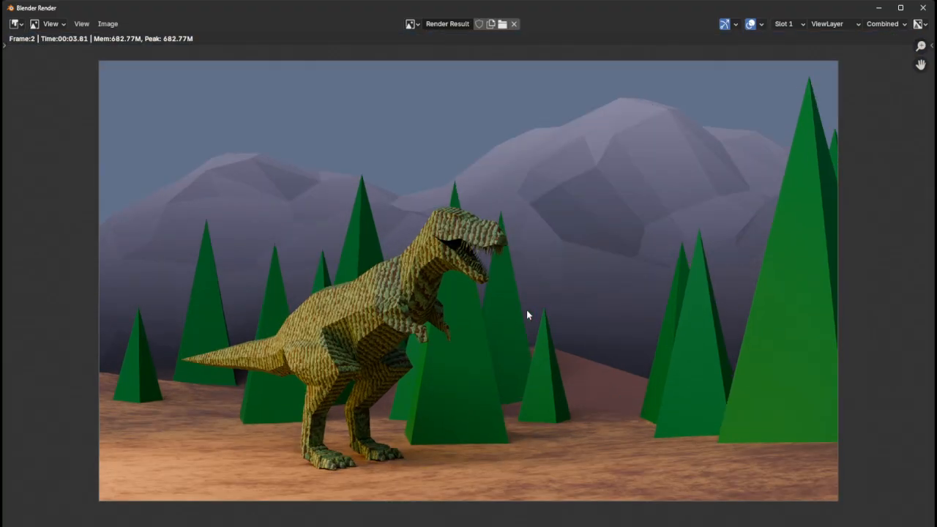
{"action": "scroll", "coordinate": [826, 314], "scroll_direction": "up", "scroll_amount": 1}
{"action": "scroll", "coordinate": [819, 314], "scroll_direction": "down", "scroll_amount": 1}
{"action": "scroll", "coordinate": [474, 381], "scroll_direction": "up", "scroll_amount": 2}
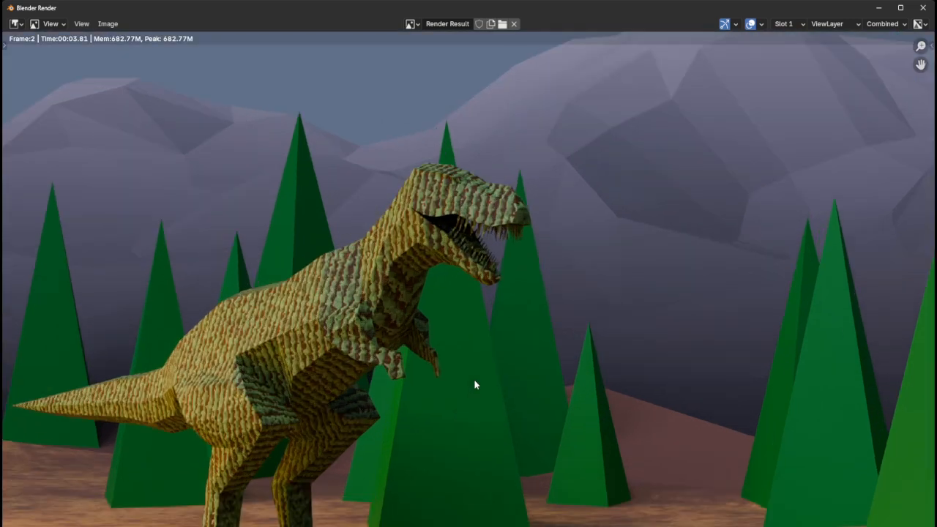
{"action": "scroll", "coordinate": [474, 384], "scroll_direction": "down", "scroll_amount": 3}
{"action": "scroll", "coordinate": [474, 384], "scroll_direction": "up", "scroll_amount": 2}
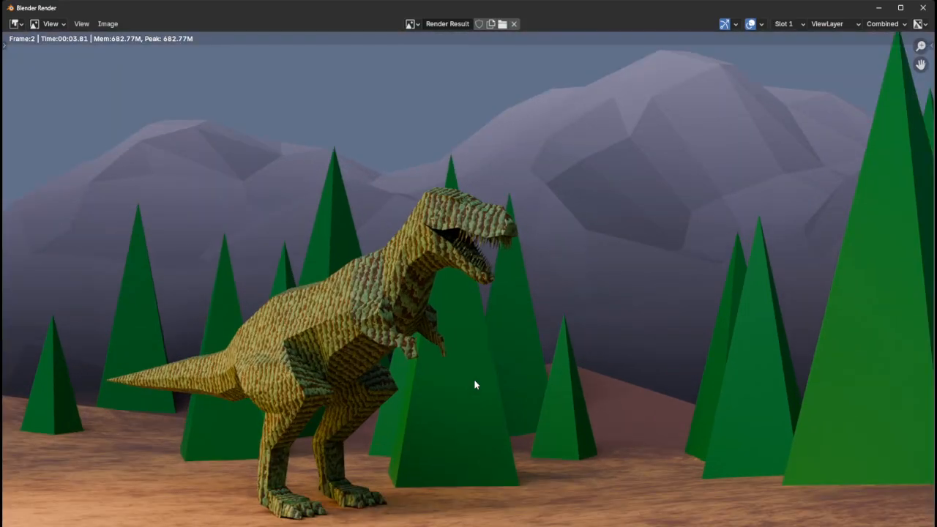
{"action": "left_click_drag", "start_coordinate": [479, 381], "coordinate": [468, 356]}
{"action": "middle_click_drag", "start_coordinate": [375, 381], "coordinate": [458, 249]}
{"action": "scroll", "coordinate": [530, 254], "scroll_direction": "up", "scroll_amount": 2}
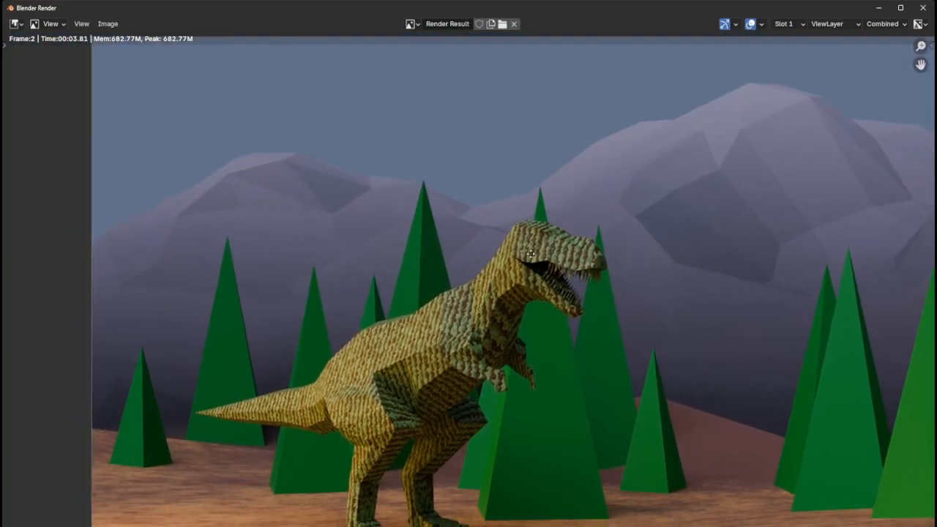
{"action": "middle_click_drag", "start_coordinate": [531, 254], "coordinate": [550, 202]}
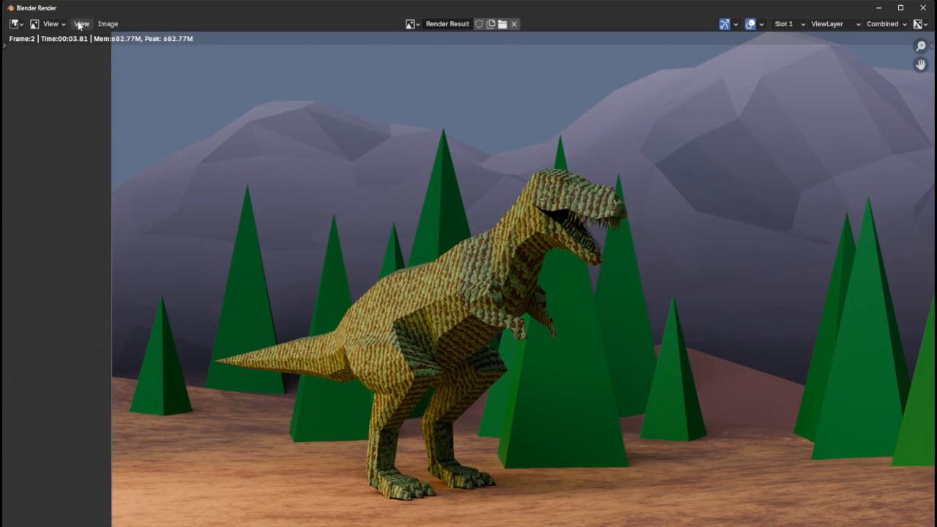
- Save the rendered image as T-Rex.png in the Blender folder and close the render window
{"action": "left_click", "coordinate": [110, 24]}
{"action": "left_click", "coordinate": [114, 24]}
{"action": "key", "text": "shift+alt+s"}
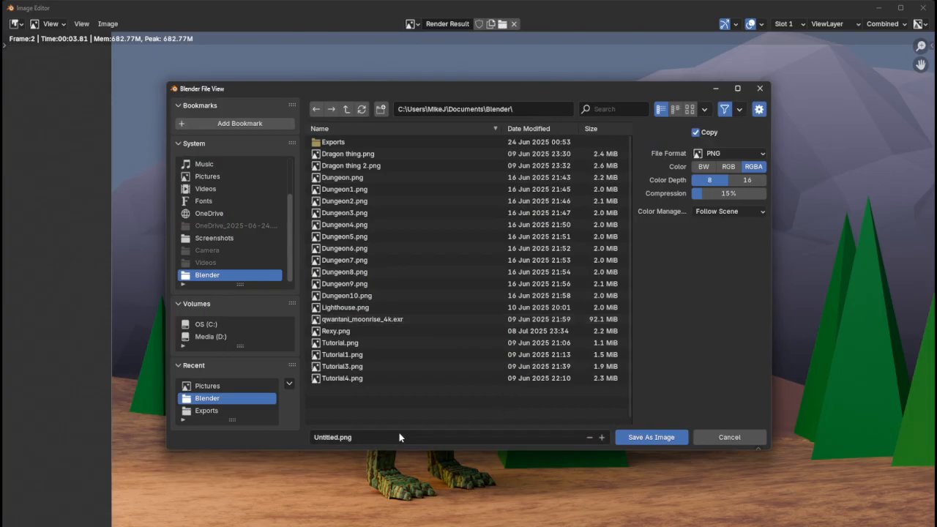
{"action": "left_click", "coordinate": [399, 436]}
{"action": "type", "text": "Rex"}
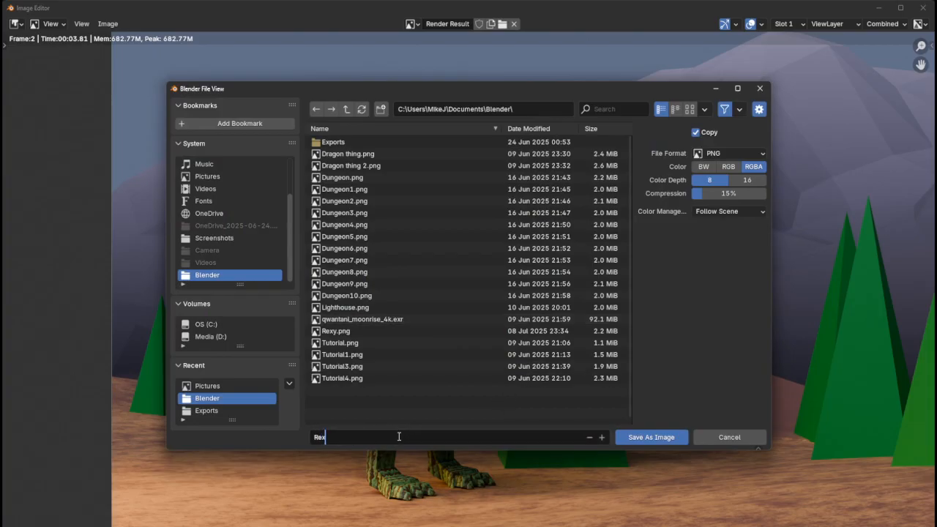
{"action": "type", "text": "y"}
{"action": "key", "text": "BackSpace"}
{"action": "key", "text": "BackSpace"}
{"action": "key", "text": "BackSpace"}
{"action": "key", "text": "BackSpace"}
{"action": "type", "text": "T-Rex"}
{"action": "key", "text": "Return"}
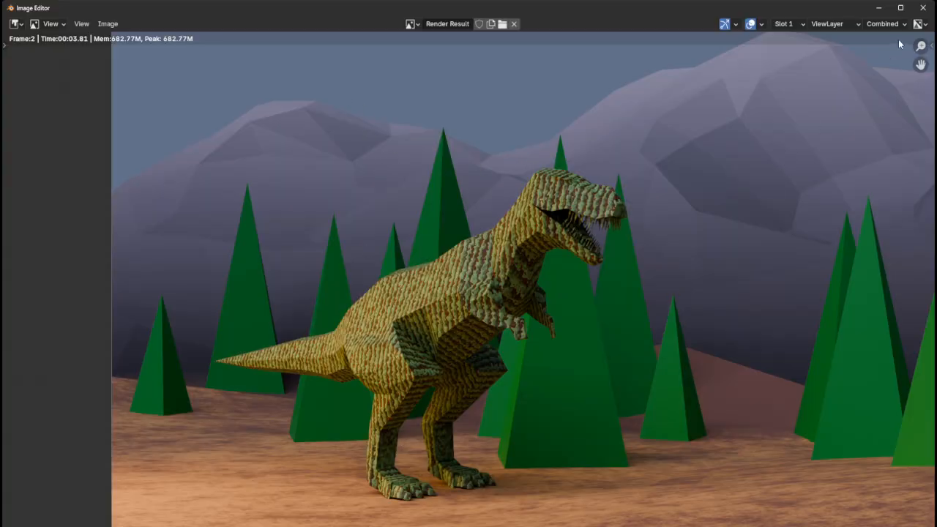
{"action": "left_click", "coordinate": [923, 7]}
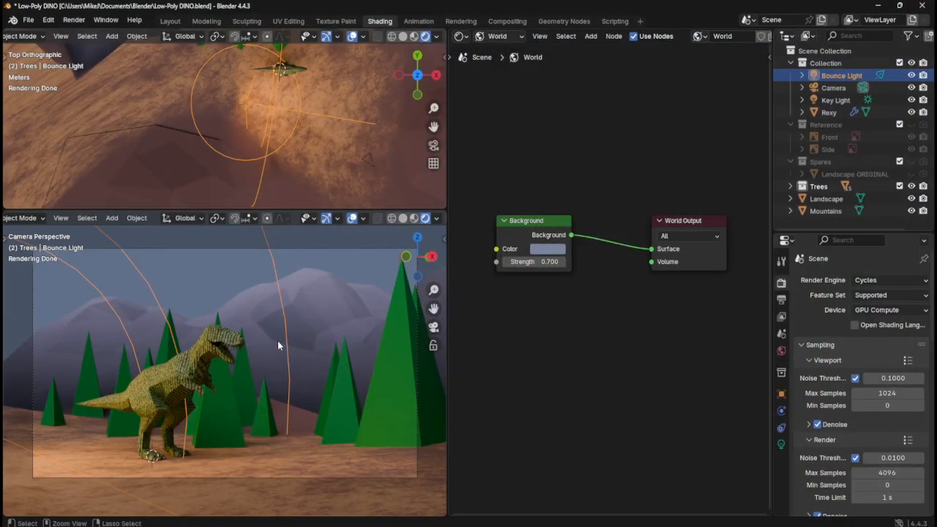
- Save the scene file, lock the camera to the view and orbit the camera slightly around the dinosaur
{"action": "key", "text": "ctrl+s"}
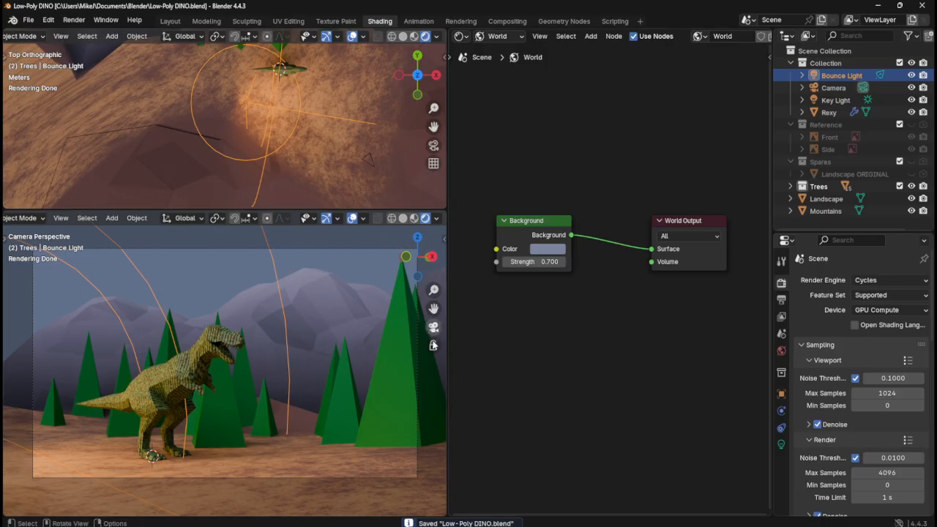
{"action": "left_click", "coordinate": [433, 344]}
{"action": "middle_click_drag", "start_coordinate": [244, 366], "coordinate": [278, 360]}
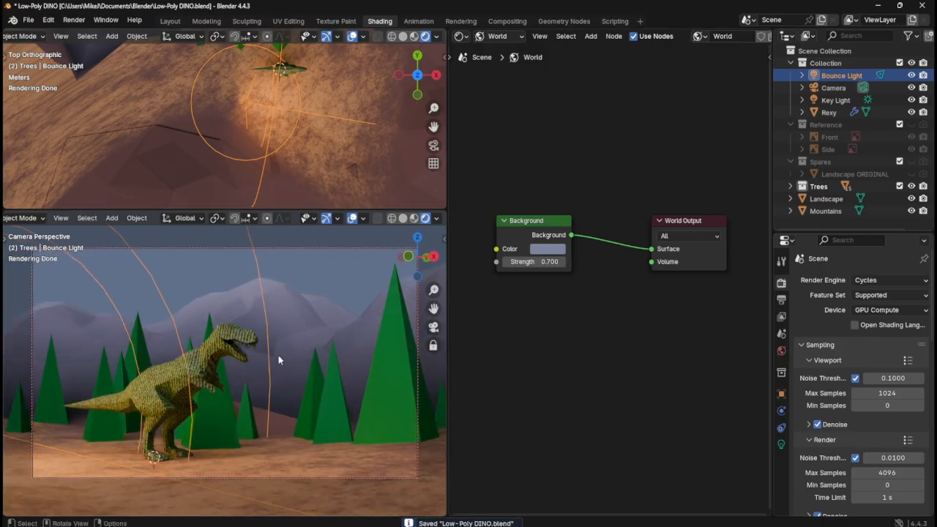
- Select the Rexy dinosaur and examine it up close from the right, the front and a free angle
{"action": "key", "text": "KP_3"}
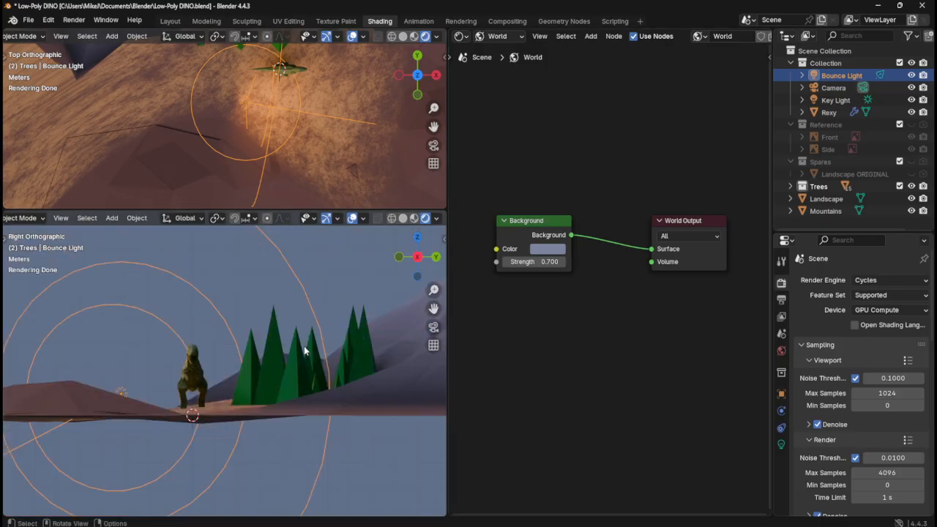
{"action": "key", "text": "KP_1"}
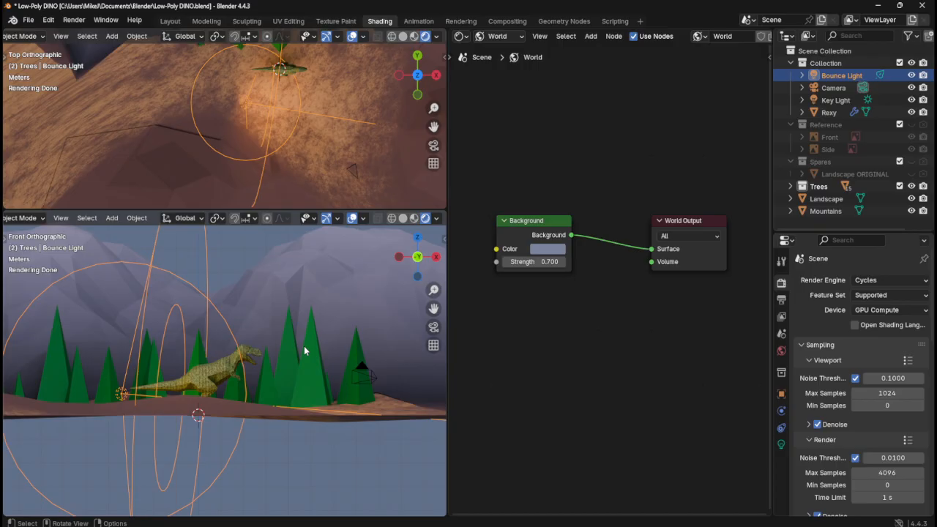
{"action": "left_click", "coordinate": [220, 370]}
{"action": "scroll", "coordinate": [219, 371], "scroll_direction": "up", "scroll_amount": 3}
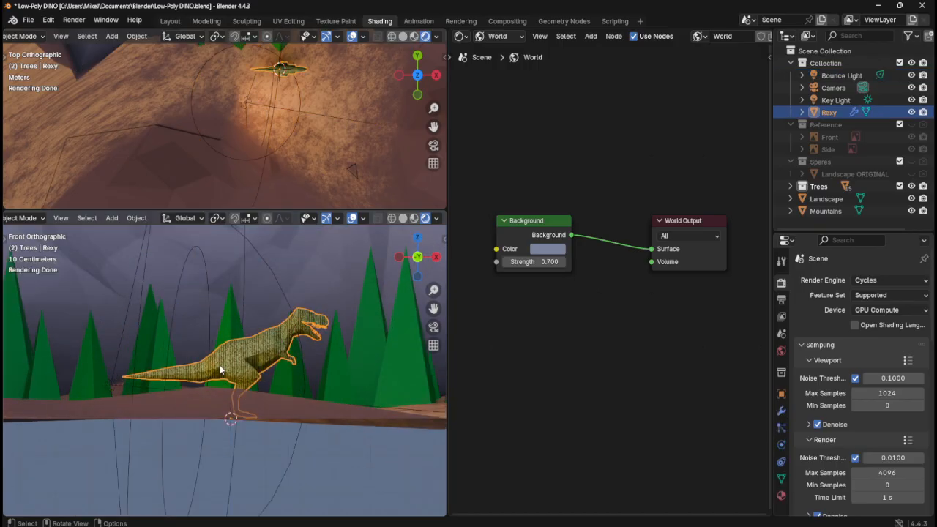
{"action": "scroll", "coordinate": [223, 374], "scroll_direction": "up", "scroll_amount": 2}
{"action": "scroll", "coordinate": [224, 373], "scroll_direction": "up", "scroll_amount": 1}
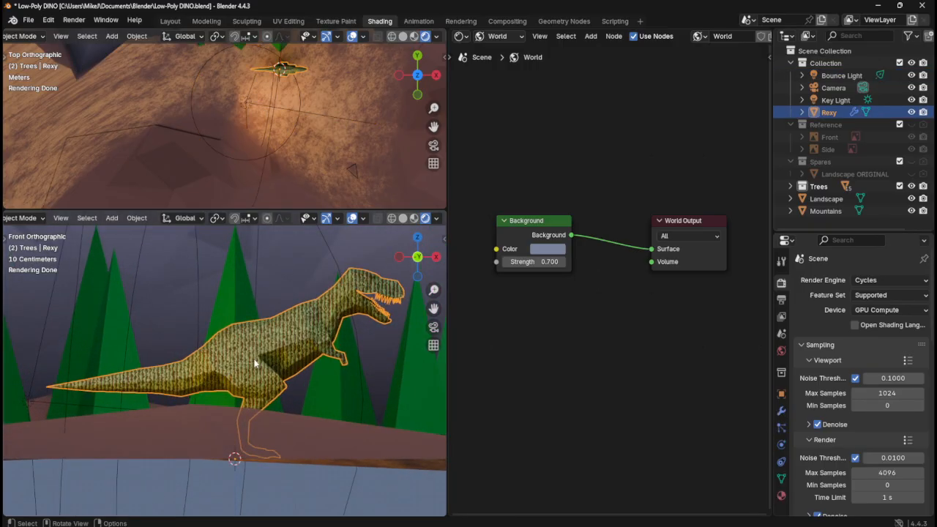
{"action": "middle_click_drag", "start_coordinate": [268, 355], "coordinate": [258, 405], "text": "shift"}
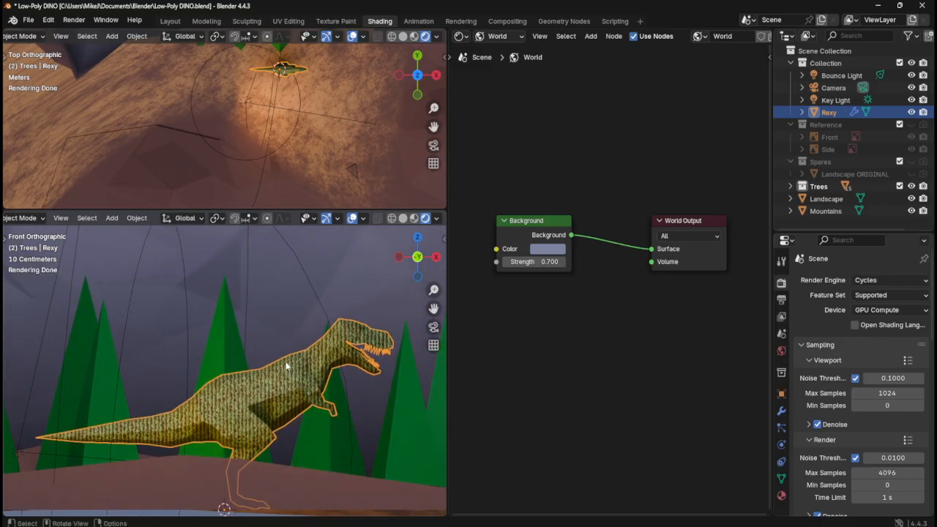
{"action": "mouse_move", "coordinate": [287, 366]}
{"action": "middle_mouse_down"}
{"action": "mouse_move", "coordinate": [299, 389]}
{"action": "mouse_move", "coordinate": [278, 333]}
{"action": "mouse_move", "coordinate": [273, 359]}
{"action": "middle_mouse_up"}
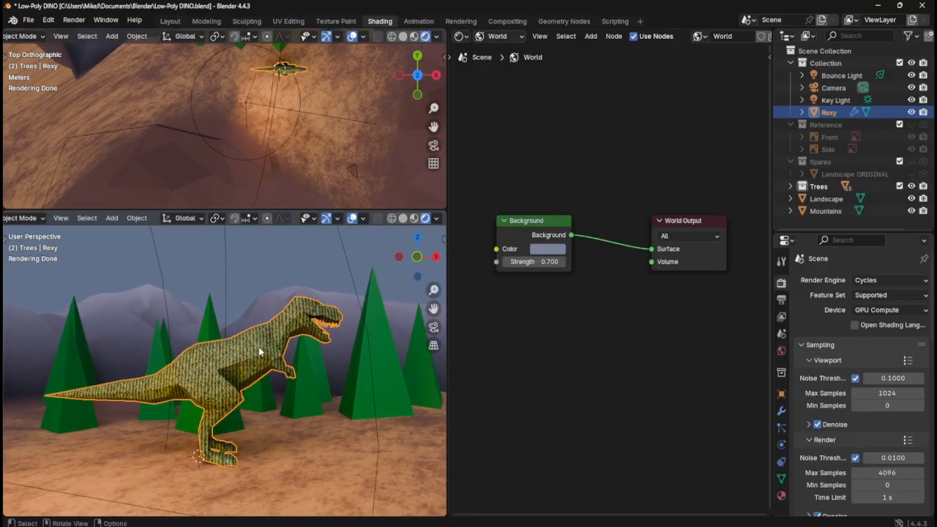
{"action": "left_click_drag", "start_coordinate": [433, 290], "coordinate": [422, 306]}
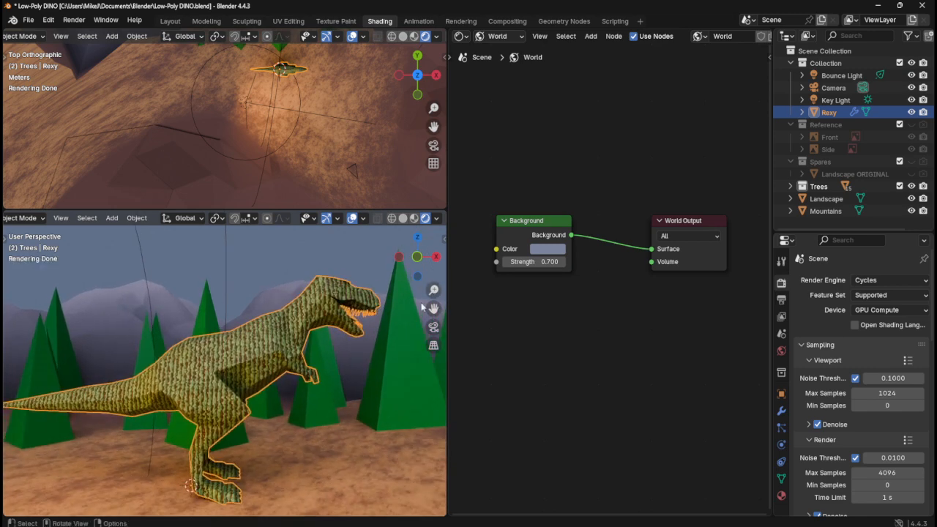
- Compare the dinosaur's front and right views in orthographic and perspective projection
{"action": "key", "text": "KP_1"}
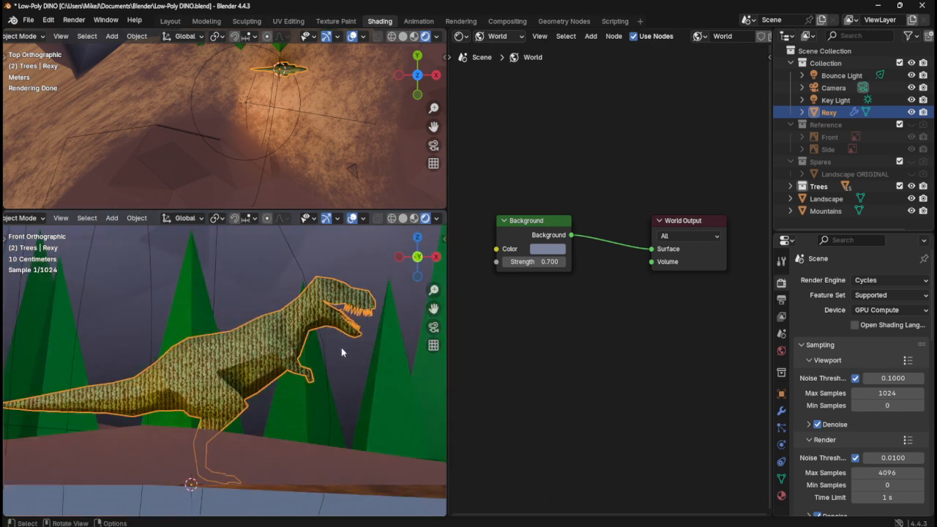
{"action": "key", "text": "KP_3"}
{"action": "key", "text": "KP_1"}
{"action": "key", "text": "KP_5"}
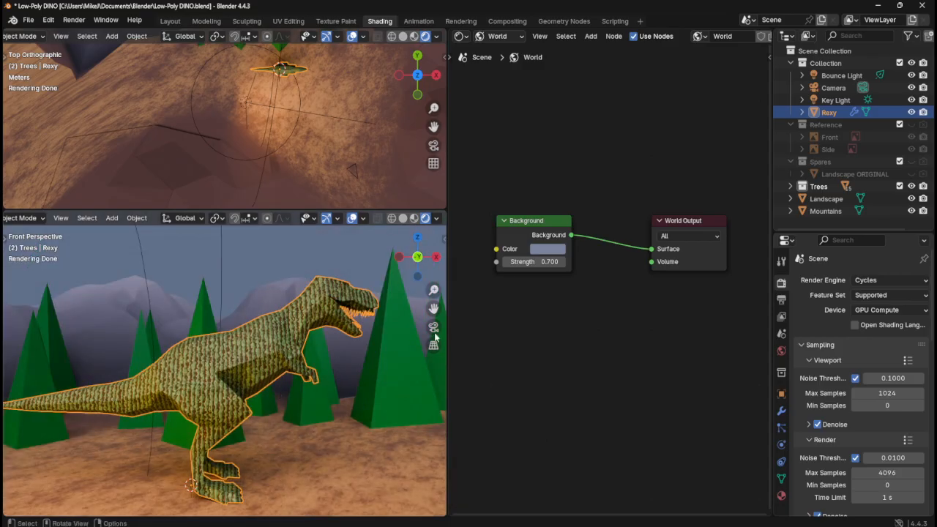
{"action": "key", "text": "KP_3"}
{"action": "key", "text": "KP_1"}
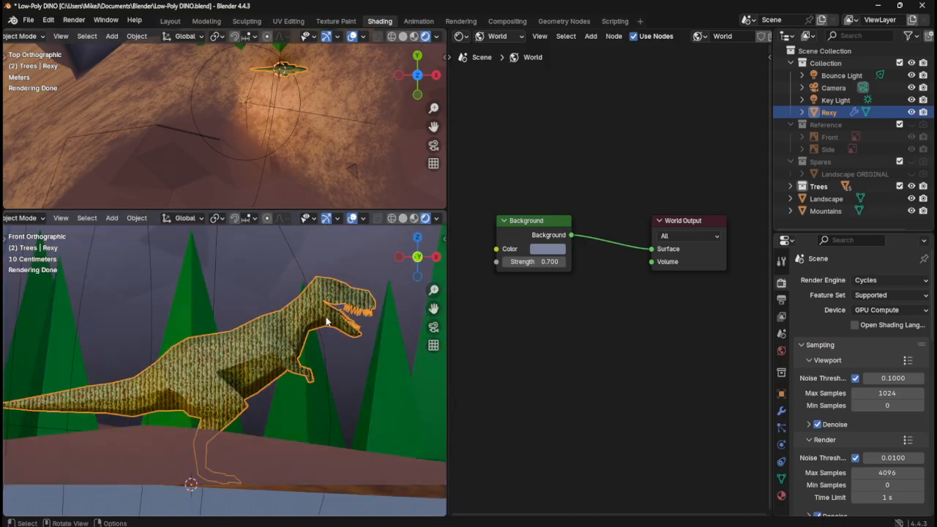
- Reframe the locked camera so it shows the dinosaur close up, almost side-on, filling the frame from tail to snout
{"action": "left_click", "coordinate": [434, 327]}
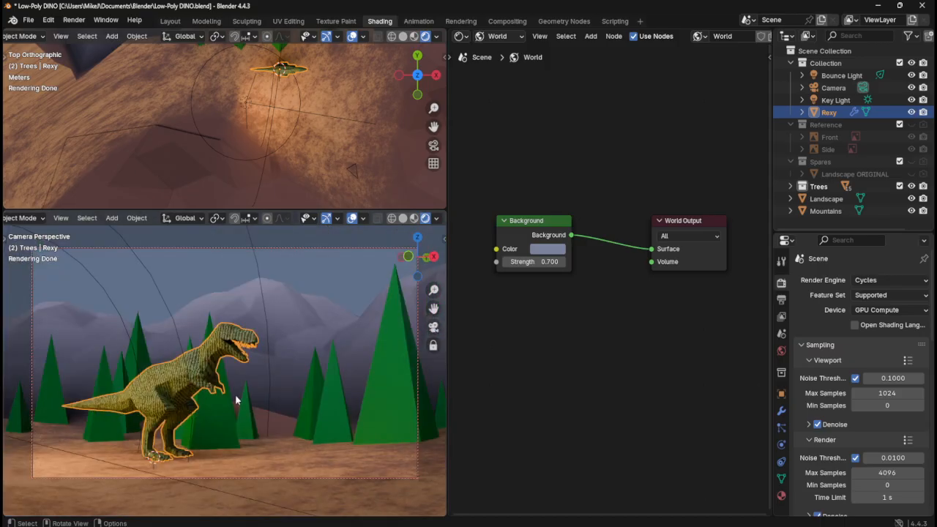
{"action": "middle_click_drag", "start_coordinate": [237, 396], "coordinate": [292, 373]}
{"action": "scroll", "coordinate": [256, 399], "scroll_direction": "up", "scroll_amount": 4}
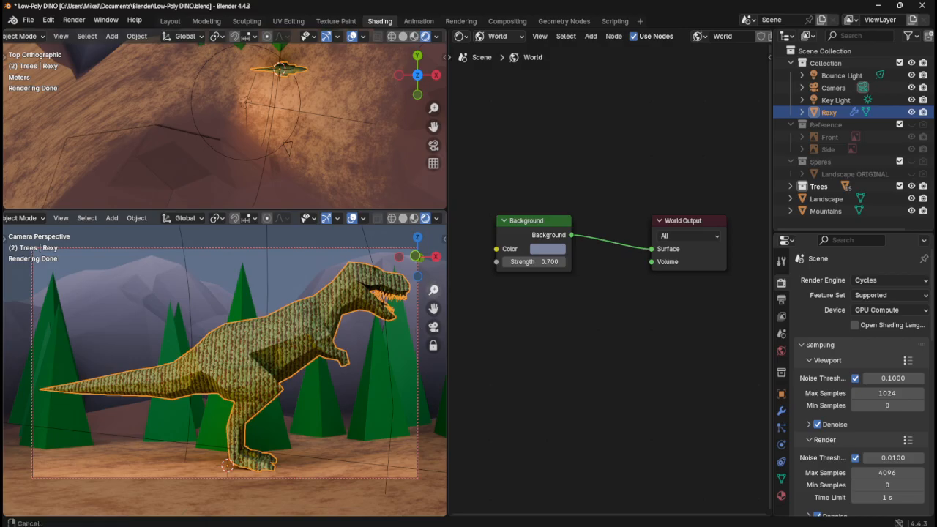
{"action": "left_click_drag", "start_coordinate": [433, 290], "coordinate": [344, 336]}
{"action": "mouse_move", "coordinate": [327, 365]}
{"action": "middle_mouse_down"}
{"action": "mouse_move", "coordinate": [305, 386]}
{"action": "mouse_move", "coordinate": [318, 381]}
{"action": "middle_mouse_up"}
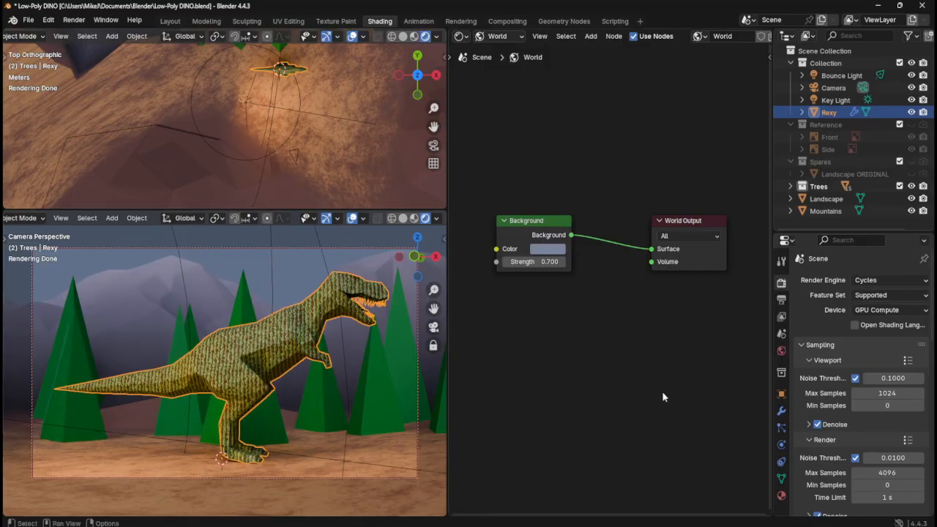
- Render the close-up camera view and save the image as T-Rex-1.png in the Blender folder
{"action": "key", "text": "F12"}
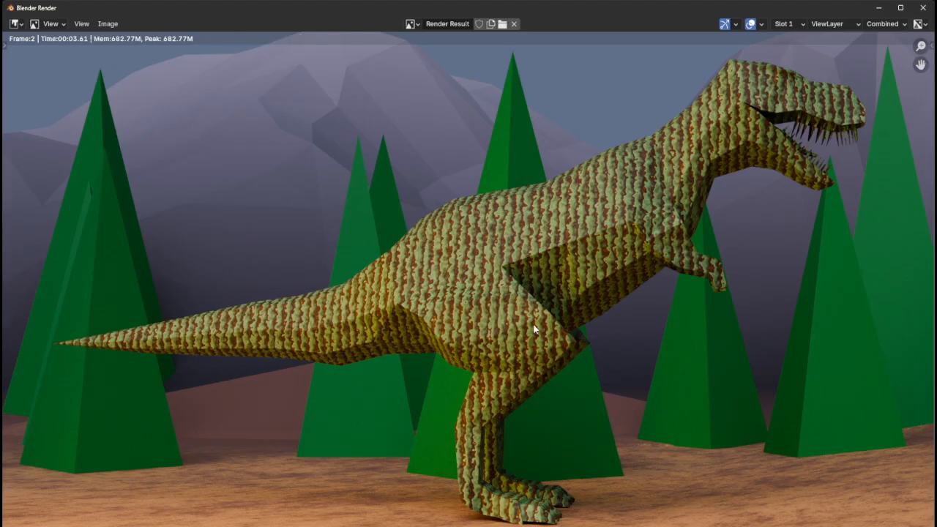
{"action": "key", "text": "shift+alt+s"}
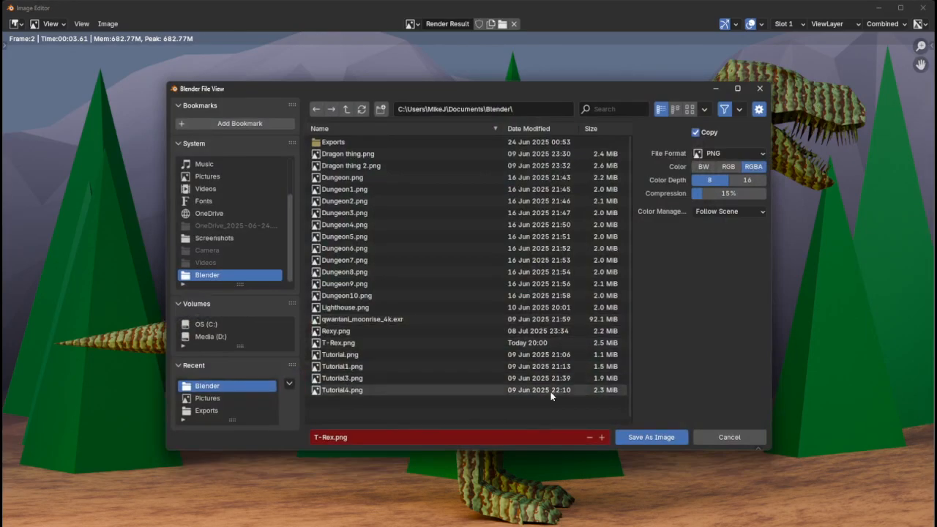
{"action": "left_click", "coordinate": [333, 438]}
{"action": "left_click", "coordinate": [333, 437]}
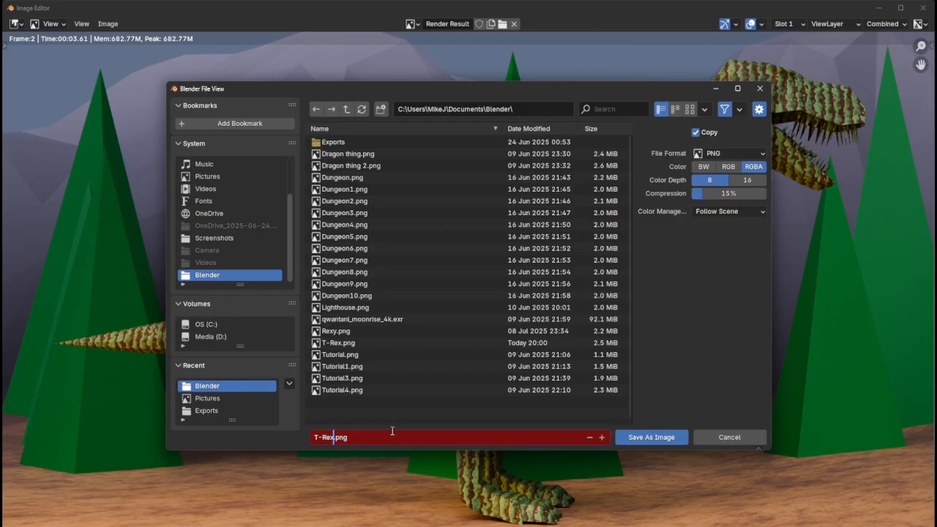
{"action": "type", "text": "1"}
{"action": "key", "text": "BackSpace"}
{"action": "type", "text": "-1"}
{"action": "left_click", "coordinate": [644, 437]}
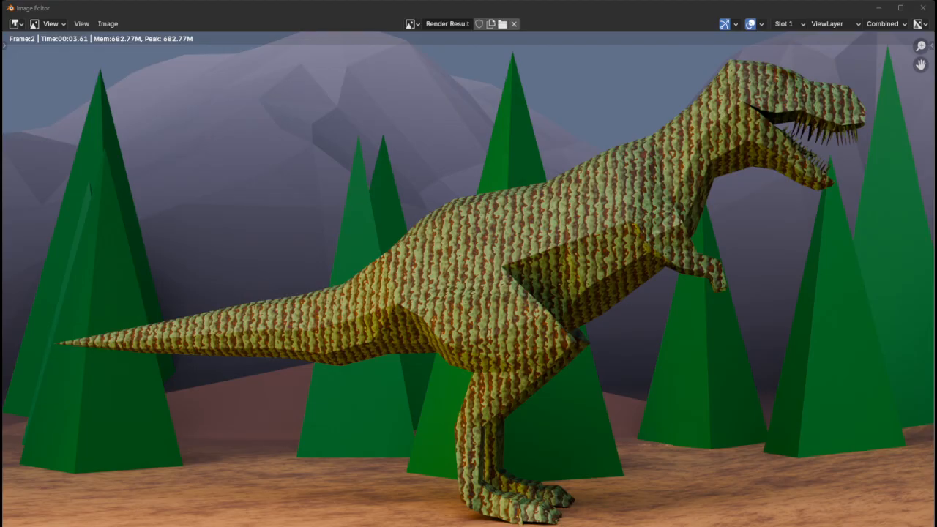
- Reframe the locked camera to a low three-quarter front close-up of the dinosaur's head and upper body against the mountains
{"action": "left_click", "coordinate": [922, 7]}
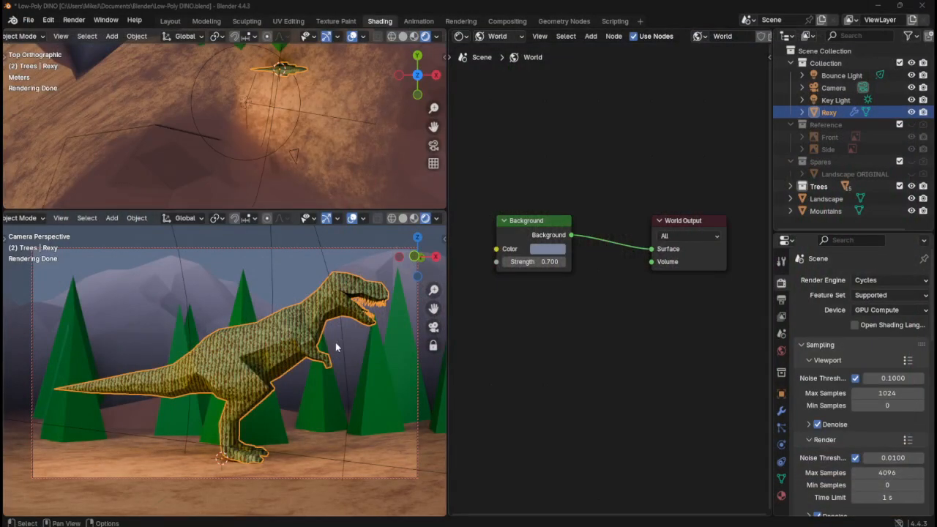
{"action": "middle_click_drag", "start_coordinate": [316, 351], "coordinate": [277, 386]}
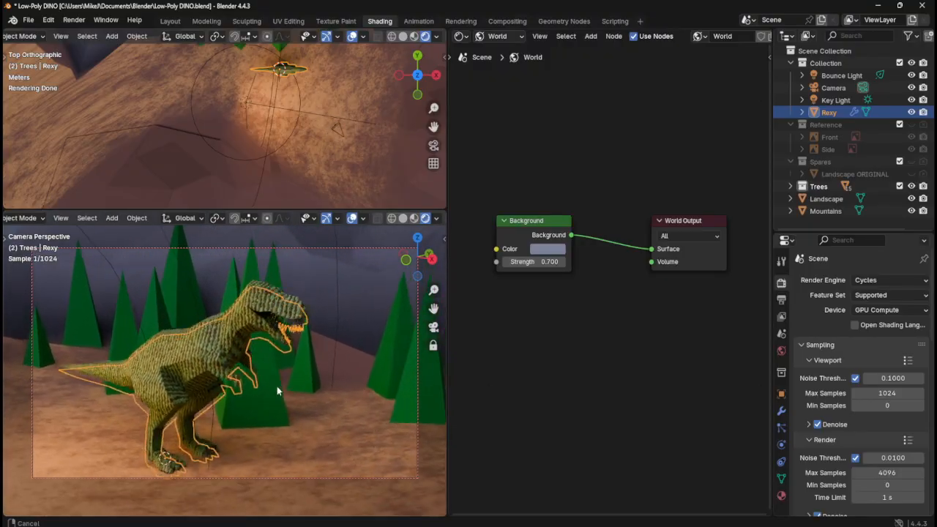
{"action": "scroll", "coordinate": [326, 346], "scroll_direction": "up", "scroll_amount": 3}
{"action": "mouse_move", "coordinate": [326, 345]}
{"action": "middle_mouse_down"}
{"action": "mouse_move", "coordinate": [314, 339]}
{"action": "mouse_move", "coordinate": [321, 329]}
{"action": "middle_mouse_up"}
{"action": "middle_click_drag", "start_coordinate": [306, 364], "coordinate": [342, 350], "text": "shift"}
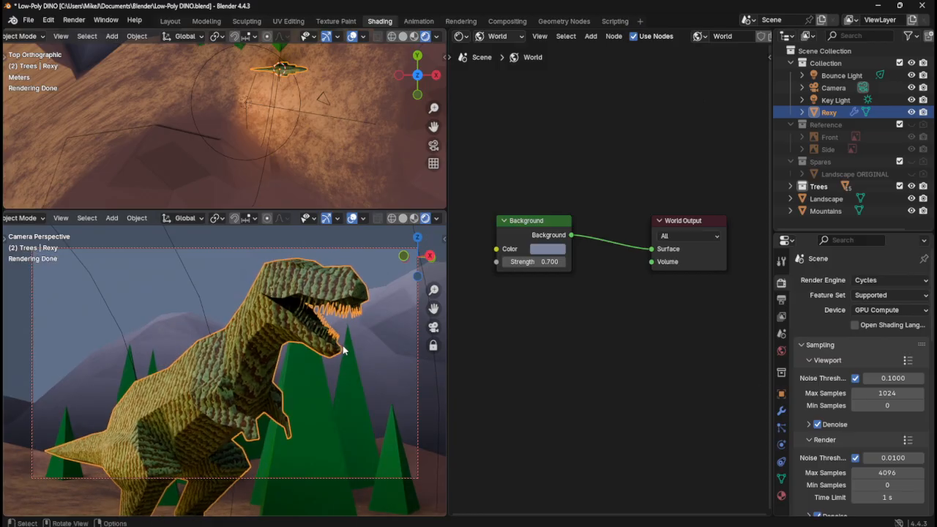
- Render the head and upper-body close-up and save the image as T-Rex-3.png in the Blender folder
{"action": "key", "text": "super+shift+s"}
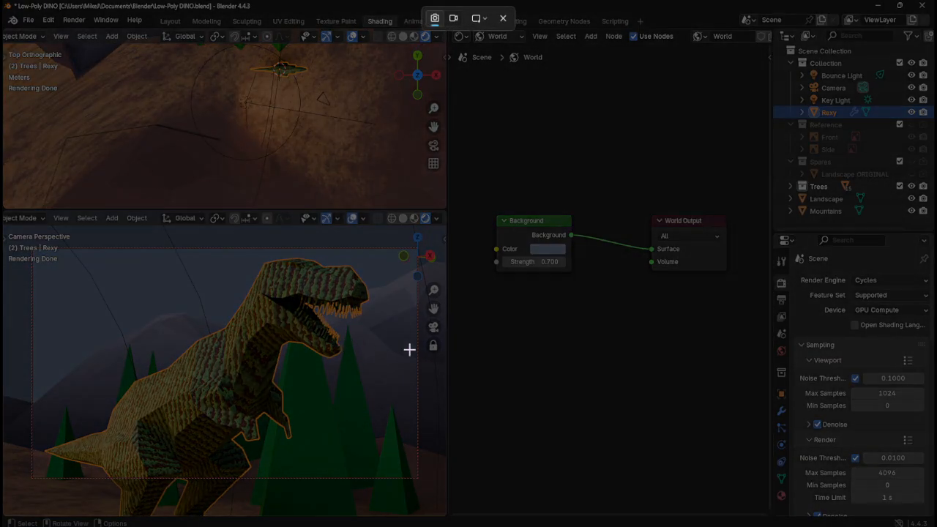
{"action": "key", "text": "Escape"}
{"action": "key", "text": "F12"}
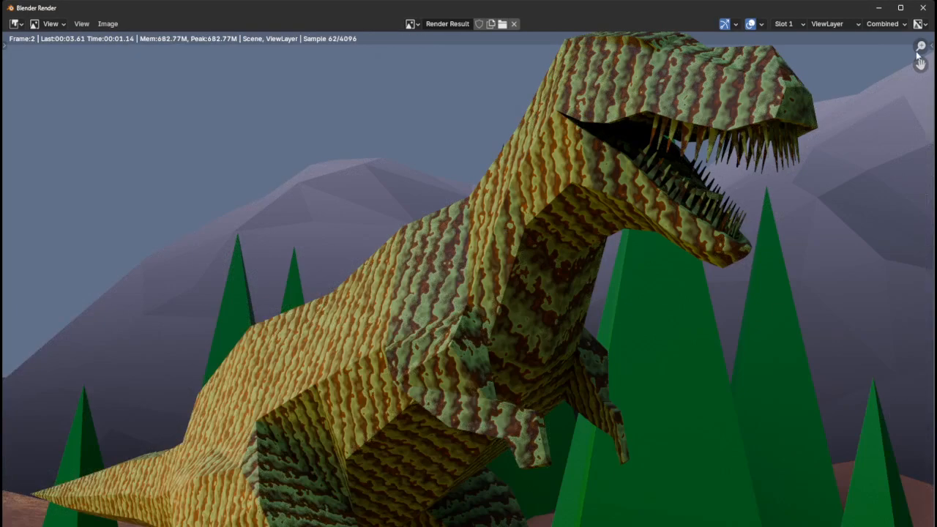
{"action": "scroll", "coordinate": [590, 300], "scroll_direction": "down", "scroll_amount": 1}
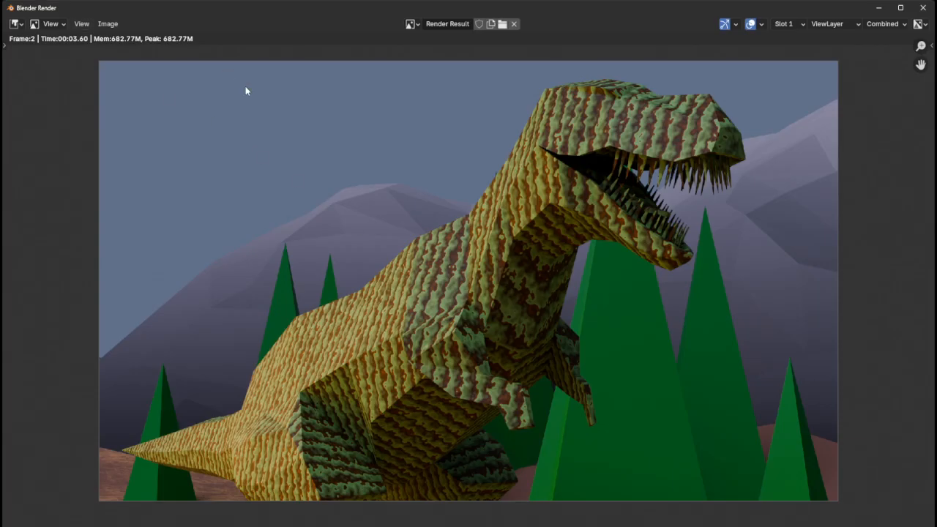
{"action": "key", "text": "shift+alt+s"}
{"action": "left_click", "coordinate": [341, 437]}
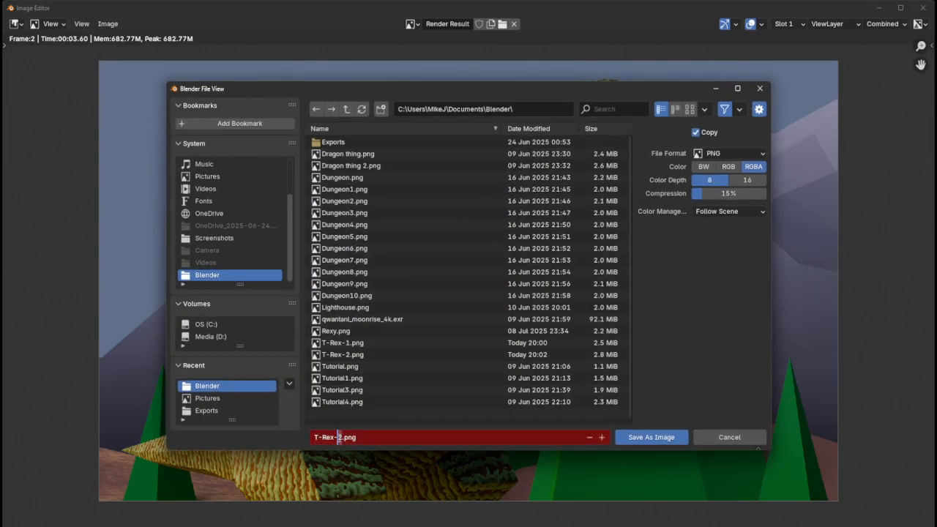
{"action": "left_click", "coordinate": [666, 438]}
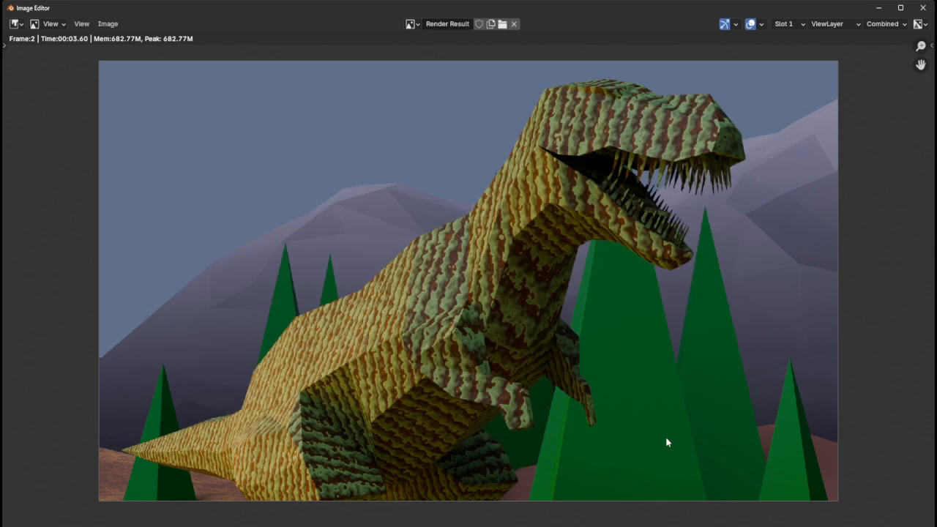
{"action": "left_click", "coordinate": [922, 9]}
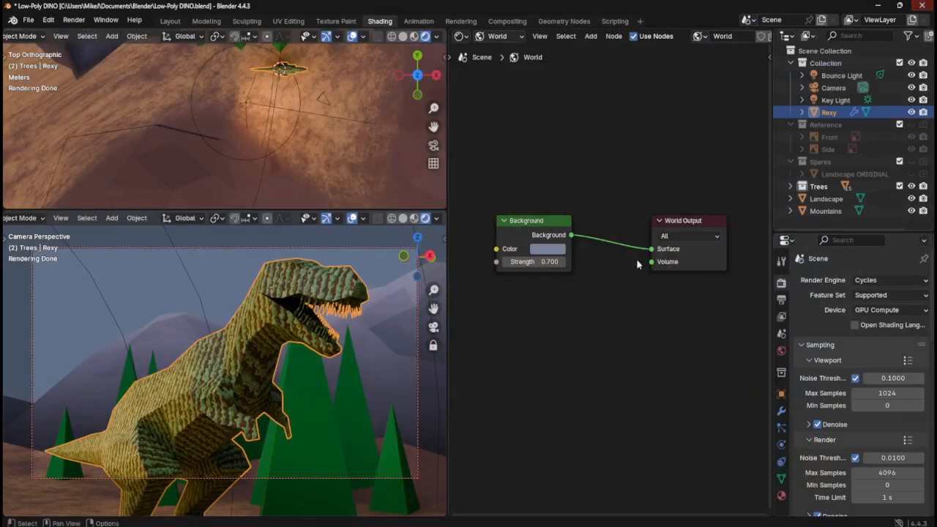
- Pull the camera back to a low three-quarter view that shows the whole dinosaur in one half of the frame
{"action": "middle_click_drag", "start_coordinate": [355, 373], "coordinate": [295, 333]}
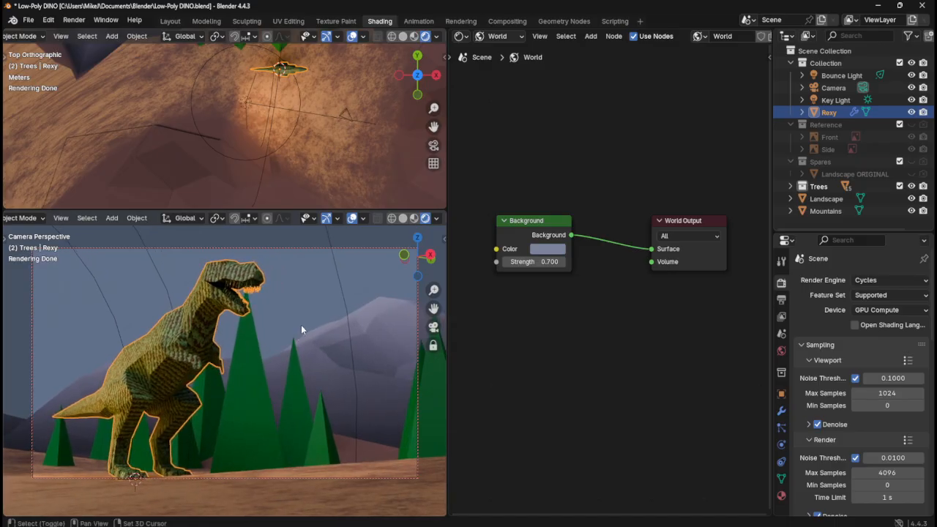
{"action": "left_click_drag", "start_coordinate": [433, 290], "coordinate": [433, 294]}
{"action": "middle_click_drag", "start_coordinate": [286, 317], "coordinate": [309, 311]}
- Move the tree directly behind the dinosaur's head about 0.64 m along X and 3.44 m along Y, back among the other trees
{"action": "left_click", "coordinate": [250, 396]}
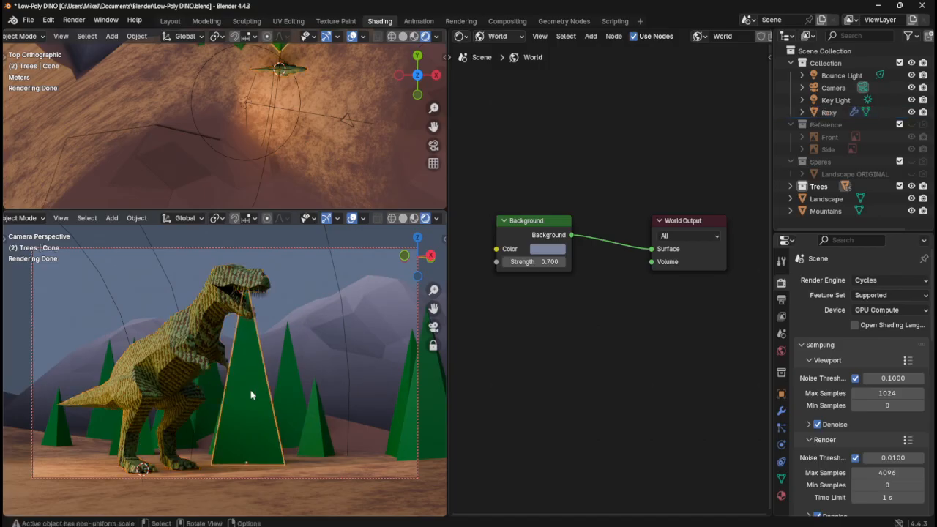
{"action": "middle_click_drag", "start_coordinate": [336, 120], "coordinate": [313, 143], "text": "shift"}
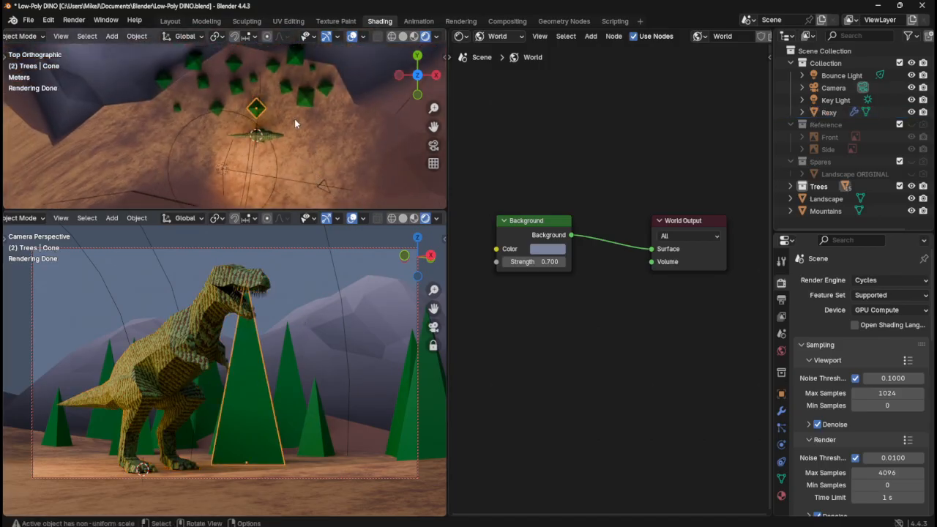
{"action": "key", "text": "g"}
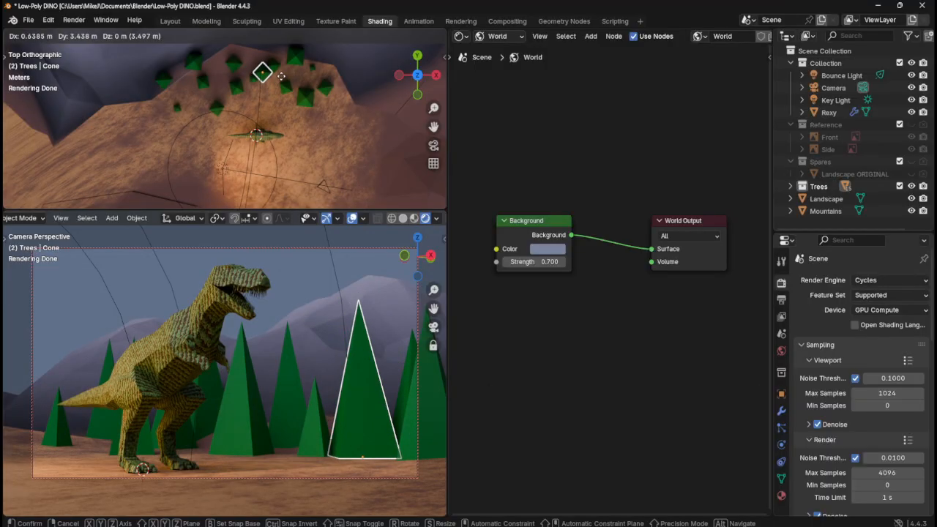
{"action": "left_click", "coordinate": [281, 76]}
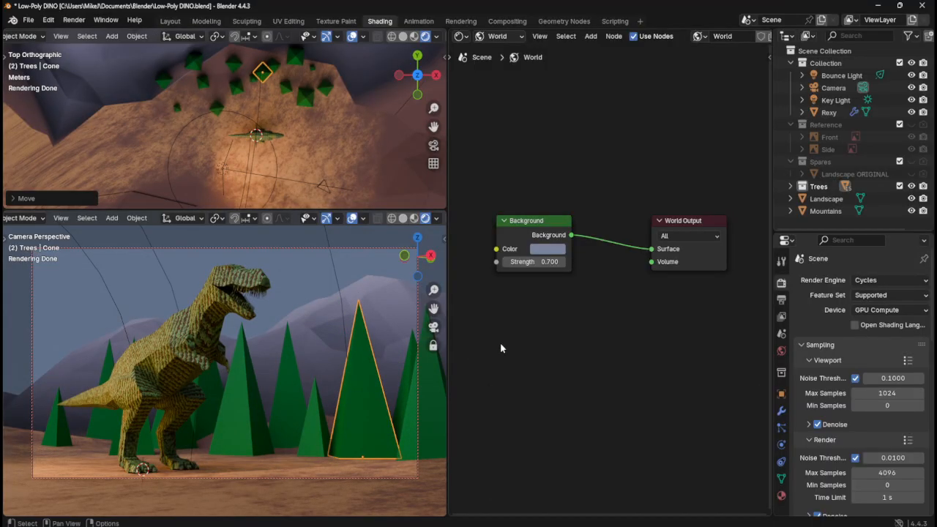
- Render the full-body camera view, save the image as T-Rex-4.png, and save the Low-Poly DINO.blend project
{"action": "key", "text": "F12"}
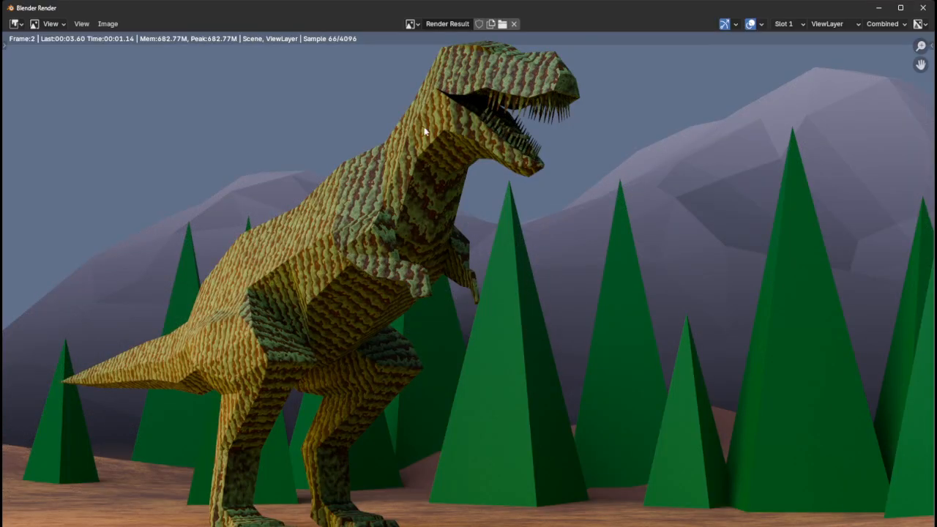
{"action": "key", "text": "shift+alt+s"}
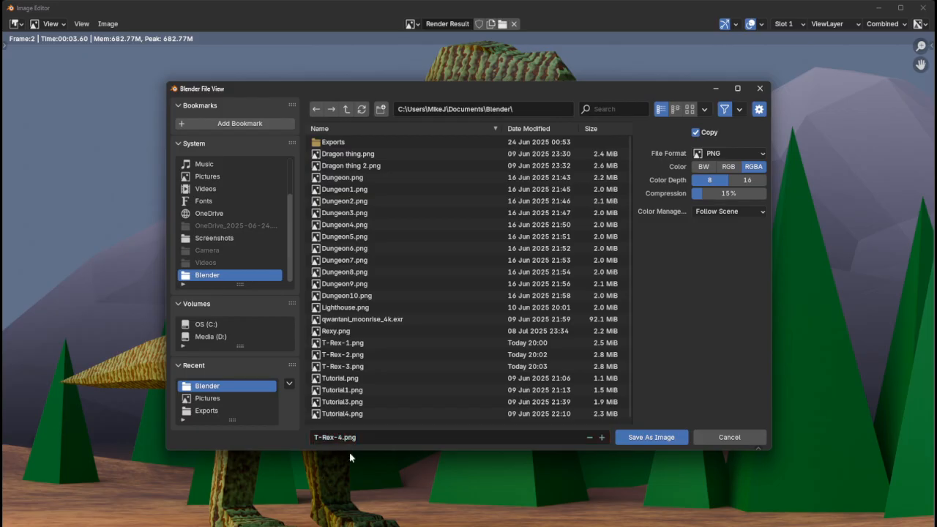
{"action": "left_click", "coordinate": [672, 442]}
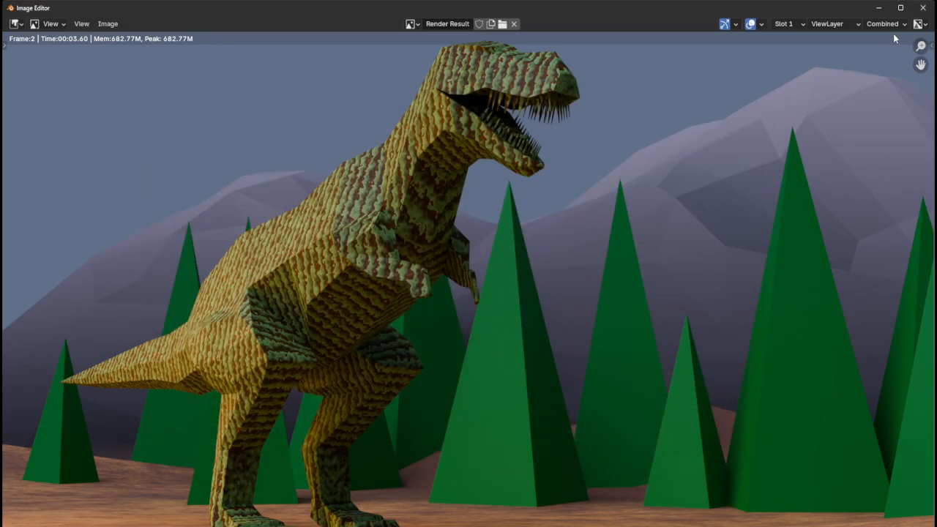
{"action": "left_click", "coordinate": [924, 8]}
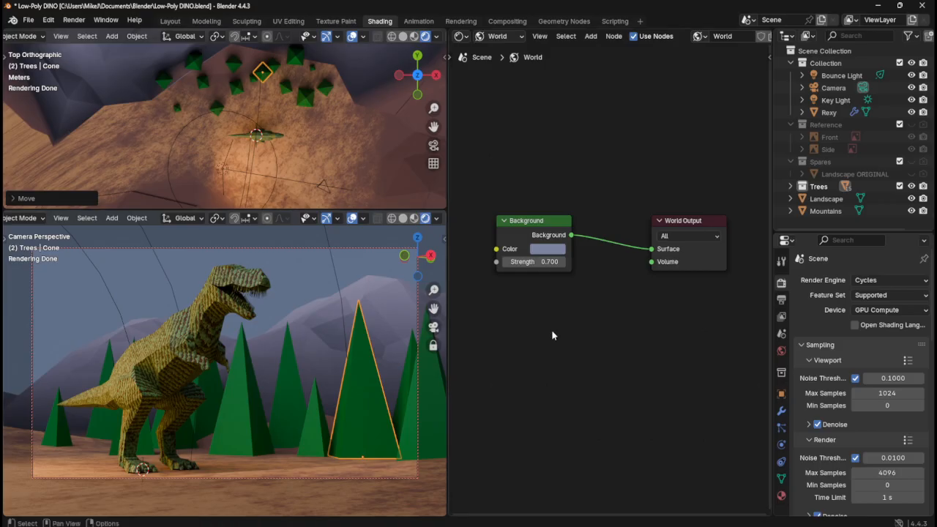
{"action": "key", "text": "ctrl+s"}
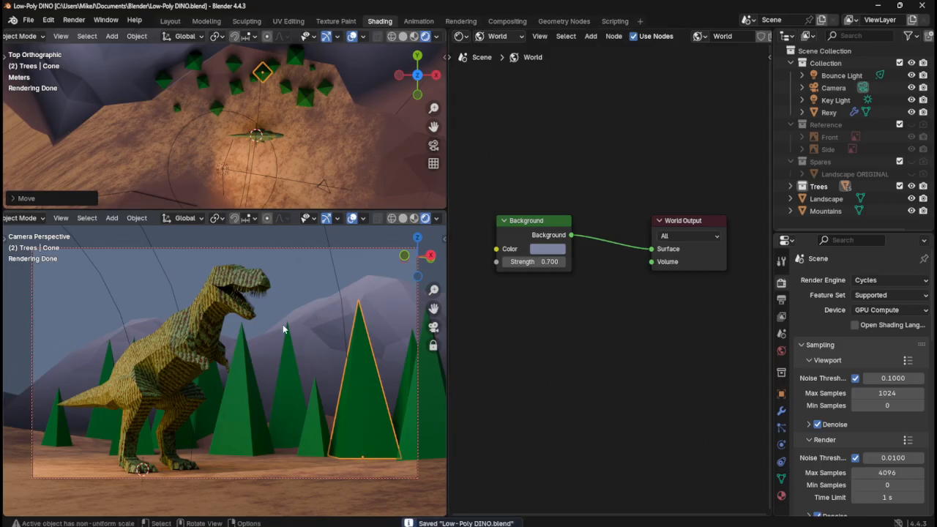
- Reframe the camera to view the dinosaur from its tail side, and move the large tree behind its head outward past the snout
{"action": "middle_click_drag", "start_coordinate": [273, 340], "coordinate": [306, 364], "text": "shift"}
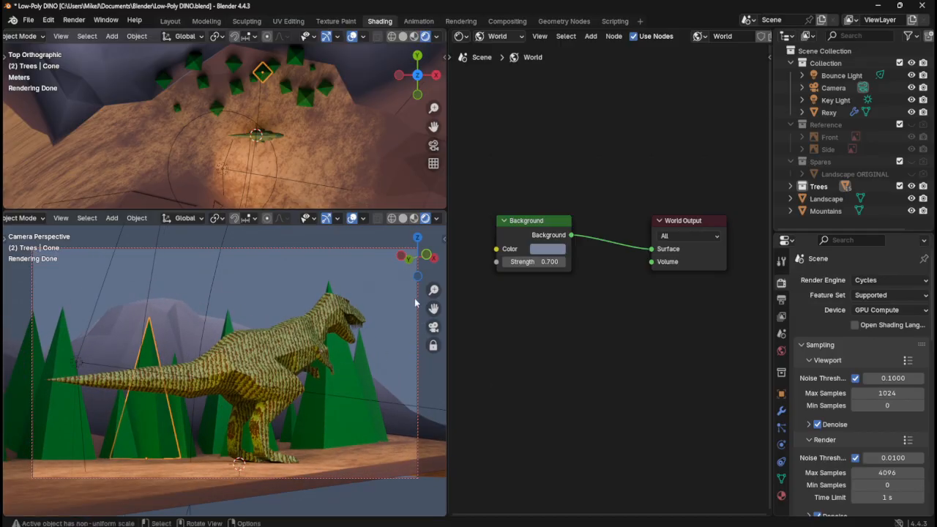
{"action": "middle_click_drag", "start_coordinate": [415, 302], "coordinate": [333, 338]}
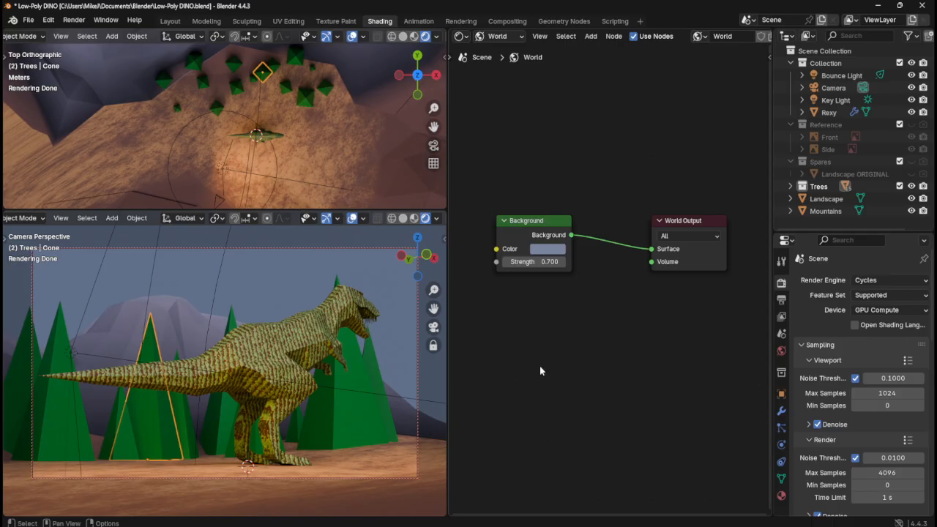
{"action": "left_click", "coordinate": [355, 416]}
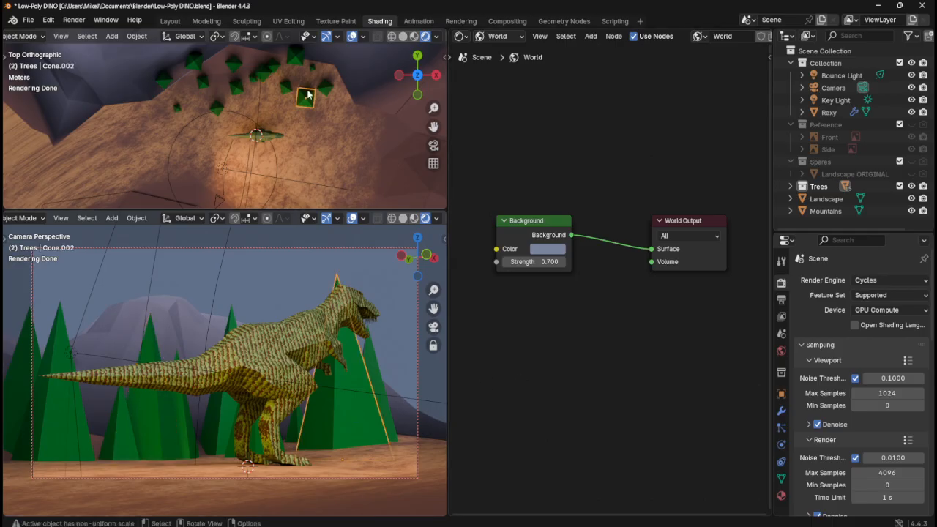
{"action": "left_click_drag", "start_coordinate": [307, 94], "coordinate": [352, 82]}
- Move the remaining tree behind the dinosaur's head over to the tree cluster behind its tail, adjusting its height
{"action": "left_click", "coordinate": [375, 371]}
{"action": "key", "text": "g"}
{"action": "key", "text": "z"}
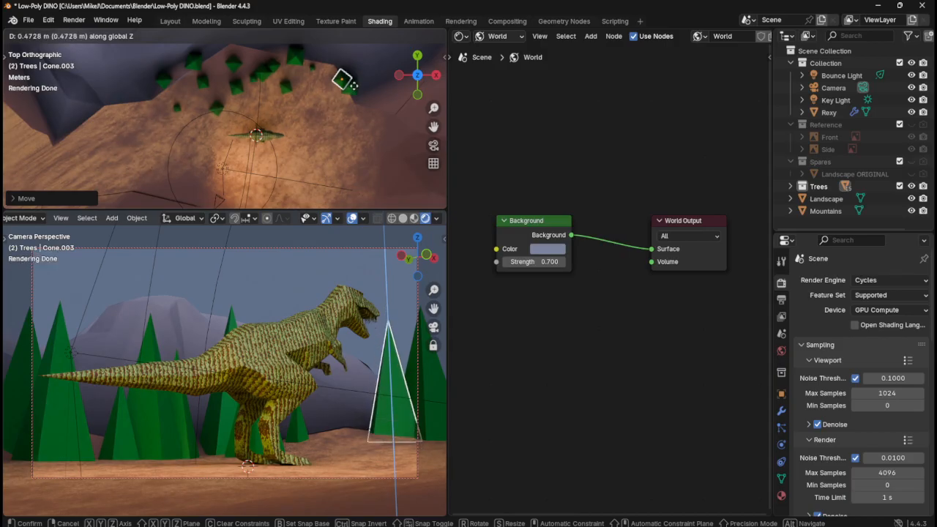
{"action": "left_click", "coordinate": [354, 88]}
{"action": "key", "text": "g"}
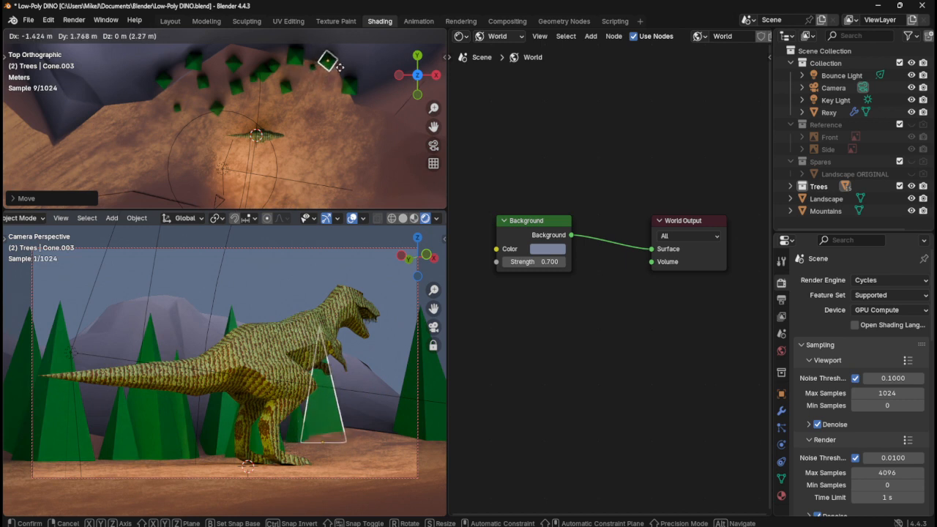
{"action": "left_click_drag", "start_coordinate": [287, 71], "coordinate": [268, 71]}
{"action": "key", "text": "z"}
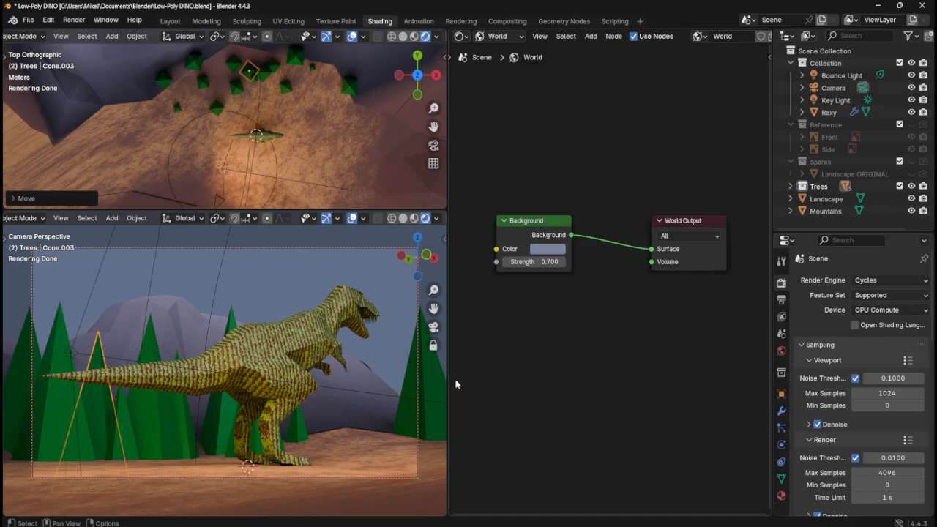
- Shift the lone tree ahead of the snout slightly inward so more of it lies in the camera frame
{"action": "left_click", "coordinate": [349, 90]}
{"action": "key", "text": "g"}
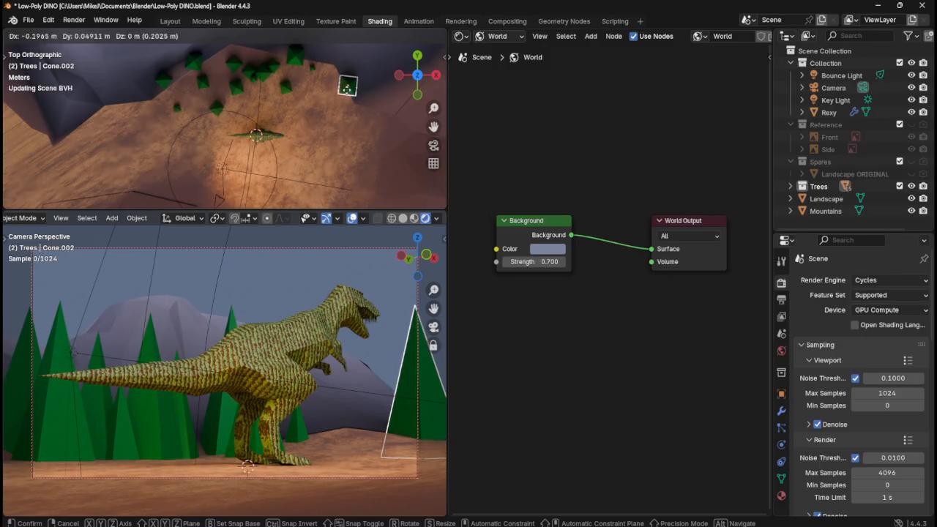
{"action": "left_click", "coordinate": [346, 86]}
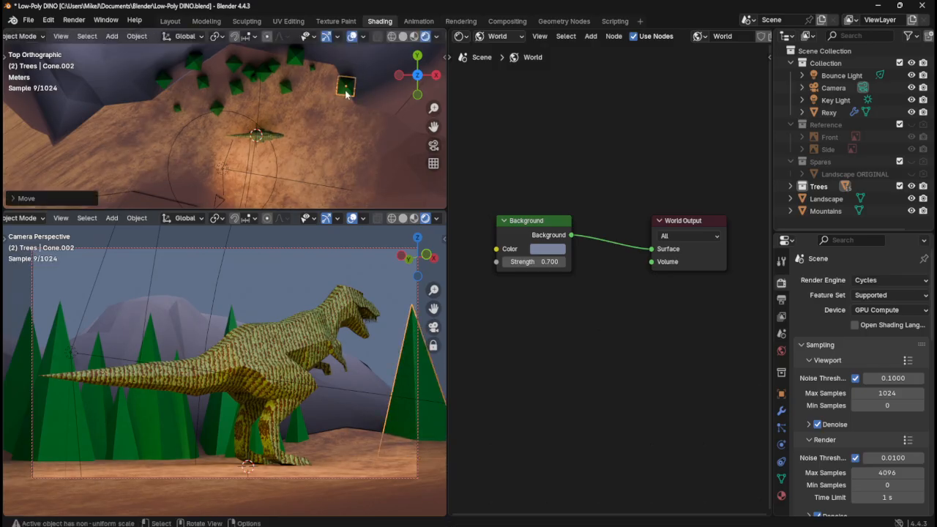
- Move Rexy about 0.4 m, mostly along negative Y toward the camera, and fine-tune the camera framing
{"action": "left_click", "coordinate": [270, 137]}
{"action": "key", "text": "g"}
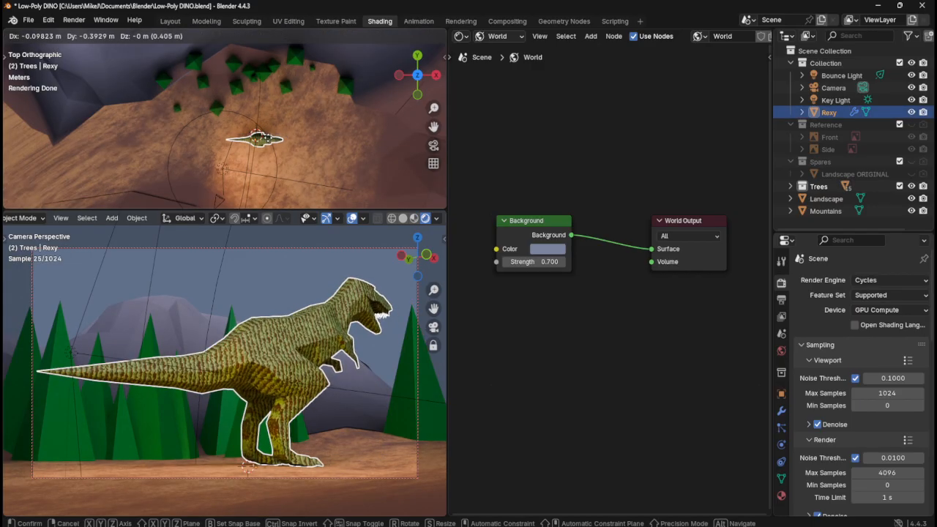
{"action": "key", "text": "Return"}
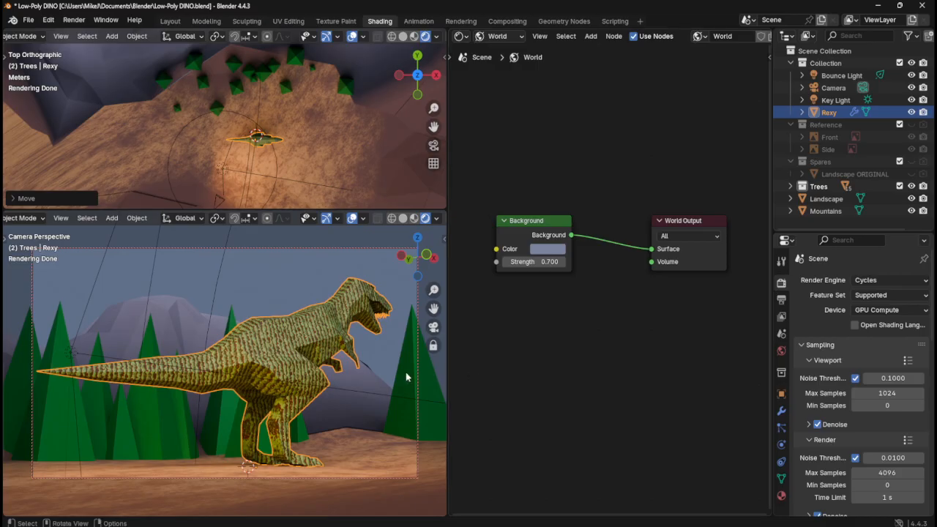
{"action": "middle_click_drag", "start_coordinate": [370, 344], "coordinate": [372, 346]}
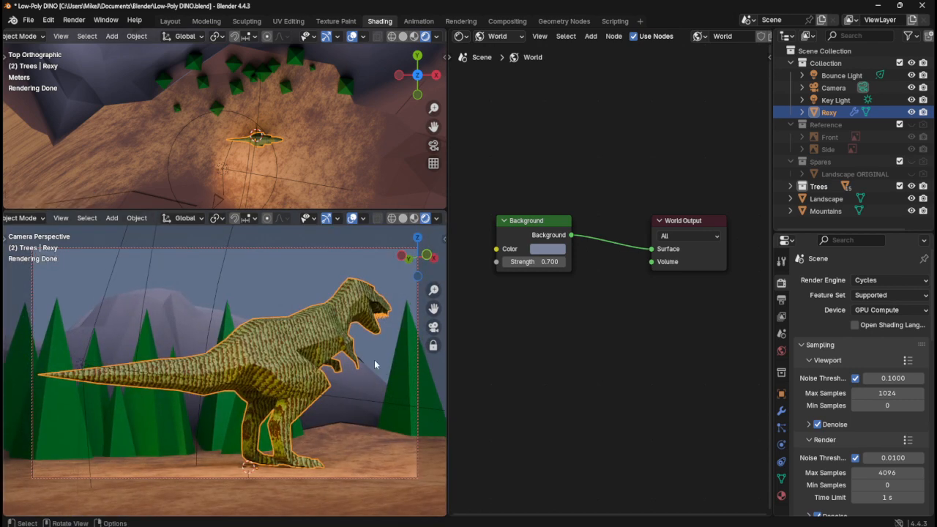
- Scale down the lone tree ahead of the snout and move it about 2 m inward toward the far edge of the landscape
{"action": "left_click", "coordinate": [402, 392]}
{"action": "key", "text": "s"}
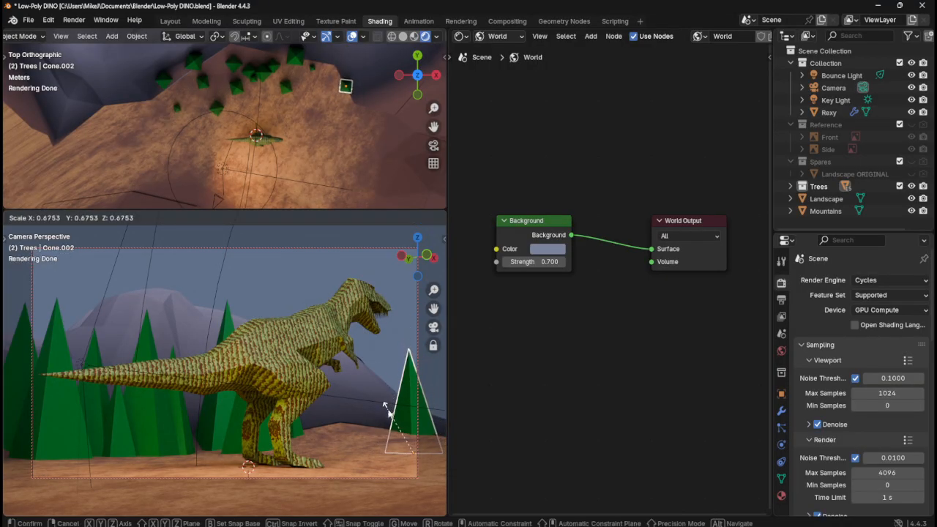
{"action": "left_click", "coordinate": [384, 403]}
{"action": "key", "text": "g"}
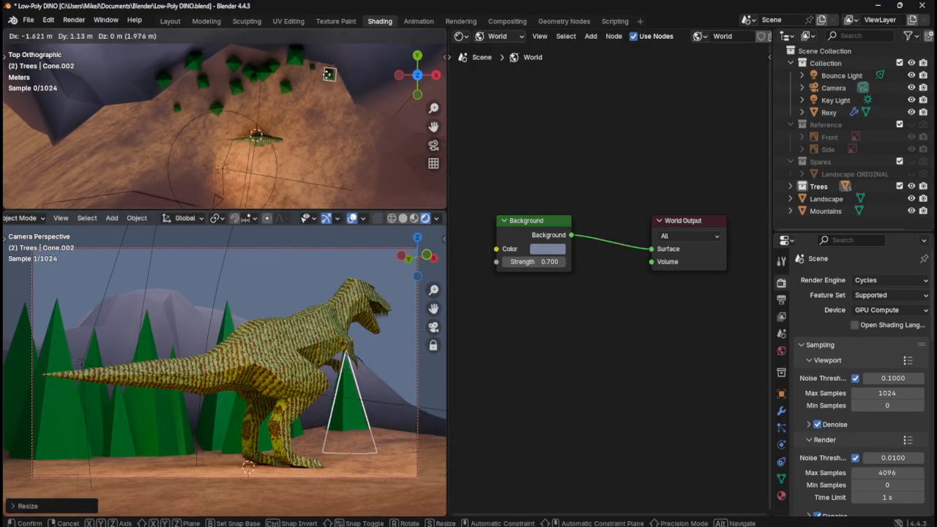
{"action": "left_click", "coordinate": [330, 72]}
{"action": "key", "text": "s"}
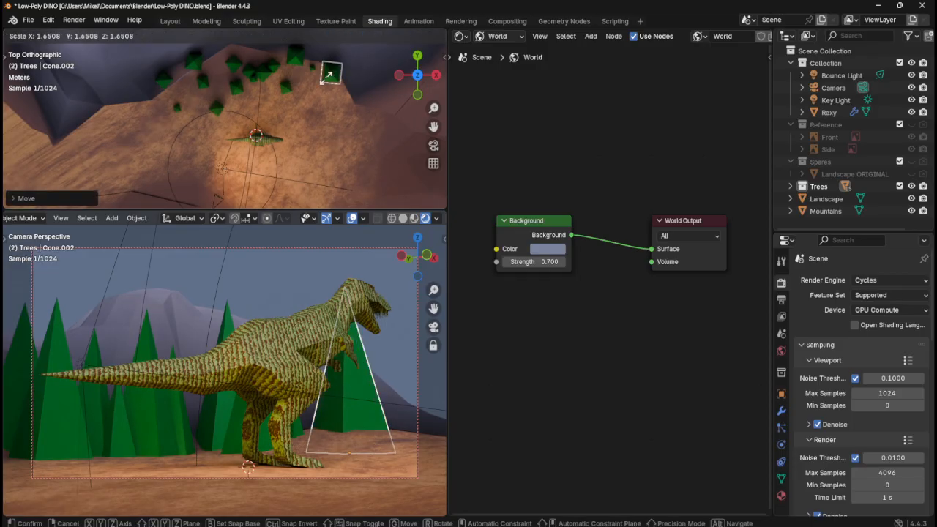
{"action": "left_click", "coordinate": [328, 73]}
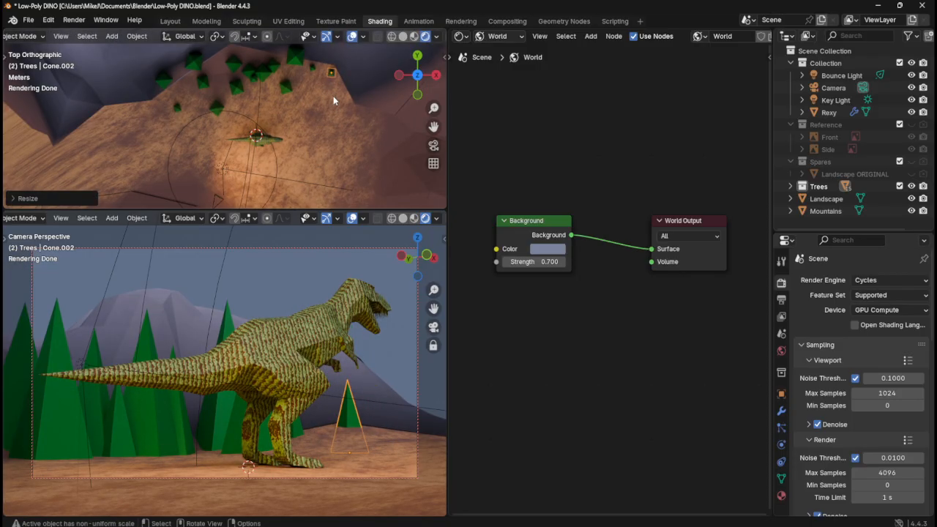
- Rotate the shrunken tree about the global Z axis and reposition it below the snout, in the gap between the dinosaur's legs and the camera frame edge
{"action": "key", "text": "g"}
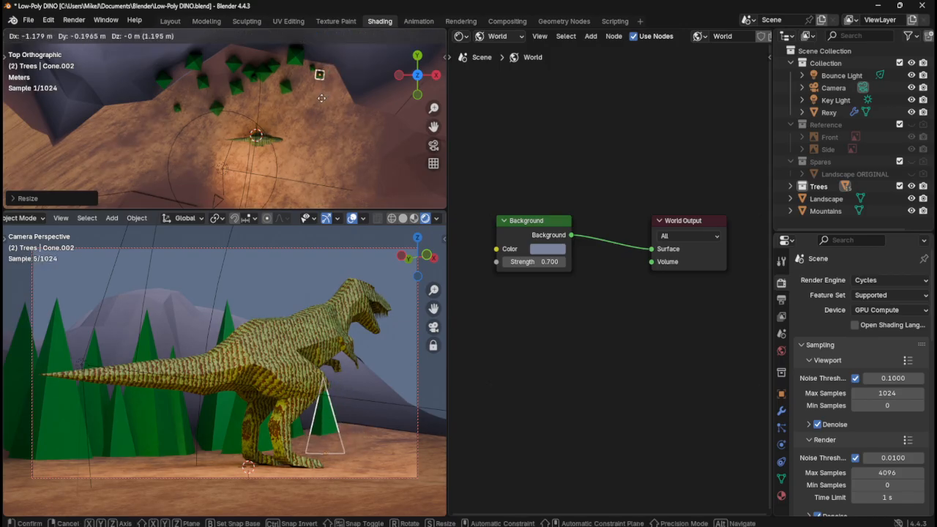
{"action": "left_click", "coordinate": [315, 107]}
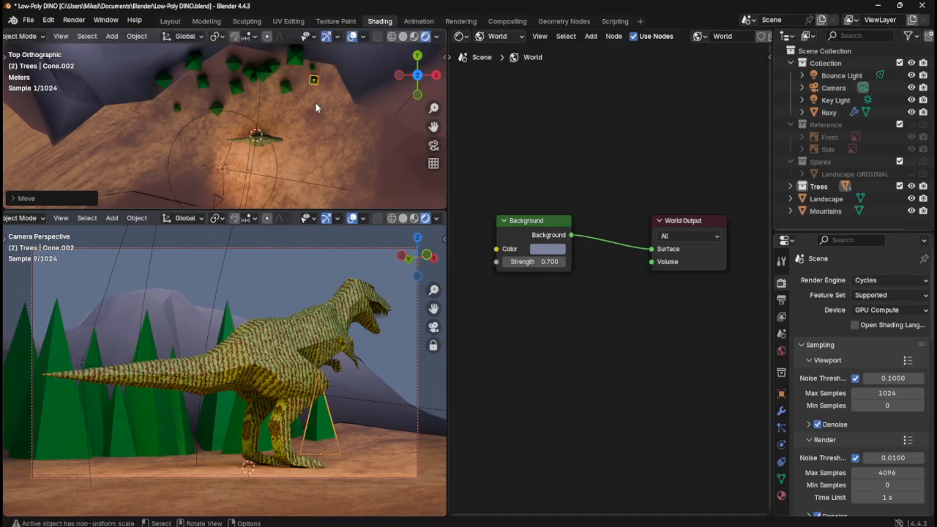
{"action": "key", "text": "r"}
{"action": "key", "text": "z"}
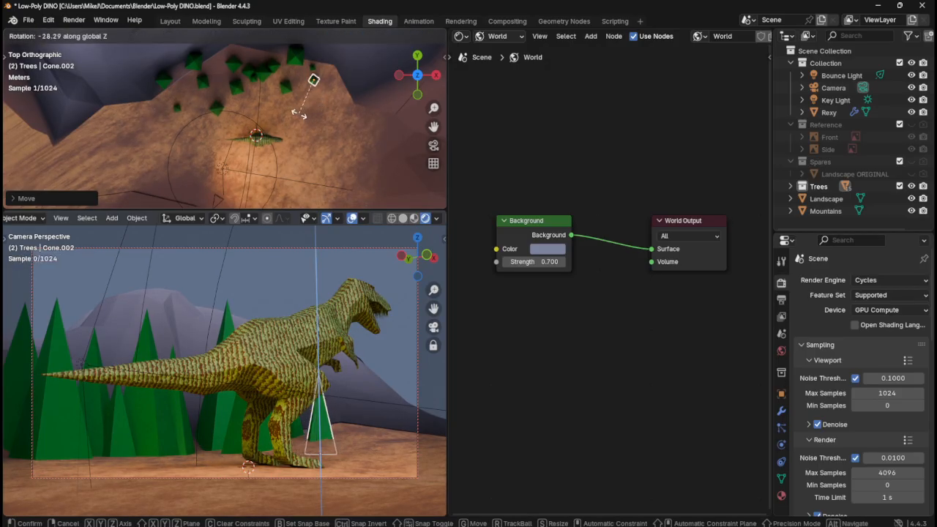
{"action": "left_click", "coordinate": [256, 107]}
{"action": "key", "text": "g"}
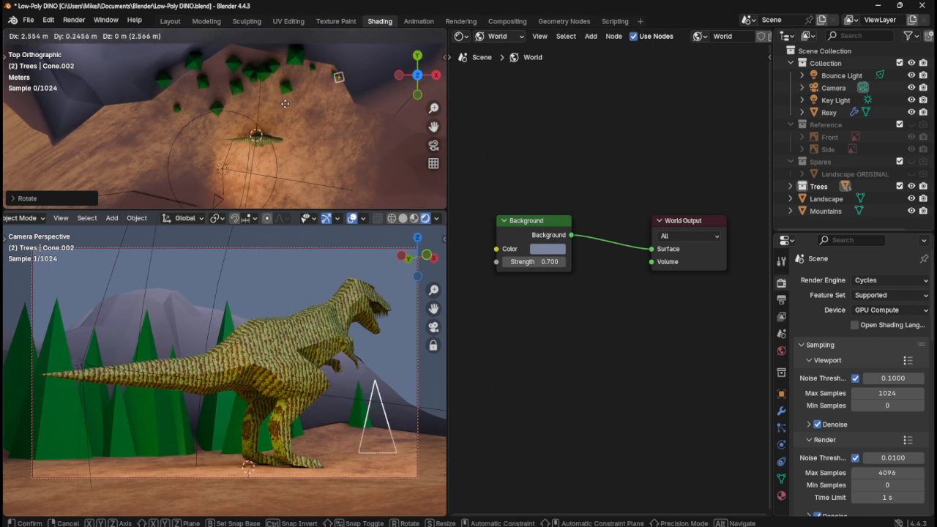
{"action": "left_click", "coordinate": [283, 104]}
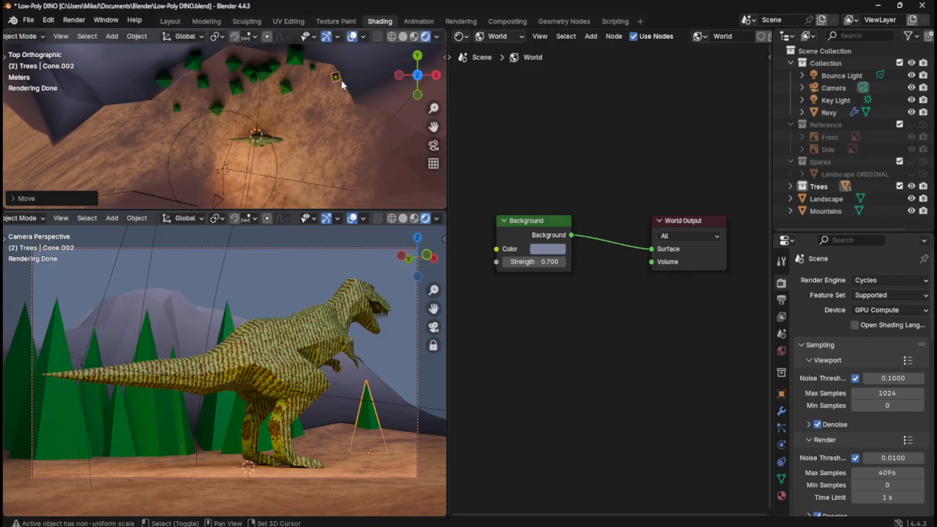
{"action": "key", "text": "shift+d"}
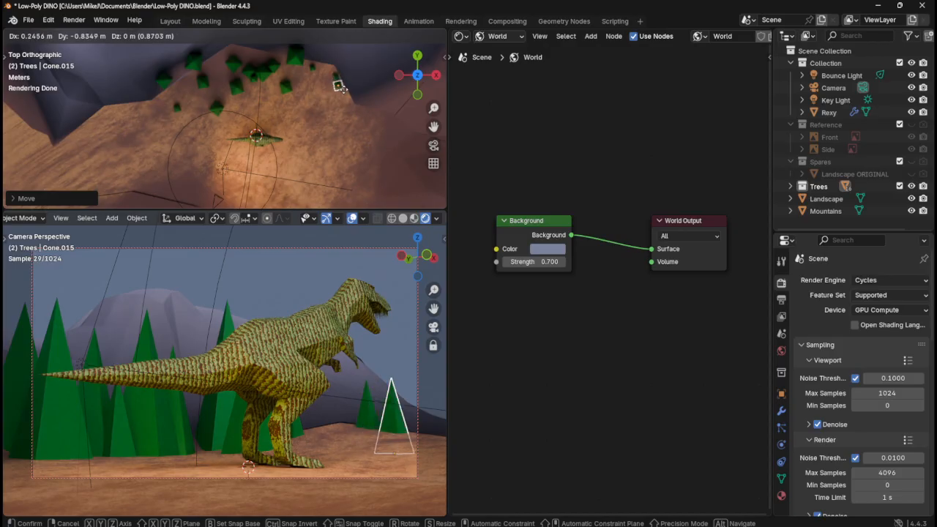
{"action": "left_click", "coordinate": [343, 86]}
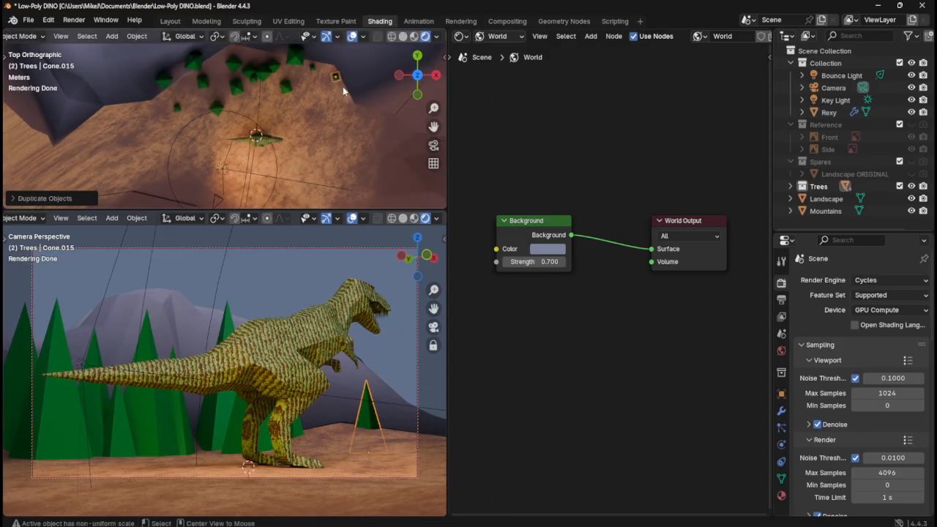
{"action": "key", "text": "ctrl+z"}
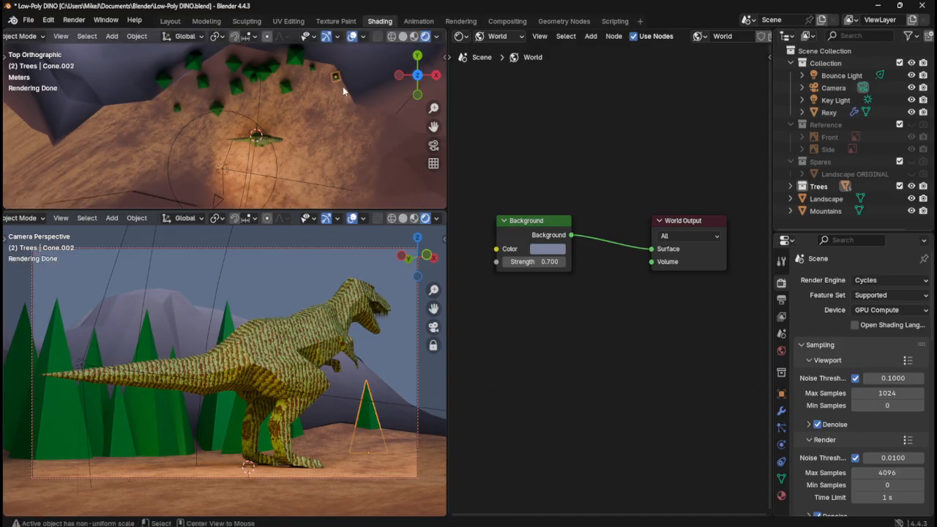
- Create a linked duplicate of the small tree about 1 m away, mostly along positive X
{"action": "key", "text": "shift+d"}
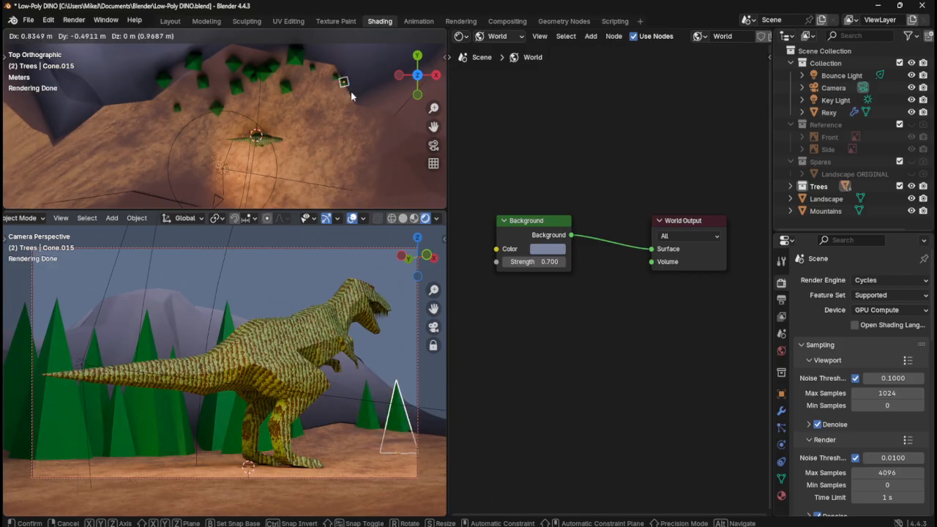
{"action": "left_click", "coordinate": [351, 95]}
{"action": "key", "text": "alt+d"}
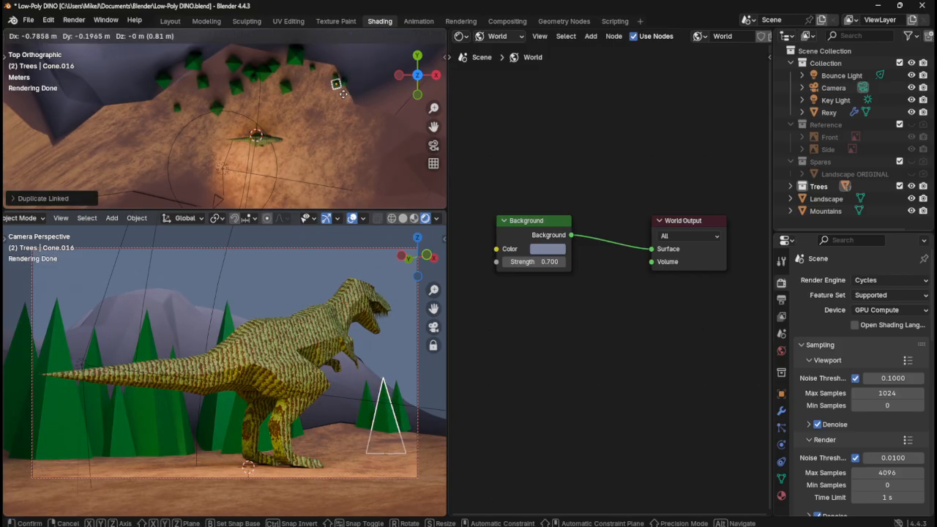
{"action": "left_click", "coordinate": [343, 93]}
{"action": "key", "text": "ctrl+z"}
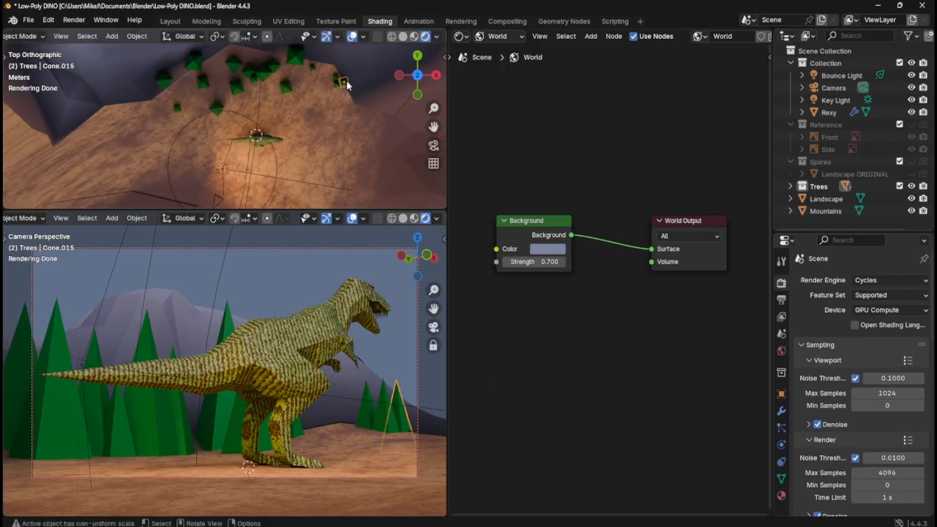
- Raise the duplicated small tree along Z and fine-tune its height so it stands taller than its neighbour
{"action": "key", "text": "g"}
{"action": "key", "text": "z"}
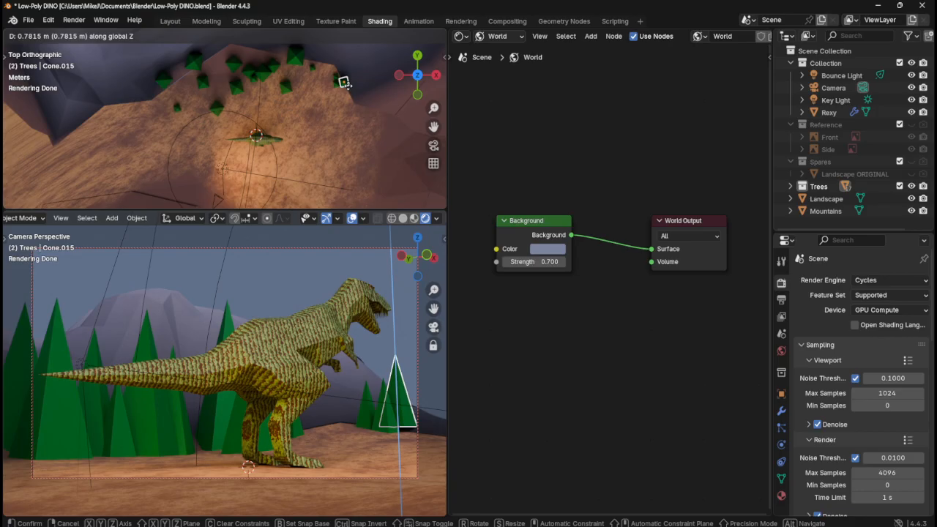
{"action": "left_click", "coordinate": [344, 82]}
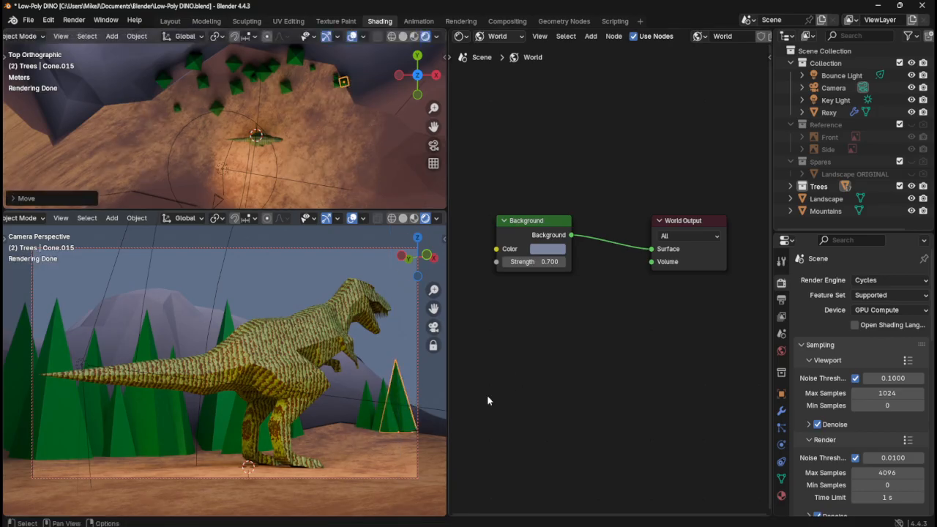
{"action": "key", "text": "g"}
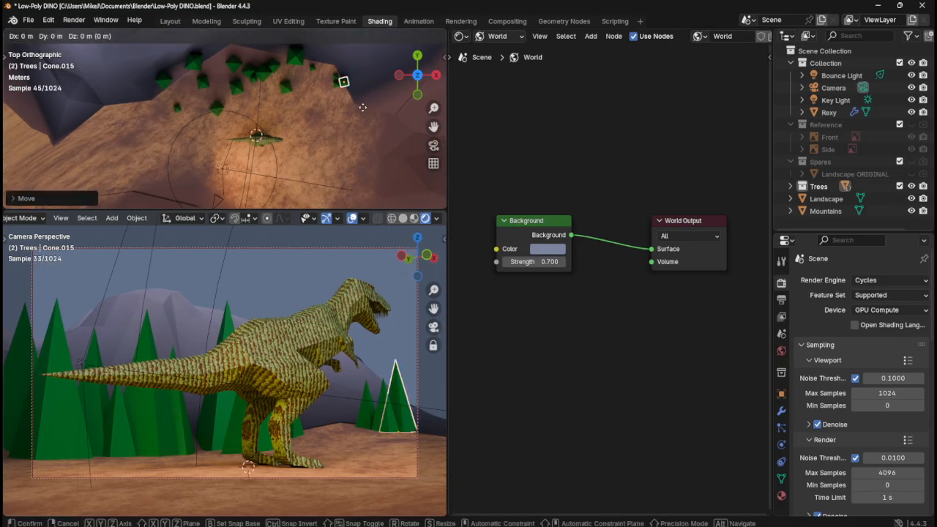
{"action": "key", "text": "z"}
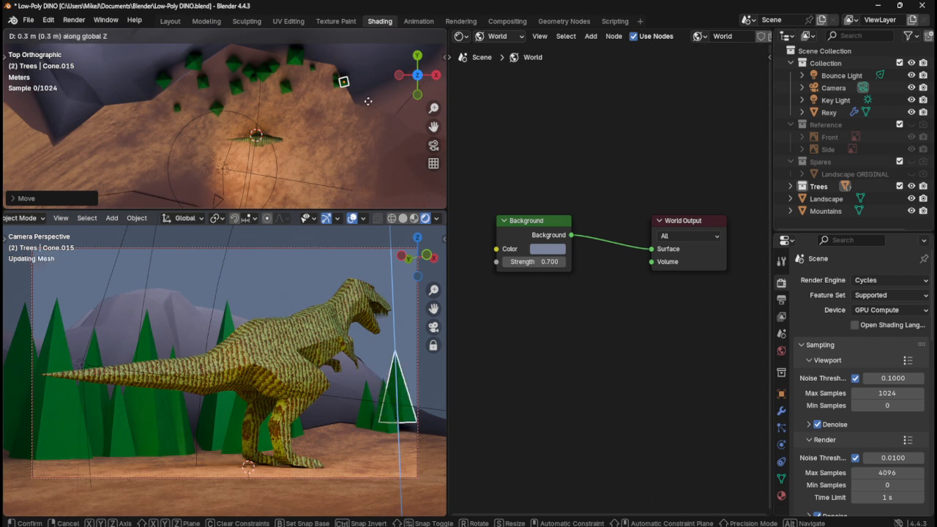
{"action": "left_click", "coordinate": [375, 60]}
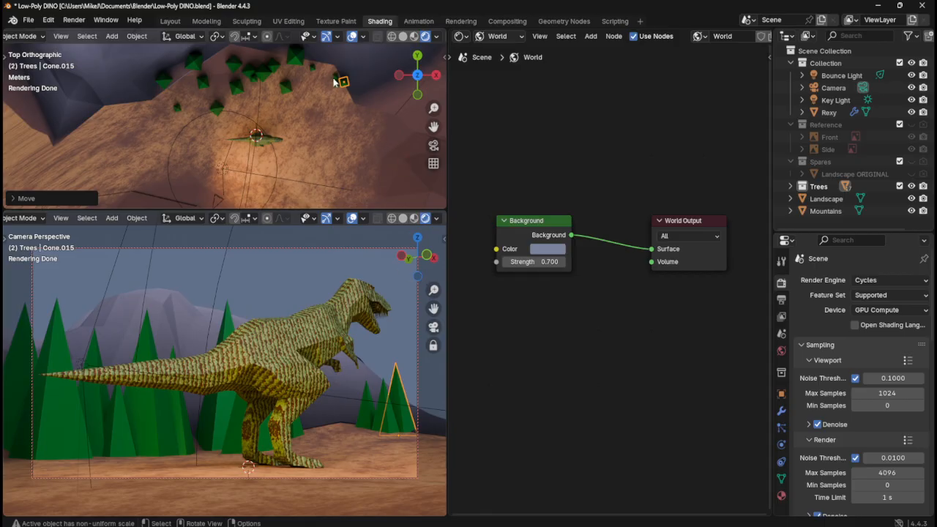
- Add another duplicate of the small tree and place it about 1.2 m along X, at the edge of the camera frame
{"action": "key", "text": "shift+d"}
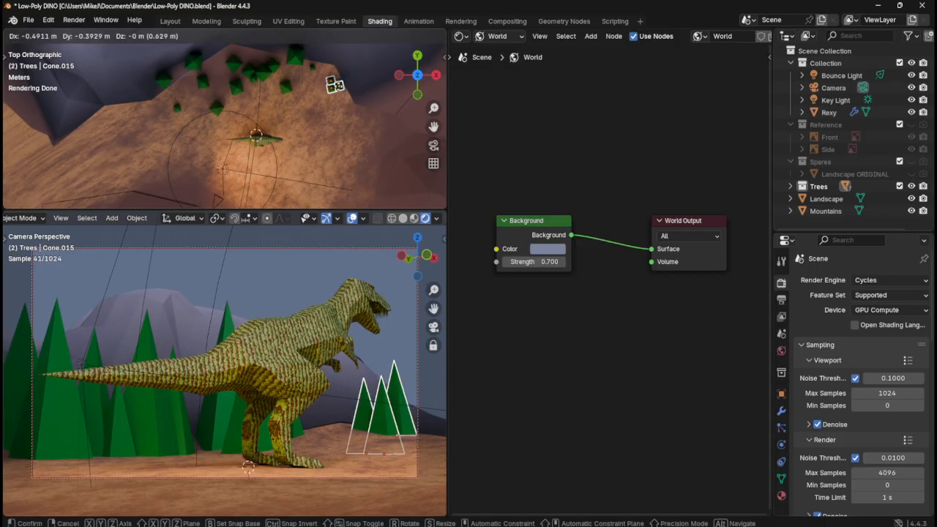
{"action": "left_click", "coordinate": [336, 87]}
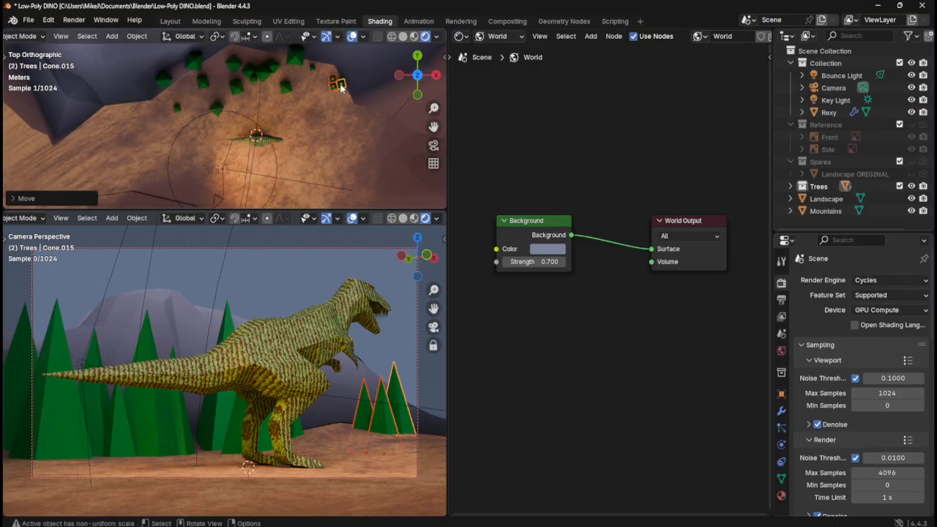
{"action": "key", "text": "shift+d"}
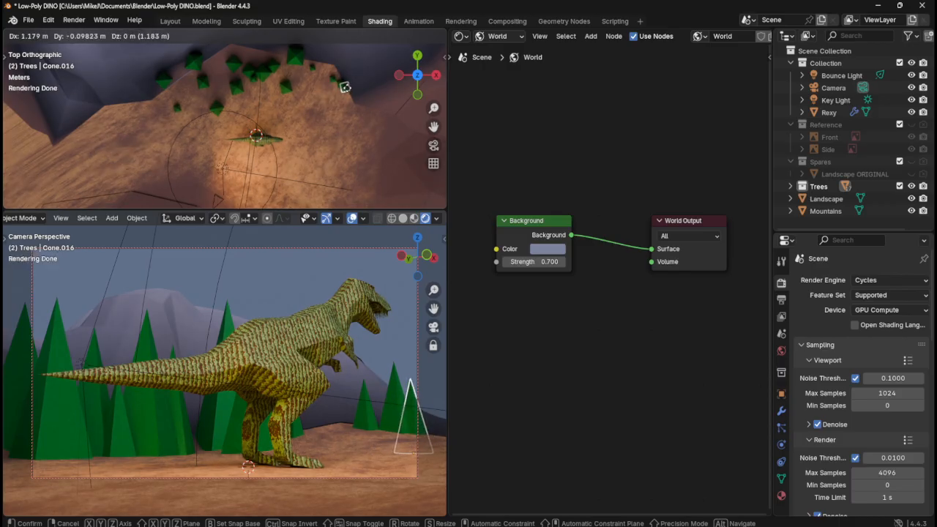
{"action": "left_click", "coordinate": [348, 93]}
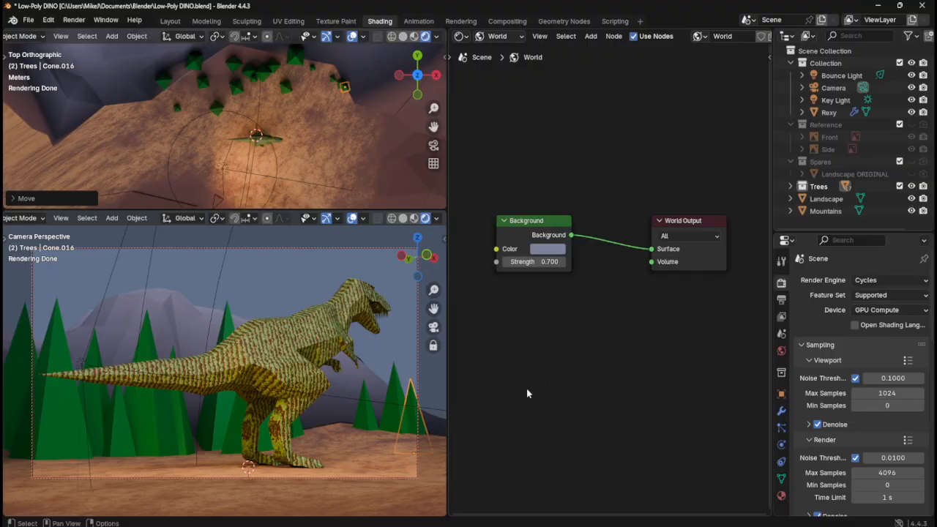
- Render the tail-side camera view as a check and close the render result
{"action": "key", "text": "F12"}
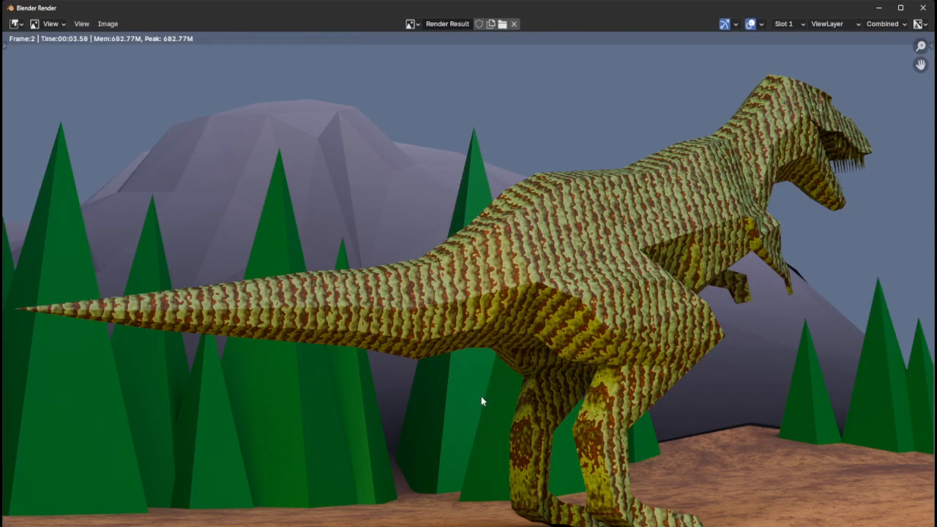
{"action": "left_click", "coordinate": [923, 8]}
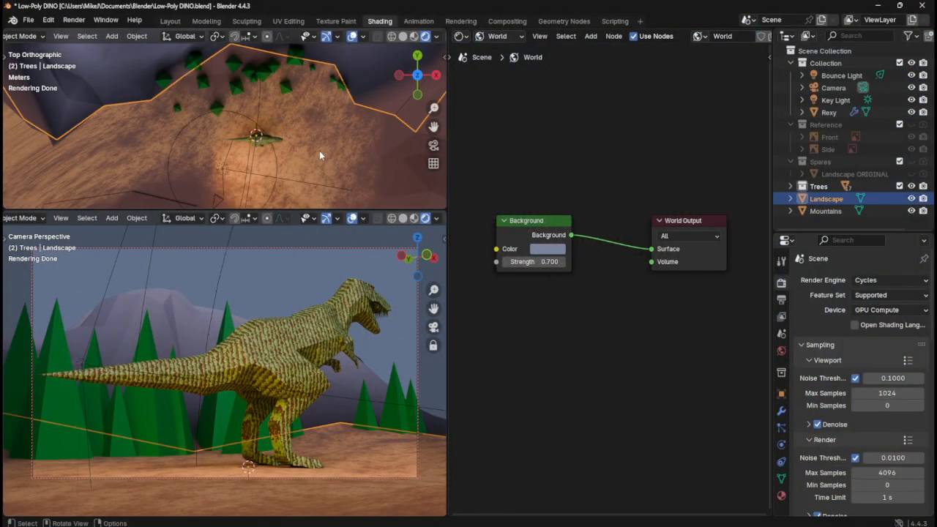
- Raise the Landscape about 0.09 m along the global Z axis
{"action": "key", "text": "g"}
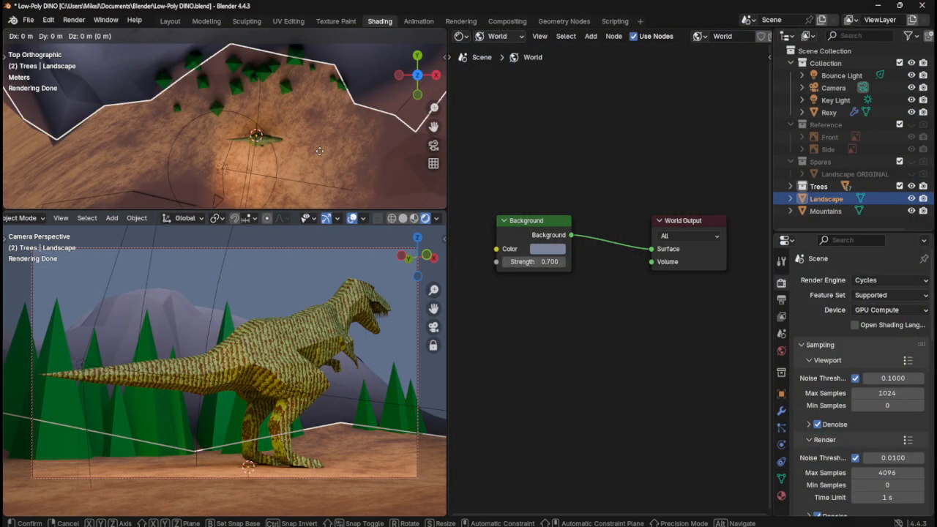
{"action": "key", "text": "z"}
{"action": "mouse_move", "coordinate": [317, 153]}
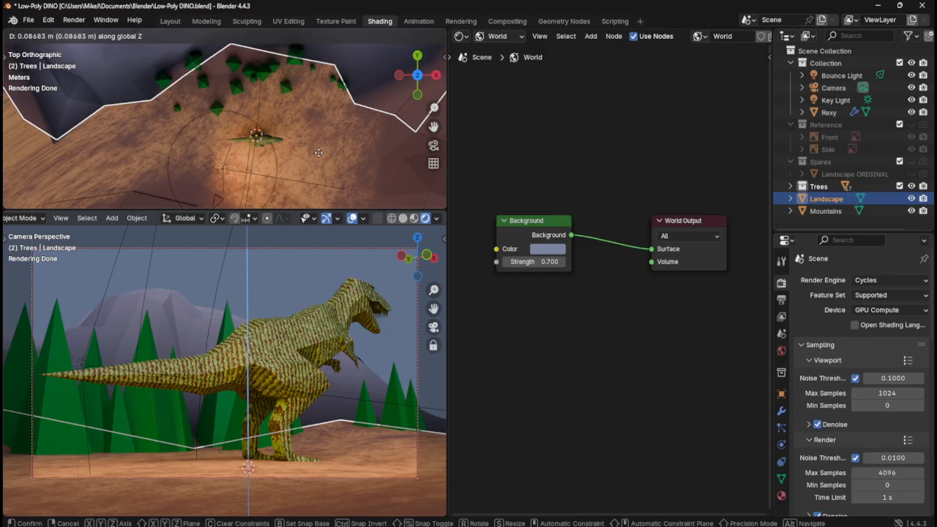
{"action": "left_click", "coordinate": [318, 152]}
- Raise Rexy about 0.1 m along Z so the feet rest on the landscape, and save the blend file
{"action": "left_click", "coordinate": [302, 350]}
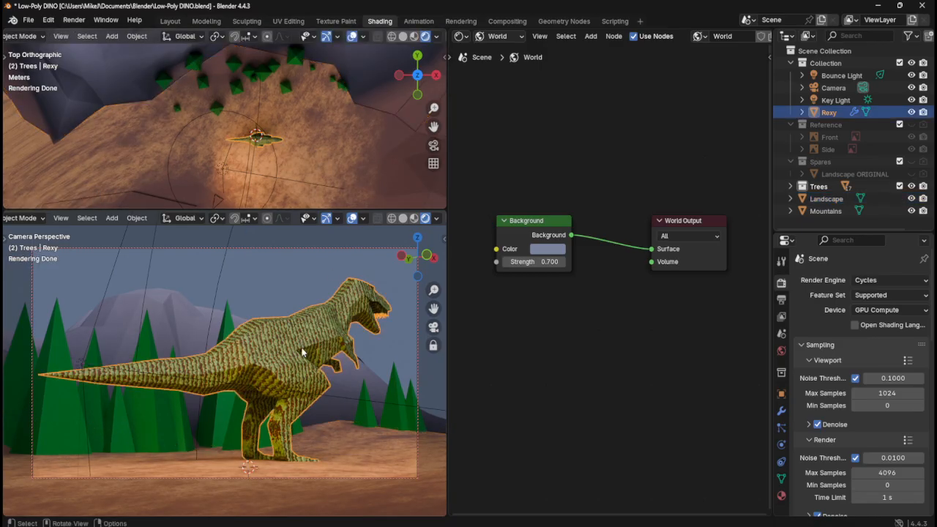
{"action": "key", "text": "z"}
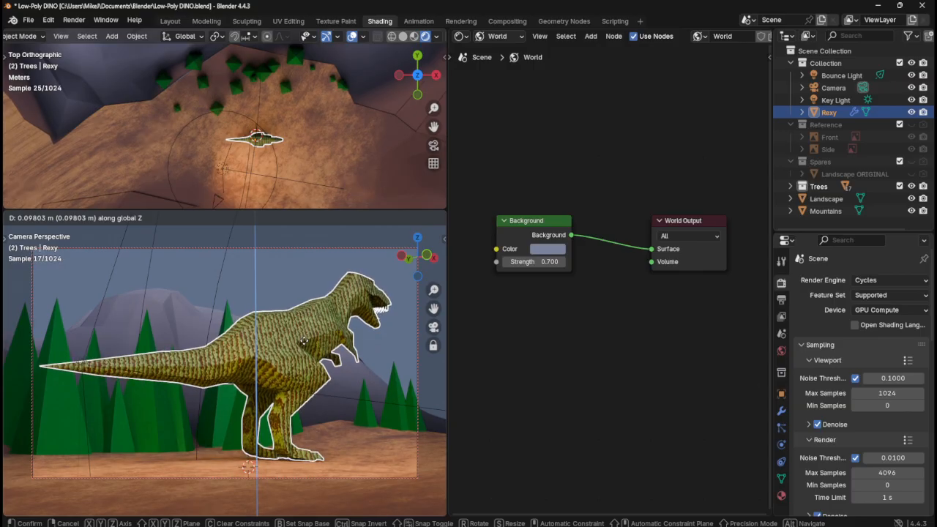
{"action": "left_click", "coordinate": [302, 340]}
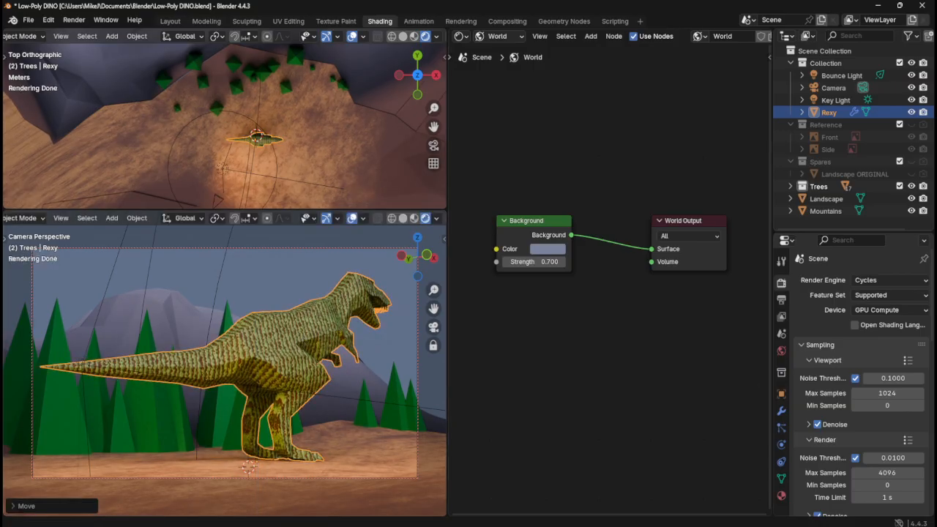
{"action": "key", "text": "ctrl+s"}
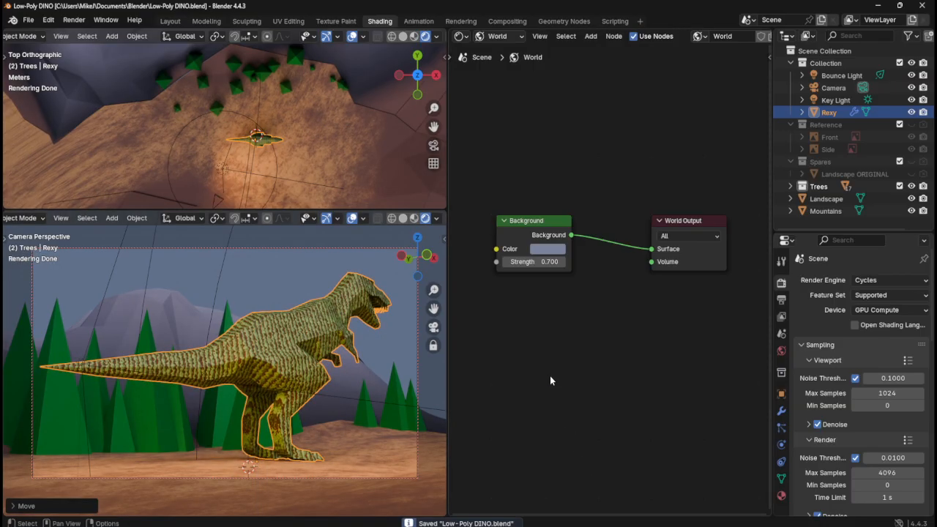
- Render the tail-side camera view, save the image as T-Rex-5.png, and close the render result
{"action": "key", "text": "F12"}
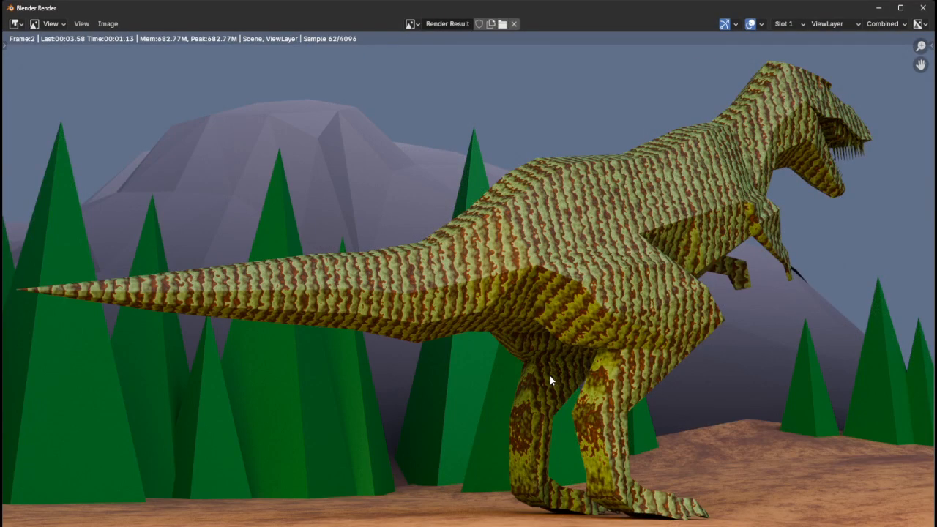
{"action": "scroll", "coordinate": [490, 305], "scroll_direction": "down", "scroll_amount": 1}
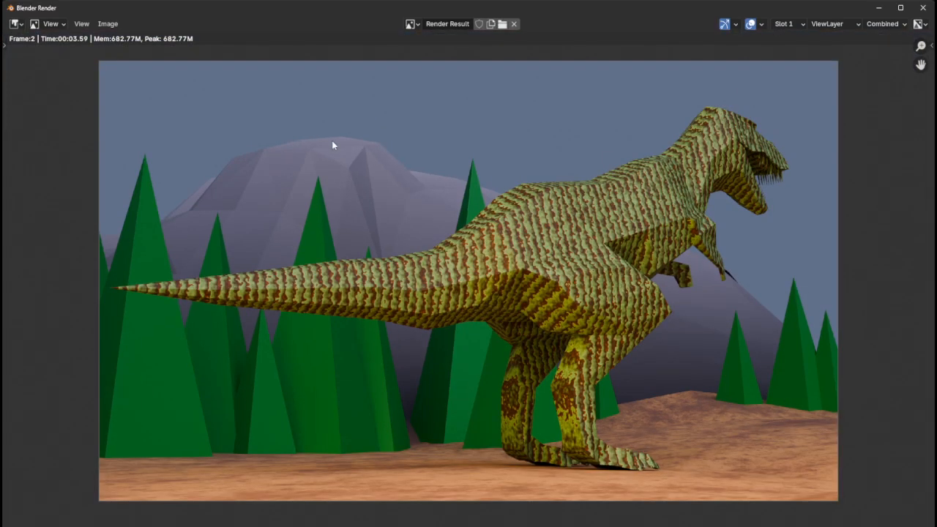
{"action": "key", "text": "shift+alt+s"}
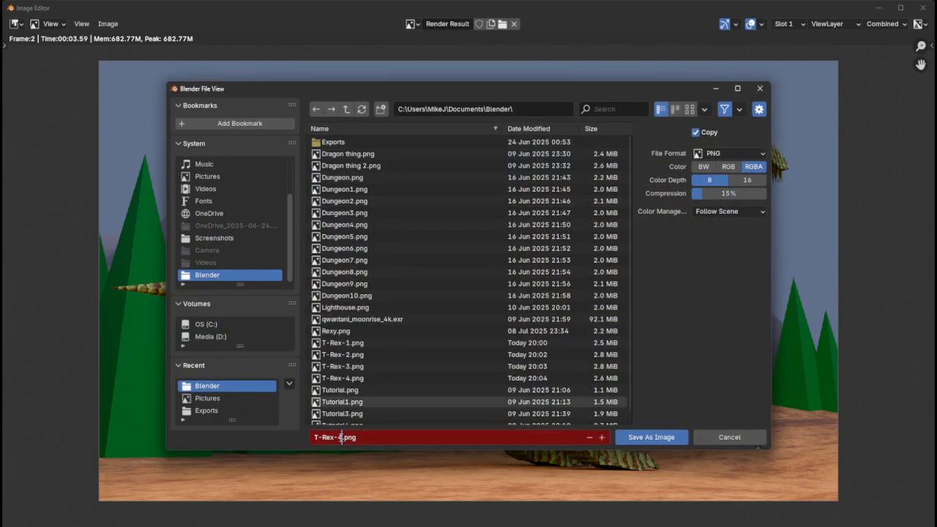
{"action": "left_click", "coordinate": [643, 437]}
{"action": "left_click", "coordinate": [635, 440]}
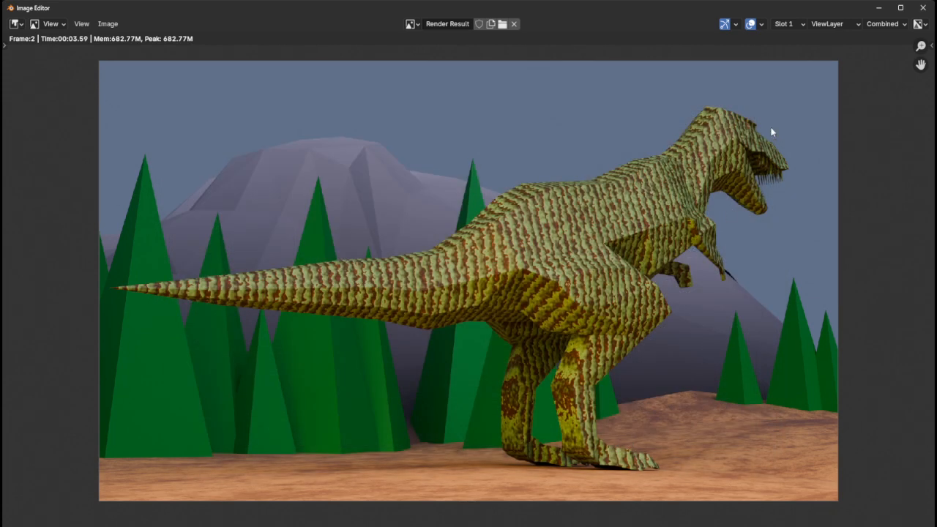
{"action": "left_click", "coordinate": [922, 9]}
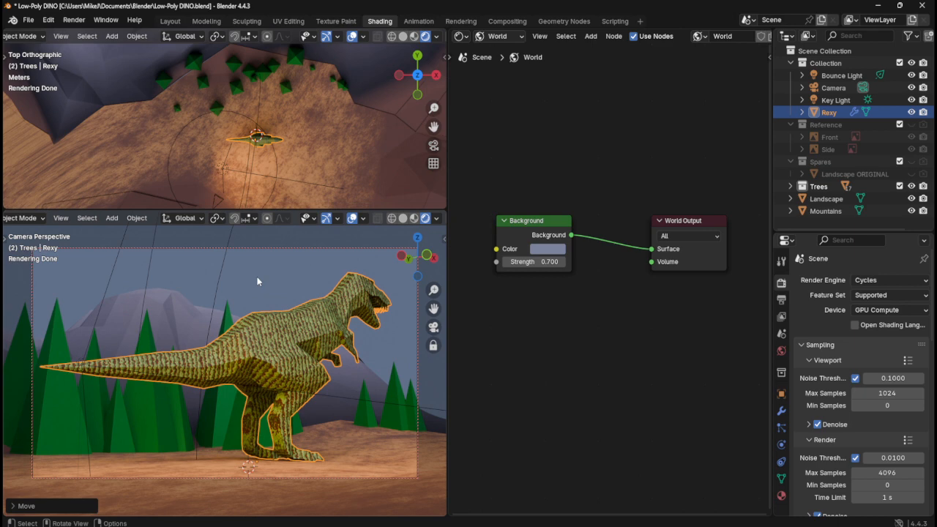
- Reframe the camera to a slightly front-facing side view with all of Rexy in frame and the trees and mountains behind
{"action": "middle_click_drag", "start_coordinate": [327, 309], "coordinate": [234, 326]}
{"action": "left_click_drag", "start_coordinate": [433, 289], "coordinate": [434, 306]}
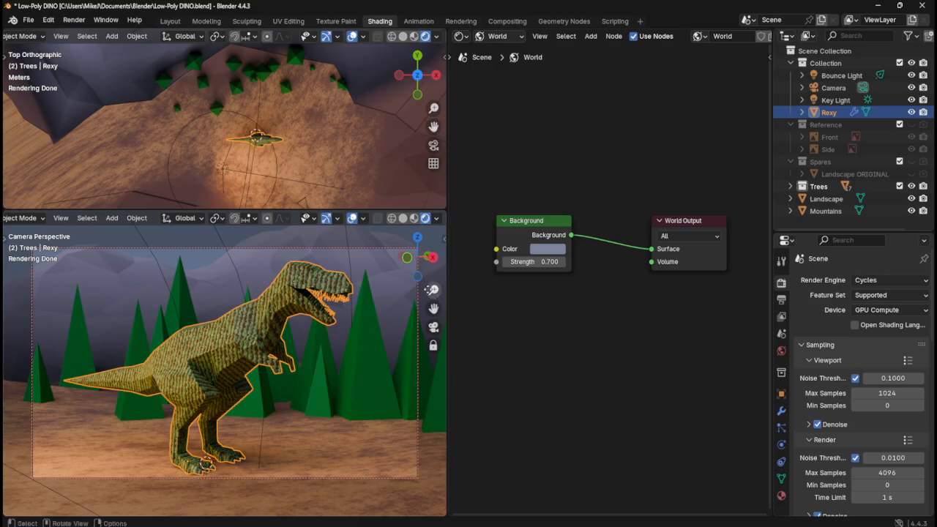
{"action": "key", "text": "Escape"}
{"action": "key", "text": "r"}
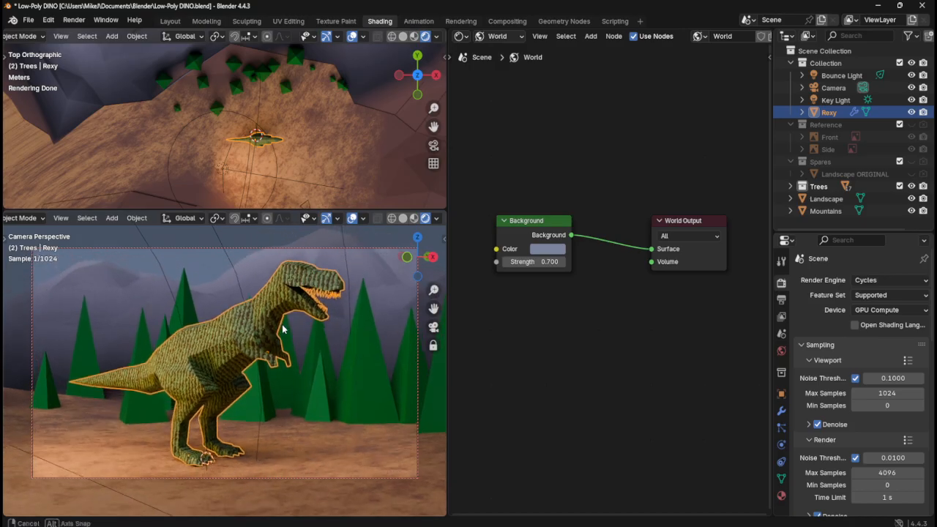
{"action": "left_click", "coordinate": [285, 327]}
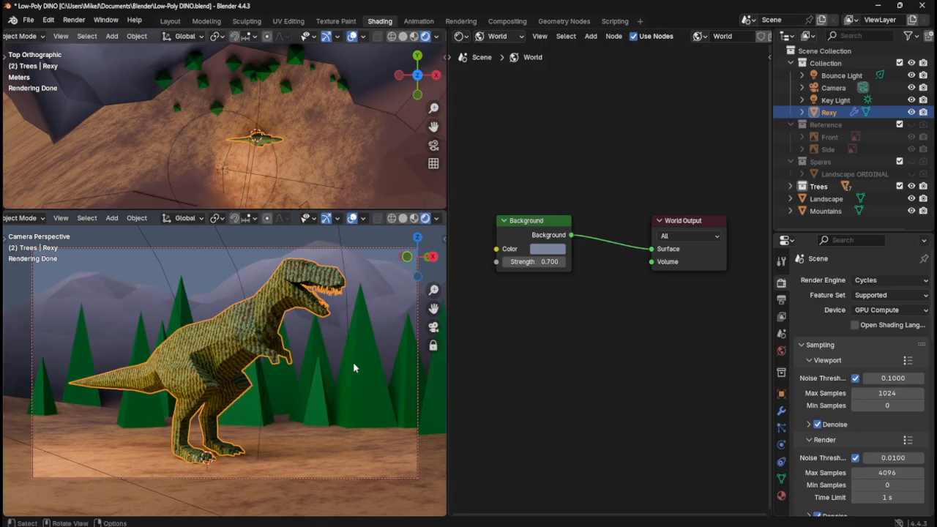
- Render the new full-body side view, save the image as T-Rex-6.png, and close the render result
{"action": "key", "text": "F12"}
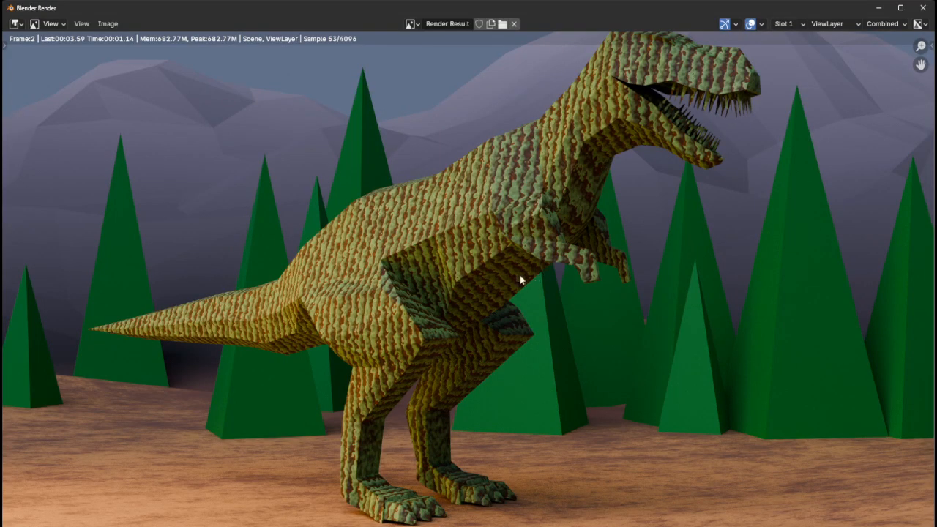
{"action": "key", "text": "Escape"}
{"action": "key", "text": "shift+alt+s"}
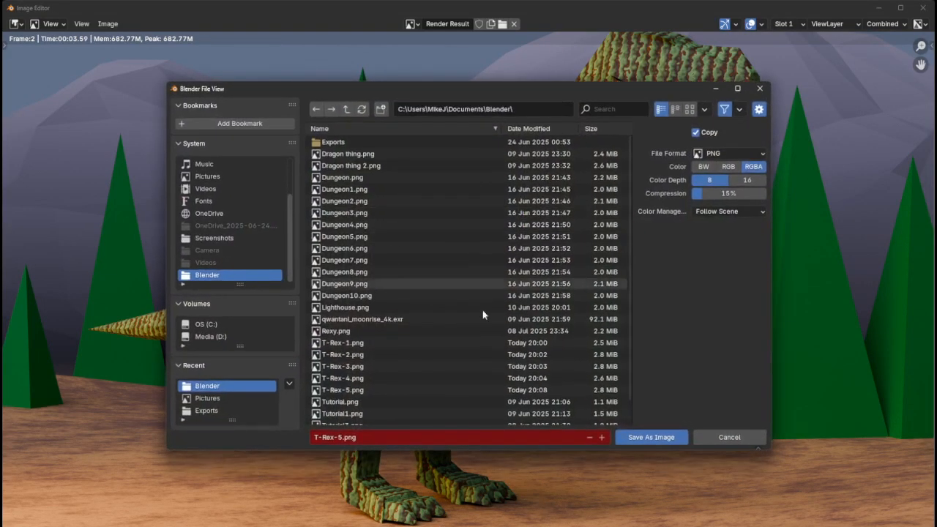
{"action": "left_click", "coordinate": [339, 436]}
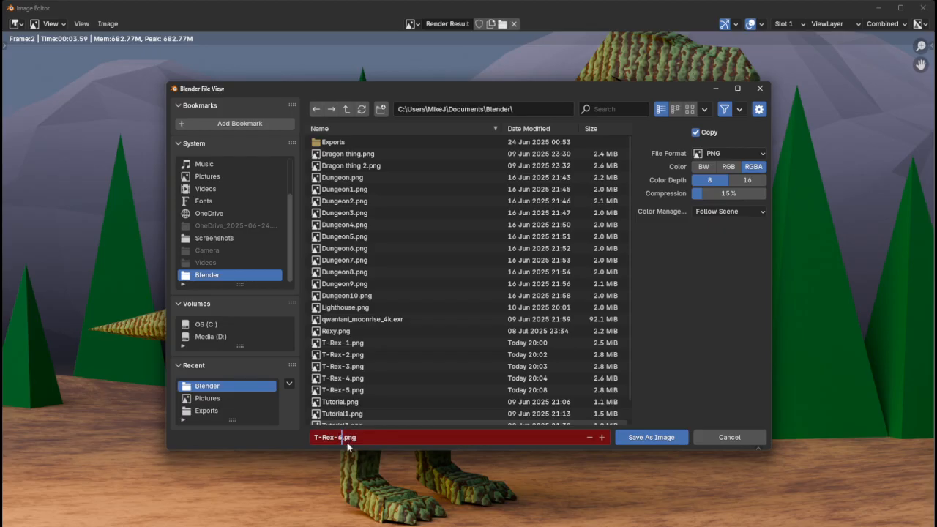
{"action": "key", "text": "Return"}
{"action": "key", "text": "Escape"}
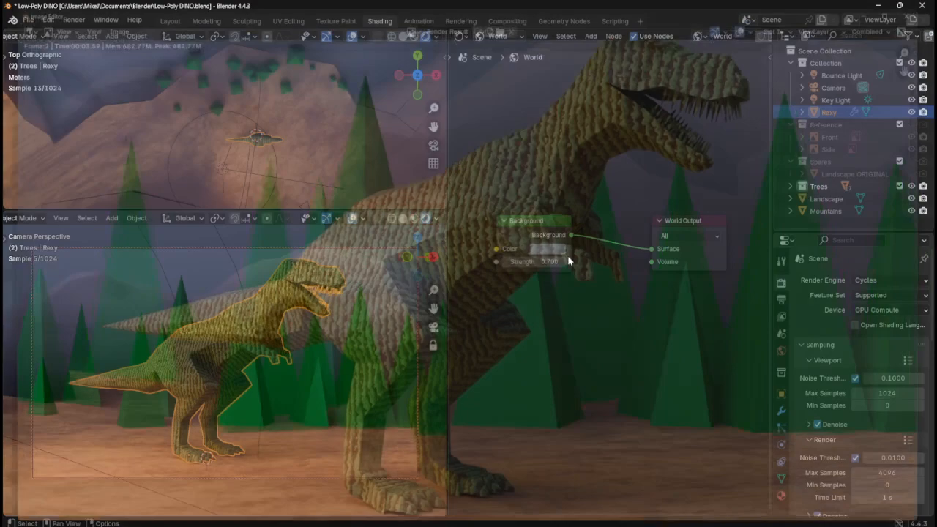
- Reframe the camera to a front three-quarter view, with Rexy in the left part of the frame and the trees filling the right
{"action": "scroll", "coordinate": [347, 347], "scroll_direction": "down", "scroll_amount": 3}
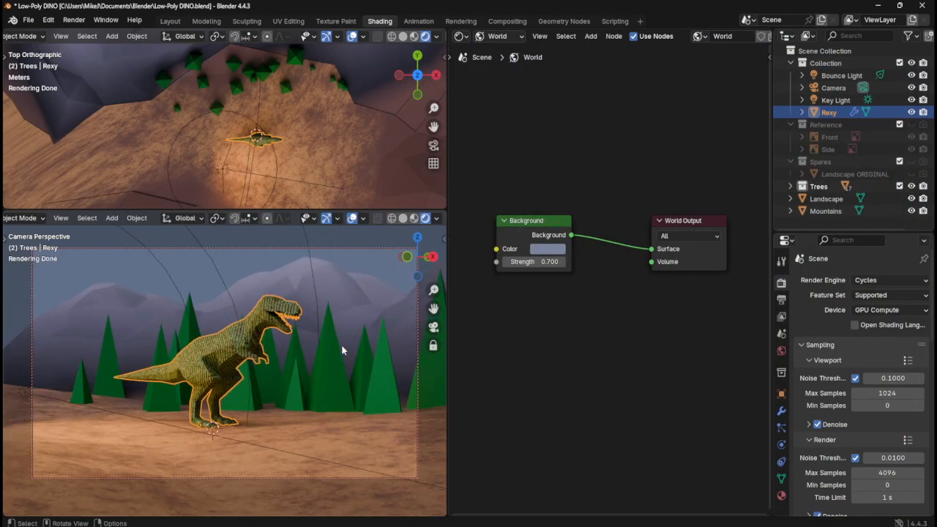
{"action": "middle_click_drag", "start_coordinate": [355, 363], "coordinate": [207, 354]}
{"action": "scroll", "coordinate": [324, 368], "scroll_direction": "up", "scroll_amount": 5}
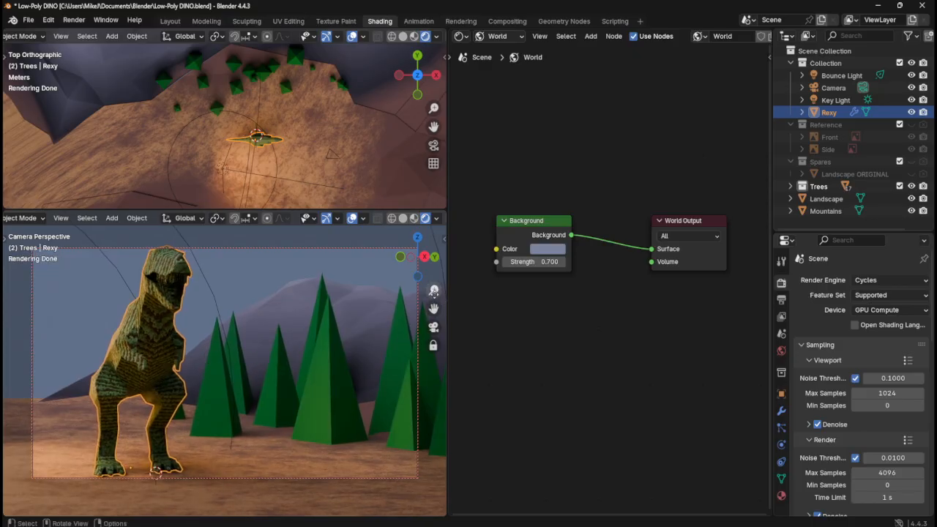
{"action": "mouse_move", "coordinate": [433, 290]}
{"action": "middle_mouse_down"}
{"action": "mouse_move", "coordinate": [222, 324]}
{"action": "mouse_move", "coordinate": [418, 291]}
{"action": "middle_mouse_up"}
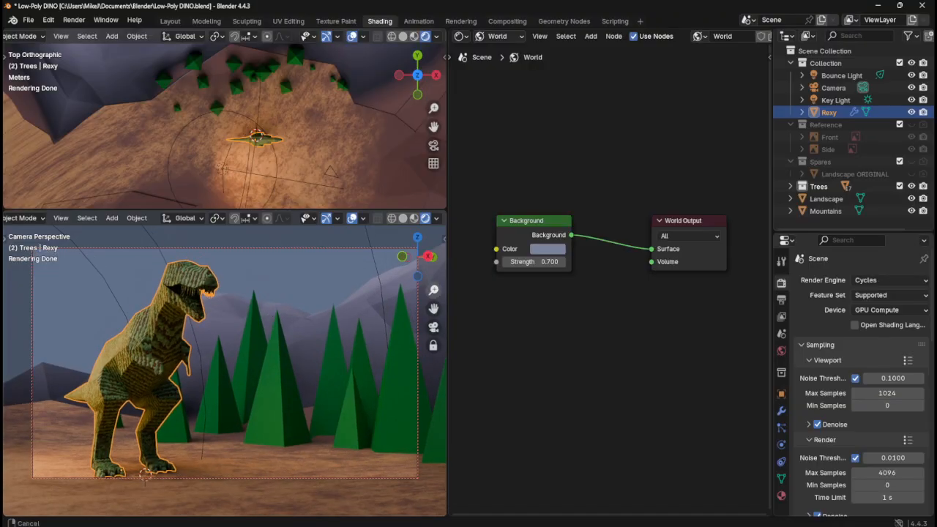
{"action": "left_click_drag", "start_coordinate": [433, 290], "coordinate": [433, 306]}
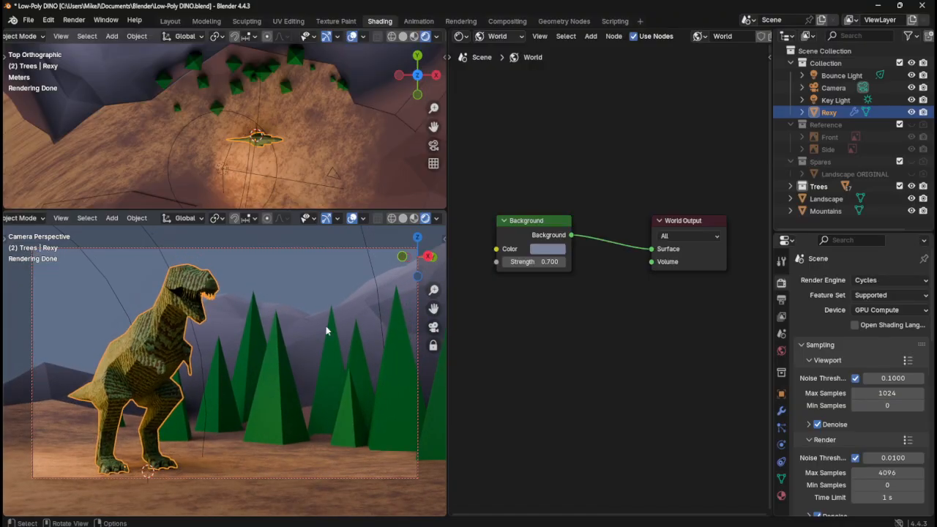
{"action": "middle_click_drag", "start_coordinate": [278, 339], "coordinate": [323, 320], "text": "shift"}
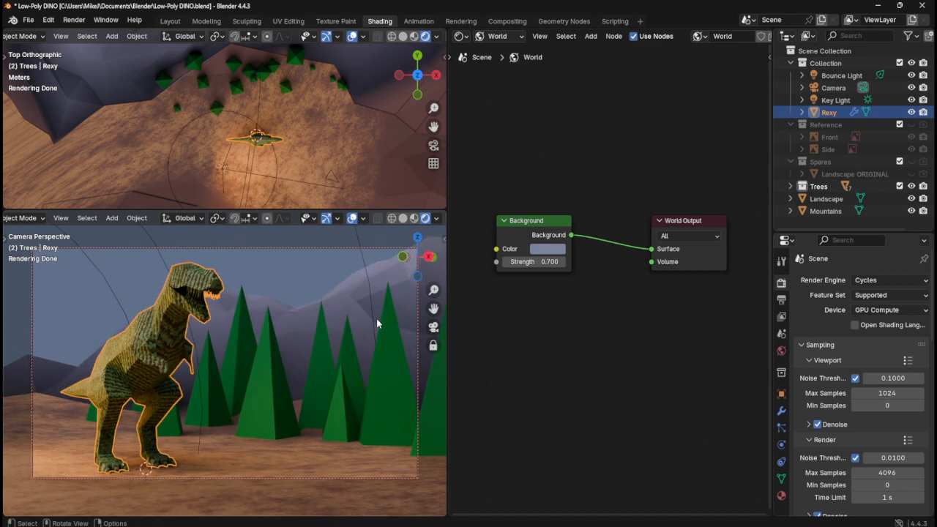
- Render the front three-quarter view, save the image as T-Rex-7.png, and close the render result
{"action": "key", "text": "F12"}
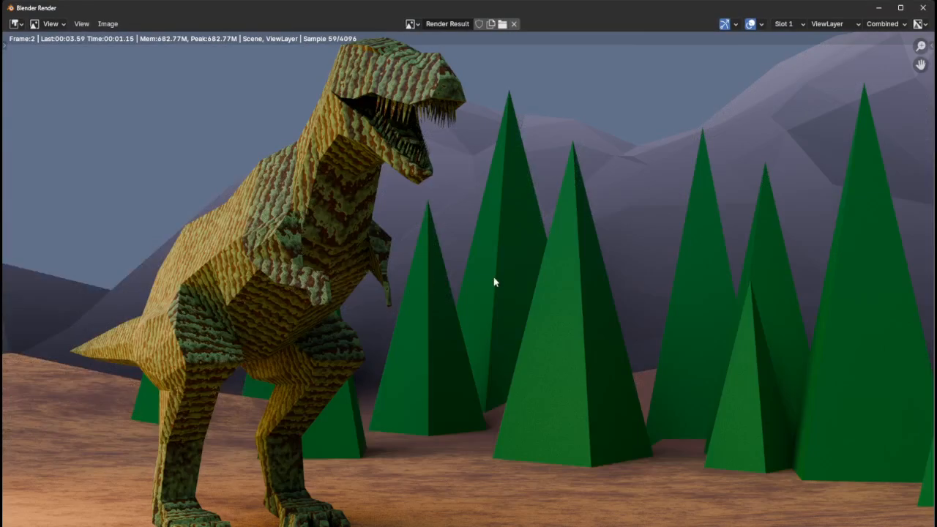
{"action": "key", "text": "shift+alt+s"}
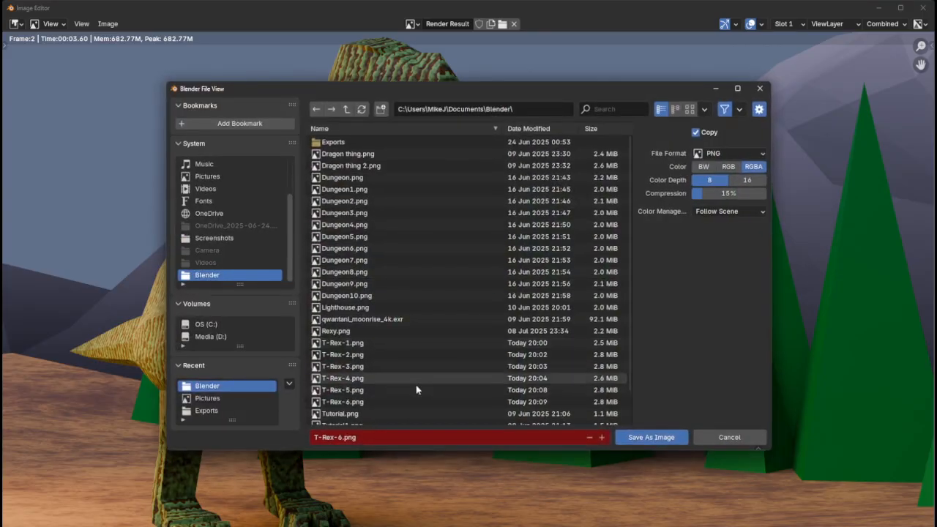
{"action": "left_click", "coordinate": [339, 437]}
{"action": "left_click", "coordinate": [340, 437]}
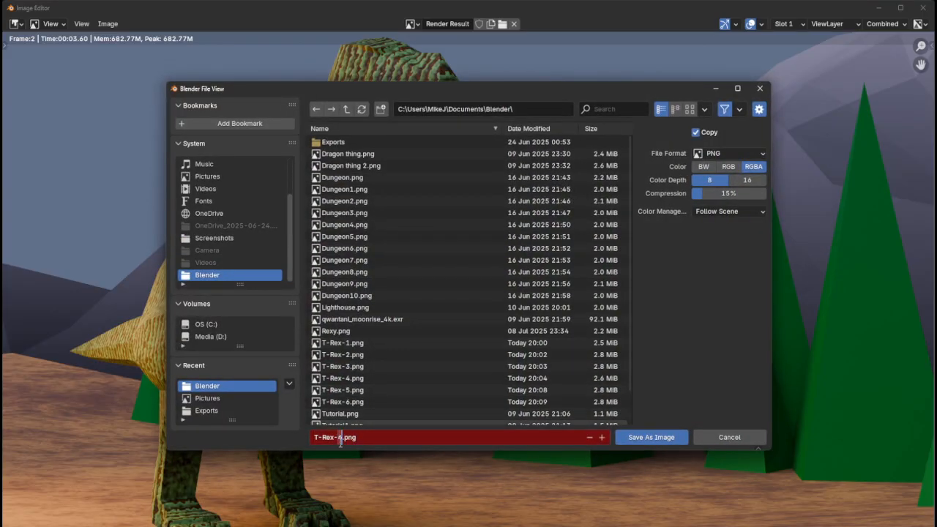
{"action": "key", "text": "Return"}
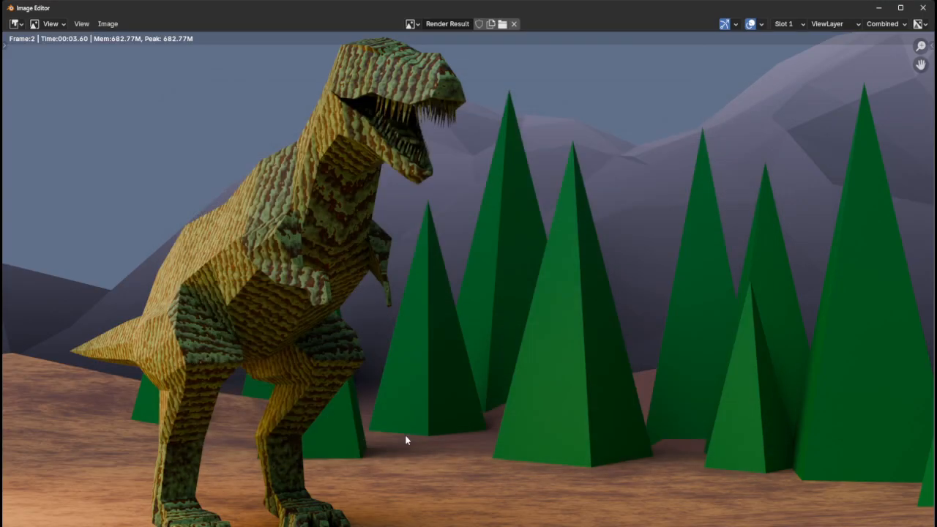
{"action": "key", "text": "Escape"}
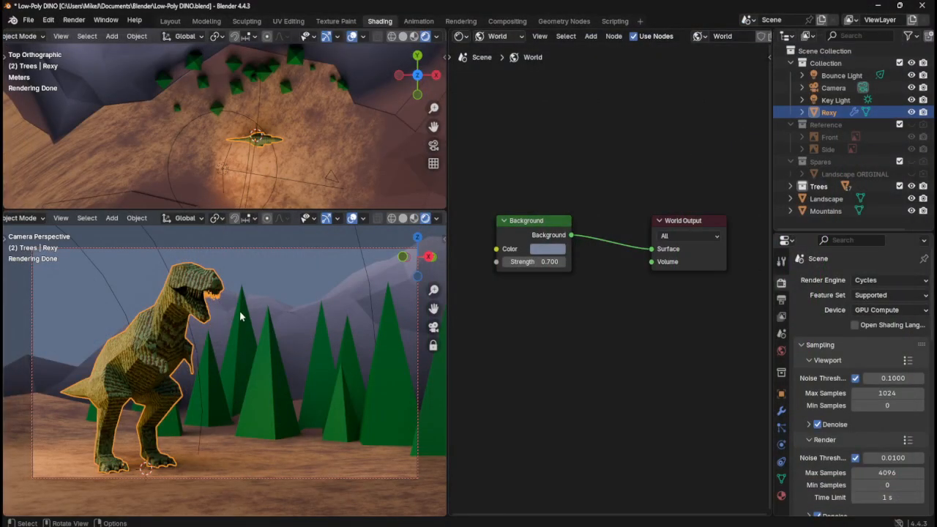
- Reframe the camera to a low-angle close-up of Rexy's head and upper body, with treetops and mountains behind
{"action": "middle_click_drag", "start_coordinate": [241, 316], "coordinate": [297, 335]}
{"action": "scroll", "coordinate": [297, 335], "scroll_direction": "up", "scroll_amount": 8}
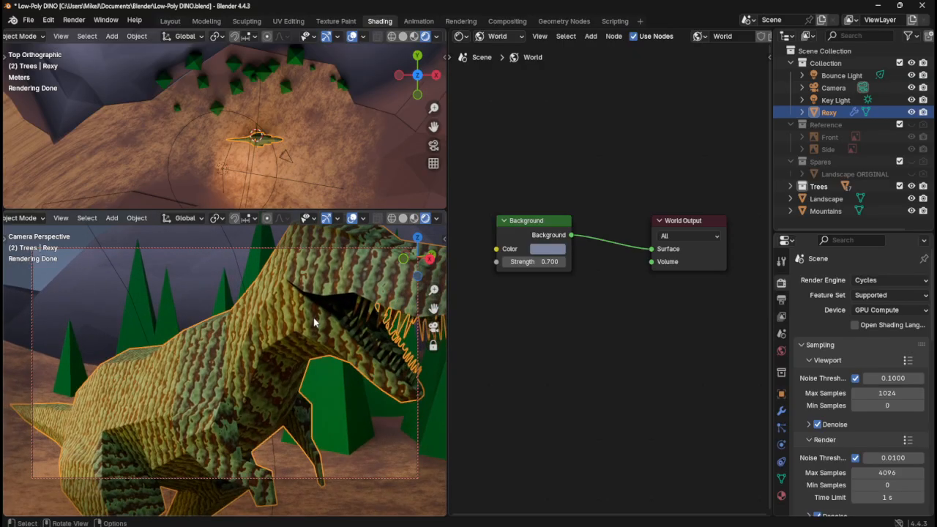
{"action": "key", "text": "ctrl+z"}
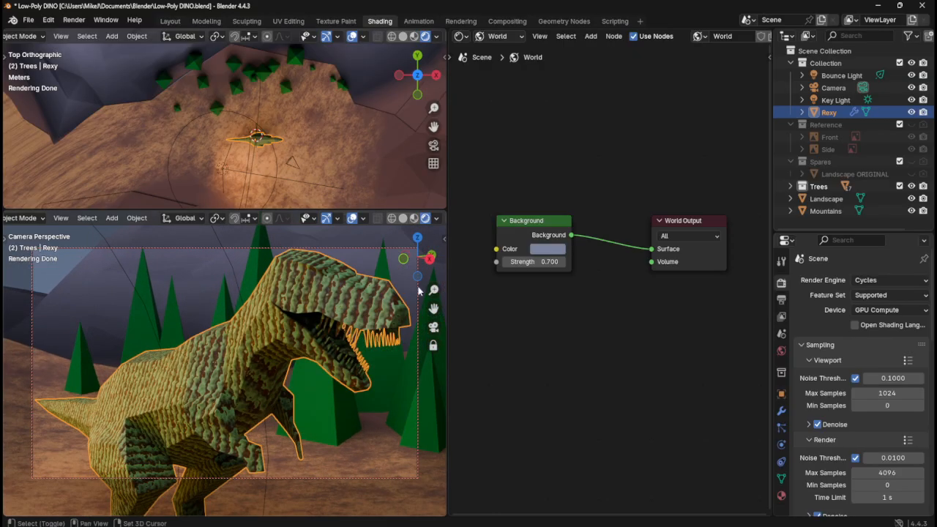
{"action": "middle_click_drag", "start_coordinate": [418, 291], "coordinate": [247, 329]}
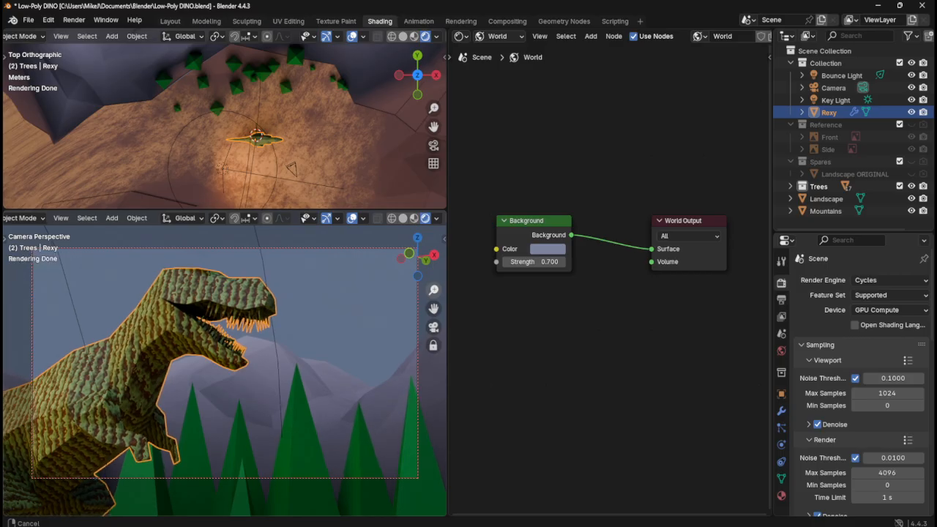
{"action": "middle_click_drag", "start_coordinate": [327, 335], "coordinate": [316, 327]}
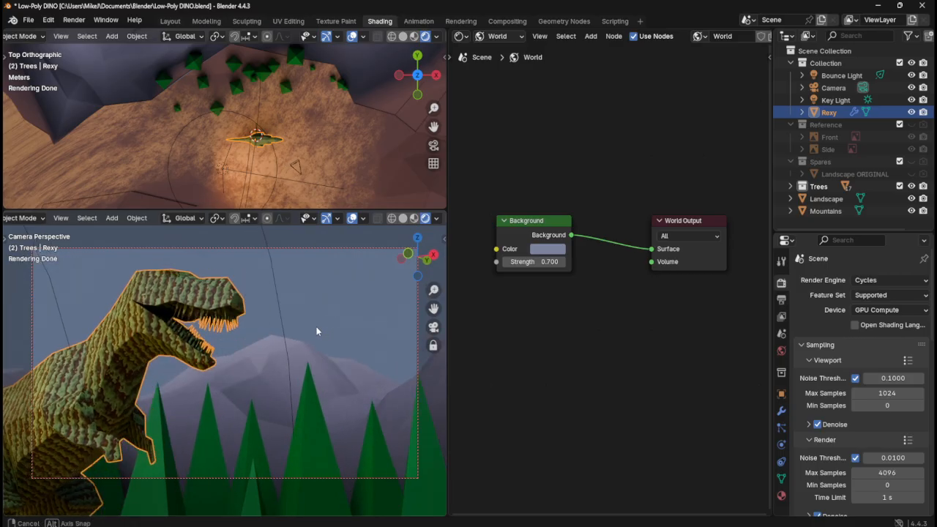
{"action": "left_click_drag", "start_coordinate": [434, 289], "coordinate": [433, 266]}
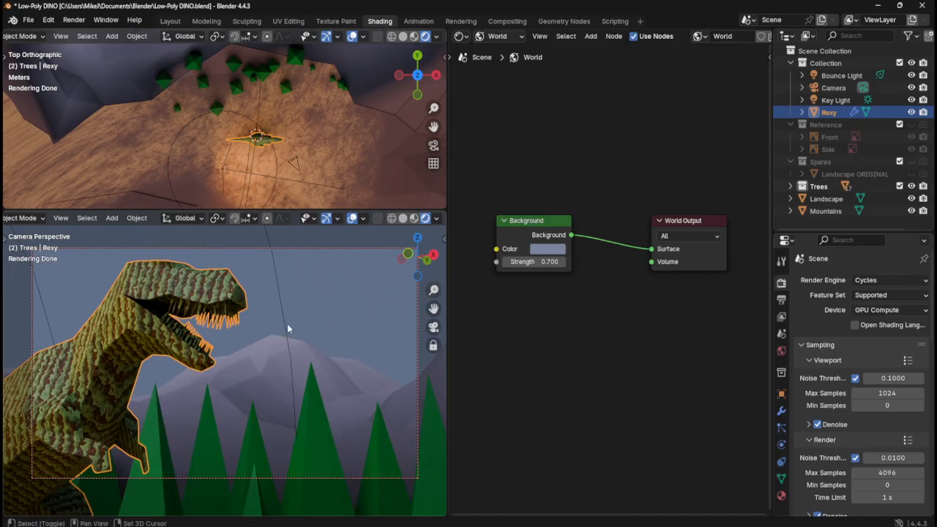
{"action": "middle_click_drag", "start_coordinate": [287, 320], "coordinate": [284, 288]}
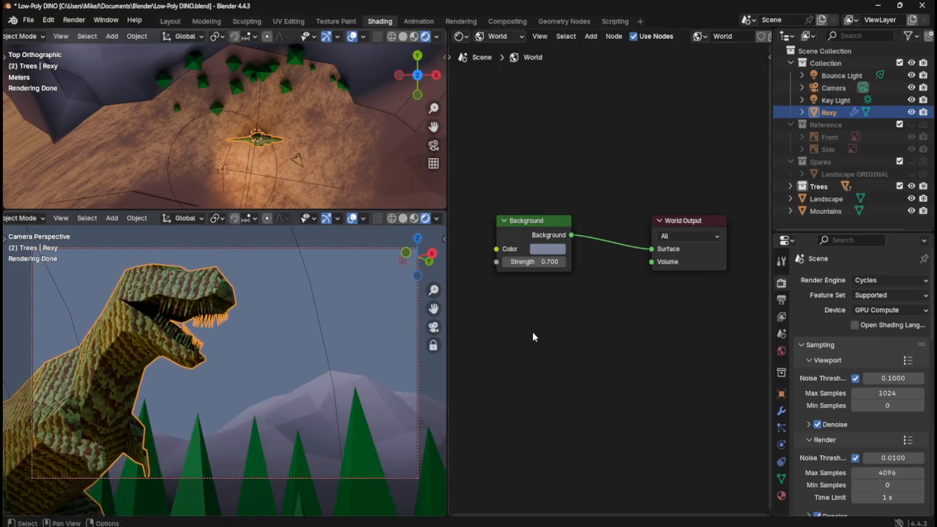
- Render the low-angle head close-up, save the image as T-Rex-8.png, and close the render result
{"action": "key", "text": "F12"}
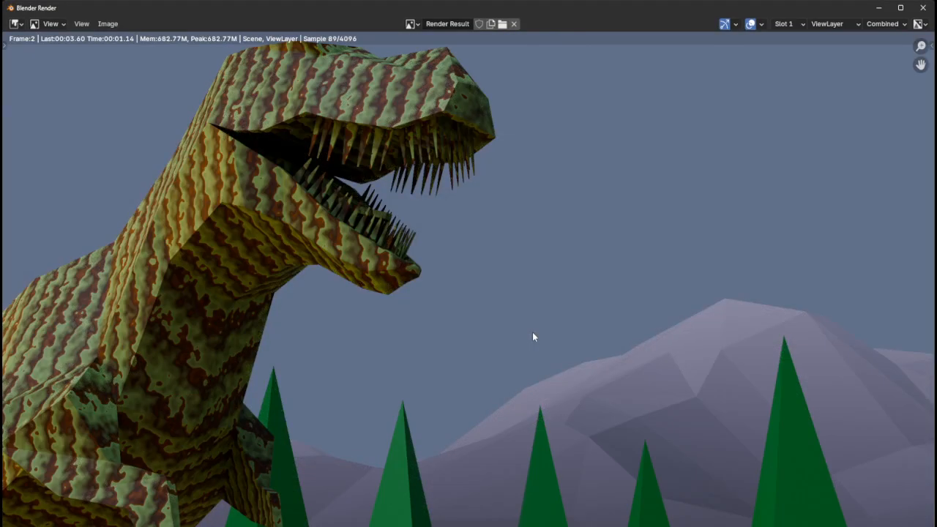
{"action": "scroll", "coordinate": [527, 338], "scroll_direction": "down", "scroll_amount": 1}
{"action": "scroll", "coordinate": [521, 340], "scroll_direction": "down", "scroll_amount": 1}
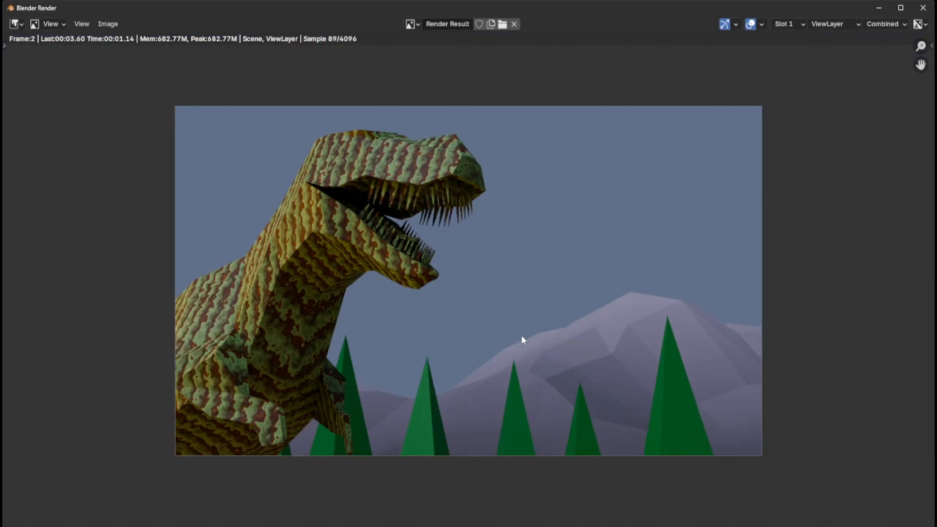
{"action": "scroll", "coordinate": [522, 339], "scroll_direction": "up", "scroll_amount": 1}
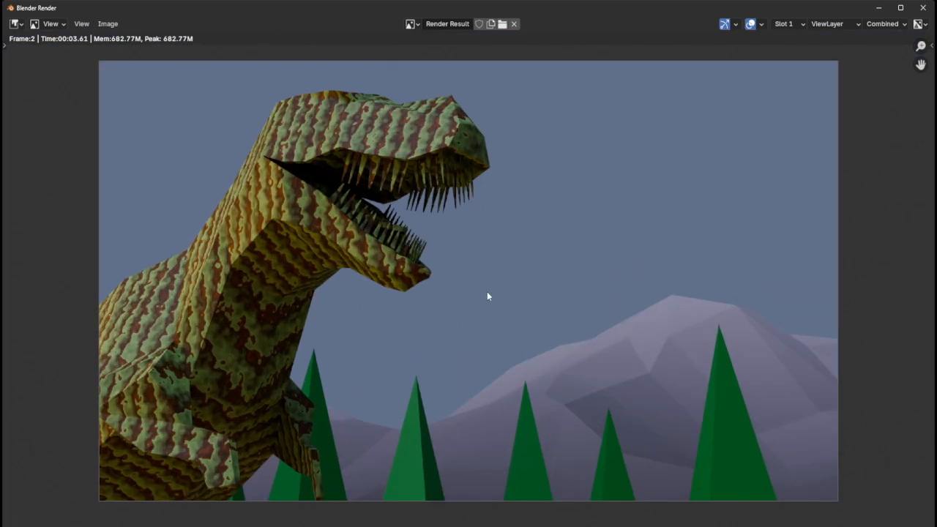
{"action": "key", "text": "shift+alt+s"}
{"action": "left_click", "coordinate": [341, 437]}
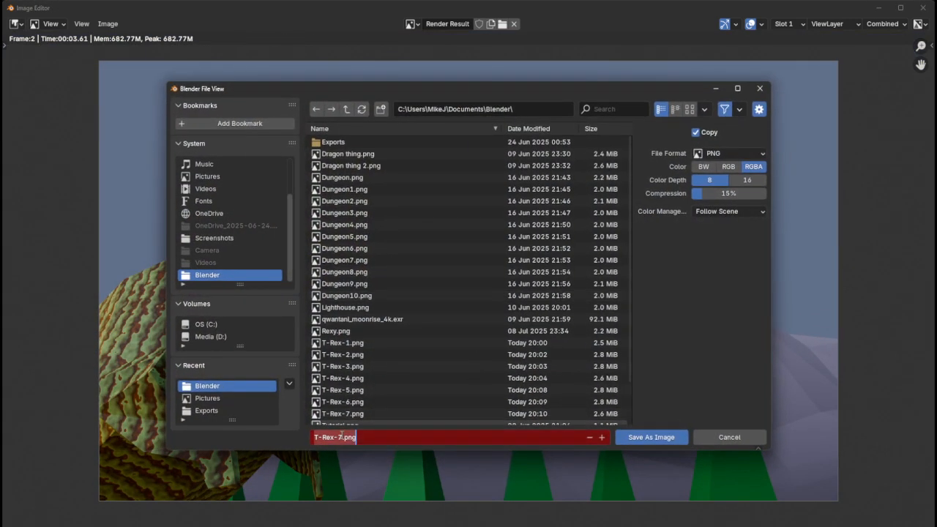
{"action": "left_click", "coordinate": [340, 437]}
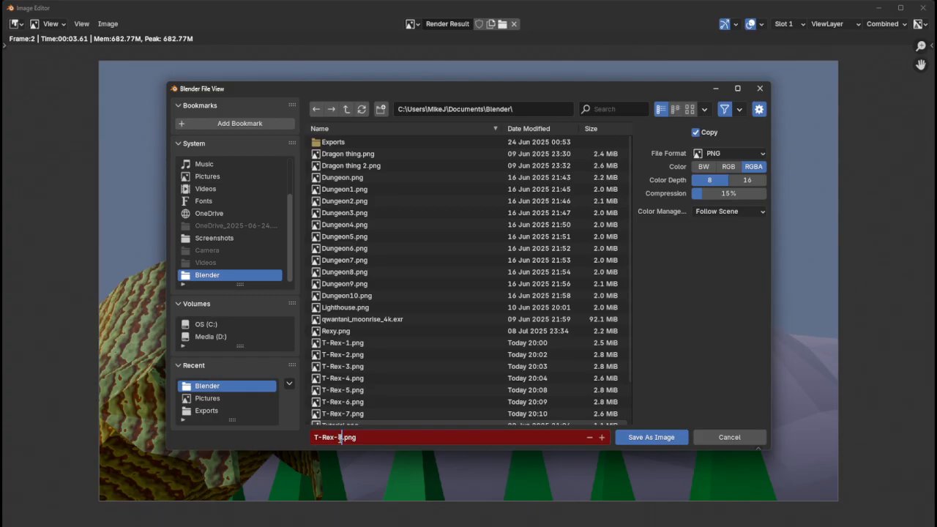
{"action": "key", "text": "Return"}
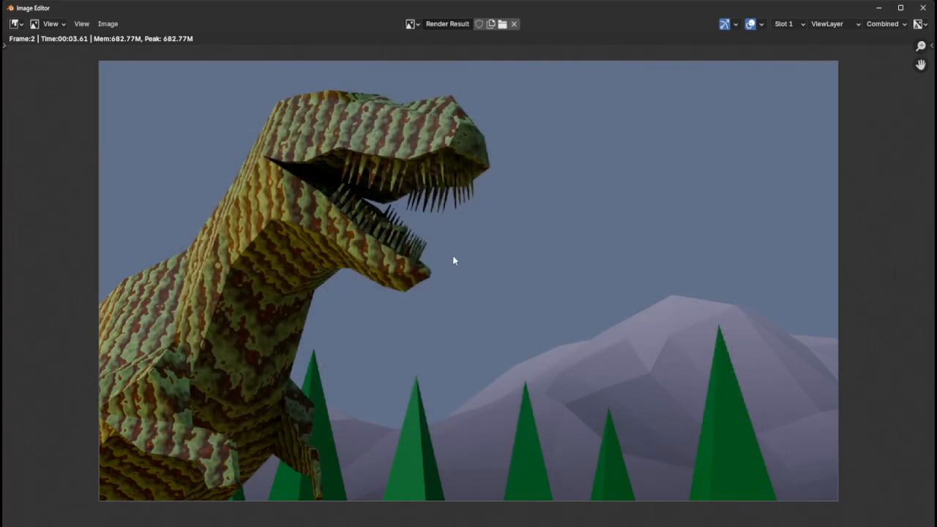
{"action": "key", "text": "Escape"}
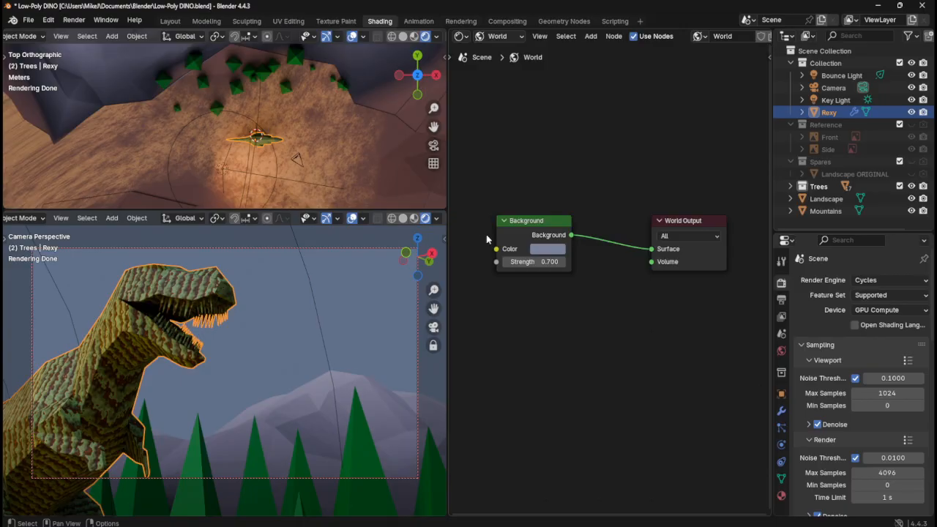
- Reframe the camera to a tight low-angle three-quarter close-up of Rexy's head and open jaws, with treetops and mountains low in the background
{"action": "middle_click_drag", "start_coordinate": [297, 338], "coordinate": [251, 305]}
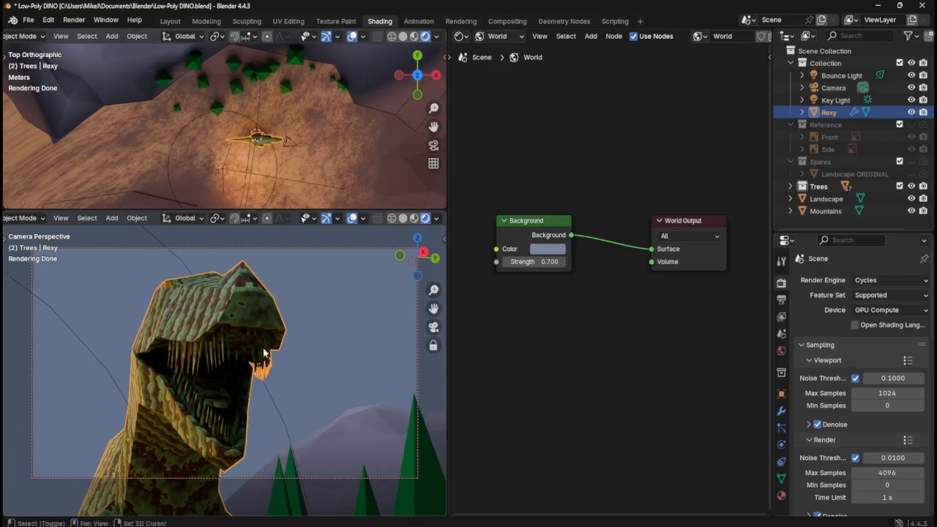
{"action": "middle_click_drag", "start_coordinate": [264, 348], "coordinate": [311, 330]}
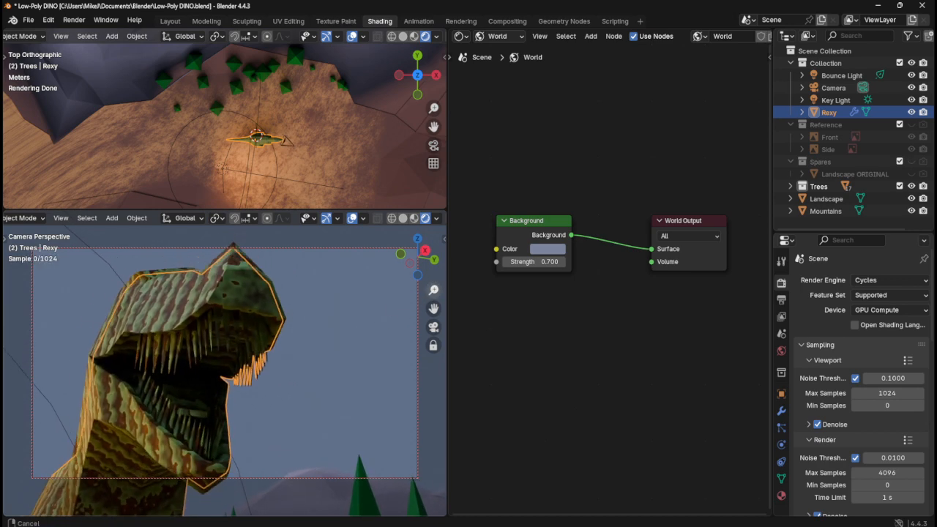
{"action": "left_click_drag", "start_coordinate": [426, 289], "coordinate": [273, 333]}
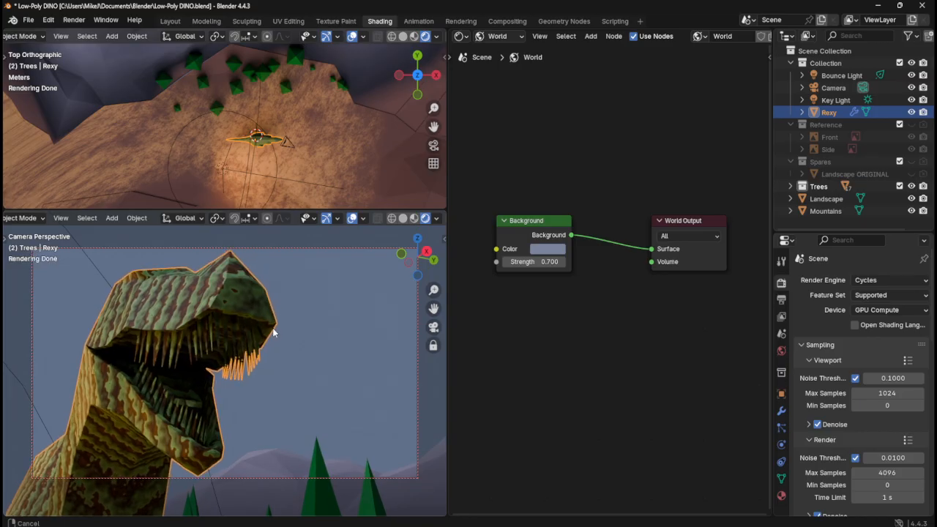
{"action": "left_click_drag", "start_coordinate": [434, 289], "coordinate": [433, 308]}
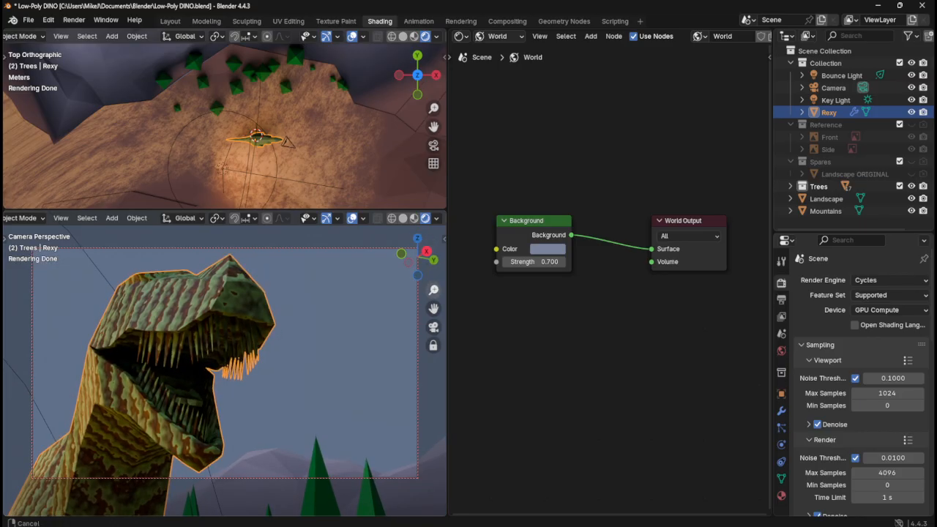
{"action": "middle_click_drag", "start_coordinate": [311, 318], "coordinate": [308, 317]}
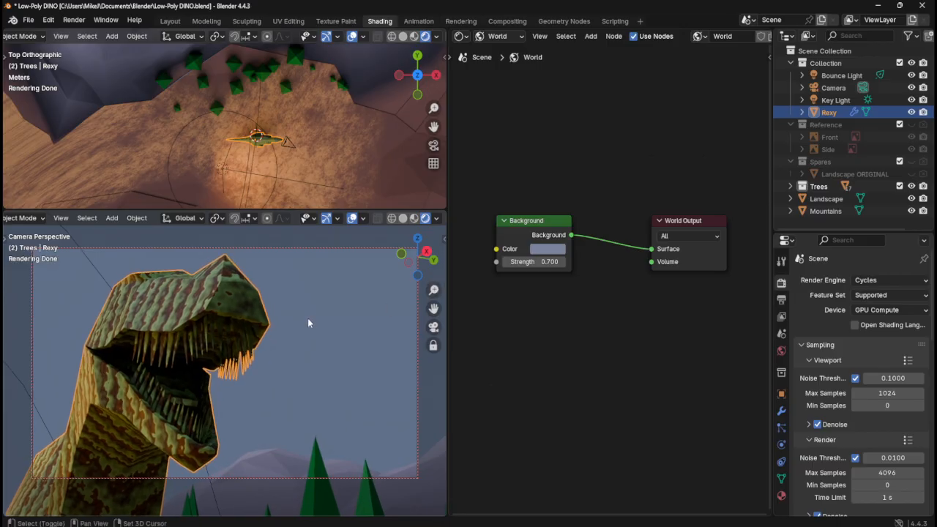
- Render the open-jaw close-up, save the image as T-Rex-9.png, and close the render result
{"action": "key", "text": "F12"}
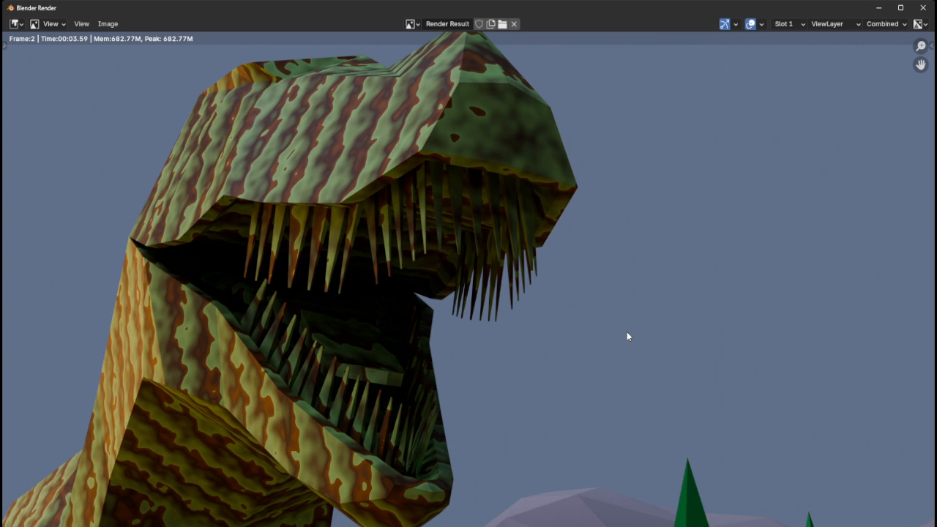
{"action": "key", "text": "shift+alt+s"}
{"action": "left_click", "coordinate": [340, 438]}
{"action": "double_click", "coordinate": [340, 437]}
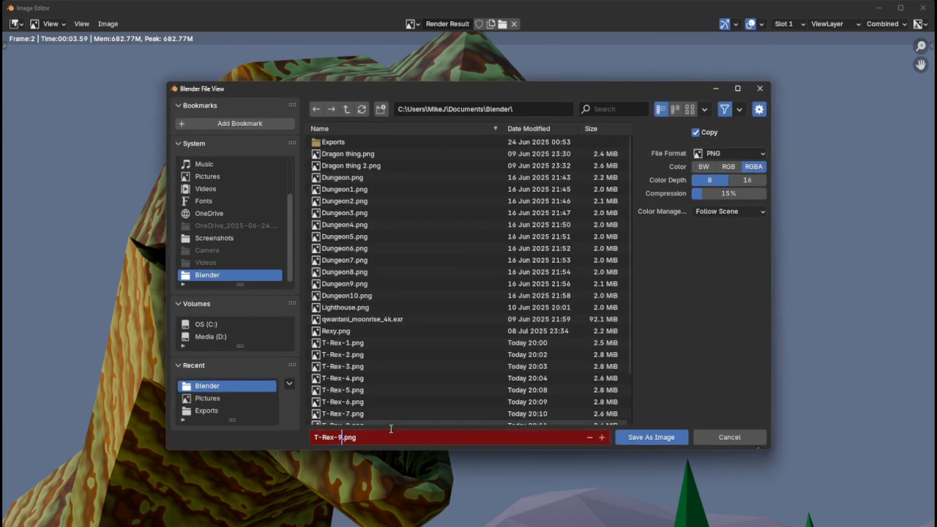
{"action": "key", "text": "Return"}
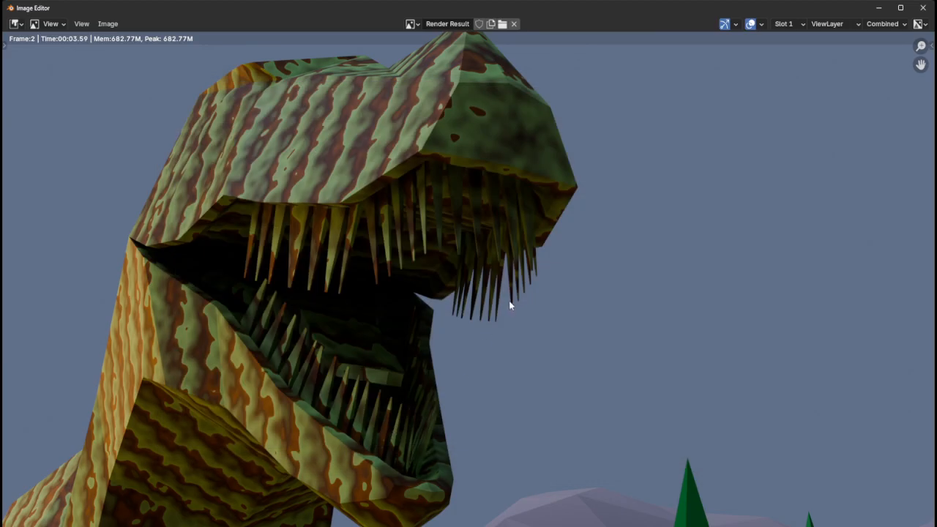
{"action": "scroll", "coordinate": [512, 300], "scroll_direction": "down", "scroll_amount": 1}
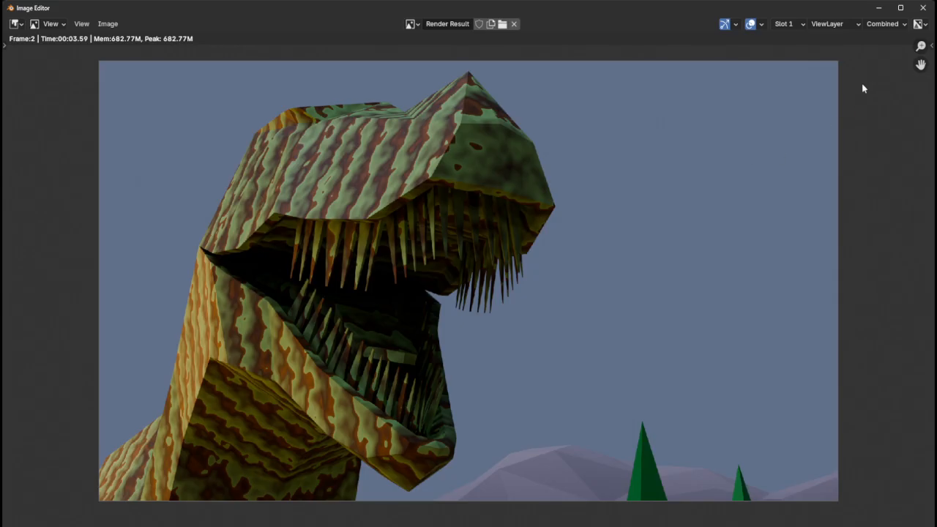
{"action": "left_click", "coordinate": [924, 8]}
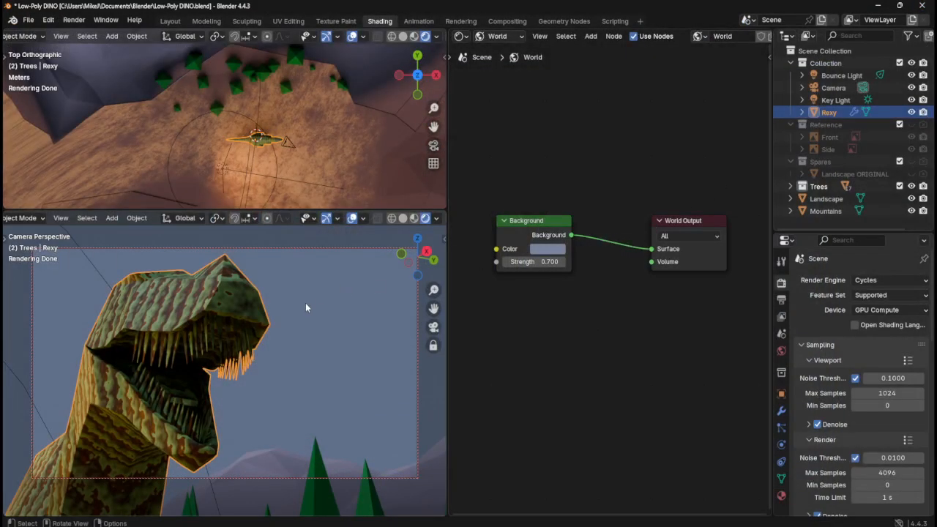
- Try framing Rexy's head and open mouth head-on from a low camera angle, centred against the sky
{"action": "middle_click_drag", "start_coordinate": [305, 302], "coordinate": [242, 353]}
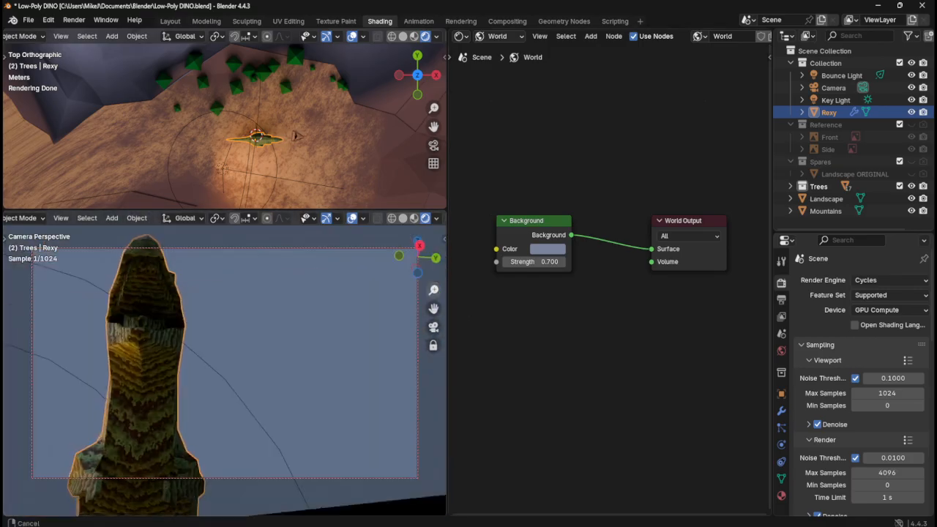
{"action": "middle_click_drag", "start_coordinate": [263, 358], "coordinate": [280, 317], "text": "shift"}
{"action": "scroll", "coordinate": [257, 306], "scroll_direction": "up", "scroll_amount": 4}
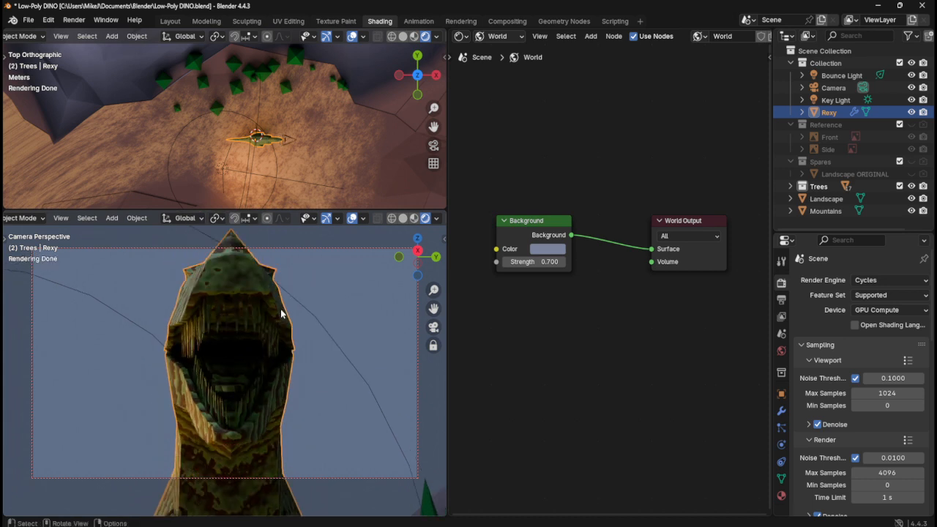
{"action": "middle_click_drag", "start_coordinate": [391, 308], "coordinate": [289, 333]}
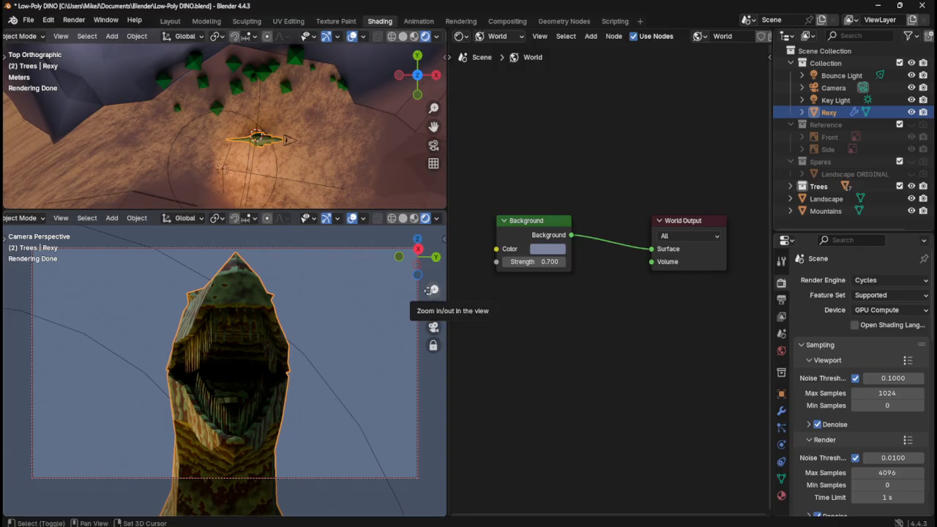
{"action": "left_click_drag", "start_coordinate": [430, 290], "coordinate": [430, 279]}
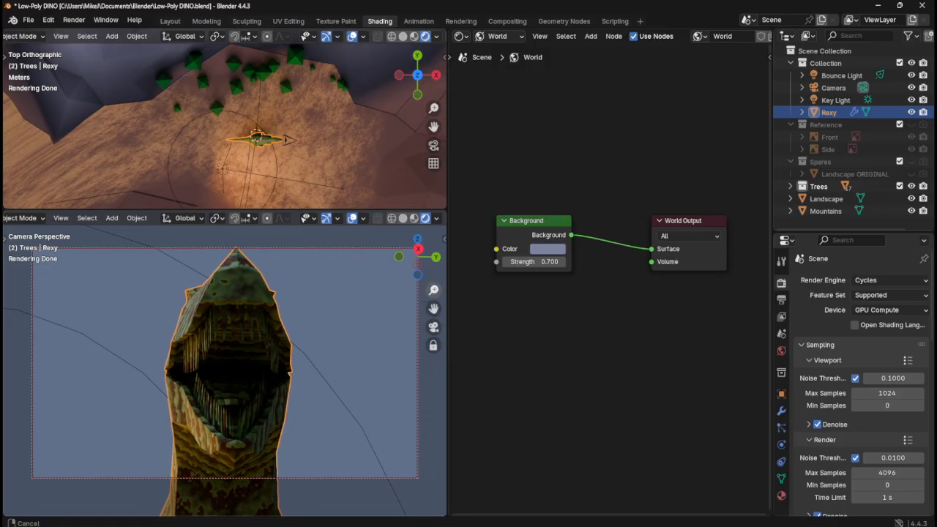
{"action": "mouse_move", "coordinate": [294, 315]}
{"action": "middle_mouse_down", "text": "shift"}
{"action": "mouse_move", "coordinate": [321, 310]}
{"action": "mouse_move", "coordinate": [303, 311]}
{"action": "middle_mouse_up", "text": "shift"}
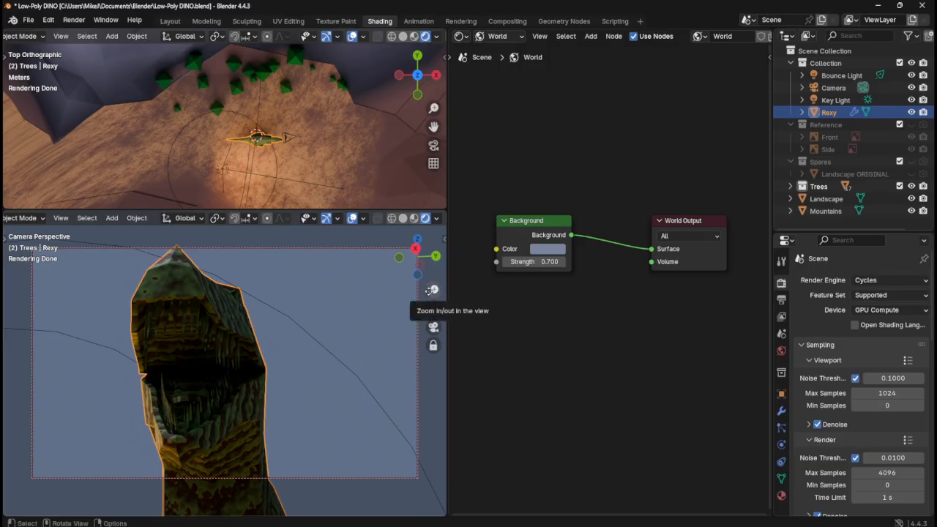
{"action": "middle_click_drag", "start_coordinate": [257, 334], "coordinate": [340, 343], "text": "shift"}
{"action": "left_click_drag", "start_coordinate": [433, 290], "coordinate": [433, 284]}
{"action": "middle_click_drag", "start_coordinate": [334, 321], "coordinate": [306, 315], "text": "shift"}
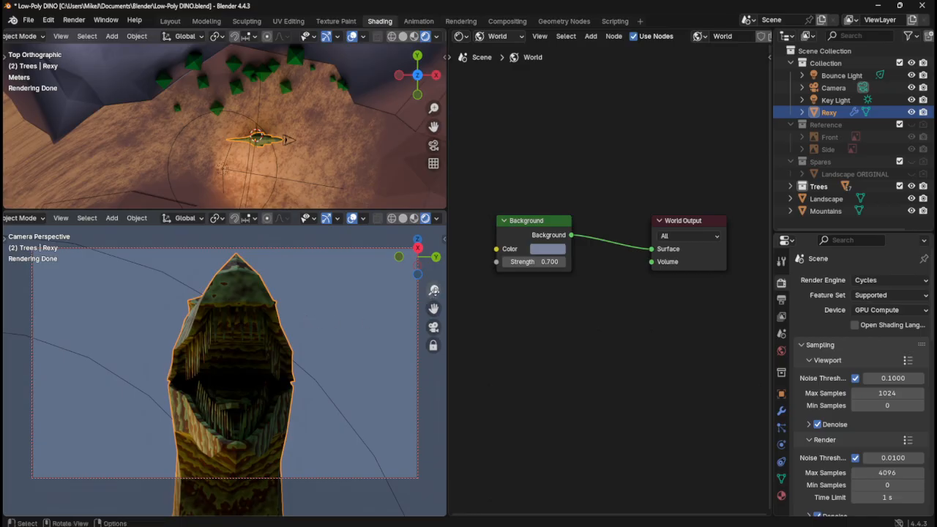
{"action": "left_click_drag", "start_coordinate": [433, 290], "coordinate": [433, 301]}
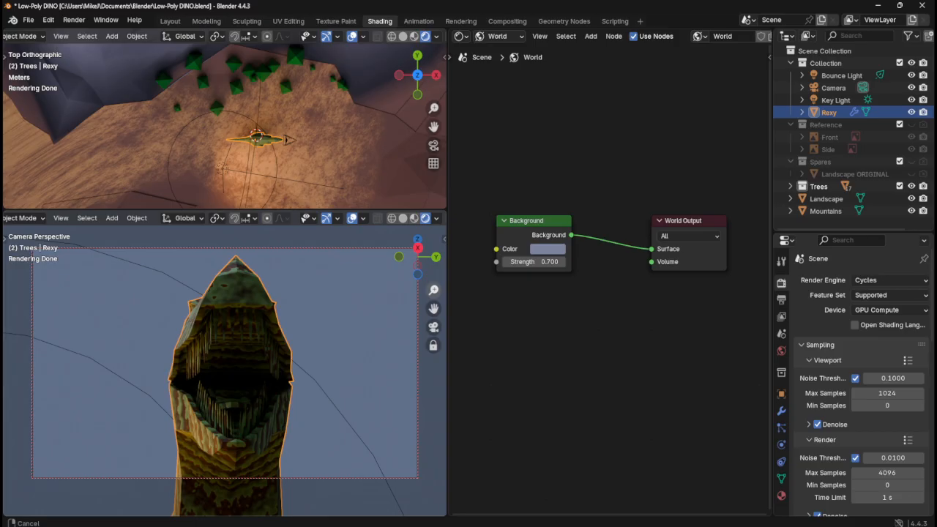
- Pull the camera back and reframe it to a wider three-quarter view of Rexy with the trees and mountains behind
{"action": "left_click_drag", "start_coordinate": [433, 301], "coordinate": [433, 334]}
{"action": "mouse_move", "coordinate": [269, 373]}
{"action": "middle_mouse_down"}
{"action": "mouse_move", "coordinate": [280, 347]}
{"action": "mouse_move", "coordinate": [274, 296]}
{"action": "mouse_move", "coordinate": [288, 339]}
{"action": "mouse_move", "coordinate": [303, 334]}
{"action": "middle_mouse_up"}
{"action": "key", "text": "ctrl+z"}
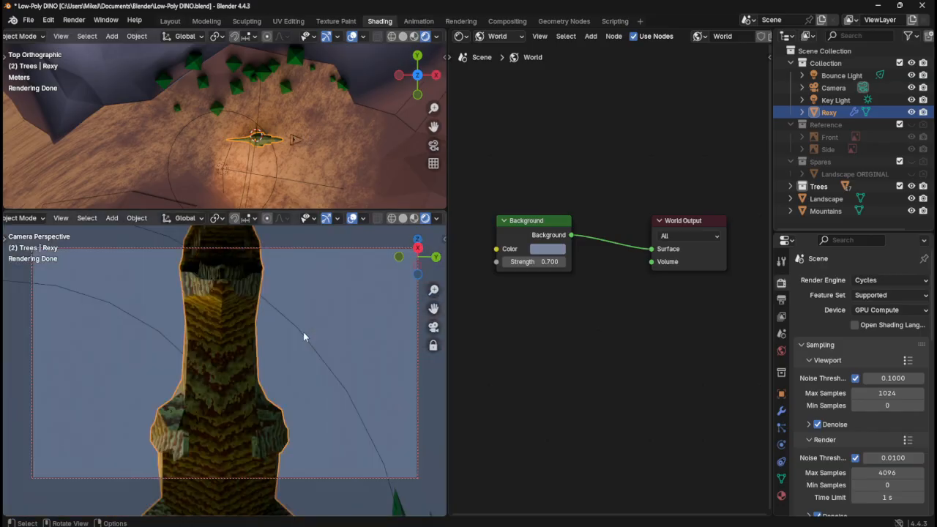
{"action": "mouse_move", "coordinate": [293, 352]}
{"action": "middle_mouse_down"}
{"action": "mouse_move", "coordinate": [296, 322]}
{"action": "mouse_move", "coordinate": [293, 359]}
{"action": "mouse_move", "coordinate": [286, 349]}
{"action": "middle_mouse_up"}
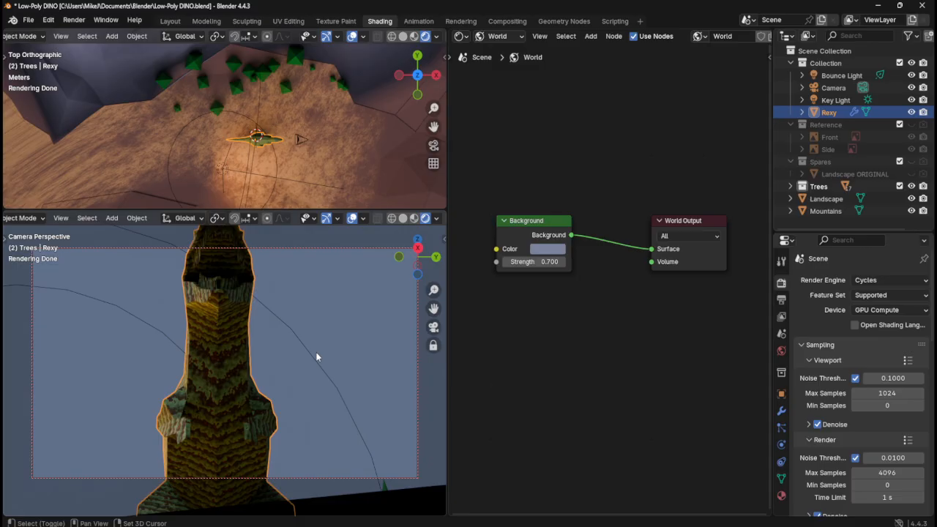
{"action": "mouse_move", "coordinate": [293, 366]}
{"action": "middle_mouse_down"}
{"action": "mouse_move", "coordinate": [284, 368]}
{"action": "mouse_move", "coordinate": [306, 387]}
{"action": "mouse_move", "coordinate": [306, 403]}
{"action": "middle_mouse_up"}
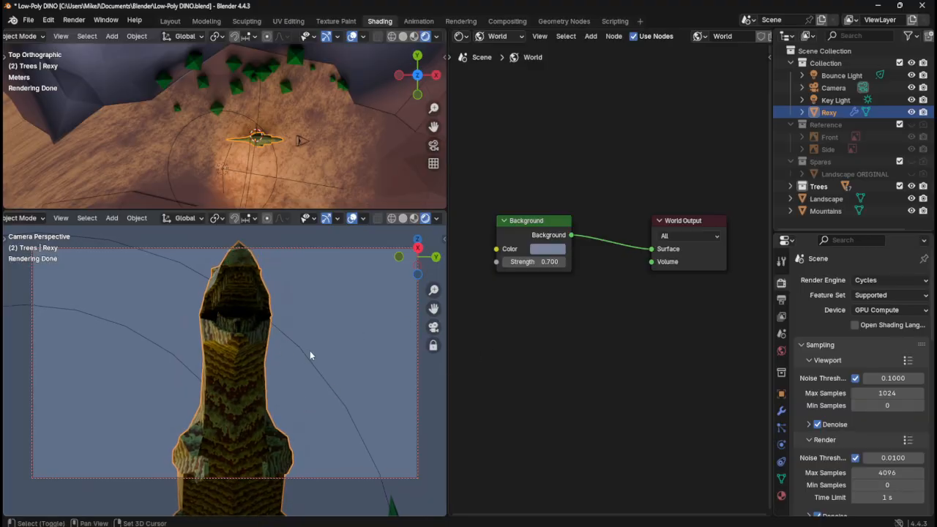
{"action": "middle_click_drag", "start_coordinate": [295, 378], "coordinate": [317, 406]}
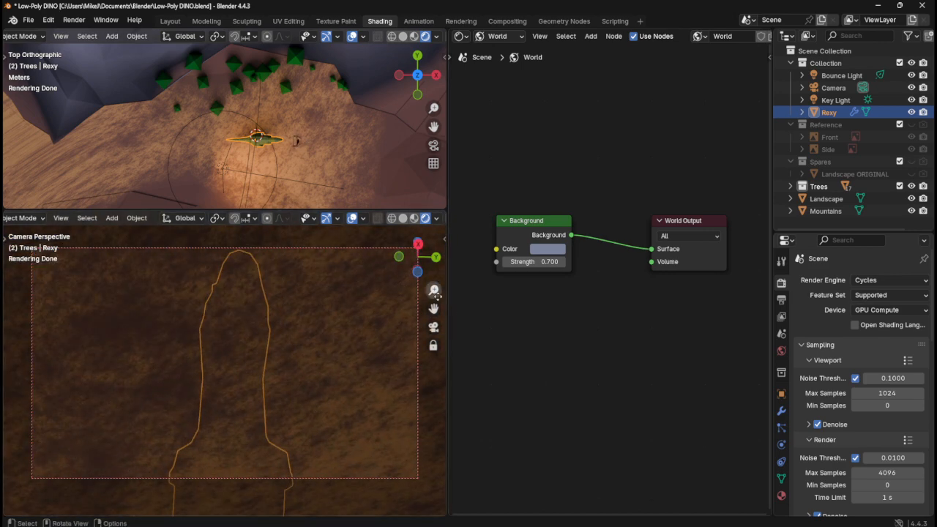
{"action": "left_click_drag", "start_coordinate": [434, 290], "coordinate": [433, 263]}
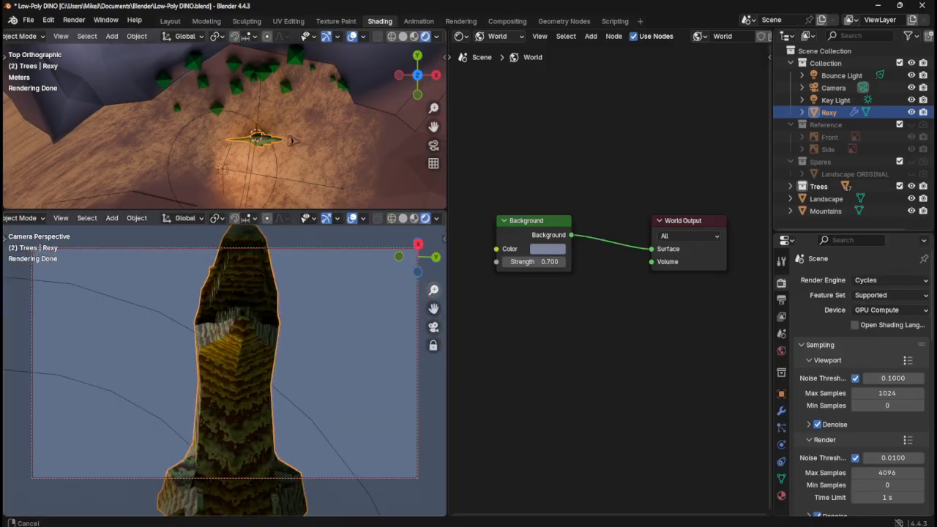
{"action": "middle_click_drag", "start_coordinate": [335, 341], "coordinate": [337, 365]}
{"action": "left_click_drag", "start_coordinate": [437, 306], "coordinate": [287, 370]}
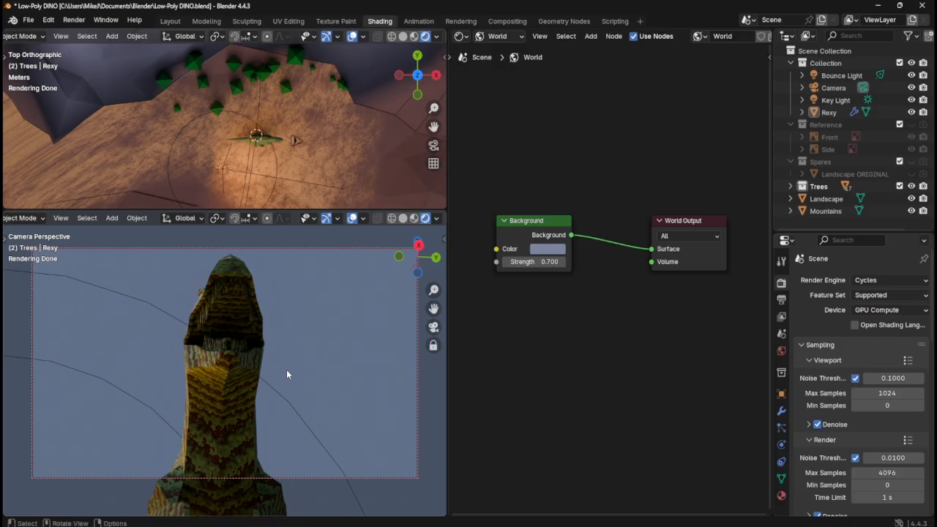
{"action": "mouse_move", "coordinate": [288, 376]}
{"action": "middle_mouse_down"}
{"action": "mouse_move", "coordinate": [337, 385]}
{"action": "mouse_move", "coordinate": [292, 386]}
{"action": "middle_mouse_up"}
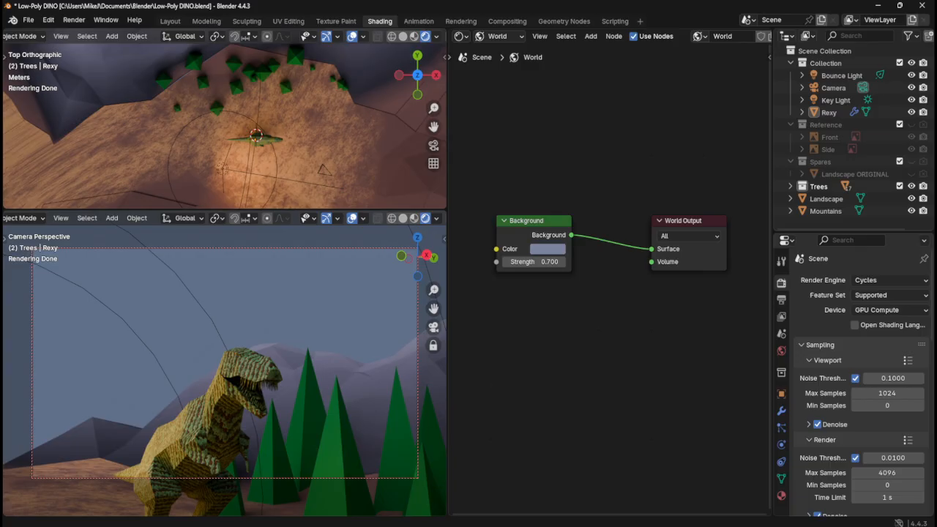
- Switch to the Layout workspace and show the whole scene in rendered shading from a perspective view of Rexy's side
{"action": "middle_click_drag", "start_coordinate": [294, 142], "coordinate": [347, 117]}
{"action": "scroll", "coordinate": [270, 90], "scroll_direction": "up", "scroll_amount": 5}
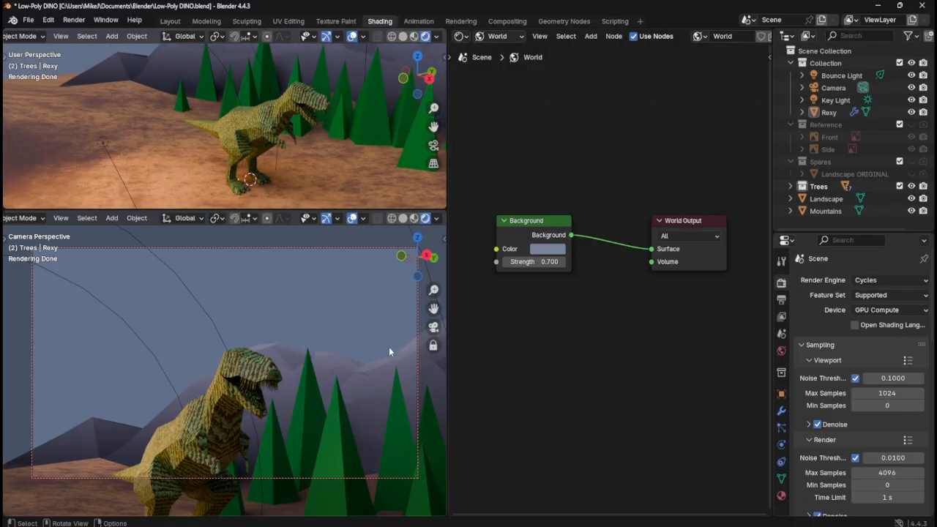
{"action": "left_click", "coordinate": [169, 21]}
{"action": "middle_click_drag", "start_coordinate": [427, 307], "coordinate": [763, 134]}
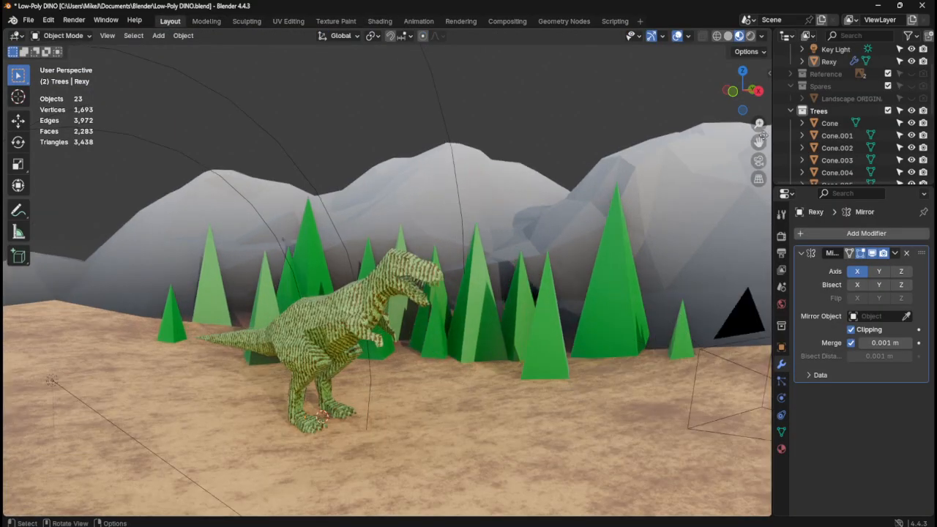
{"action": "left_click", "coordinate": [749, 35]}
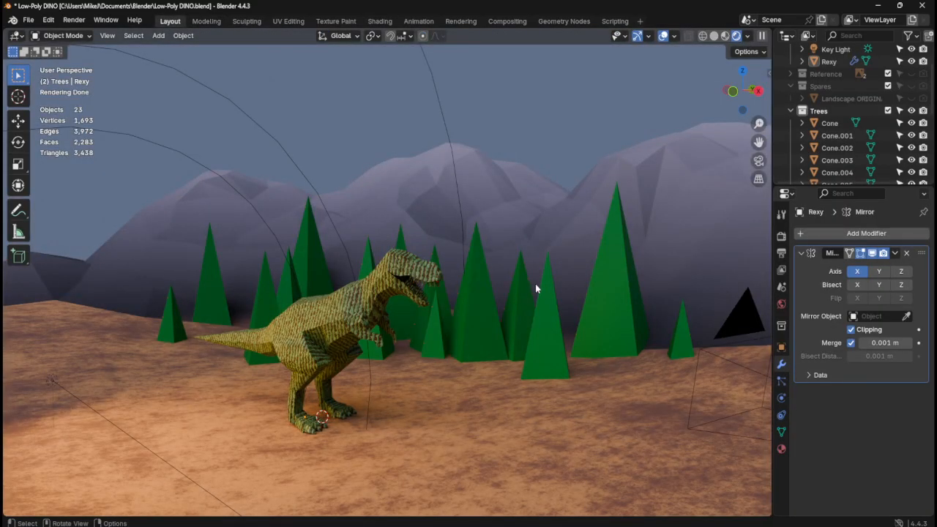
{"action": "mouse_move", "coordinate": [535, 286]}
{"action": "middle_mouse_down"}
{"action": "mouse_move", "coordinate": [519, 279]}
{"action": "mouse_move", "coordinate": [529, 272]}
{"action": "middle_mouse_up"}
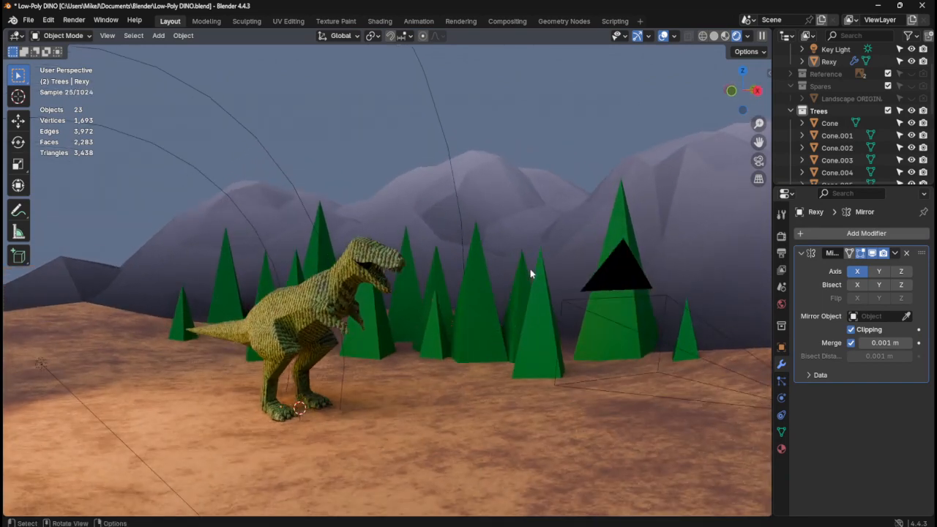